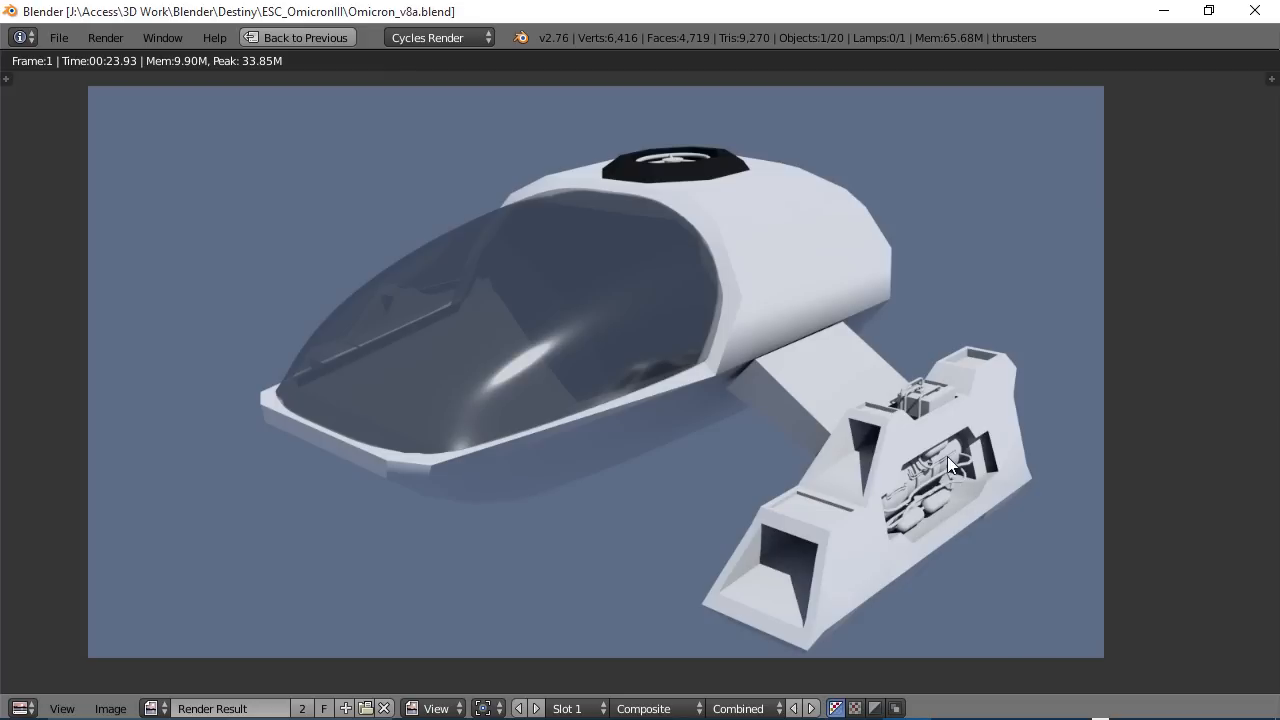
- Close the render result and select the two capsule tanks beneath the engine in the thruster pod's side opening
key(Escape)
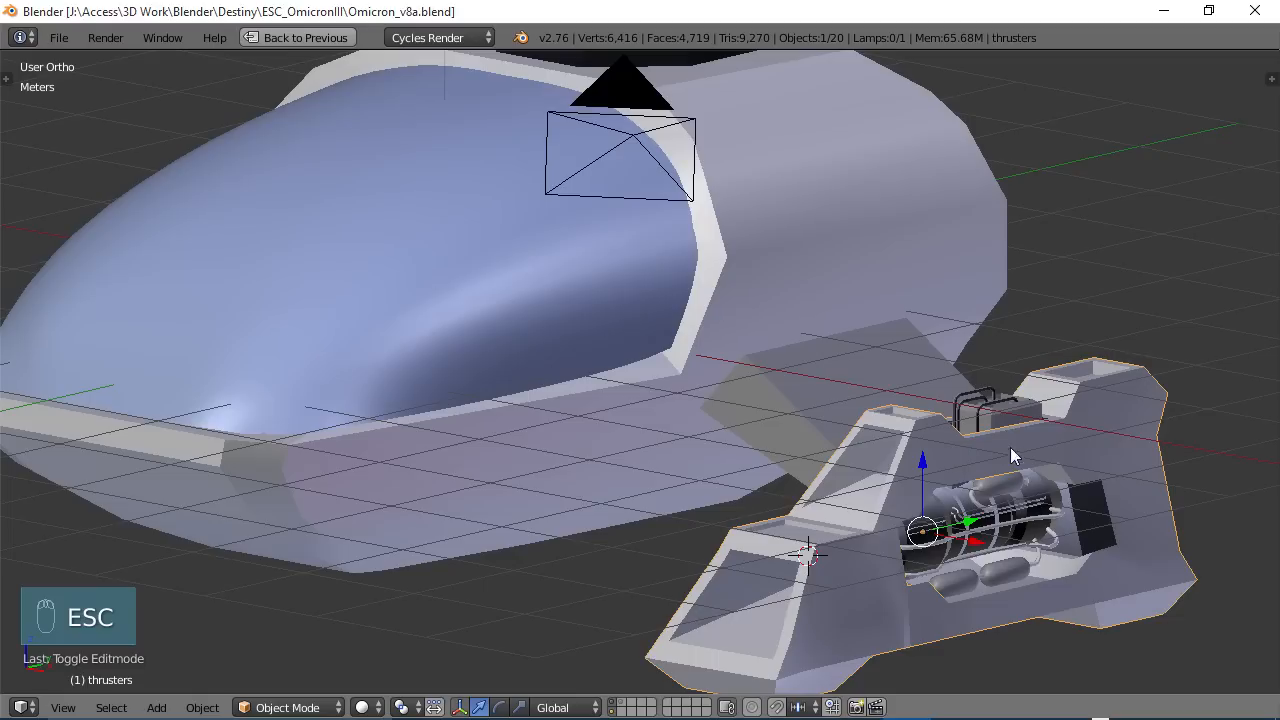
scroll(1010, 447, down, 3)
scroll(769, 455, up, 2)
scroll(769, 455, up, 4)
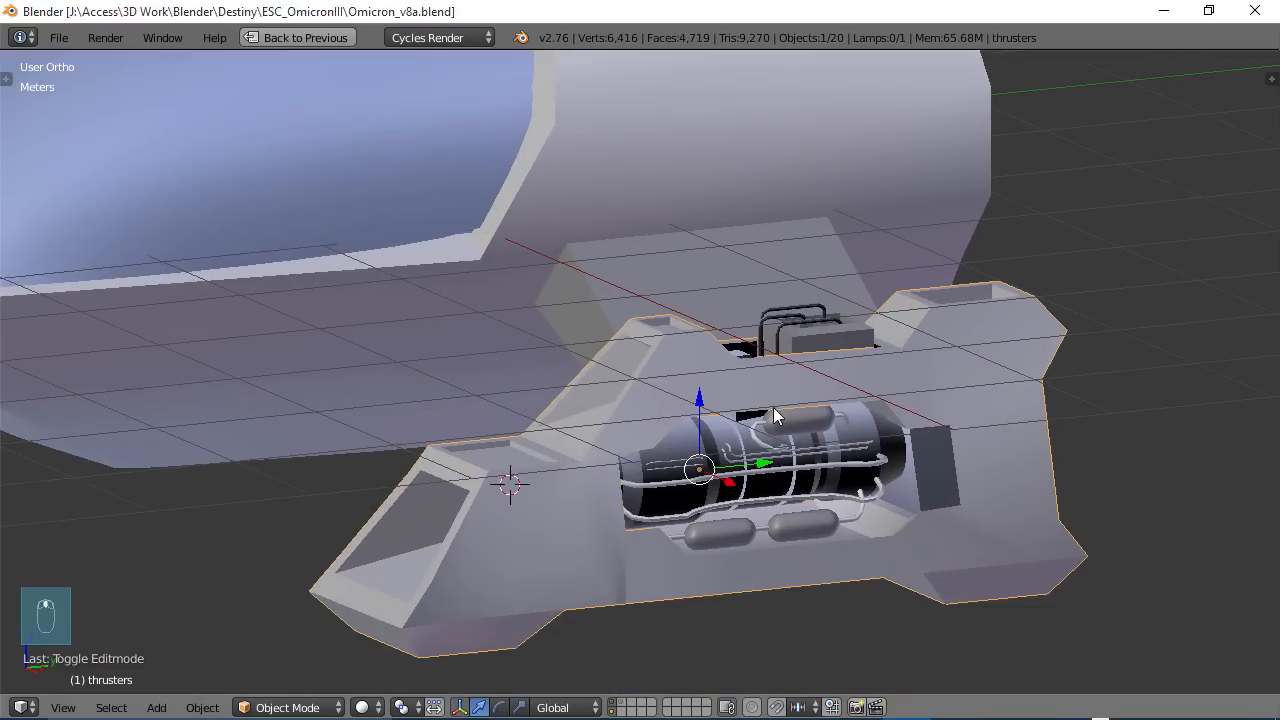
scroll(835, 496, up, 1)
shift+middle_drag(835, 496, 744, 356)
scroll(744, 421, down, 2)
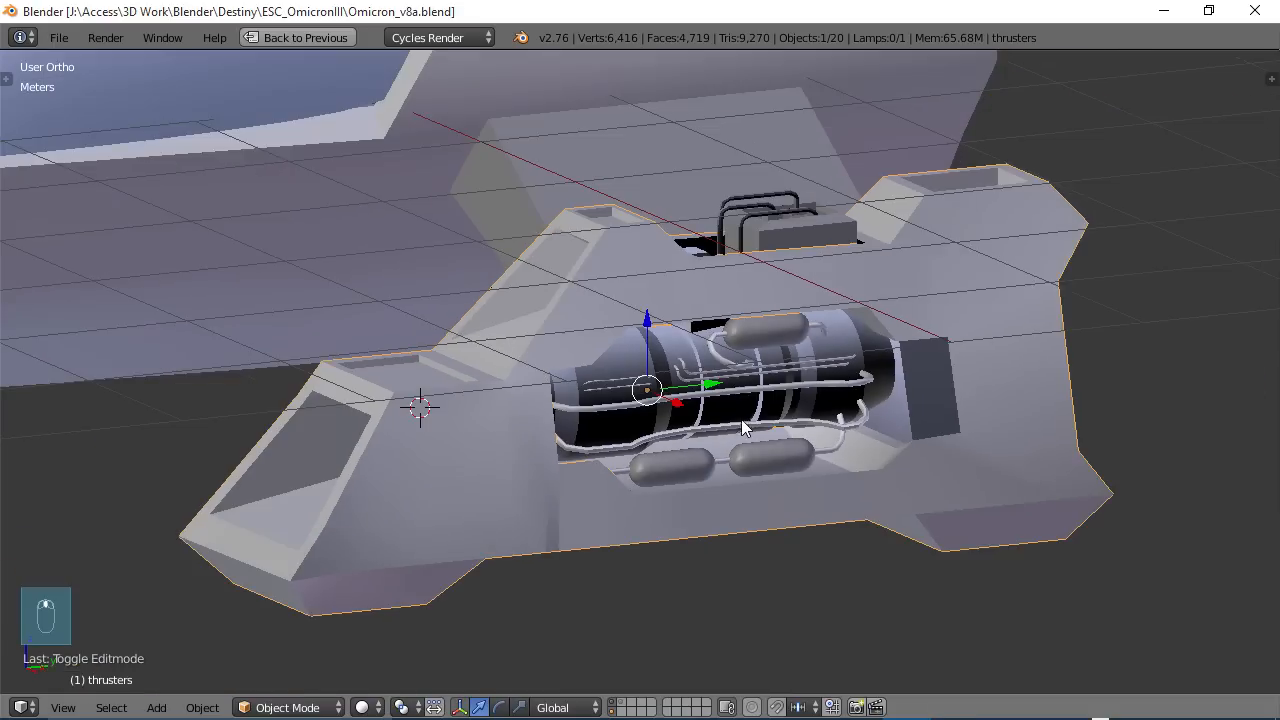
middle_drag(744, 421, 702, 438)
scroll(702, 438, up, 2)
right_click(720, 522)
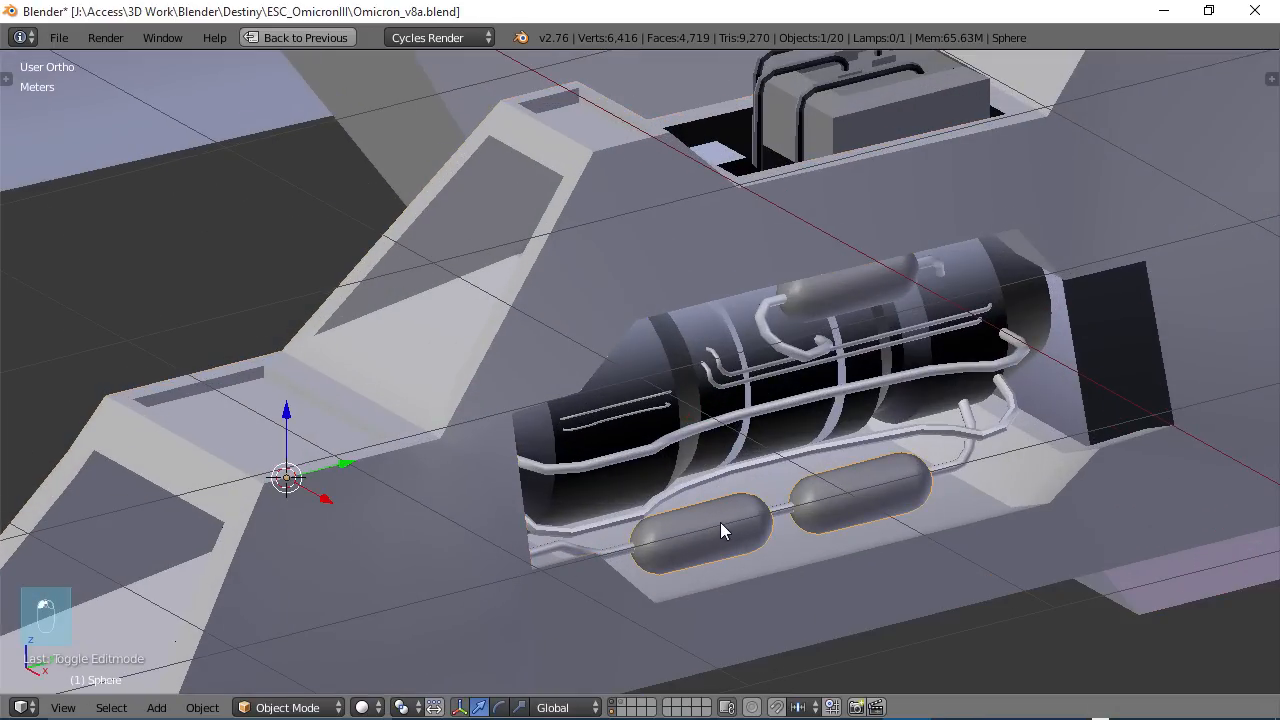
- Examine the thruster pod's tanks, engine piping, sloped intakes and upper equipment bay from several angles
middle_drag(722, 523, 682, 419)
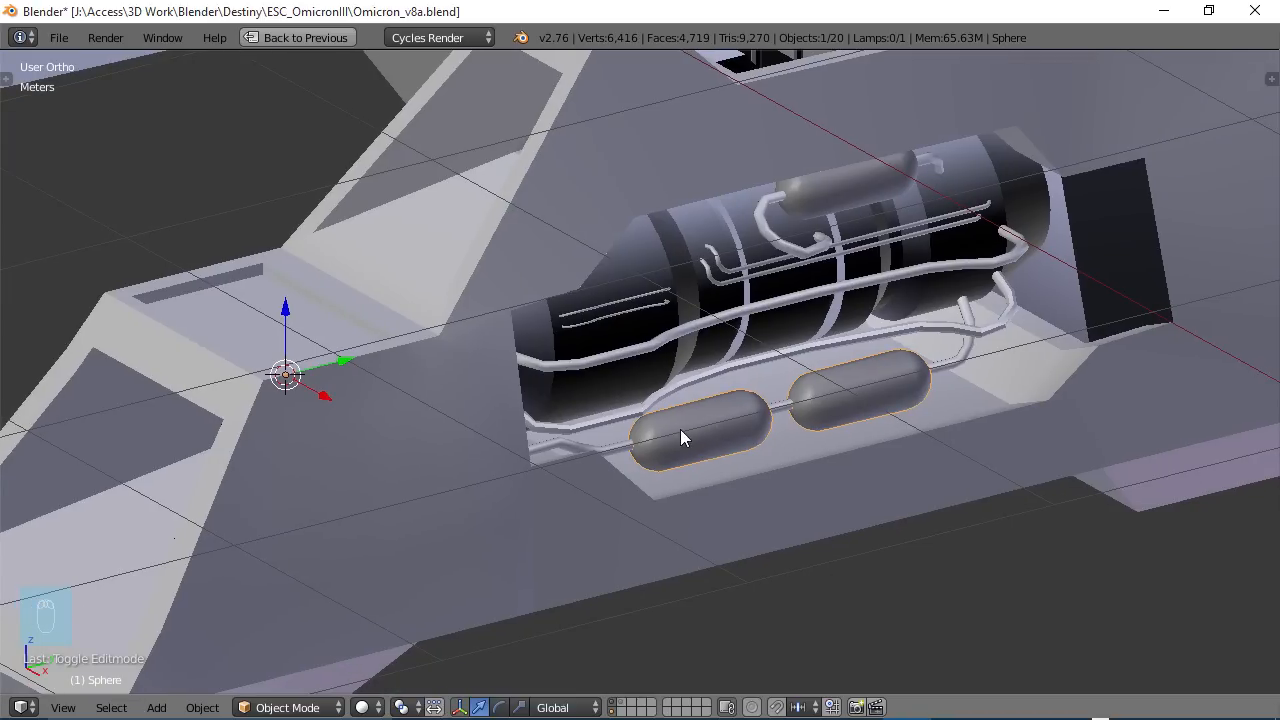
ctrl+scroll(729, 423, up, 2)
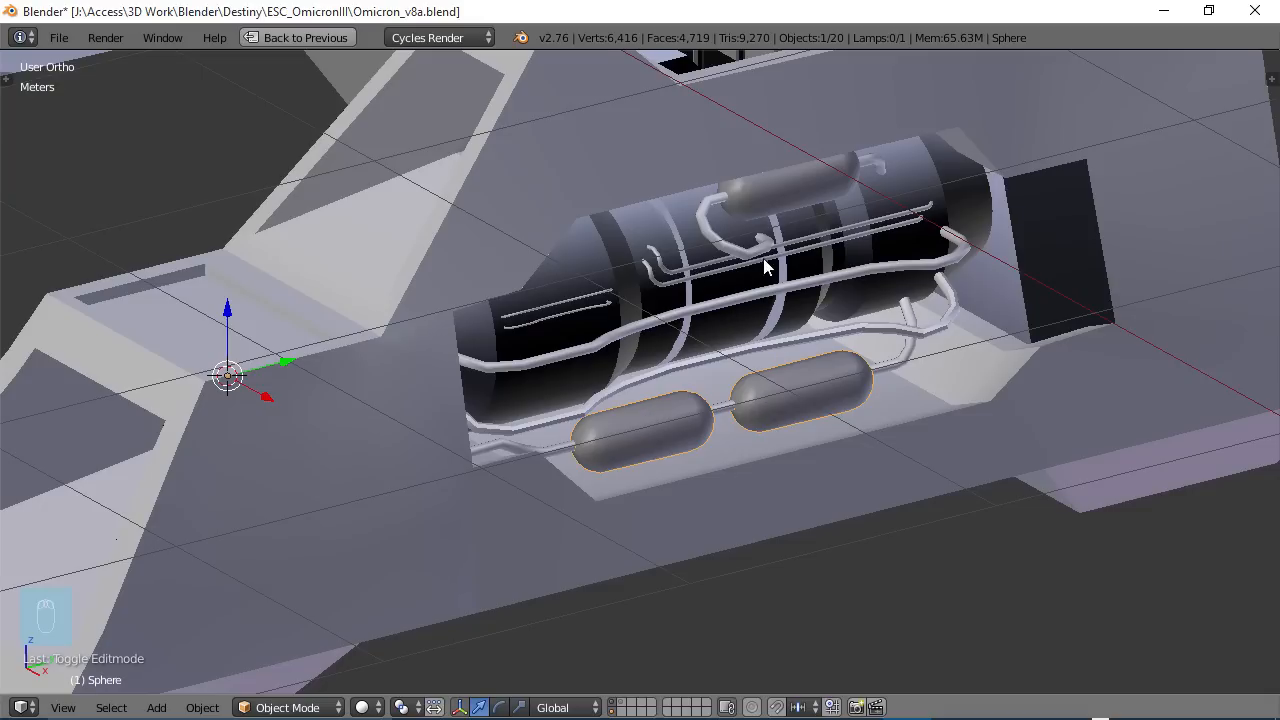
scroll(758, 280, down, 3)
middle_drag(665, 320, 762, 338)
scroll(762, 338, up, 4)
middle_drag(758, 230, 661, 301)
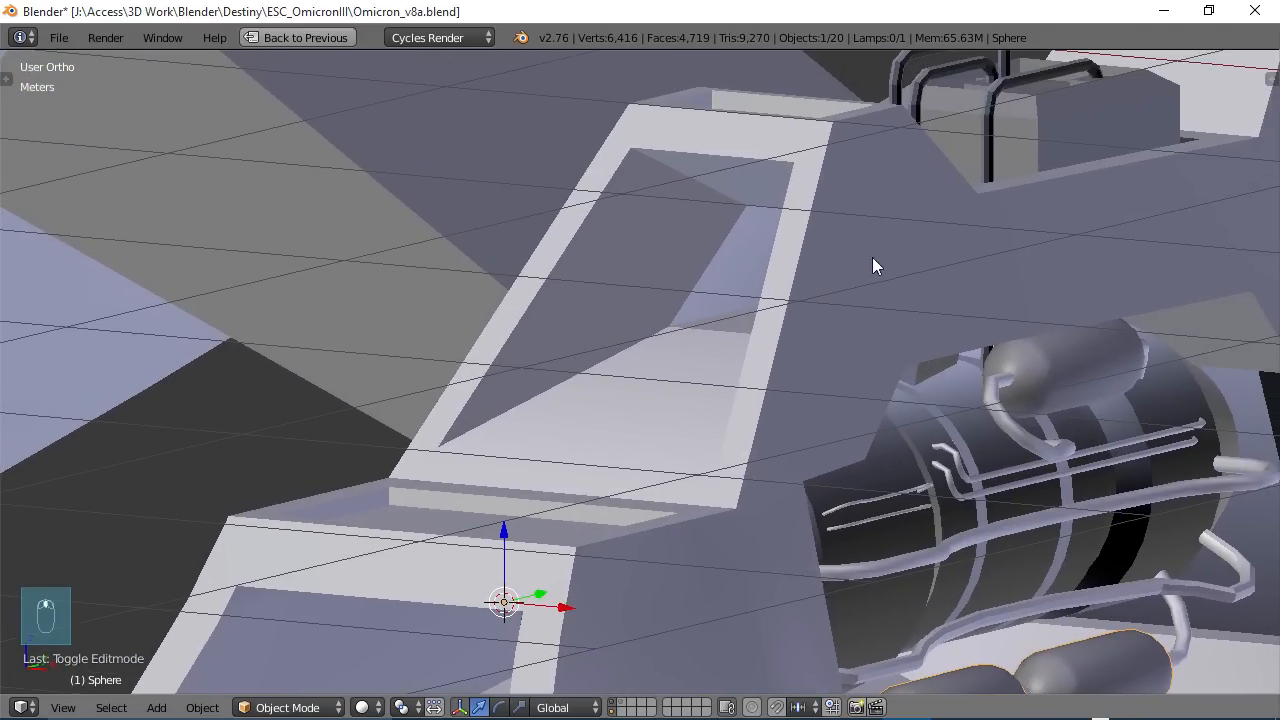
middle_drag(872, 265, 757, 452)
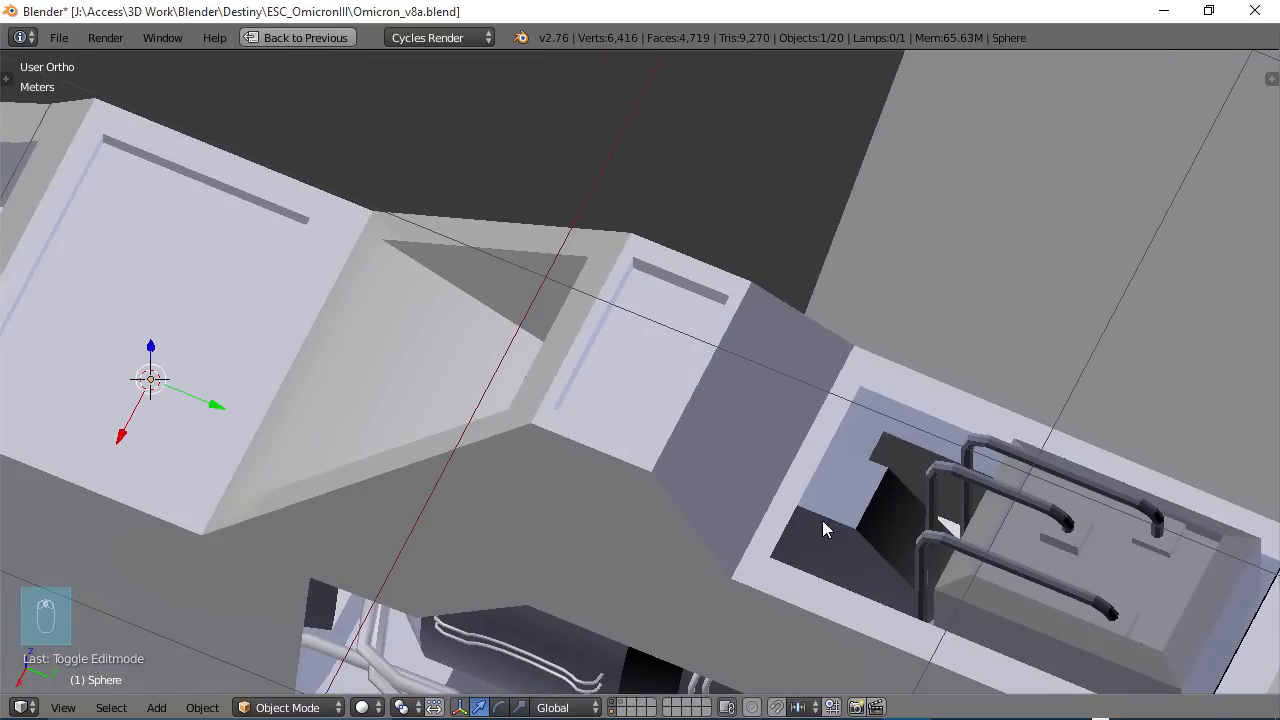
middle_drag(829, 528, 637, 455)
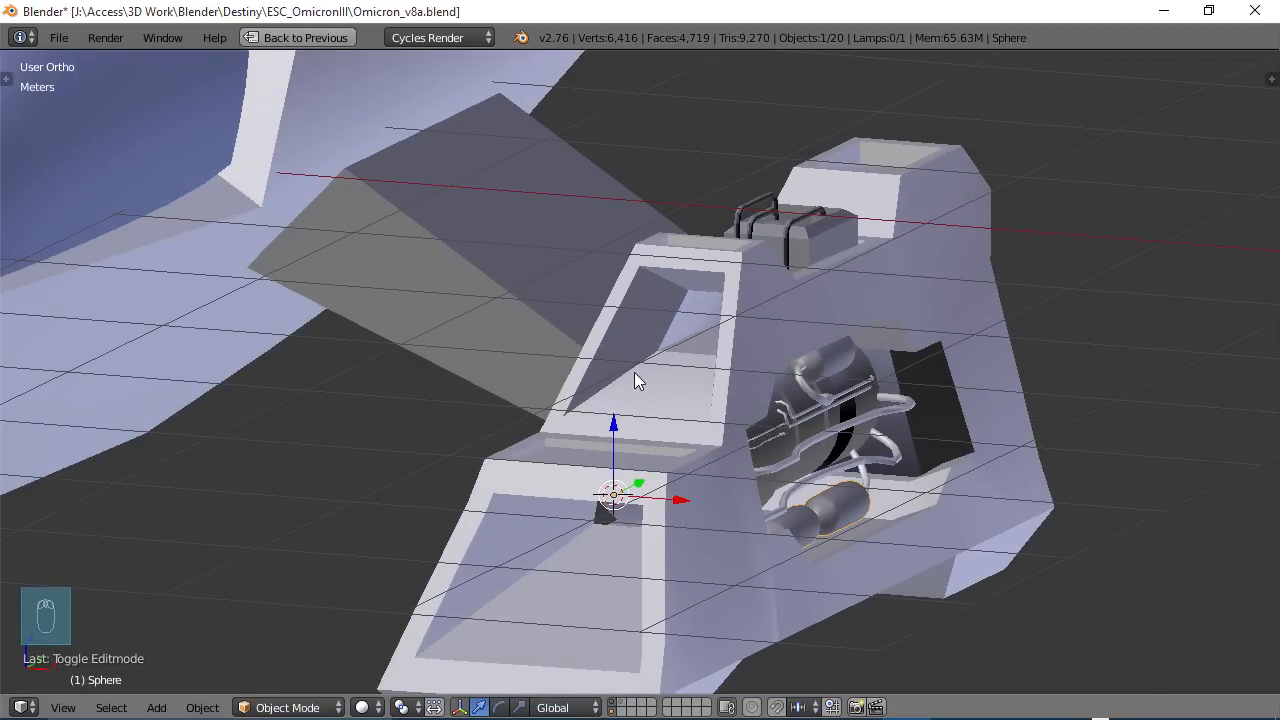
middle_drag(836, 428, 800, 445)
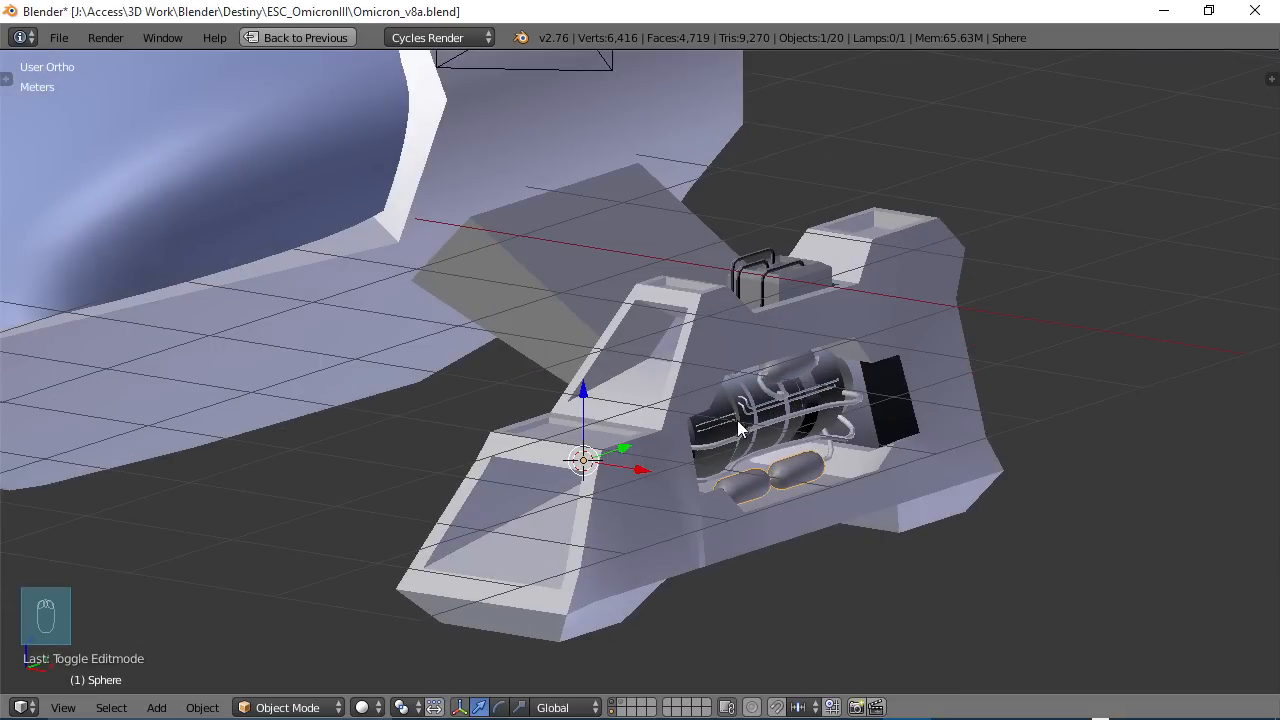
- Inspect the exposed engine from the pod's outer side and look into it through the lower front intake
middle_drag(737, 420, 749, 413)
scroll(843, 373, down, 2)
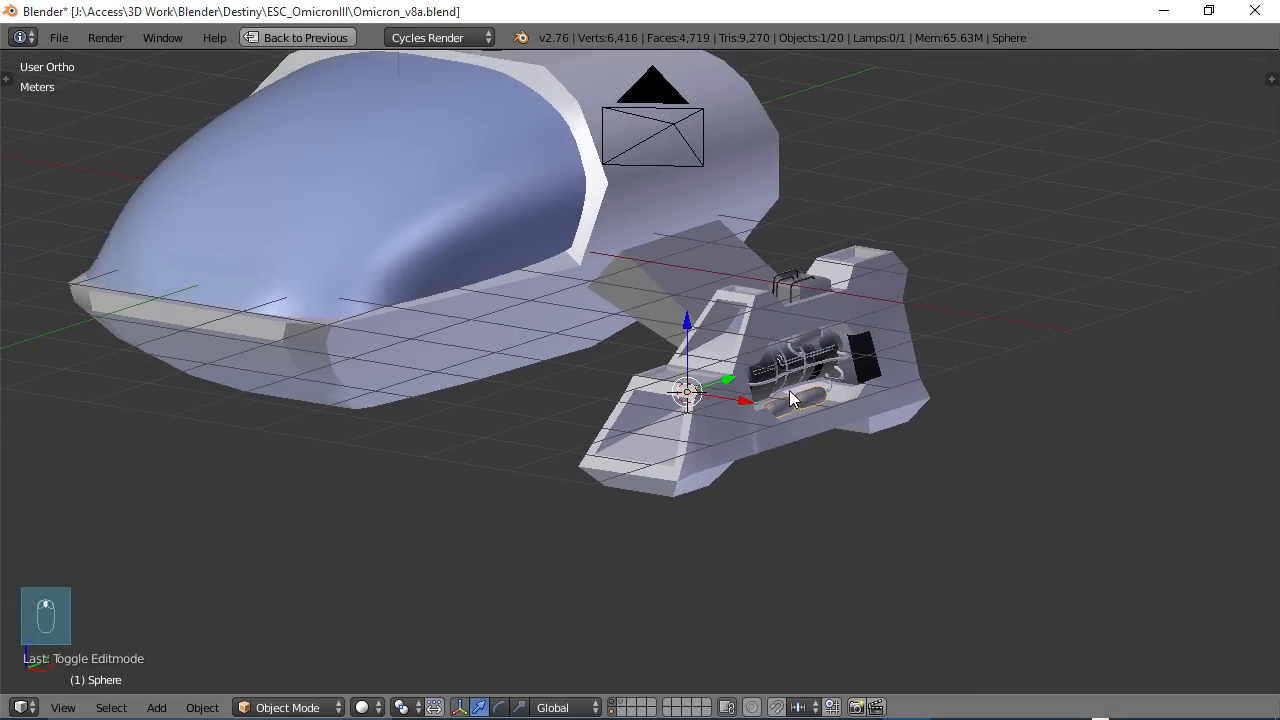
scroll(809, 387, up, 3)
scroll(809, 387, up, 1)
middle_drag(808, 350, 765, 320)
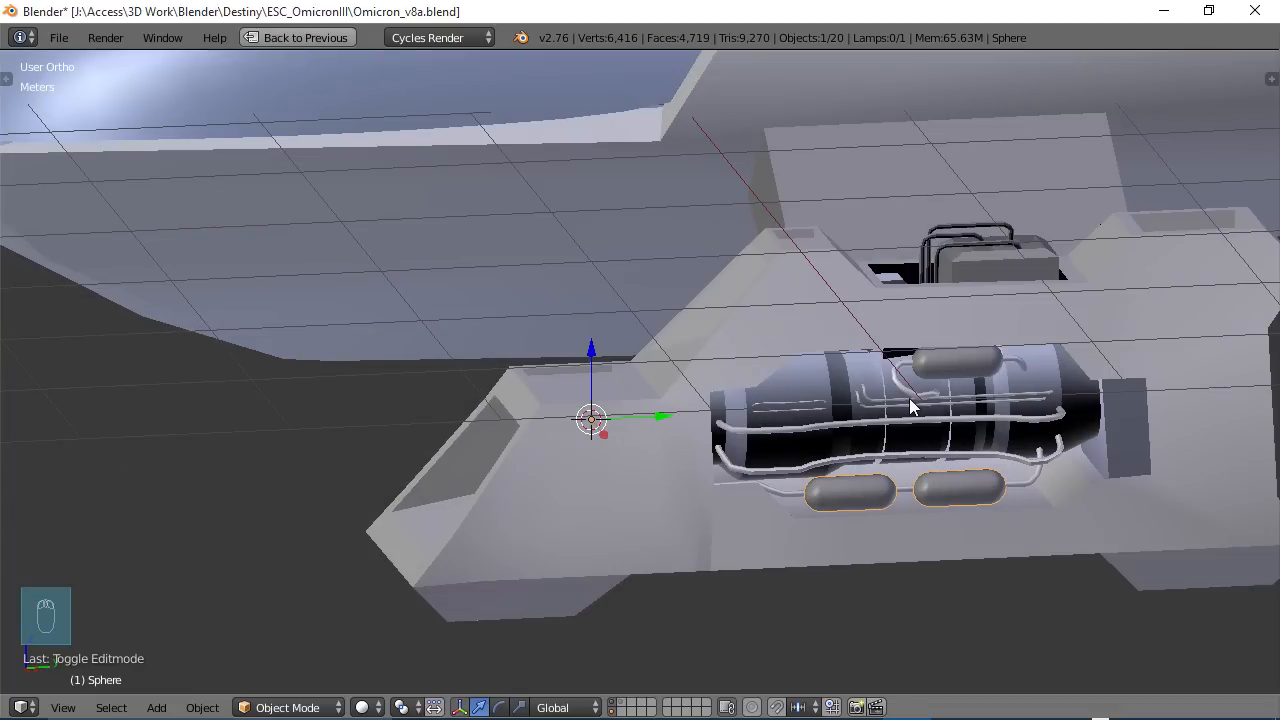
middle_drag(869, 427, 901, 446)
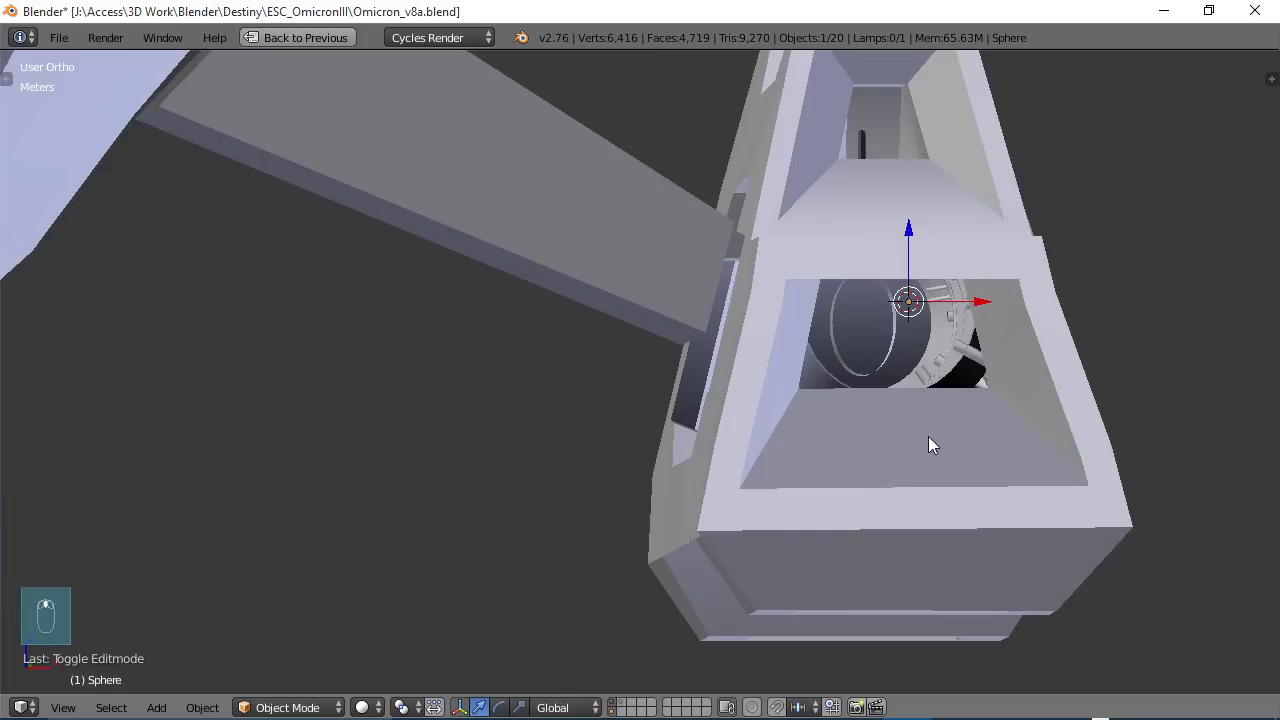
middle_drag(928, 362, 902, 372)
- Examine the piped equipment box on top of the pod and how it sits above the engine
middle_drag(899, 314, 699, 363)
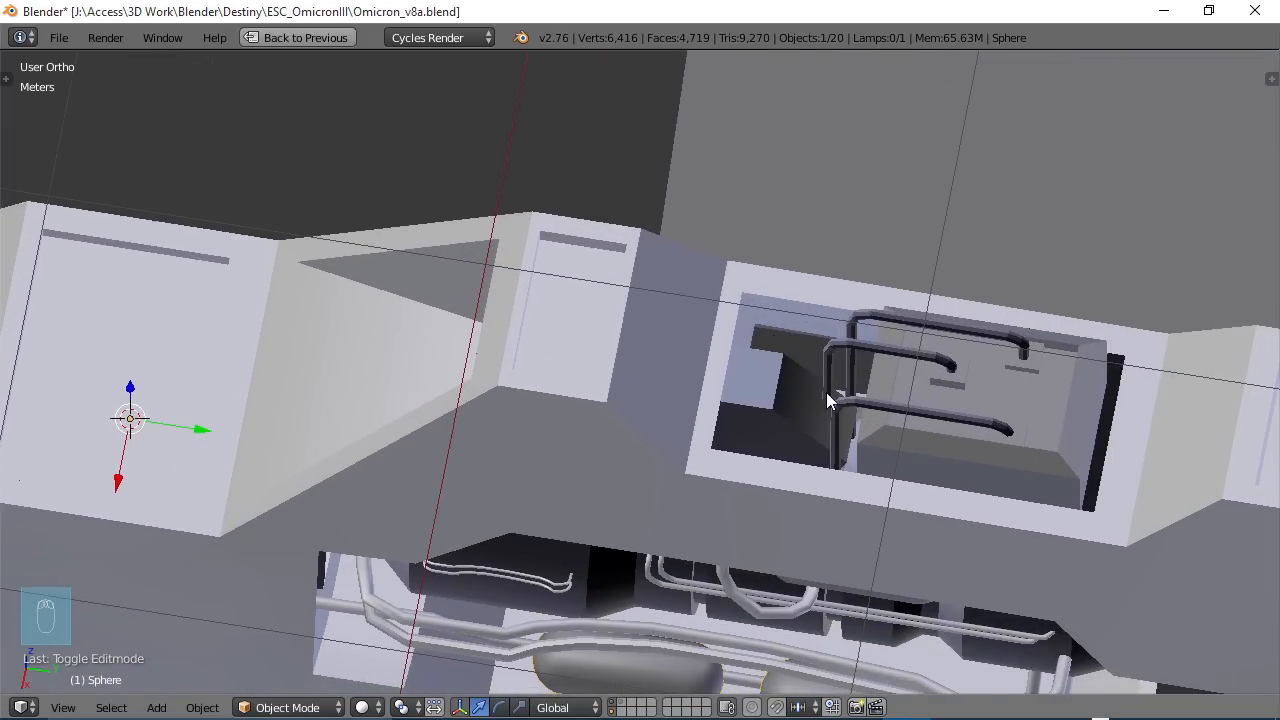
middle_drag(826, 392, 953, 332)
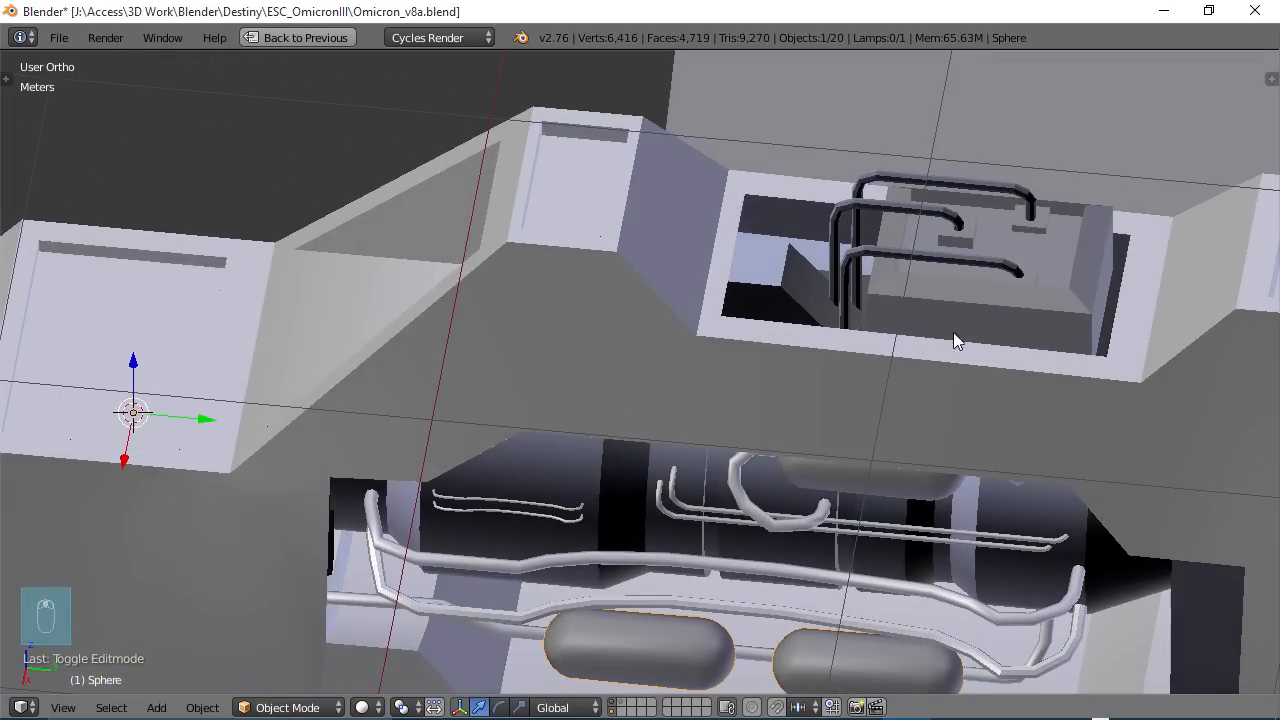
middle_drag(991, 289, 1013, 160)
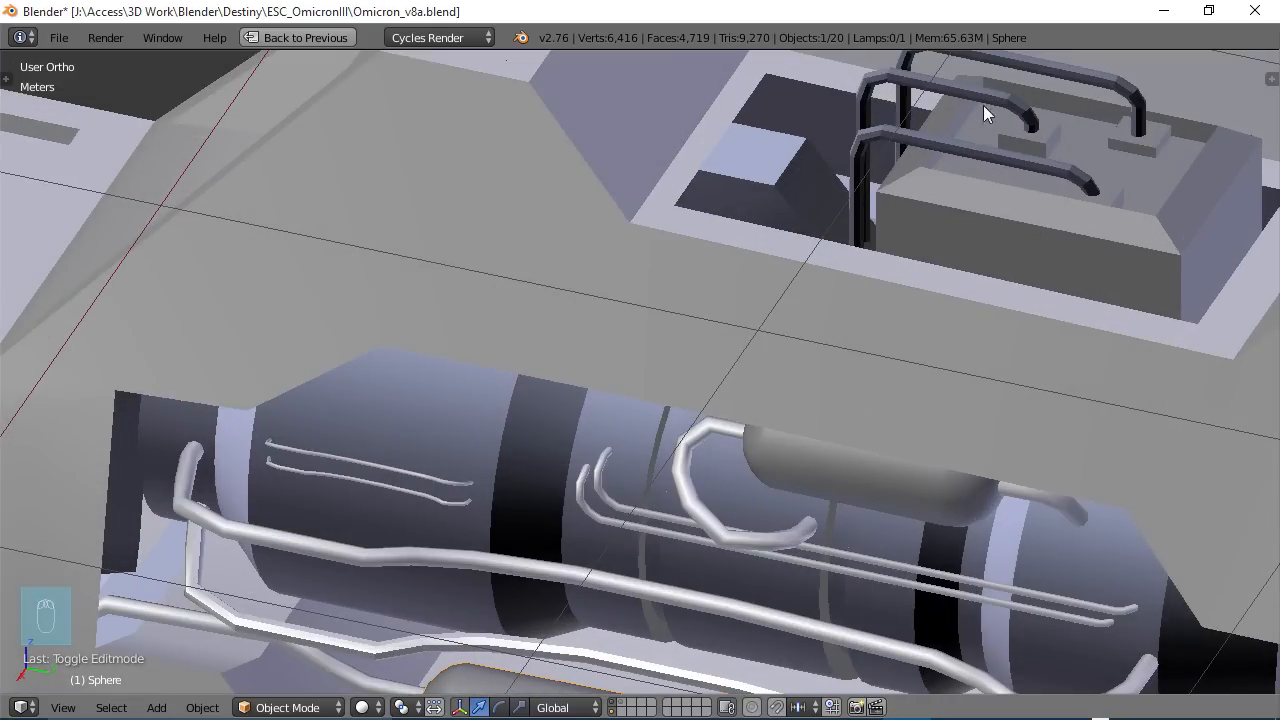
middle_drag(845, 250, 867, 178)
middle_drag(876, 367, 938, 345)
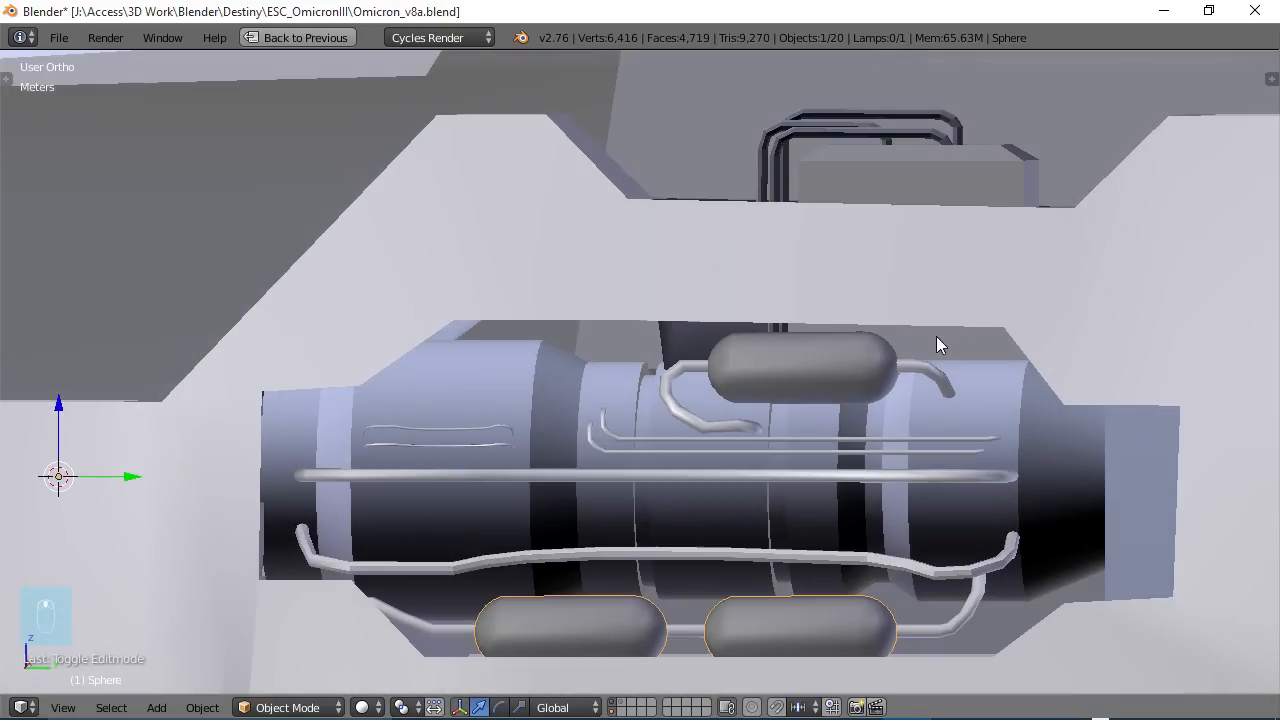
middle_drag(917, 263, 903, 269)
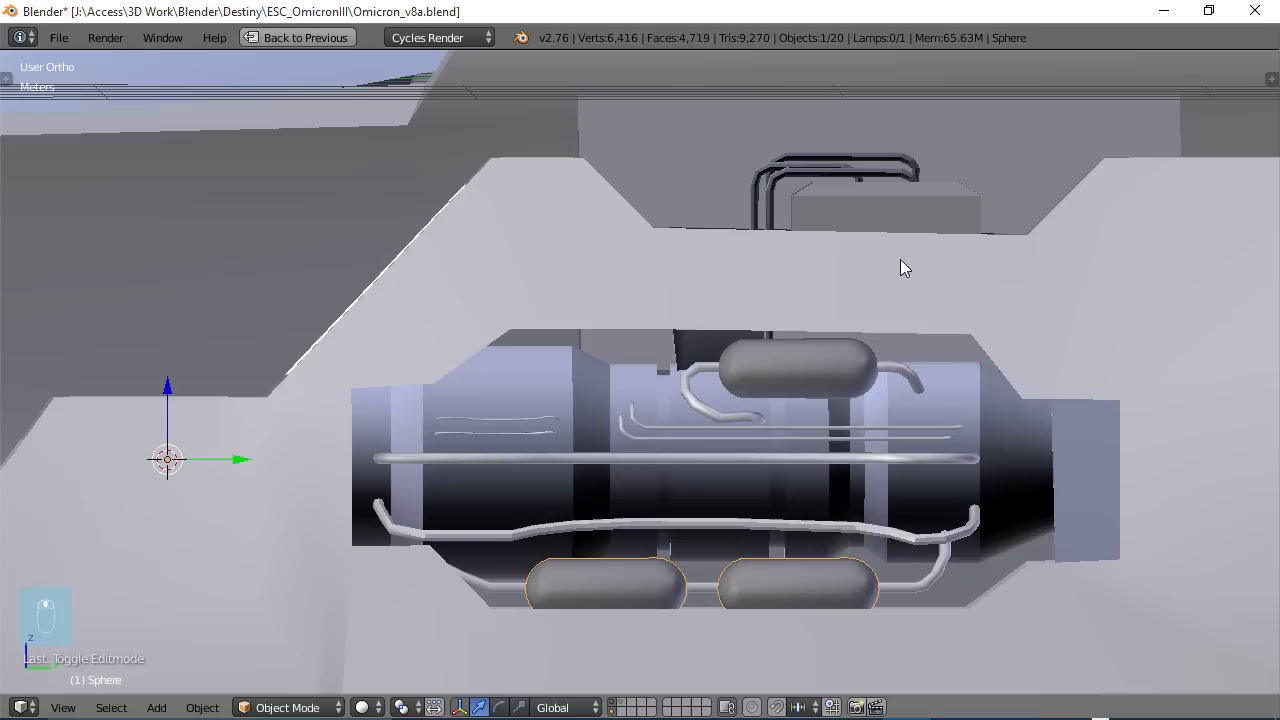
- Inspect the rear exhaust nozzle, the underside and the upper recesses of the thruster pod
middle_drag(1040, 361, 660, 428)
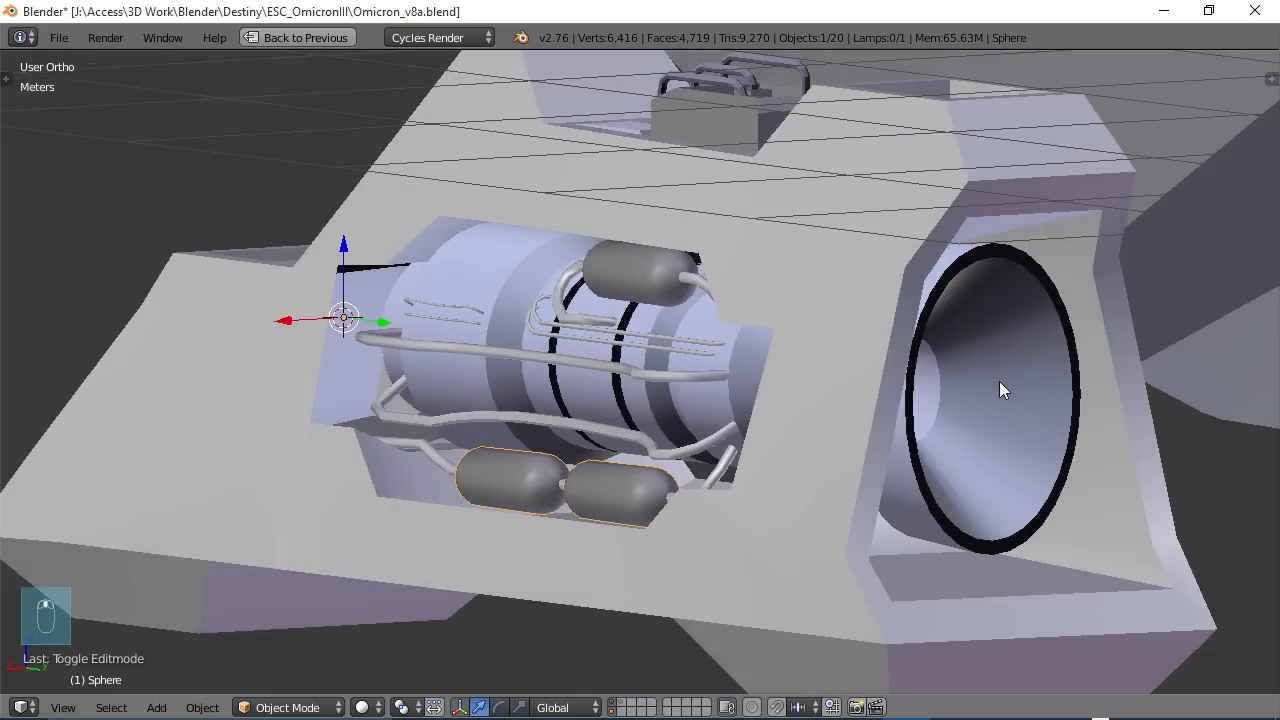
middle_drag(999, 383, 922, 383)
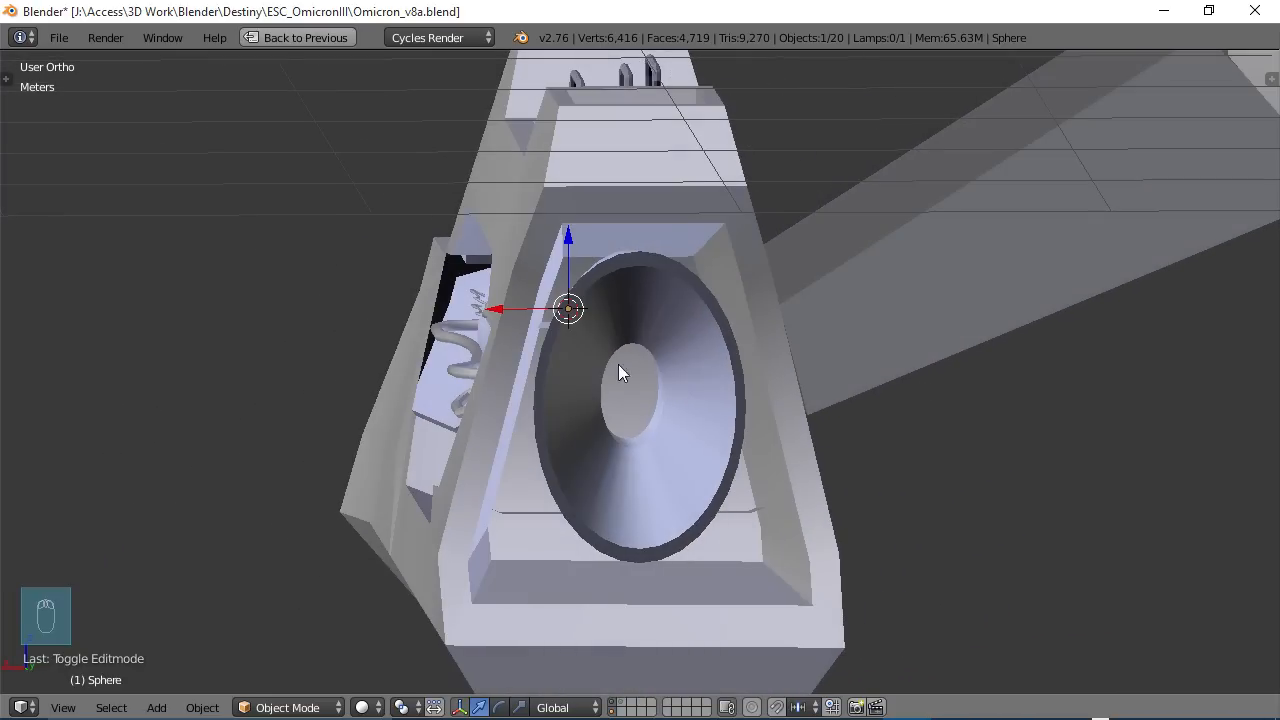
mouse_move(711, 423)
middle_down()
mouse_move(700, 416)
mouse_move(708, 434)
mouse_move(731, 409)
mouse_move(703, 424)
middle_up()
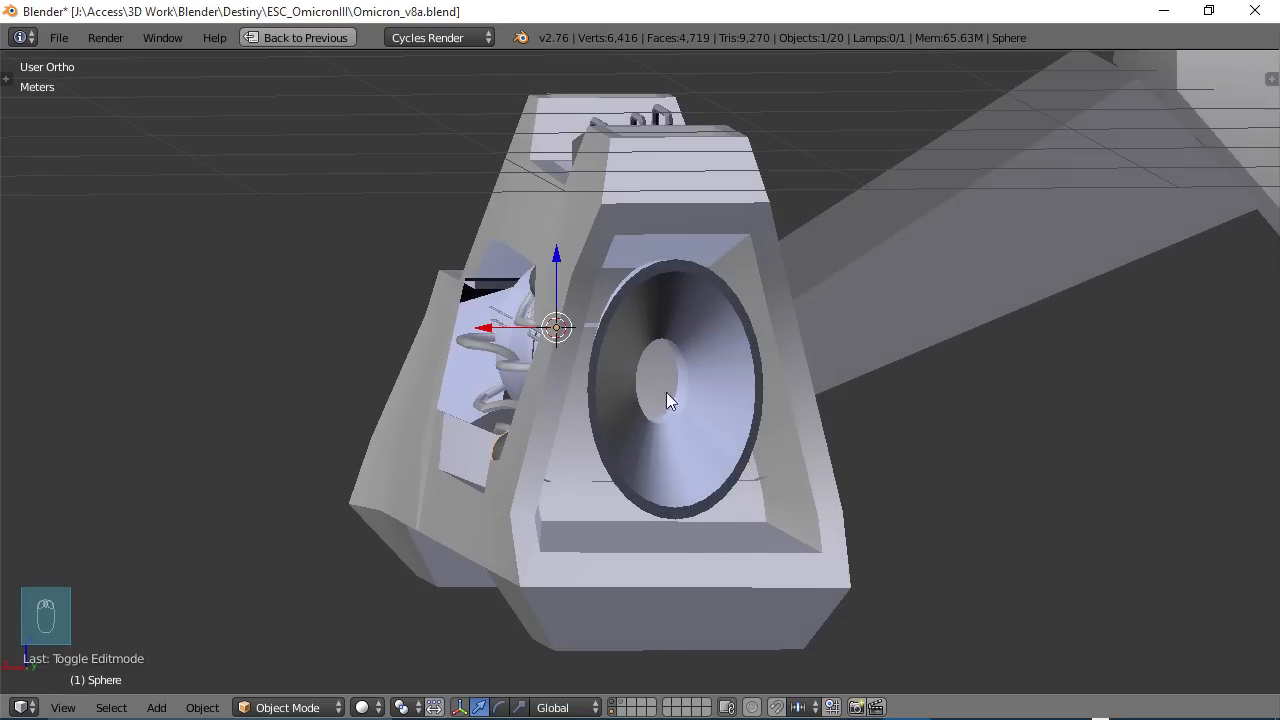
middle_drag(740, 396, 558, 523)
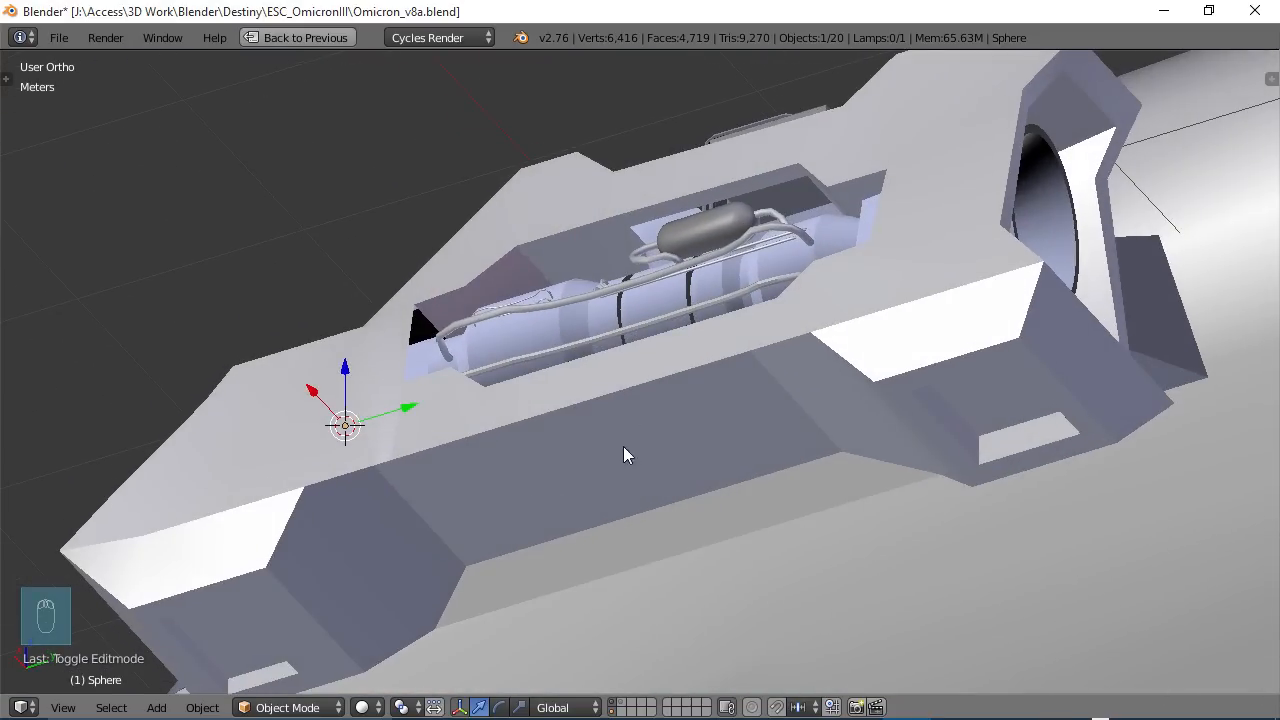
middle_drag(623, 447, 430, 478)
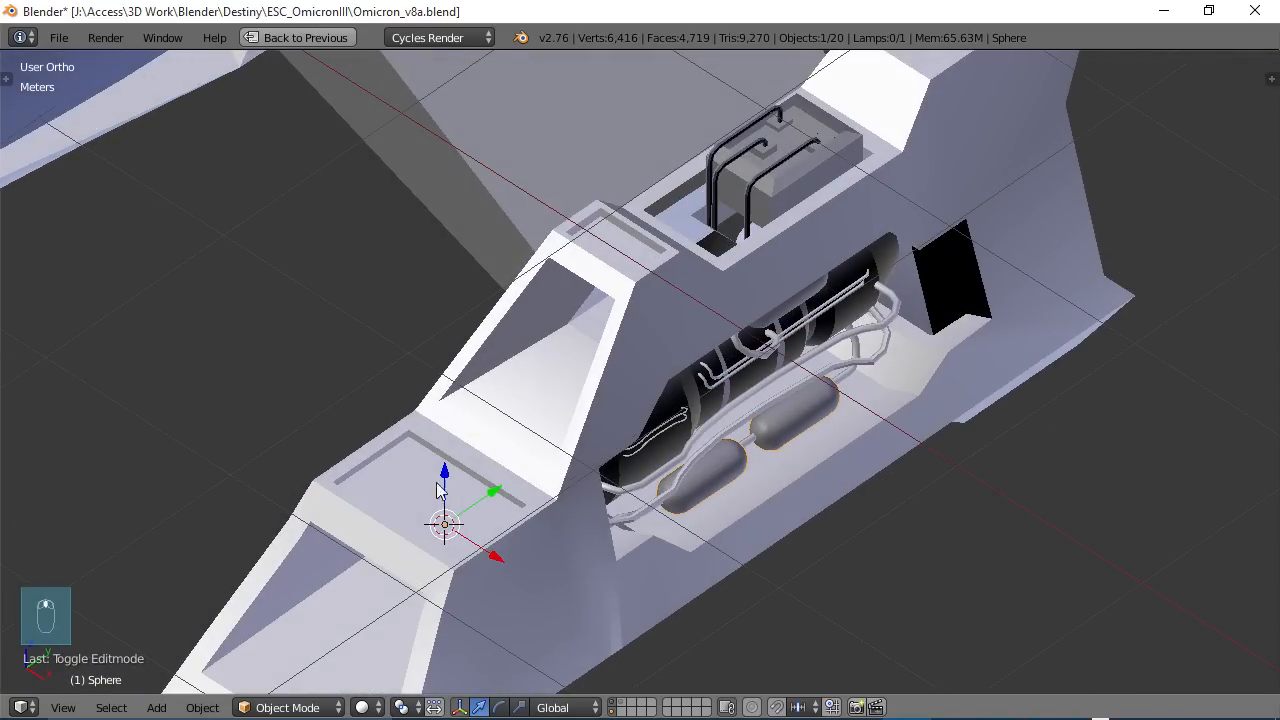
shift+middle_drag(629, 263, 551, 437)
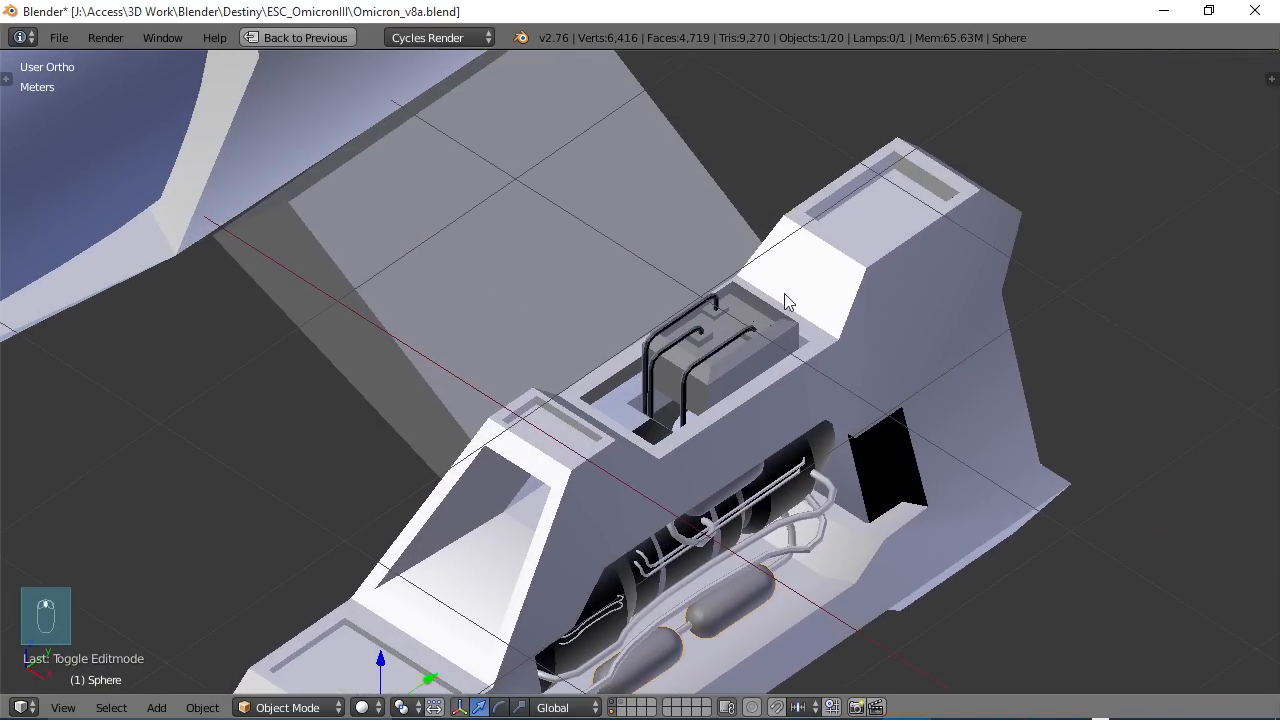
middle_drag(886, 206, 682, 325)
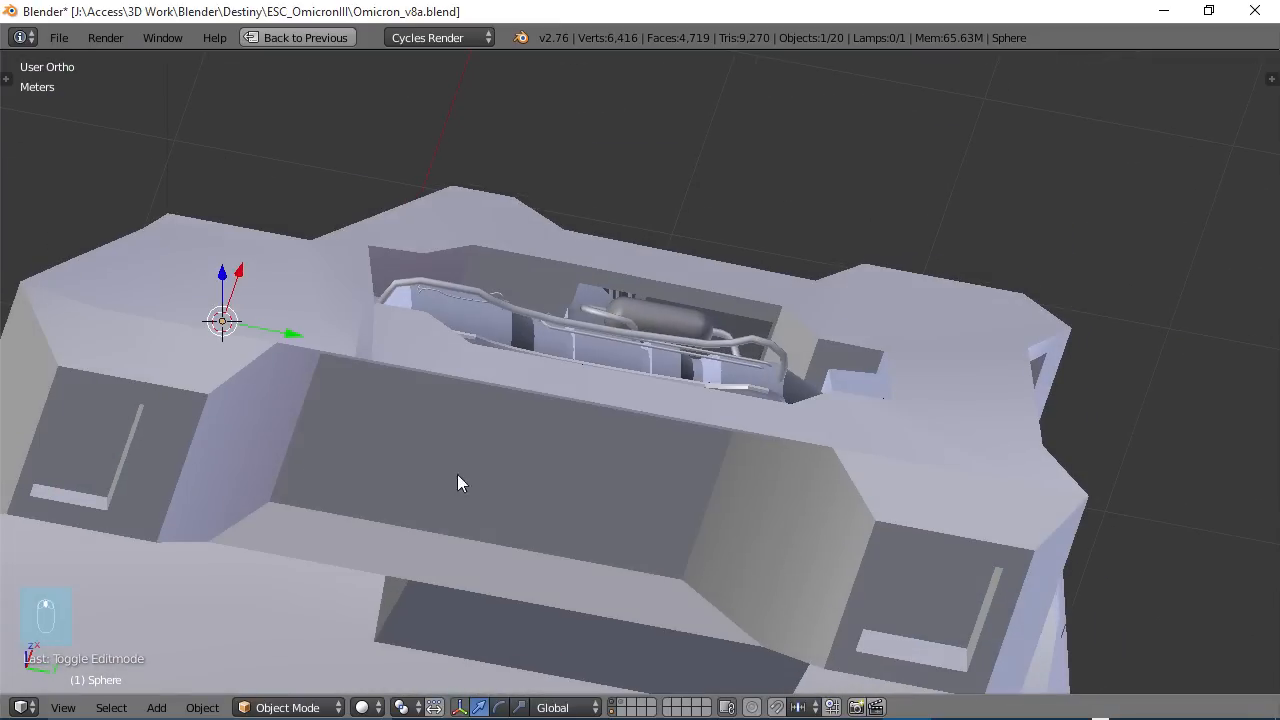
middle_drag(264, 428, 565, 507)
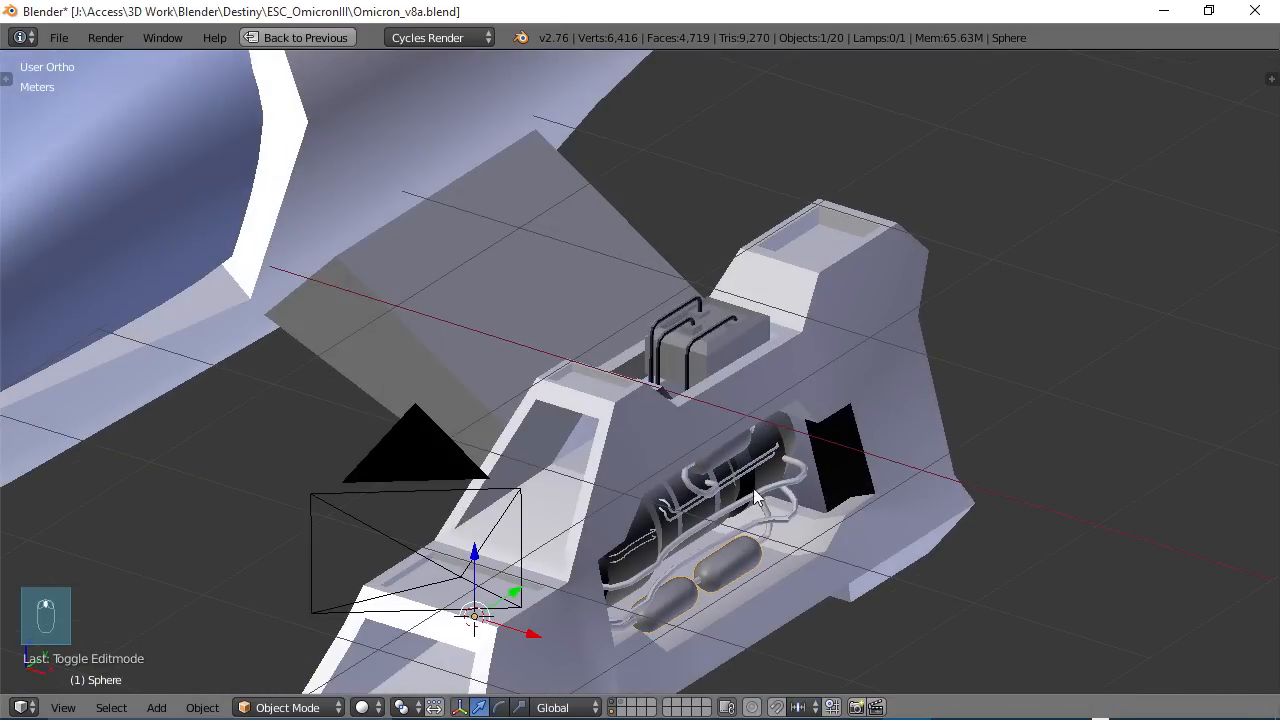
- Examine the engine's bands, pipes and tanks up close and within the whole pod from its outer side
middle_drag(753, 488, 647, 500)
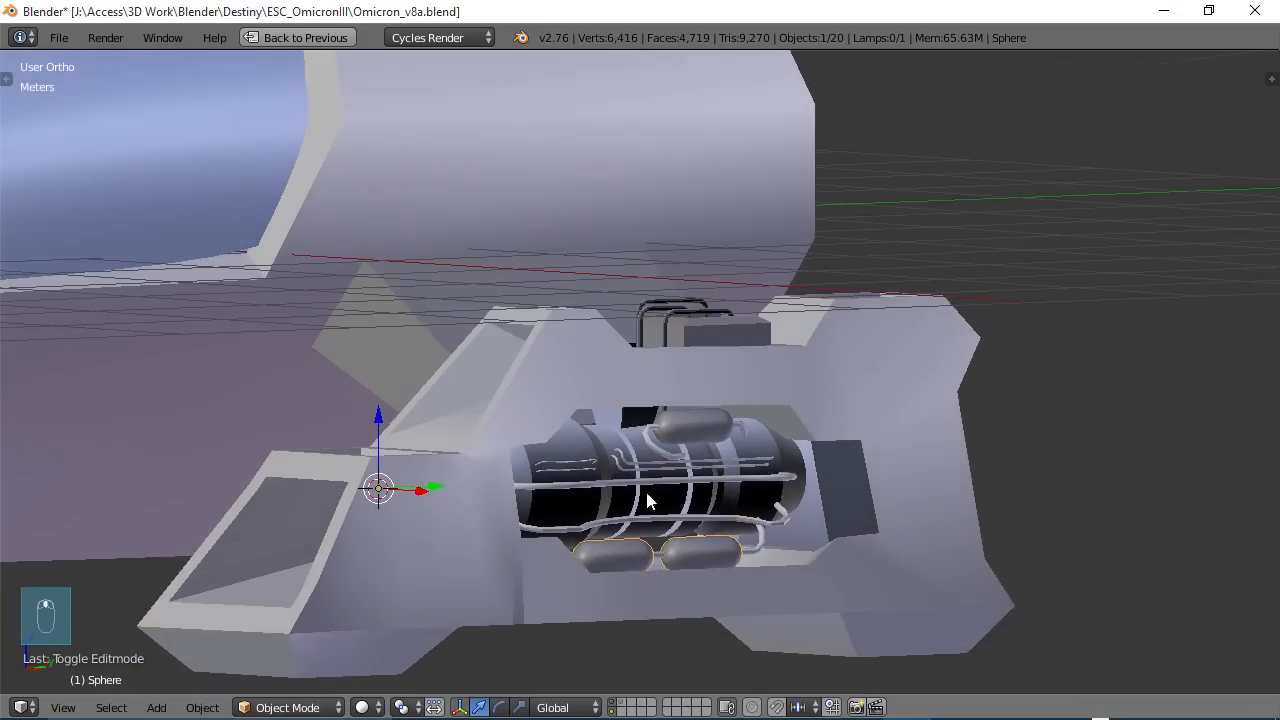
scroll(647, 500, up, 6)
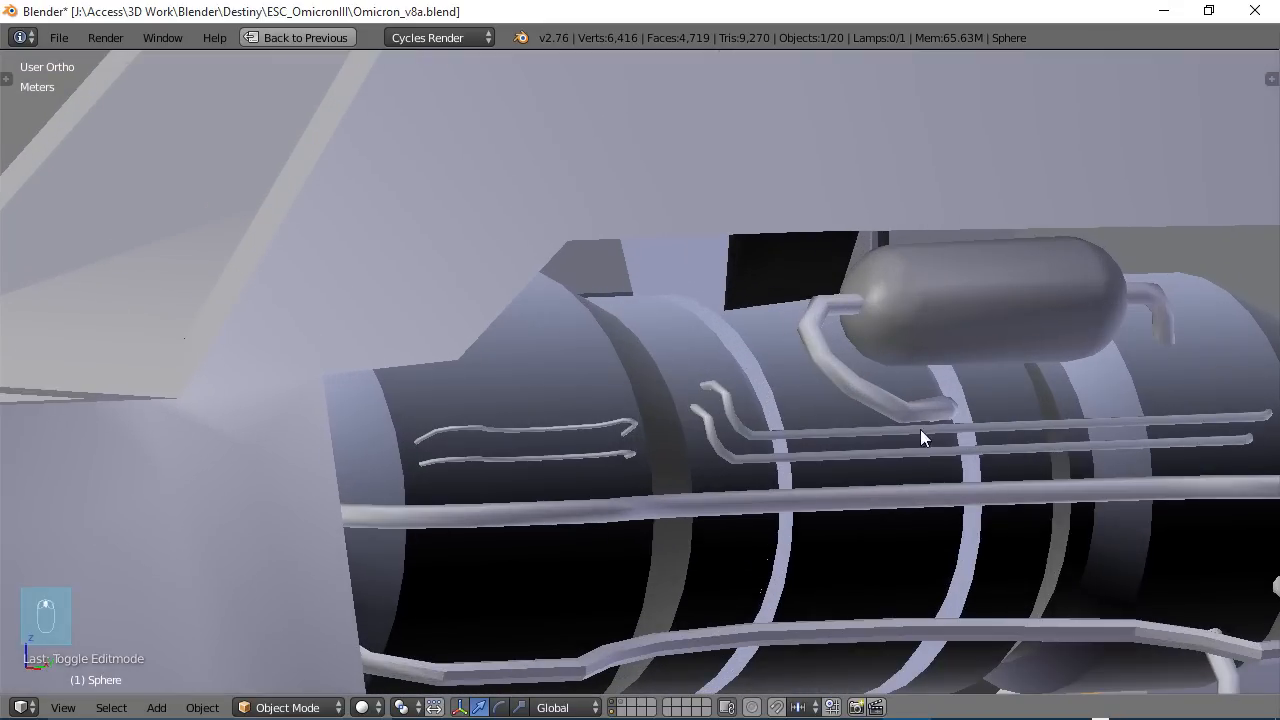
scroll(808, 471, down, 8)
middle_drag(808, 471, 720, 491)
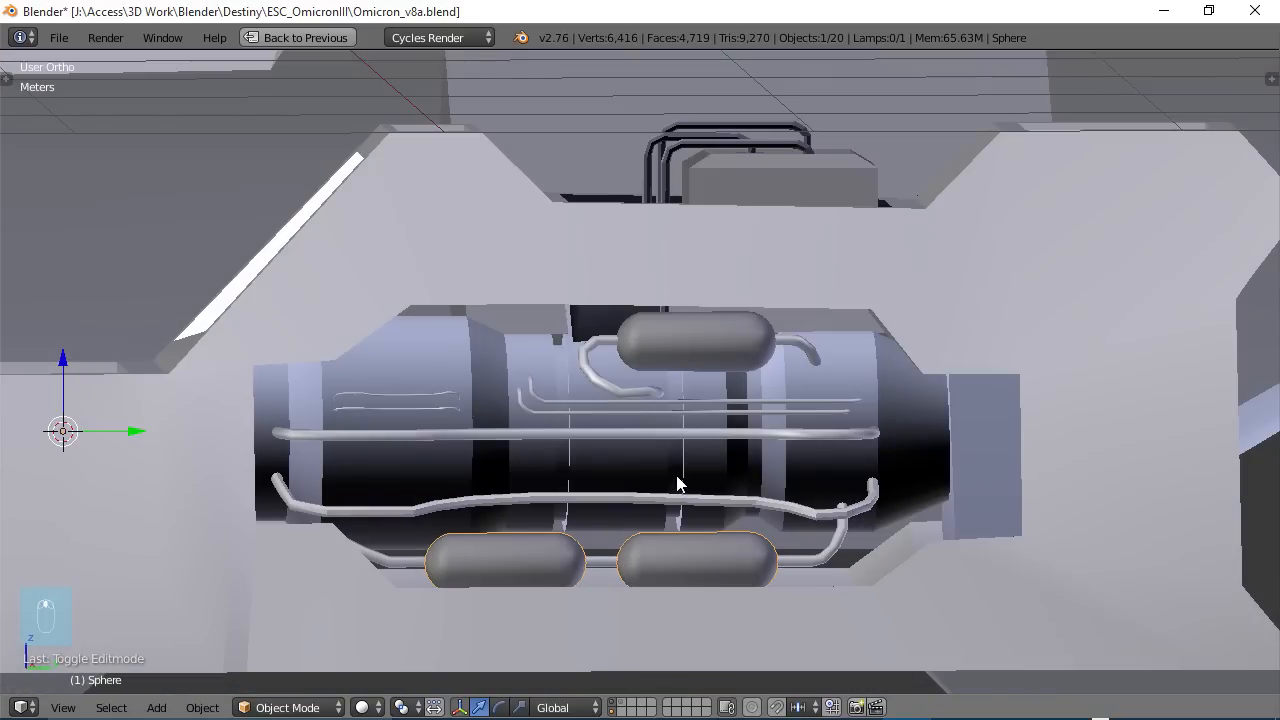
middle_drag(654, 454, 709, 478)
scroll(668, 480, down, 2)
mouse_move(810, 476)
middle_down()
mouse_move(546, 456)
mouse_move(600, 474)
mouse_move(812, 477)
middle_up()
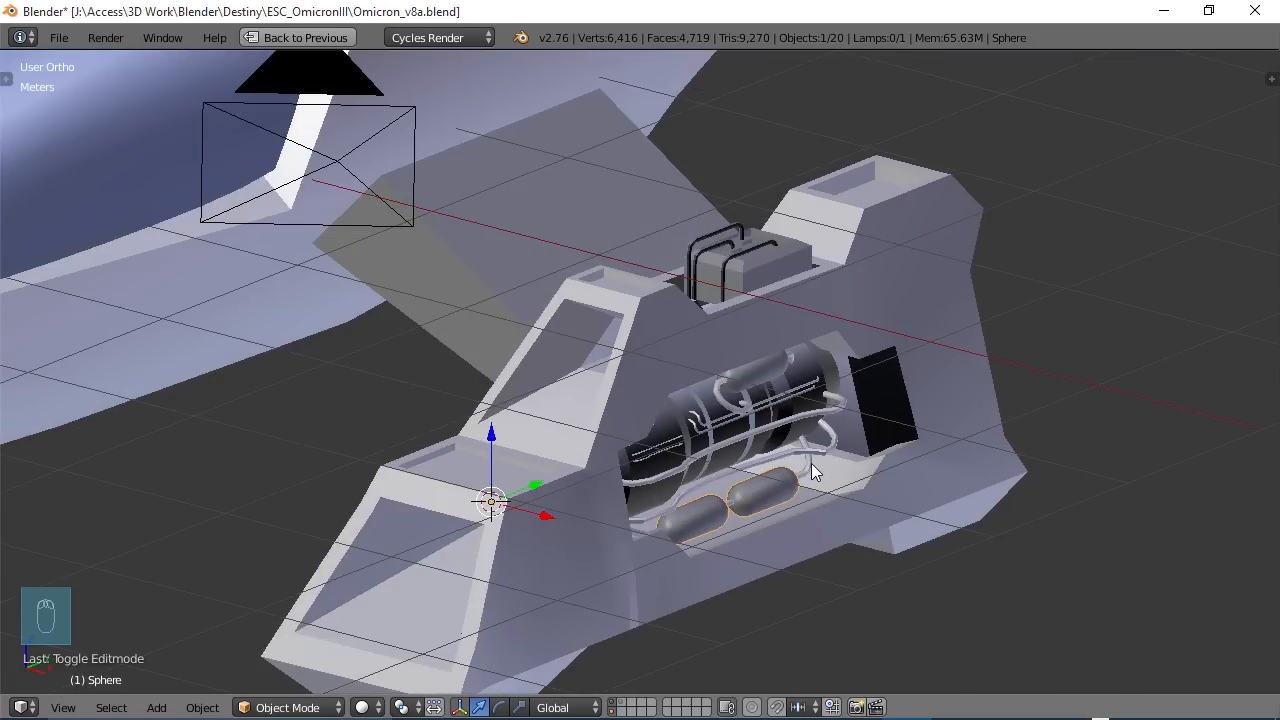
middle_drag(811, 463, 766, 449)
scroll(815, 510, up, 4)
scroll(850, 505, down, 4)
scroll(760, 493, up, 2)
scroll(767, 493, down, 2)
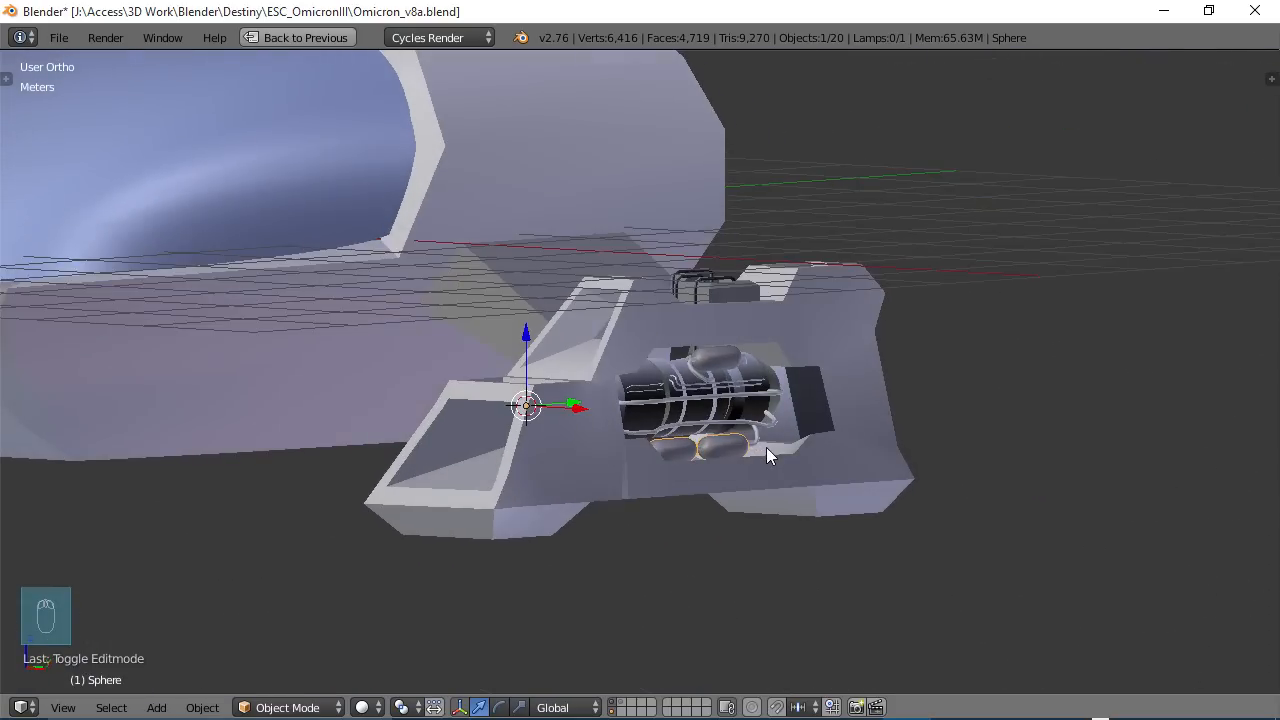
scroll(766, 447, up, 1)
scroll(764, 450, down, 1)
- Inspect the pod's inner side where the strut meets the engine opening, and look into the front intakes
middle_drag(686, 461, 843, 438)
scroll(776, 465, down, 2)
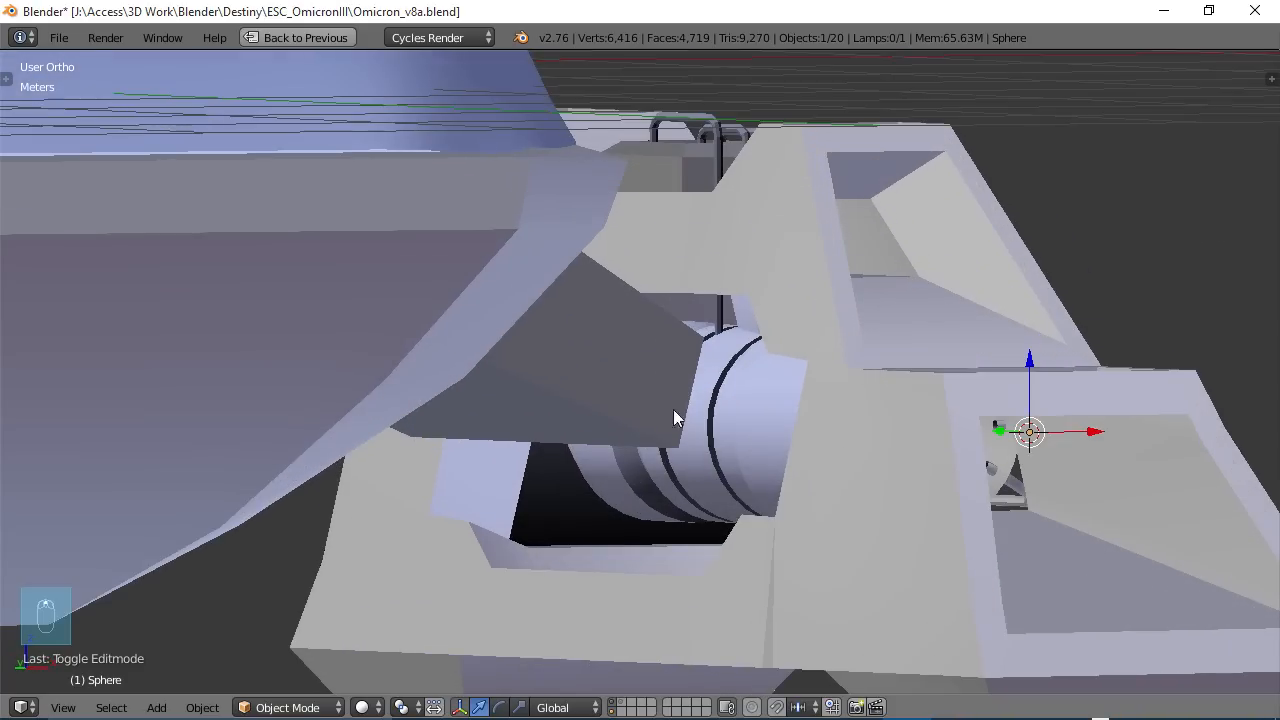
scroll(697, 431, down, 4)
mouse_move(699, 434)
middle_down()
mouse_move(737, 435)
mouse_move(714, 416)
mouse_move(678, 426)
middle_up()
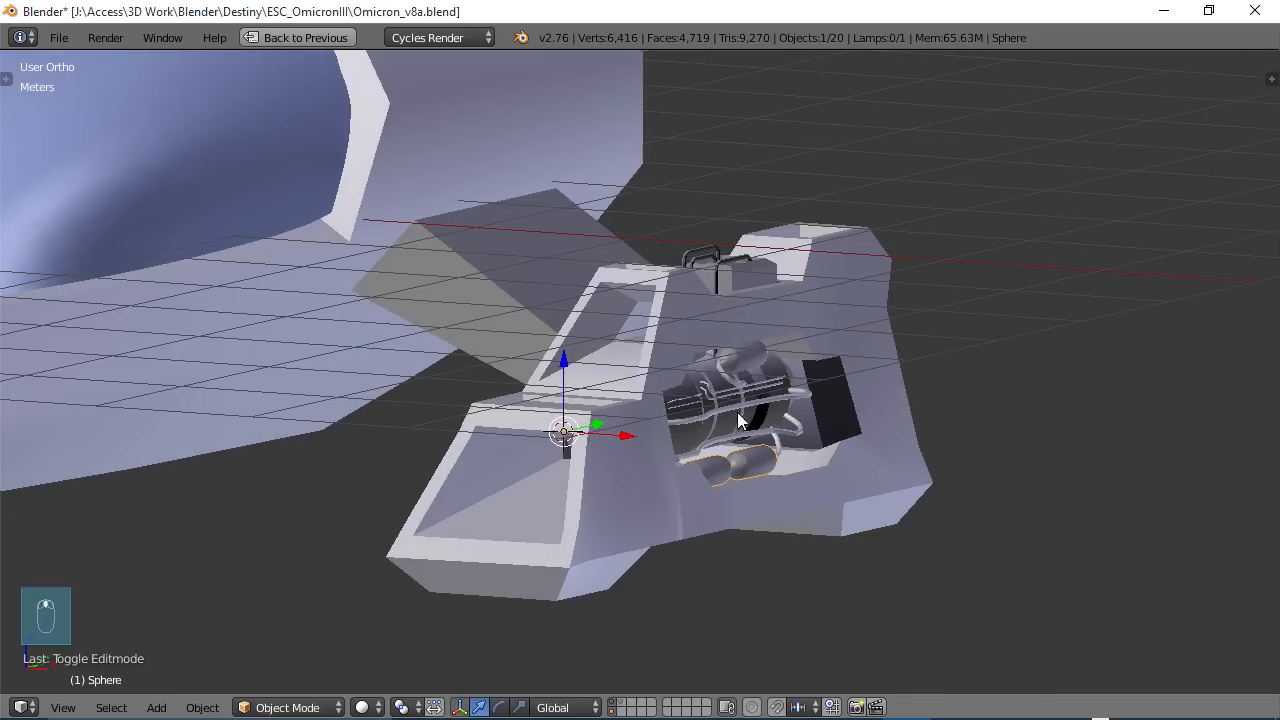
middle_drag(557, 400, 690, 420)
scroll(700, 424, up, 5)
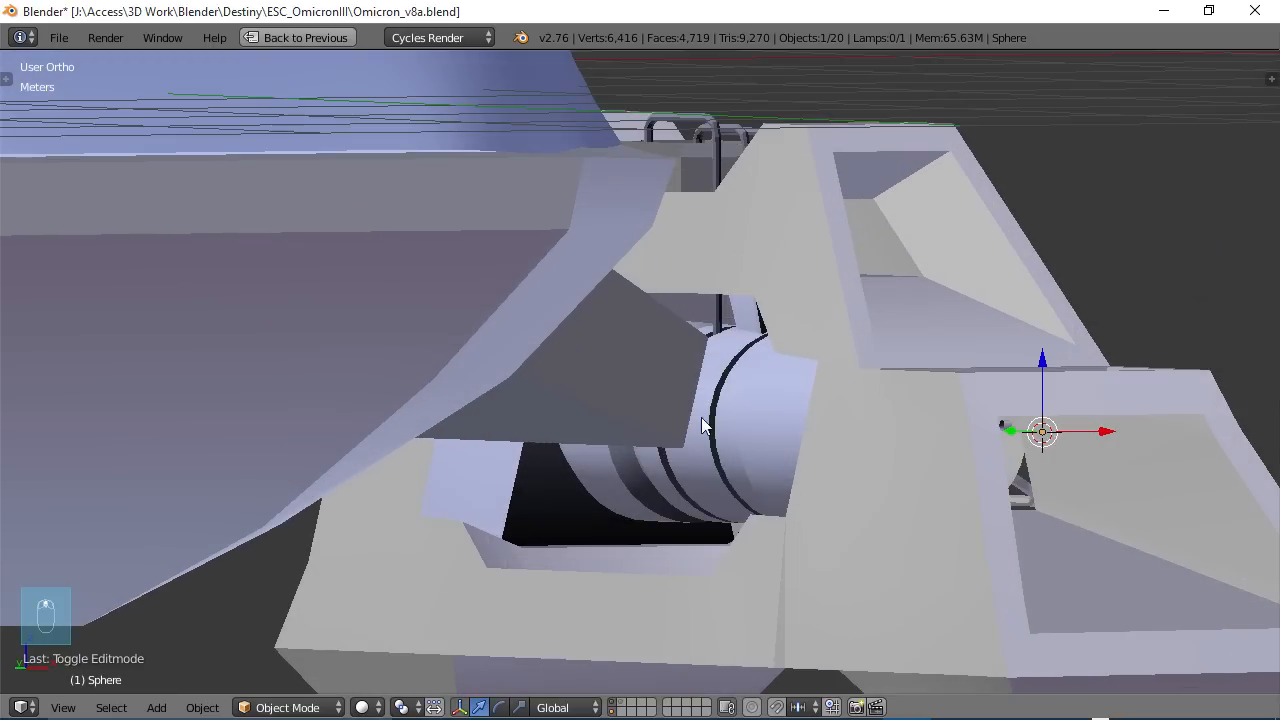
middle_drag(957, 429, 958, 440)
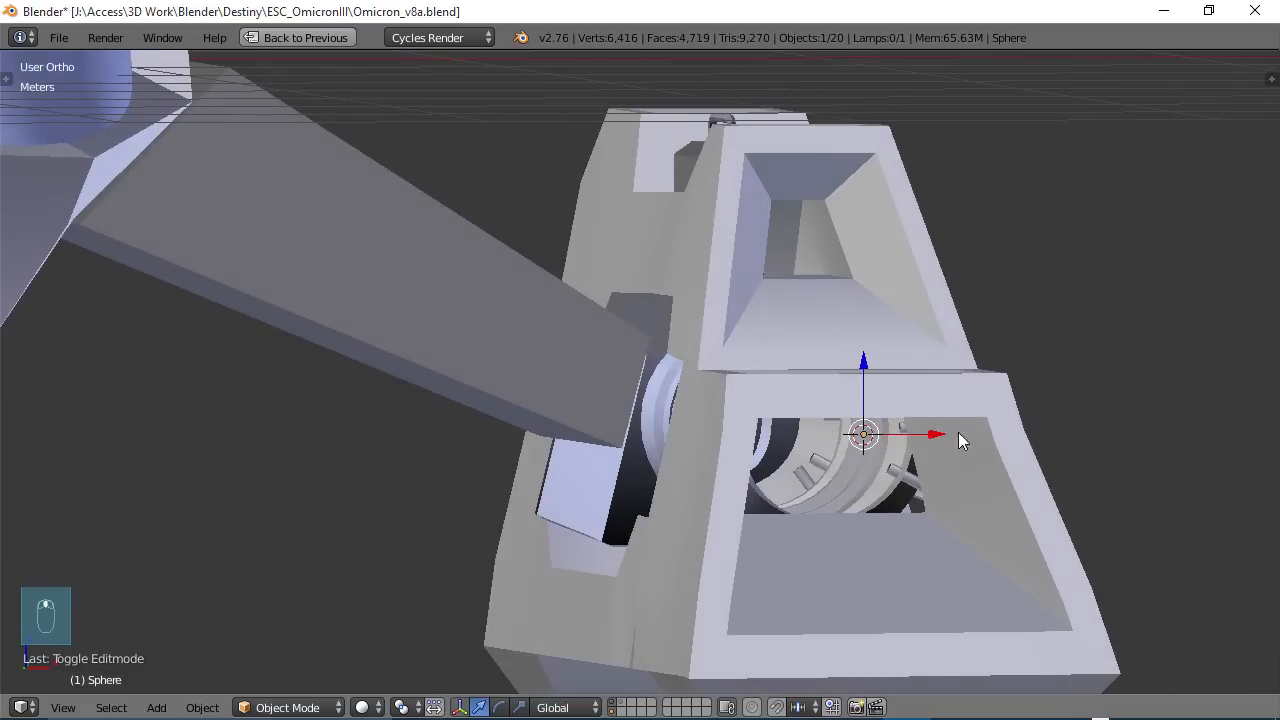
- Examine the strut joint on the pod's inner side and the engine's pipes and tanks up close from its outer side
middle_drag(719, 446, 685, 403)
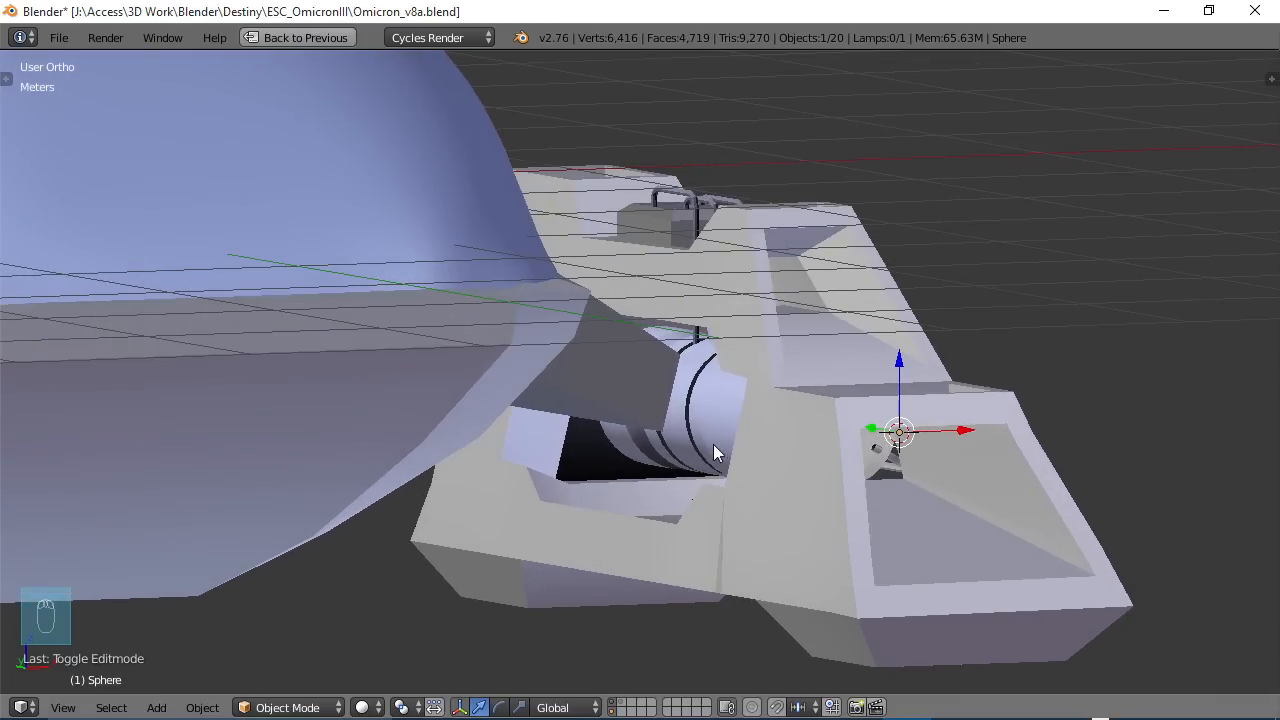
mouse_move(713, 446)
middle_down()
mouse_move(758, 417)
mouse_move(660, 450)
mouse_move(698, 451)
middle_up()
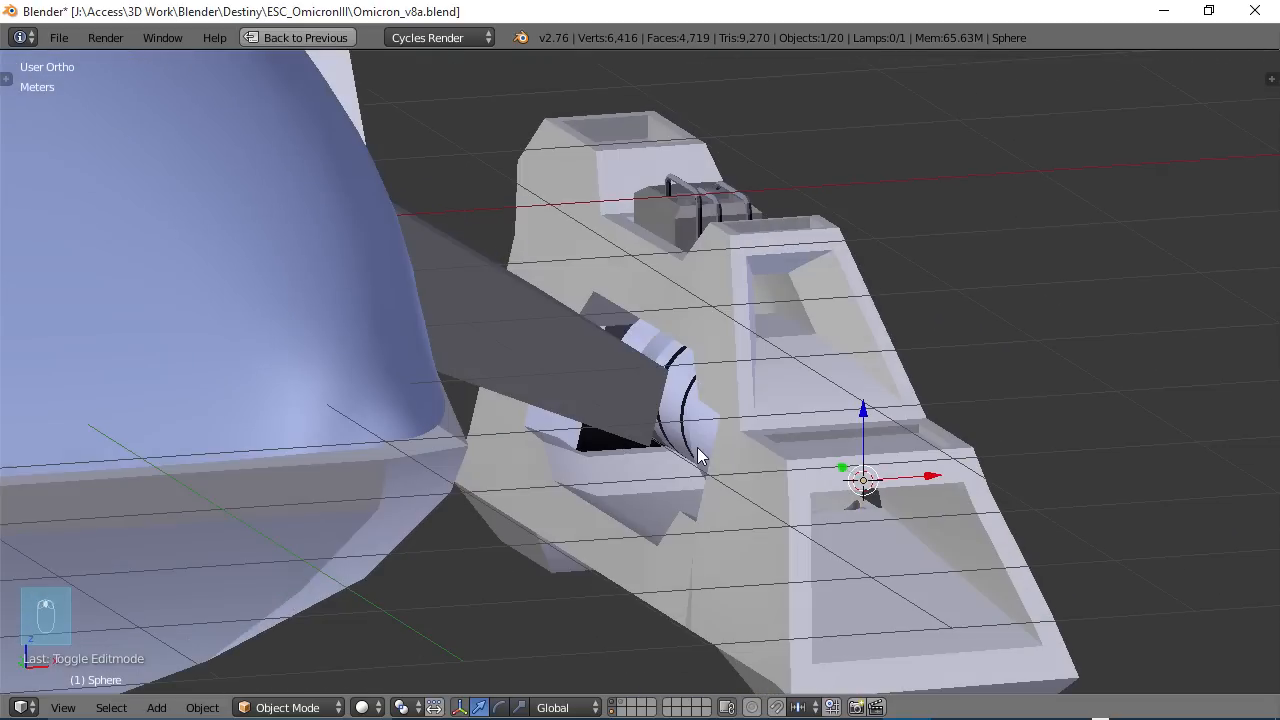
scroll(637, 392, up, 3)
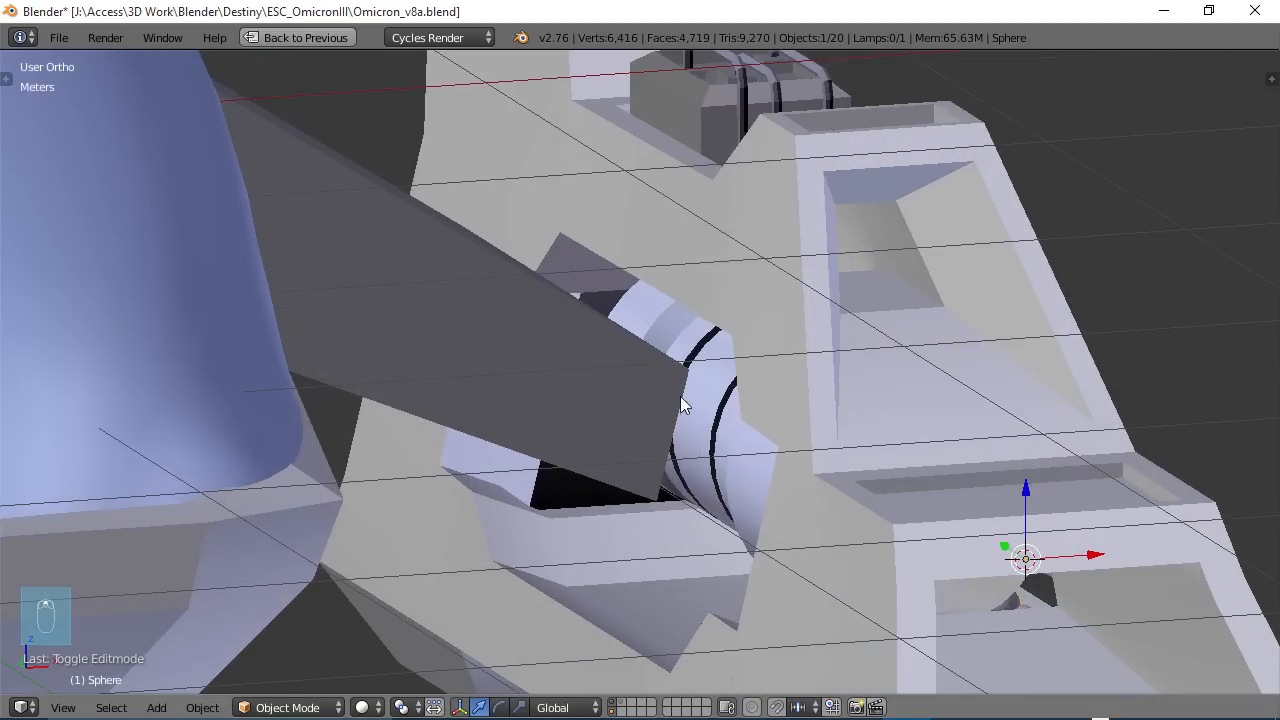
middle_drag(681, 397, 648, 435)
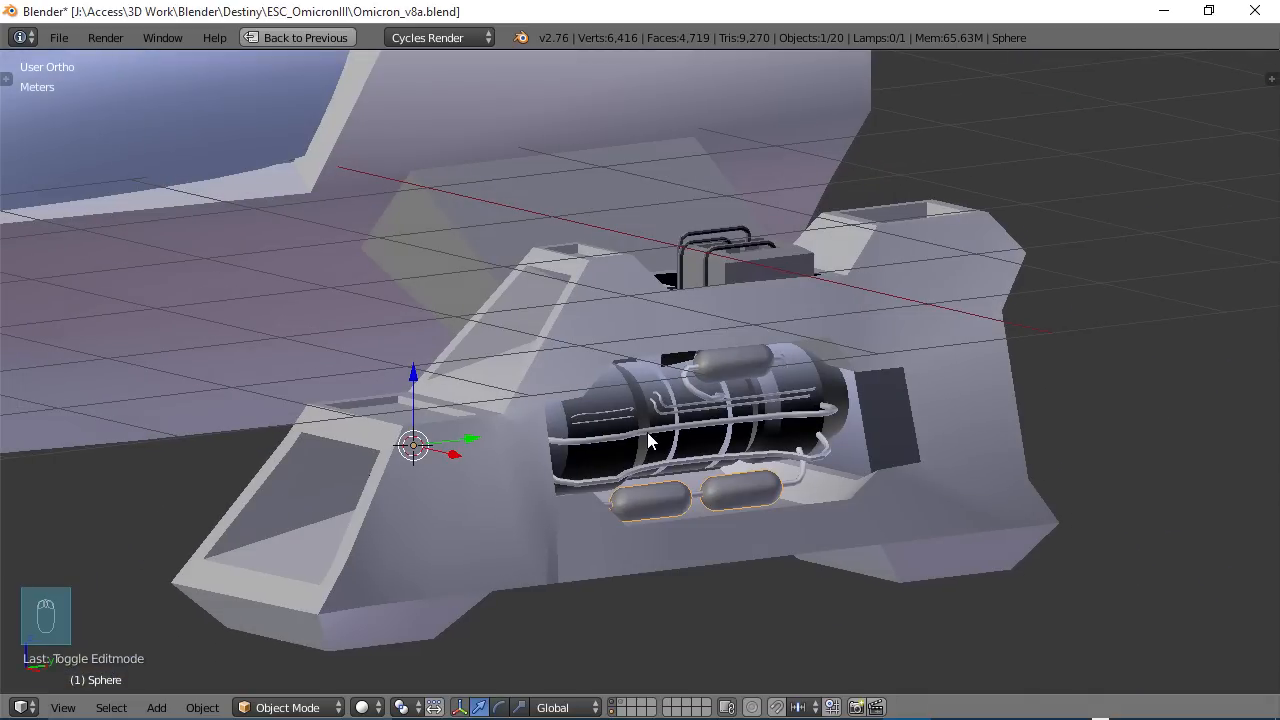
scroll(647, 432, up, 8)
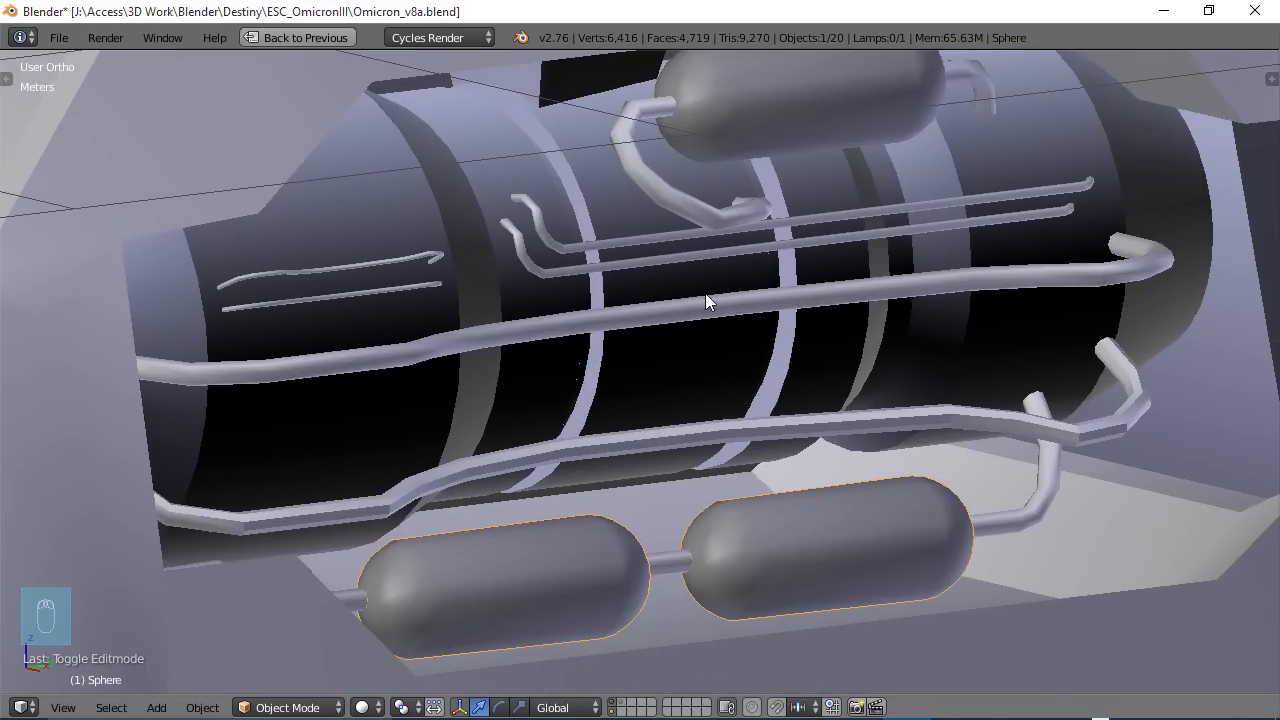
scroll(749, 401, up, 3)
scroll(737, 334, down, 2)
shift+middle_drag(697, 294, 710, 358)
scroll(688, 339, down, 2)
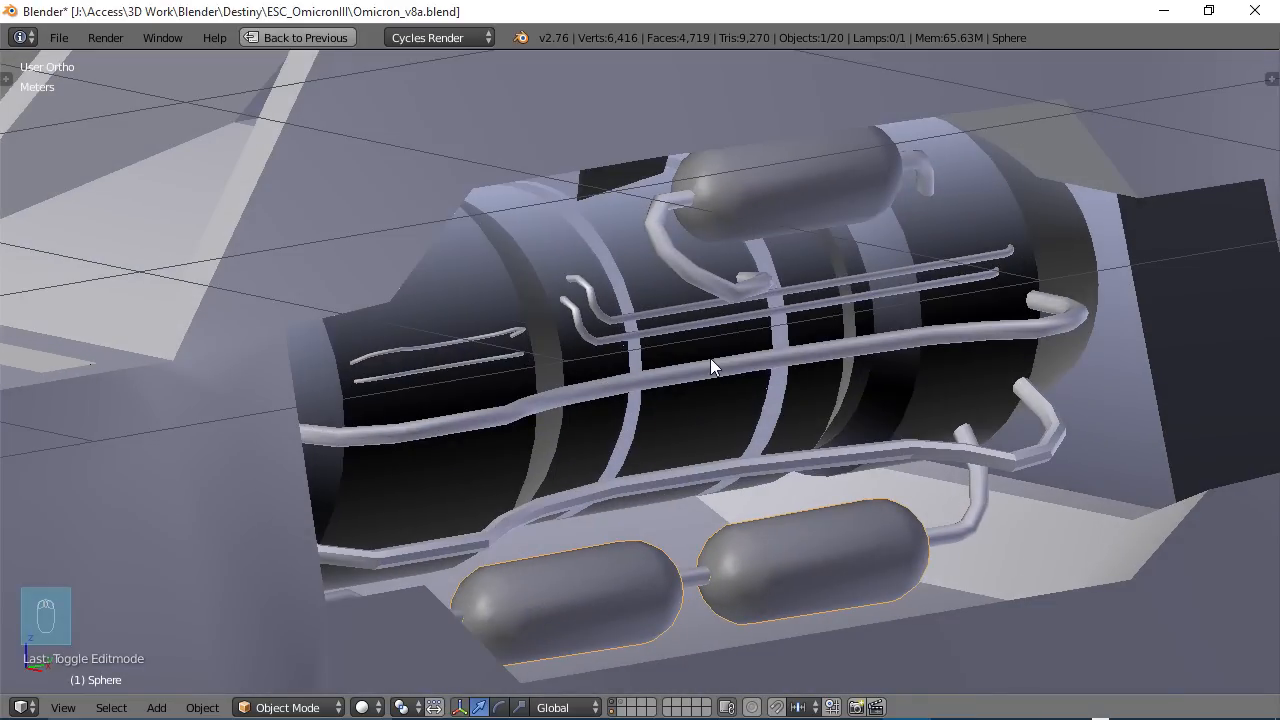
- Restore the multi-editor layout and select the thruster pod's hull to bring up its modifiers
key(ctrl+Up)
scroll(381, 401, up, 2)
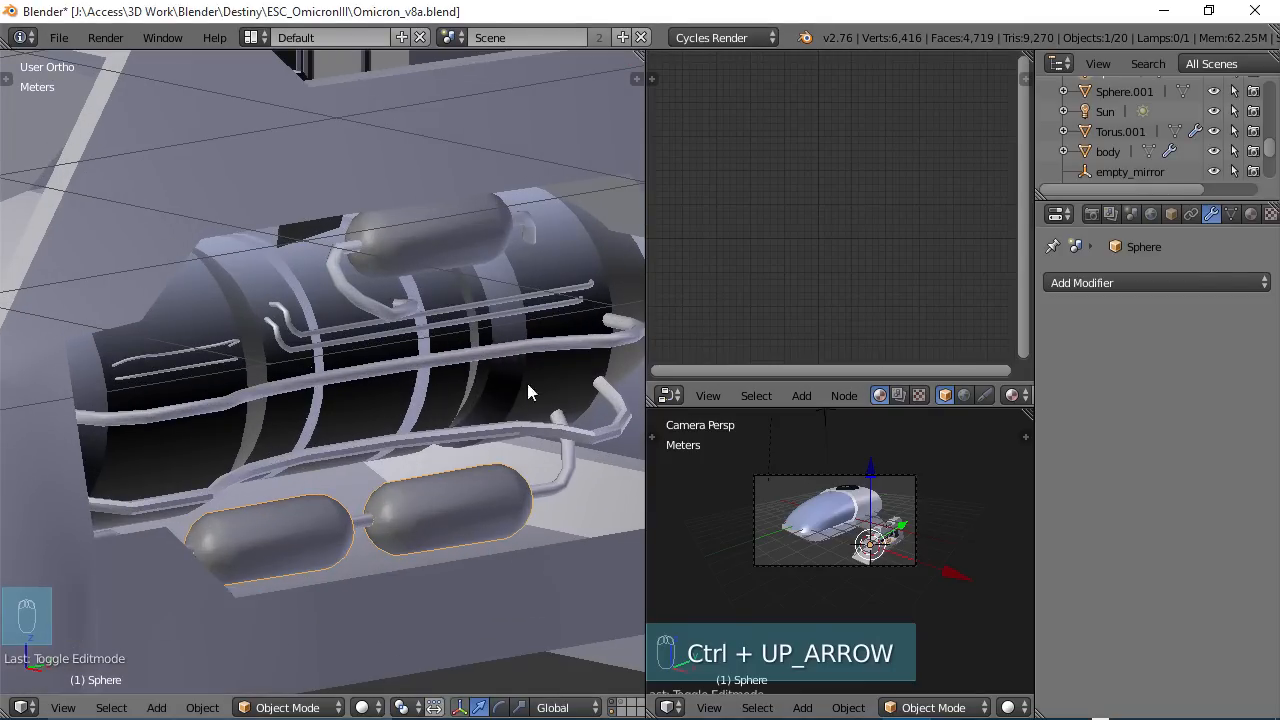
right_click(364, 190)
scroll(390, 480, down, 2)
shift+middle_drag(389, 489, 465, 484)
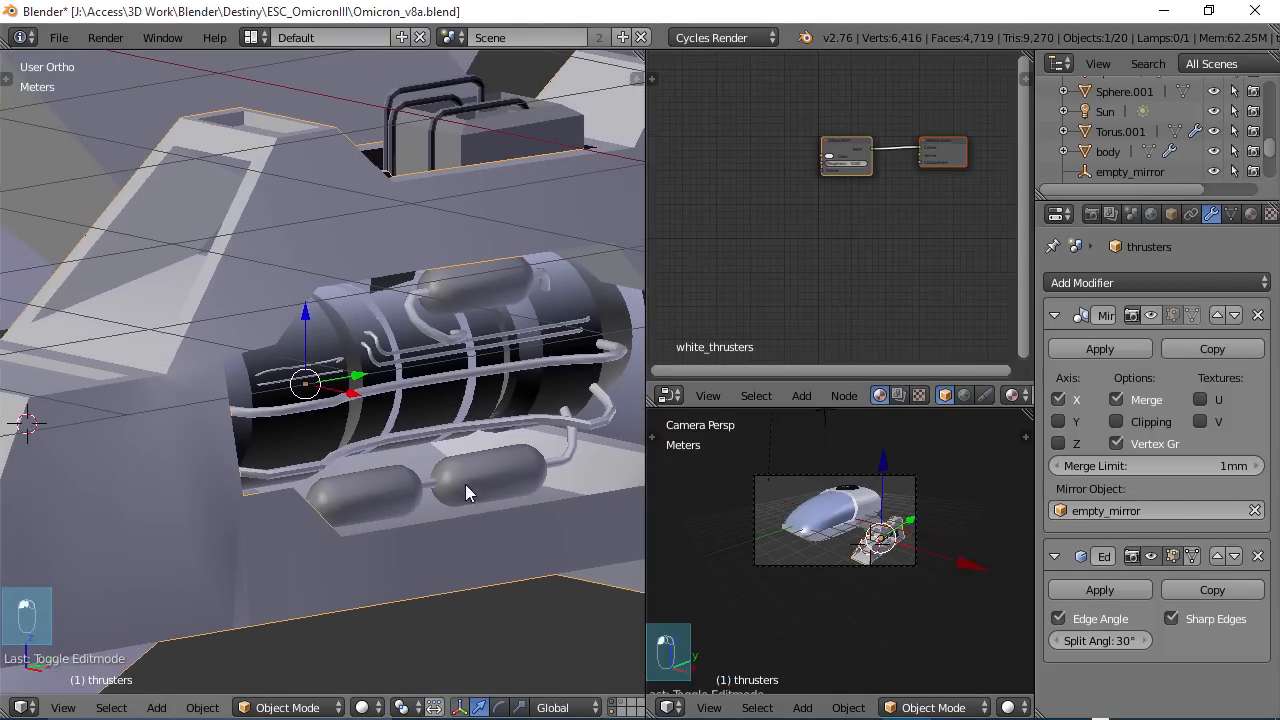
middle_drag(352, 424, 375, 436)
scroll(375, 436, down, 2)
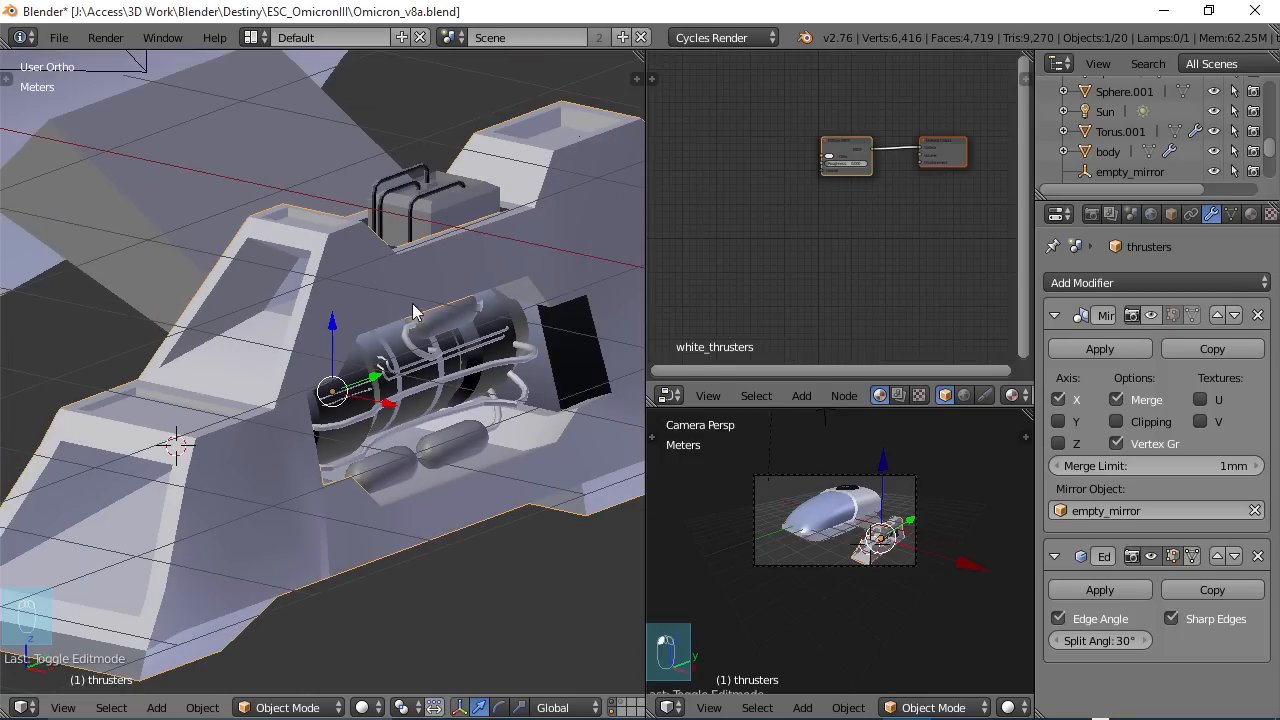
- Select the engine's pipes and compare their shading with the Edge Split modifier shown and hidden in the viewport
scroll(455, 377, up, 2)
right_click(490, 404)
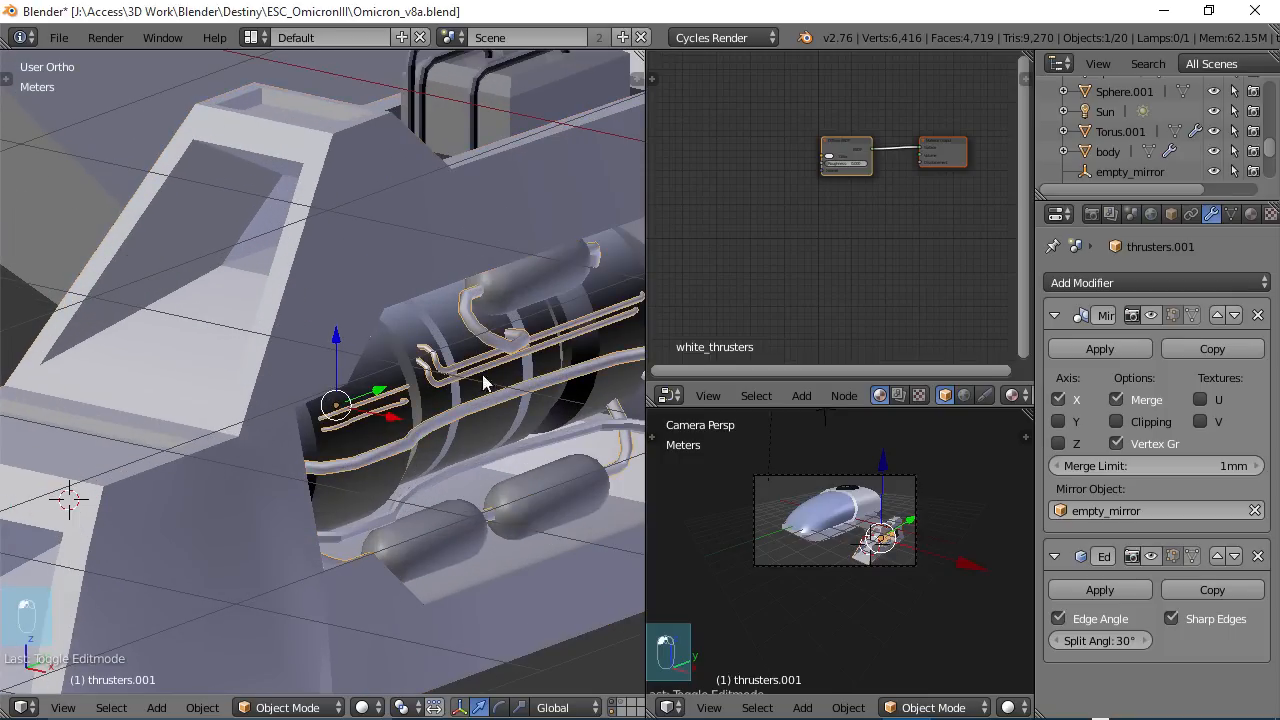
shift+middle_drag(482, 408, 434, 344)
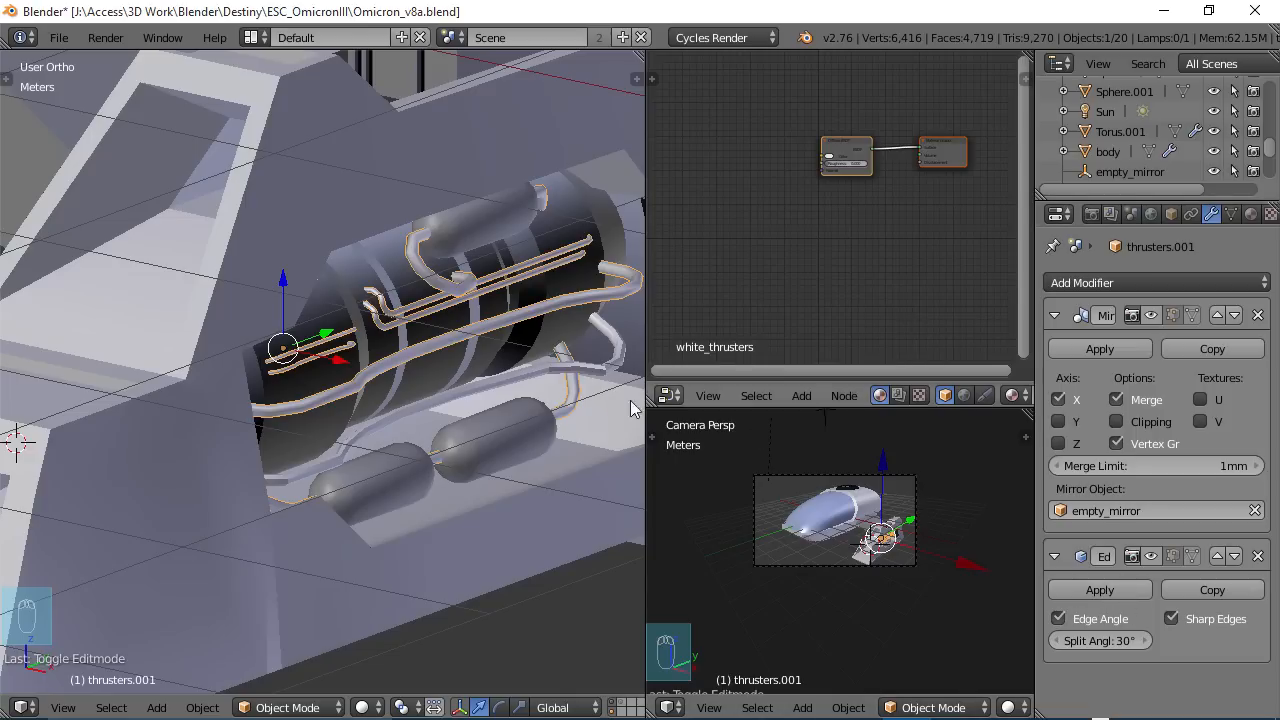
scroll(426, 398, up, 3)
scroll(445, 385, up, 4)
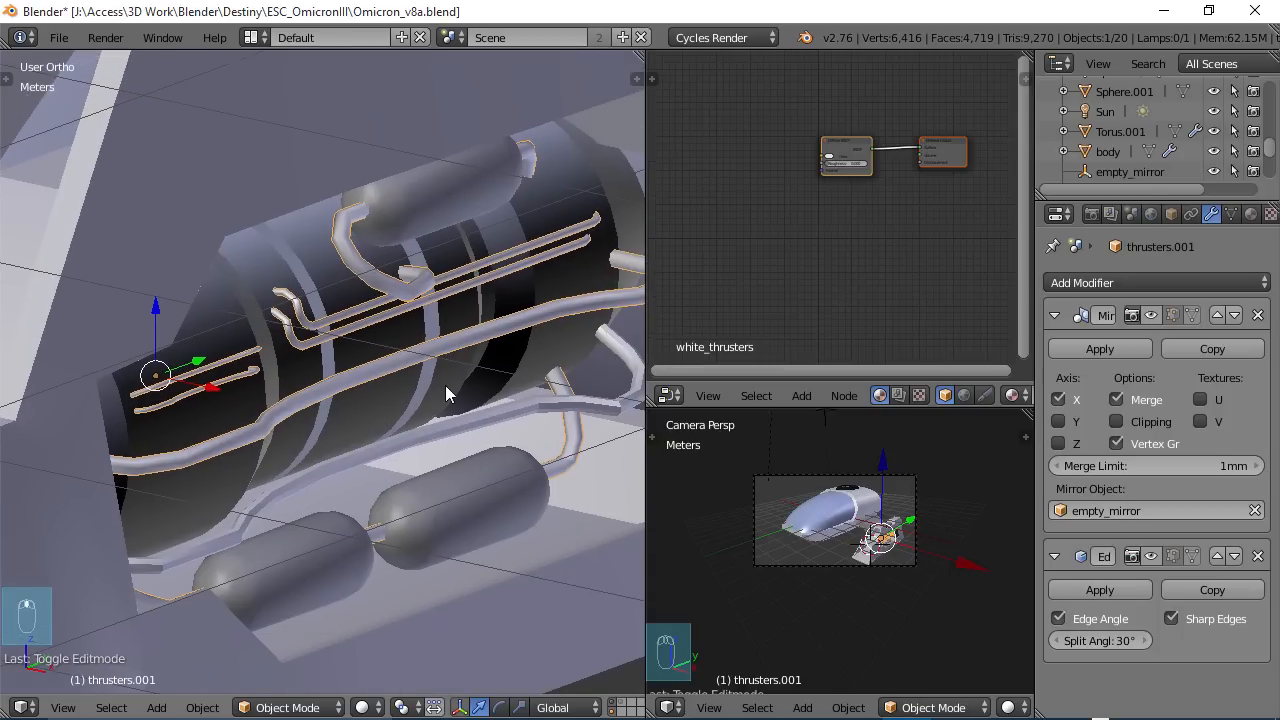
scroll(468, 380, down, 1)
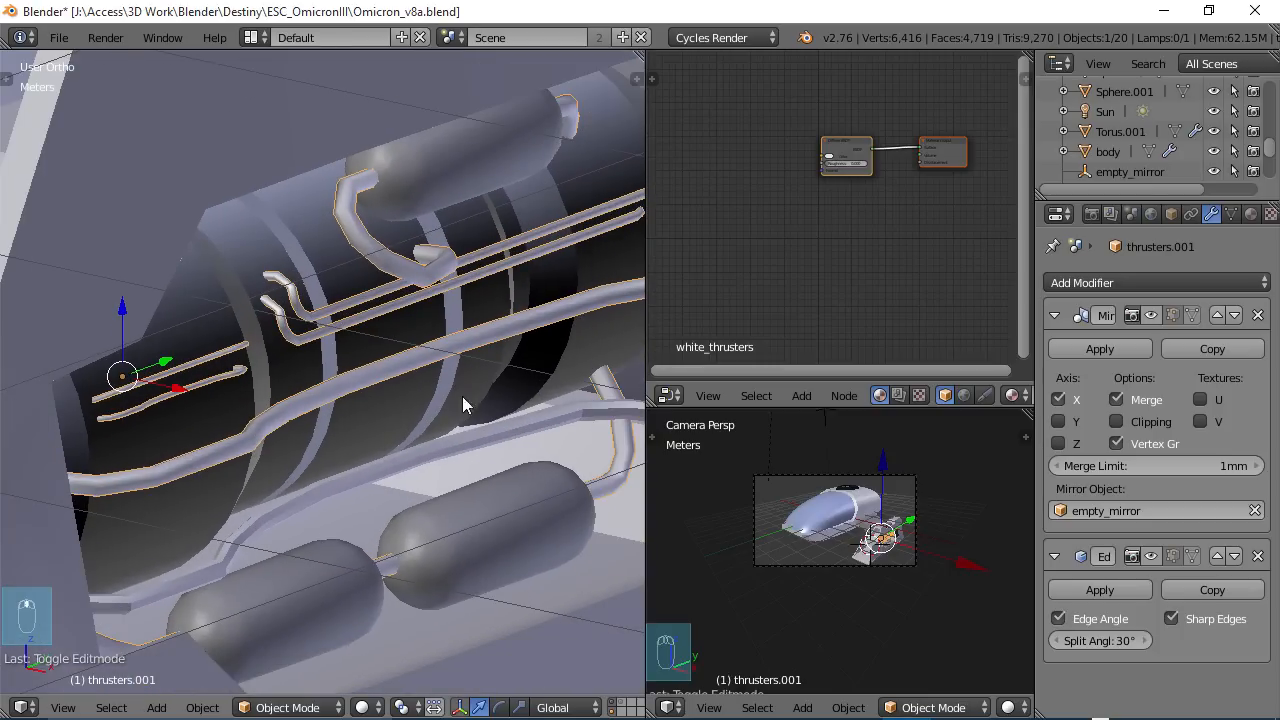
click(1149, 560)
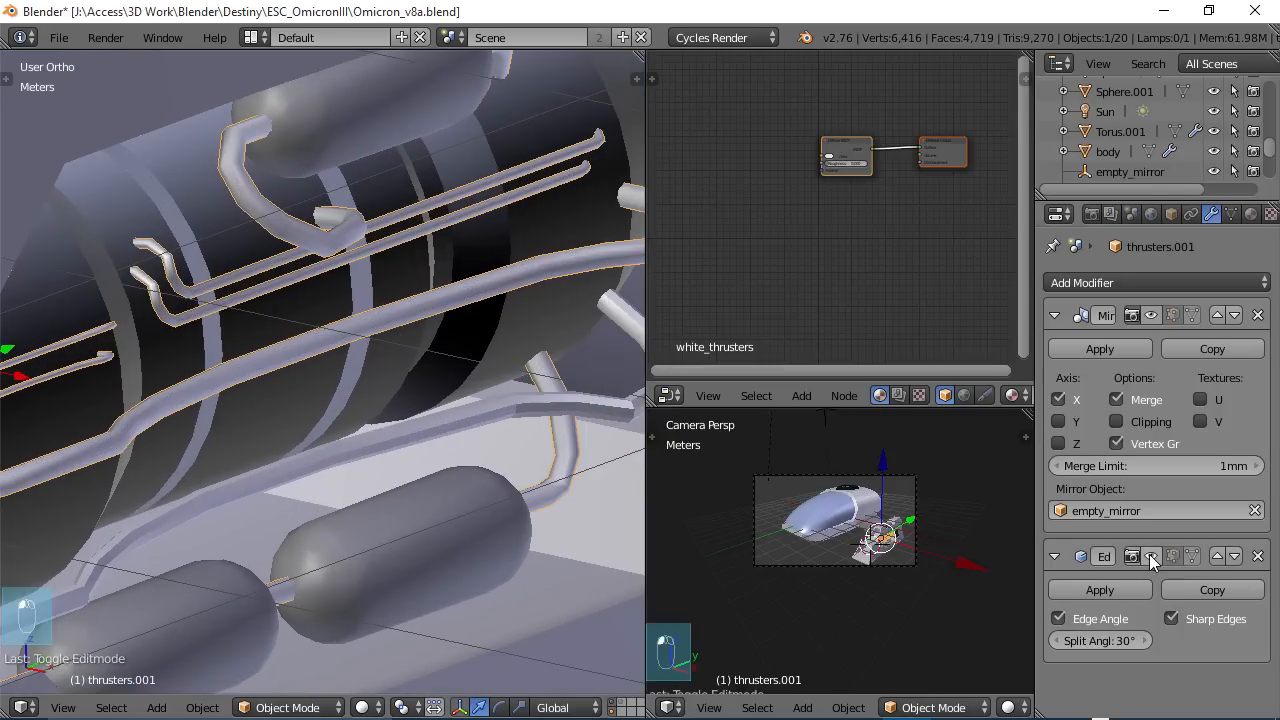
click(1149, 554)
middle_drag(517, 371, 272, 330)
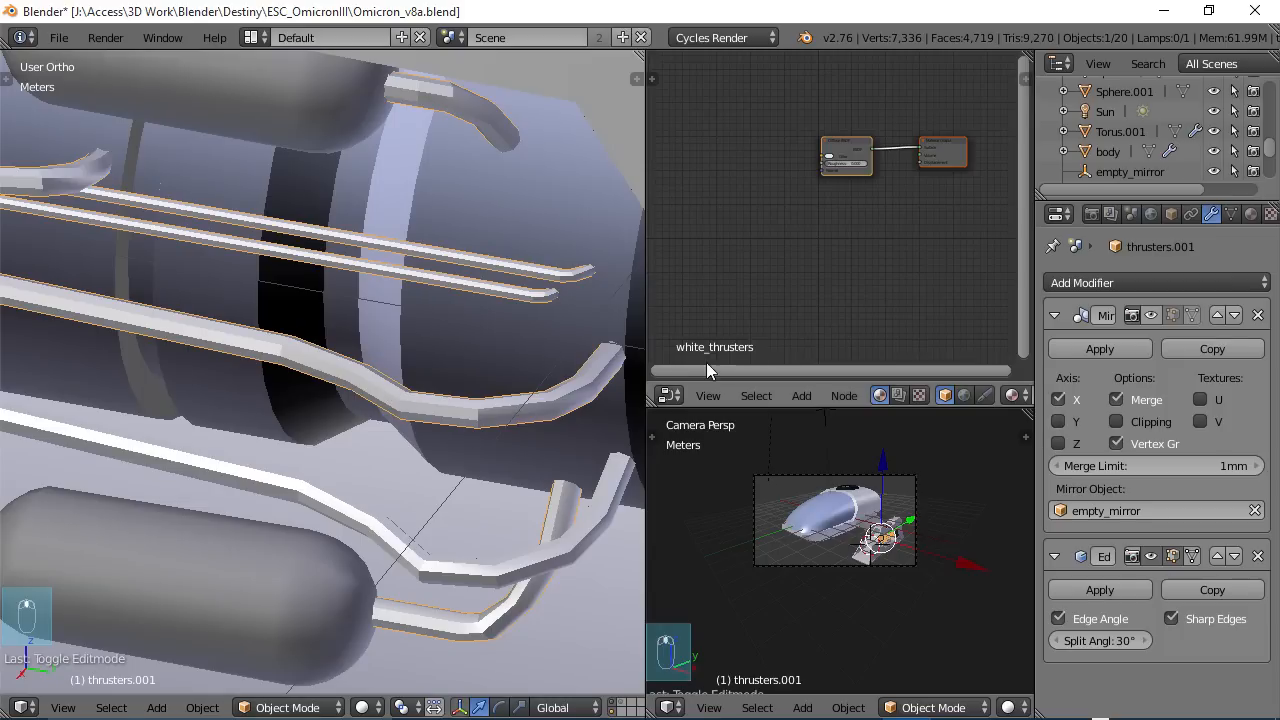
click(1152, 555)
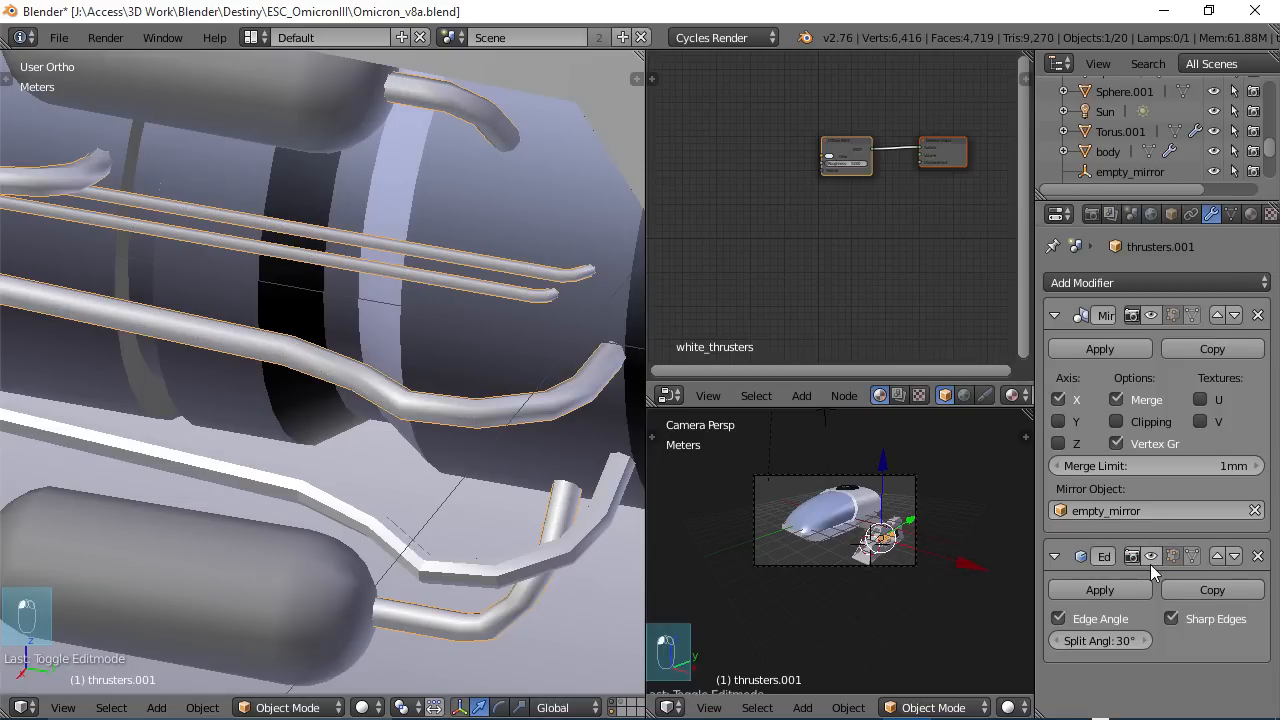
middle_drag(486, 481, 443, 465)
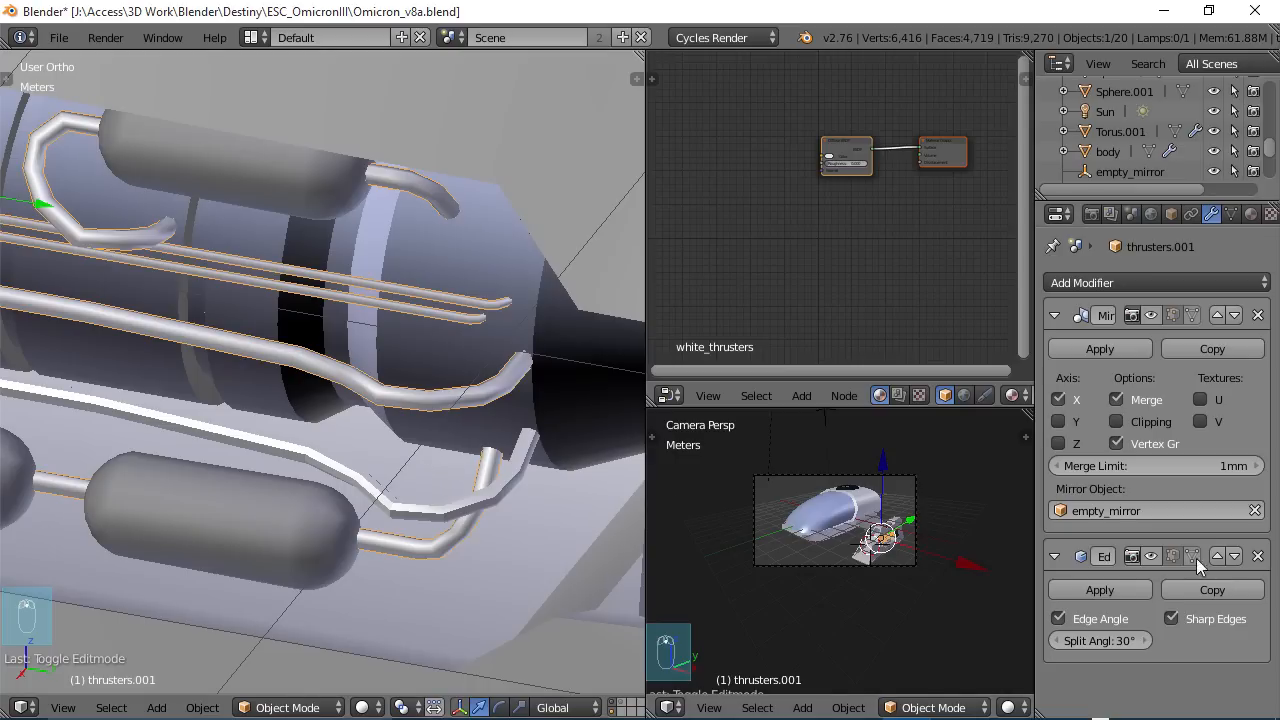
middle_drag(305, 360, 428, 347)
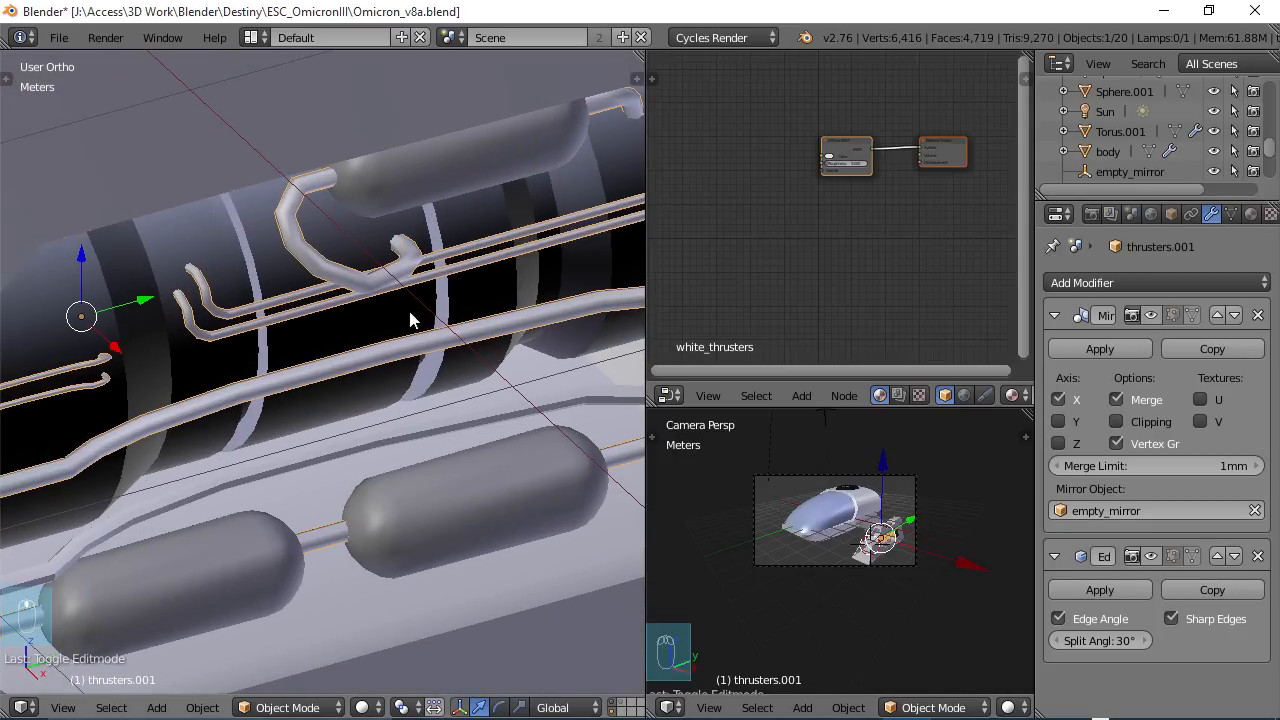
middle_drag(397, 301, 434, 307)
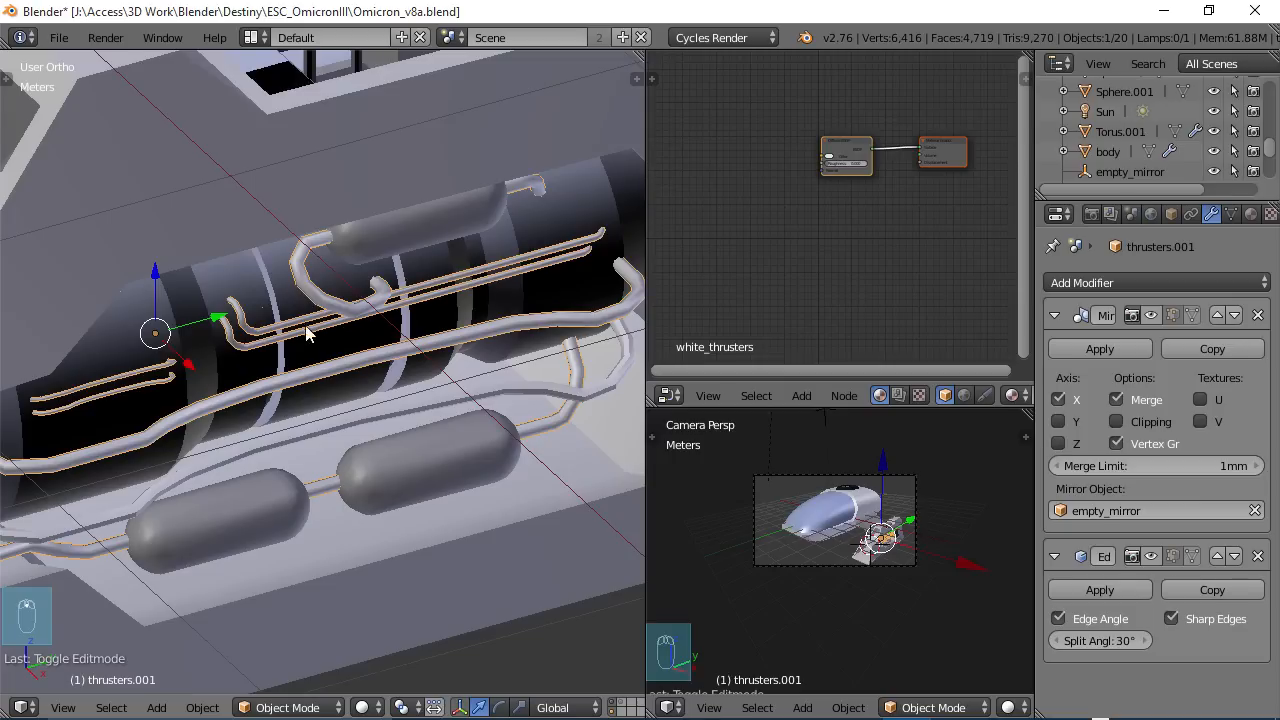
scroll(308, 335, down, 6)
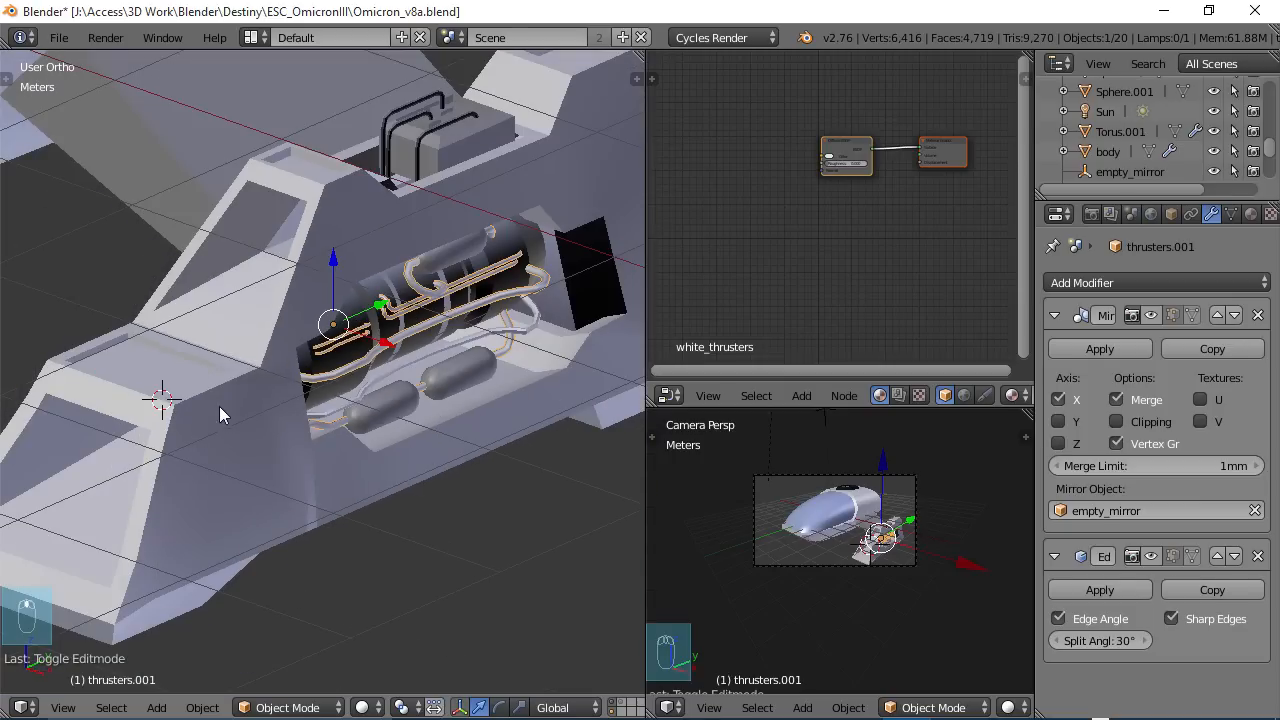
- Select the pod's hull and compare its shading with its Edge Split modifier hidden and shown in the viewport
right_click(219, 406)
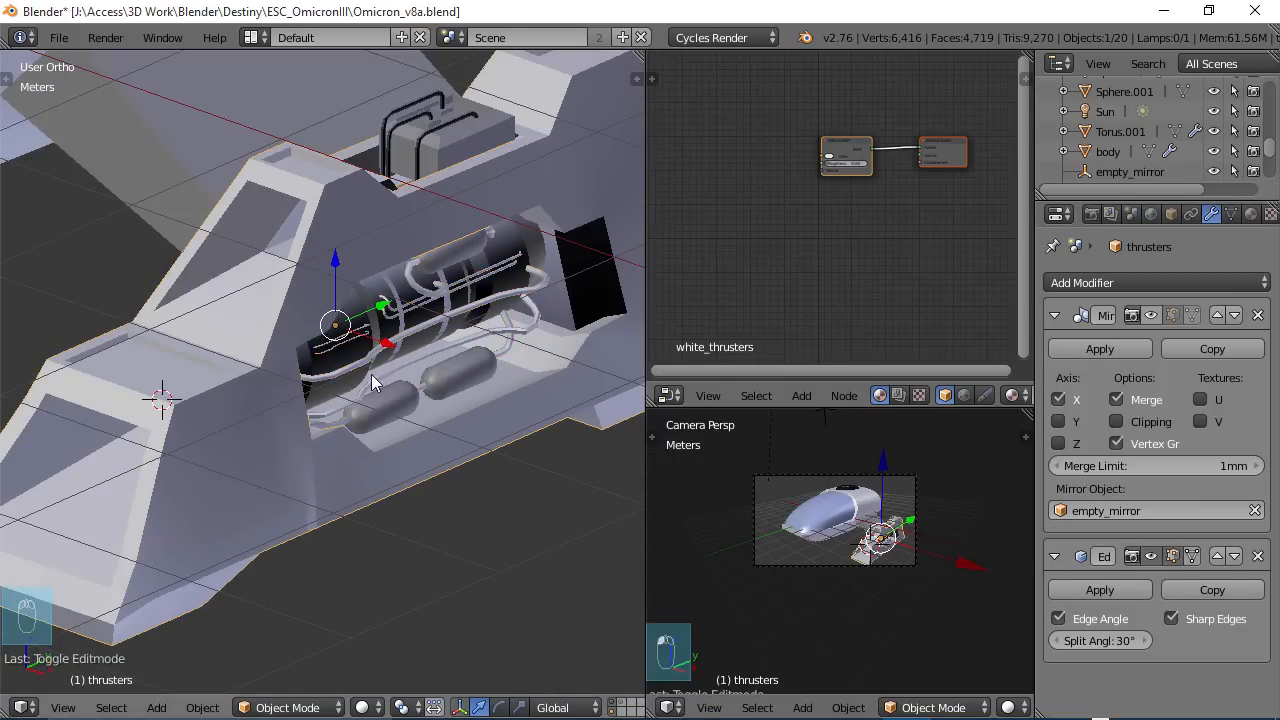
middle_drag(371, 374, 335, 390)
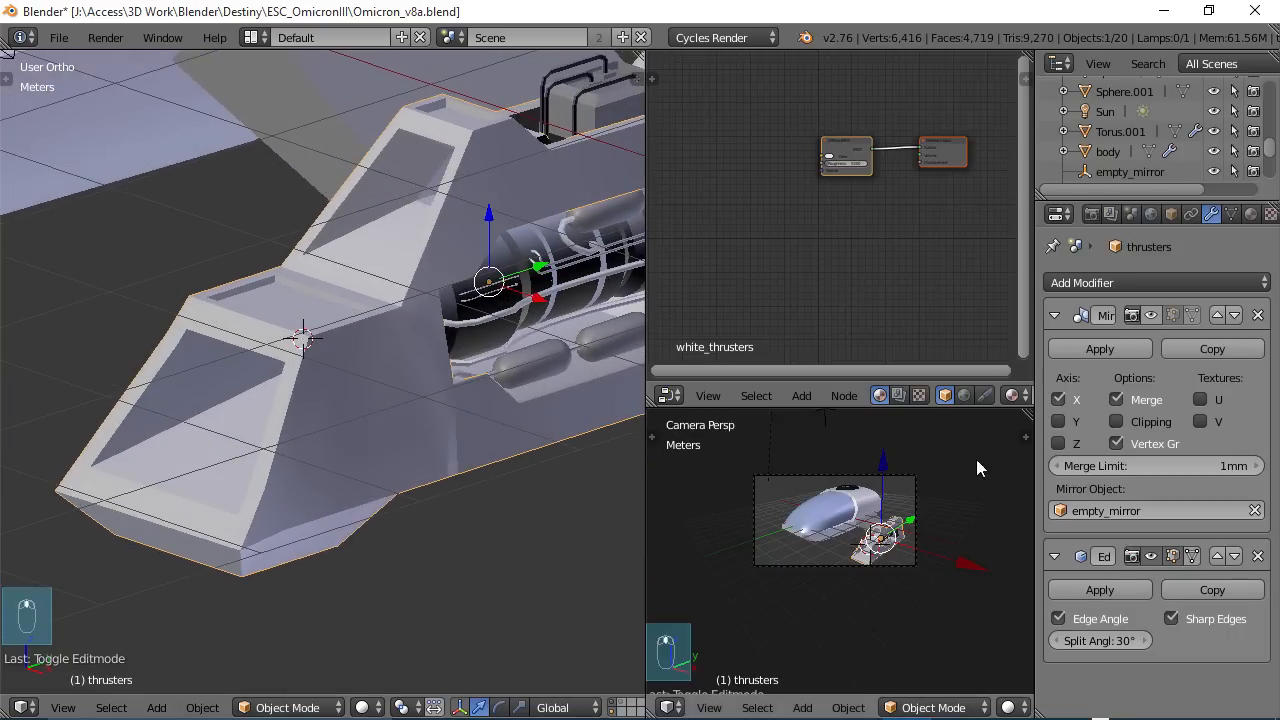
click(1151, 556)
mouse_move(523, 423)
middle_down()
mouse_move(337, 423)
mouse_move(463, 380)
mouse_move(479, 358)
mouse_move(316, 422)
mouse_move(383, 428)
mouse_move(237, 417)
mouse_move(269, 401)
mouse_move(474, 389)
mouse_move(437, 415)
mouse_move(409, 377)
mouse_move(416, 421)
mouse_move(291, 397)
mouse_move(339, 381)
mouse_move(334, 359)
middle_up()
scroll(437, 415, up, 3)
click(1148, 557)
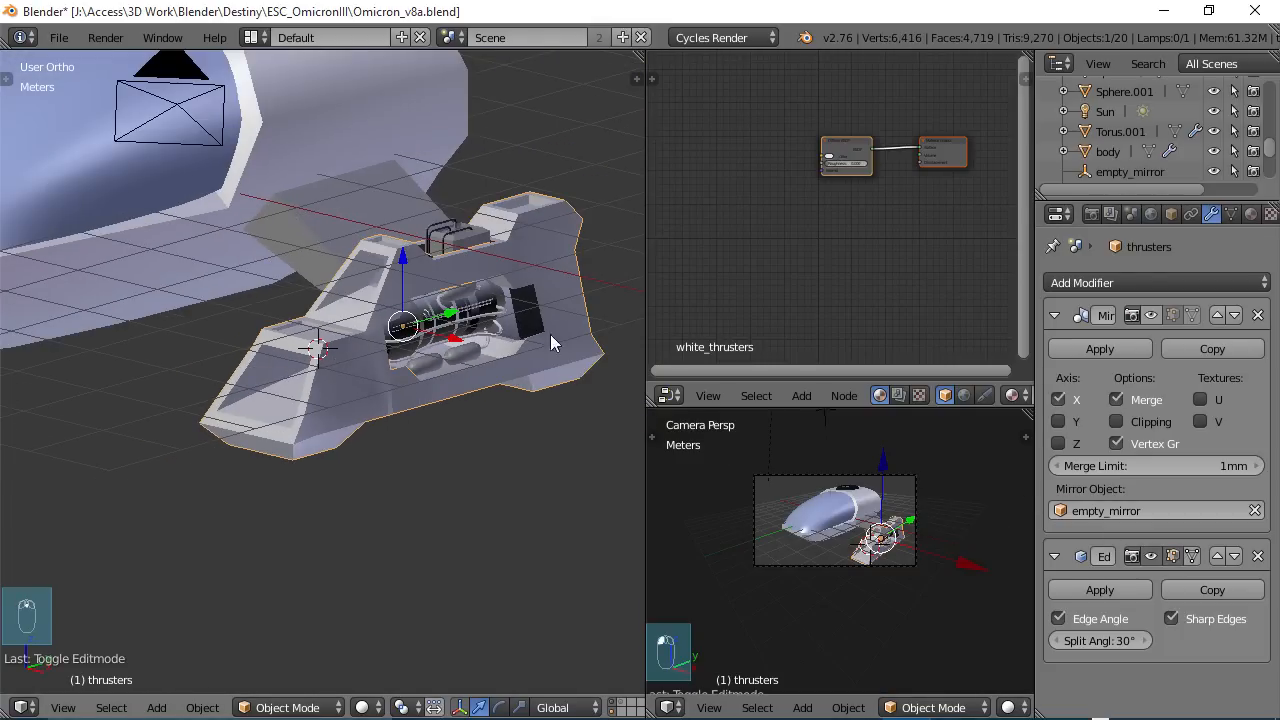
- Show the Edge Split modifier on the engine's pipes in the viewport and examine the pipes from near and far
middle_drag(550, 334, 284, 360)
scroll(455, 337, up, 5)
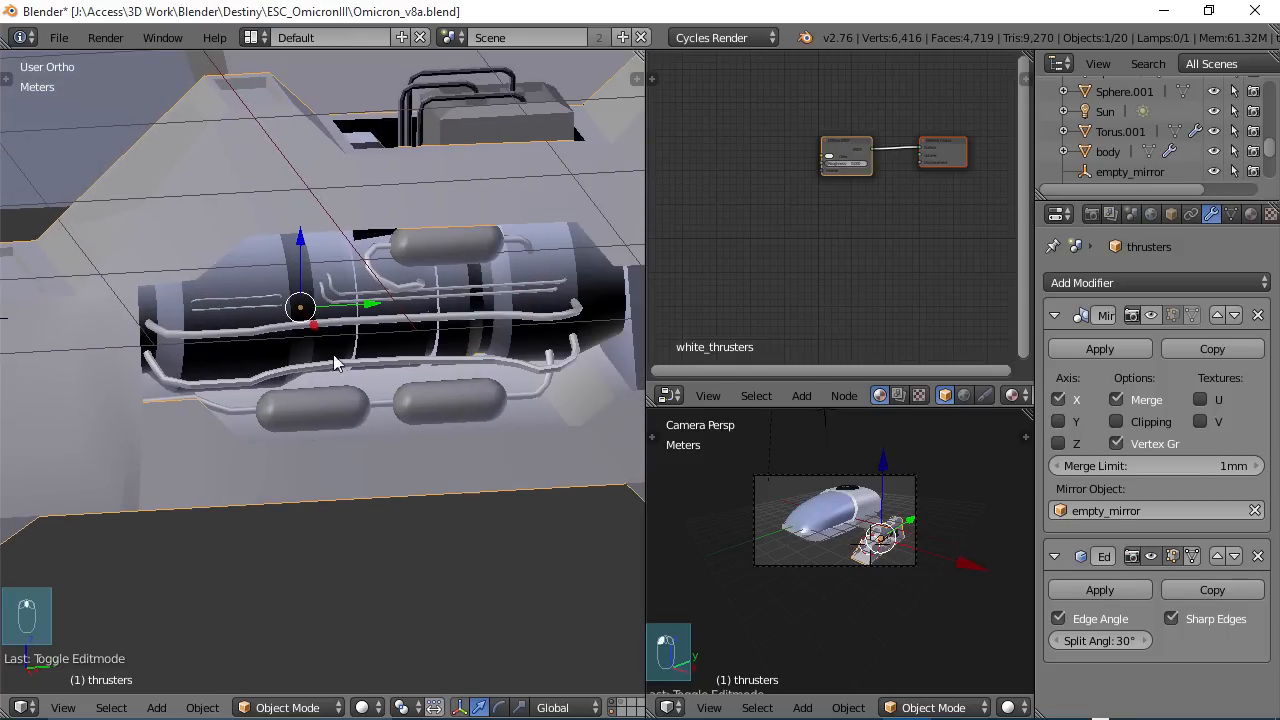
scroll(349, 331, up, 4)
key(shift+d)
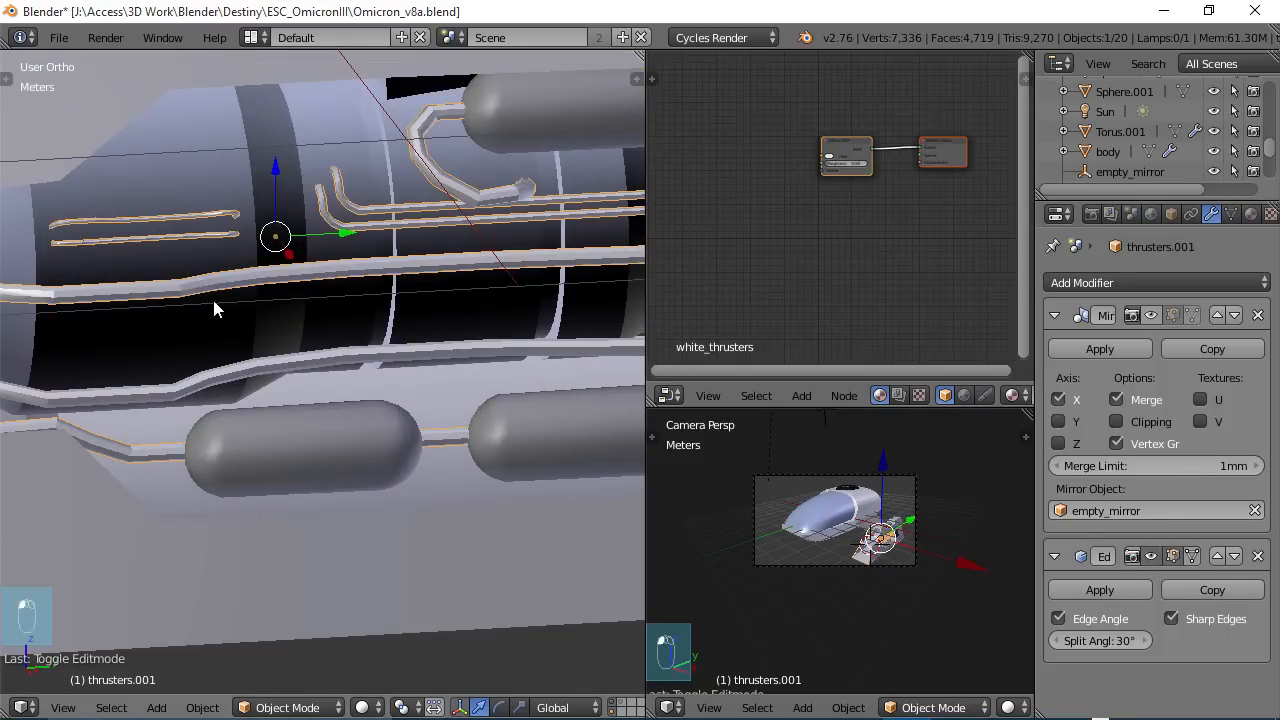
middle_drag(212, 296, 298, 318)
scroll(297, 318, down, 4)
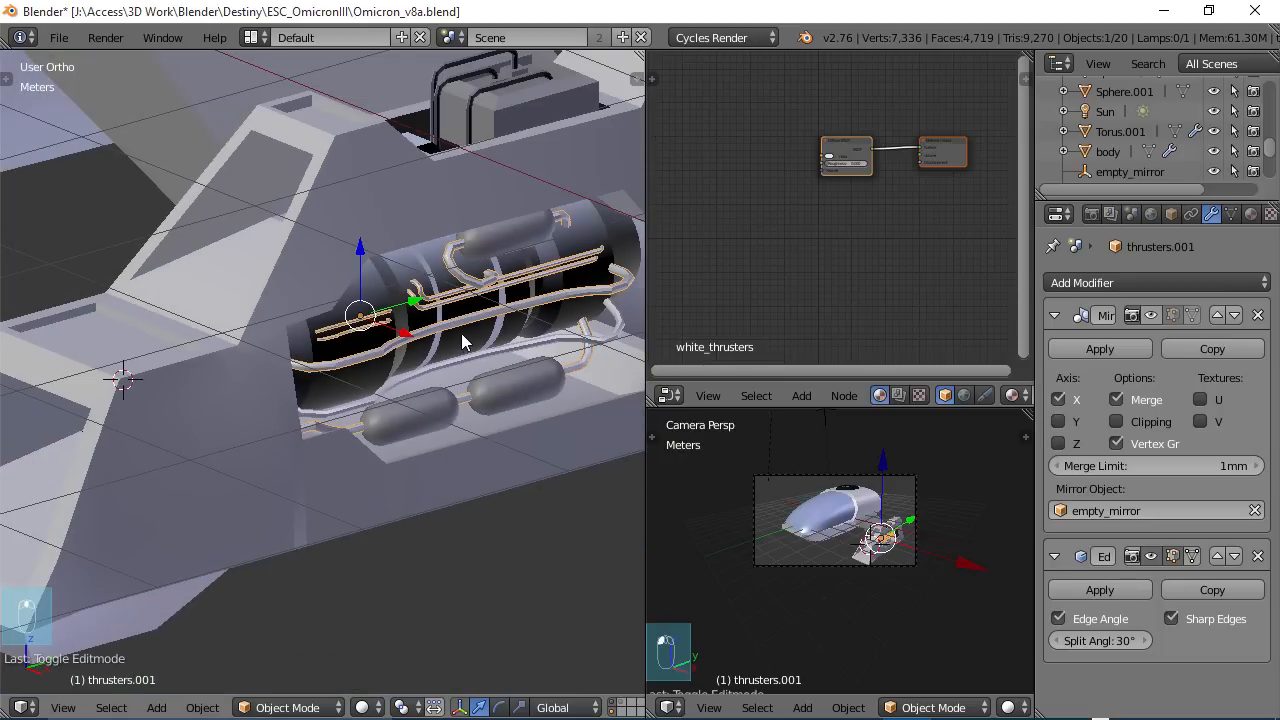
scroll(462, 342, up, 2)
scroll(505, 320, up, 1)
shift+middle_drag(425, 308, 204, 321)
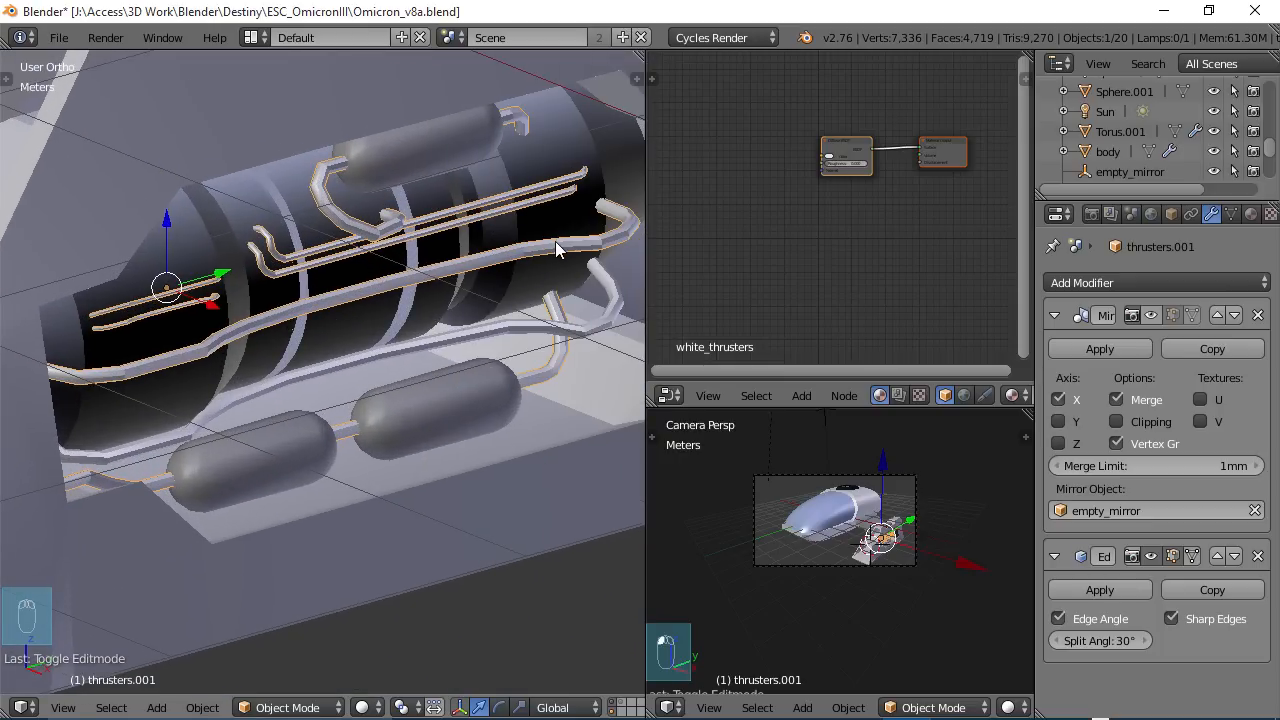
scroll(535, 300, down, 7)
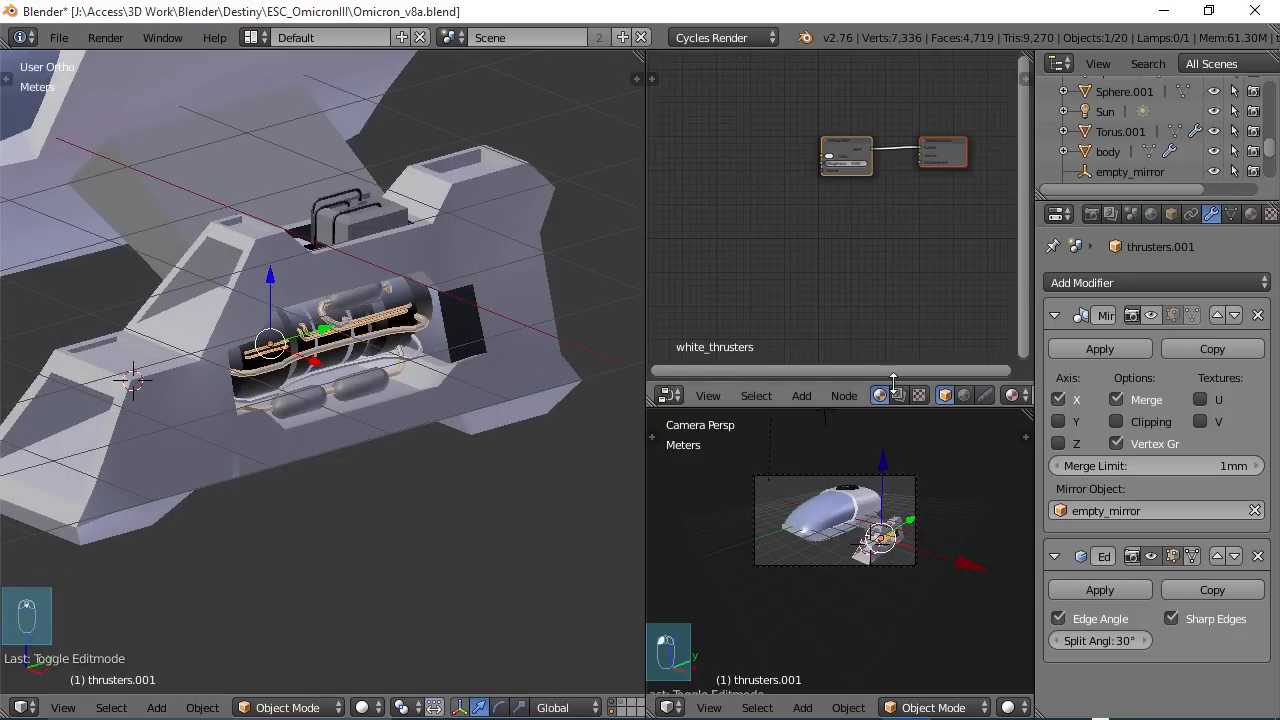
- Hide the Edge Split modifier on the engine's pipes in the viewport and deselect all objects
click(1155, 555)
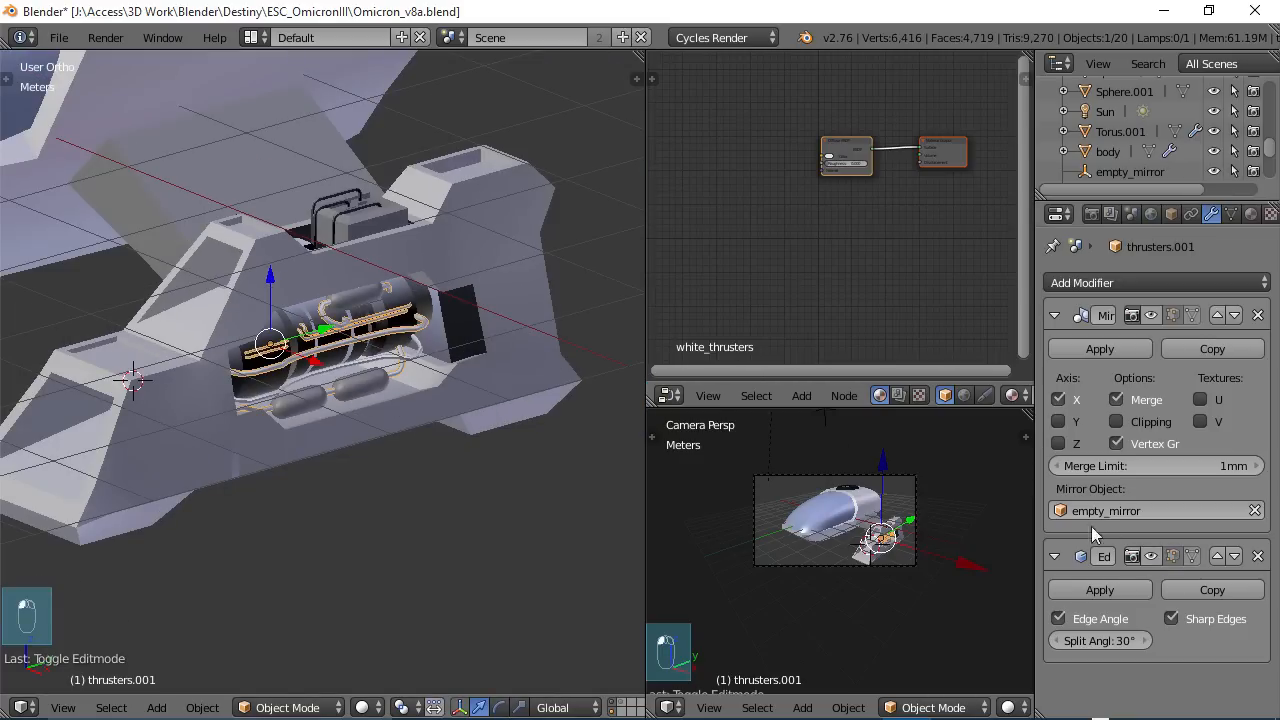
scroll(417, 440, up, 3)
scroll(418, 440, down, 2)
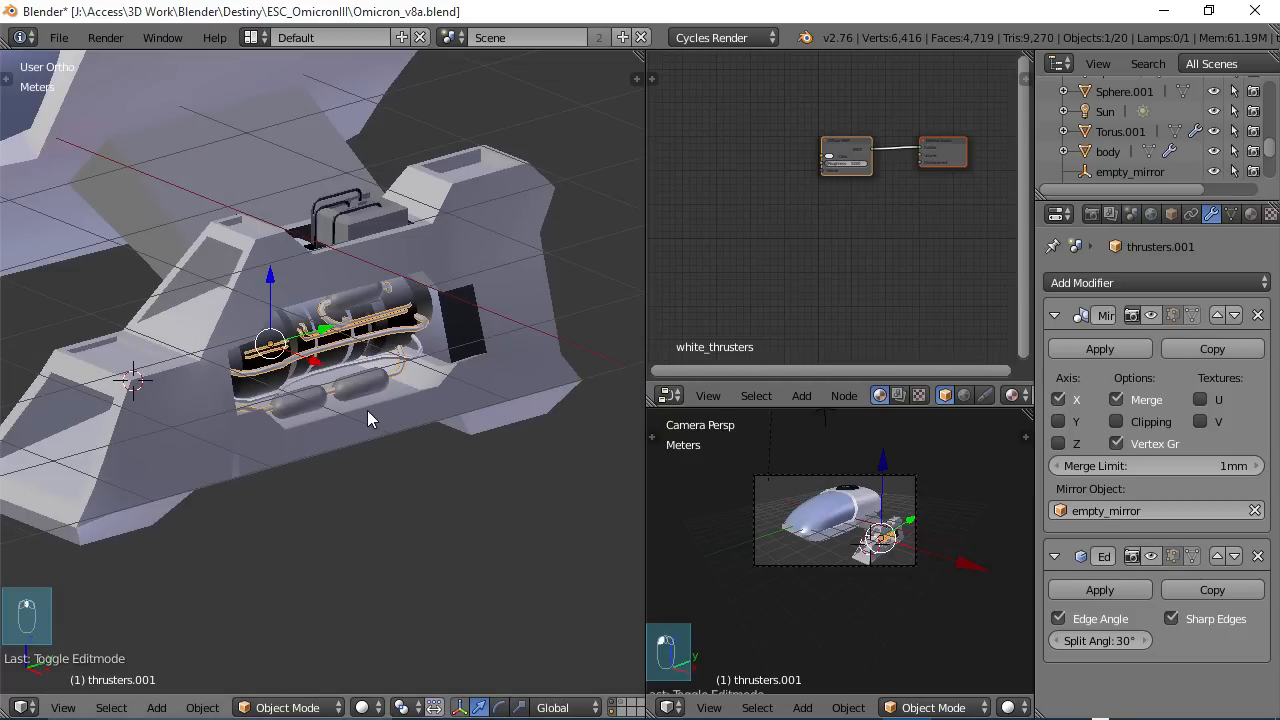
key(a)
middle_drag(368, 412, 395, 425)
scroll(397, 430, up, 5)
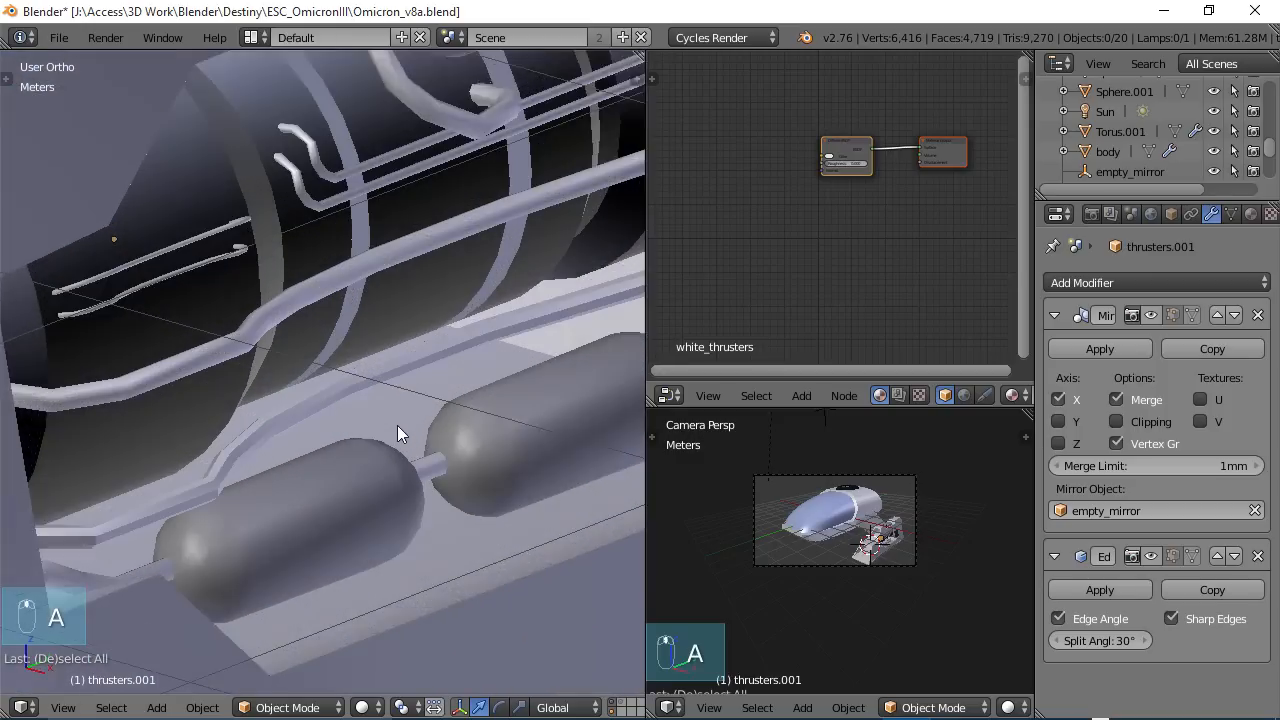
- Examine the pod and its engine from several angles and distances, ending with the whole spaceship in view
scroll(395, 423, down, 4)
scroll(394, 414, down, 3)
middle_drag(295, 405, 383, 382)
scroll(192, 372, up, 2)
scroll(350, 358, down, 3)
scroll(388, 371, up, 5)
shift+middle_drag(505, 310, 352, 344)
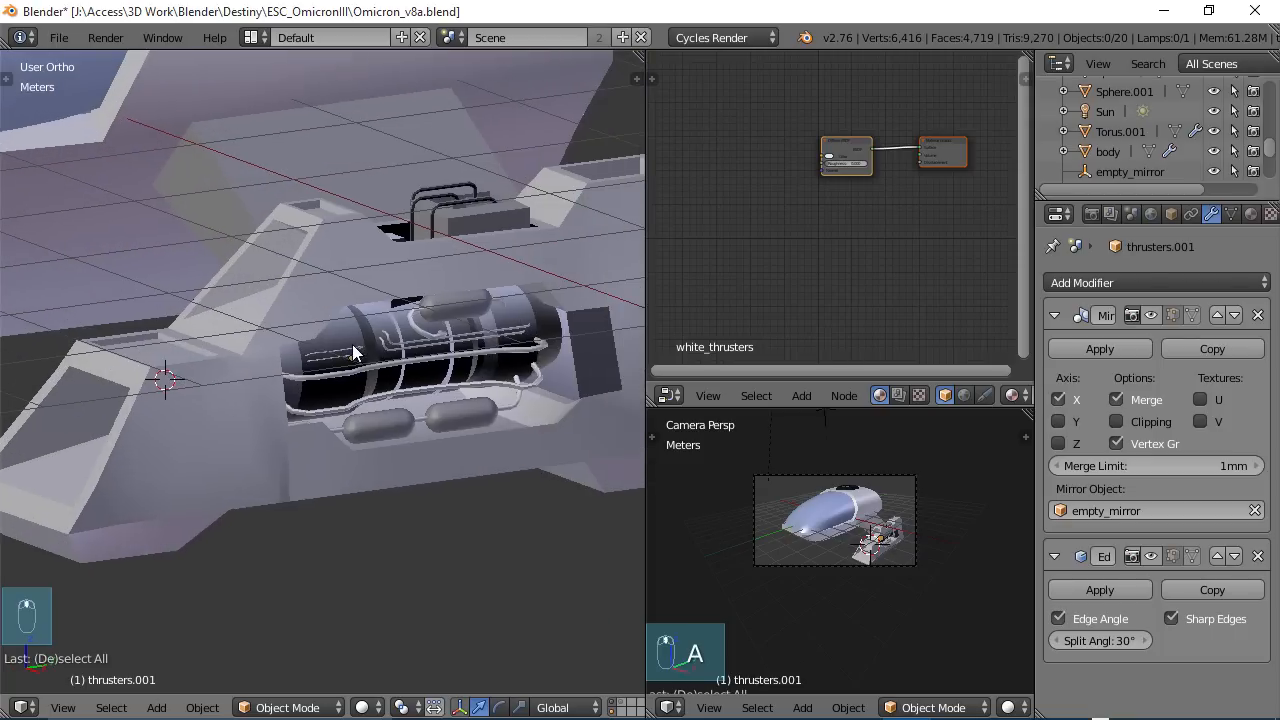
scroll(353, 342, down, 3)
middle_drag(445, 340, 410, 362)
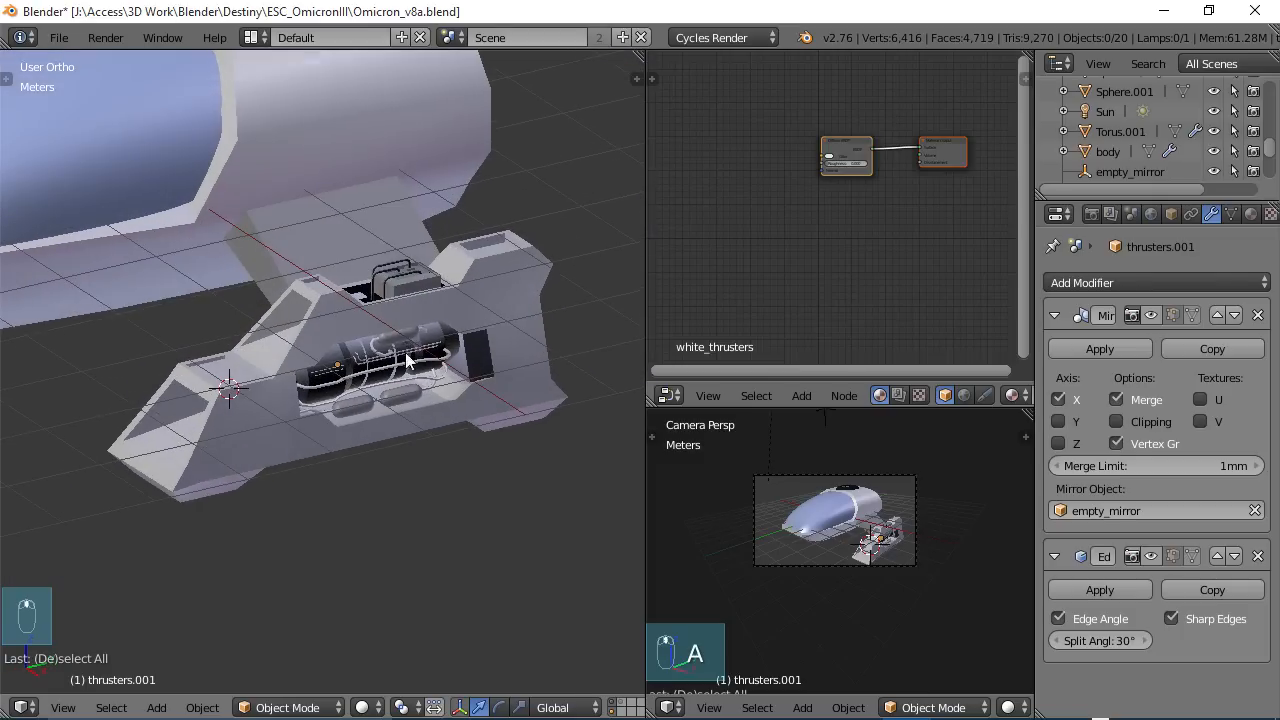
scroll(380, 355, up, 3)
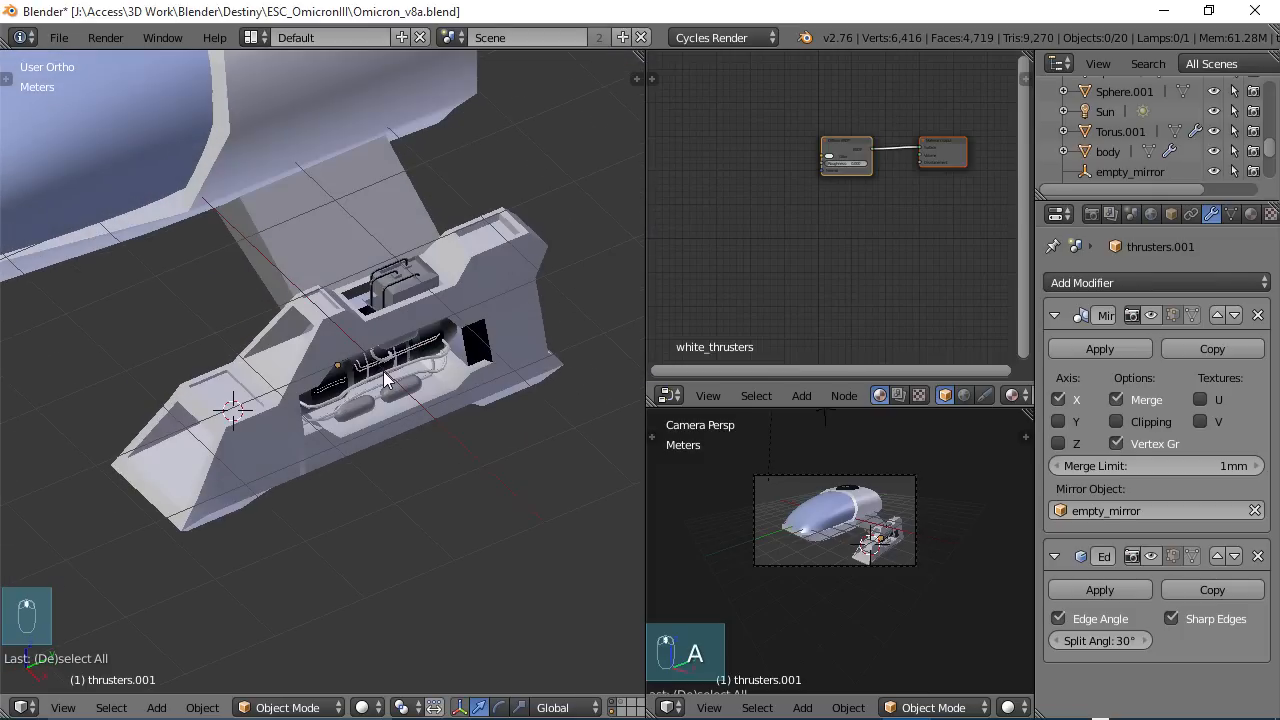
middle_drag(446, 271, 663, 368)
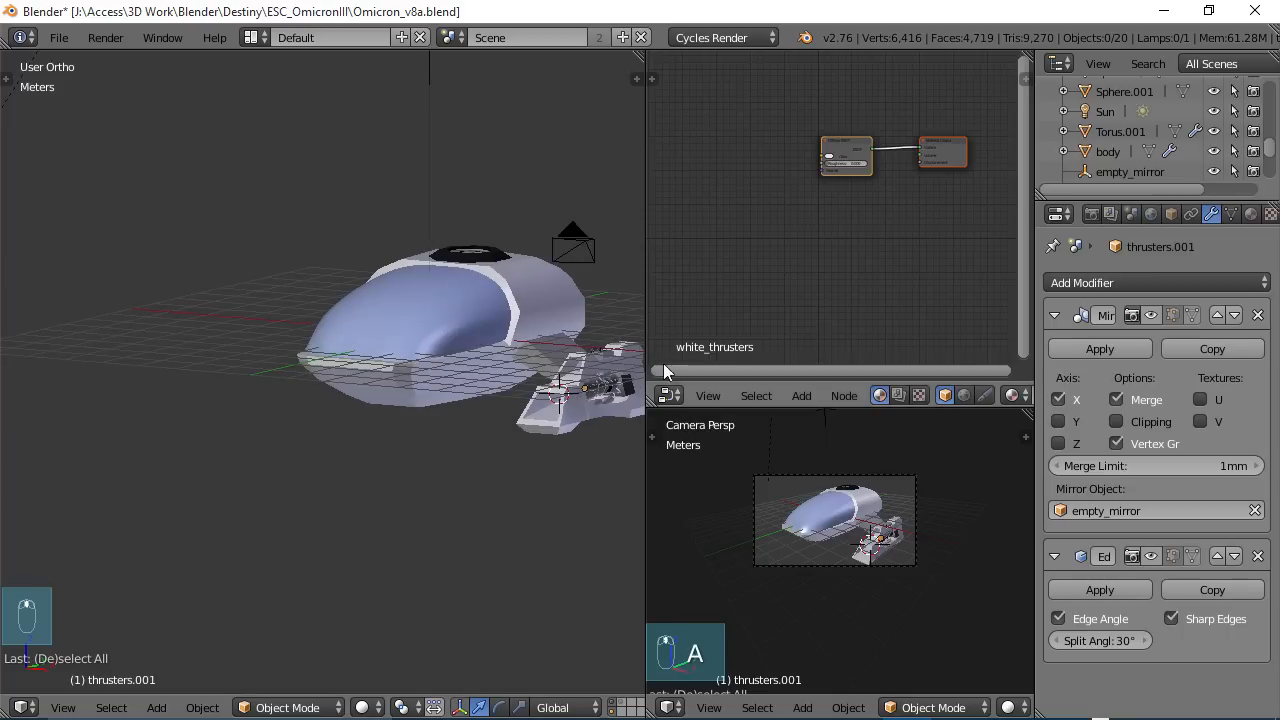
- Show the Mirror modifier of the engine's upper pipes and of the pod's hull in the viewport
click(1149, 316)
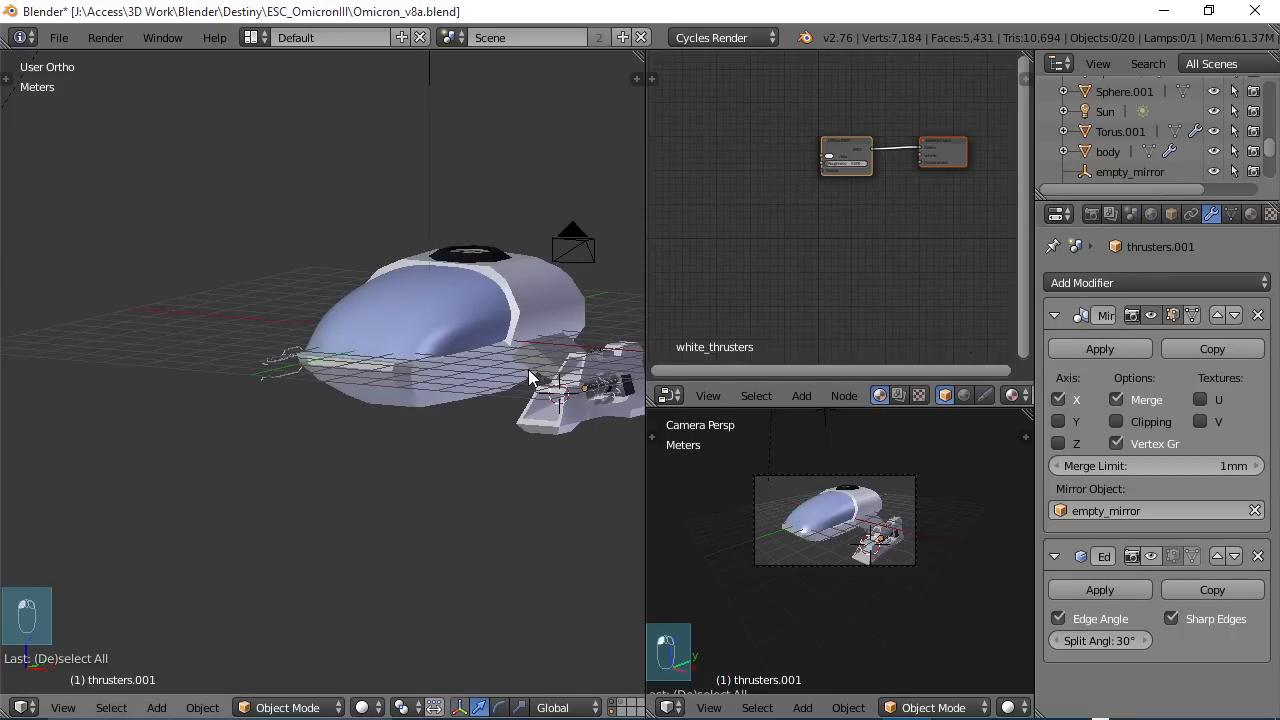
right_click(540, 410)
click(1151, 315)
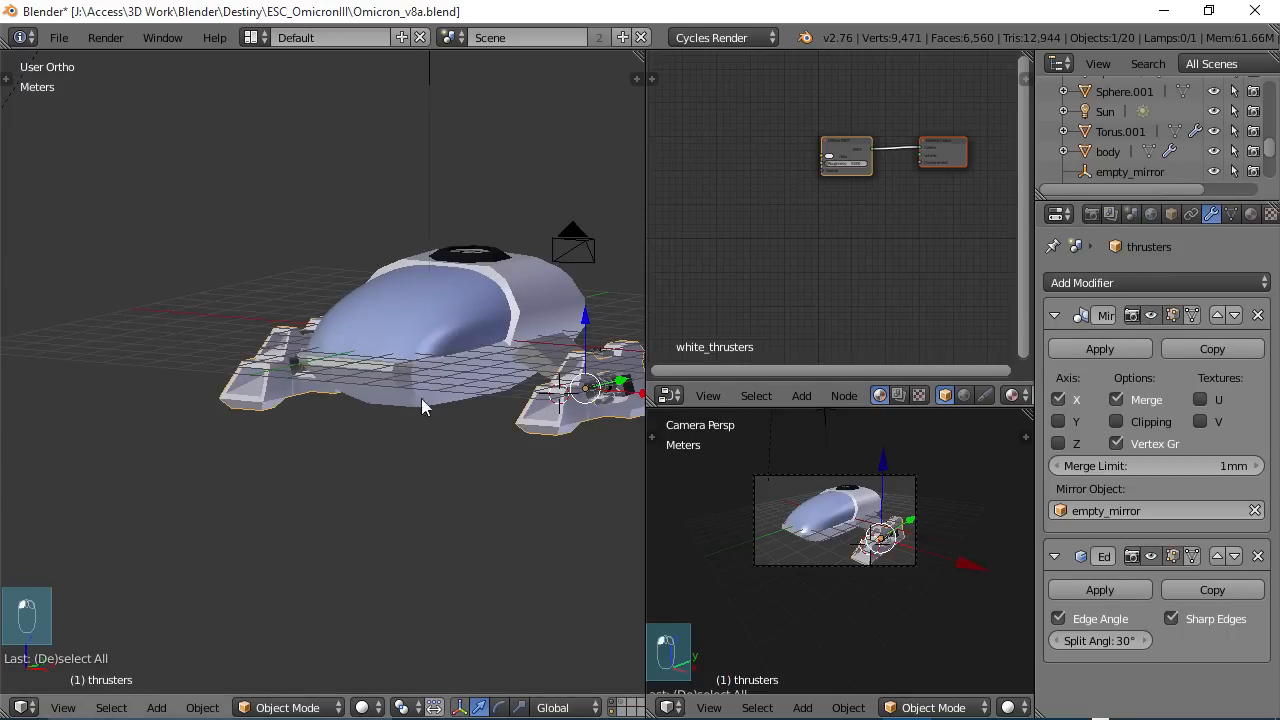
- Select the engine's pipes and upper capsule tank in turn and show the lower pipe's Mirror modifier in the viewport
middle_drag(421, 398, 161, 414)
scroll(330, 414, up, 5)
scroll(337, 420, up, 3)
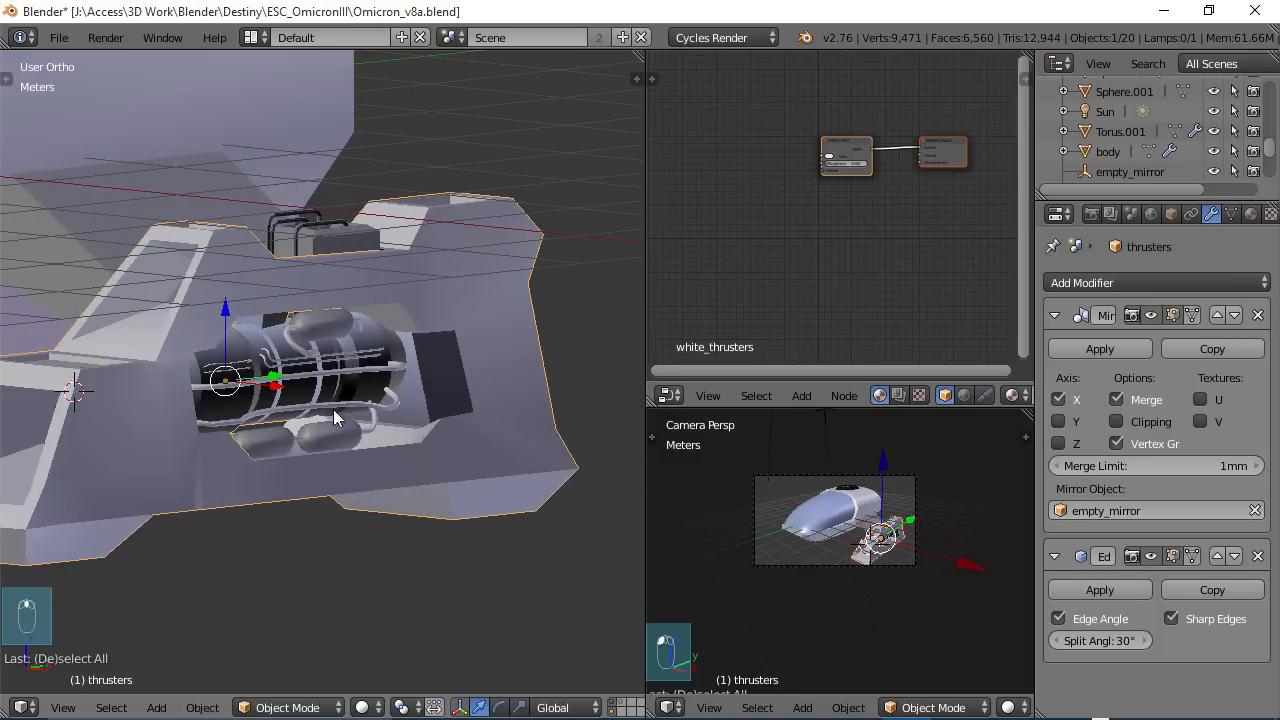
right_click(347, 367)
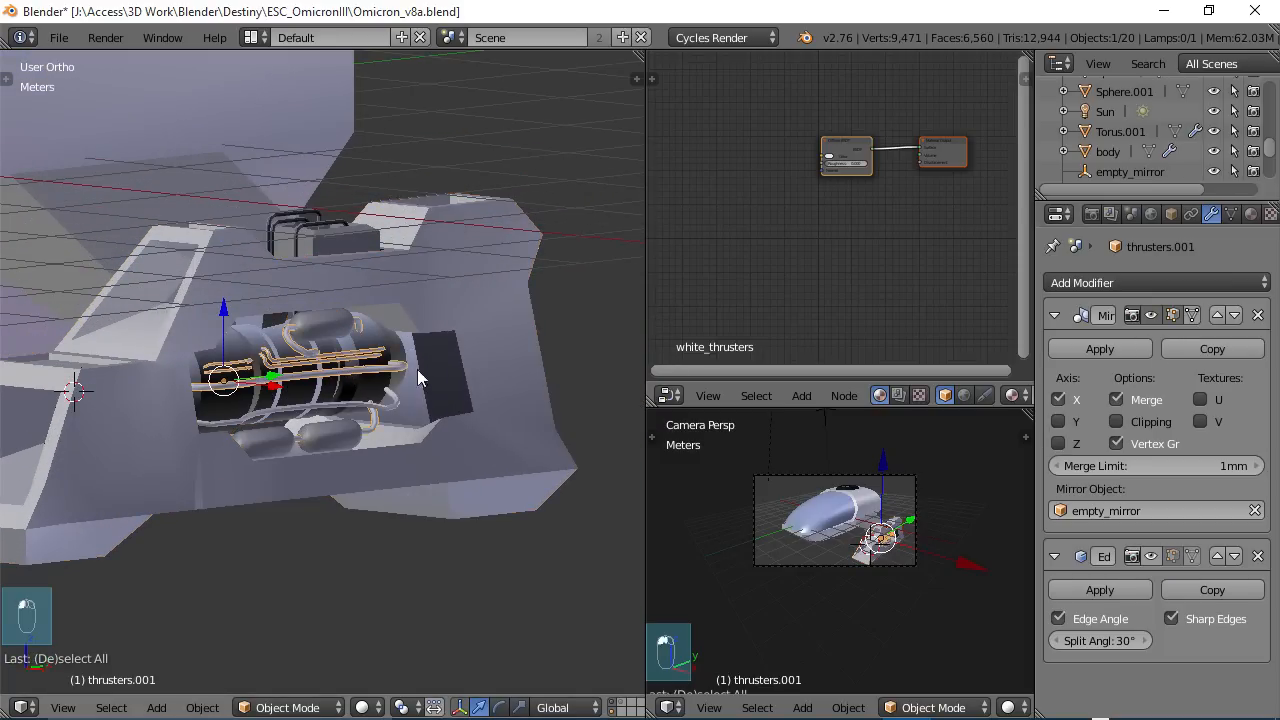
right_click(317, 402)
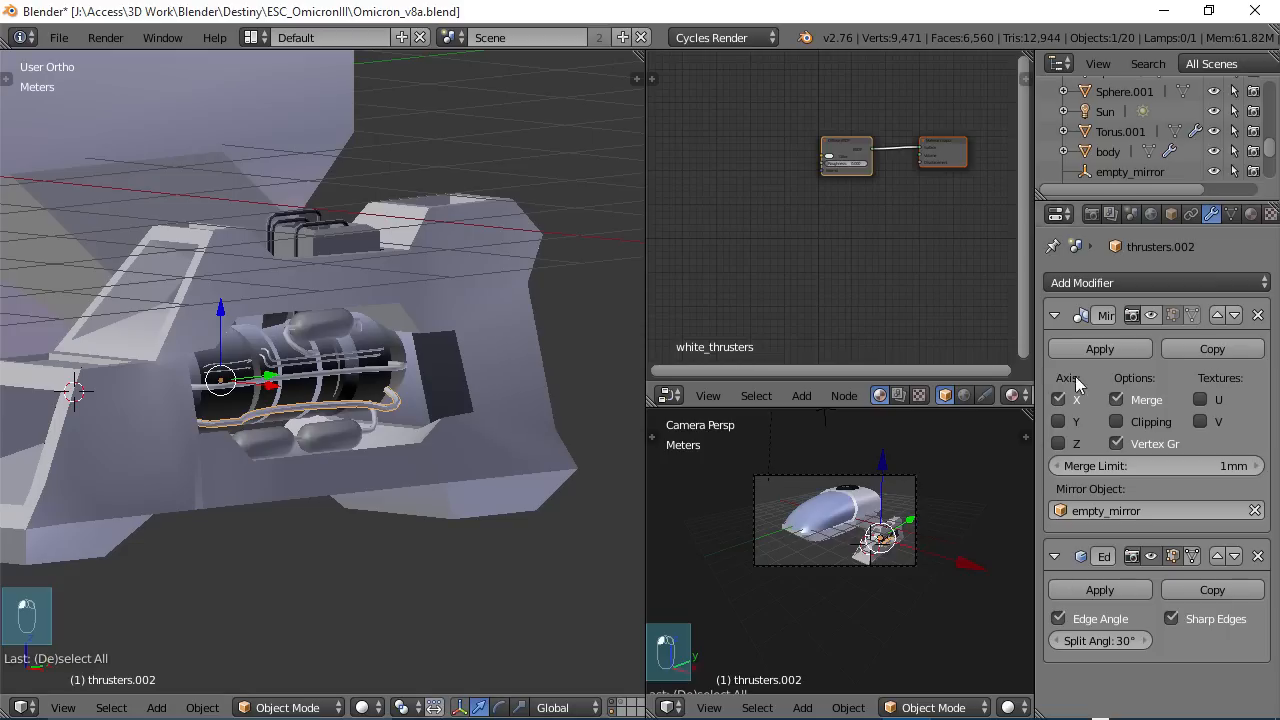
right_click(326, 328)
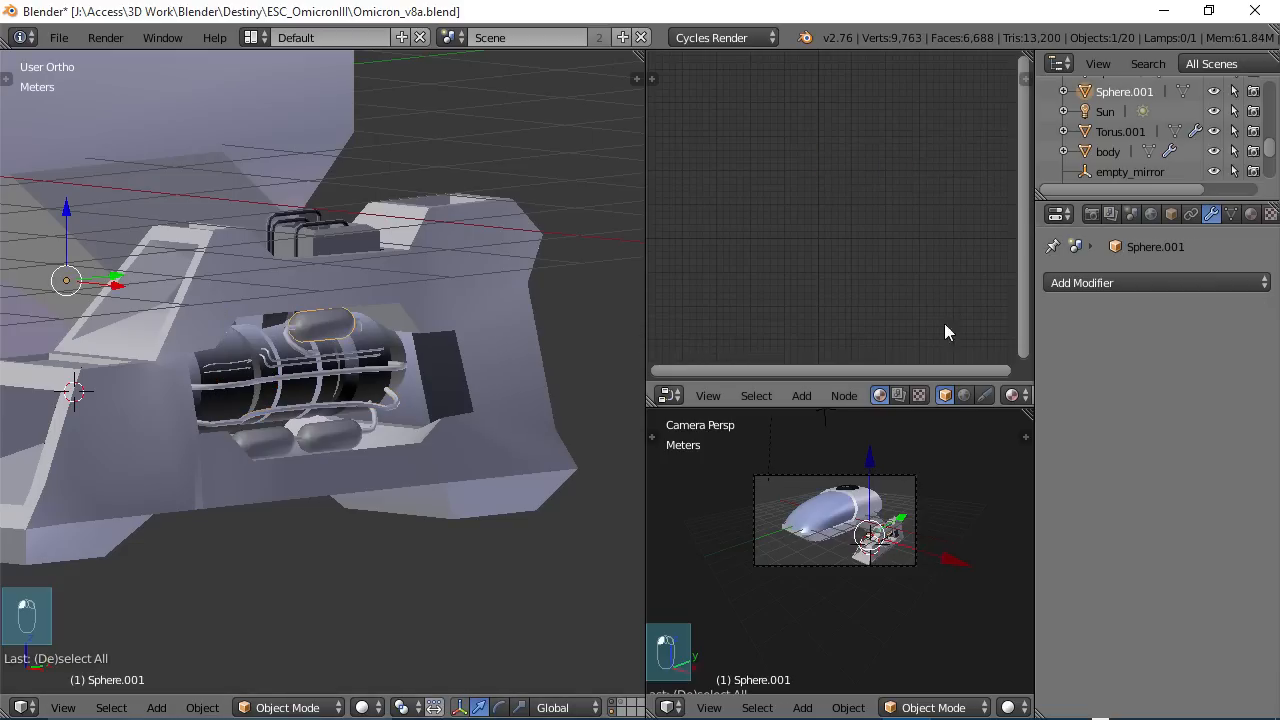
right_click(267, 362)
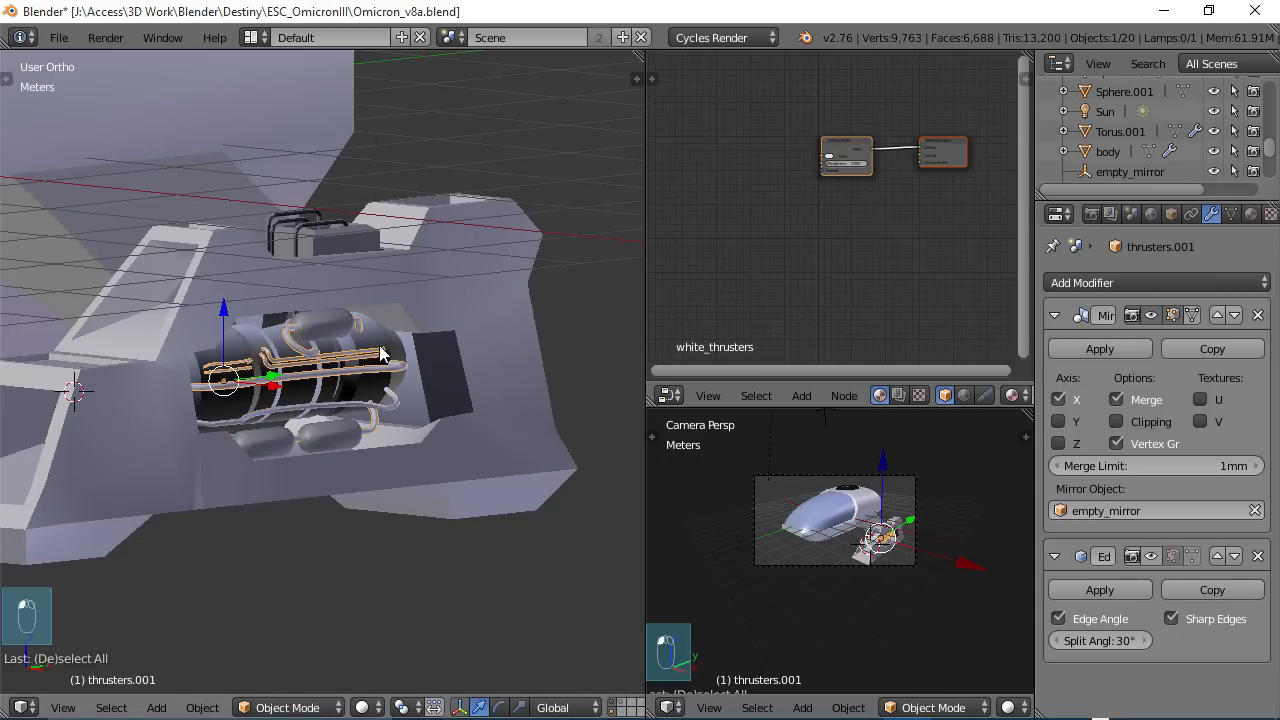
- Deselect all objects and examine the thruster pod from near and far
middle_drag(300, 355, 495, 384)
scroll(400, 385, down, 5)
middle_drag(315, 392, 397, 379)
key(a)
scroll(410, 438, up, 5)
scroll(407, 447, down, 6)
scroll(210, 428, up, 3)
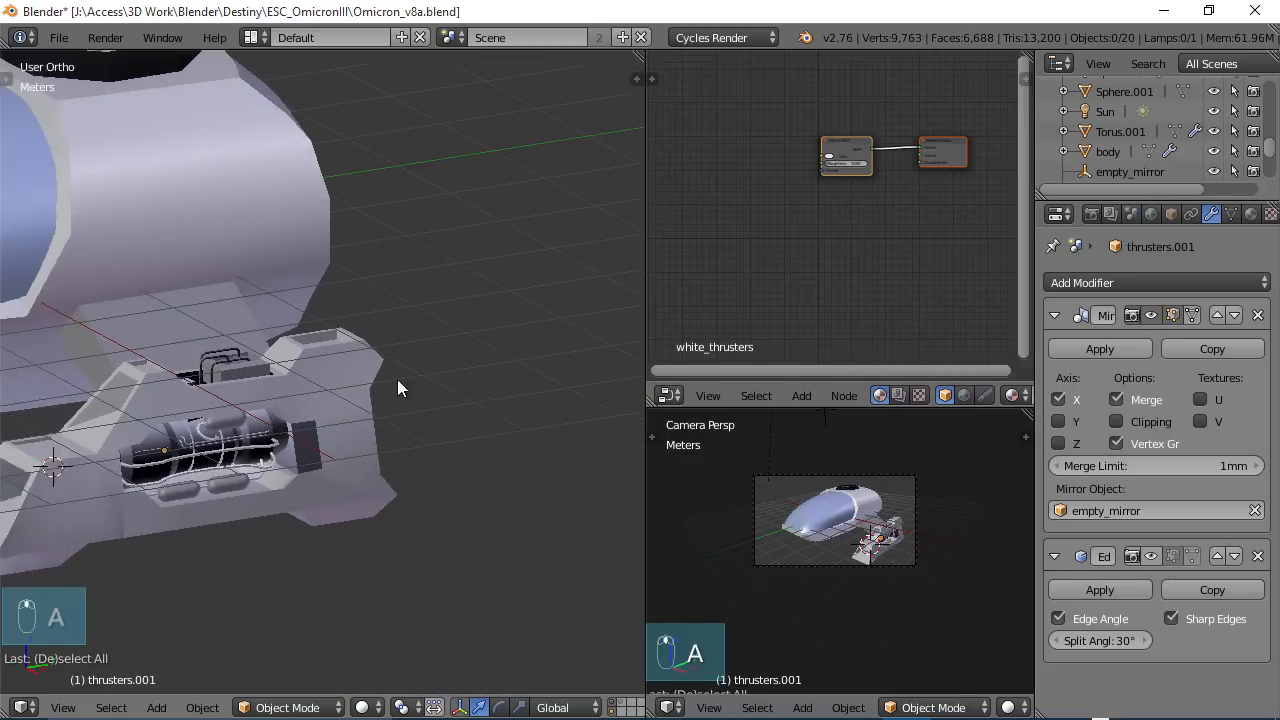
scroll(397, 428, up, 3)
- Select the engine's lower capsule tanks and then the upper one to check them for modifiers
right_click(340, 478)
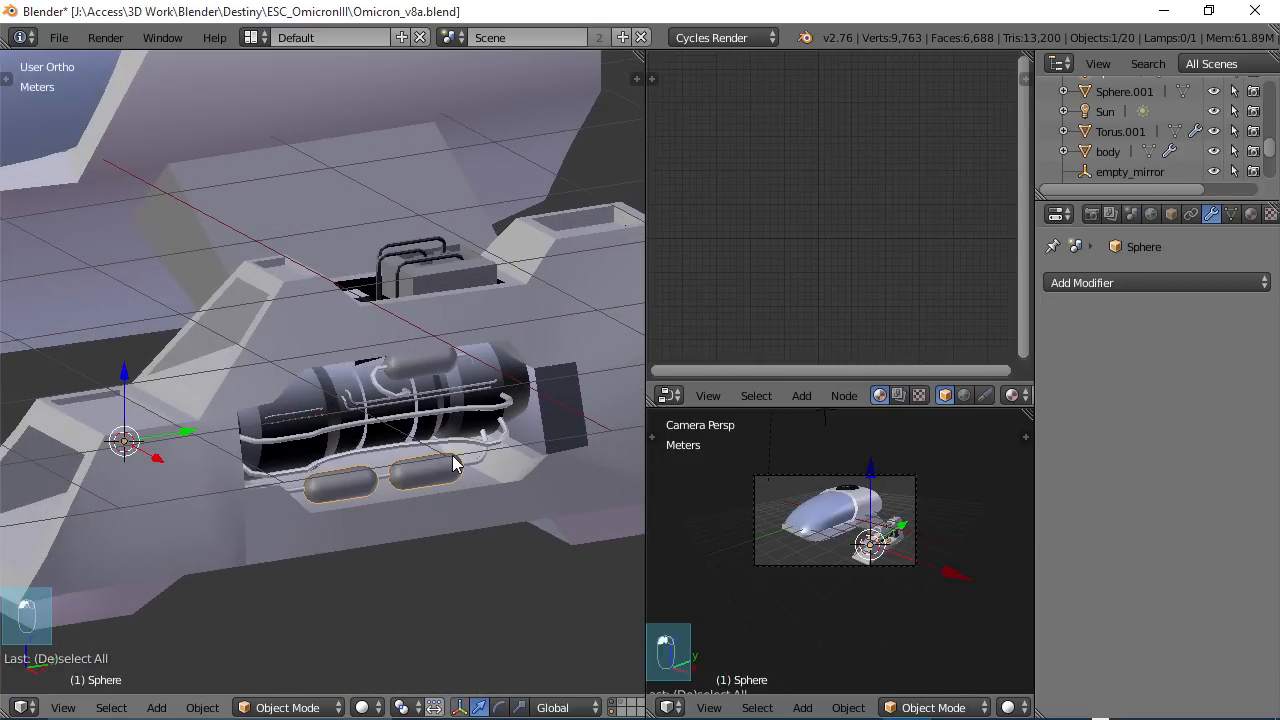
scroll(453, 462, down, 5)
scroll(413, 440, up, 5)
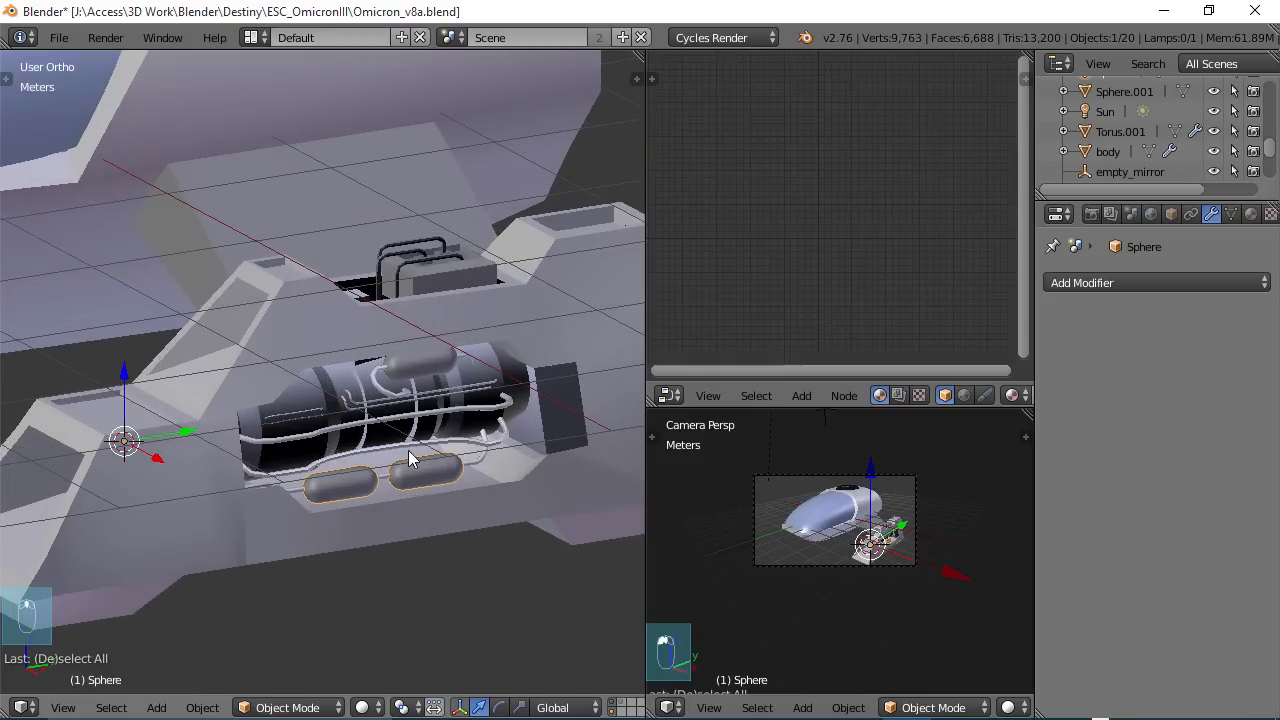
right_click(422, 368)
scroll(422, 371, down, 2)
shift+middle_drag(344, 468, 482, 403)
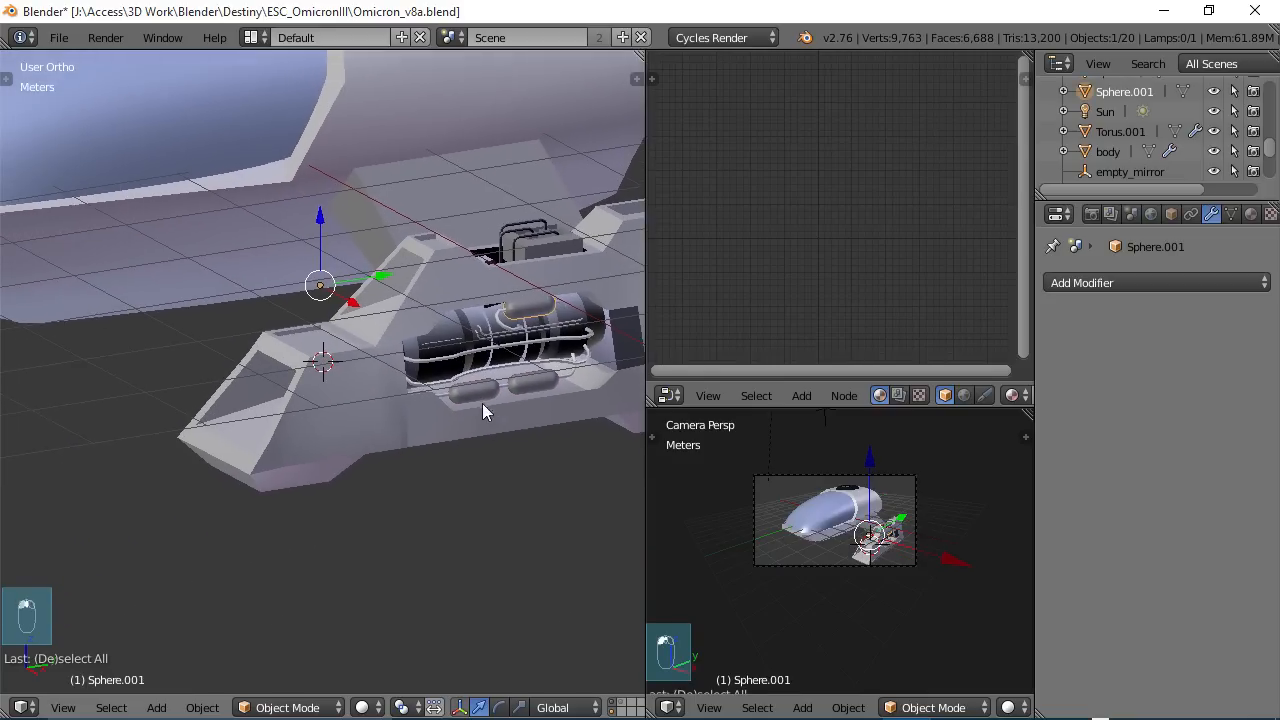
- Examine the whole spaceship with both pods, then the round disc on the rear of its body
scroll(450, 394, down, 3)
middle_drag(346, 375, 435, 371)
scroll(472, 376, down, 2)
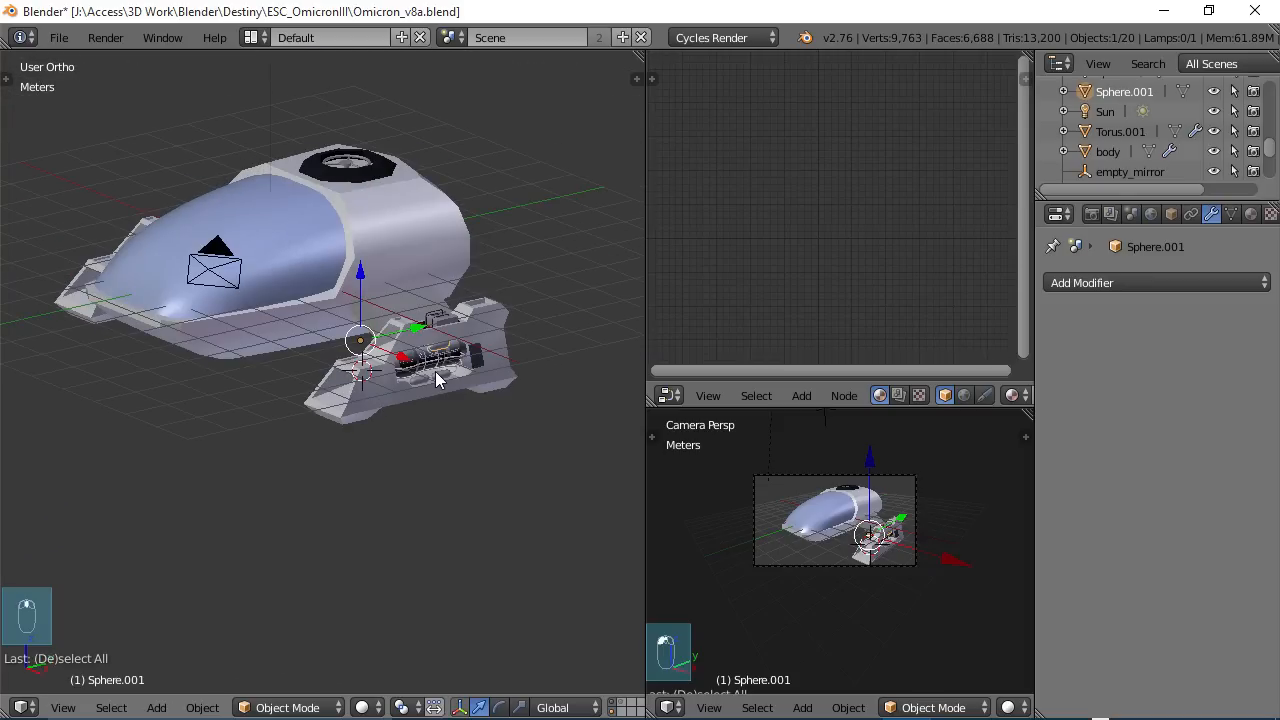
middle_drag(496, 341, 297, 355)
scroll(281, 280, up, 3)
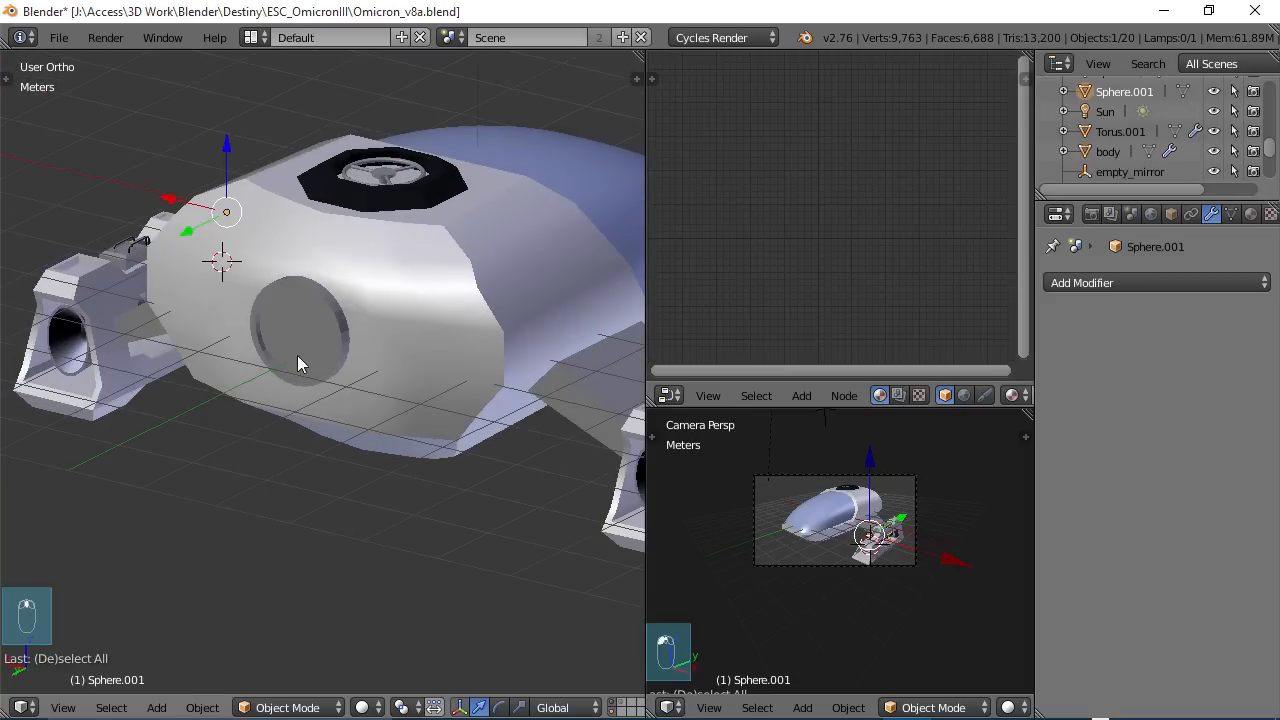
shift+middle_drag(389, 359, 456, 385)
scroll(435, 380, up, 2)
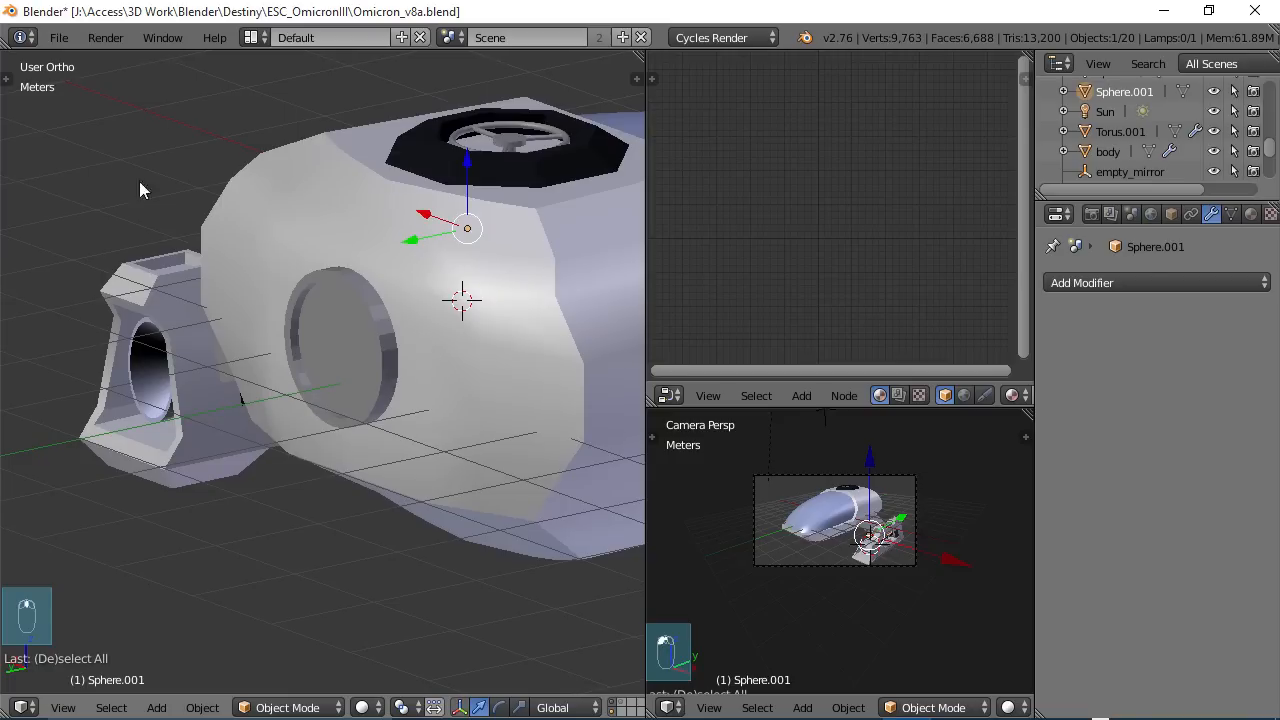
- Save the scene as a new file named Omicron_v9.blend in the same folder
click(59, 37)
click(104, 211)
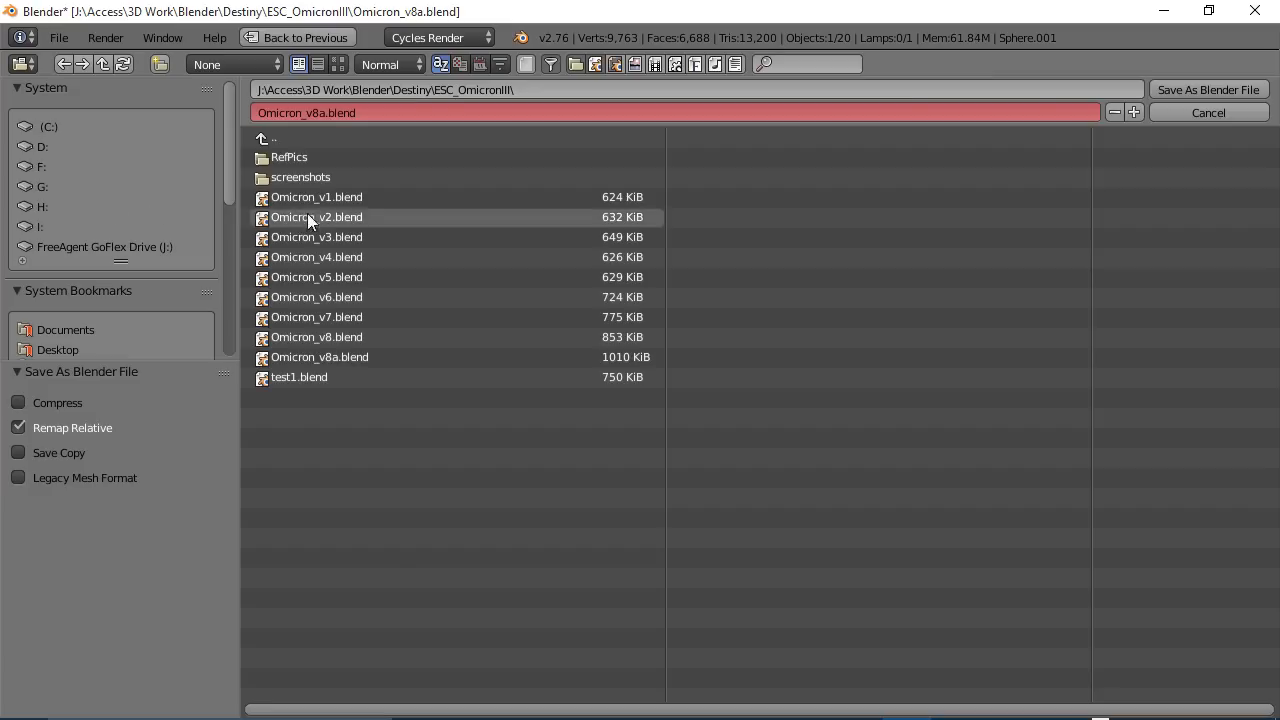
click(314, 114)
click(313, 113)
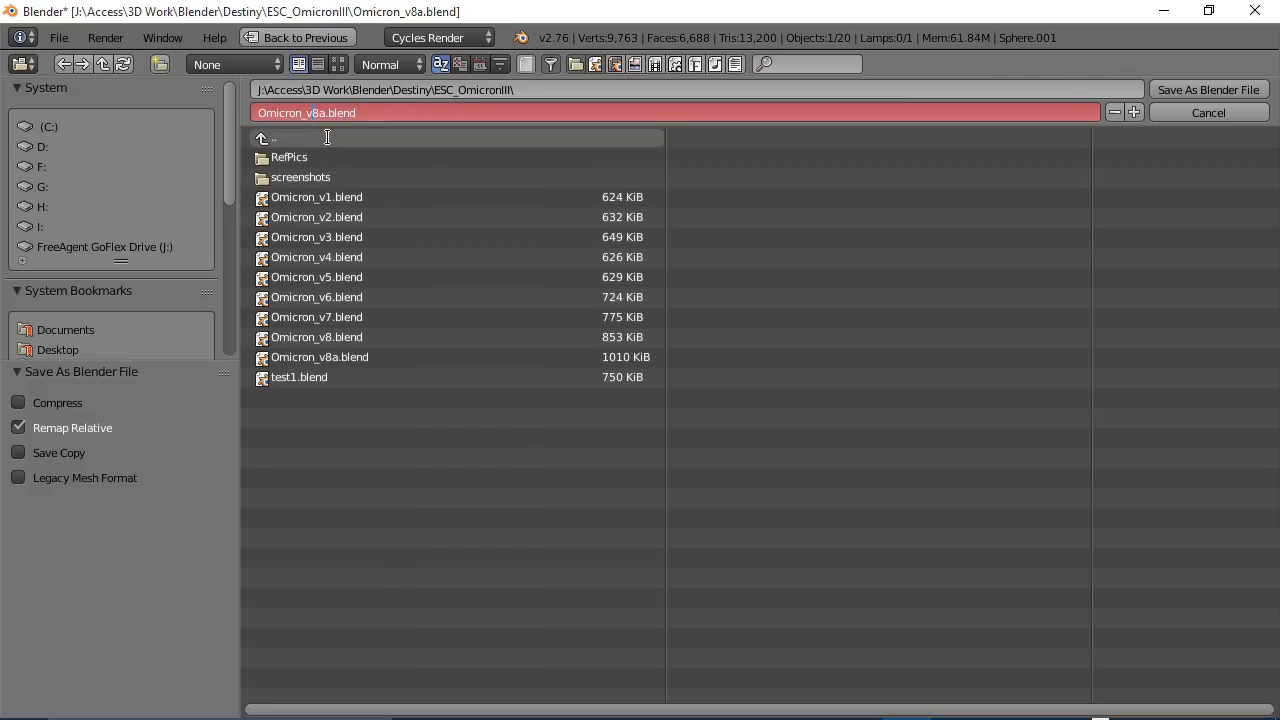
key(Delete)
key(Delete)
text(9)
key(Return)
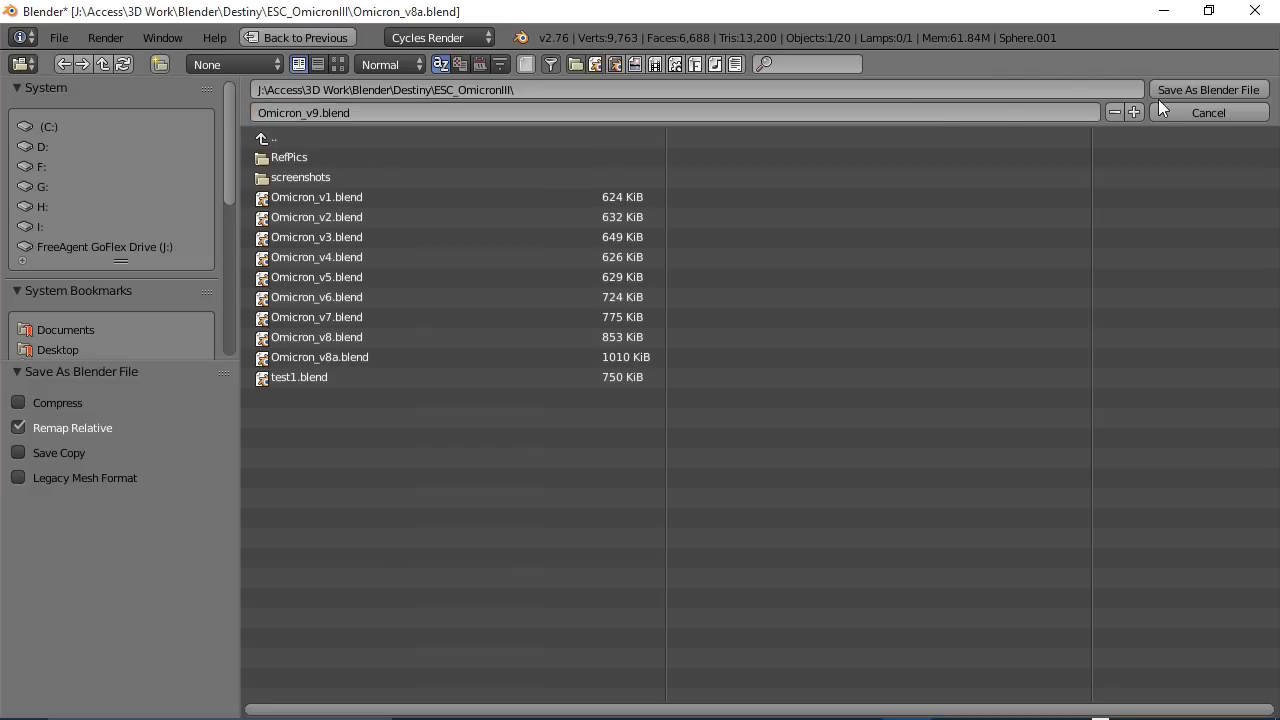
click(1212, 89)
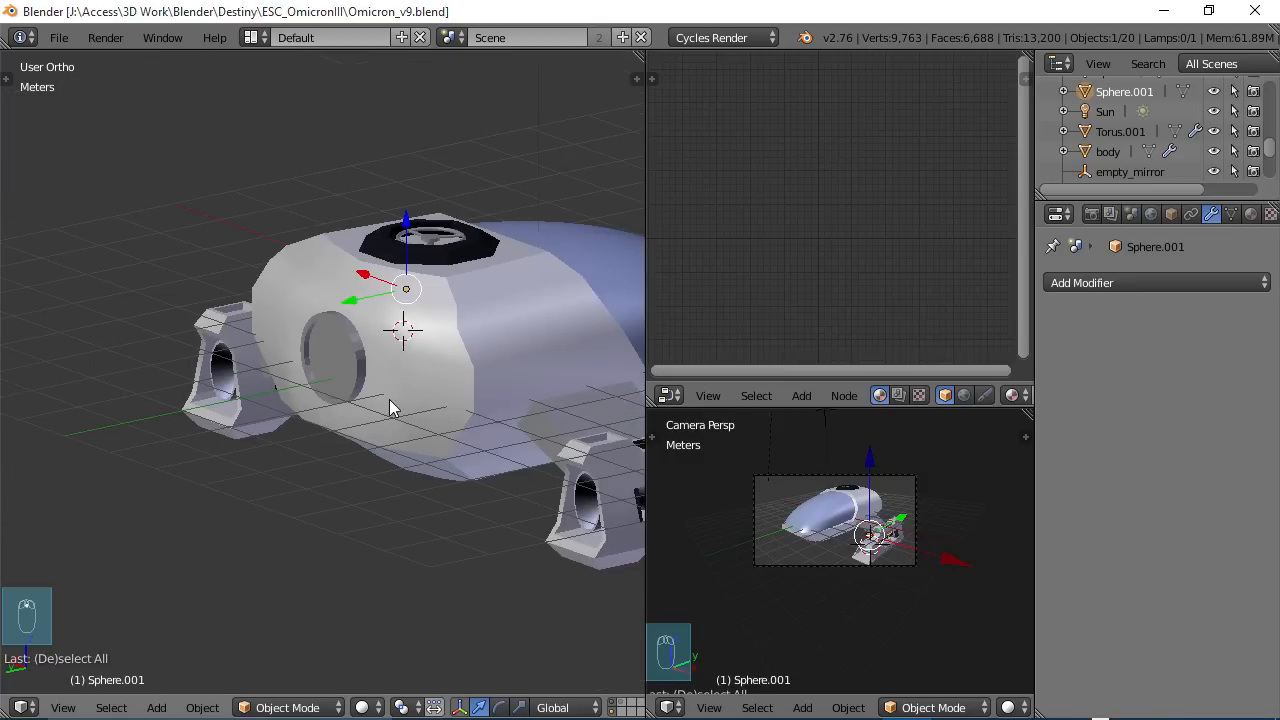
- Enter Edit Mode on the rear disc and select the face loop around its outer rim
middle_drag(389, 399, 537, 392)
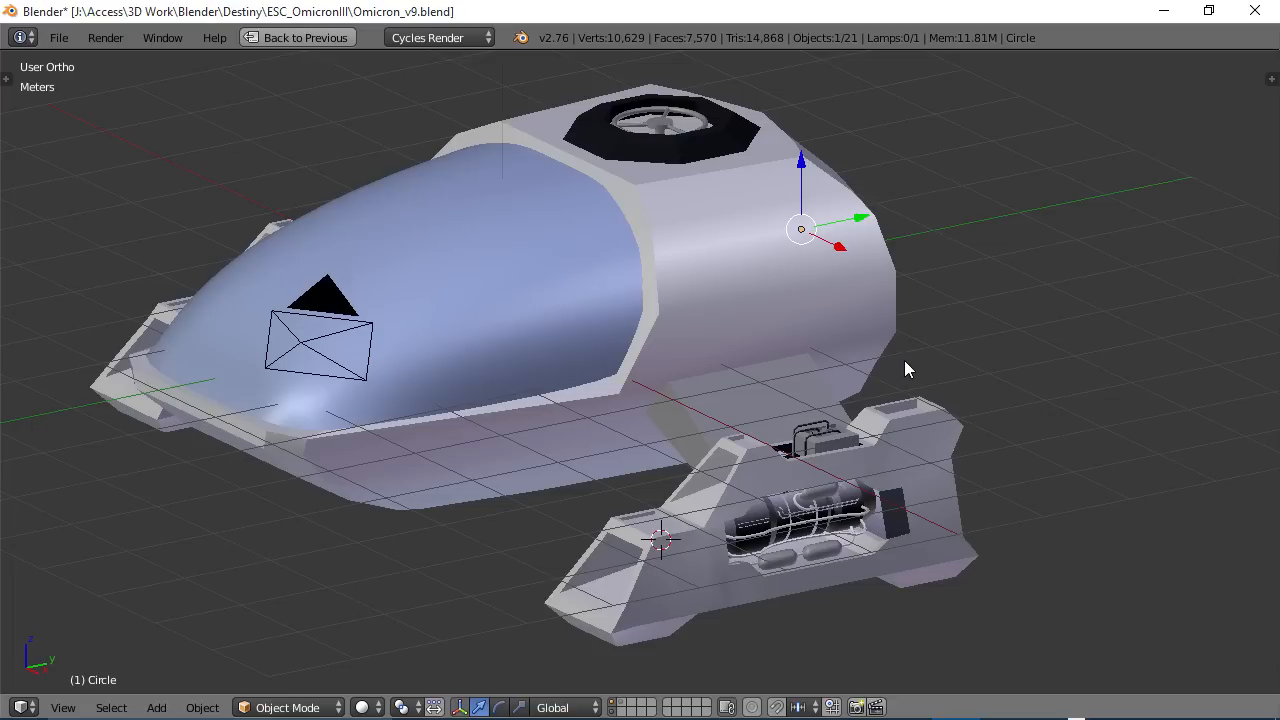
middle_drag(904, 360, 777, 367)
scroll(740, 406, up, 2)
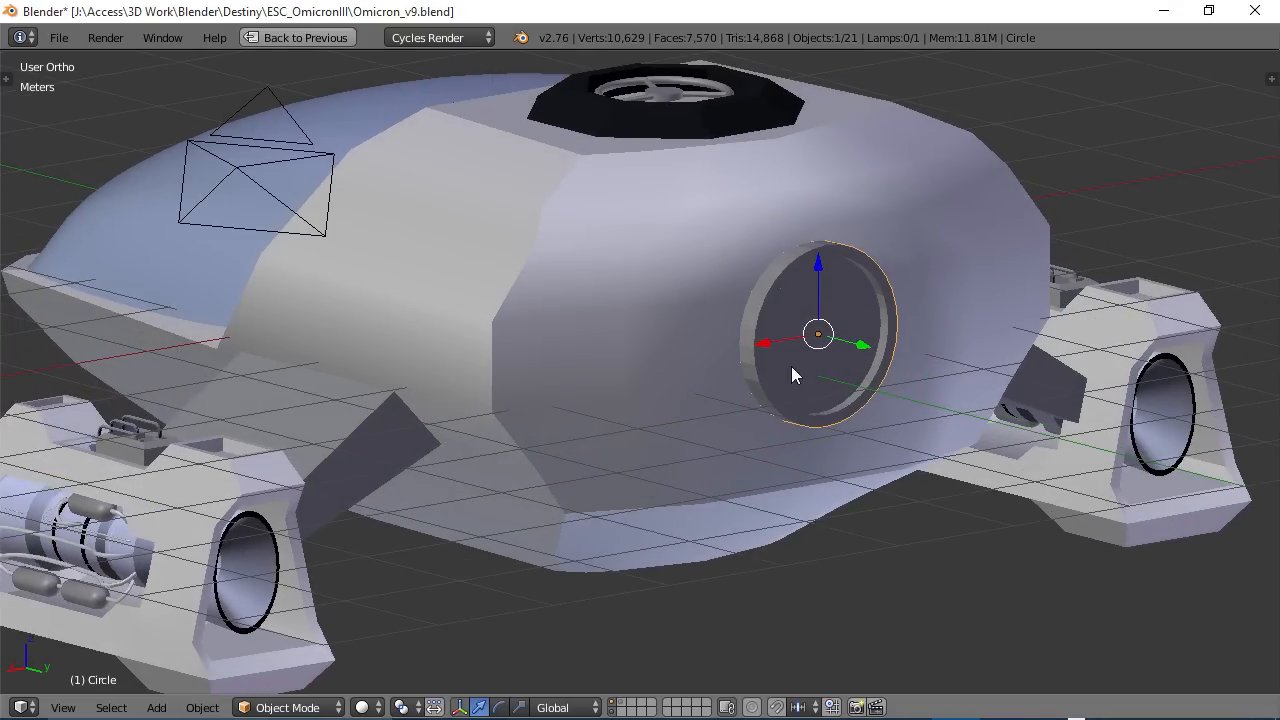
key(Tab)
middle_drag(880, 394, 856, 406)
scroll(856, 407, up, 4)
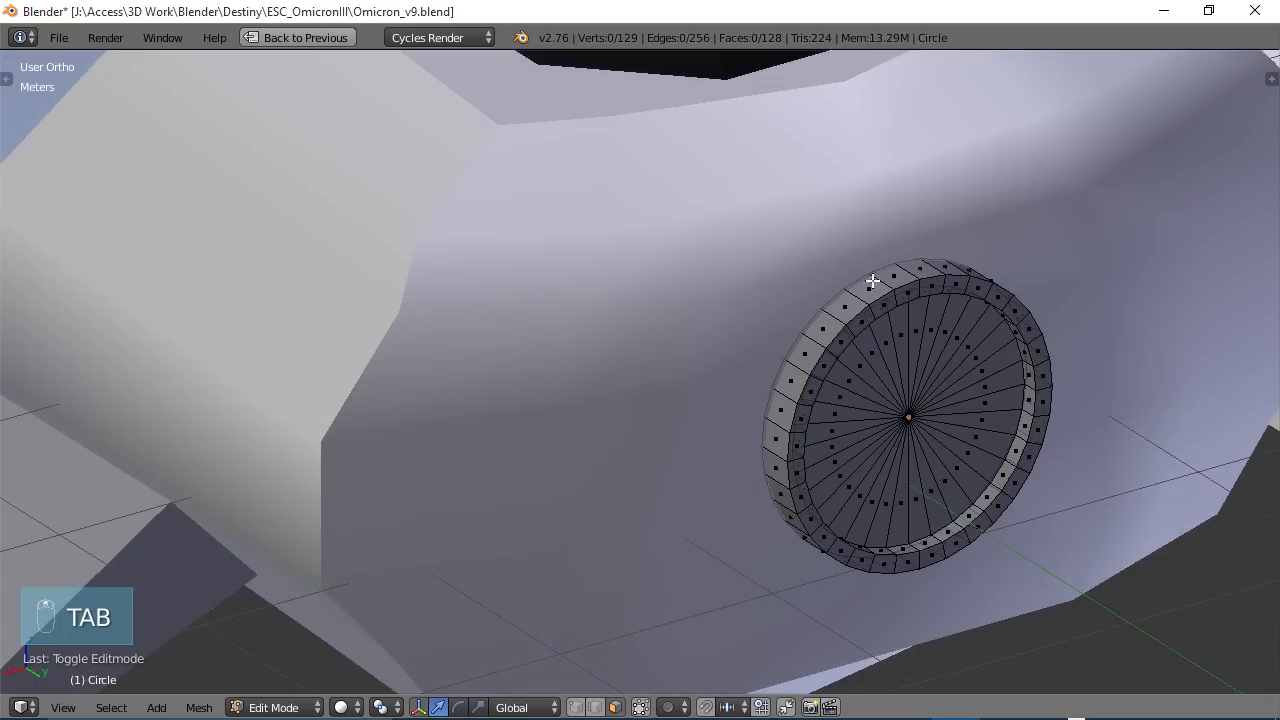
alt+right_click(831, 318)
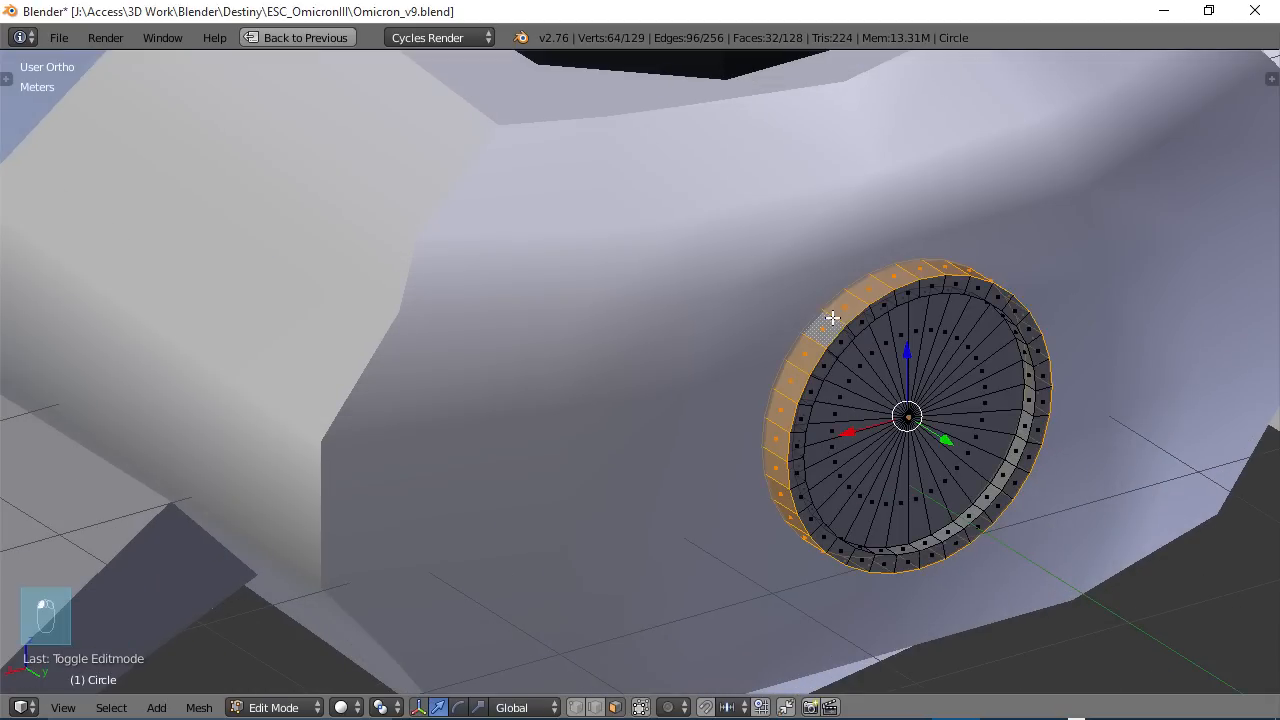
- Apply Checker Deselect to the rim's face loop to keep only every other face selected
scroll(866, 372, down, 2)
mouse_move(886, 394)
middle_down()
mouse_move(826, 377)
mouse_move(881, 372)
middle_up()
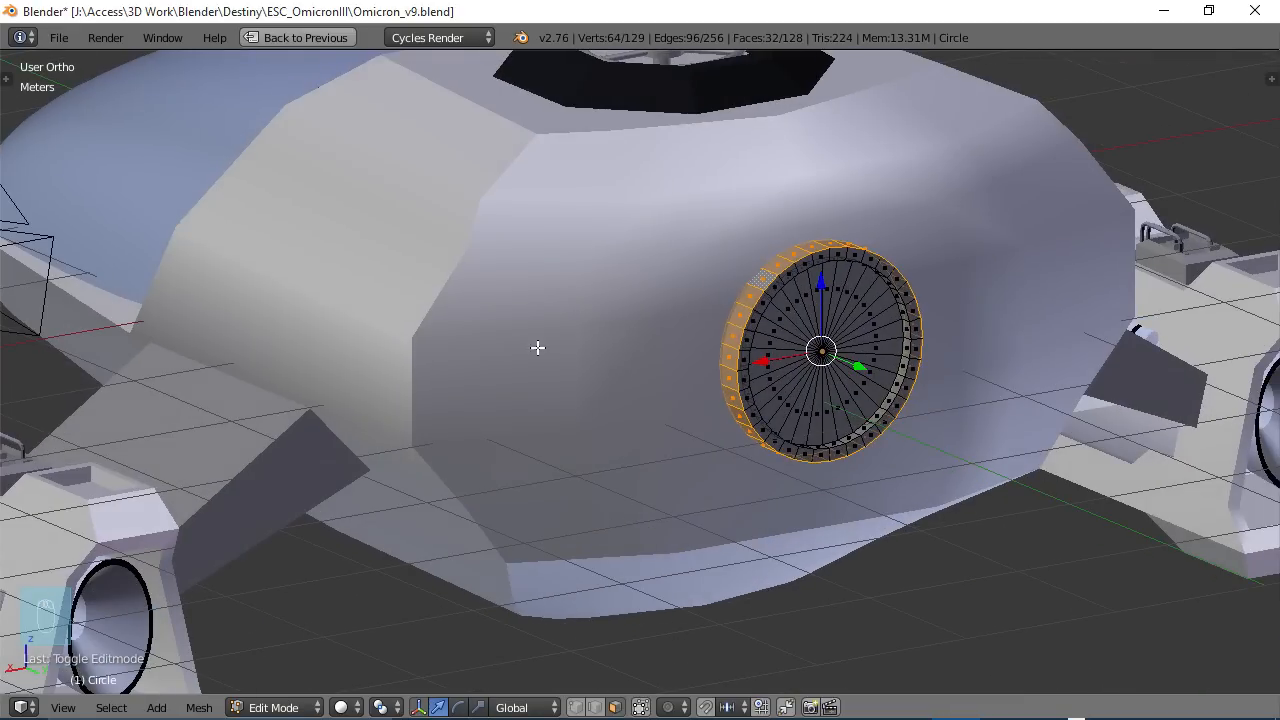
click(111, 707)
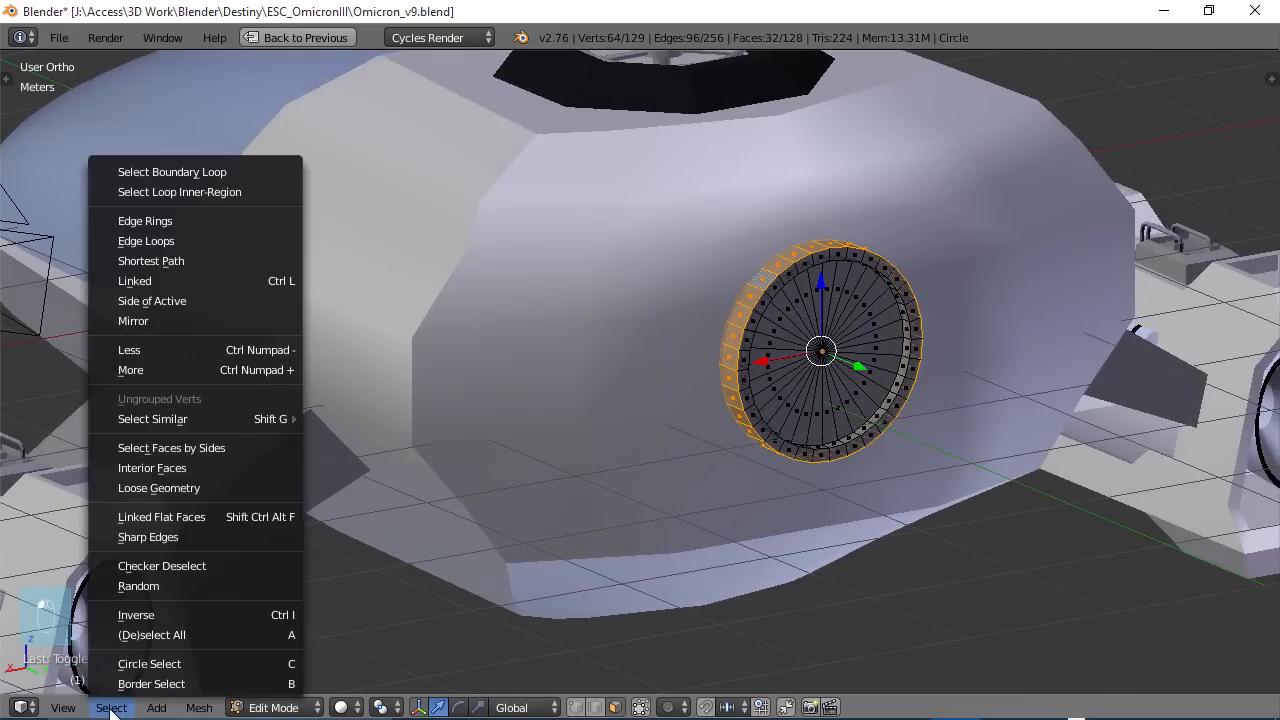
click(158, 563)
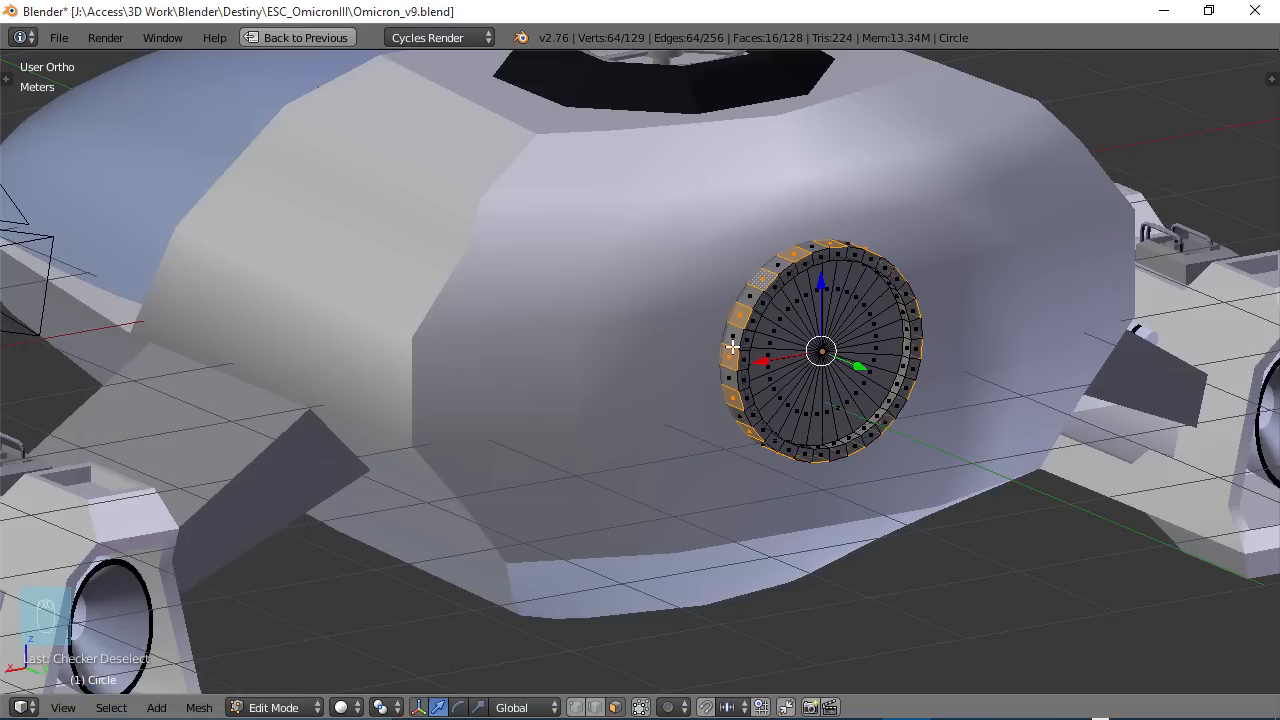
- Extrude the alternating rim faces in place and scale them outward by about 1.09 to form teeth around the disc
middle_drag(801, 373, 499, 396)
scroll(766, 392, up, 4)
mouse_move(632, 386)
middle_down()
mouse_move(571, 377)
mouse_move(686, 409)
mouse_move(645, 405)
middle_up()
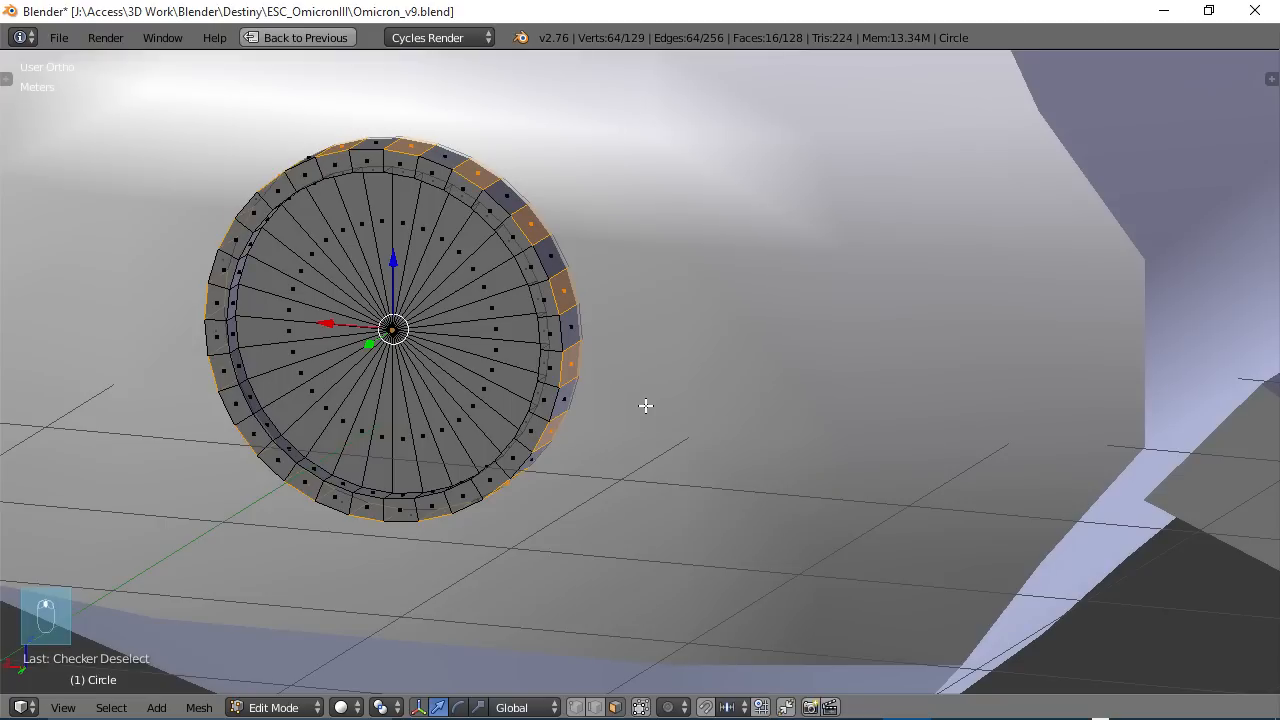
key(e)
right_click(698, 460)
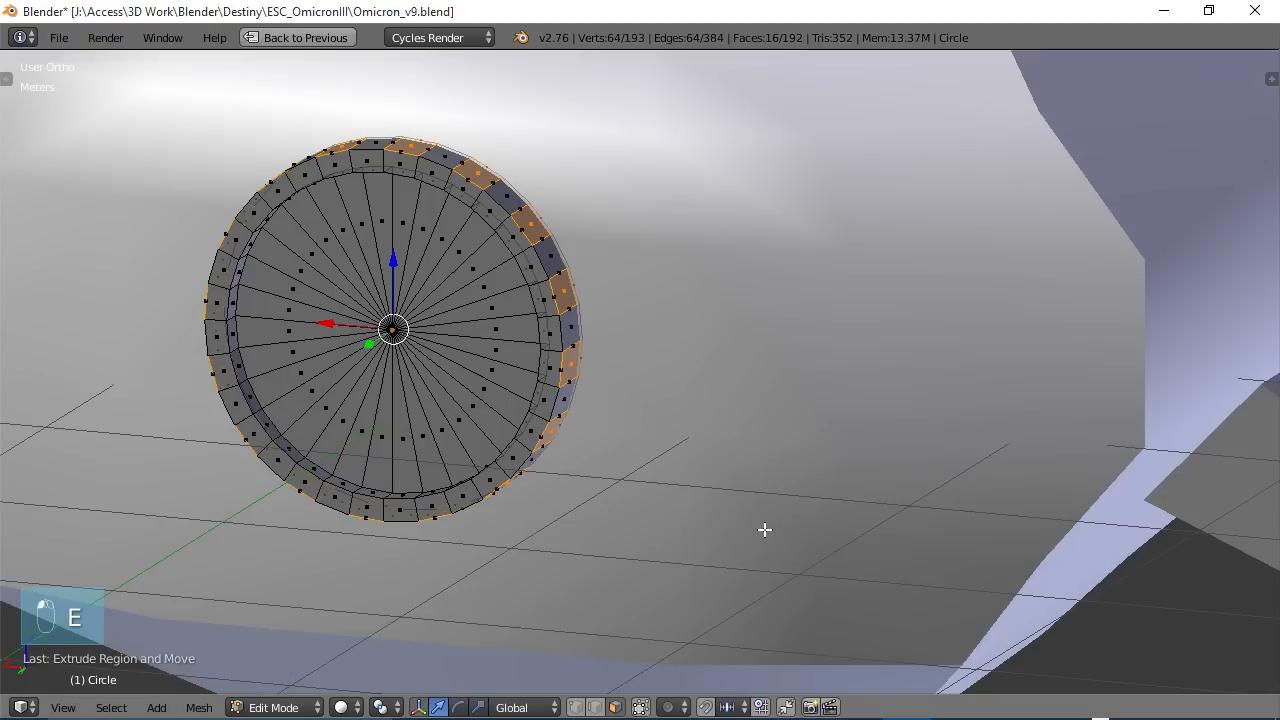
key(s)
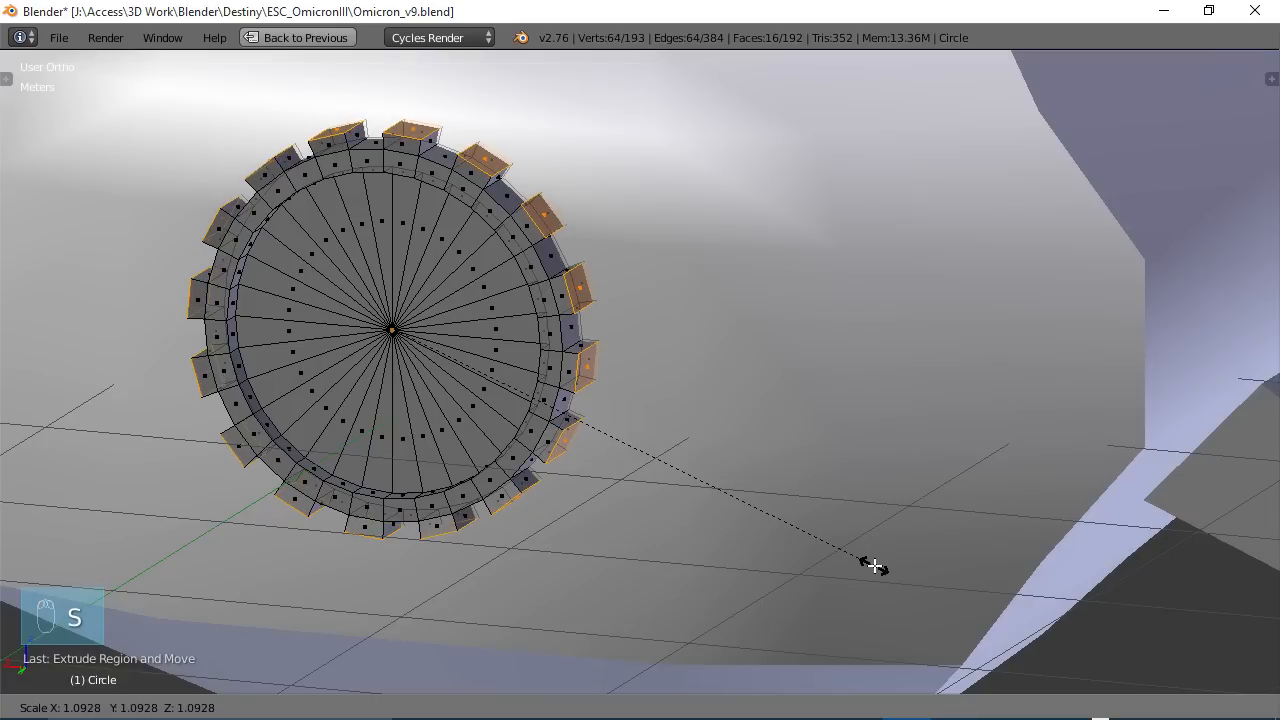
click(872, 565)
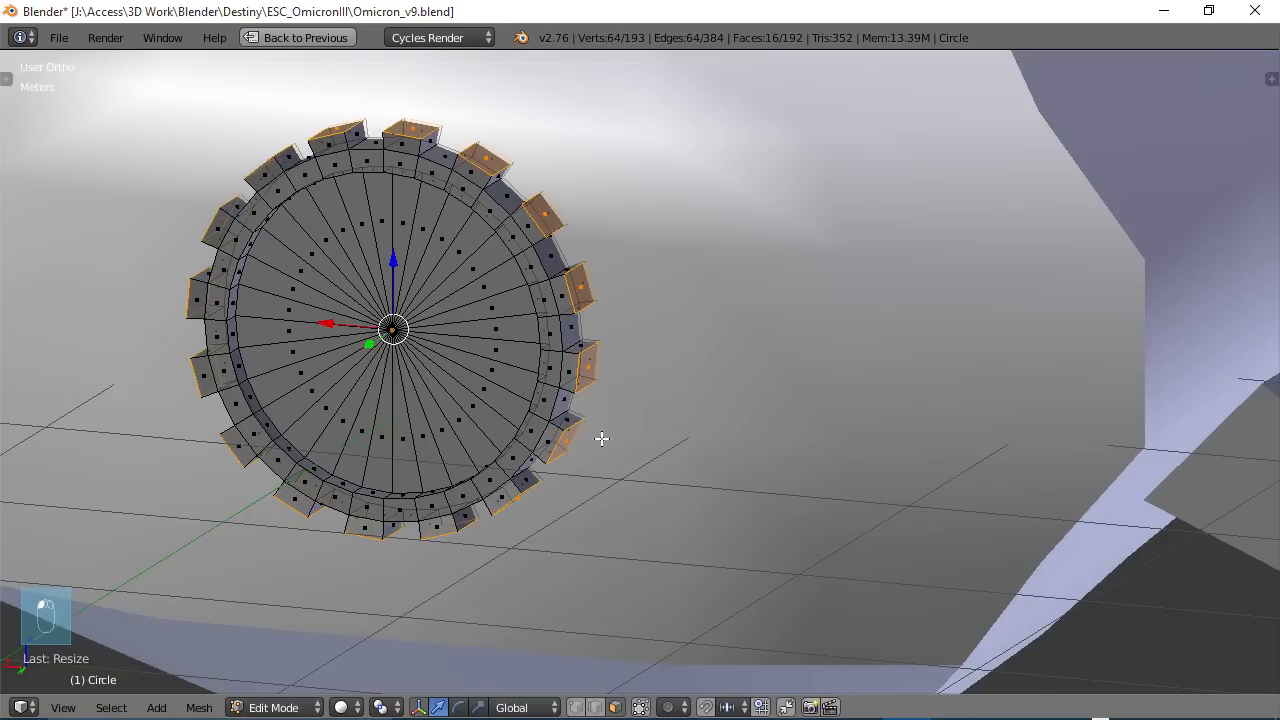
- Scale down the teeth's outer faces around Individual Origins to taper them, and set the pivot point back to Median Point
click(389, 707)
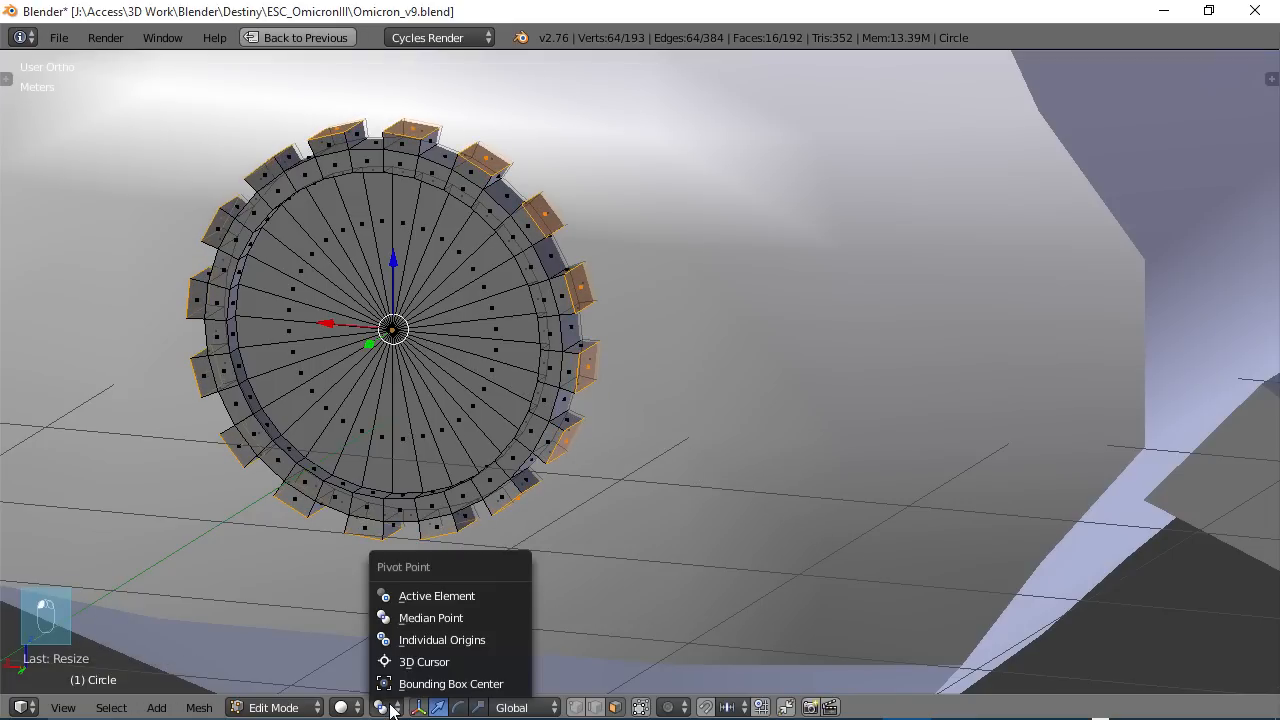
click(437, 640)
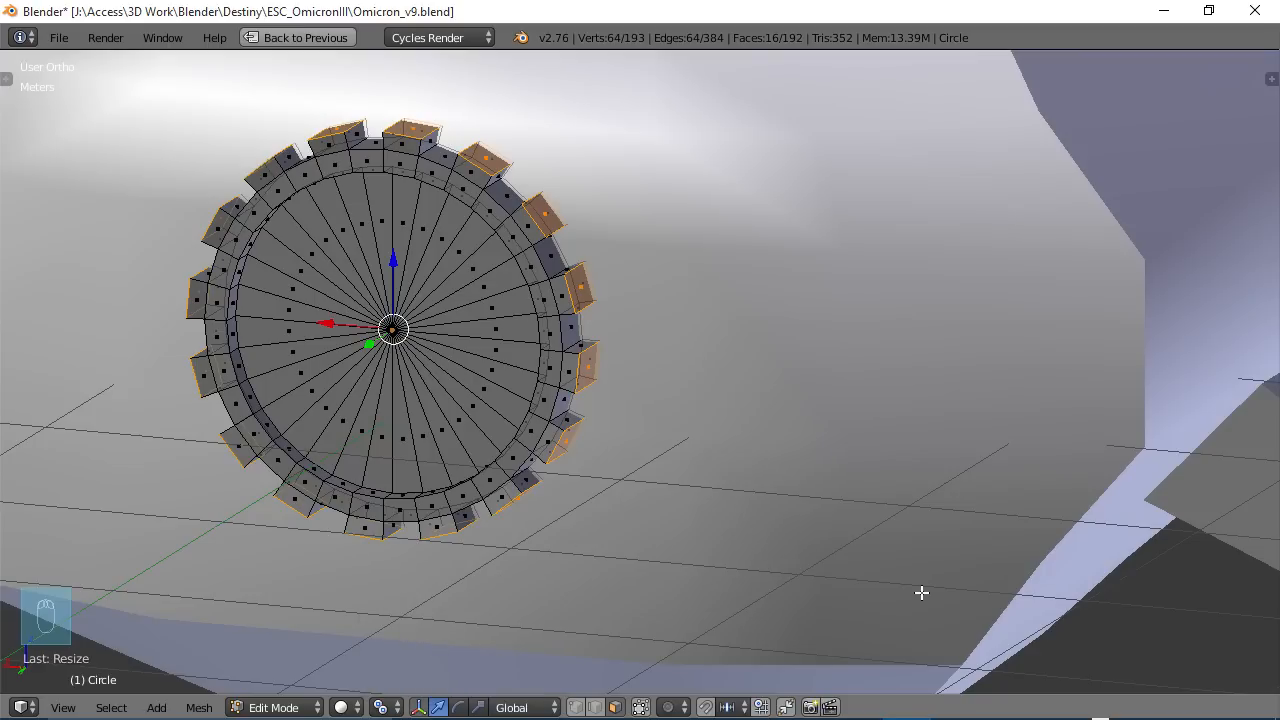
key(s)
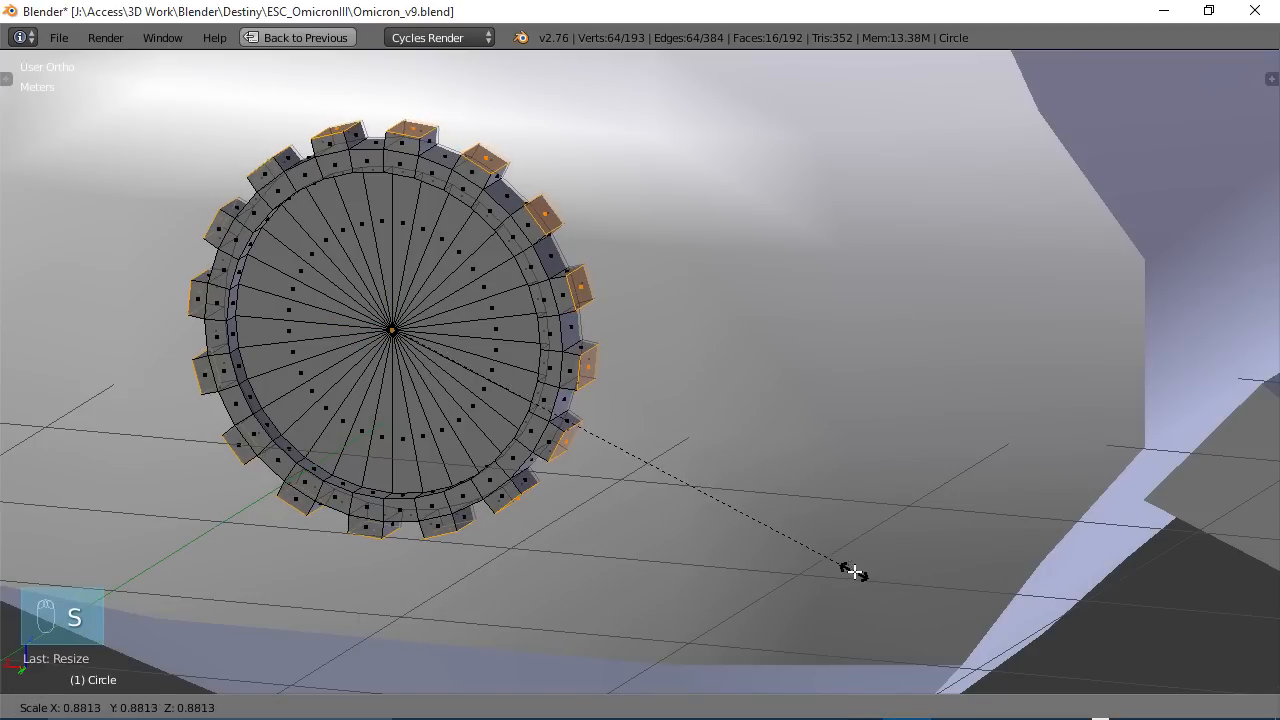
click(739, 519)
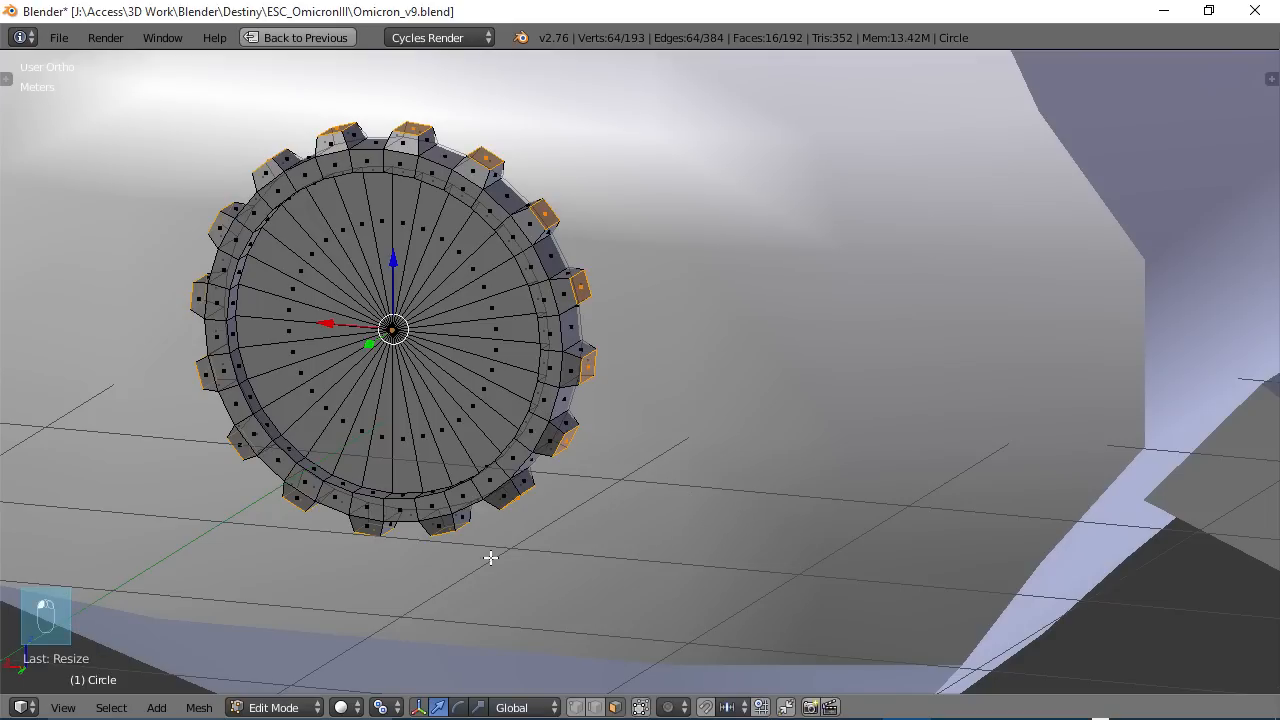
click(385, 707)
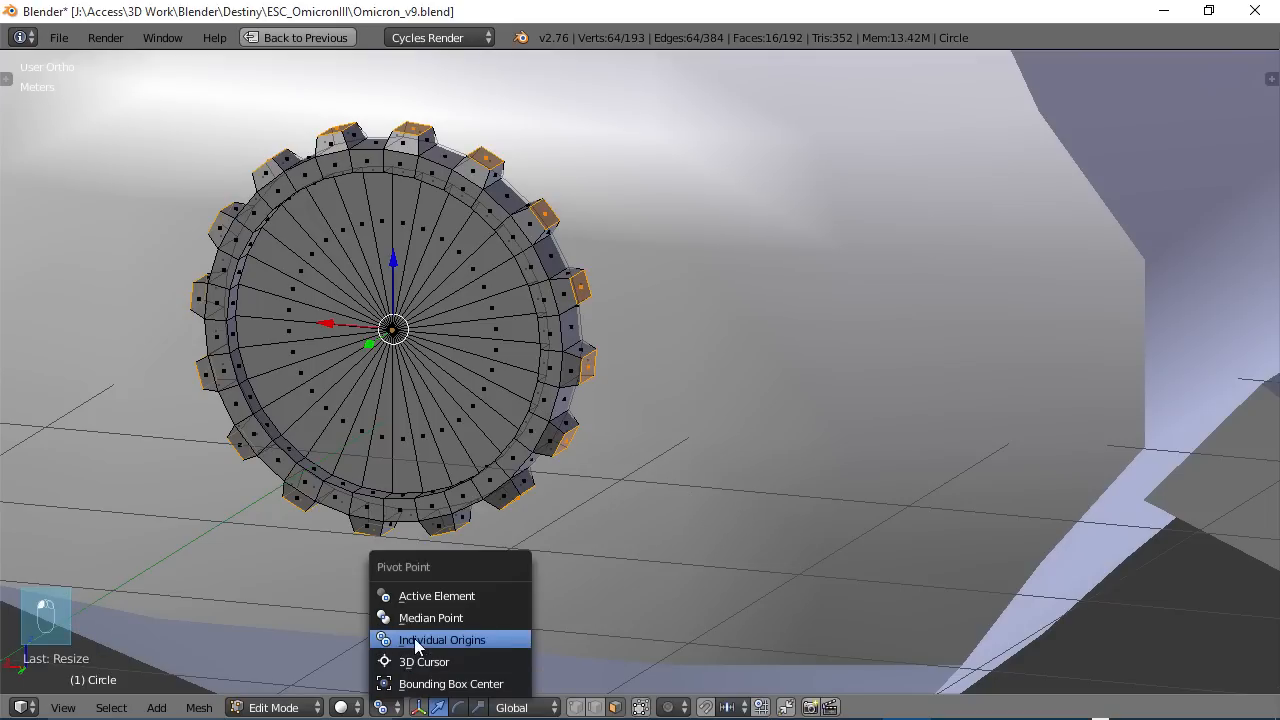
click(421, 616)
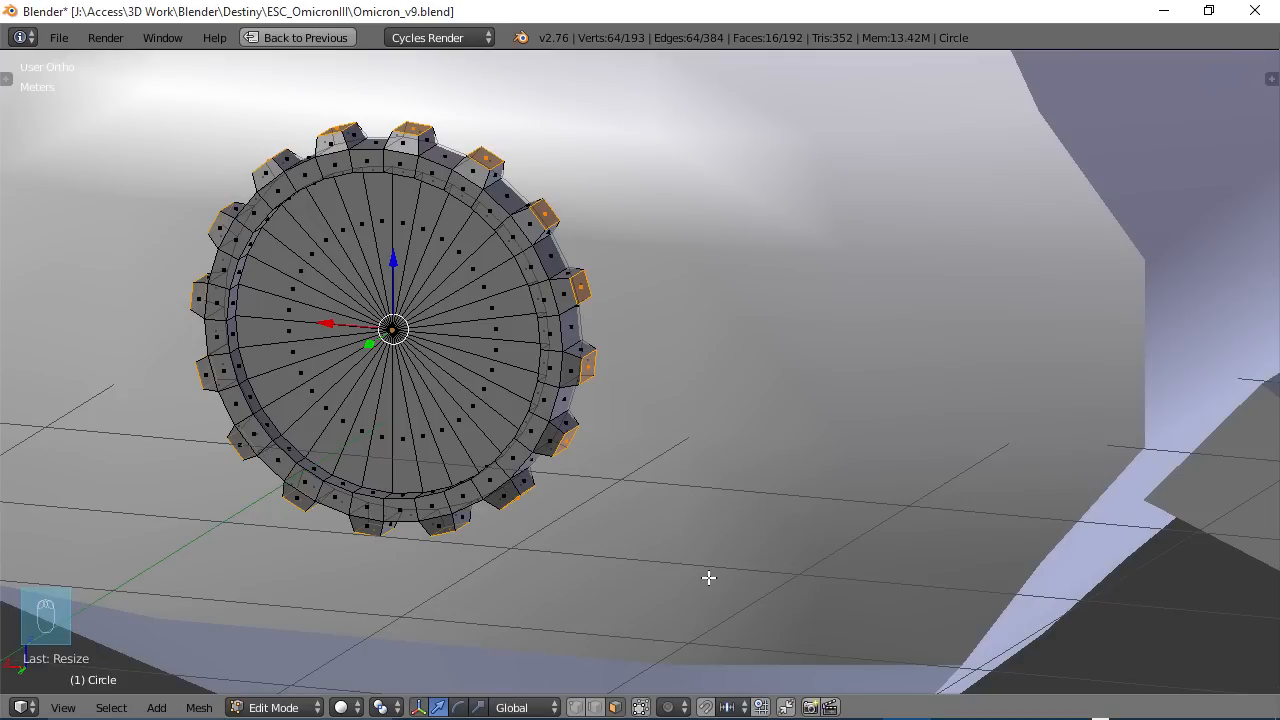
- Scale the teeth's outer faces inward by about 0.96 to lower the teeth around the disc
key(s)
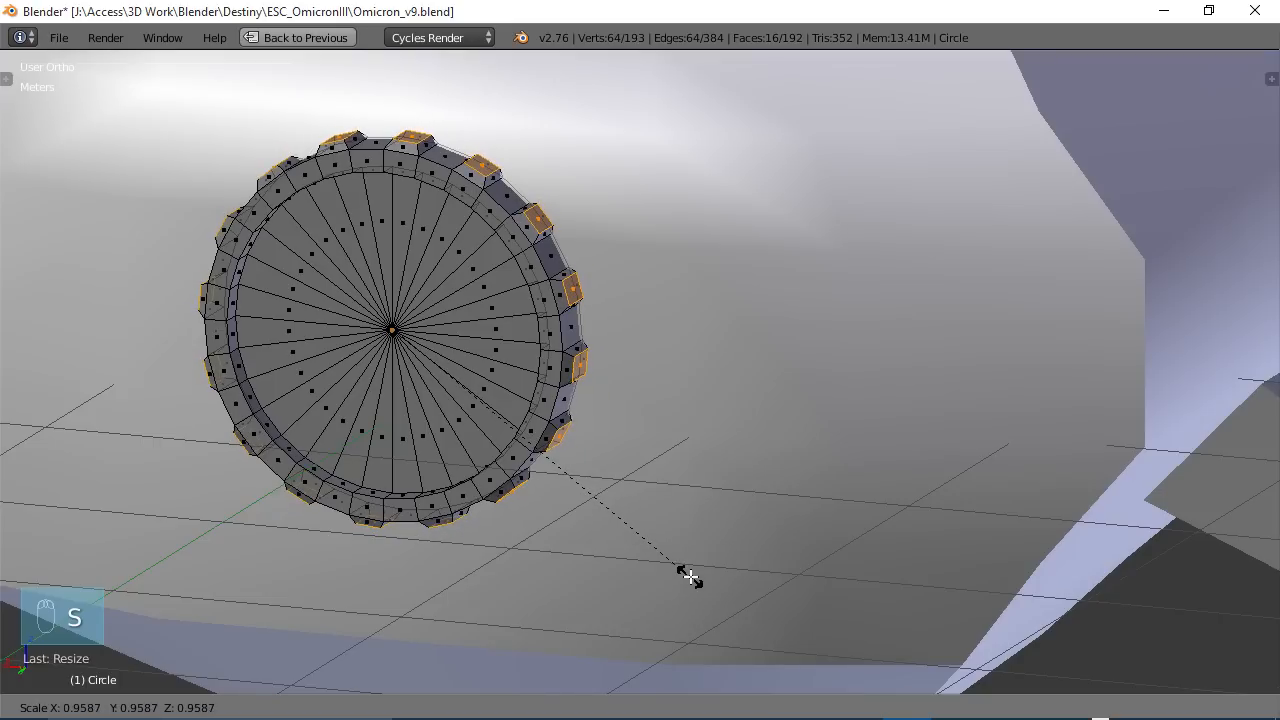
click(691, 577)
scroll(520, 466, down, 2)
middle_drag(454, 487, 640, 357)
scroll(594, 446, down, 3)
scroll(645, 355, up, 4)
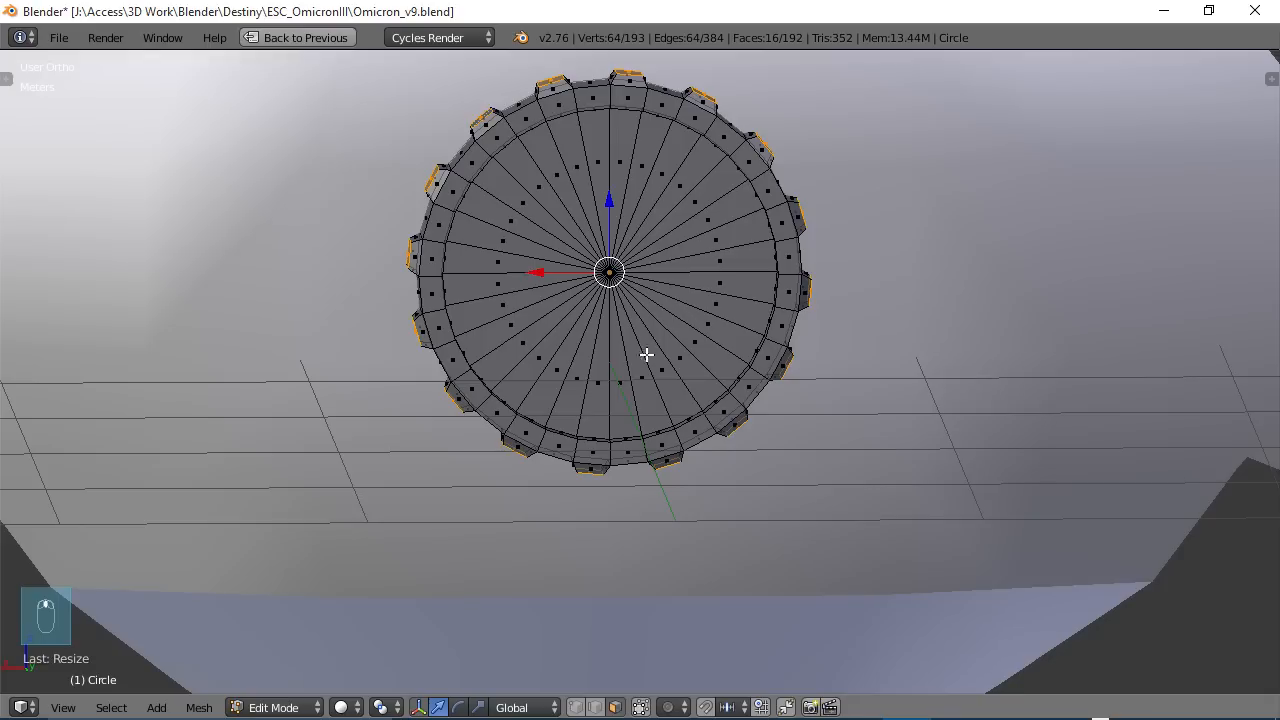
middle_drag(536, 354, 440, 381)
scroll(524, 357, down, 2)
- Clear the selection and select all the triangular faces inside the disc's front rim
key(a)
scroll(590, 396, up, 3)
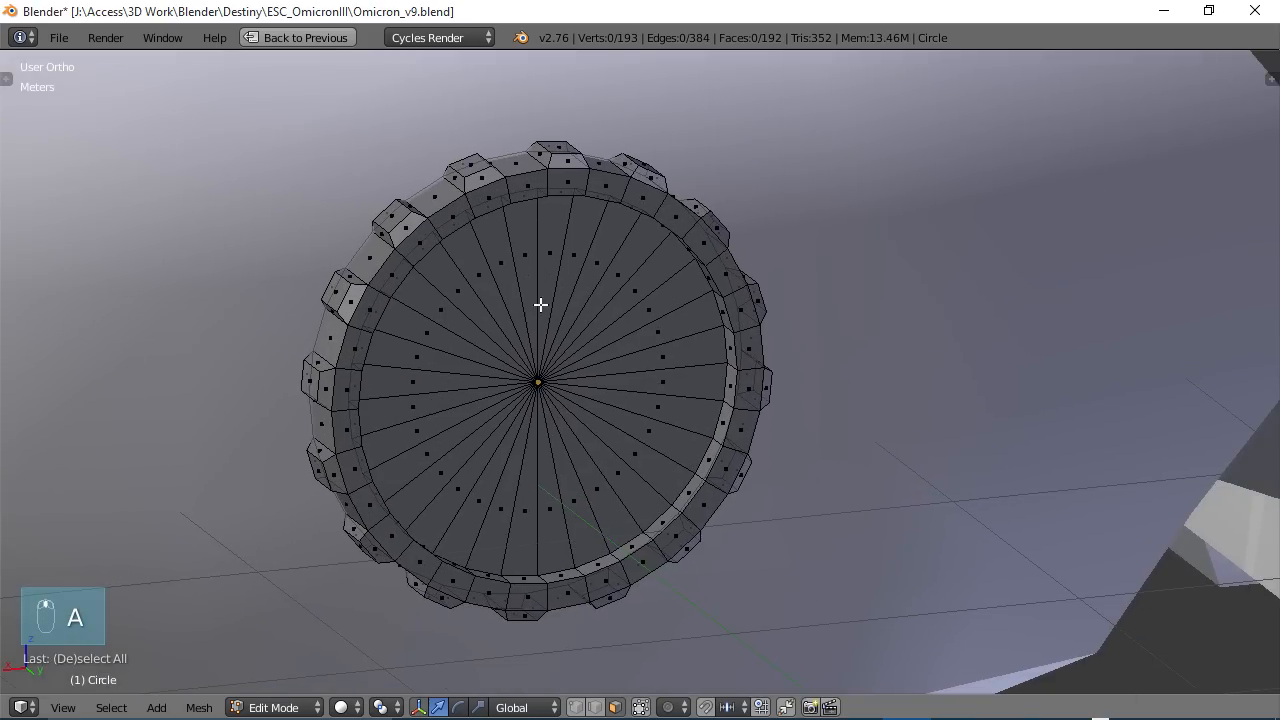
middle_drag(540, 304, 619, 270)
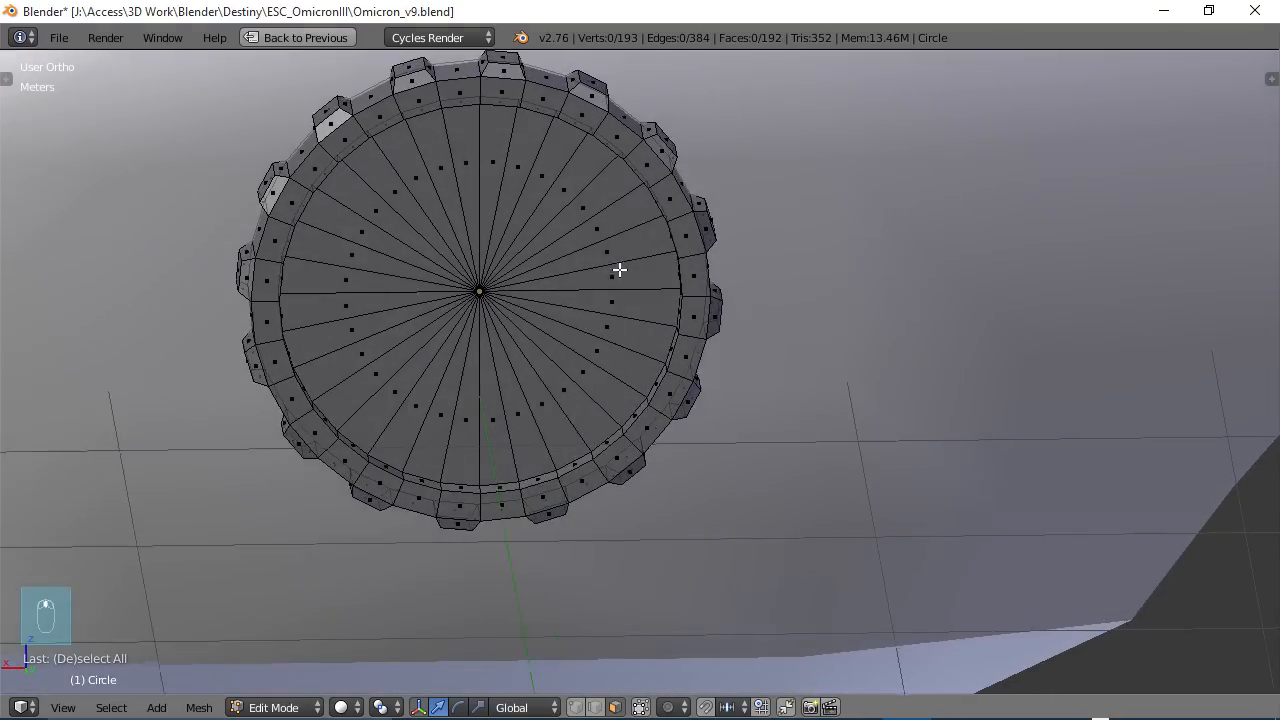
scroll(617, 272, down, 3)
middle_drag(582, 329, 540, 325)
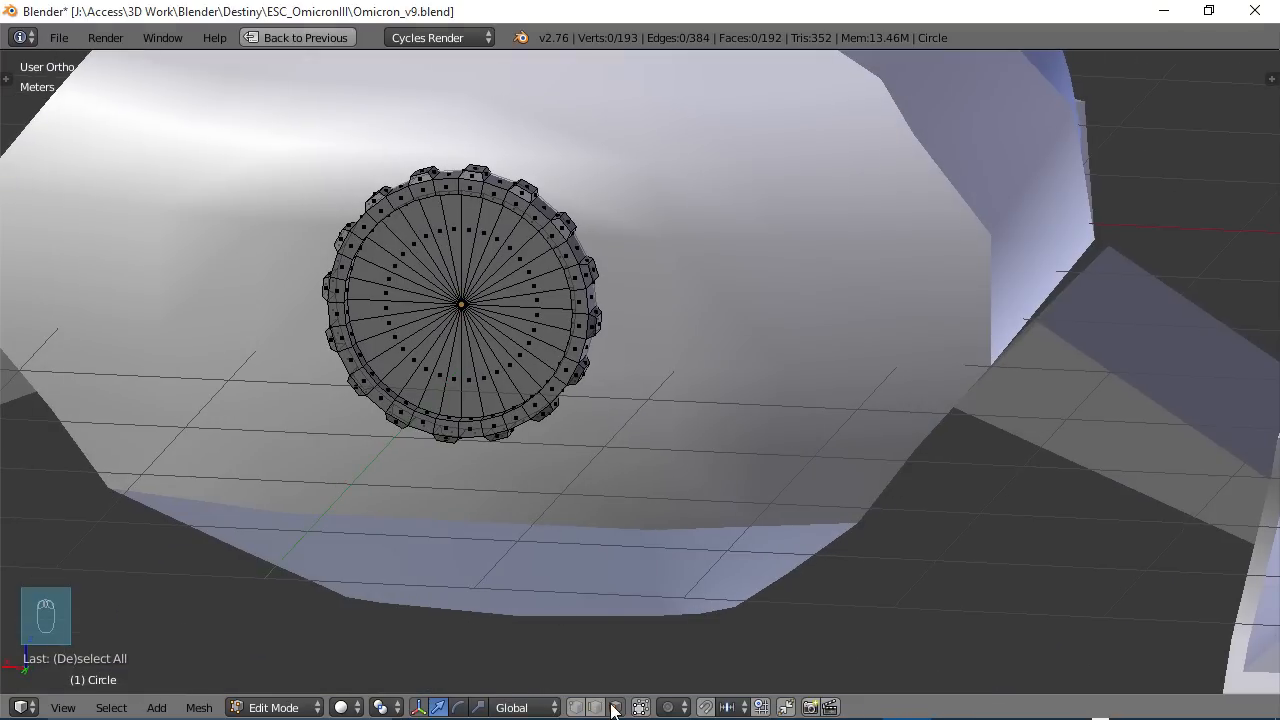
right_click(445, 374)
key(c)
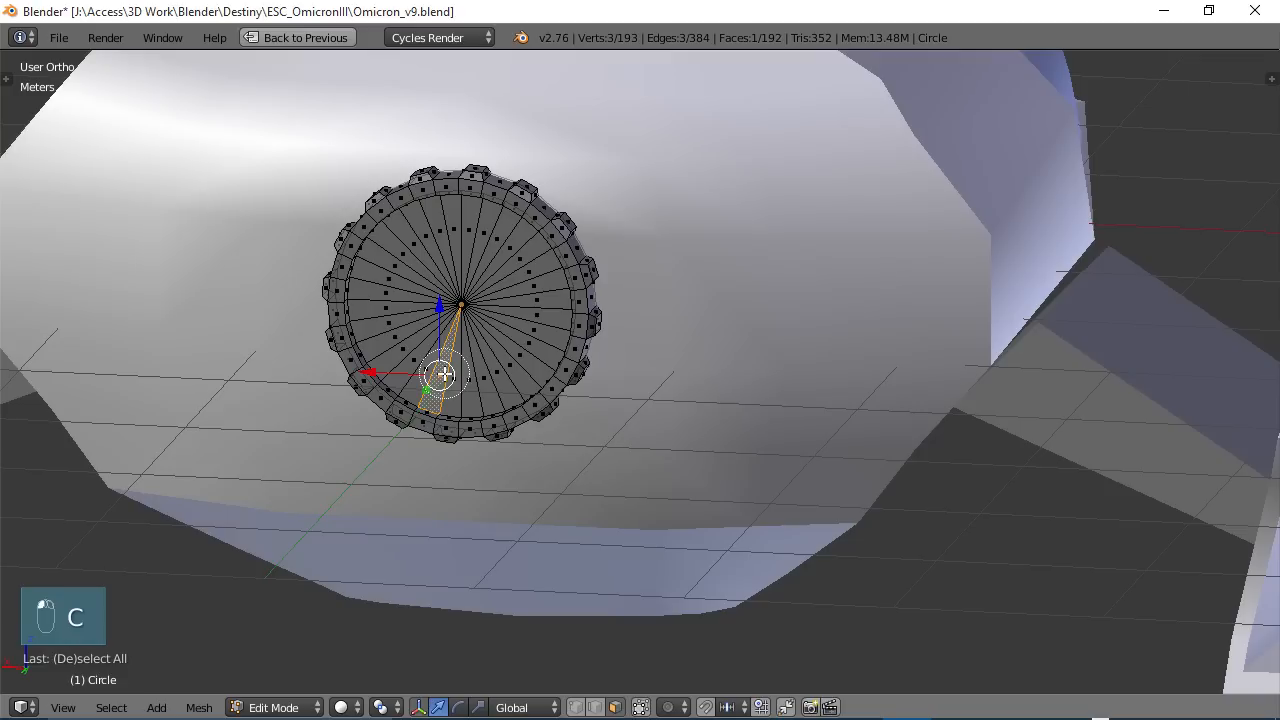
mouse_move(445, 374)
mouse_down()
mouse_move(420, 345)
mouse_move(423, 263)
mouse_move(517, 287)
mouse_move(531, 323)
mouse_move(494, 371)
mouse_move(461, 378)
mouse_up()
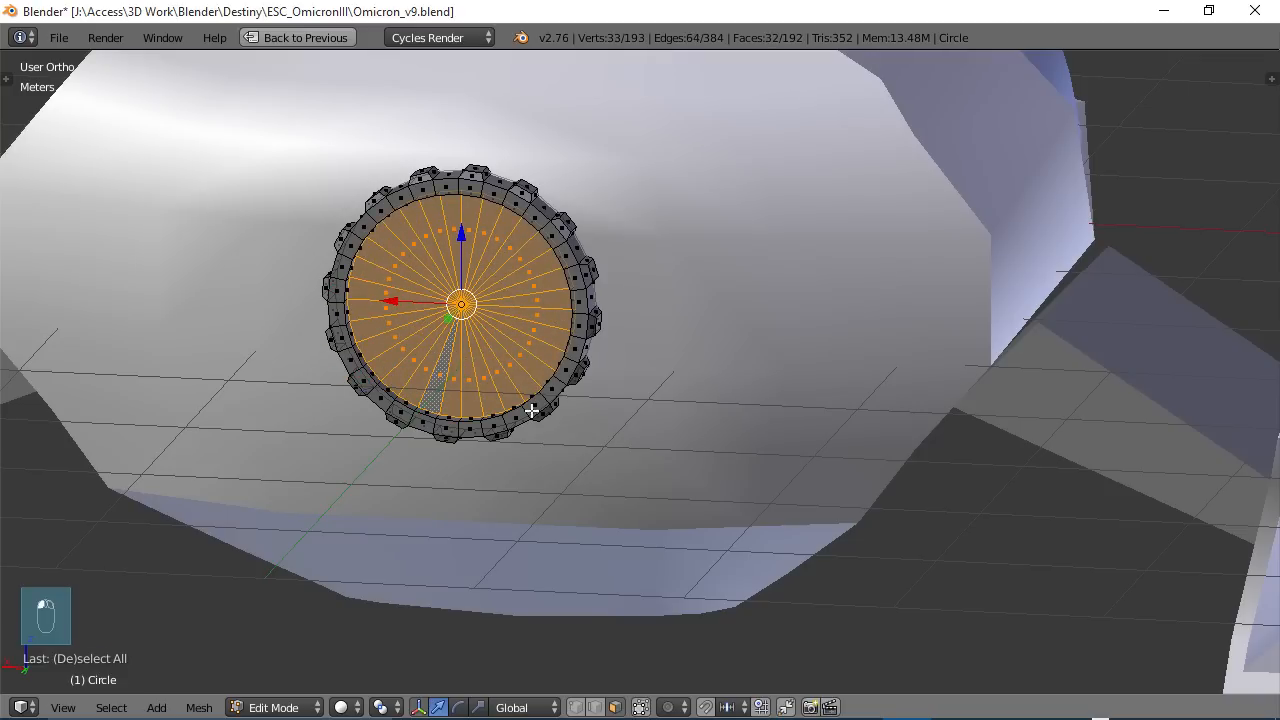
- Extrude the disc's inner faces in place and scale them inward by about 0.91
scroll(534, 417, down, 2)
scroll(534, 409, up, 4)
shift+middle_drag(534, 409, 594, 434)
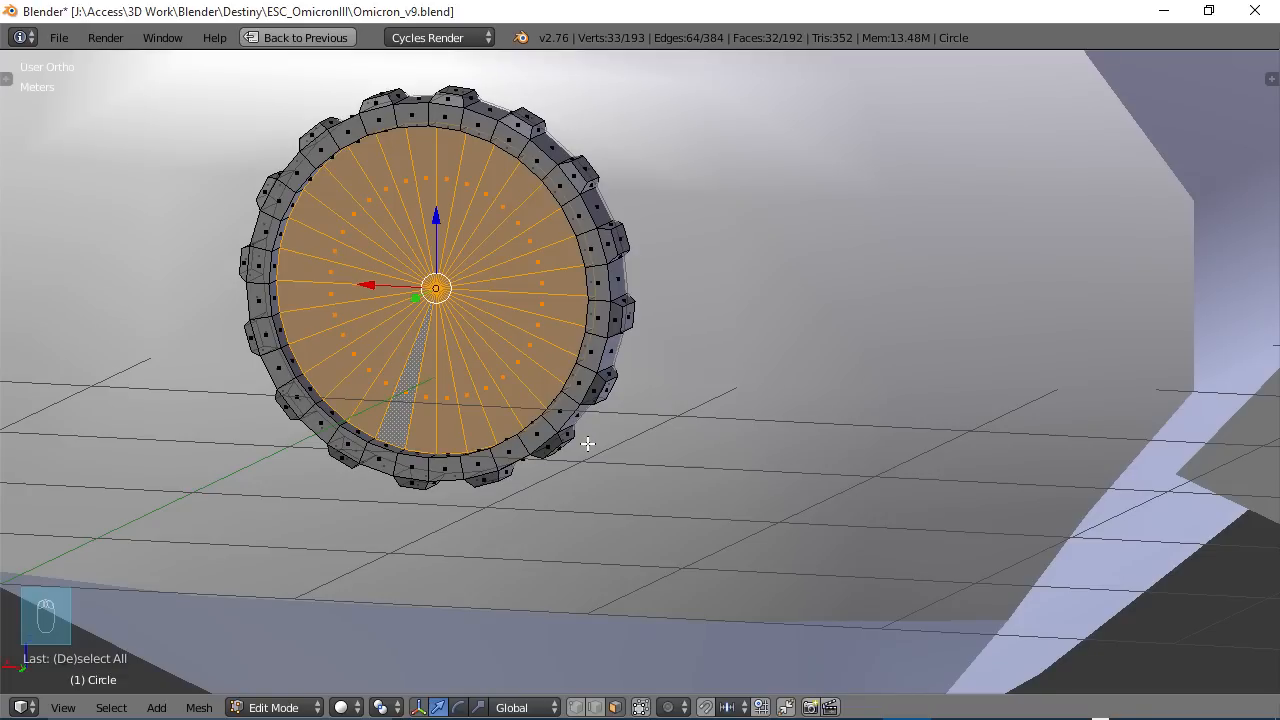
key(e)
key(s)
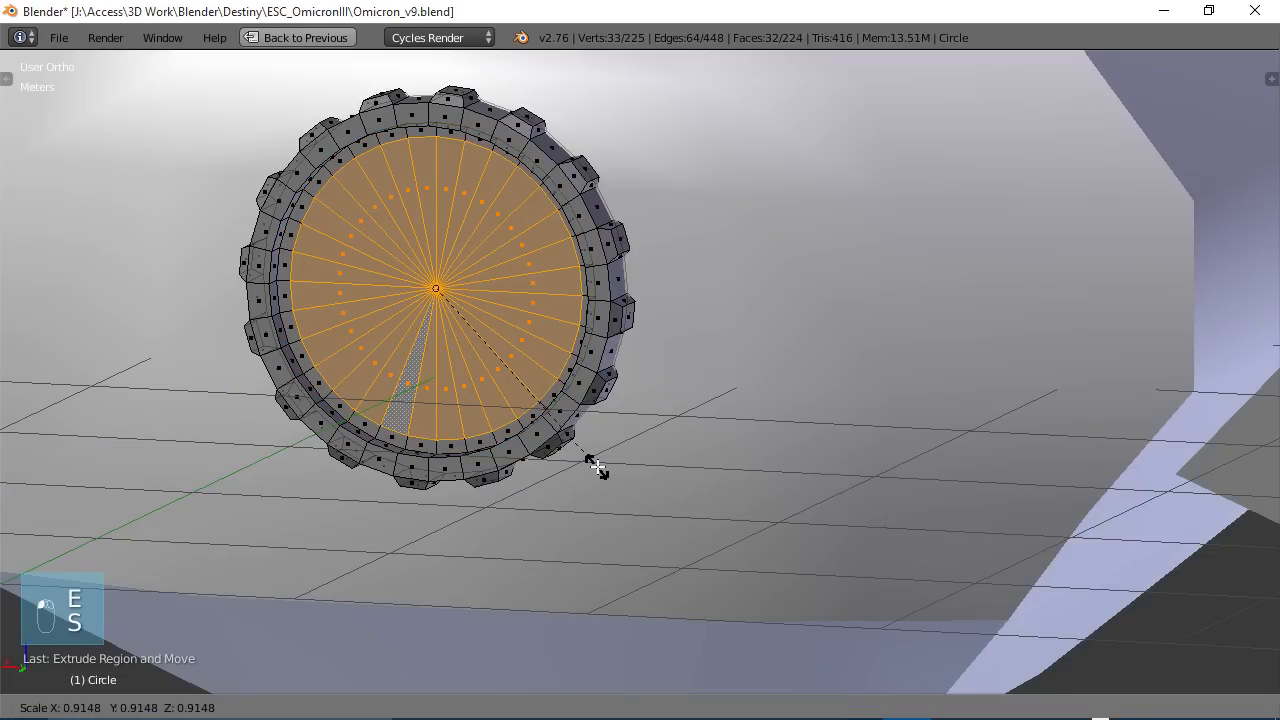
click(597, 467)
- Extrude the disc's inner faces about 6.7 cm along their normal, then extrude them again in place and scale them slightly inward
middle_drag(597, 467, 634, 508)
key(e)
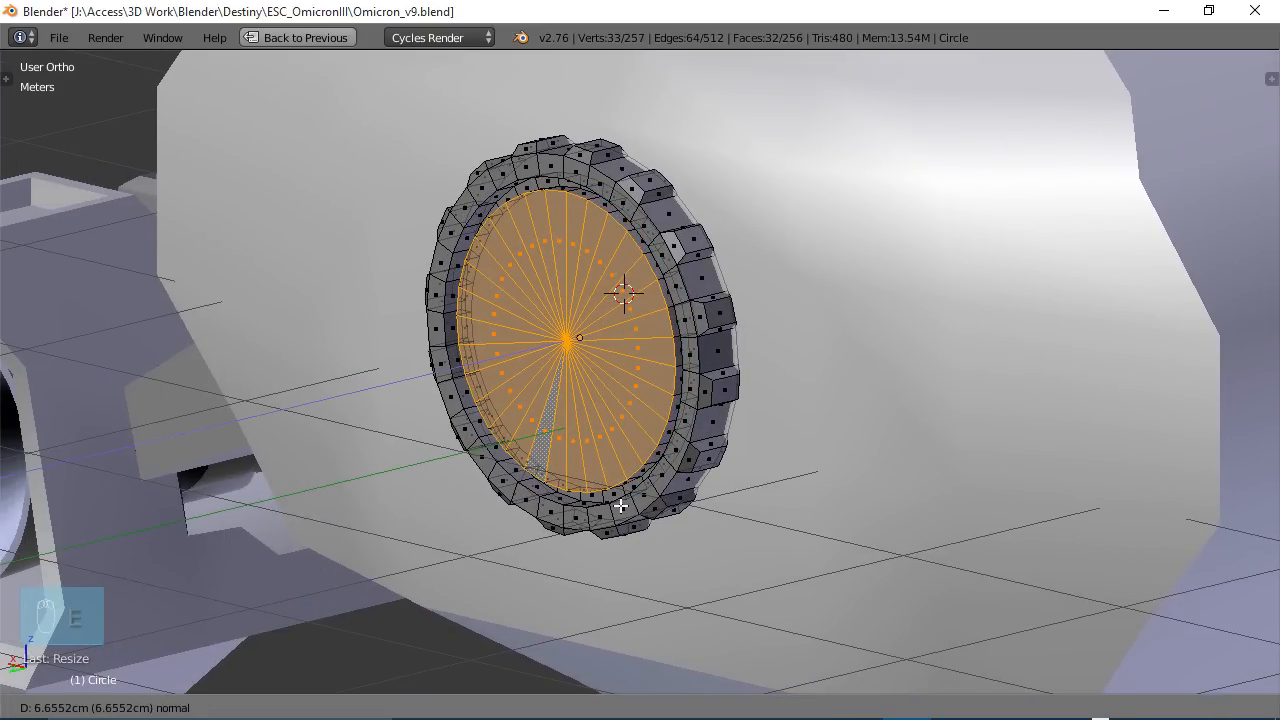
click(616, 507)
key(e)
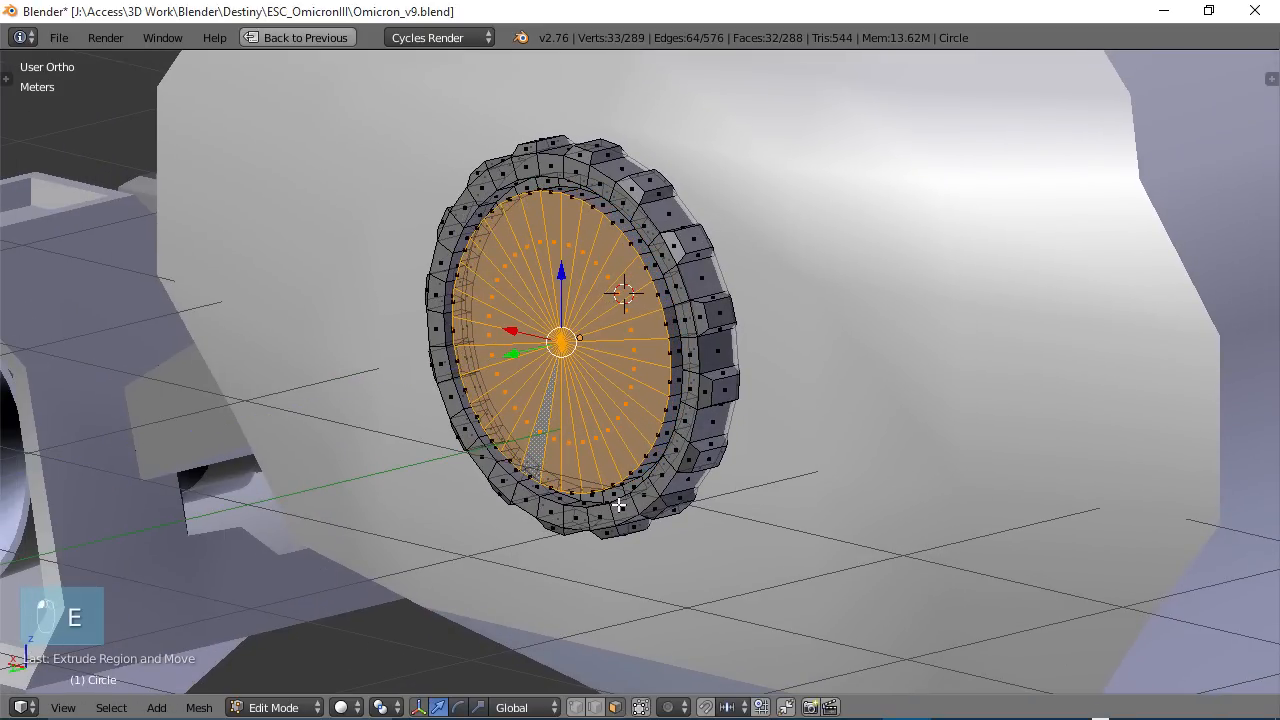
key(s)
click(662, 519)
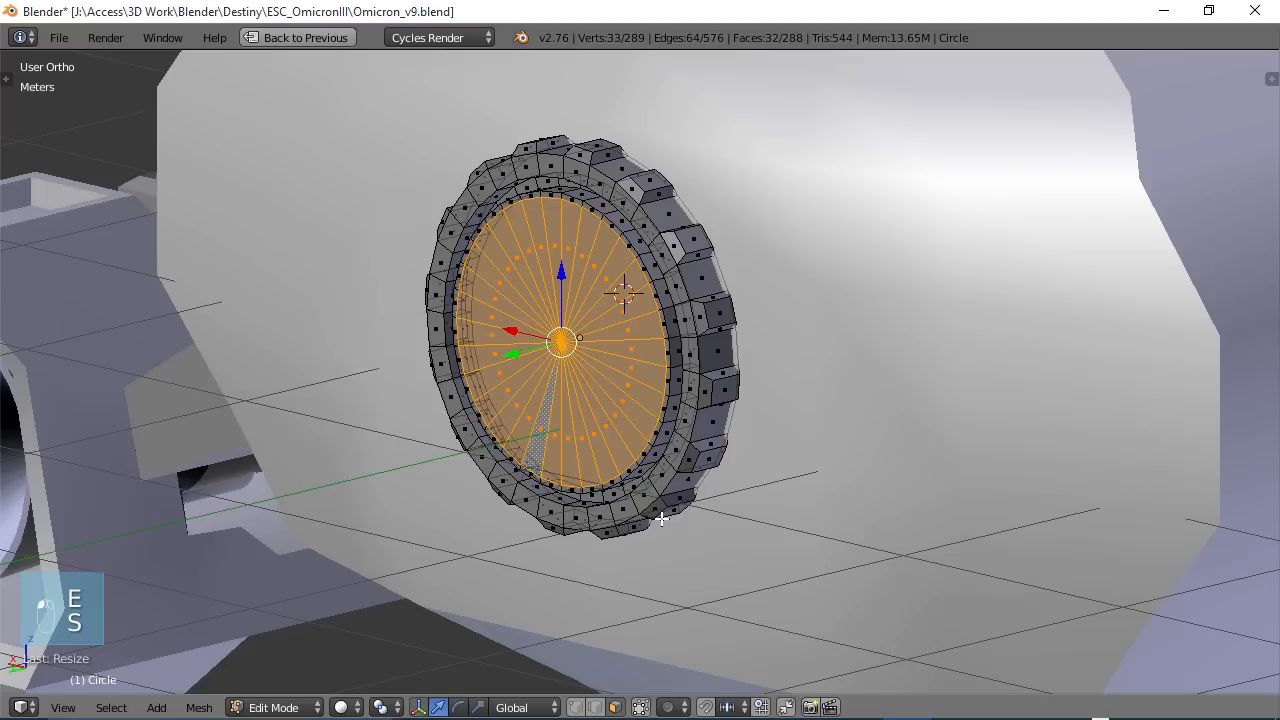
- Extrude the disc's inner faces about 6 cm back against their normal and return to Object Mode
key(e)
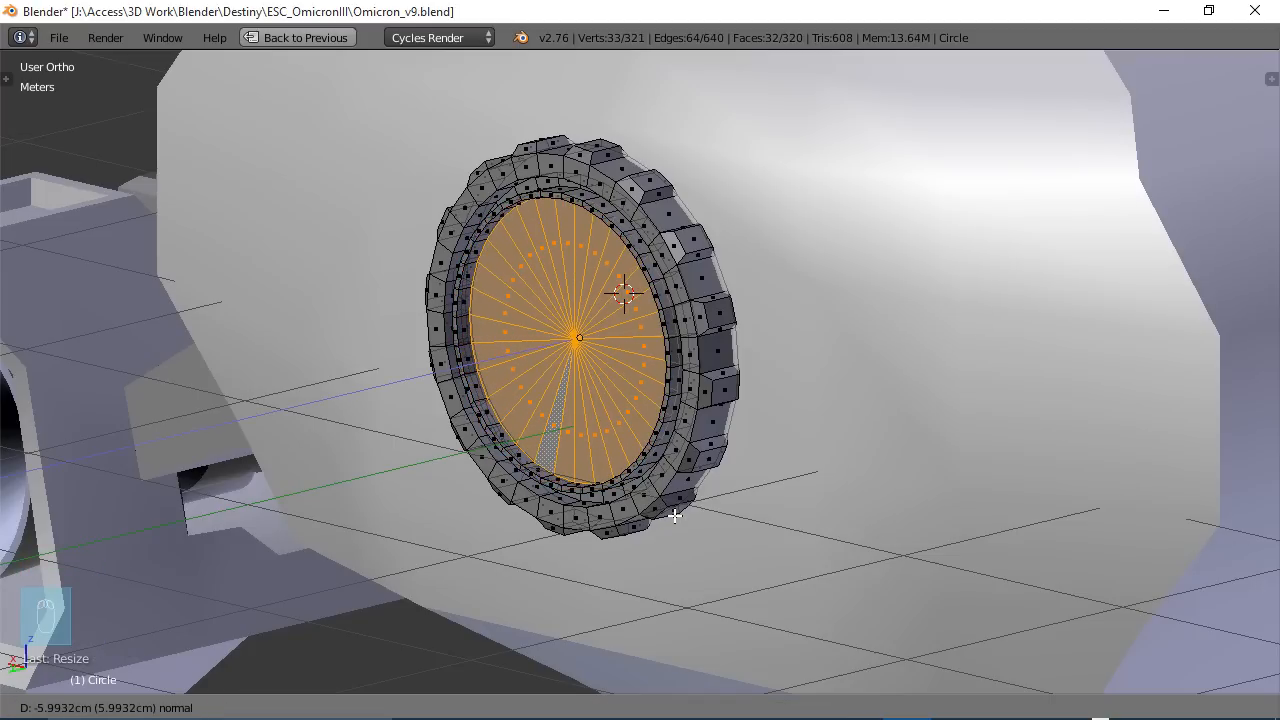
click(676, 513)
scroll(646, 503, down, 4)
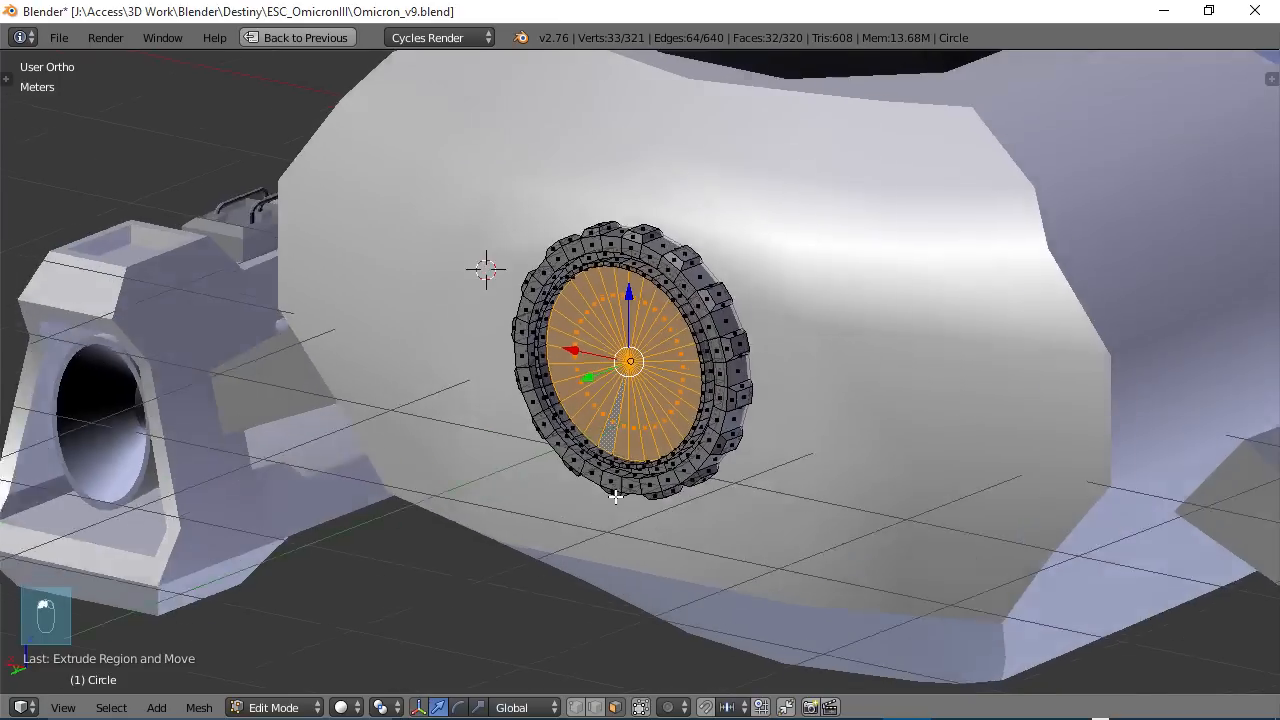
key(Tab)
middle_drag(657, 487, 730, 278)
key(Tab)
key(Tab)
- Parent the hatch wheel's three spokes and hub to its outer ring with the Object option
right_click(830, 193)
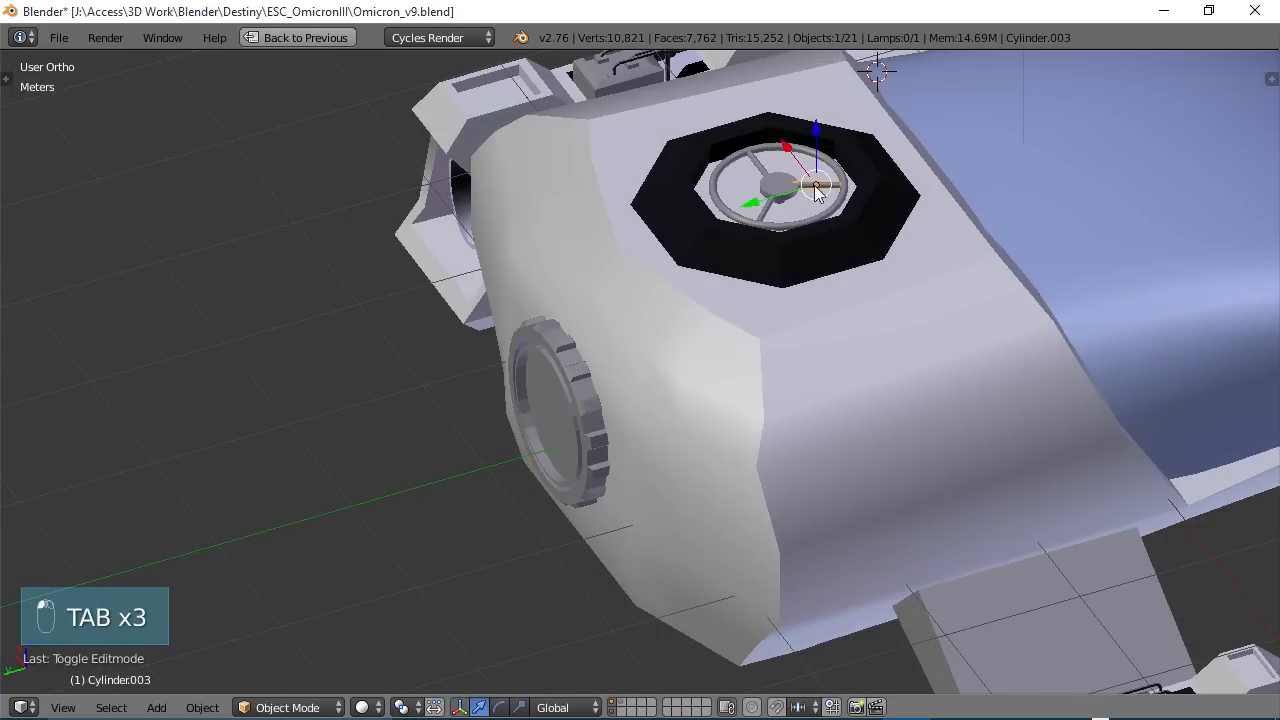
click(767, 155)
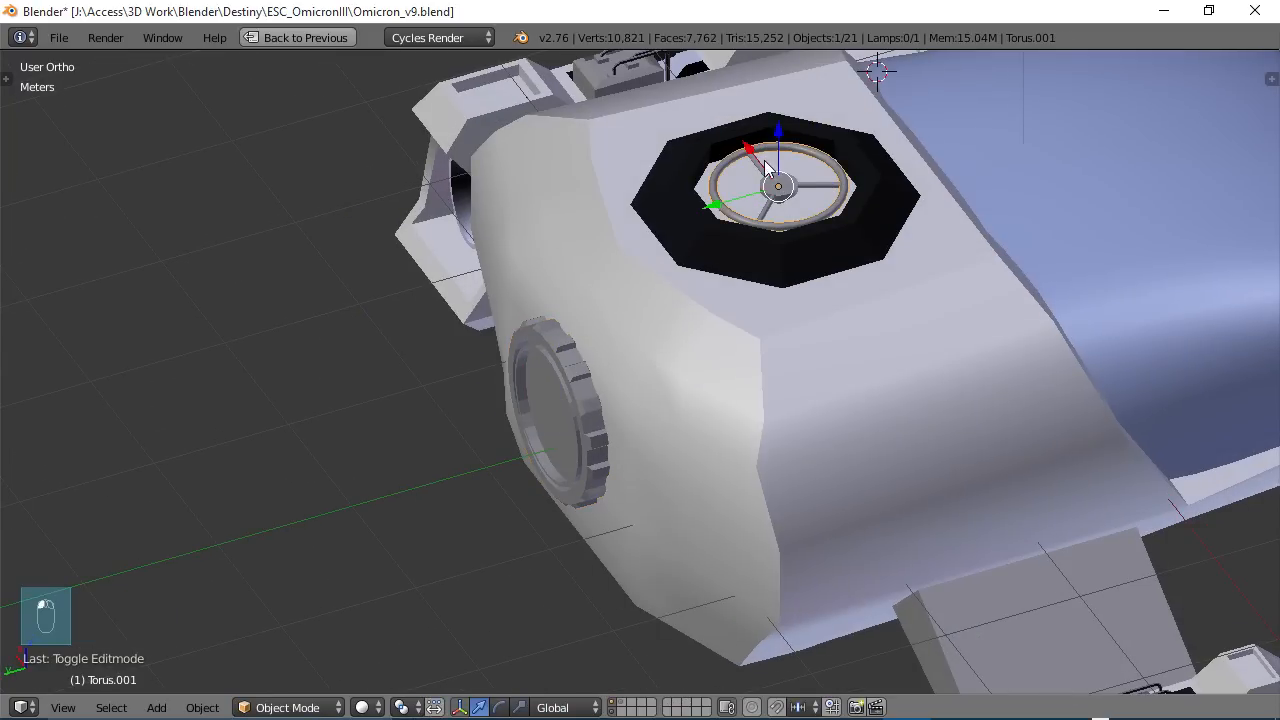
shift+click(812, 188)
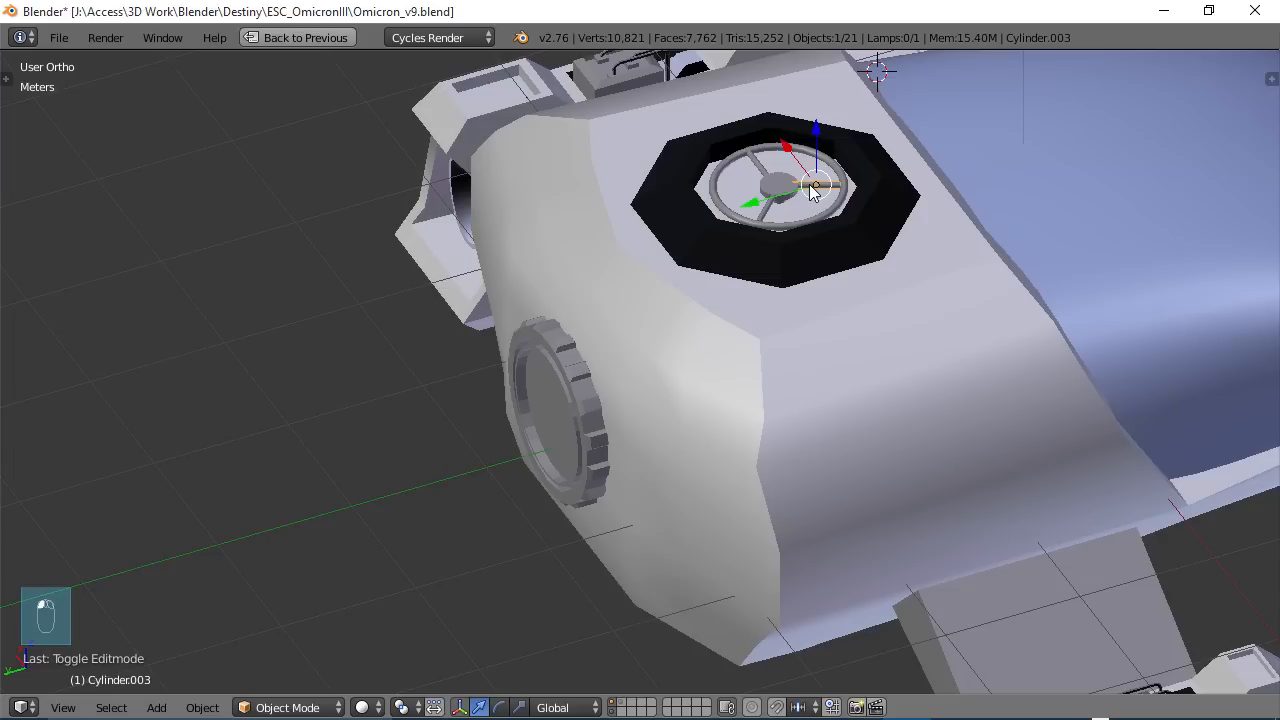
shift+click(764, 206)
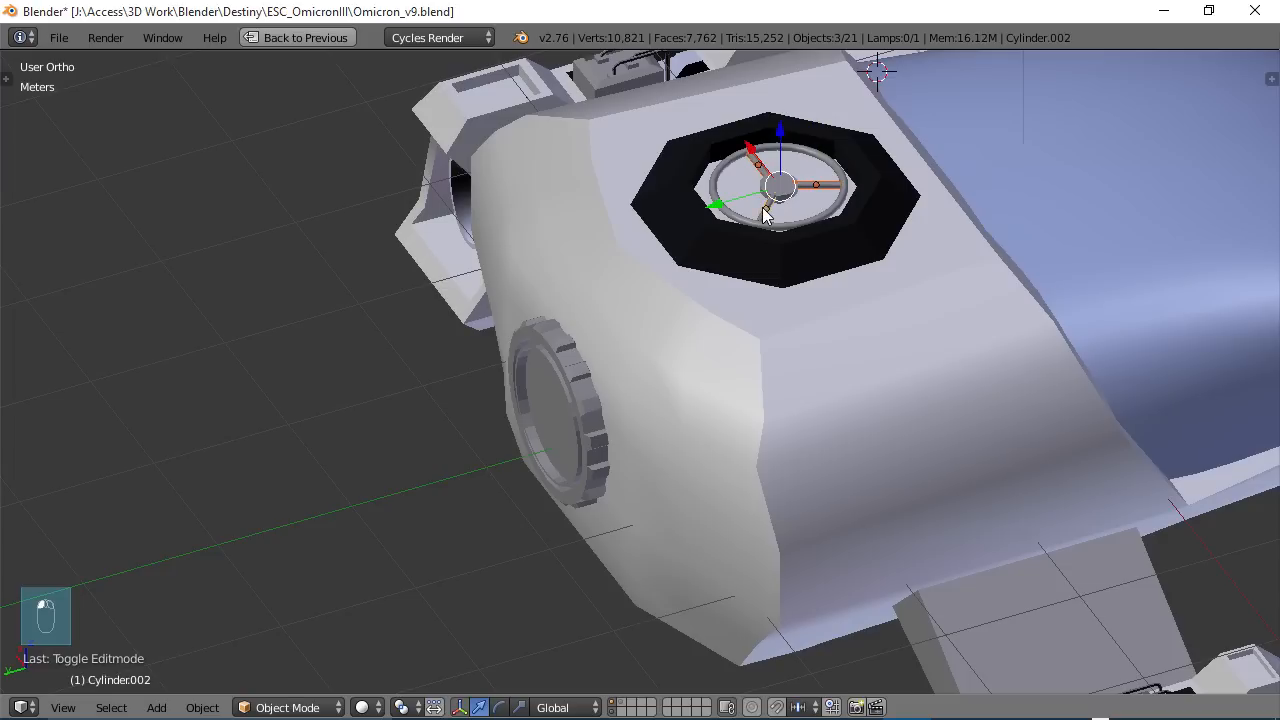
shift+click(777, 180)
mouse_move(787, 211)
middle_down()
mouse_move(753, 213)
mouse_move(526, 650)
middle_up()
scroll(757, 212, up, 8)
shift+middle_drag(797, 274, 645, 512)
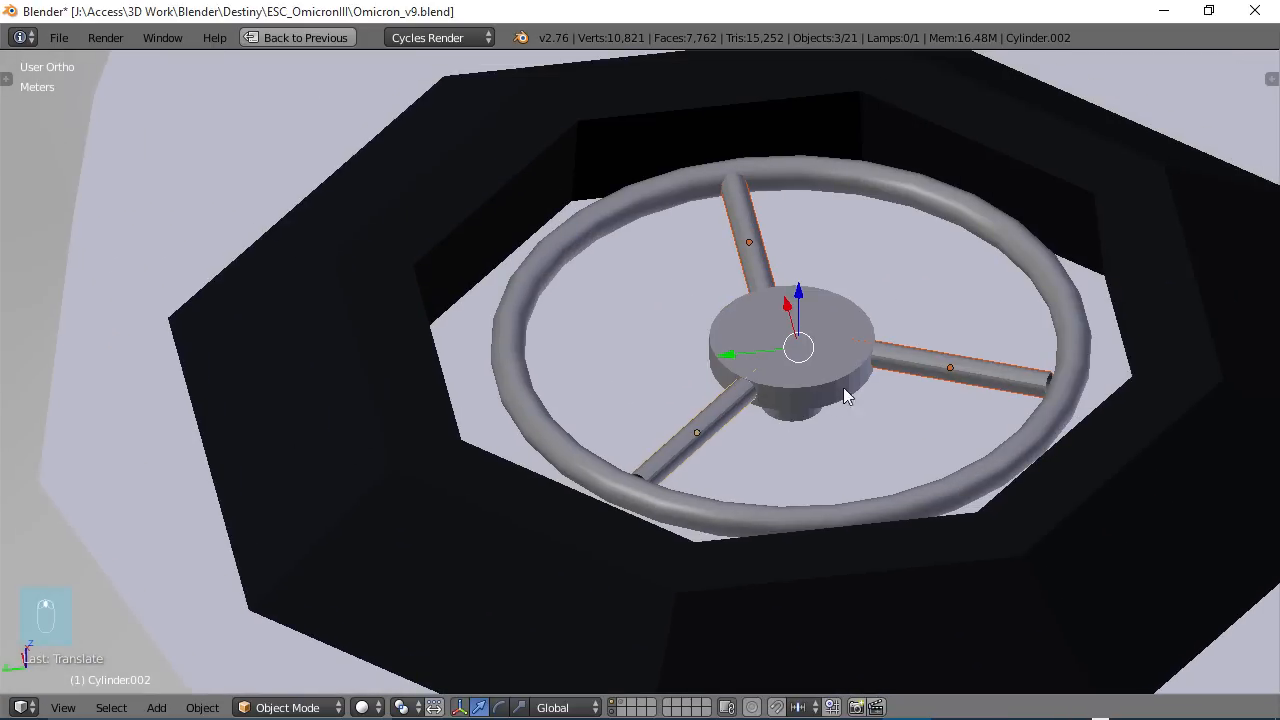
shift+click(855, 367)
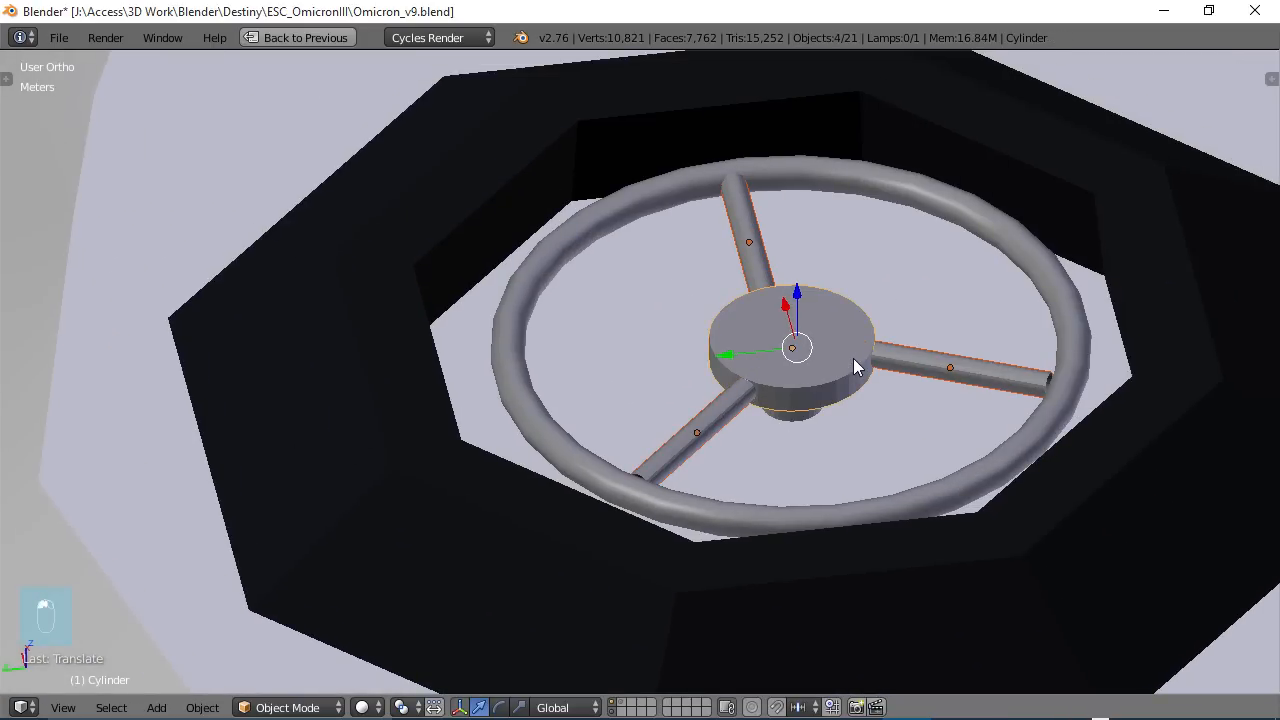
shift+click(593, 218)
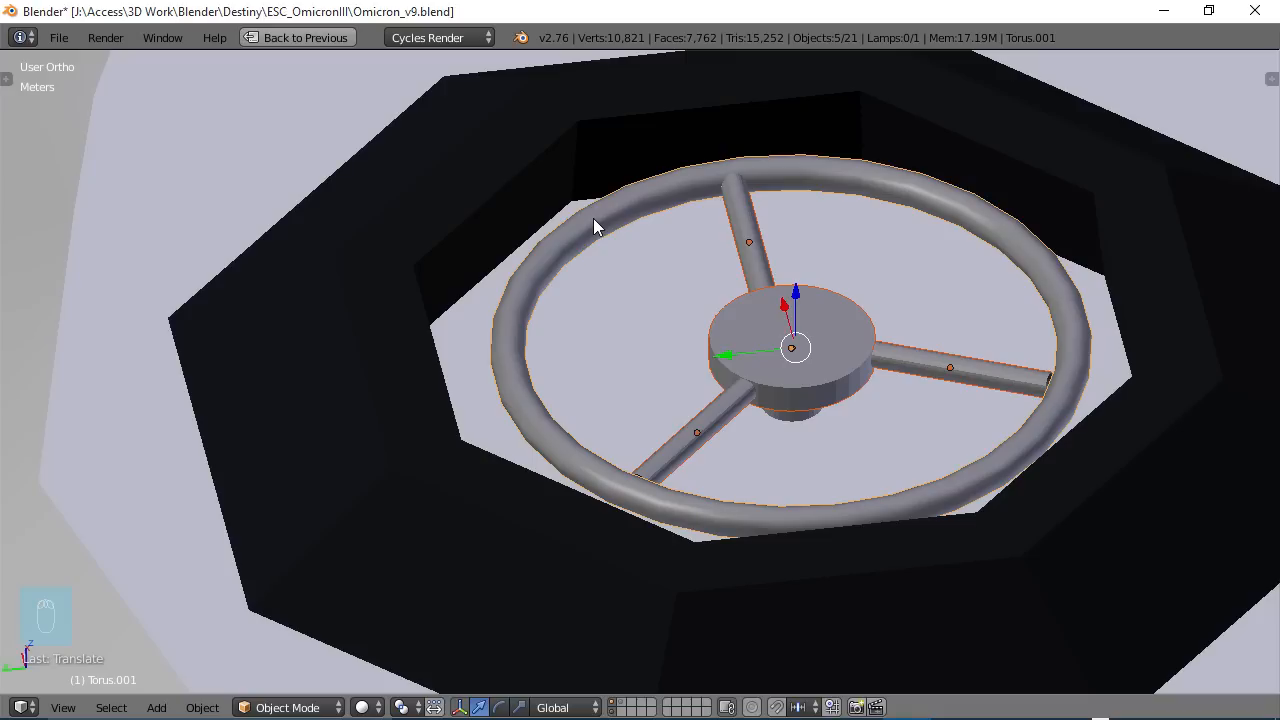
key(ctrl+p)
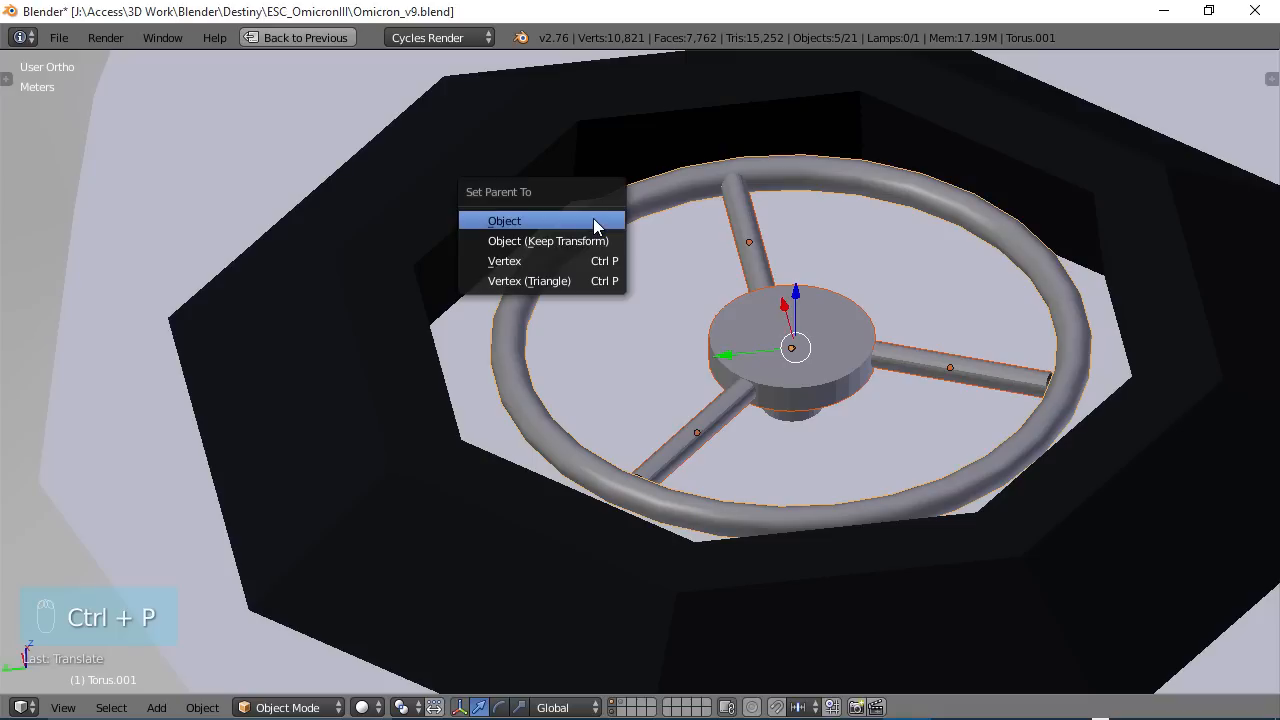
click(508, 222)
scroll(673, 333, down, 3)
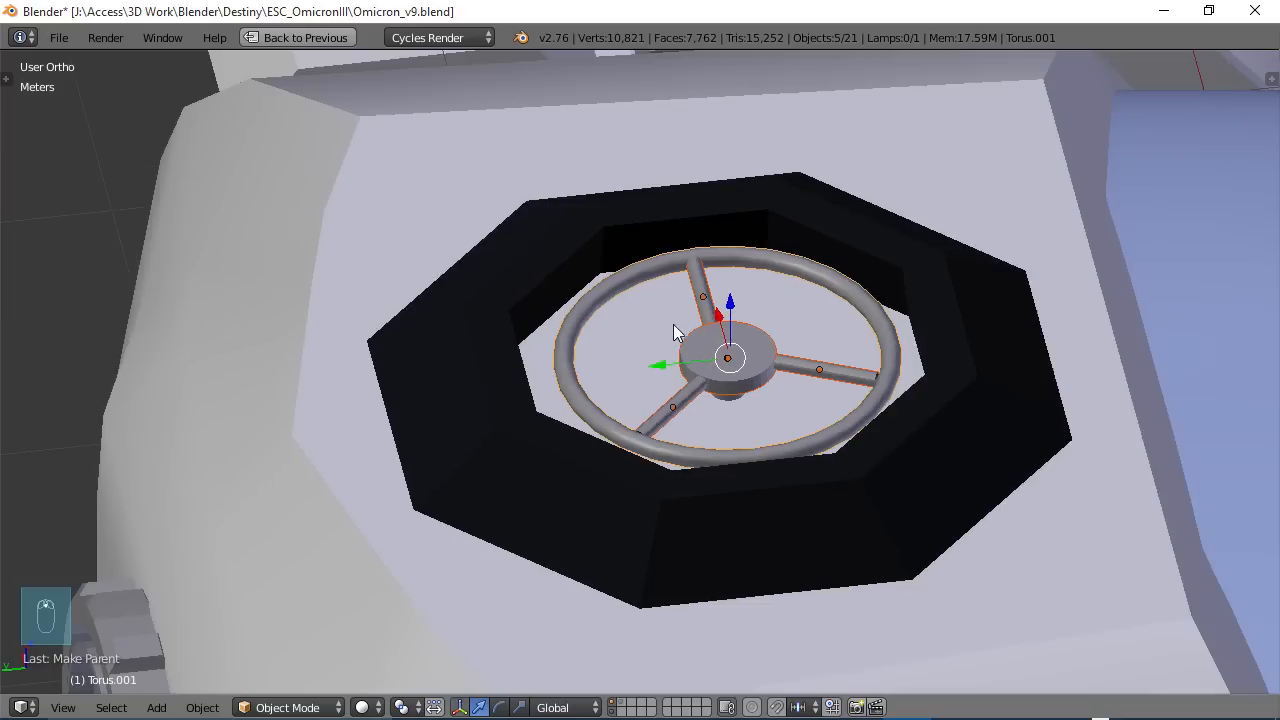
- Test the parenting by moving the hatch wheel's ring alone, and cancel the move
right_click(629, 274)
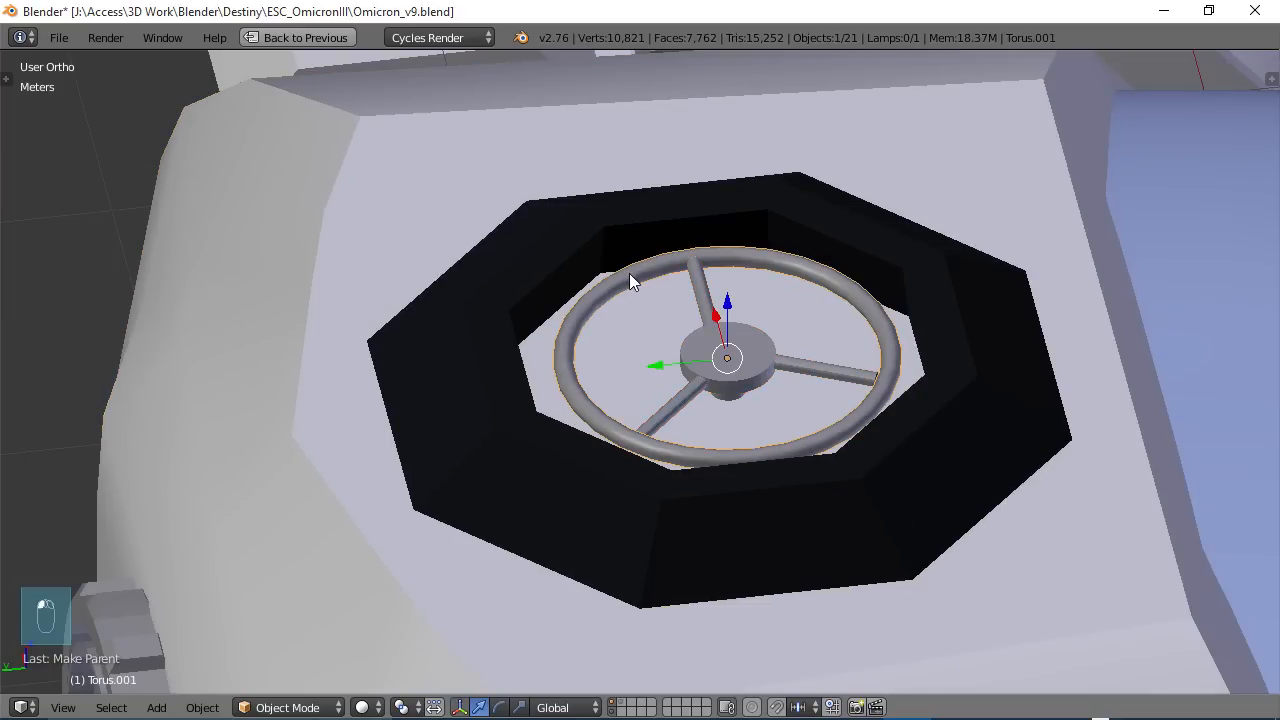
key(g)
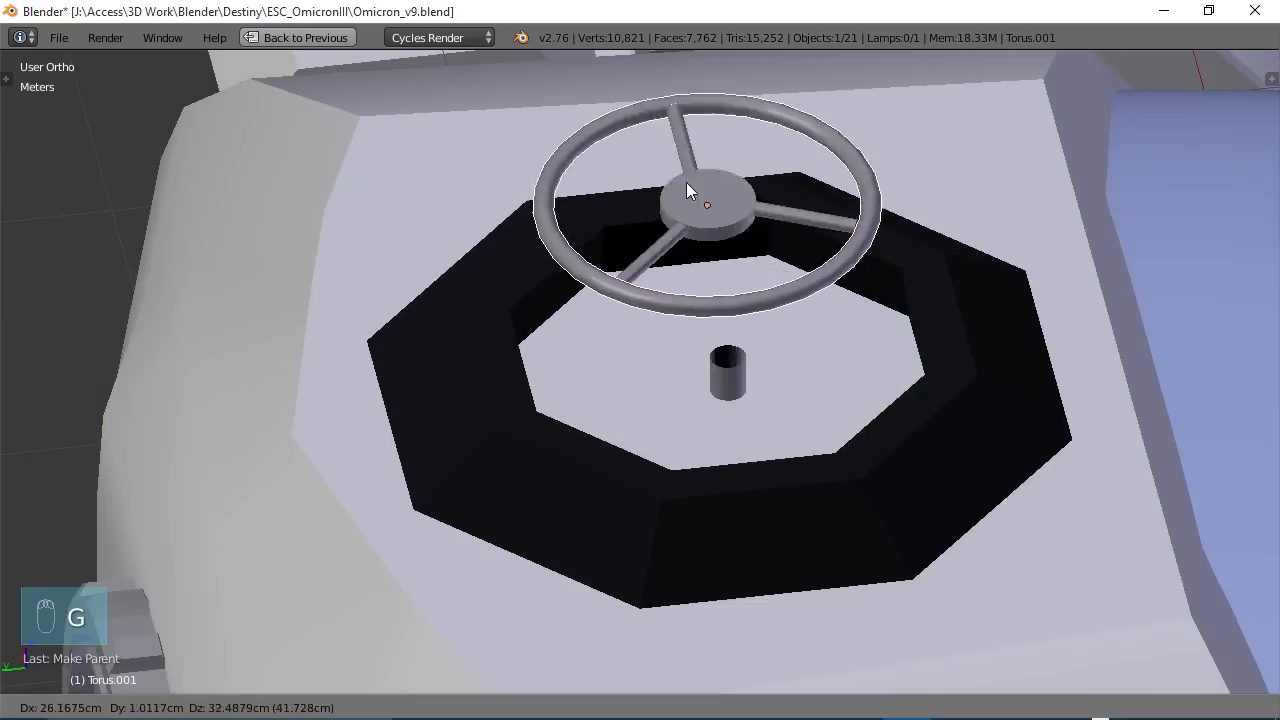
click(743, 380)
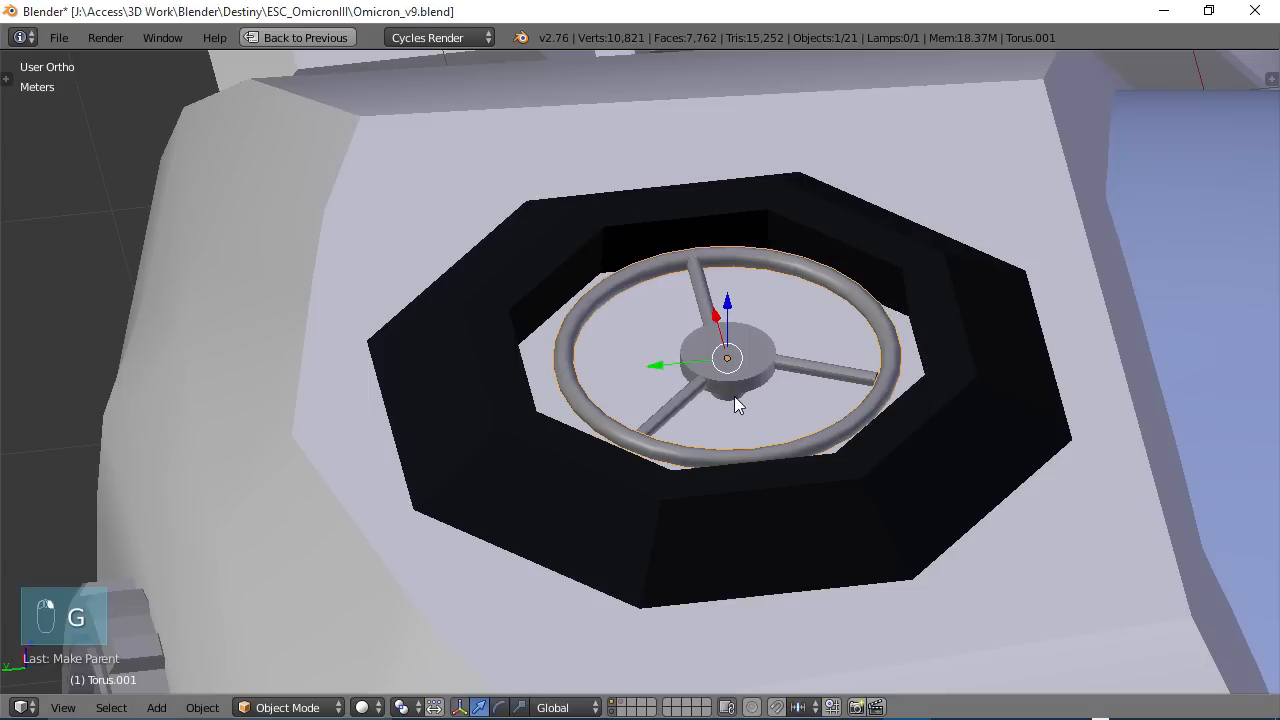
- Parent the small shaft beneath the hatch wheel's hub to the outer ring with the Object option
right_click(732, 392)
middle_drag(734, 396, 732, 378)
scroll(732, 378, up, 1)
scroll(760, 365, up, 2)
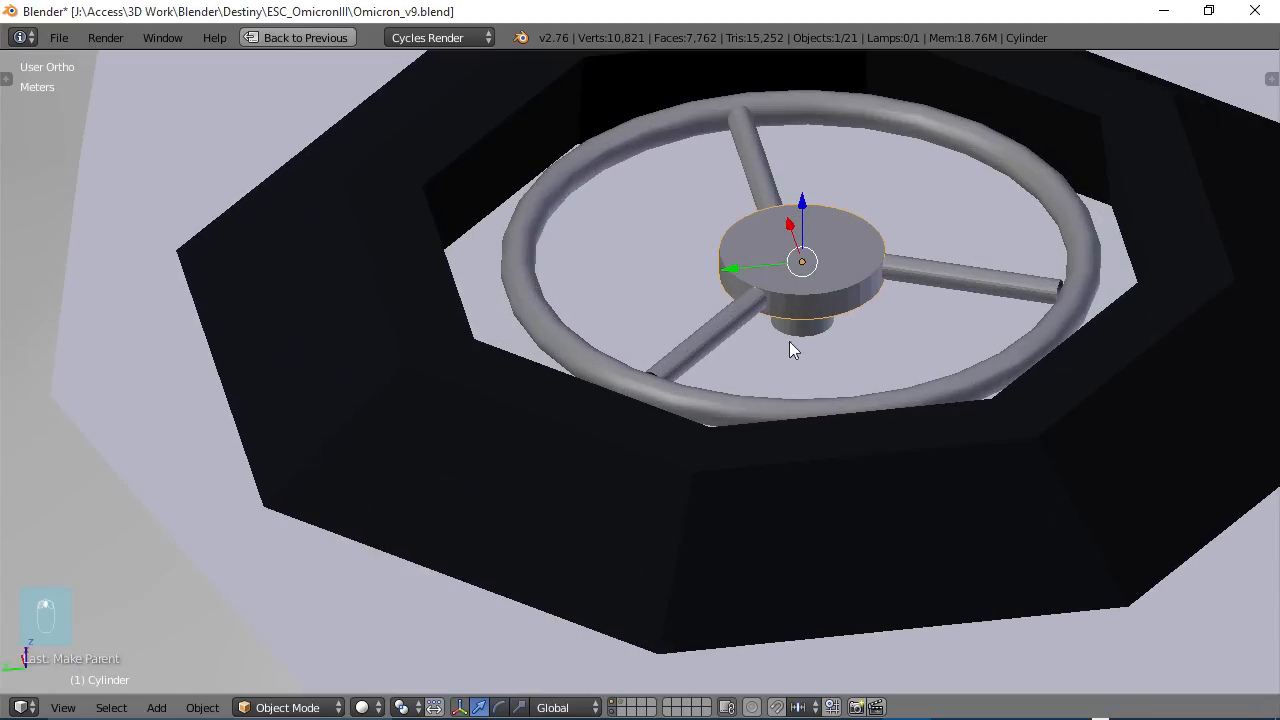
right_click(811, 331)
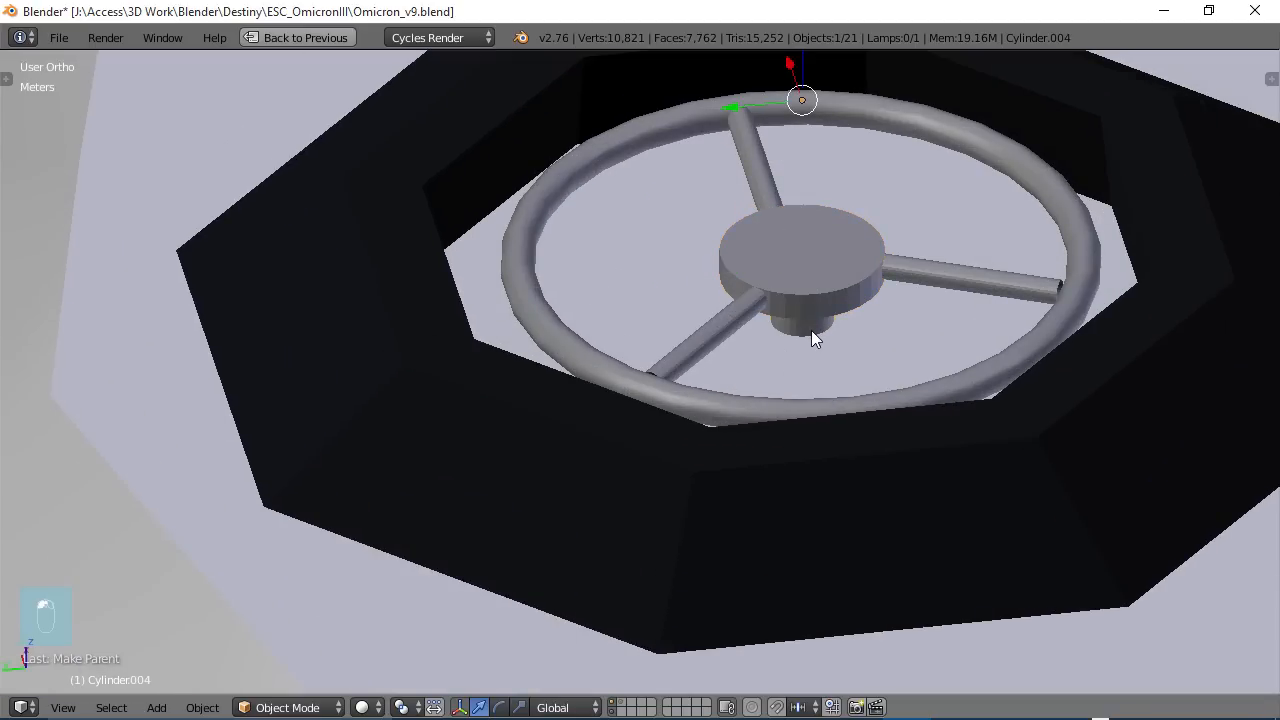
shift+right_click(556, 186)
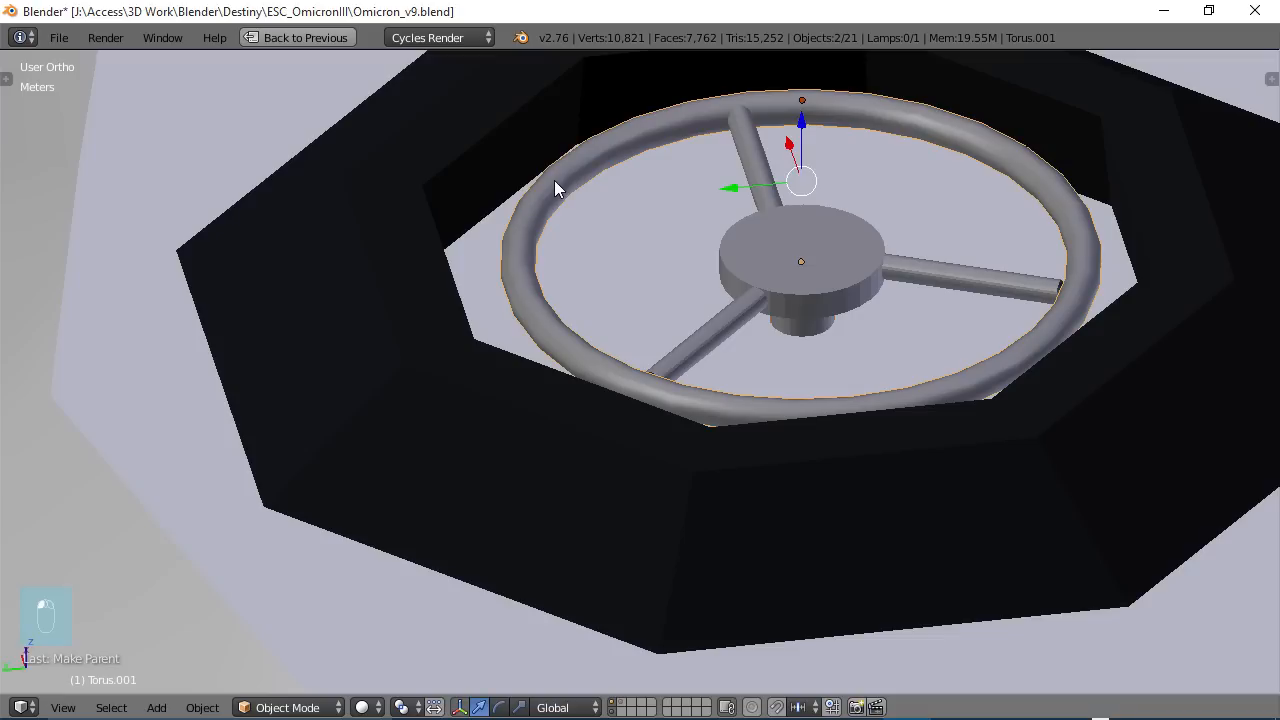
key(ctrl+p)
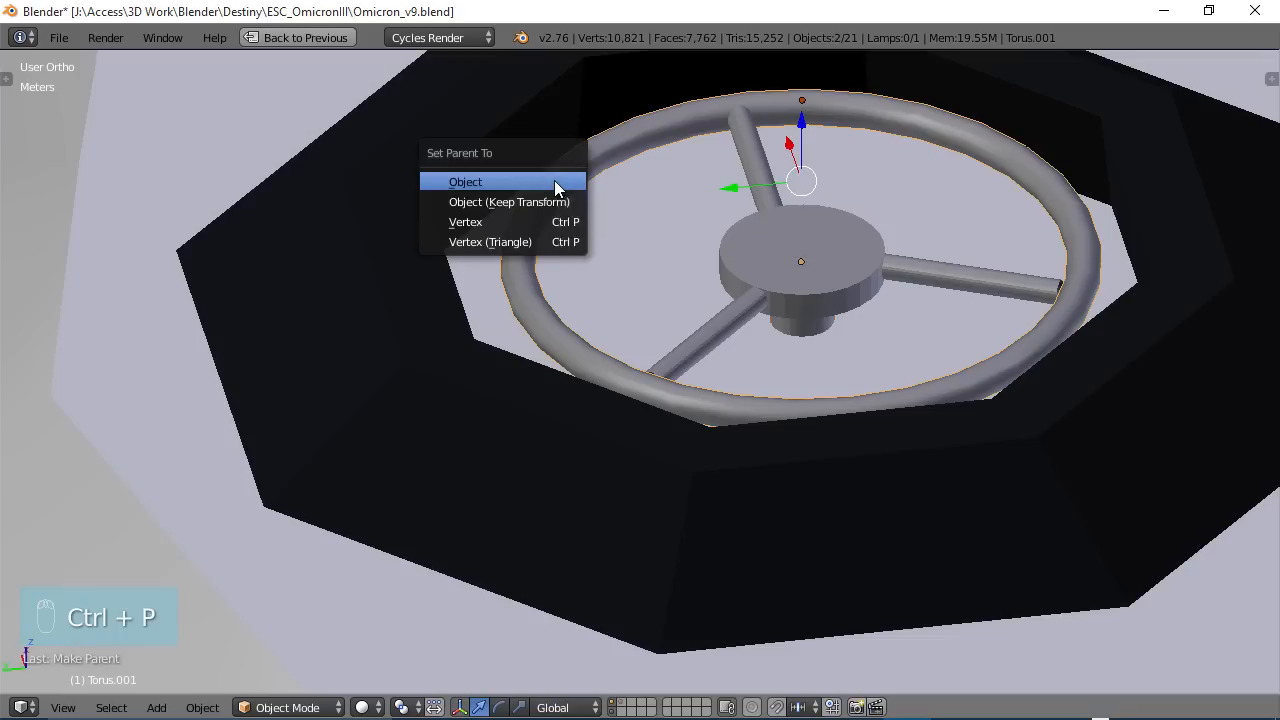
click(557, 187)
- Test-move the hatch wheel with the shaft included in its parenting, and cancel the moves
key(g)
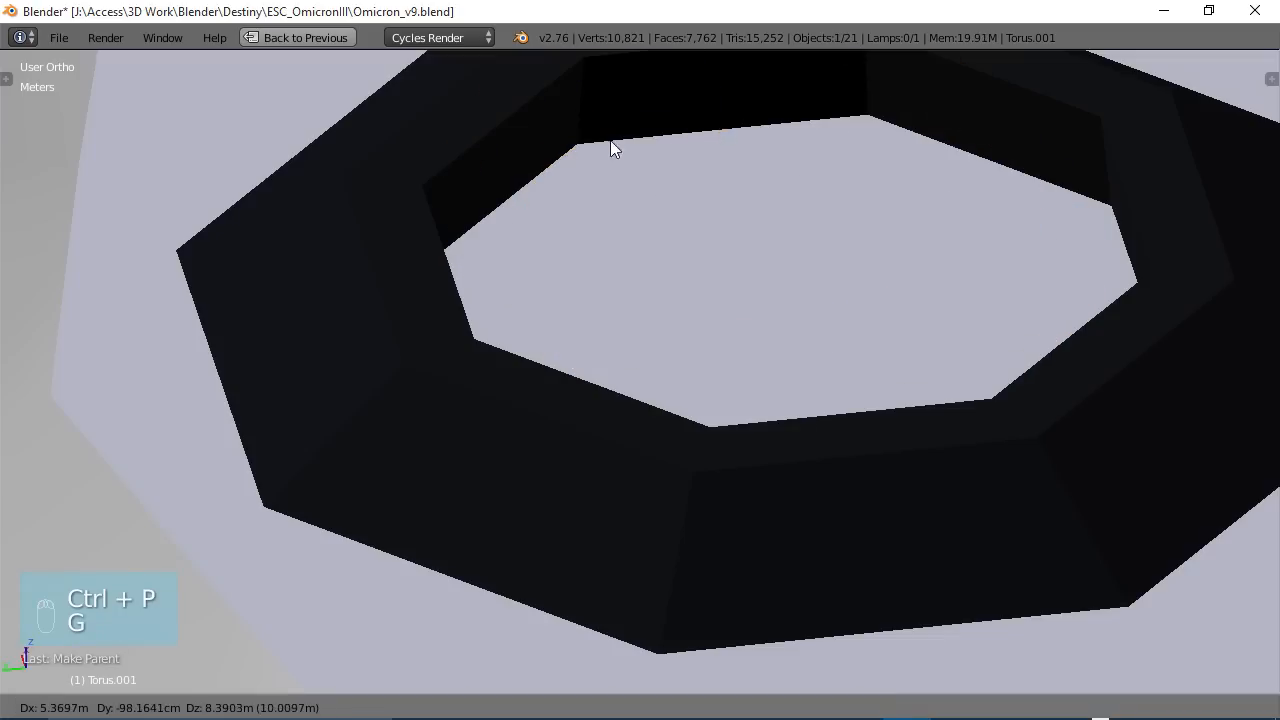
right_click(697, 191)
scroll(699, 191, down, 2)
scroll(699, 191, down, 5)
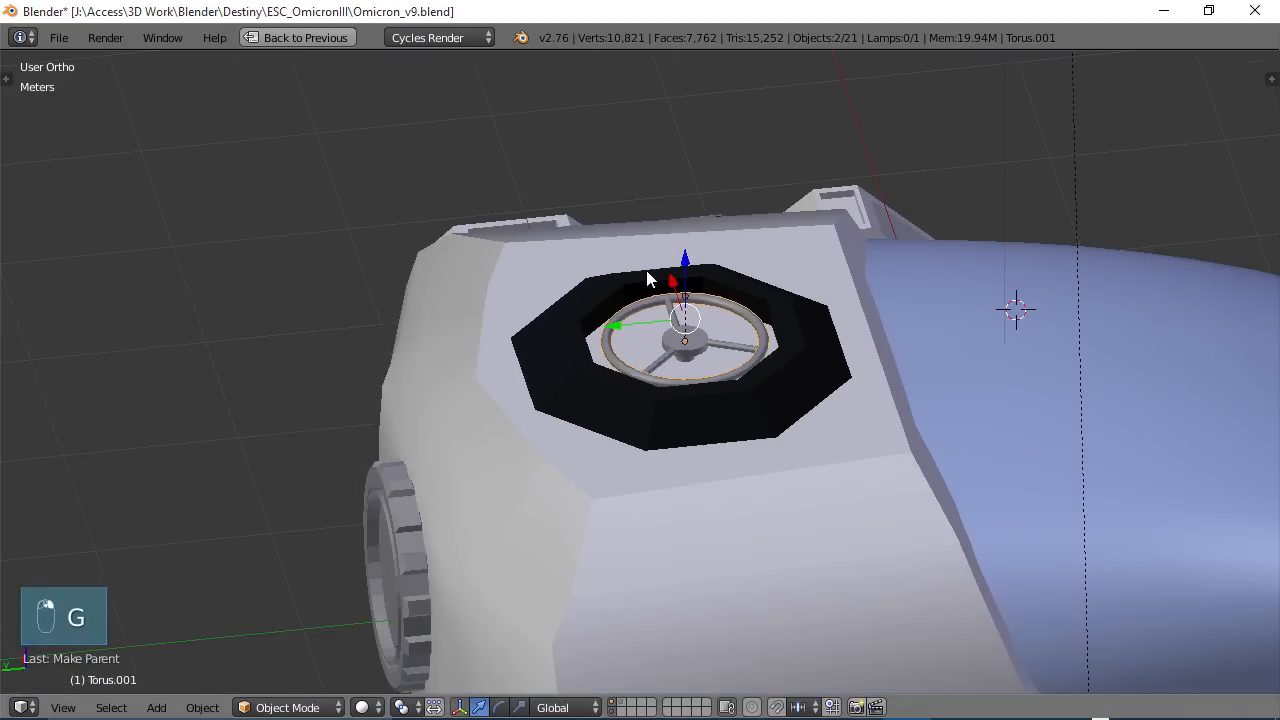
key(g)
right_click(686, 336)
scroll(686, 336, down, 2)
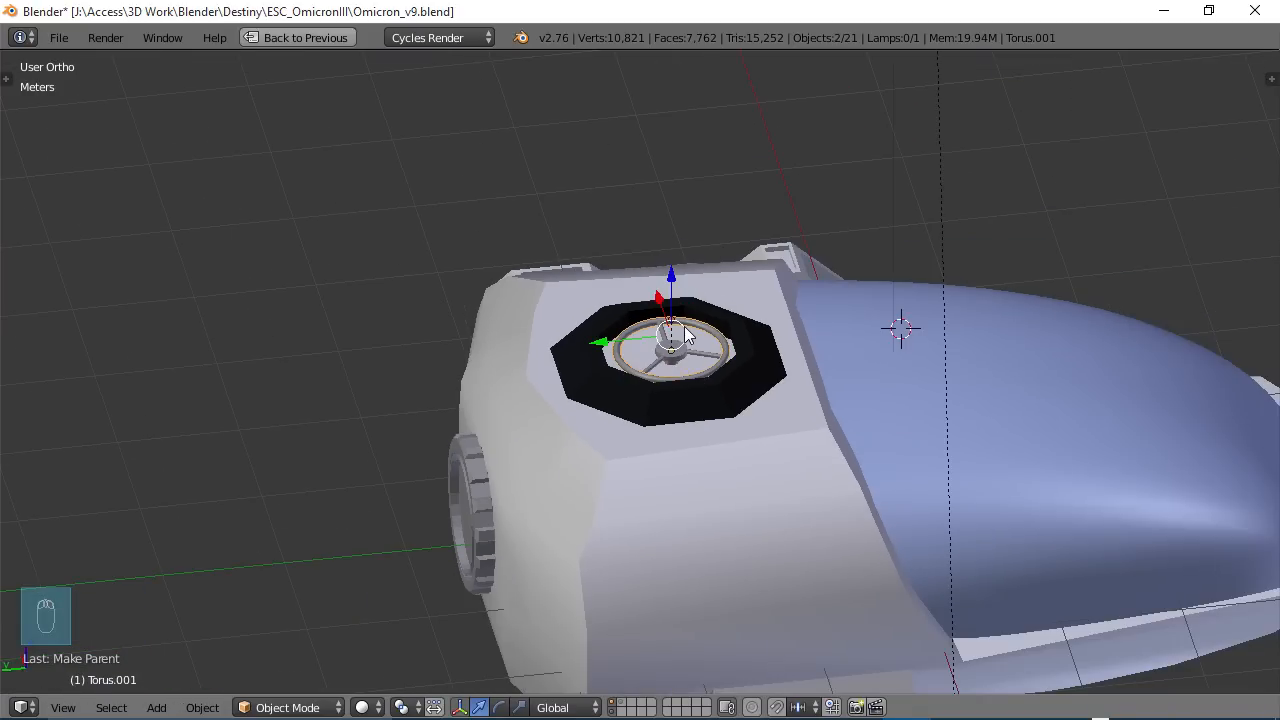
- Try to duplicate the hatch wheel's selected ring and move the copy along Y toward the ship's rear, and undo the duplication
key(shift+d)
click(685, 327)
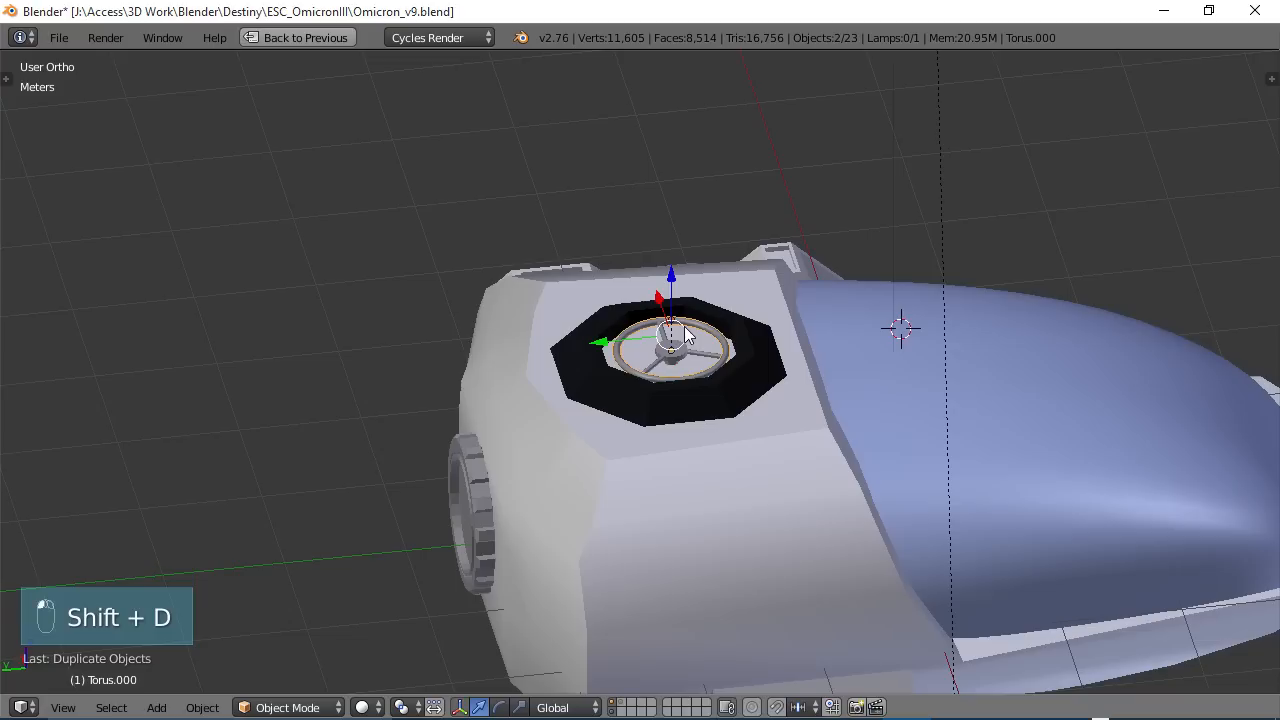
drag(602, 339, 508, 348)
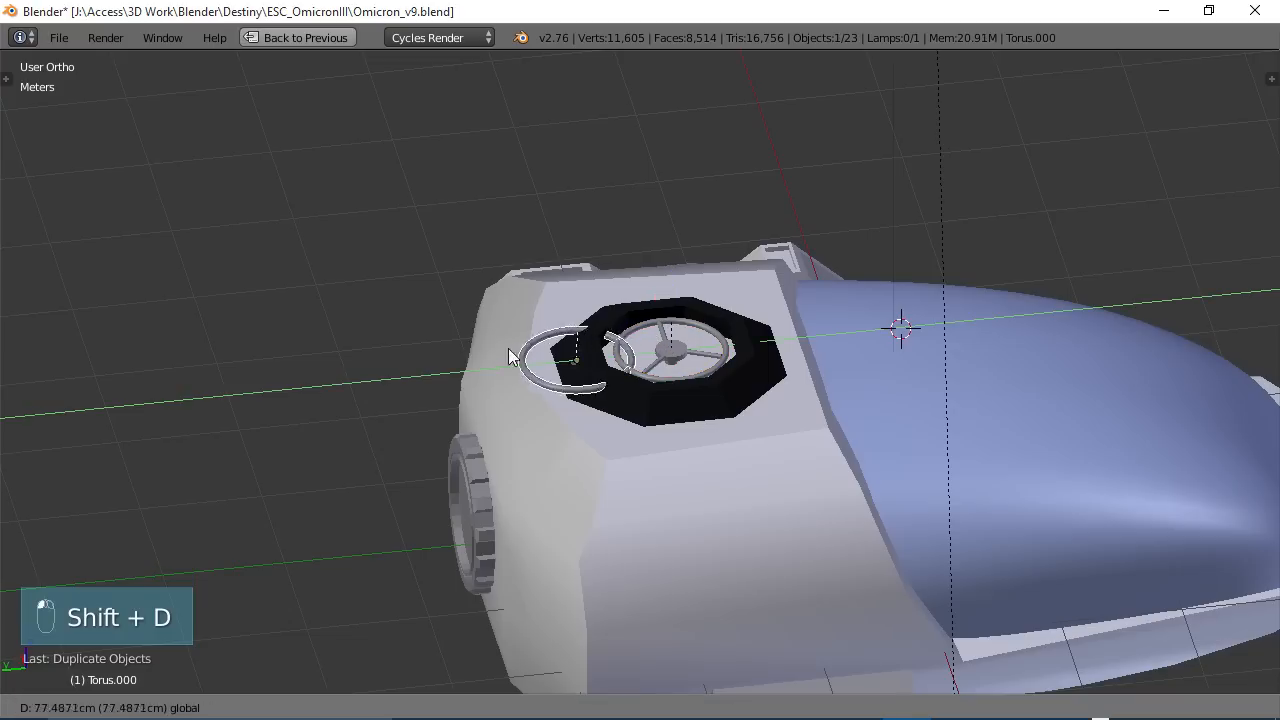
click(371, 364)
key(ctrl+z)
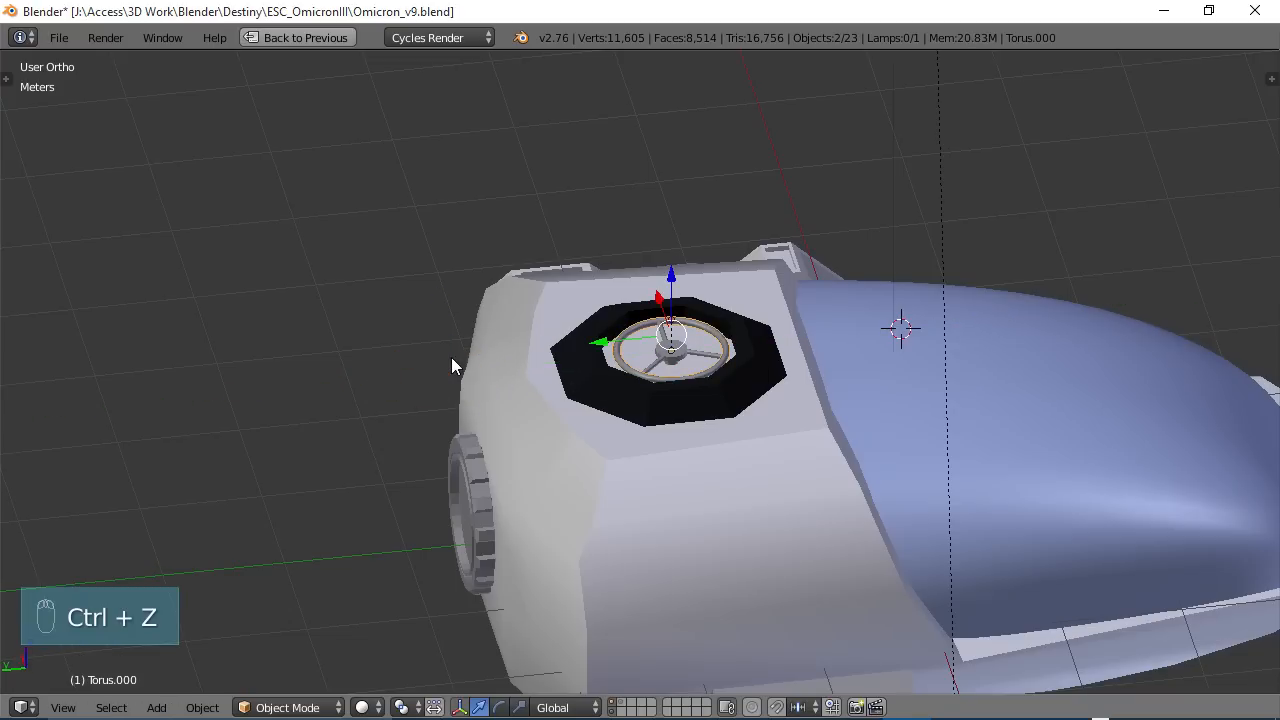
key(ctrl+z)
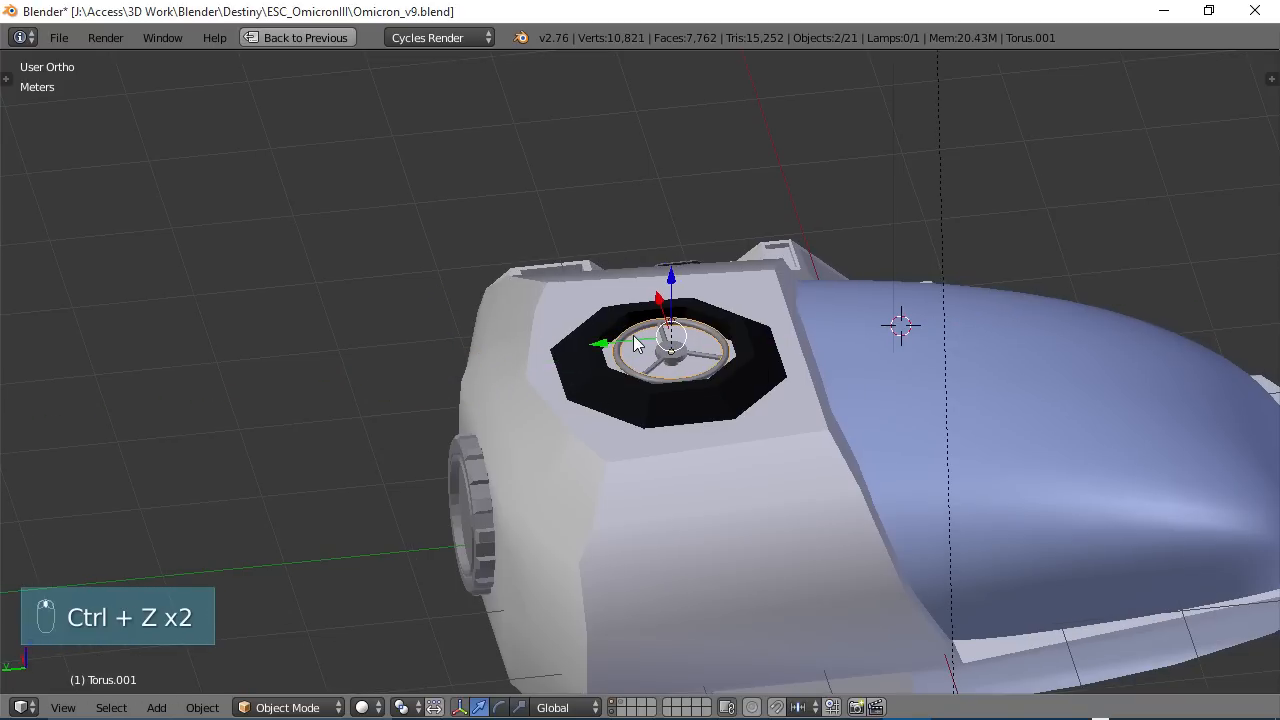
- Test-move the hatch wheel's selected ring once more, and cancel the move
scroll(682, 380, up, 3)
scroll(700, 373, up, 3)
key(g)
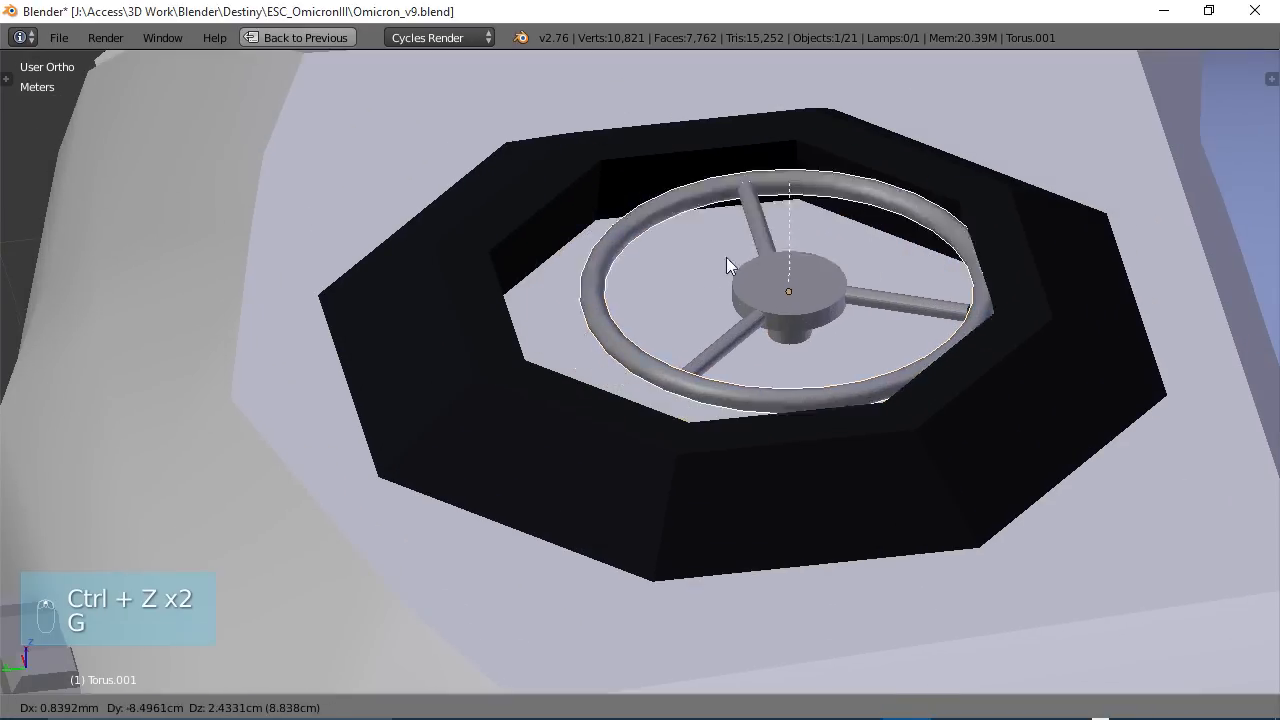
right_click(592, 248)
- Add the hatch wheel's hub and three spokes to the selected ring and shaft, and duplicate all six objects in place
scroll(738, 376, down, 2)
mouse_move(736, 381)
middle_down()
mouse_move(767, 408)
mouse_move(697, 374)
mouse_move(678, 346)
mouse_move(727, 370)
middle_up()
scroll(731, 358, up, 3)
scroll(727, 370, up, 2)
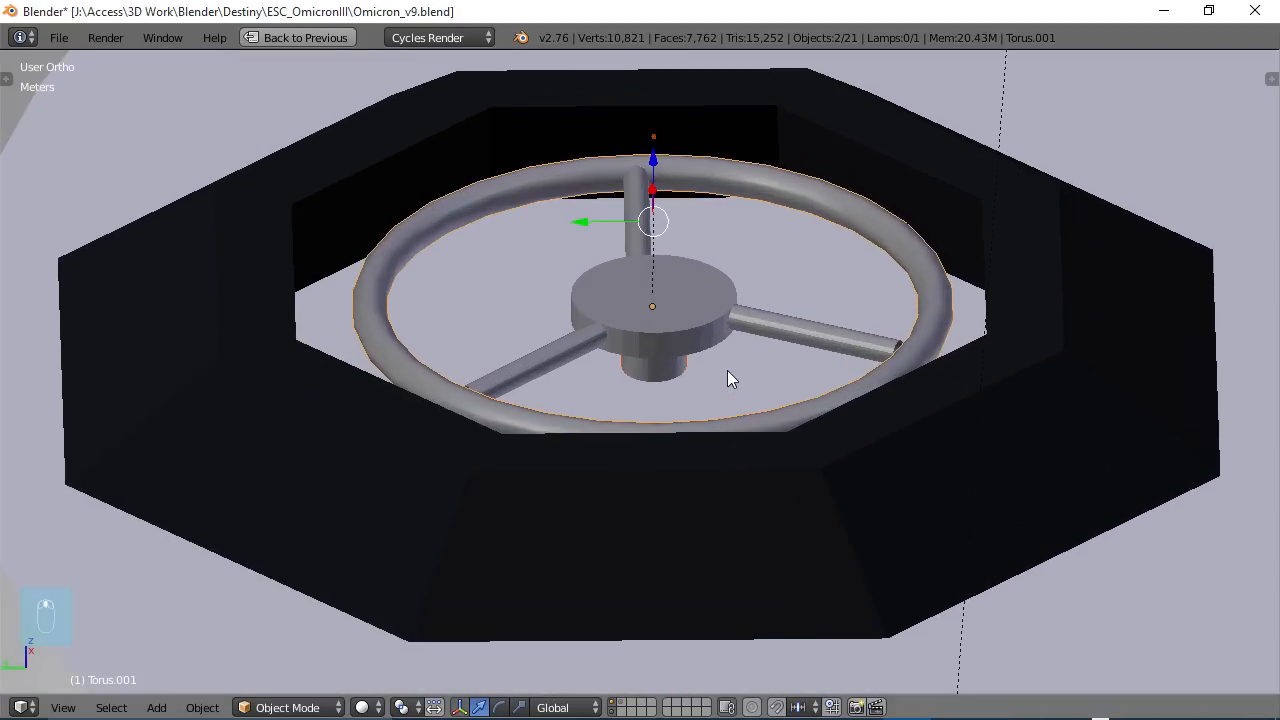
shift+right_click(688, 320)
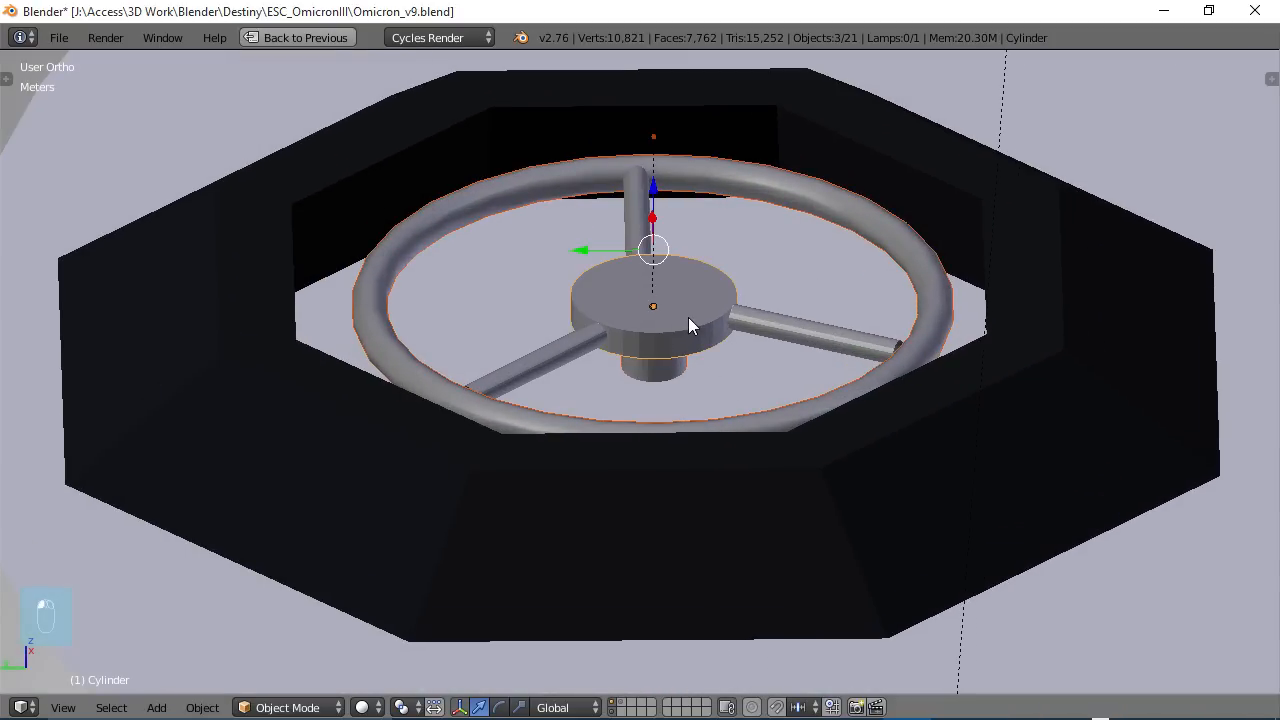
shift+right_click(545, 355)
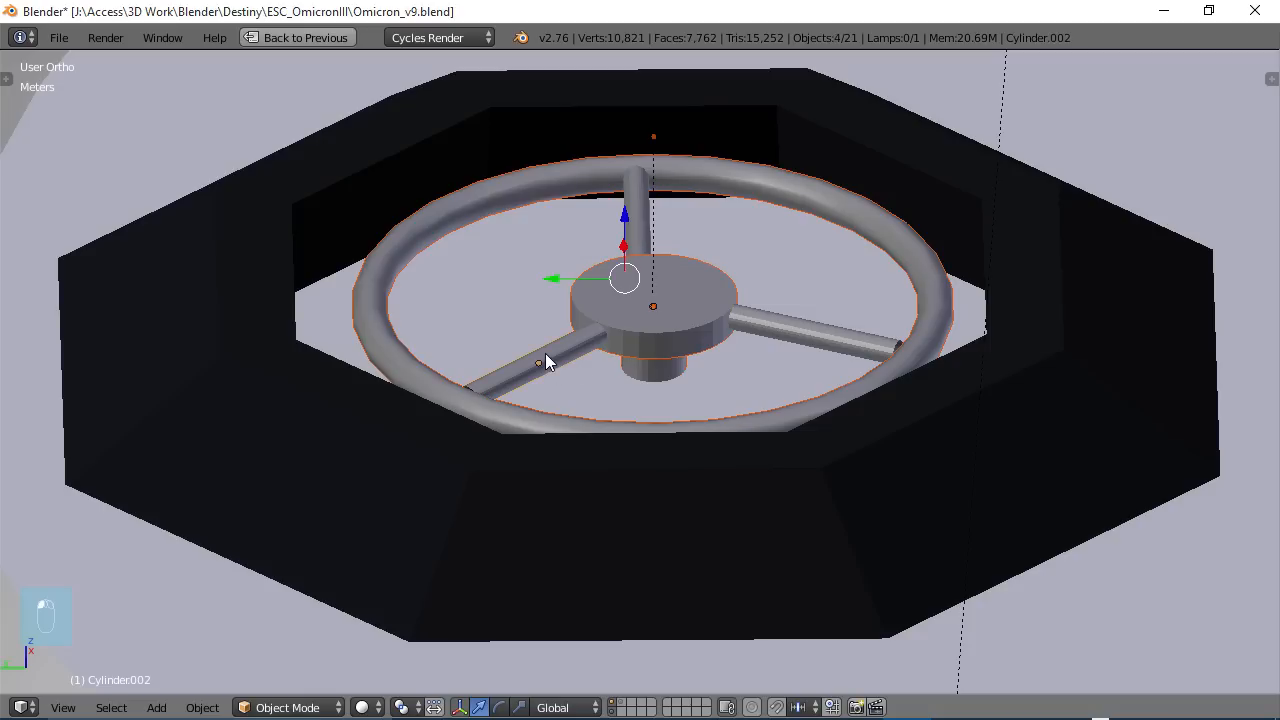
shift+right_click(640, 198)
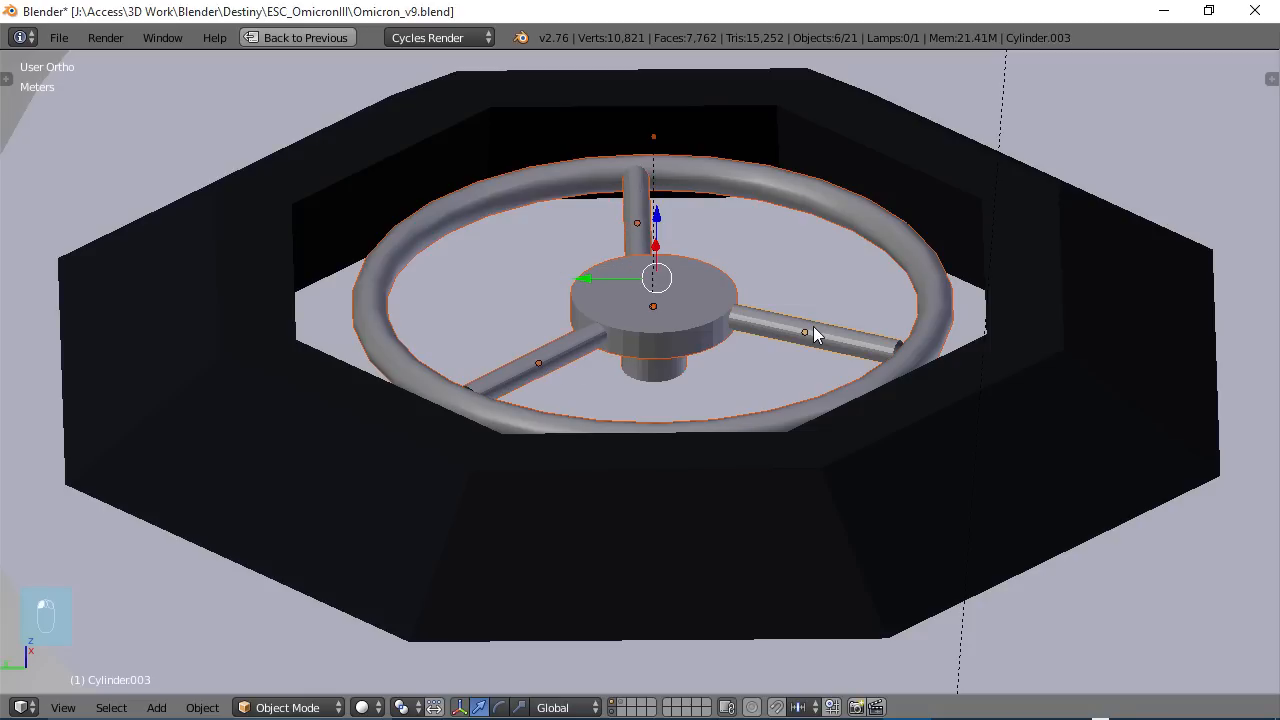
key(shift+d)
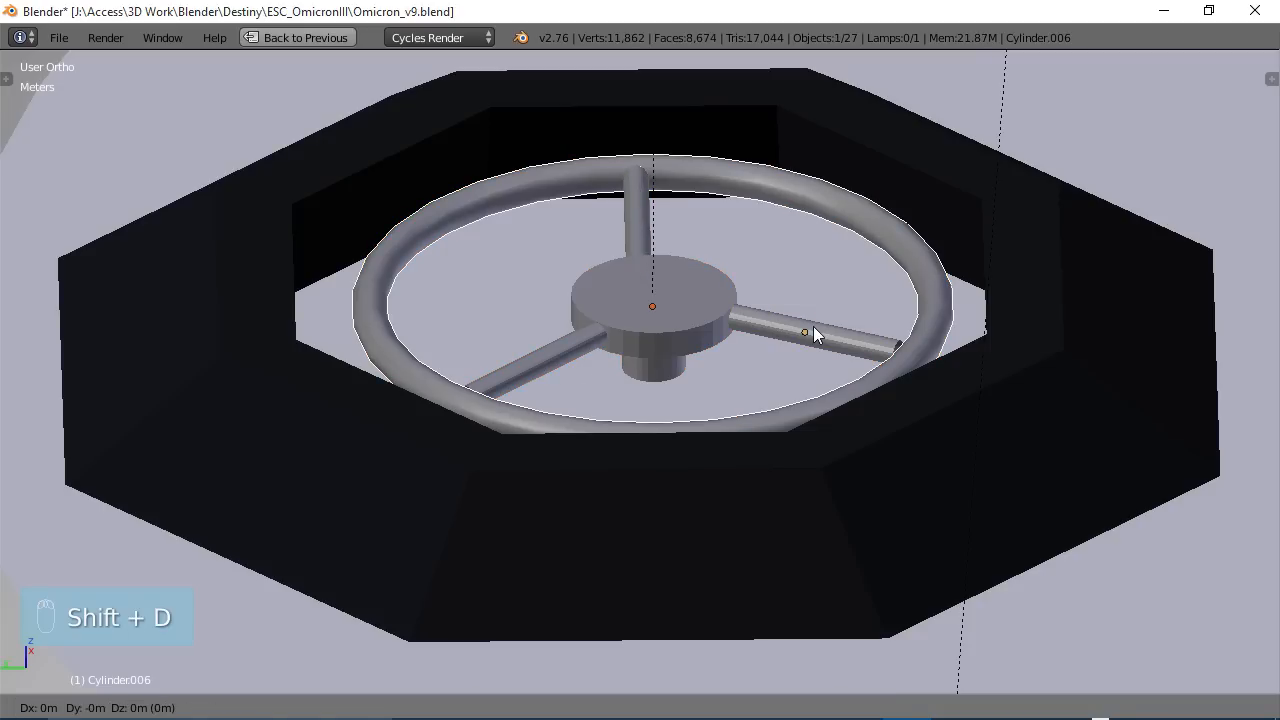
right_click(684, 237)
- Move the duplicated wheel about 2.3 m along Y, past the ship's rear end
scroll(692, 239, down, 7)
scroll(743, 266, down, 2)
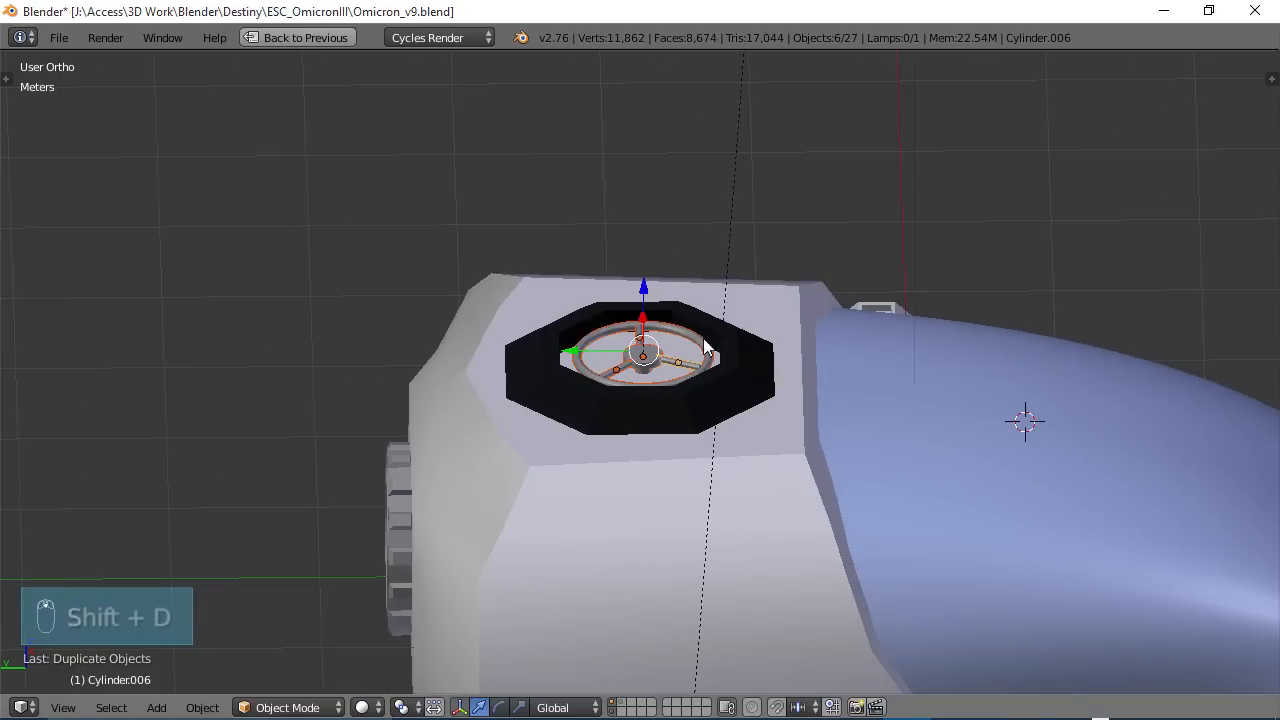
key(g)
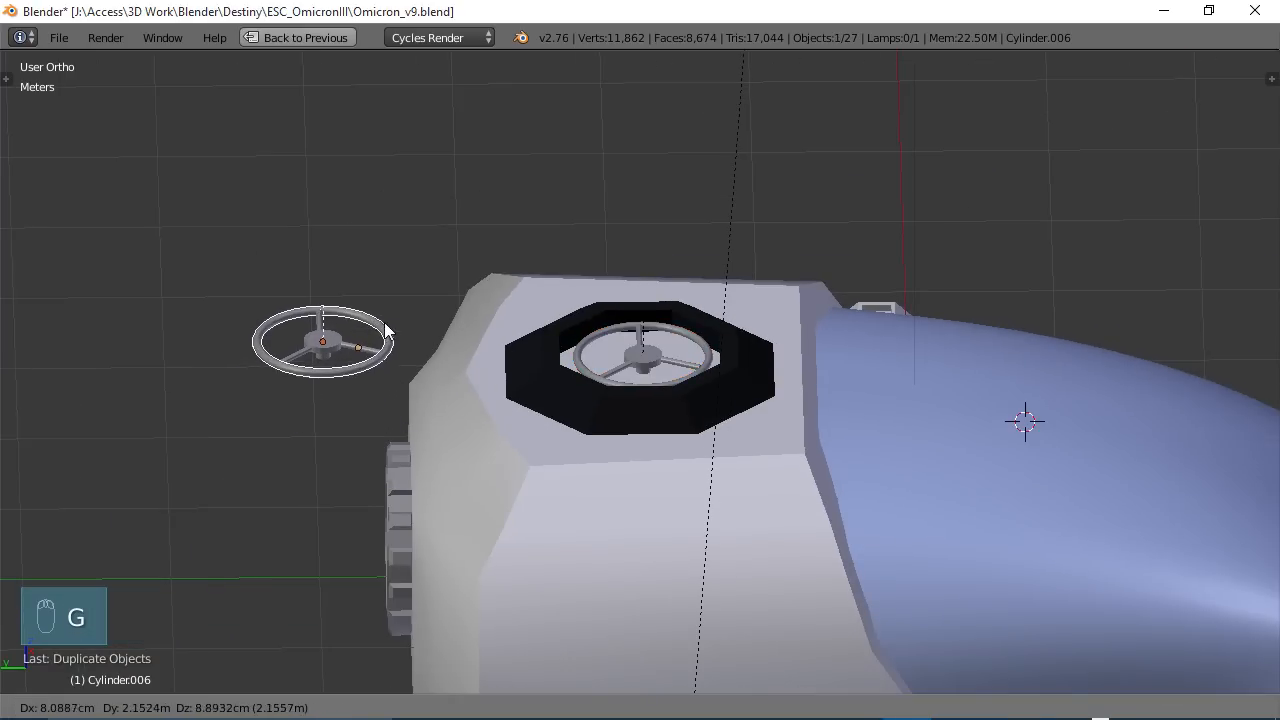
right_click(366, 339)
key(g)
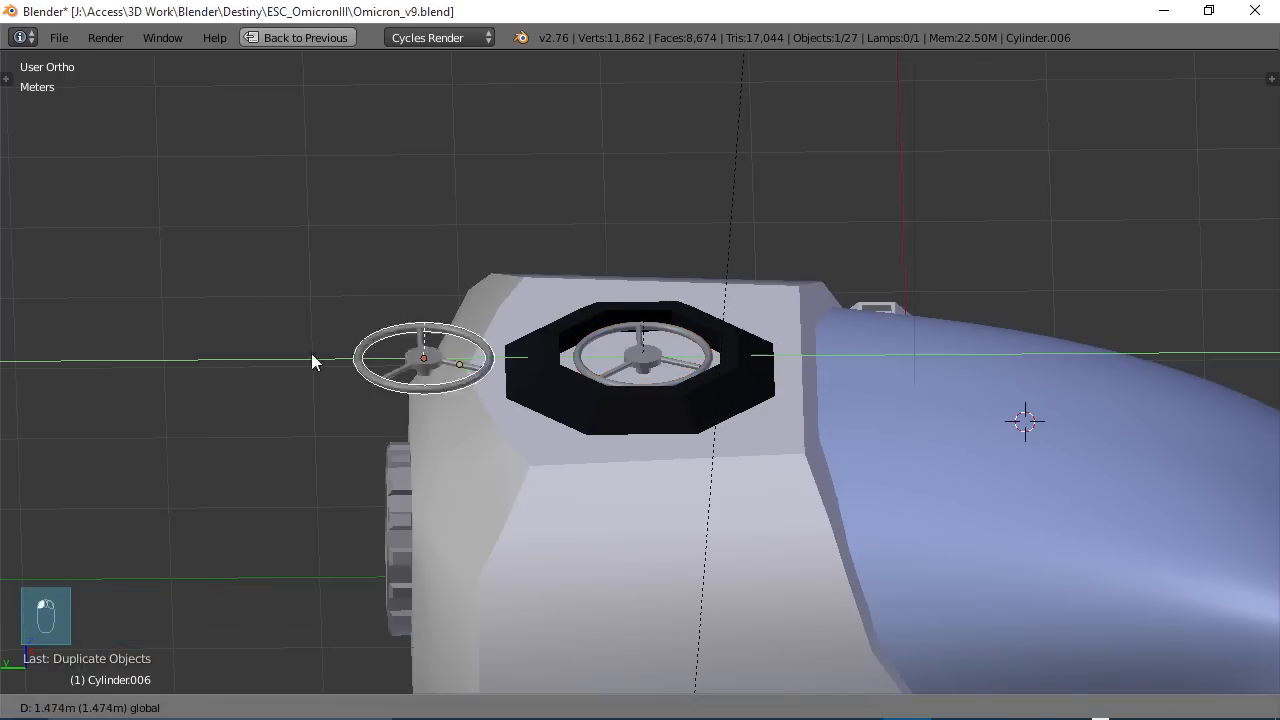
click(271, 400)
- Rotate the duplicated wheel 90 degrees about the global X axis
middle_drag(271, 400, 520, 390)
scroll(520, 390, down, 3)
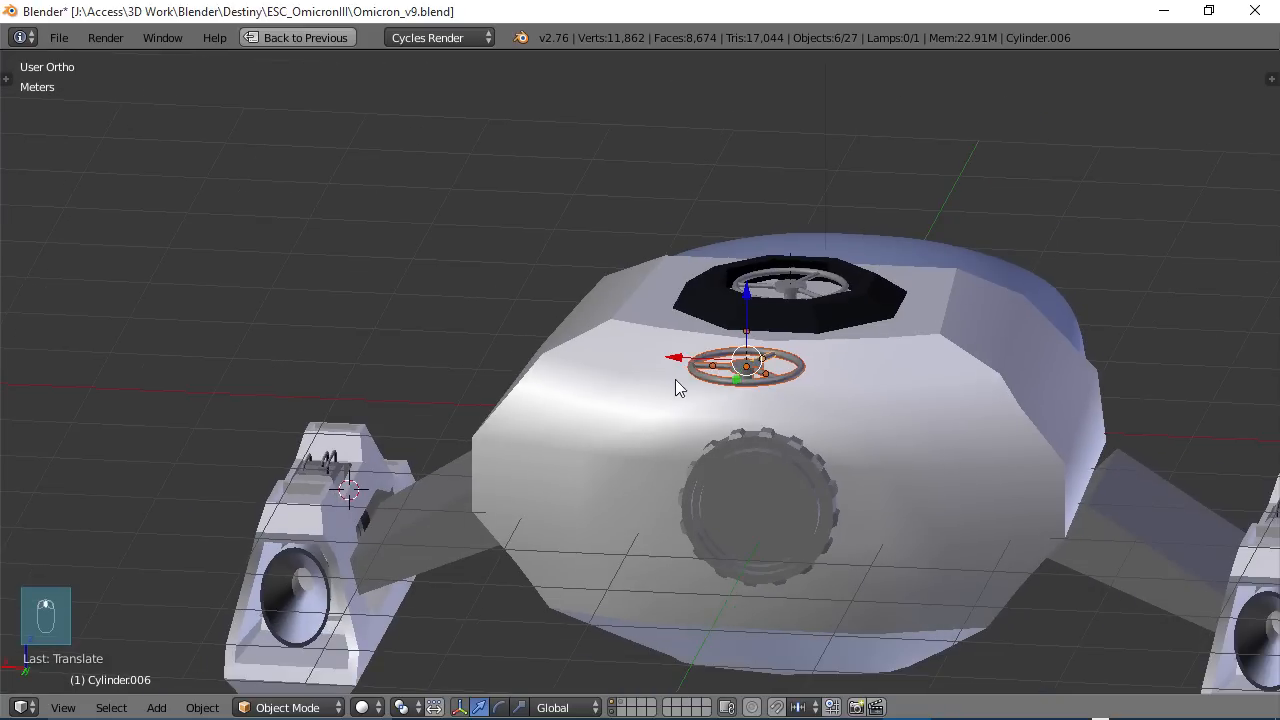
middle_drag(680, 388, 530, 443)
scroll(530, 443, up, 2)
key(t)
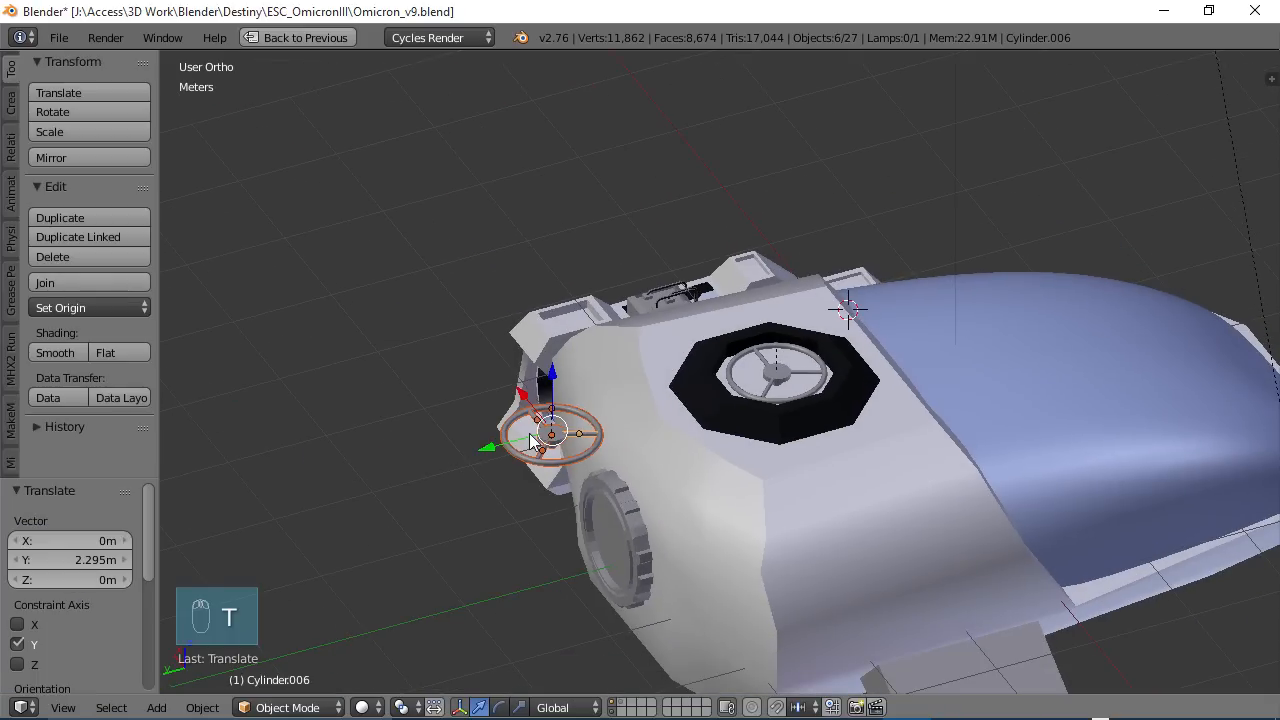
key(t)
key(r)
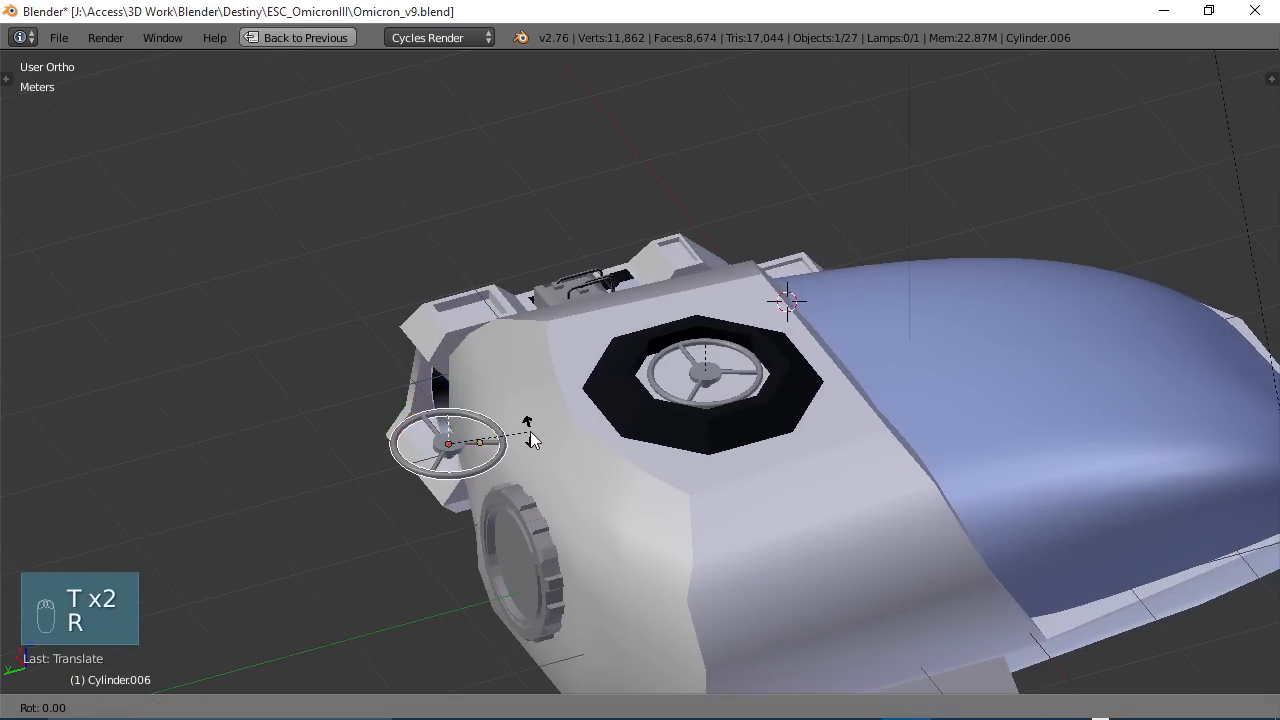
text(x)
text(90)
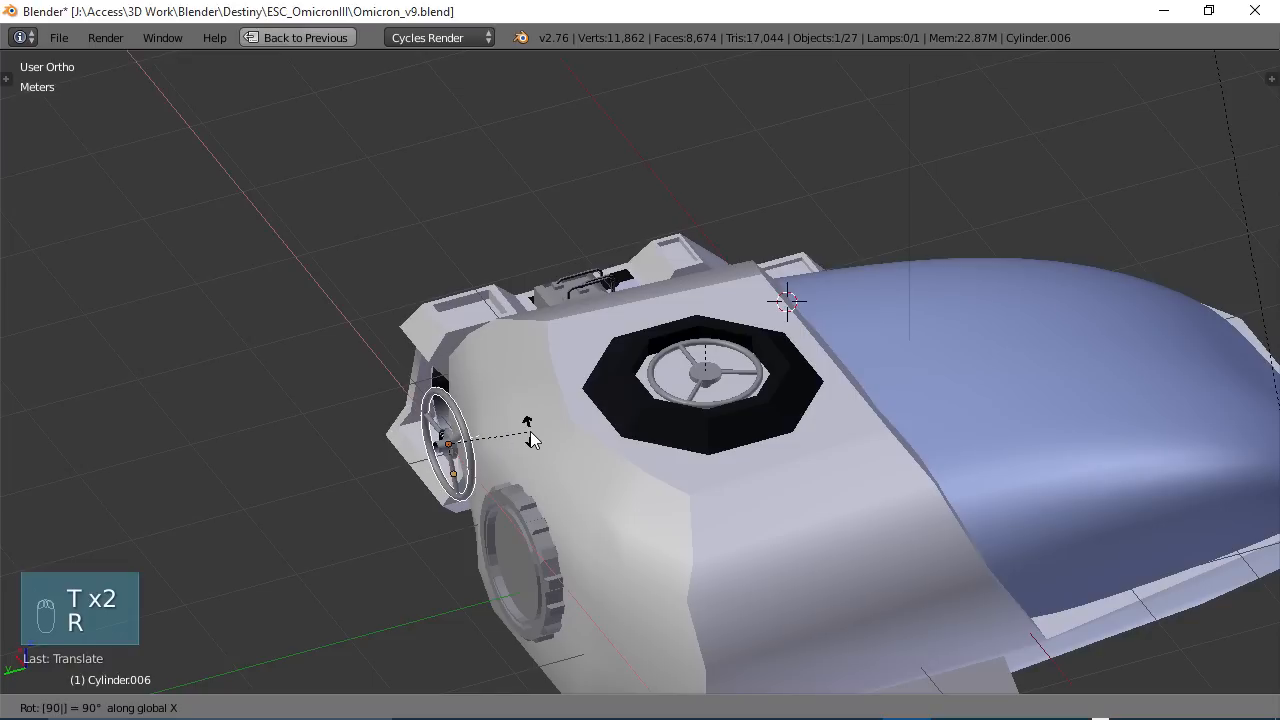
key(Return)
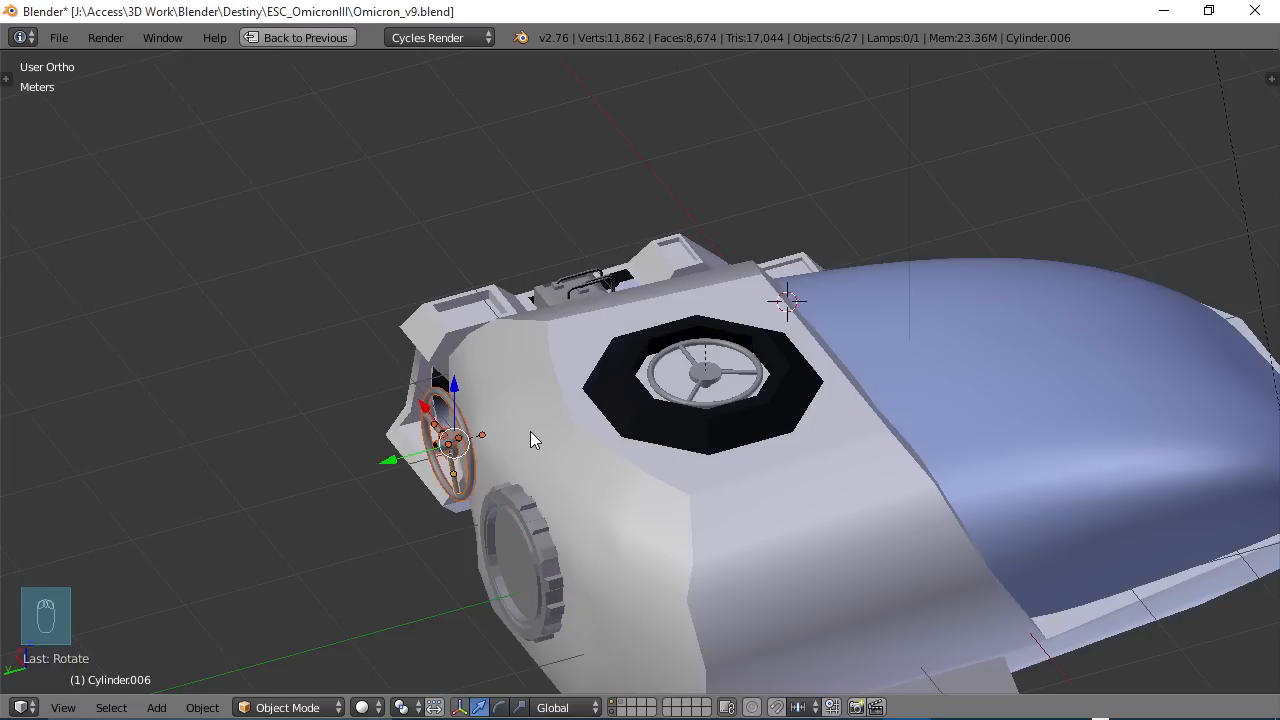
- Flip the duplicated wheel another 180 degrees about the global X axis
text(r)
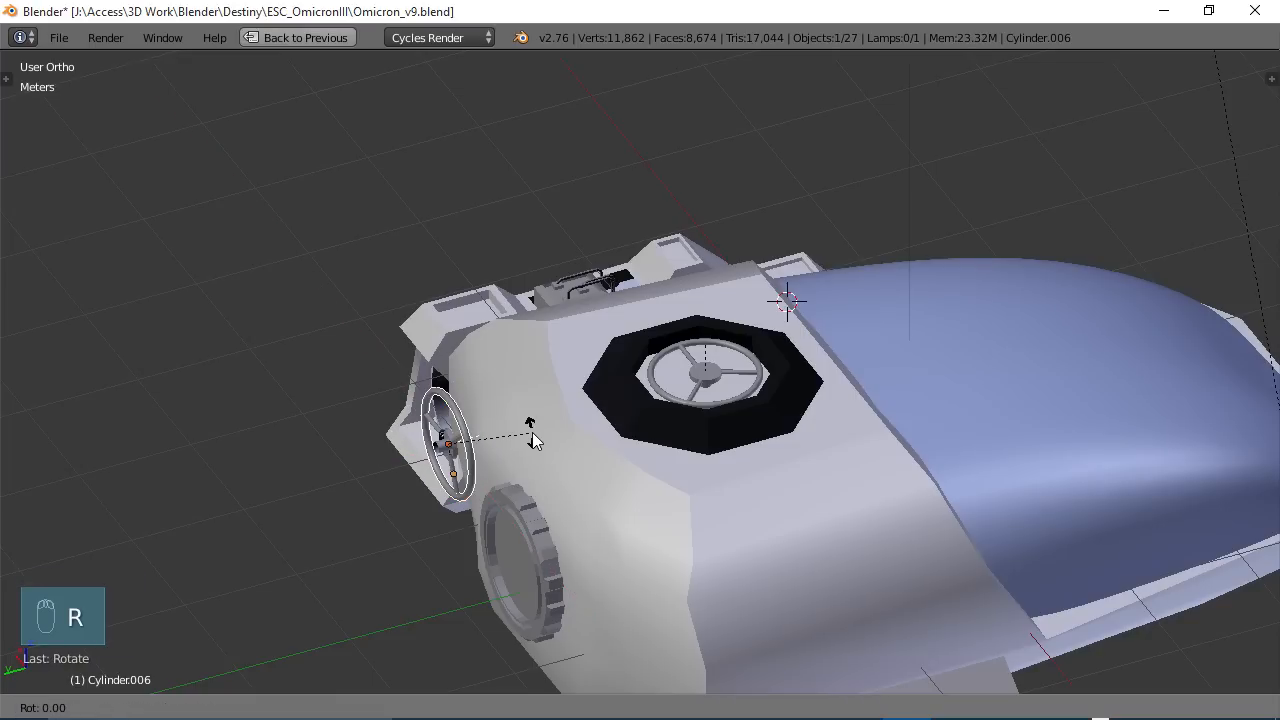
text(x180)
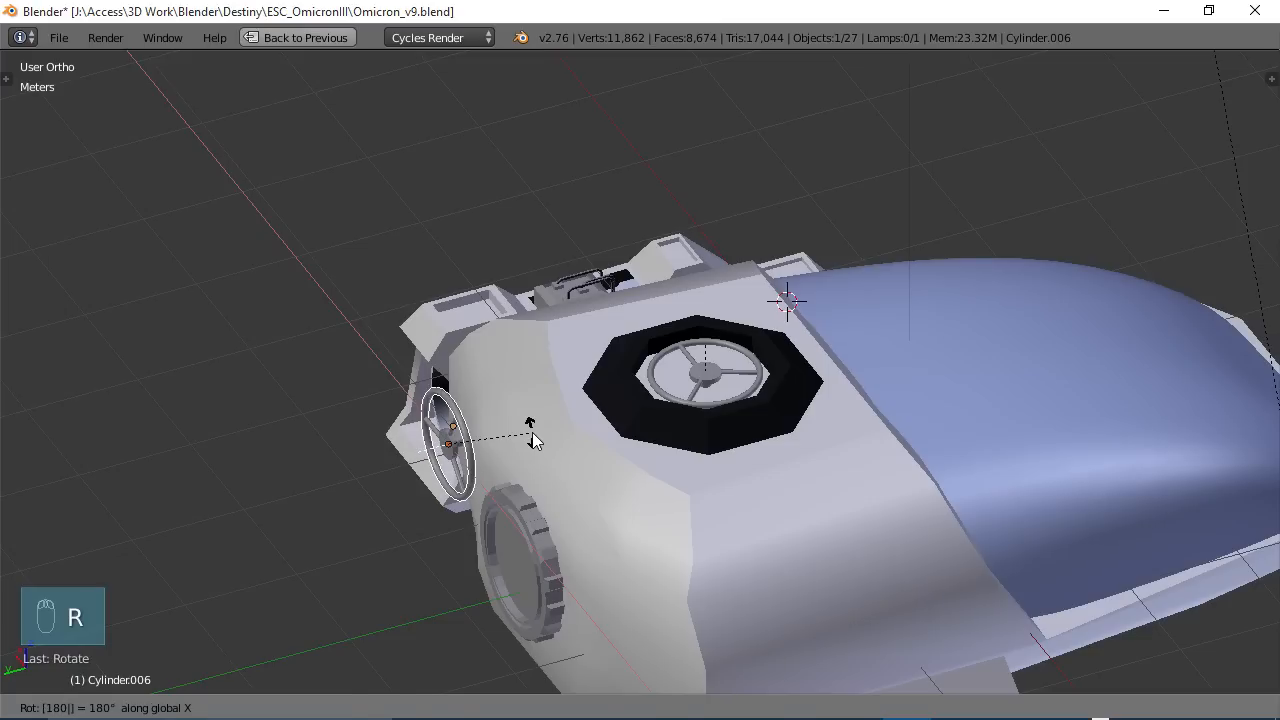
key(Return)
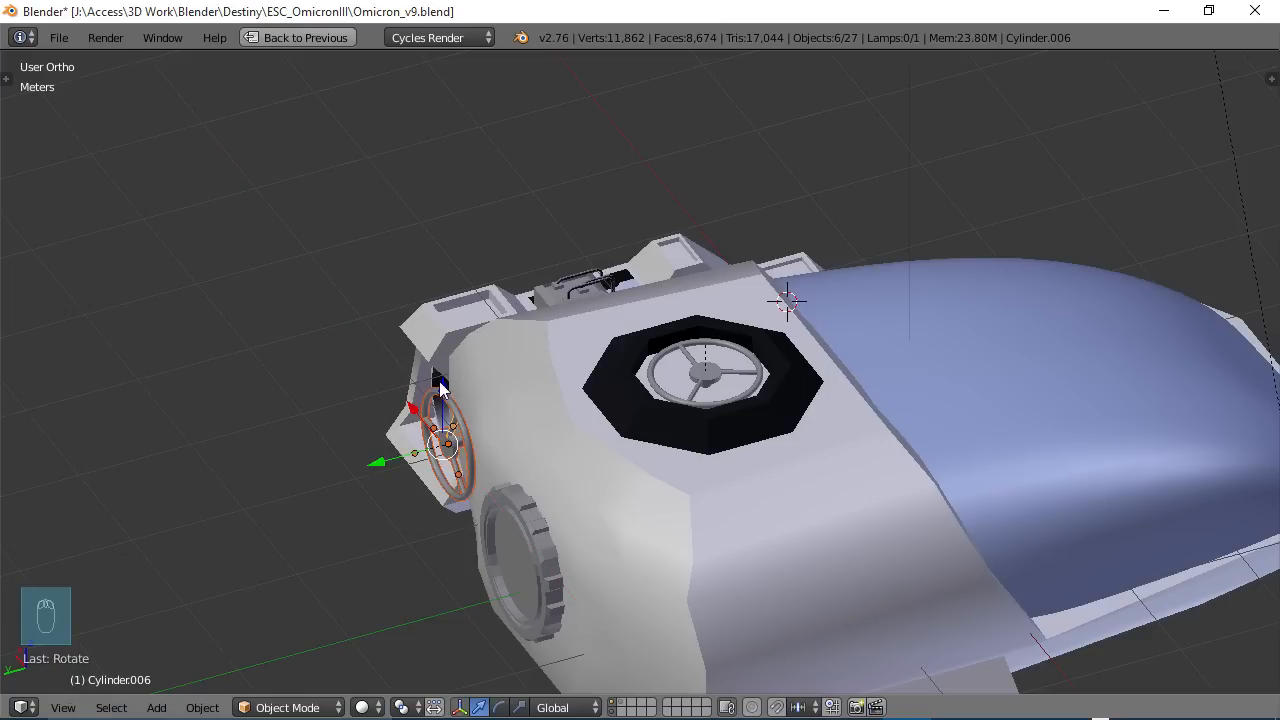
- Lower the duplicated wheel along Z in front of the toothed disc, using the back view to align it
drag(440, 388, 445, 510)
key(ctrl+KP_1)
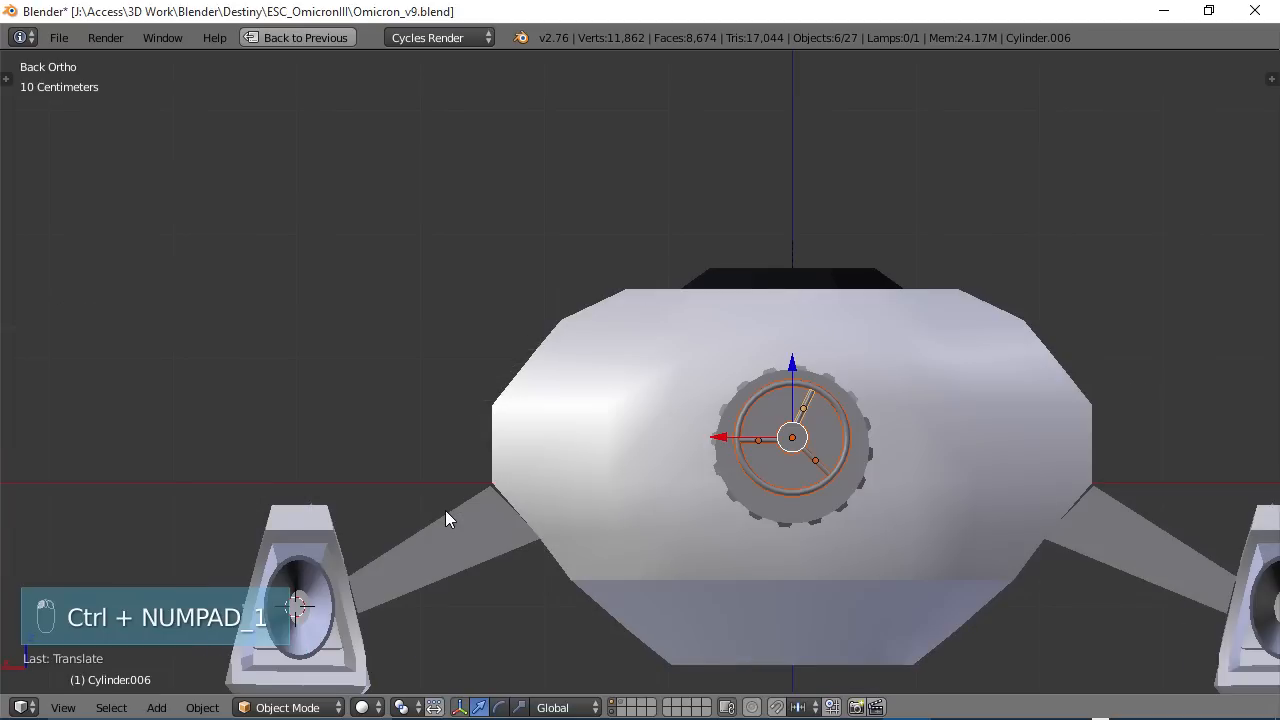
scroll(813, 442, down, 2)
scroll(812, 444, down, 3)
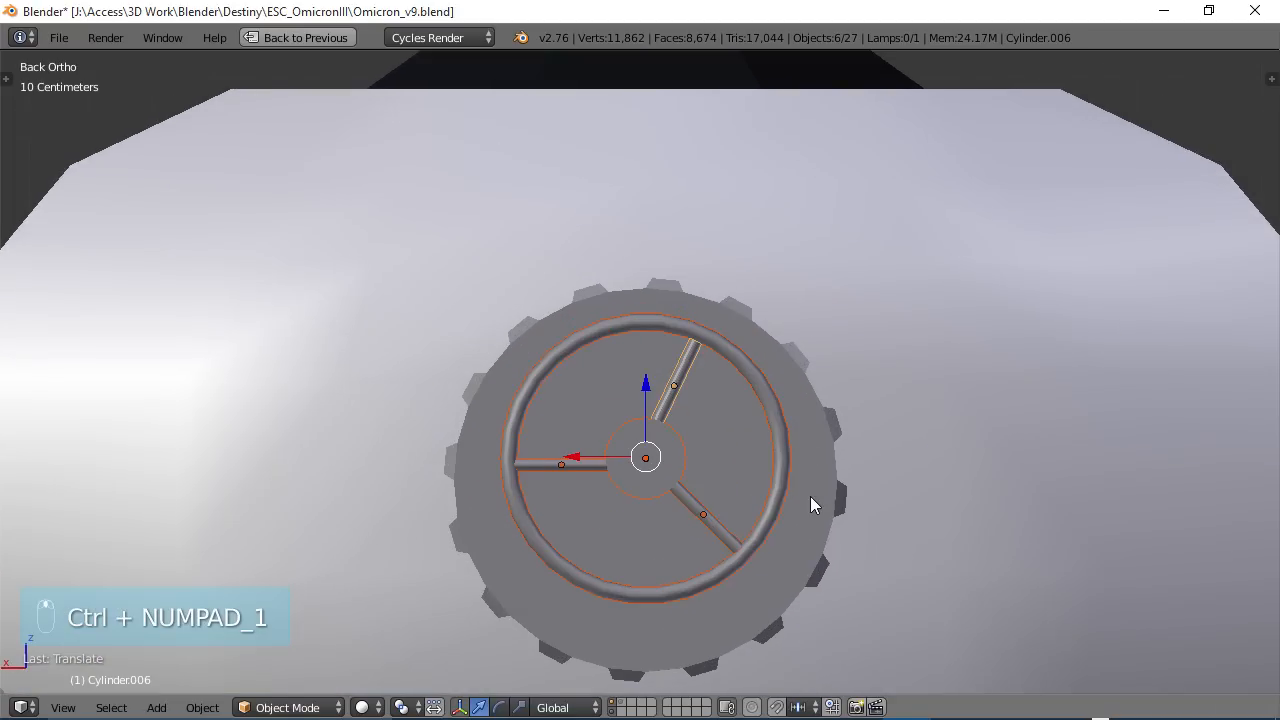
scroll(810, 496, down, 1)
drag(601, 355, 601, 379)
- Scale the duplicated wheel down to about 0.3 and place it right of the toothed disc's centre in back view
middle_drag(728, 489, 615, 572)
middle_drag(600, 377, 720, 440)
key(s)
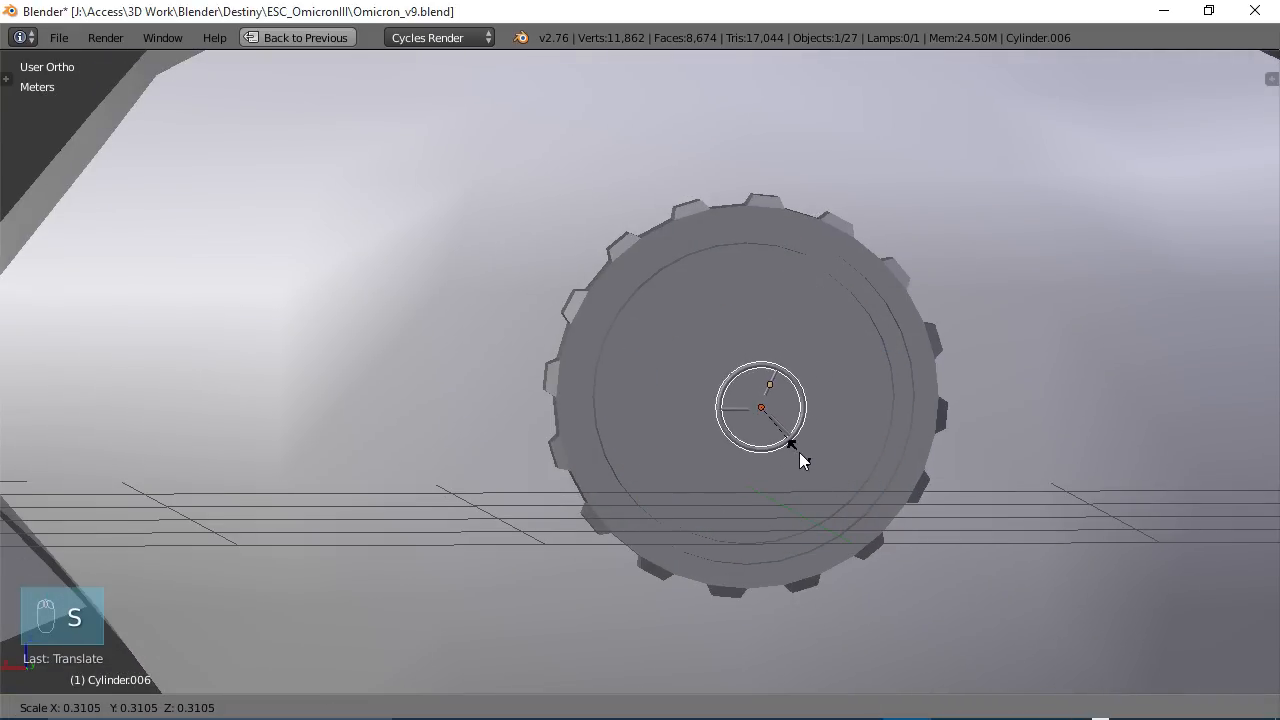
click(797, 450)
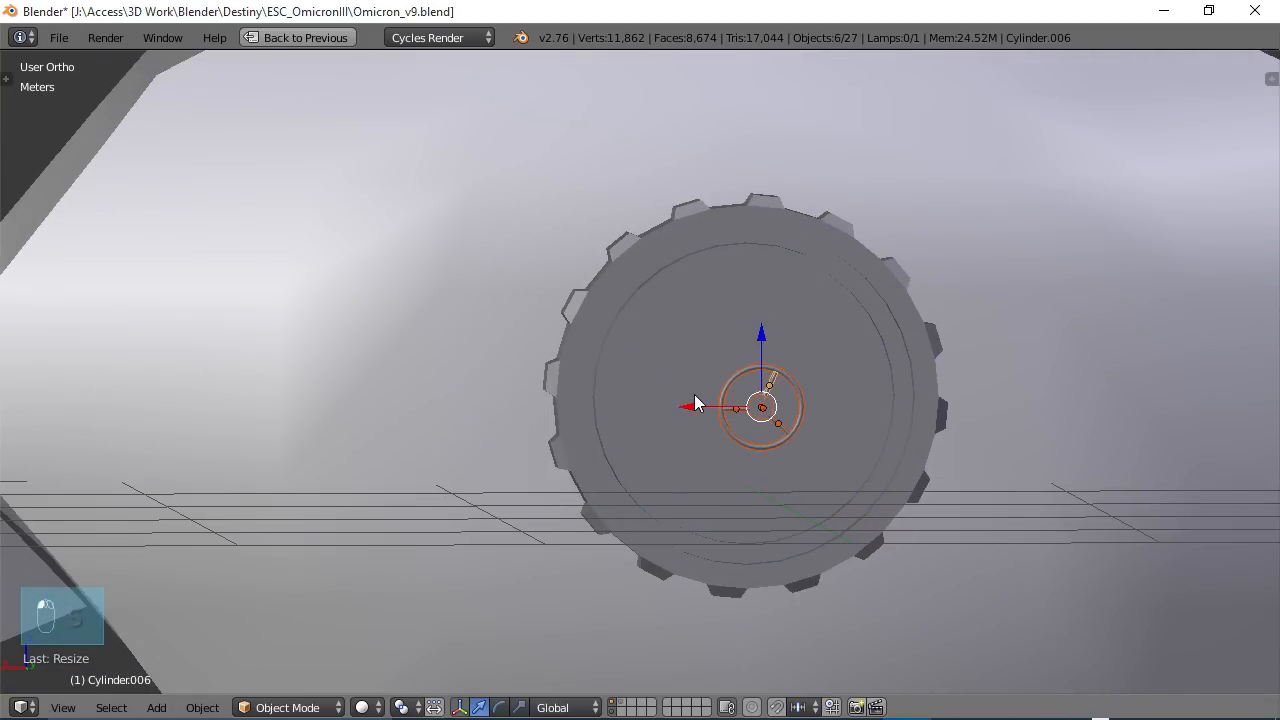
key(ctrl+KP_1)
drag(636, 381, 717, 366)
mouse_move(797, 305)
mouse_down()
mouse_move(797, 293)
mouse_move(798, 309)
mouse_up()
key(KP_Divide)
middle_drag(770, 337, 735, 348)
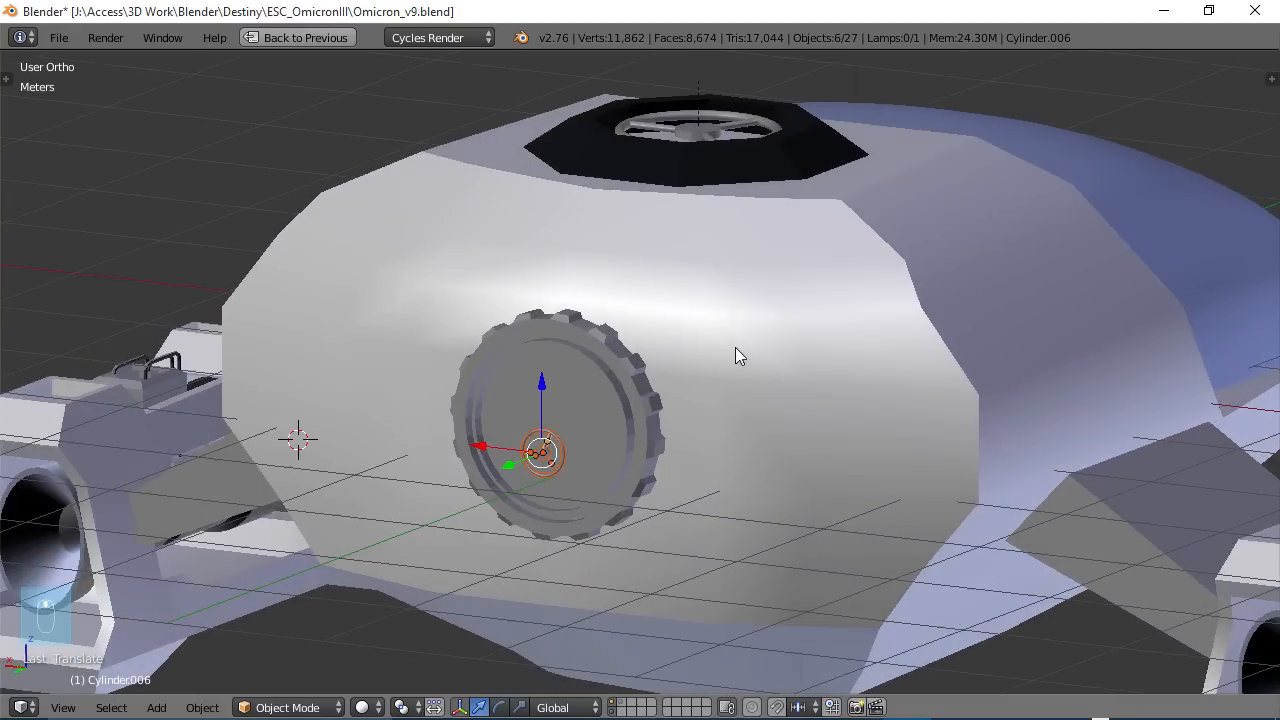
- Push the small wheel along Y into the toothed disc's recess, close to its inner face
middle_drag(553, 443, 653, 393)
scroll(653, 393, up, 6)
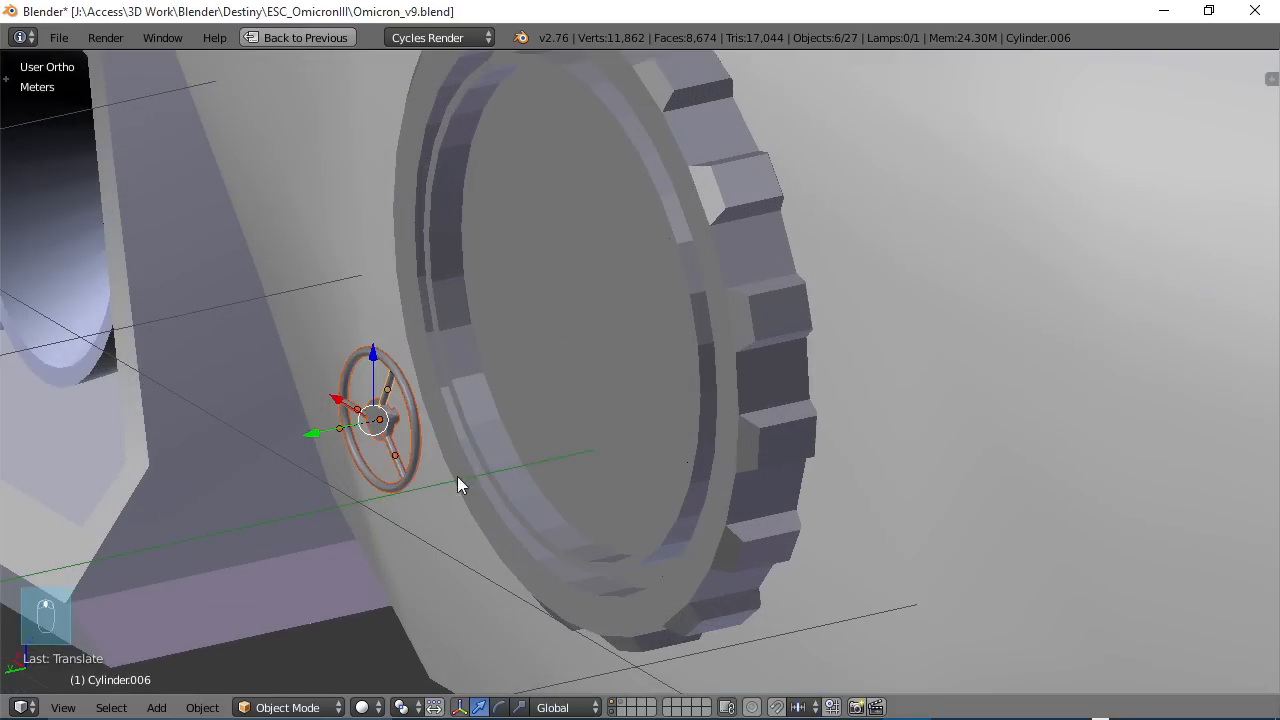
shift+middle_drag(352, 440, 504, 454)
drag(466, 452, 742, 395)
scroll(740, 383, down, 3)
scroll(763, 311, up, 1)
drag(763, 311, 712, 367)
scroll(708, 374, down, 3)
shift+middle_drag(741, 291, 598, 439)
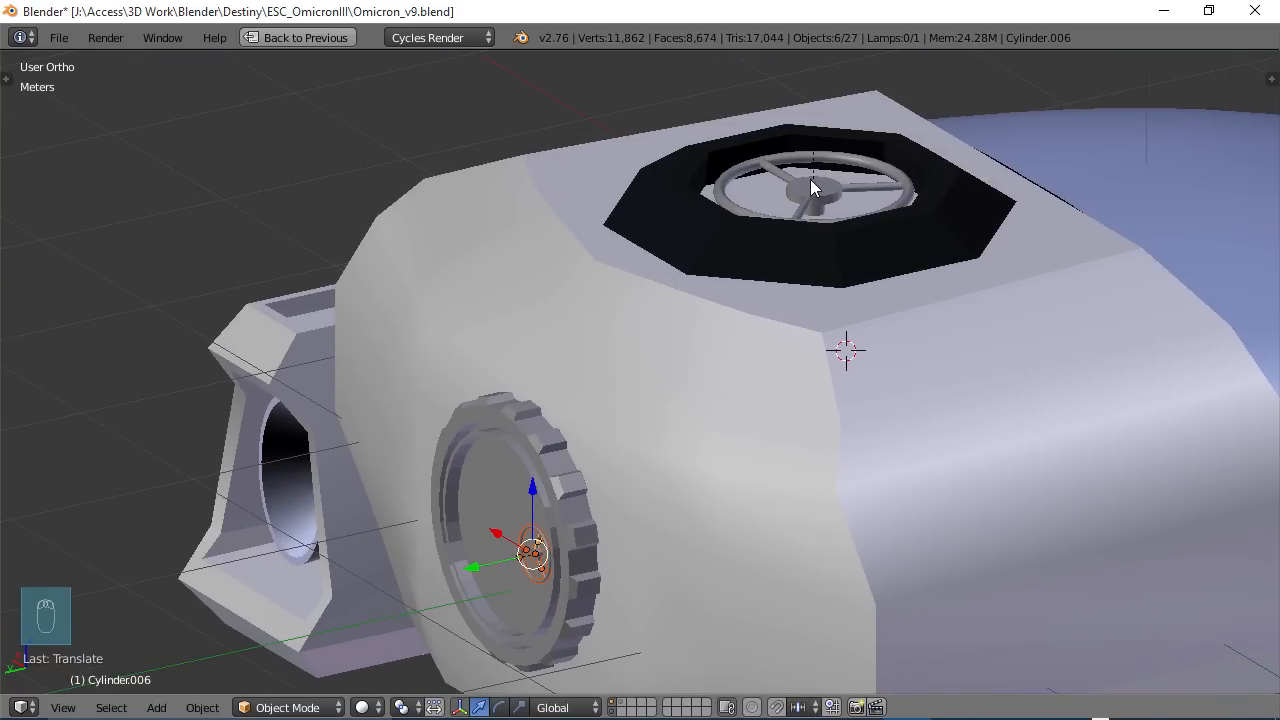
- Examine the small wheel's placement in the disc's recess from several sides and compare it with the hatch wheel
scroll(740, 202, down, 2)
mouse_move(694, 321)
middle_down()
mouse_move(718, 280)
mouse_move(814, 303)
mouse_move(831, 329)
mouse_move(849, 294)
mouse_move(743, 238)
mouse_move(743, 393)
mouse_move(858, 462)
mouse_move(537, 372)
middle_up()
scroll(880, 448, up, 4)
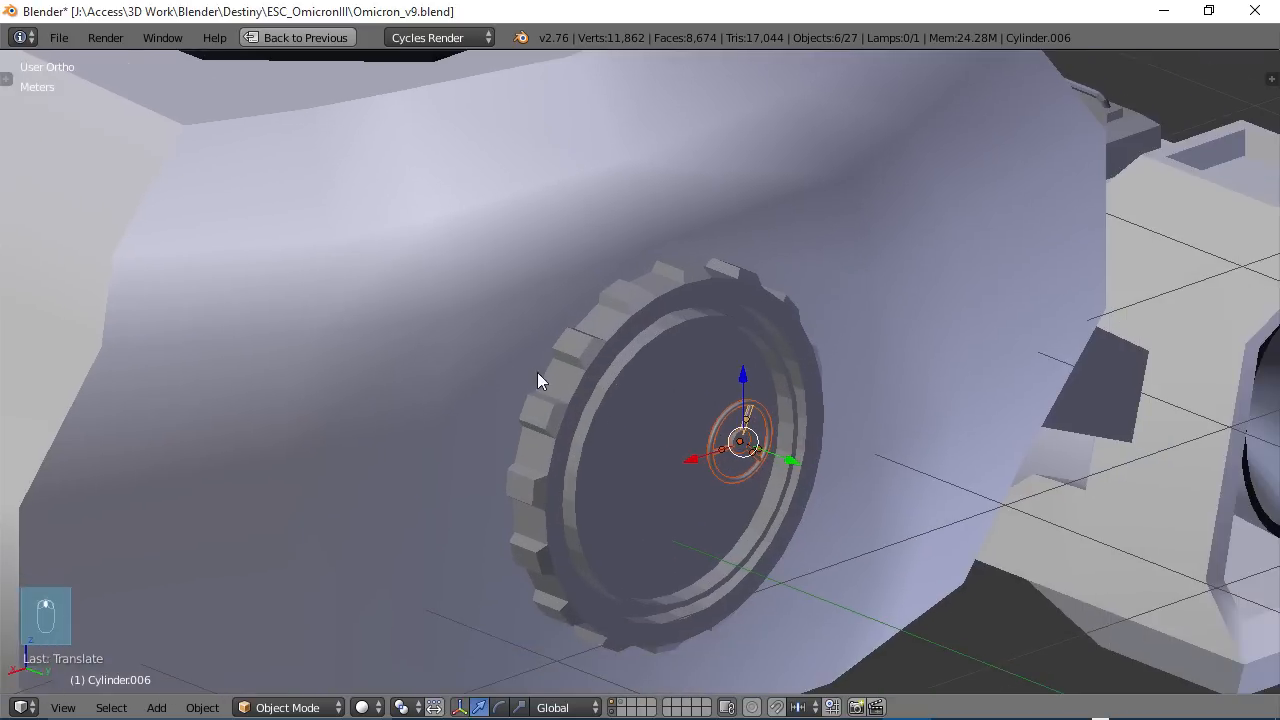
scroll(765, 455, up, 2)
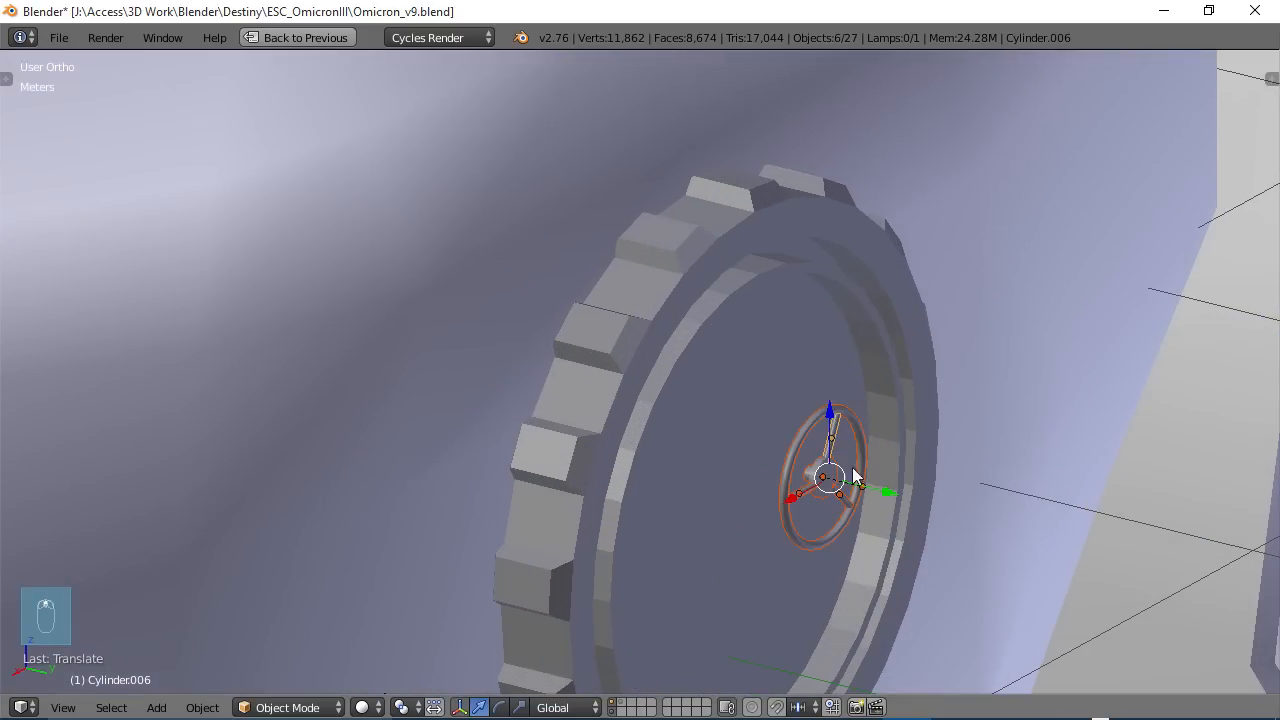
scroll(793, 490, down, 3)
middle_drag(793, 489, 525, 493)
scroll(525, 493, up, 2)
scroll(570, 418, down, 3)
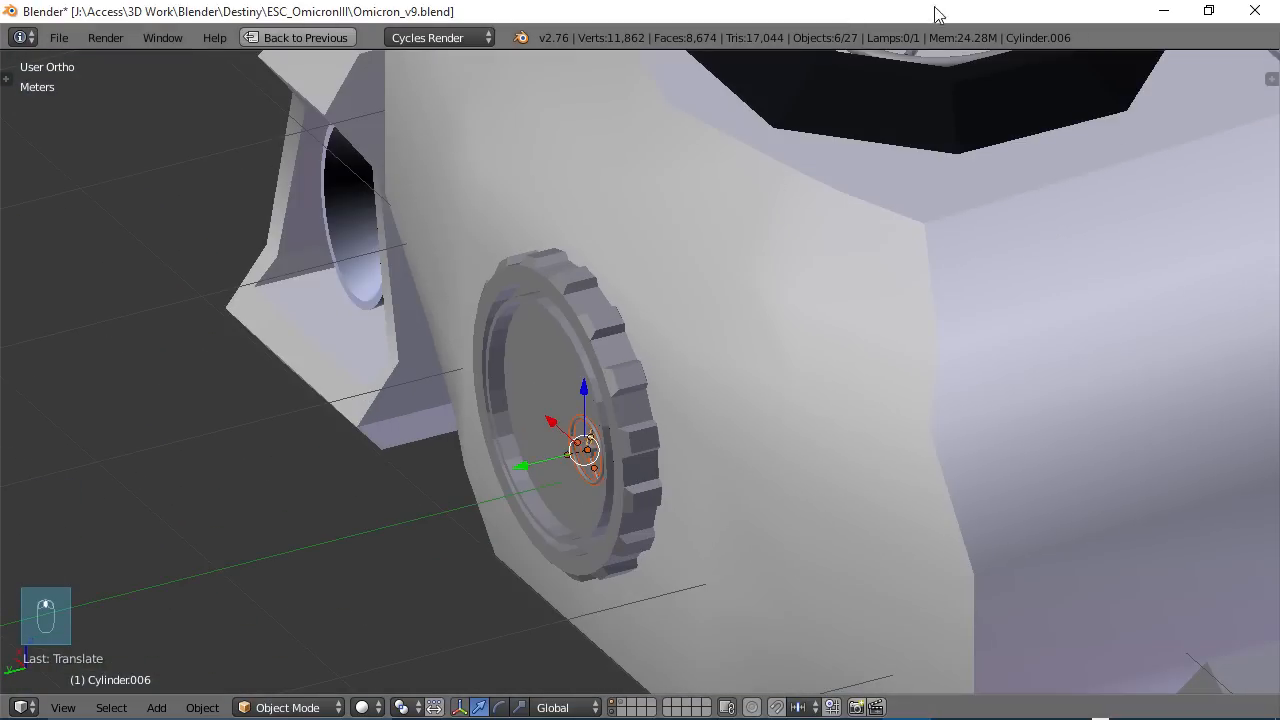
shift+middle_drag(900, 218, 881, 308)
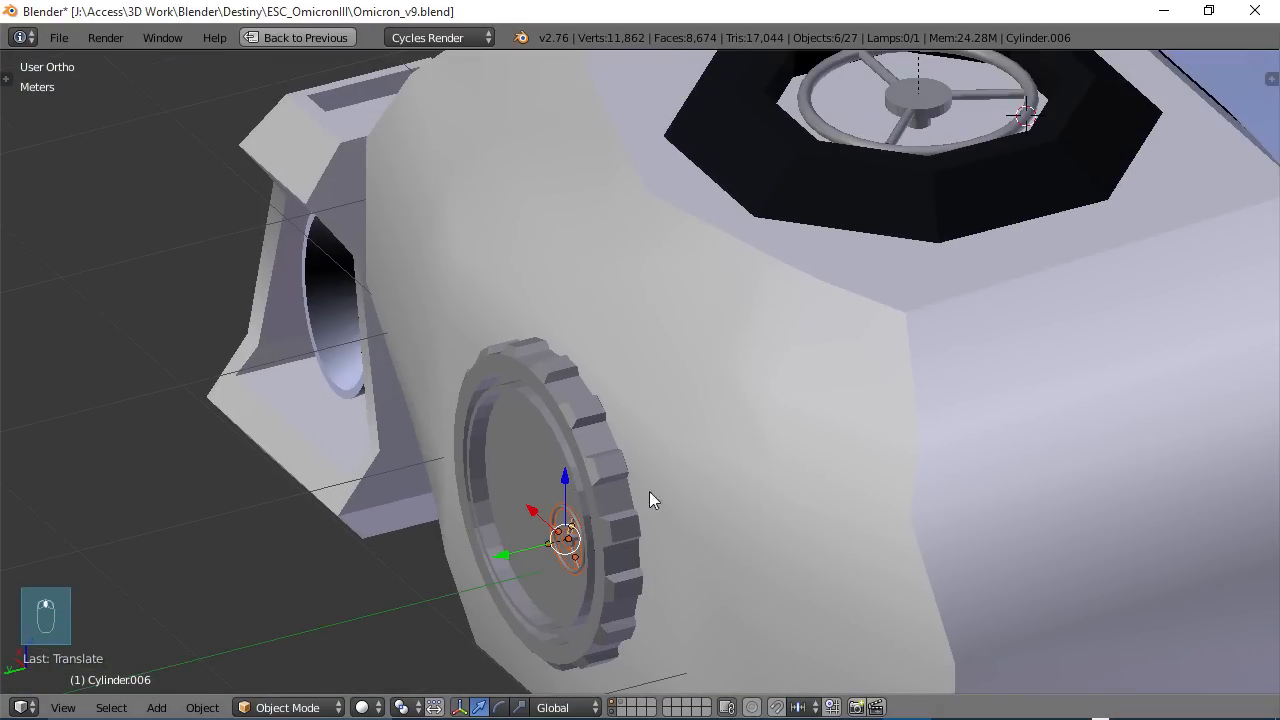
middle_drag(584, 565, 612, 547)
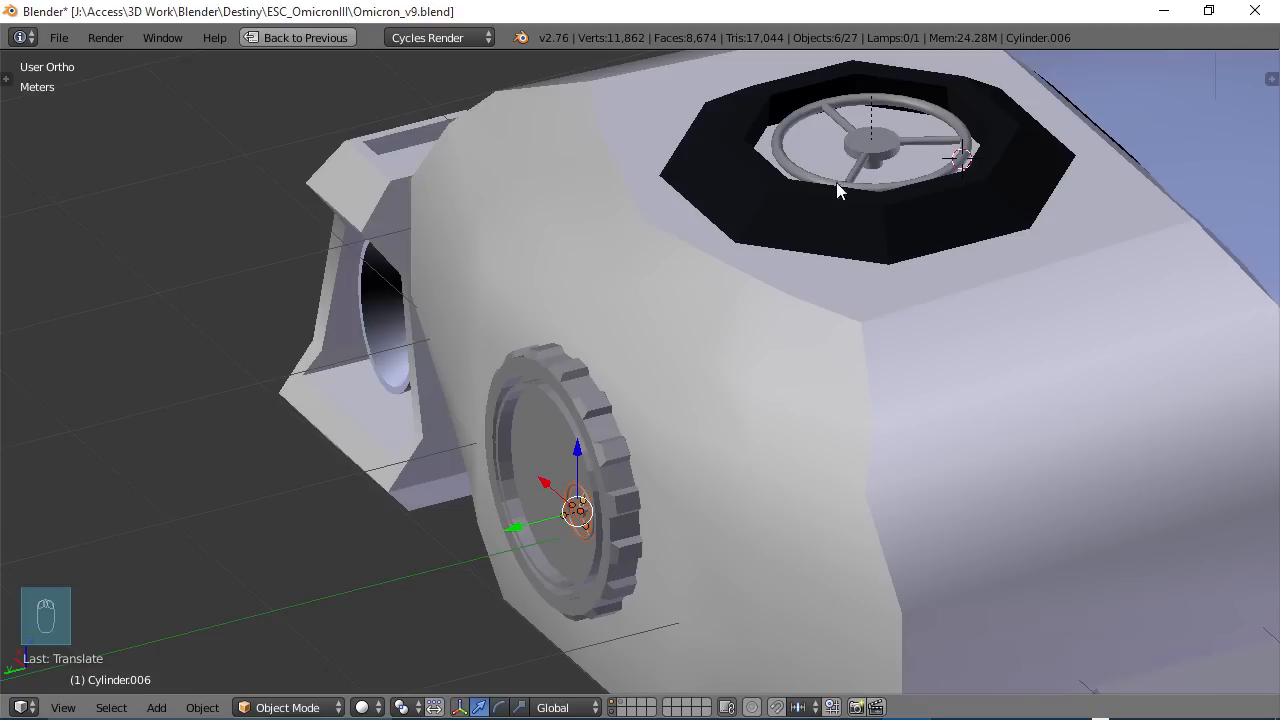
scroll(543, 531, up, 3)
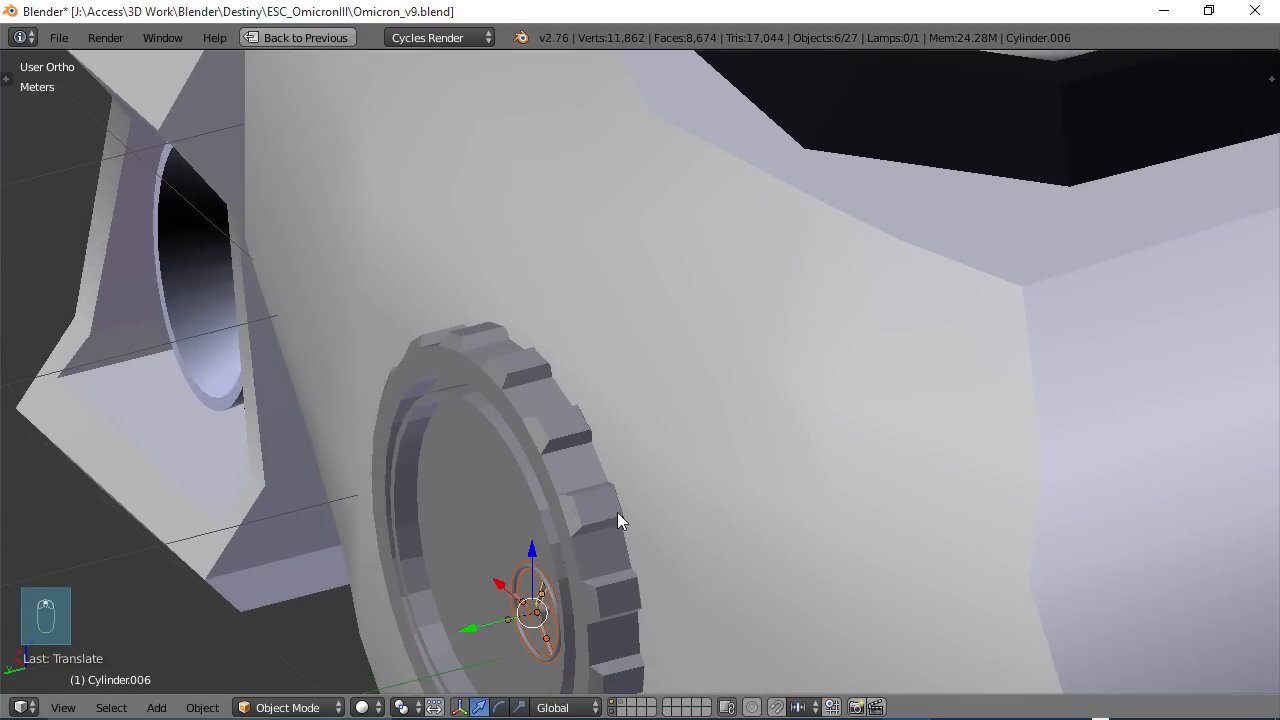
scroll(617, 512, down, 3)
middle_drag(601, 531, 807, 394)
scroll(857, 385, down, 2)
scroll(807, 394, up, 2)
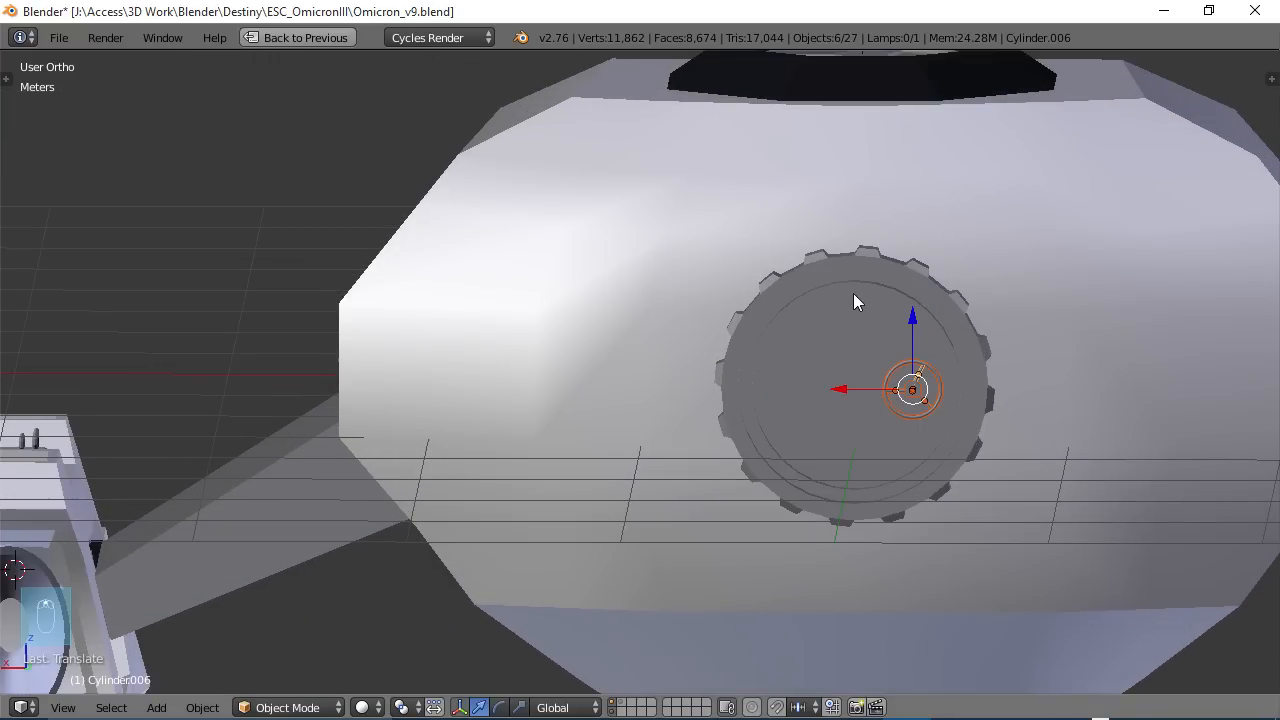
- Select six adjacent front faces along the top of the toothed disc's outer ring in its mesh
shift+middle_drag(854, 297, 731, 311)
right_click(726, 290)
key(Tab)
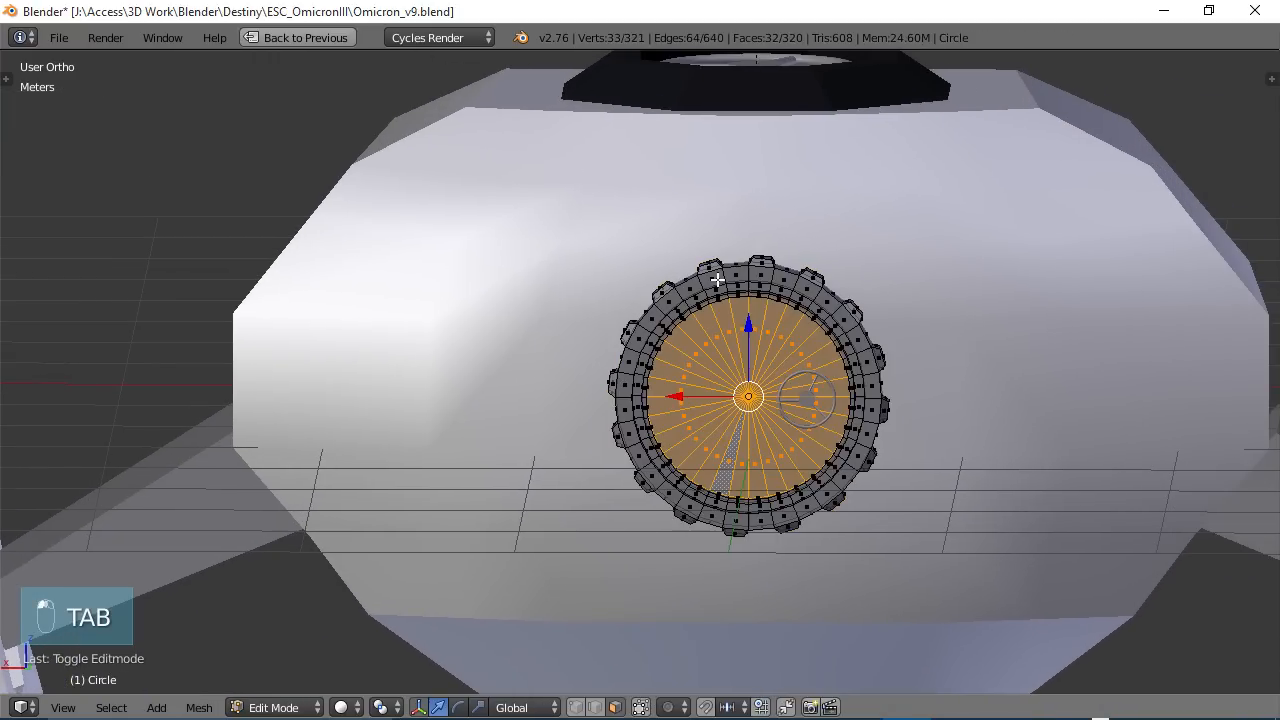
scroll(717, 281, up, 1)
middle_drag(814, 263, 577, 369)
right_click(563, 349)
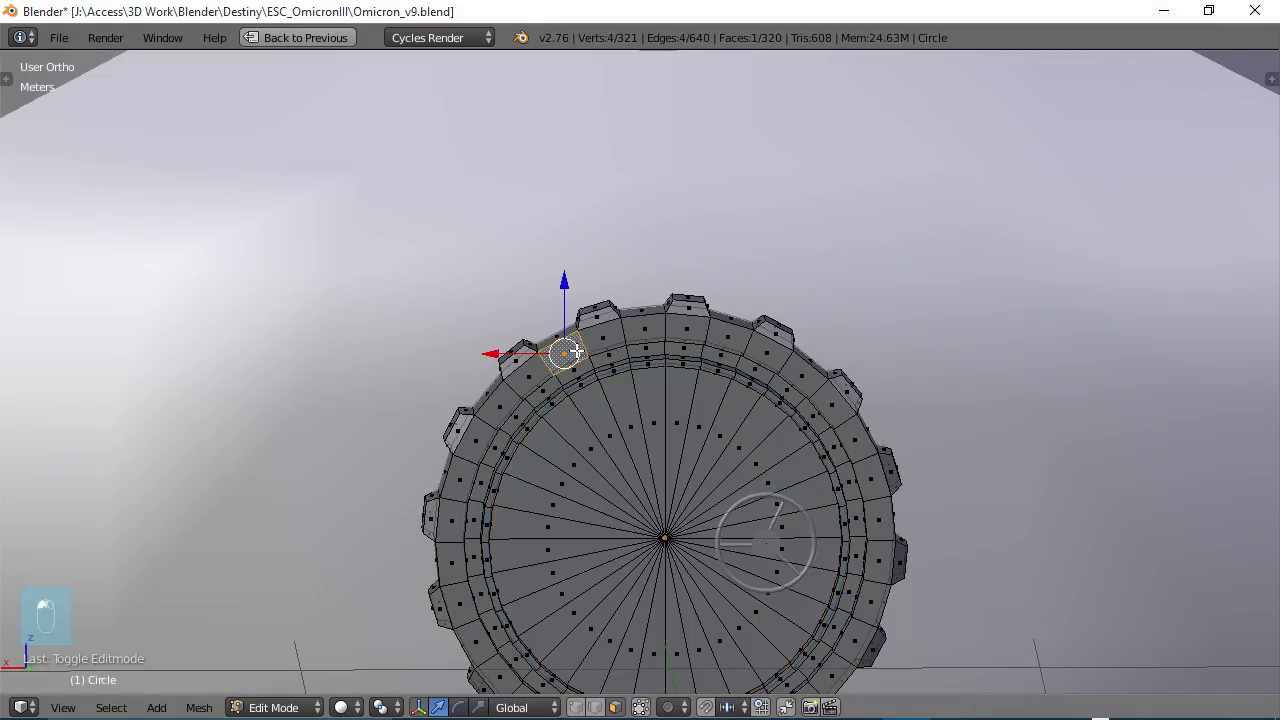
shift+right_click(606, 334)
shift+right_click(645, 331)
shift+right_click(696, 333)
shift+right_click(721, 339)
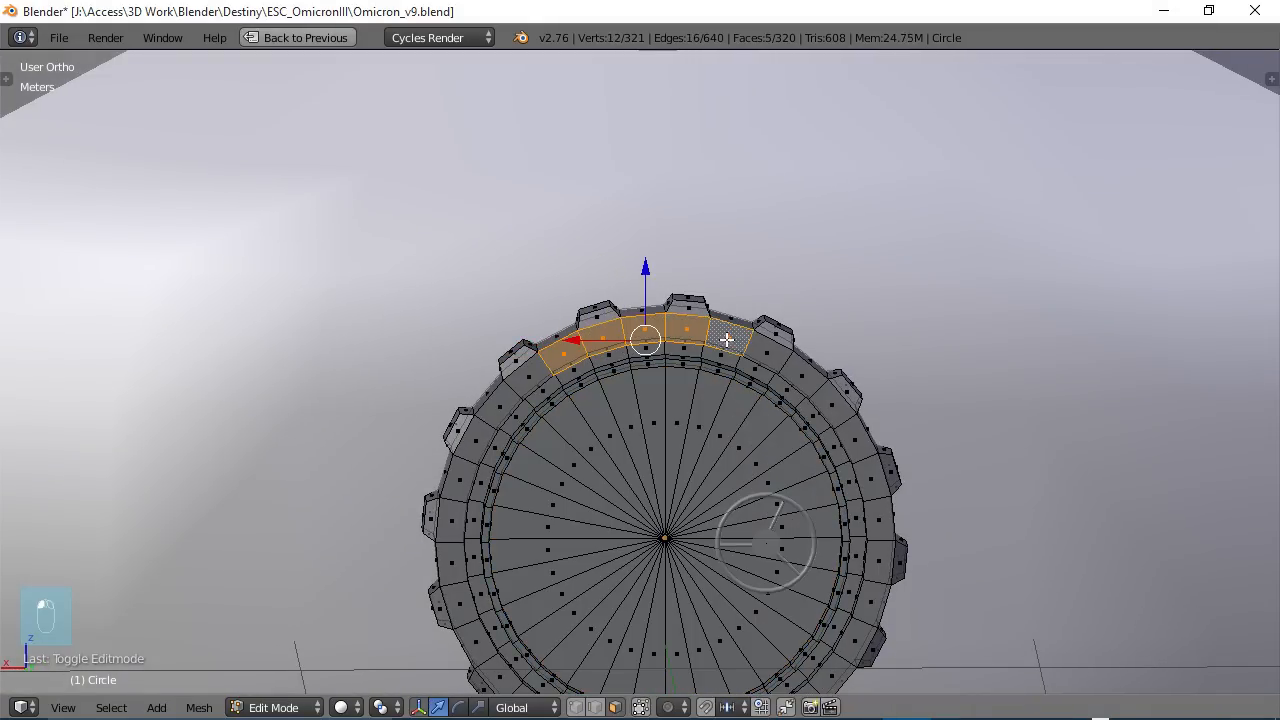
shift+right_click(765, 357)
middle_drag(765, 358, 680, 402)
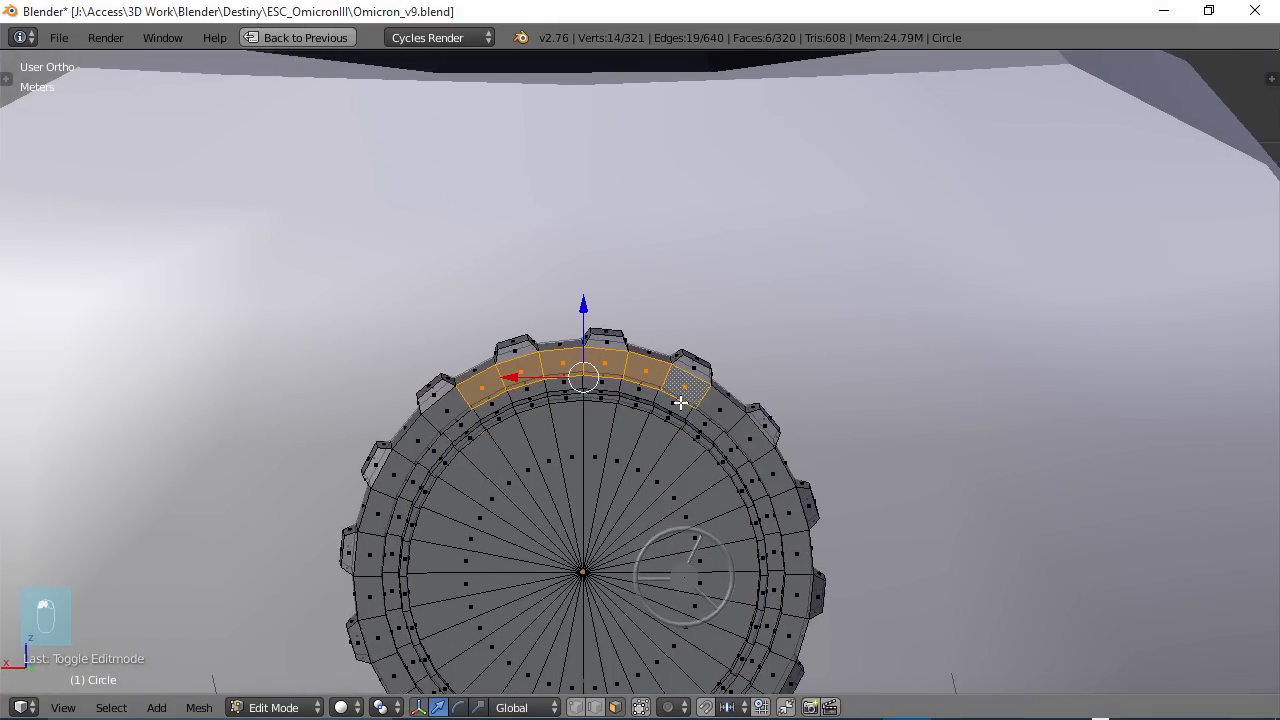
- Duplicate the six ring faces, lower the copy along Z over the disc's inner face and scale it down to a smaller arc
key(shift+d)
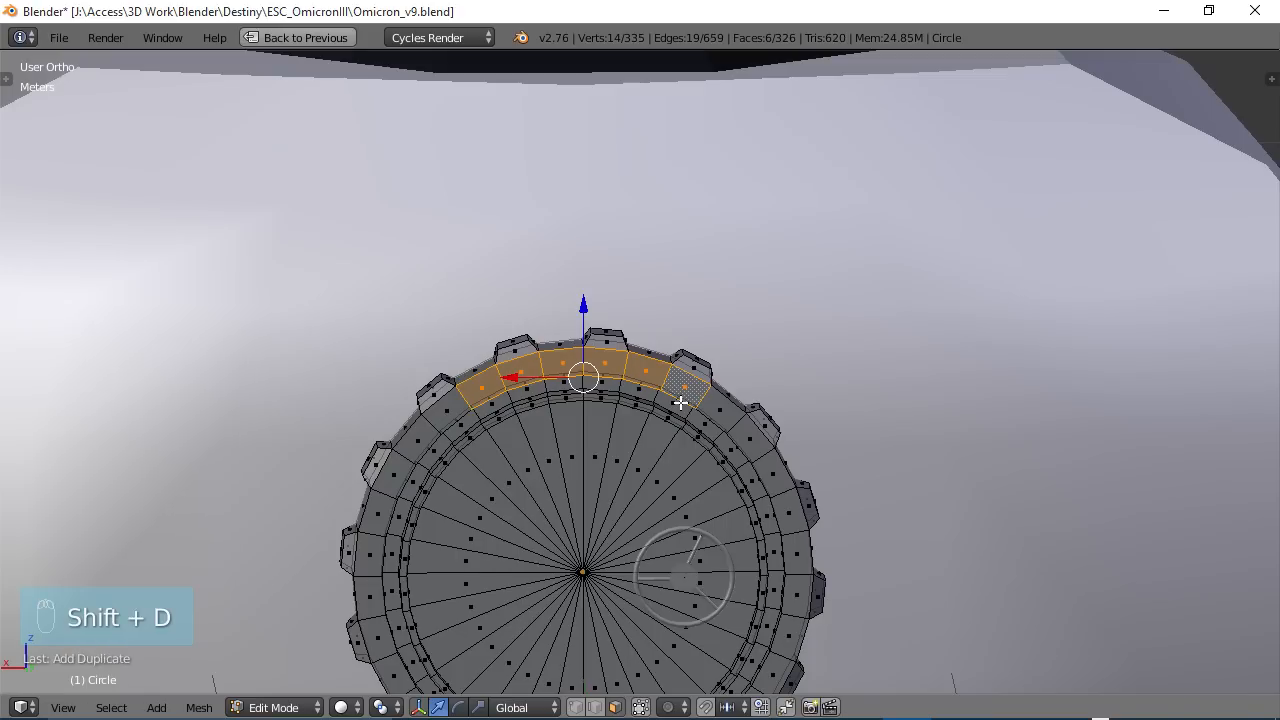
drag(595, 311, 583, 386)
key(s)
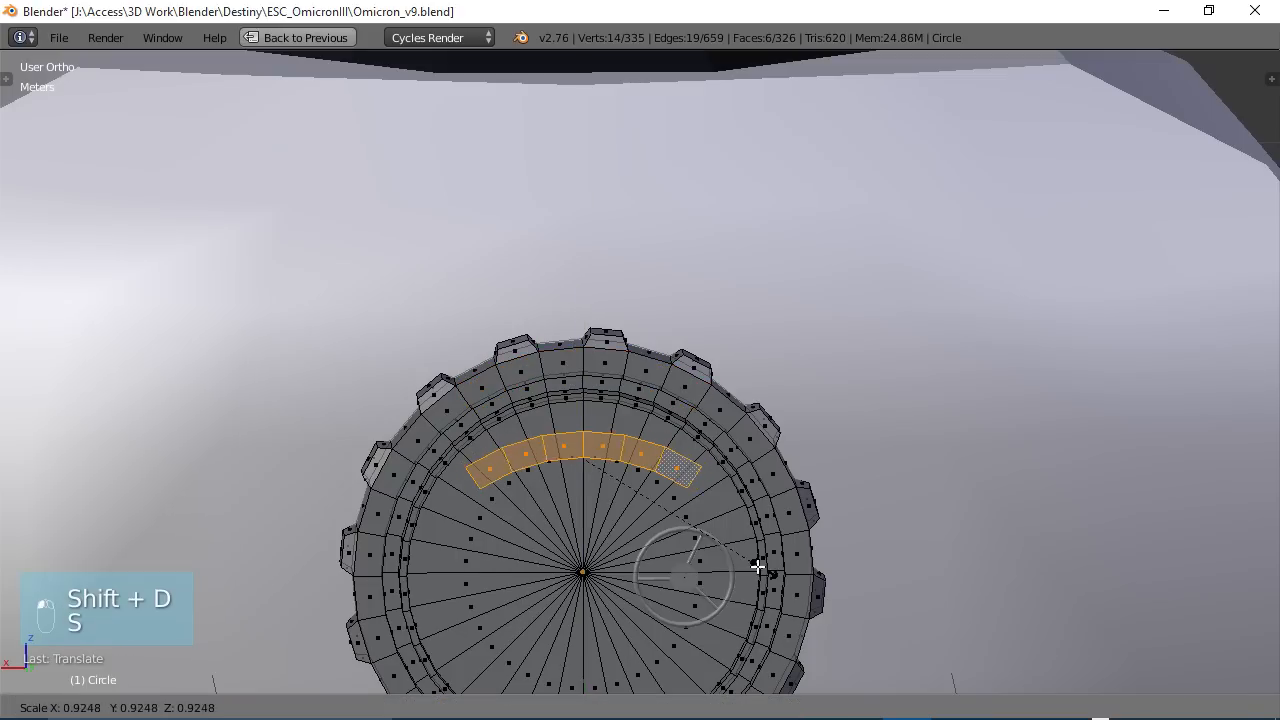
click(688, 528)
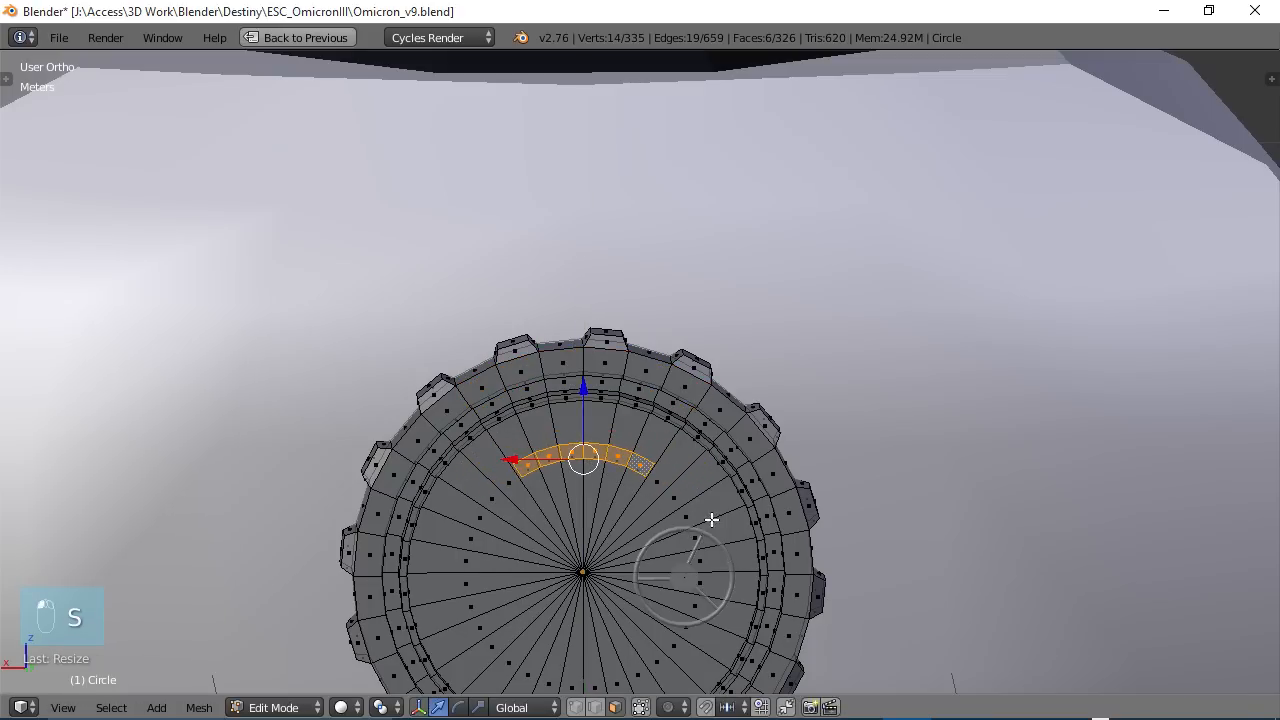
- Extrude the small arc of faces by about -3.4 cm to thicken it into a curved bar
middle_drag(709, 523, 529, 571)
key(e)
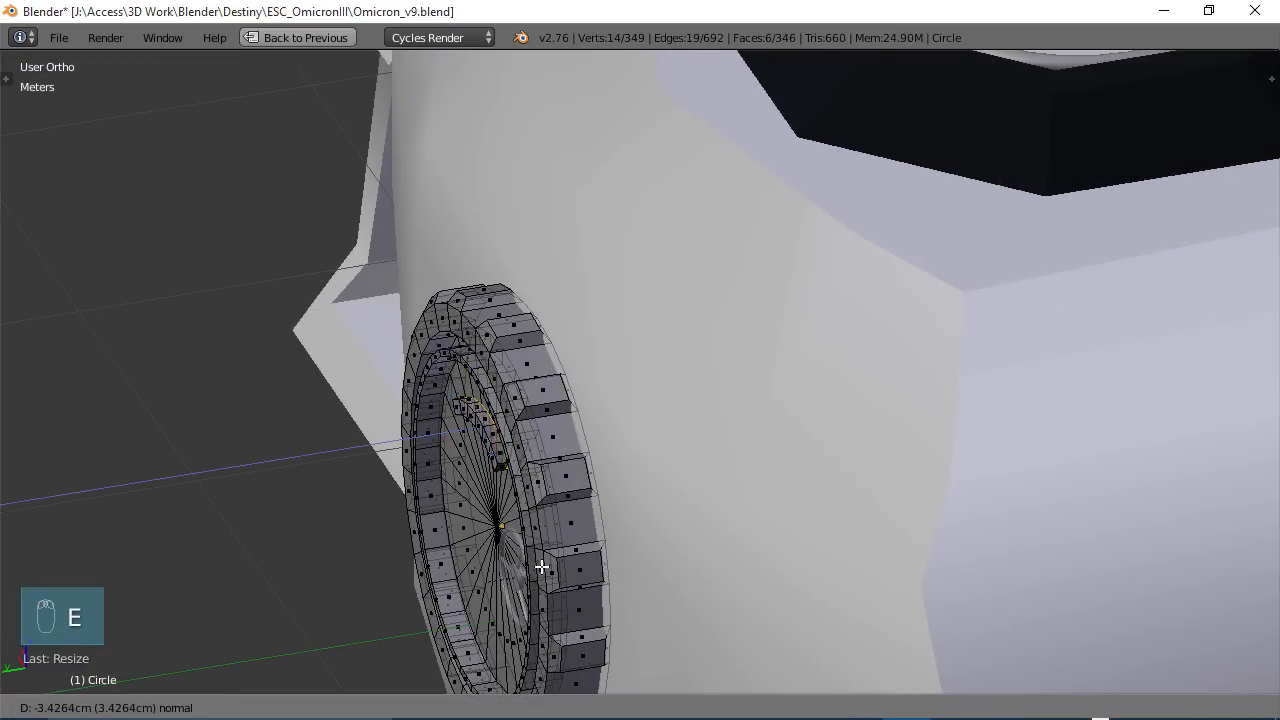
click(543, 565)
mouse_move(543, 565)
middle_down()
mouse_move(718, 476)
mouse_move(733, 535)
mouse_move(714, 525)
middle_up()
scroll(718, 476, down, 2)
key(Tab)
key(Tab)
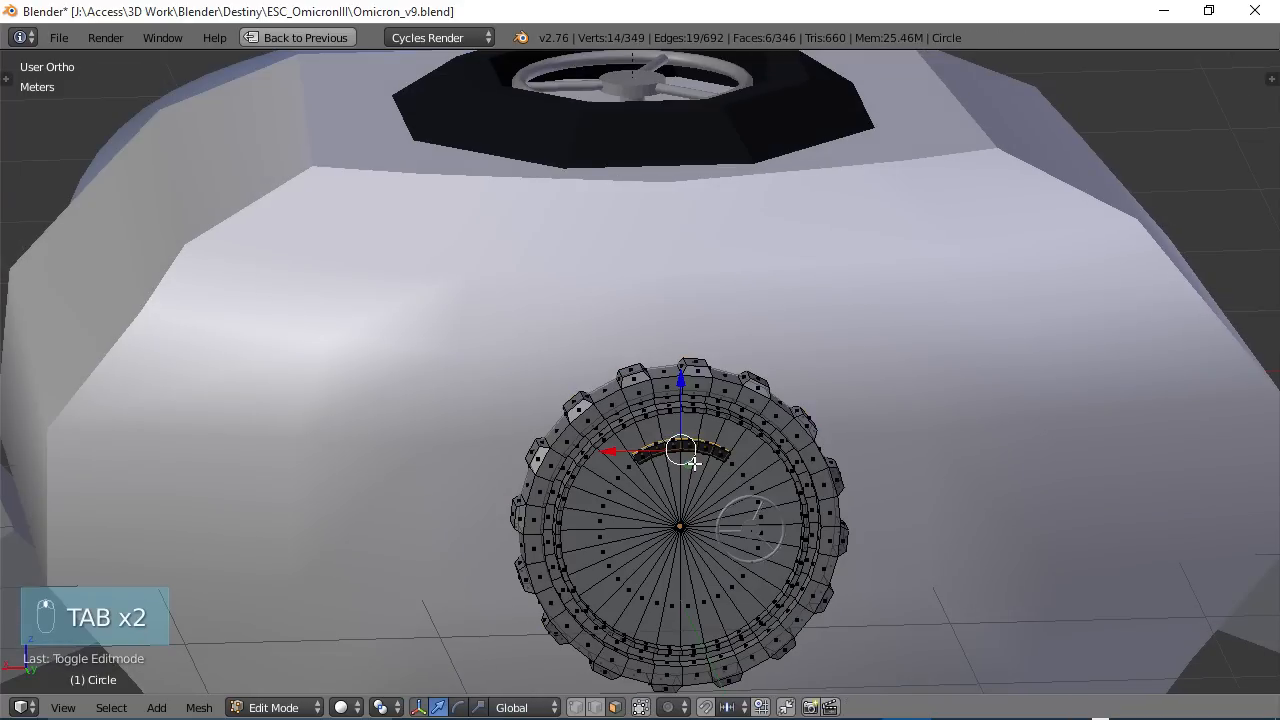
- Select the whole linked curved bar and move it about 4 cm in negative Y towards the recess's inner face
scroll(700, 460, up, 3)
right_click(808, 563)
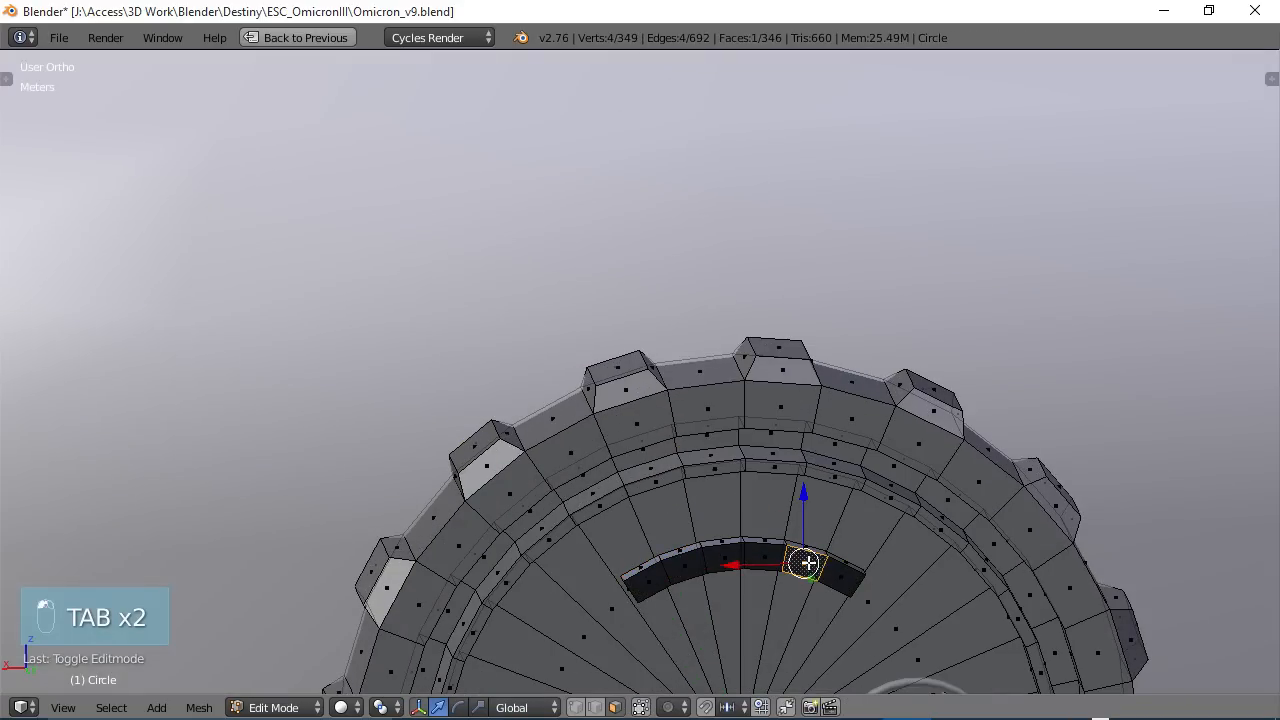
key(l)
middle_drag(814, 566, 649, 334)
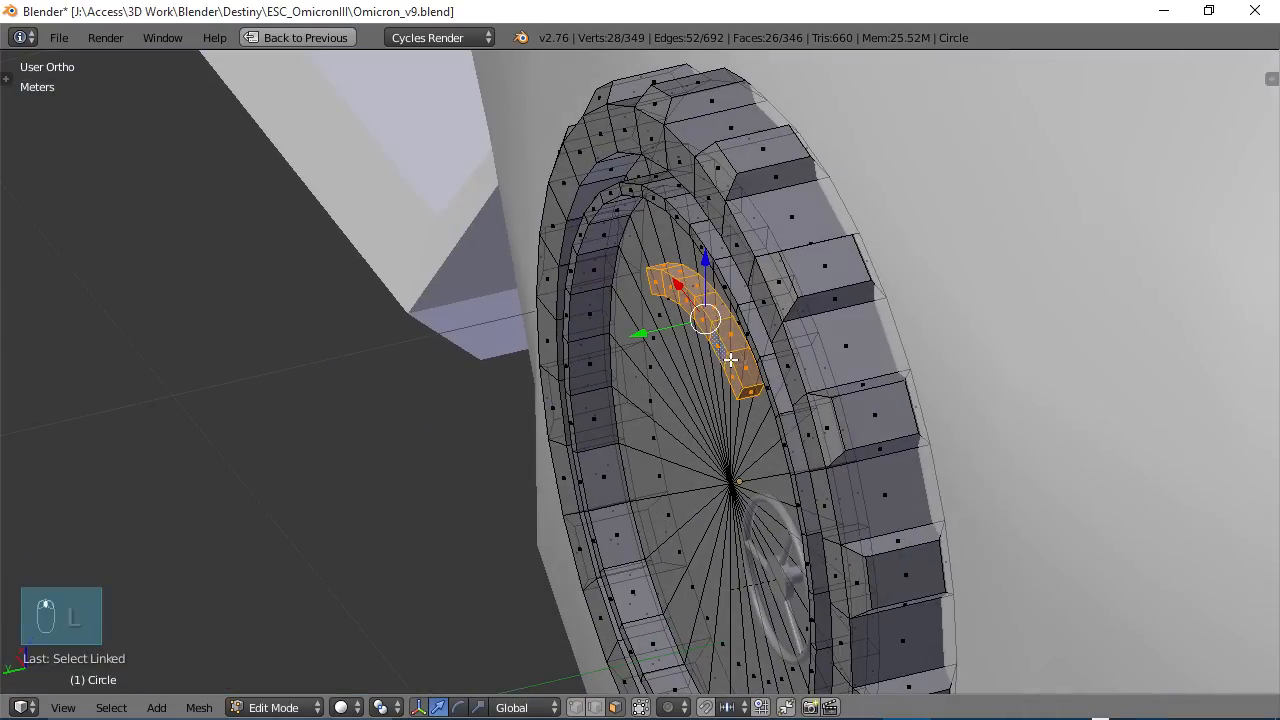
key(g)
key(y)
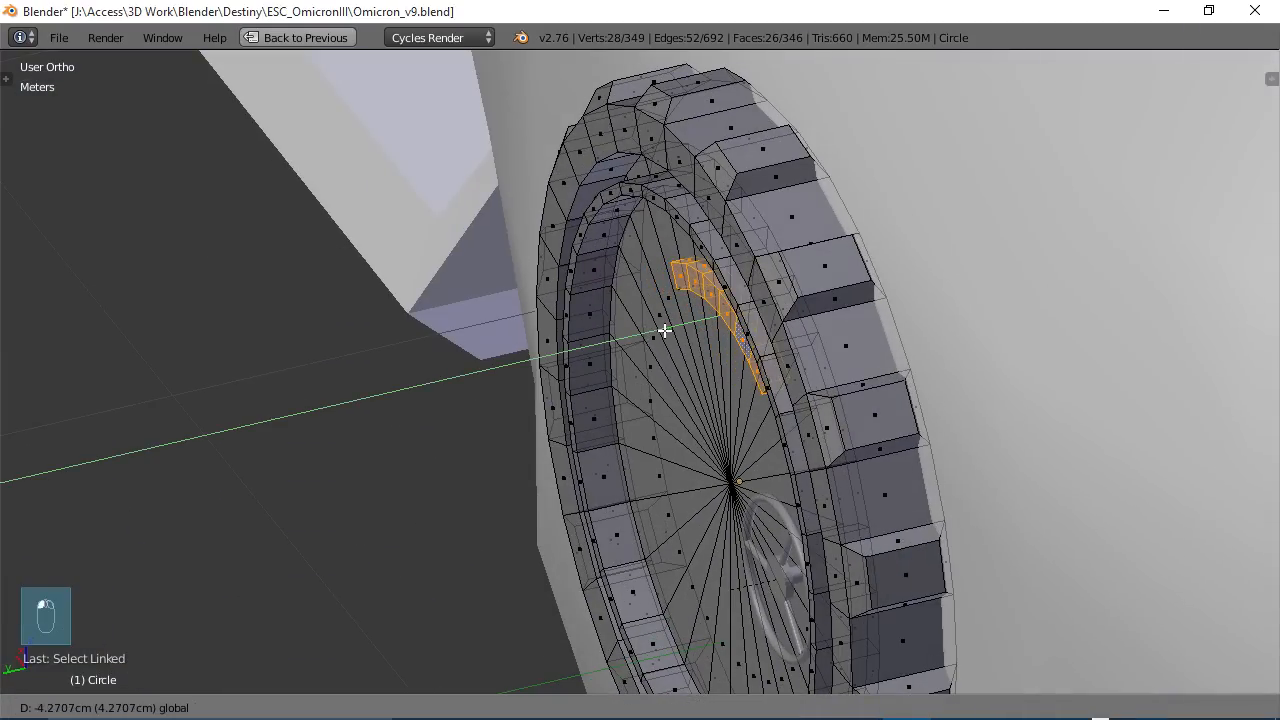
click(660, 335)
- Duplicate the curved bar in place and separate the copy from the toothed disc as its own object
middle_drag(671, 360, 849, 306)
key(ctrl+KP_1)
scroll(820, 330, down, 3)
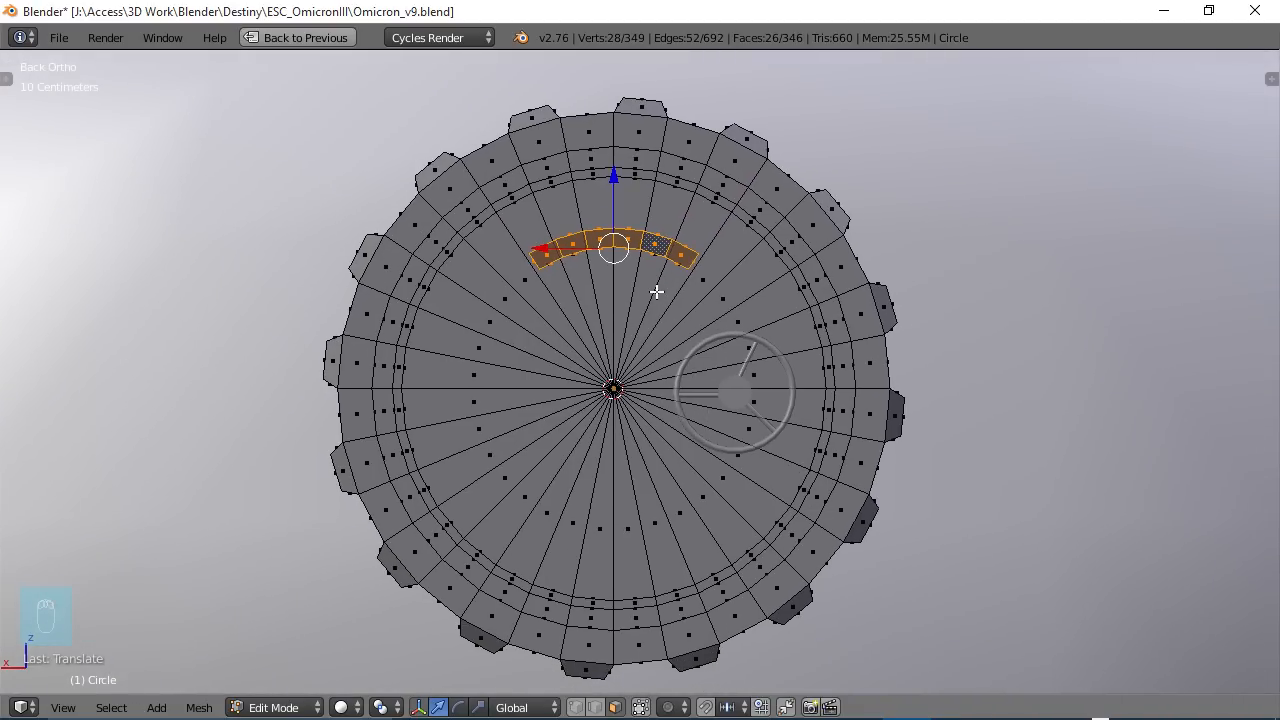
key(shift+d)
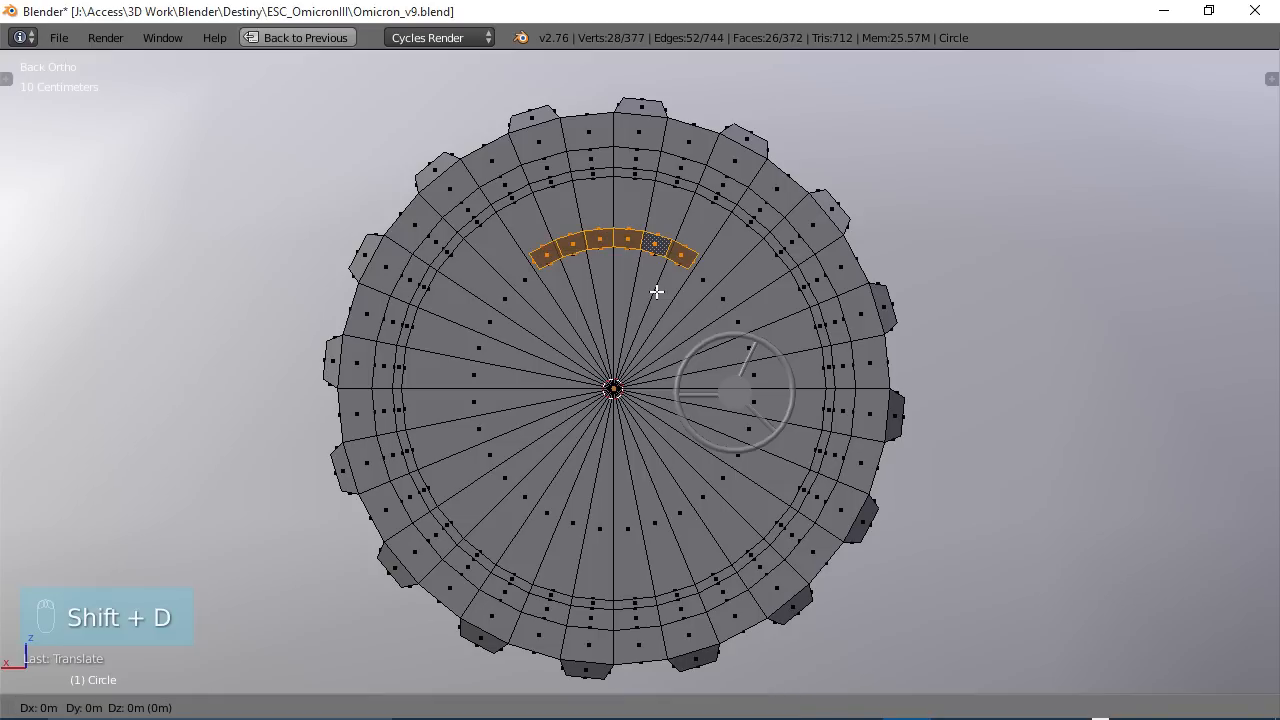
right_click(657, 297)
key(r)
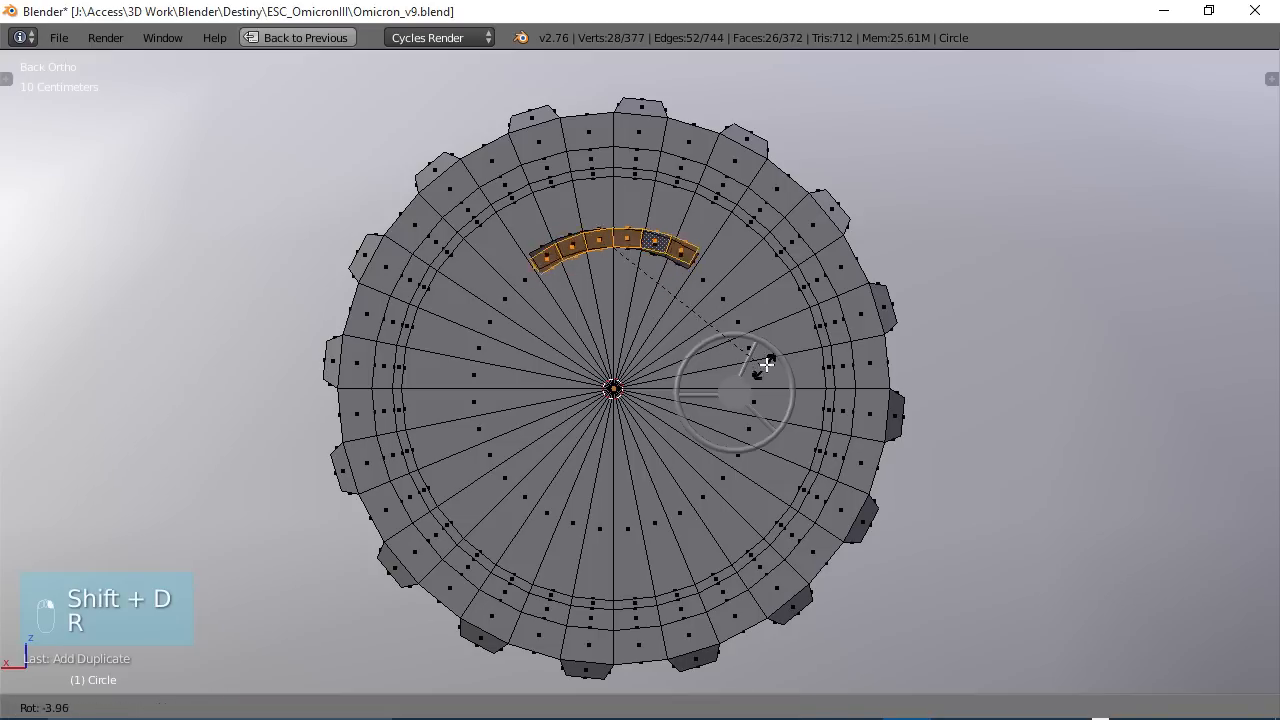
right_click(772, 351)
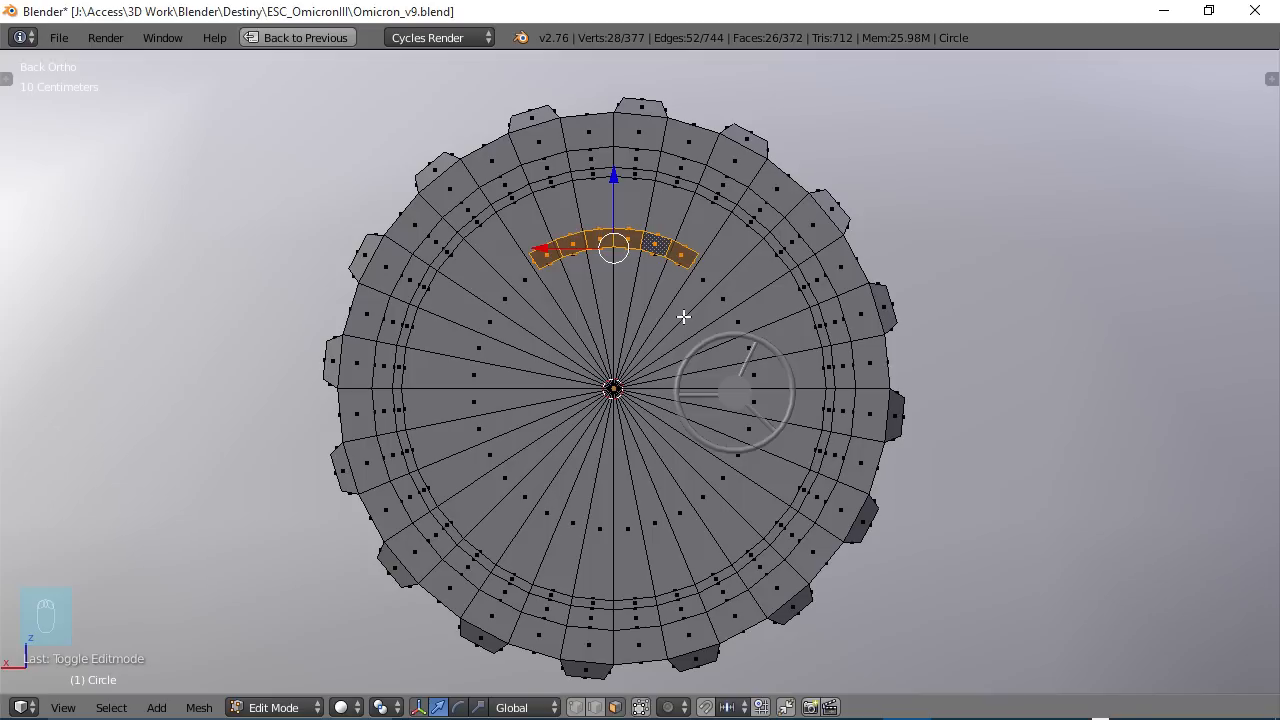
key(p)
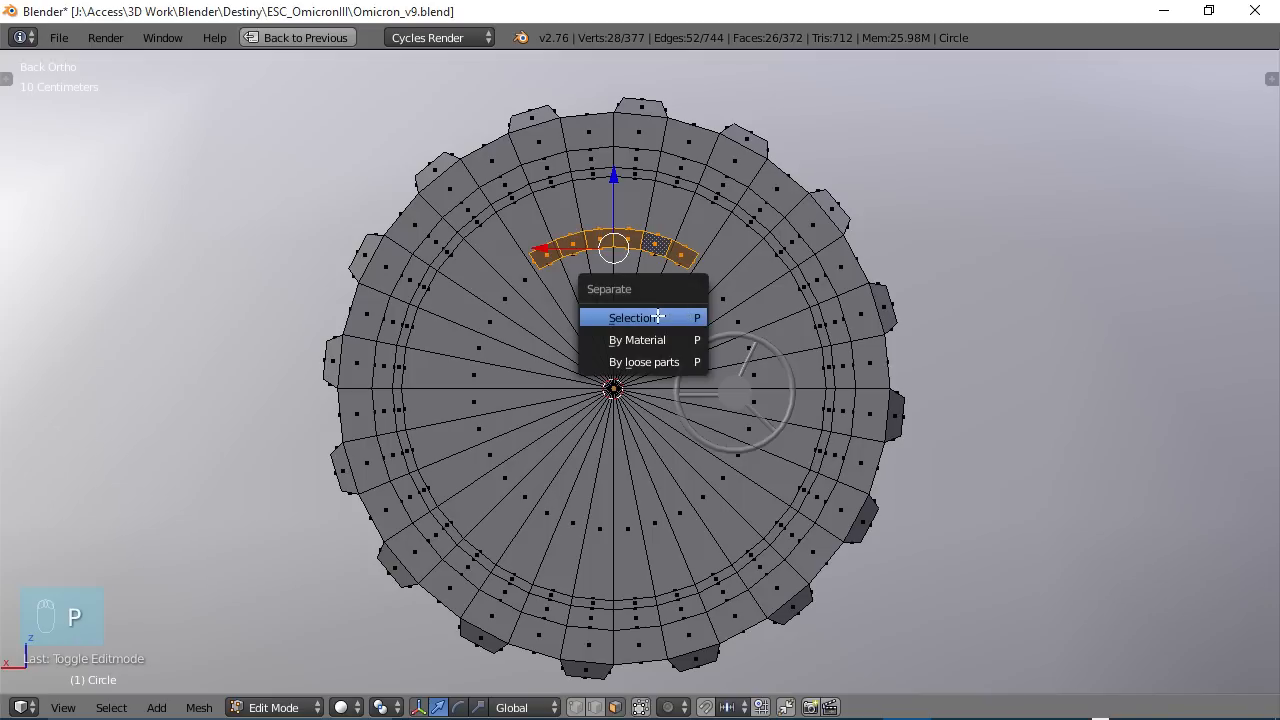
click(657, 316)
key(Tab)
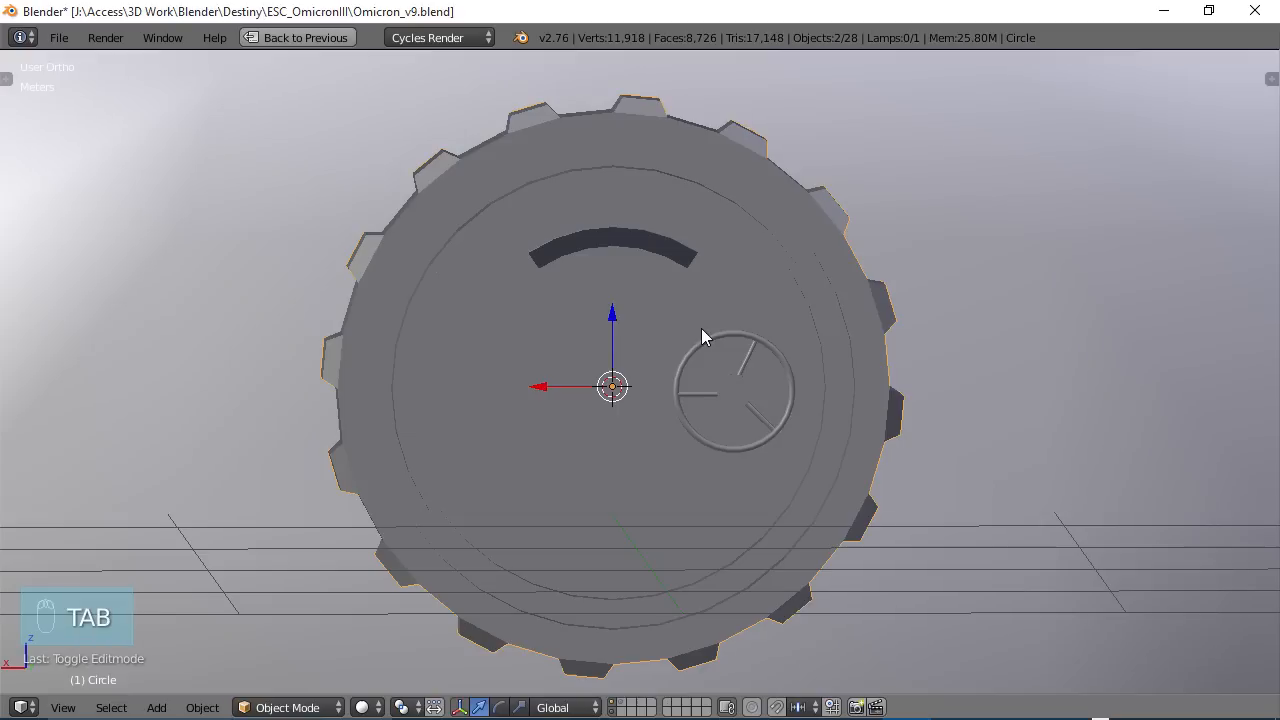
- Rotate the separated curved bar around the disc's centre to the disc's lower left in back view
right_click(610, 241)
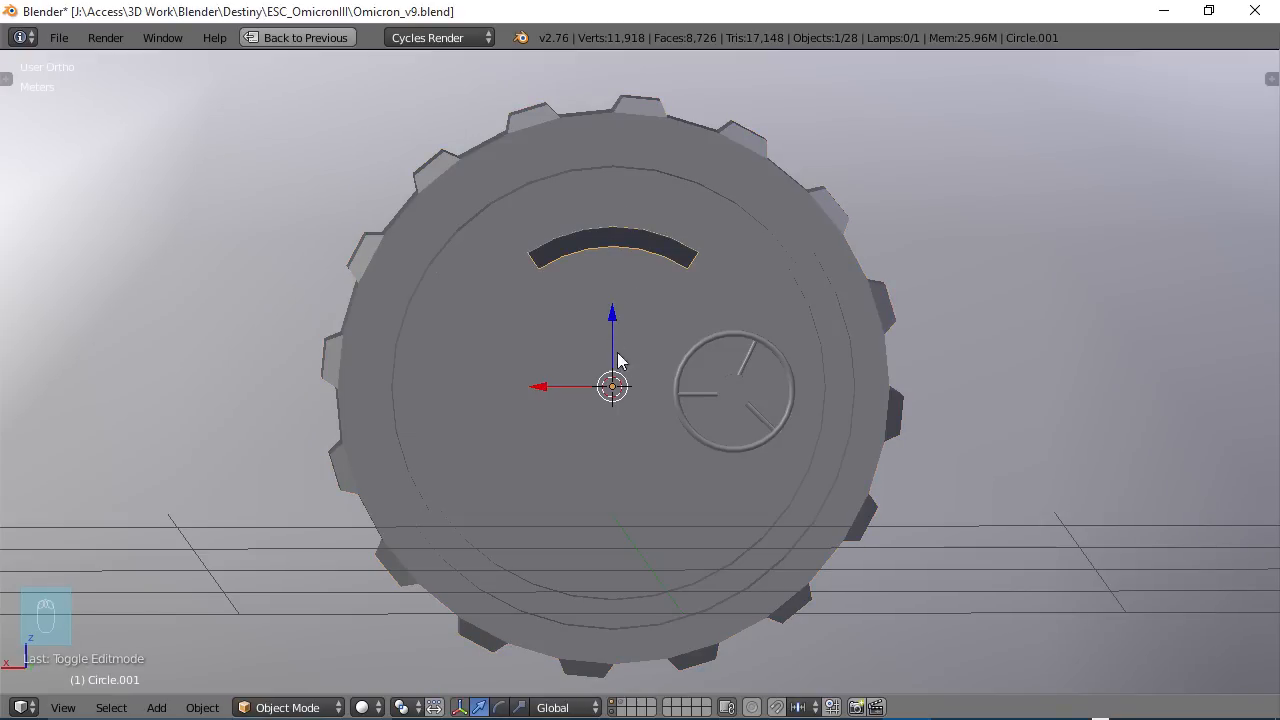
key(ctrl+KP_1)
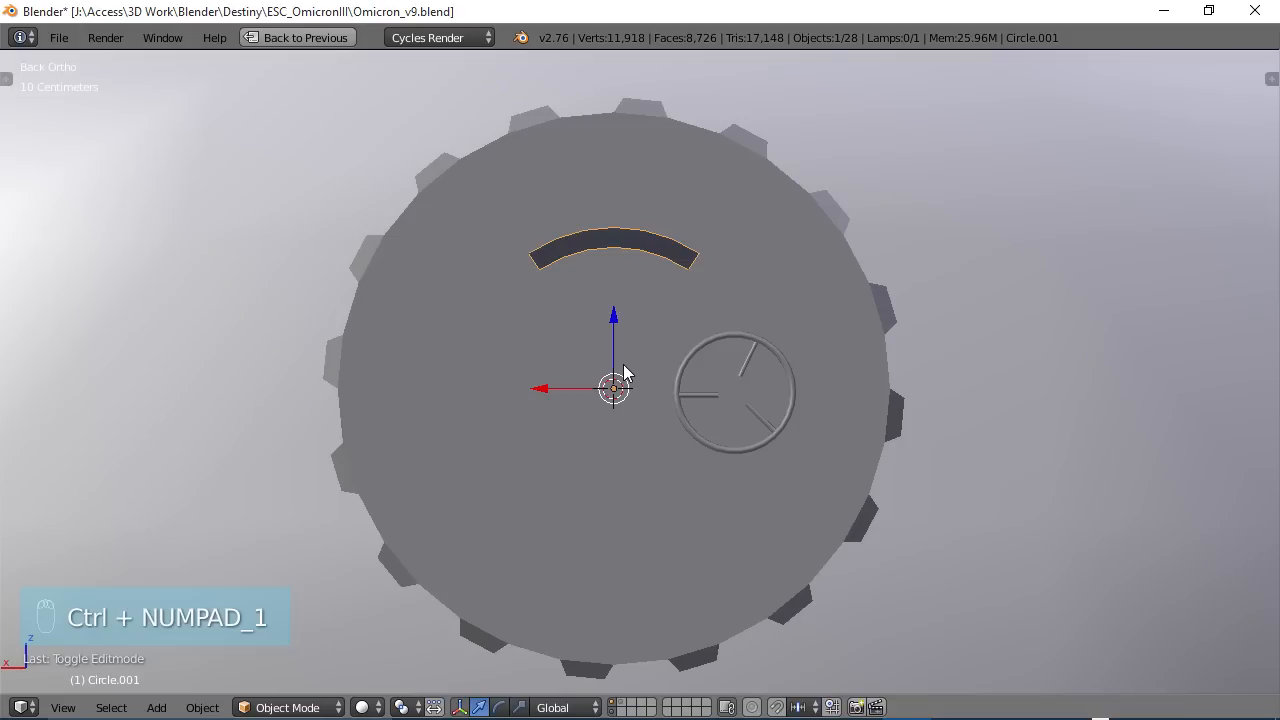
key(r)
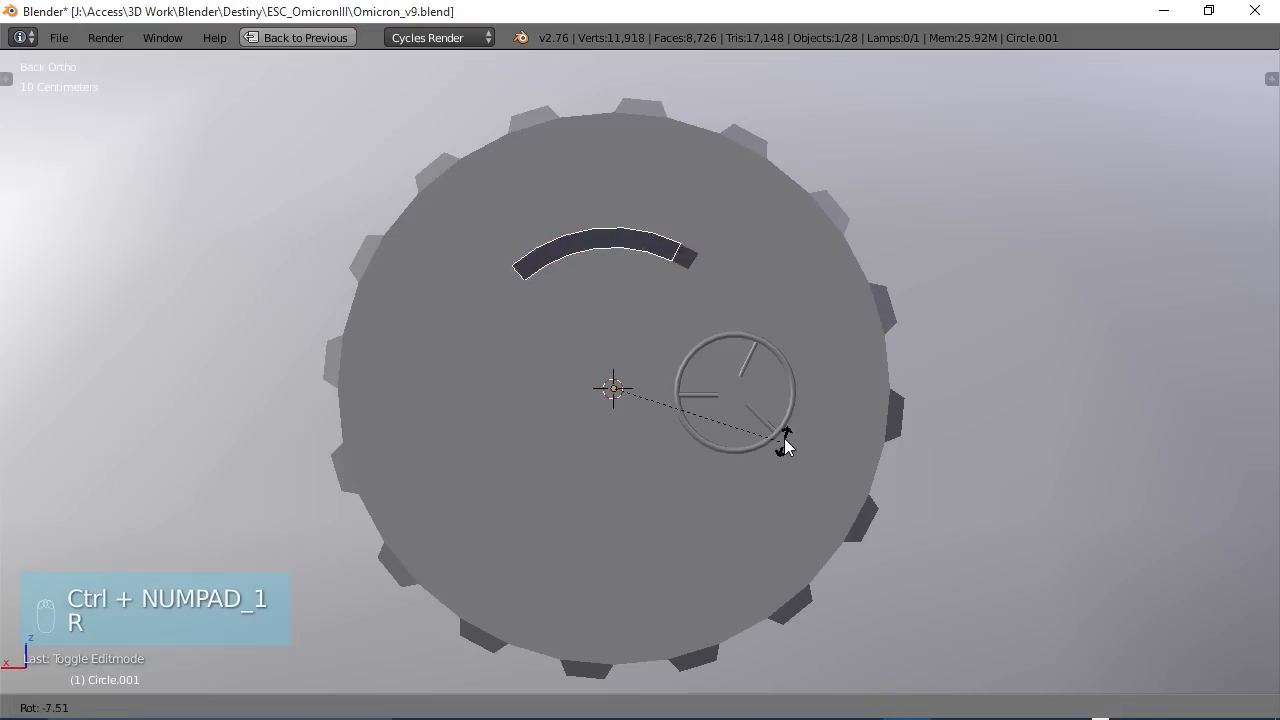
click(548, 255)
- Duplicate the lower-left curved bar, rotate the copy around the centre to the disc's lower right, and deselect everything
key(shift+d)
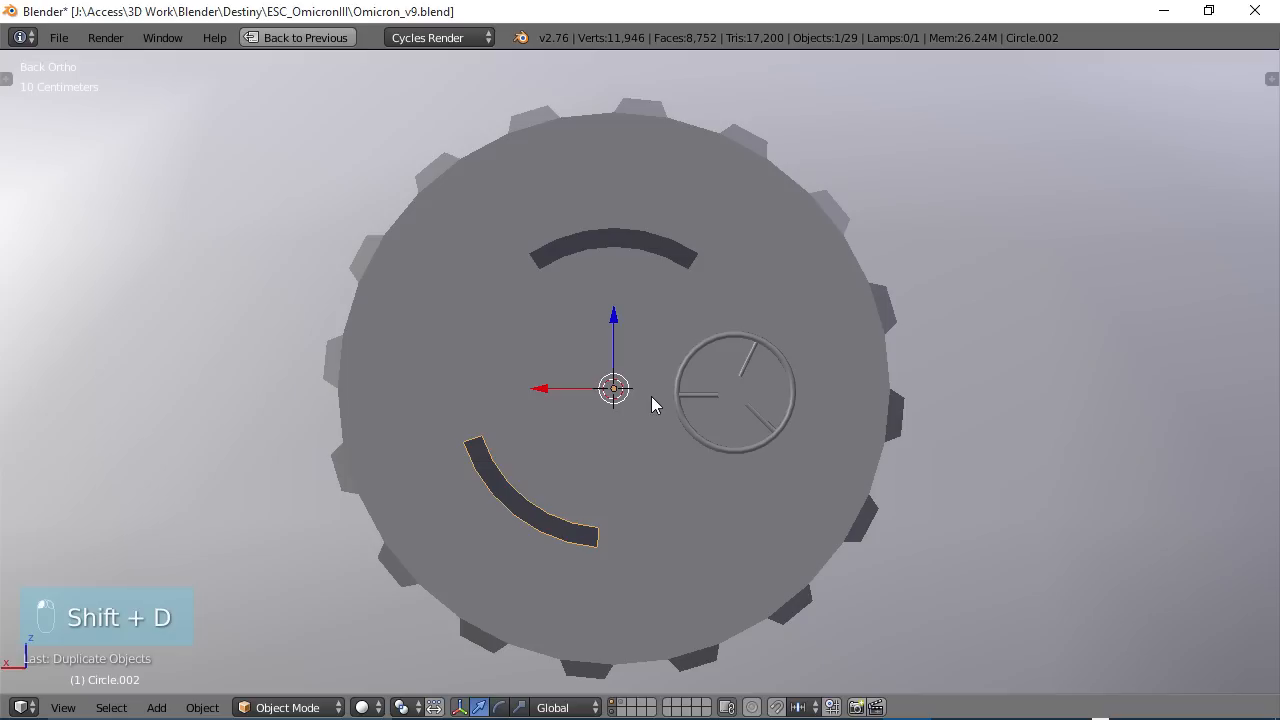
key(r)
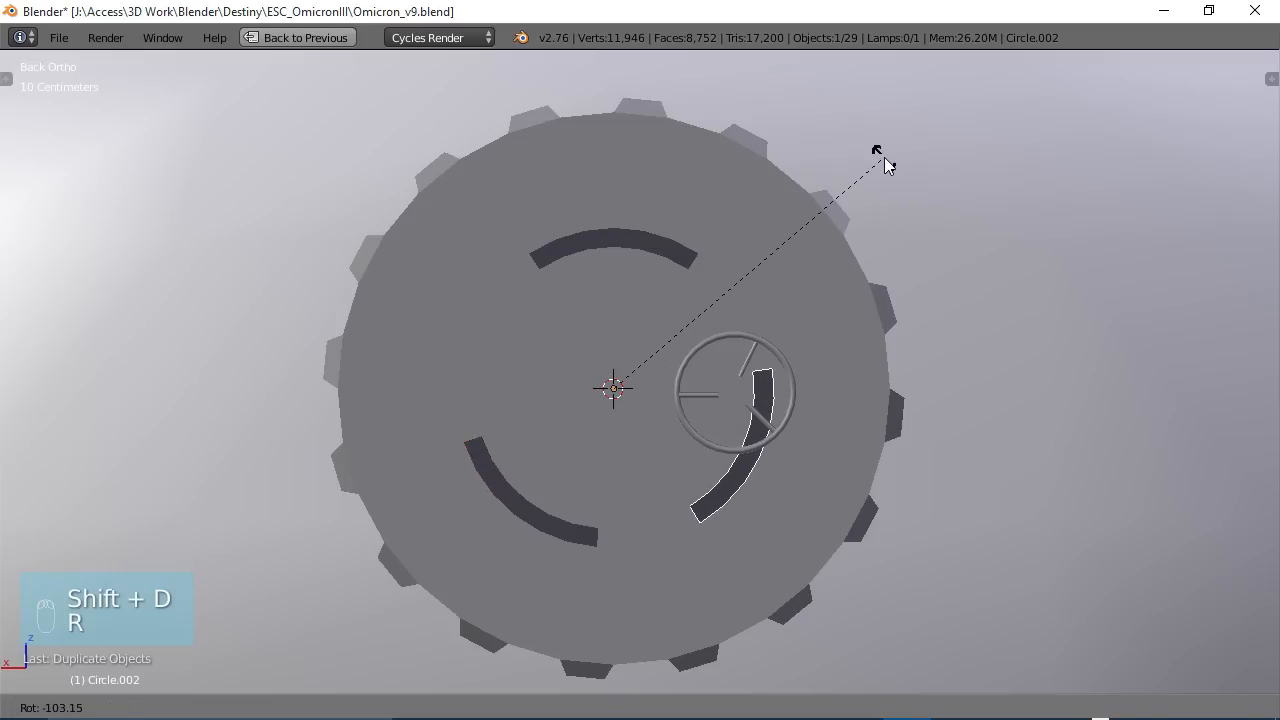
click(883, 200)
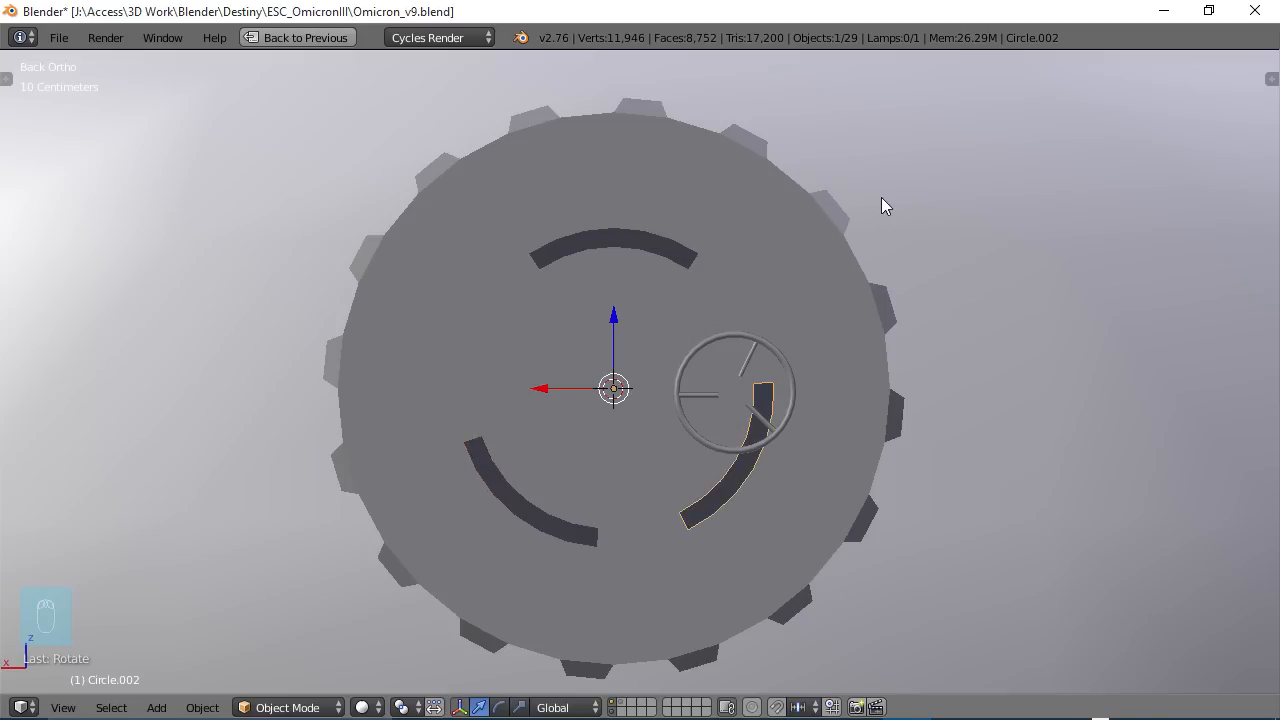
middle_drag(883, 200, 743, 415)
key(a)
- Select all outer rim faces lying between the teeth, around the full circumference of the toothed disc's mesh
middle_drag(634, 497, 723, 344)
right_click(770, 223)
key(Tab)
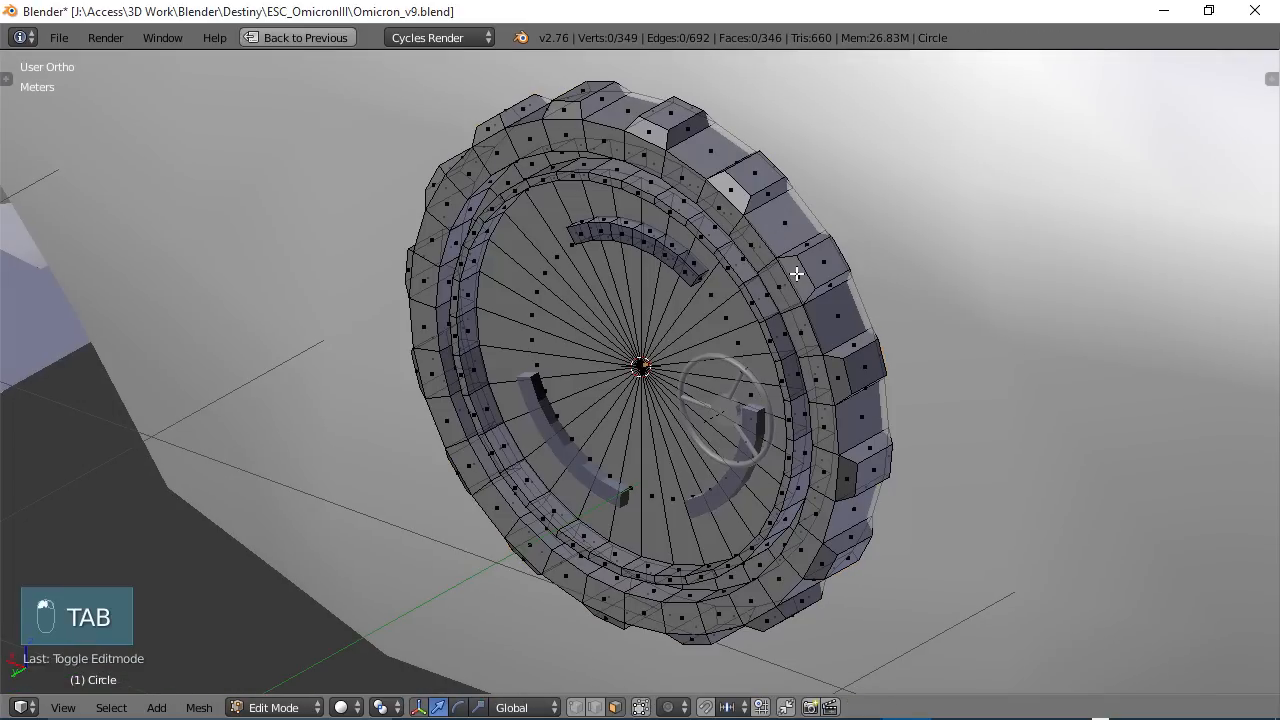
right_click(783, 230)
shift+right_click(708, 150)
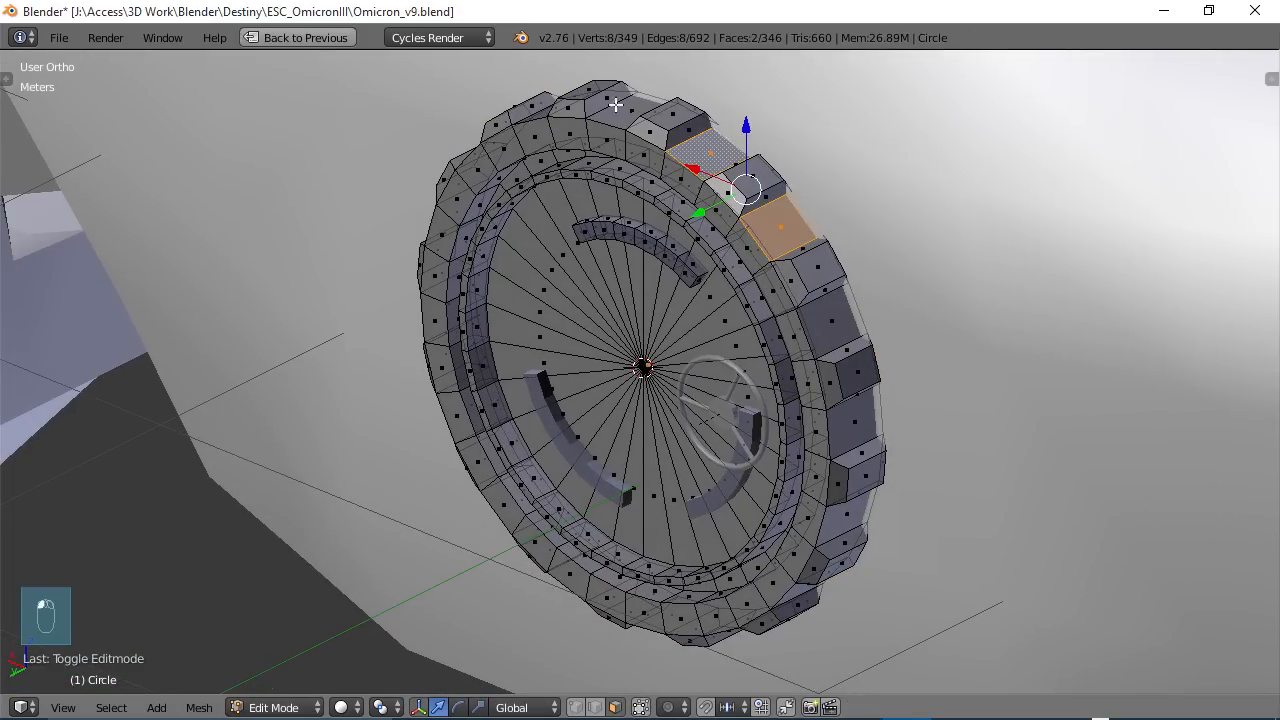
shift+right_click(630, 112)
middle_drag(630, 112, 442, 273)
shift+right_click(489, 256)
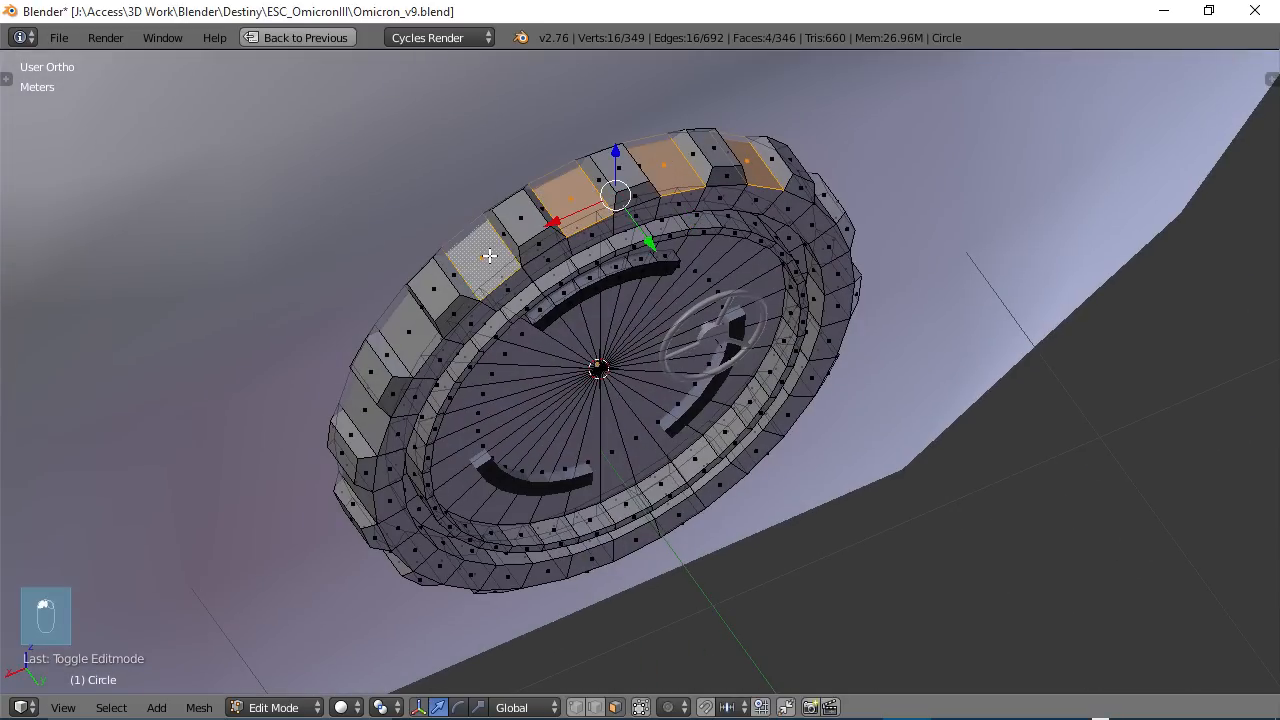
shift+right_click(403, 321)
shift+right_click(364, 411)
middle_drag(364, 411, 518, 413)
shift+right_click(535, 389)
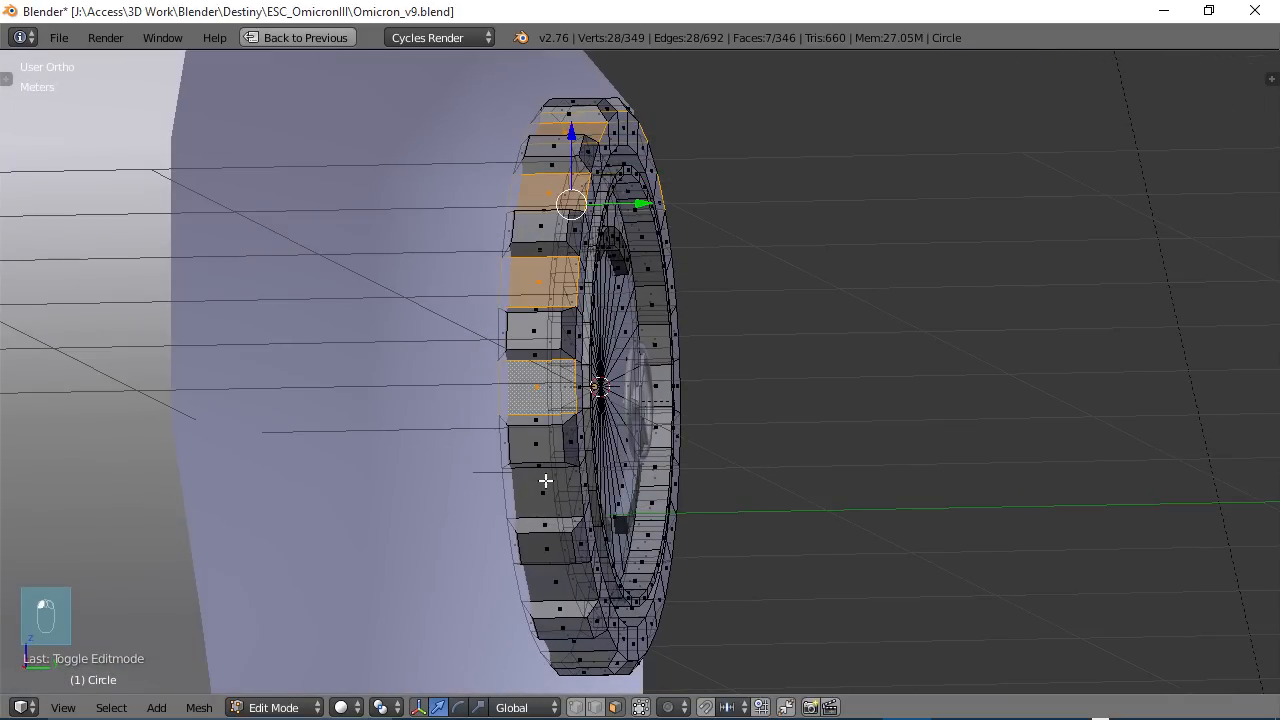
shift+right_click(545, 481)
shift+right_click(560, 582)
middle_drag(580, 640, 520, 418)
shift+right_click(530, 408)
shift+right_click(605, 489)
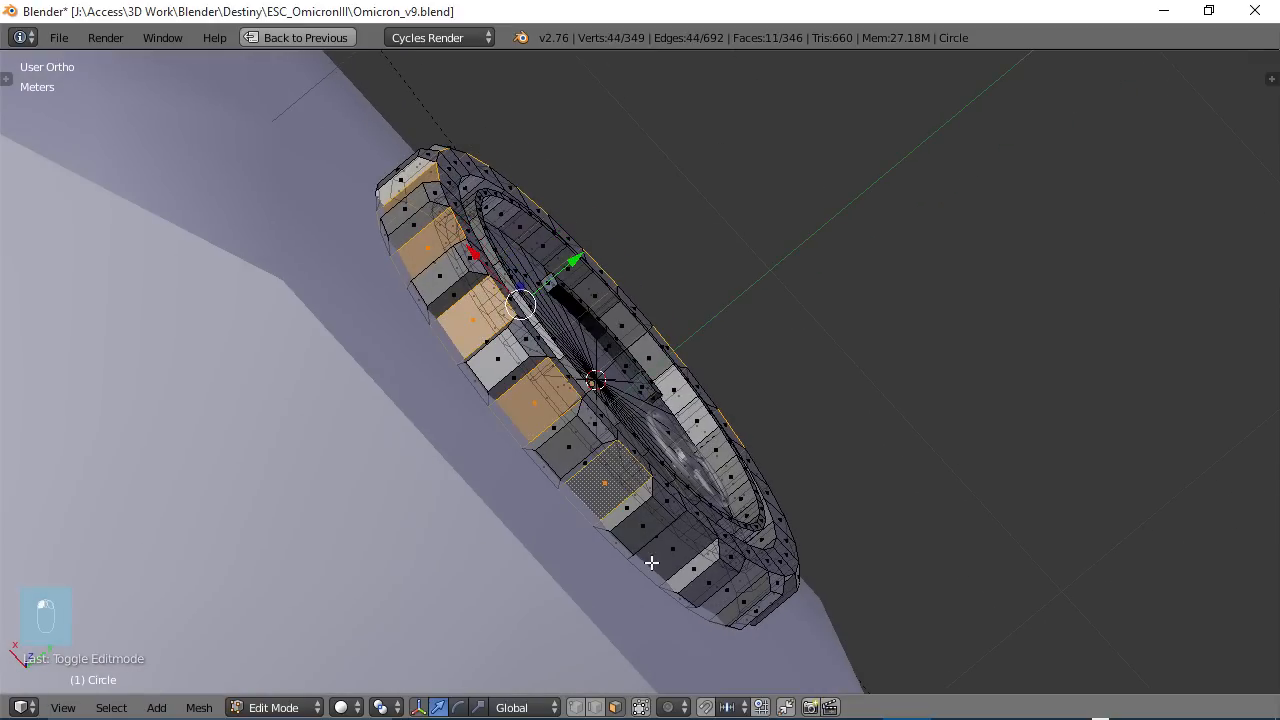
shift+right_click(664, 550)
middle_drag(715, 579, 548, 276)
shift+right_click(545, 272)
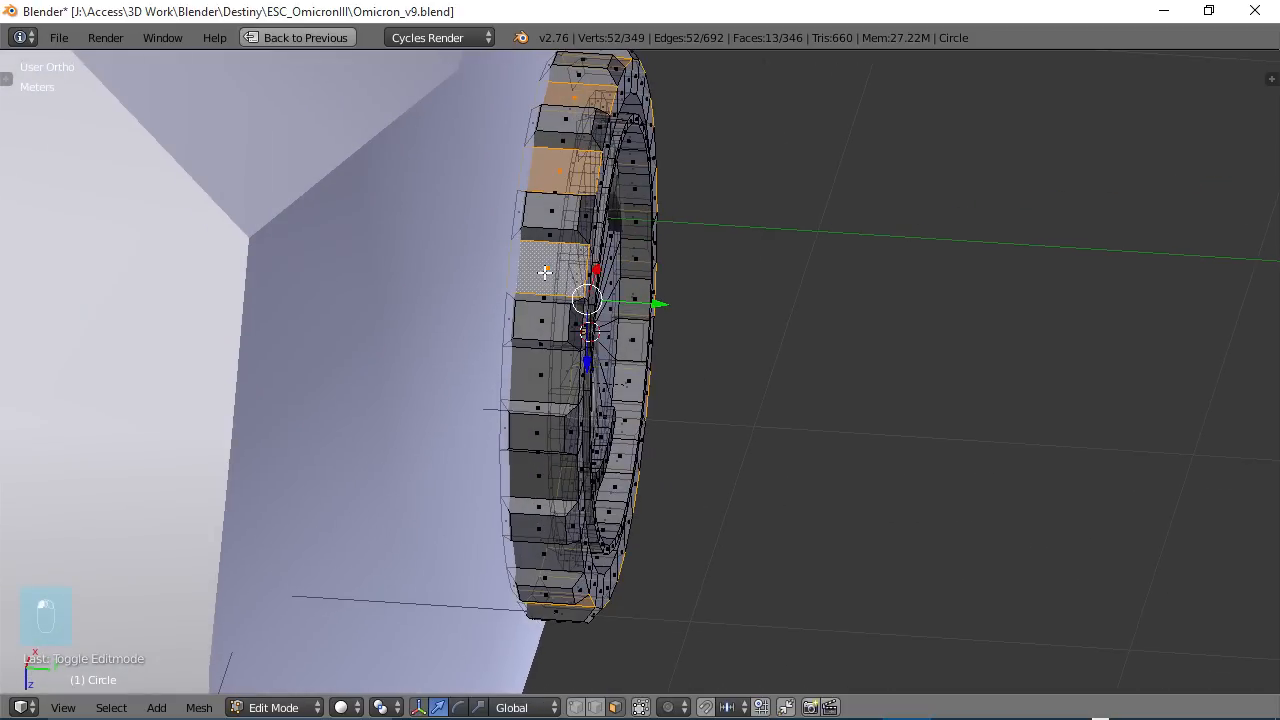
shift+right_click(540, 373)
shift+right_click(537, 473)
shift+right_click(533, 560)
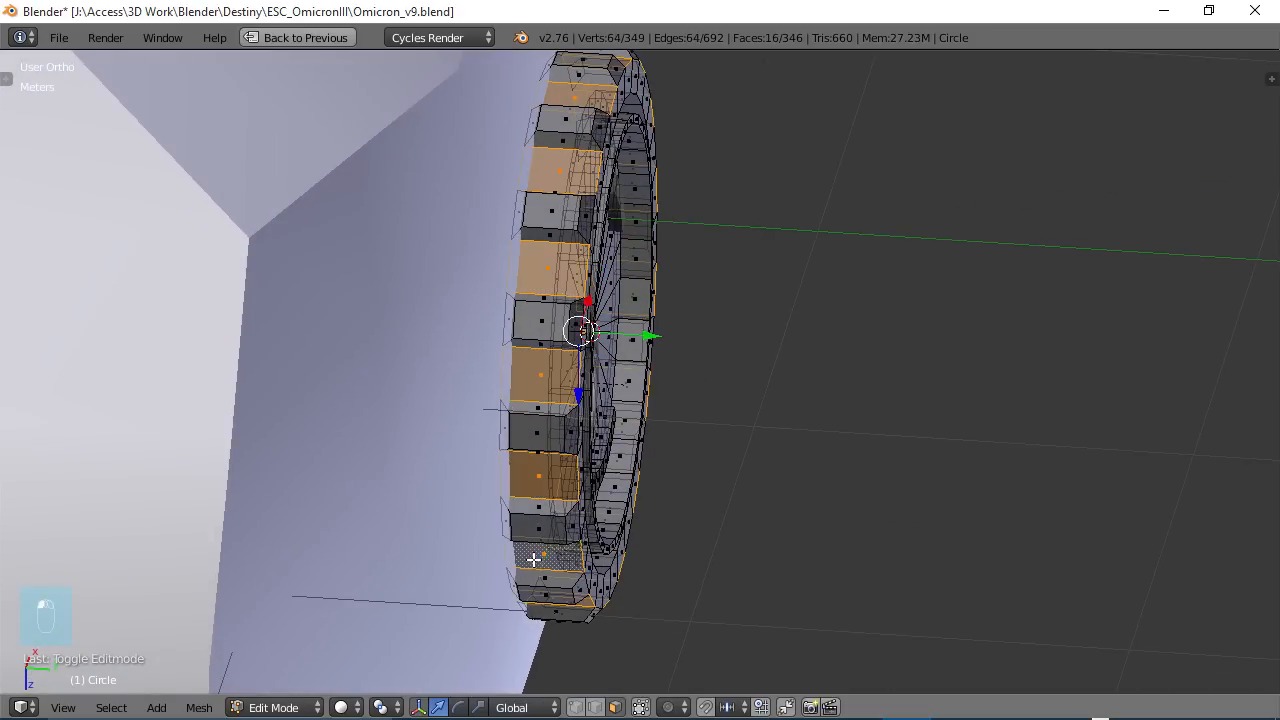
- Extrude the selected rim faces in place and scale the new faces down to about 0.7 around their individual origins
middle_drag(540, 443, 678, 369)
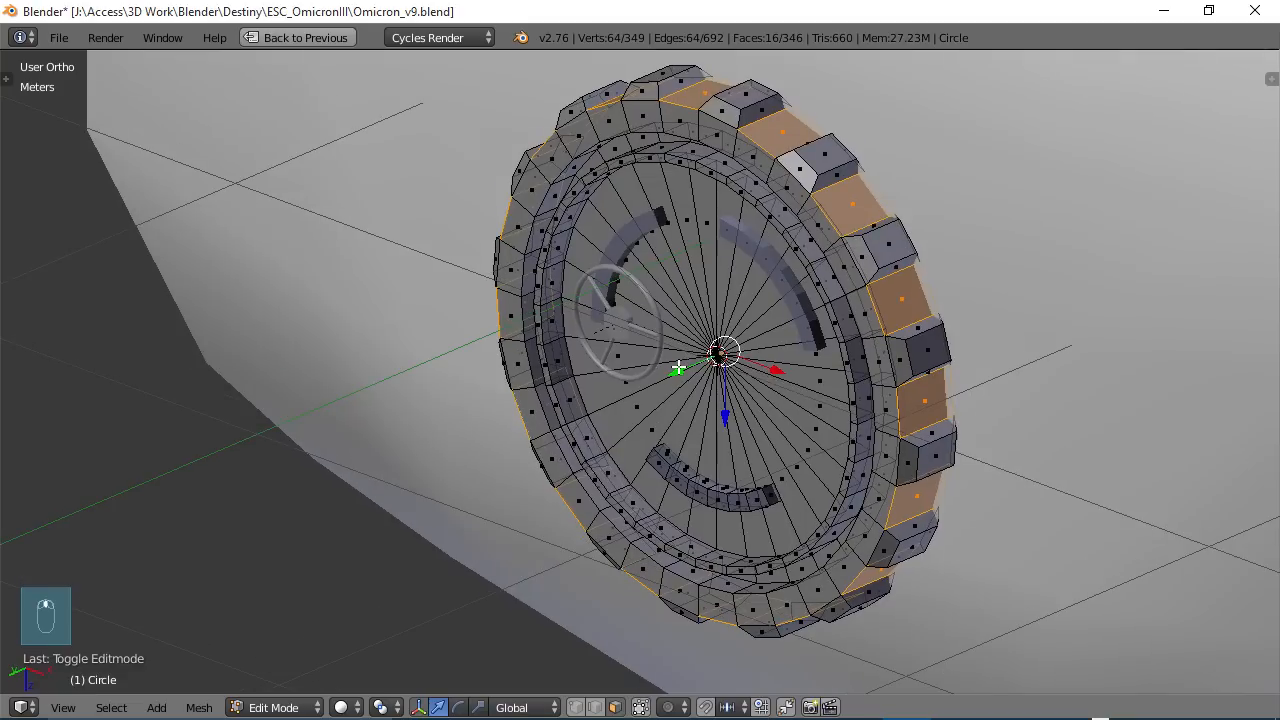
click(394, 708)
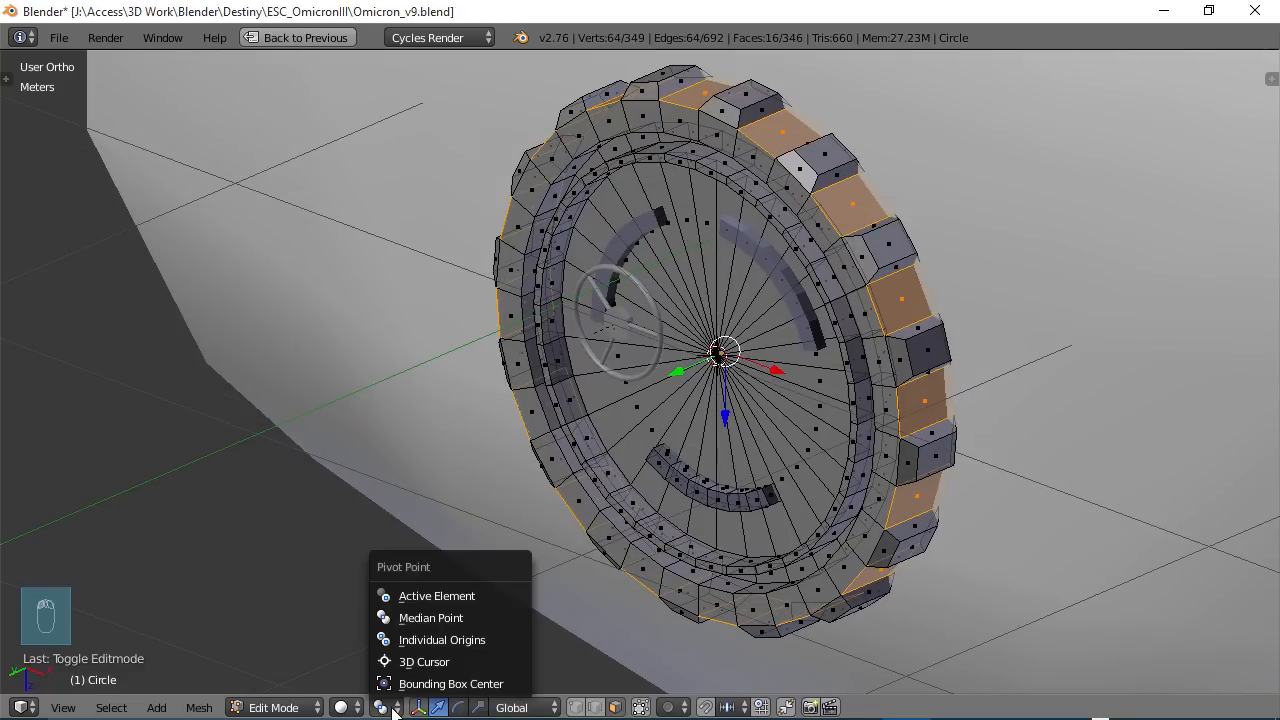
click(449, 639)
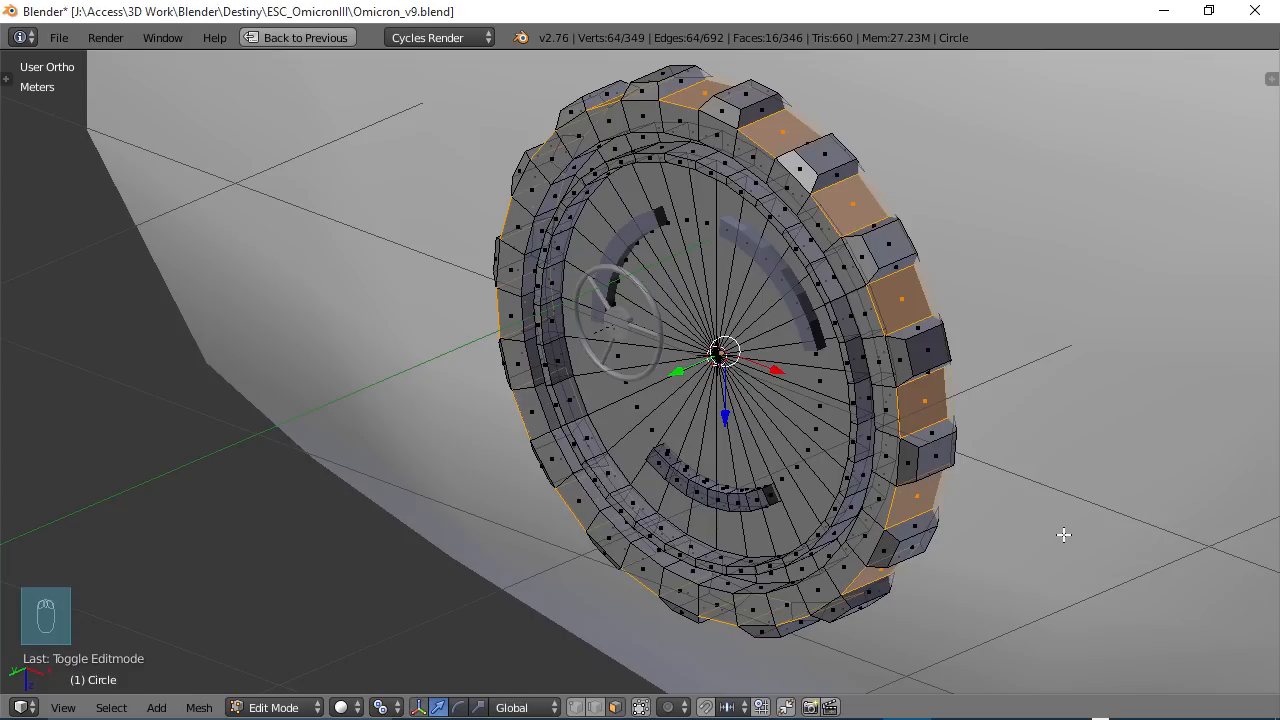
key(e)
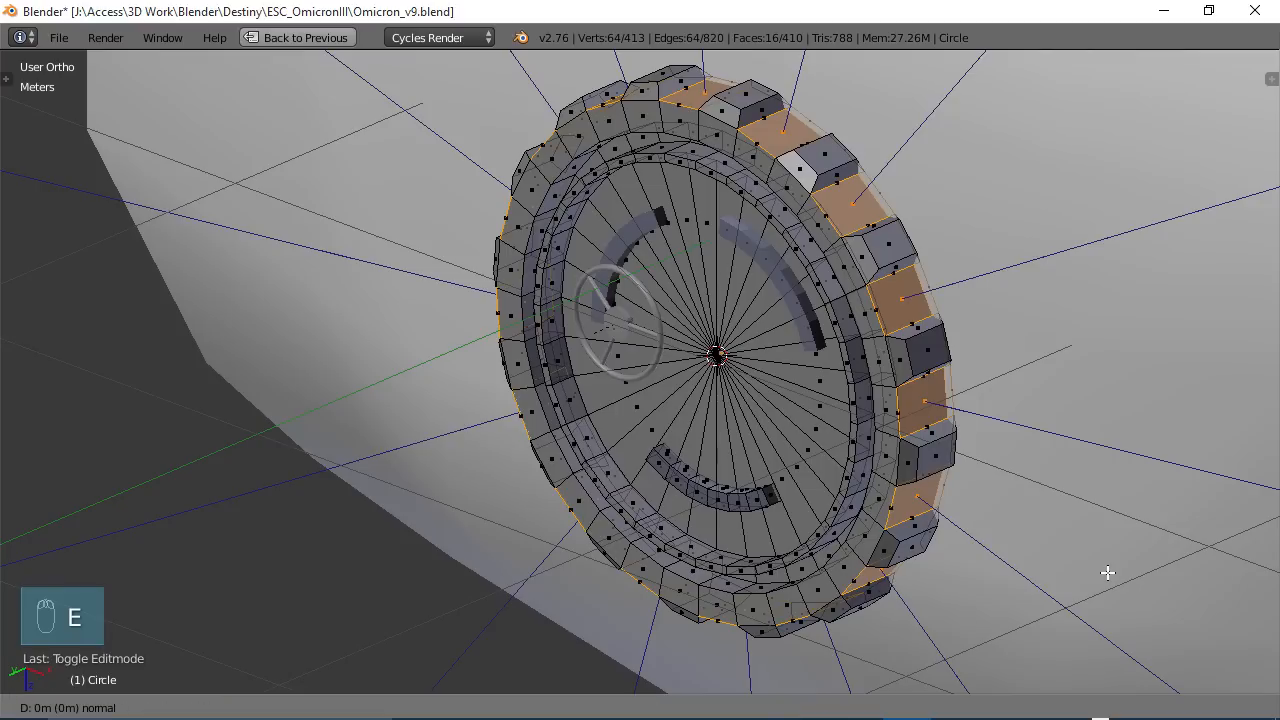
click(1110, 575)
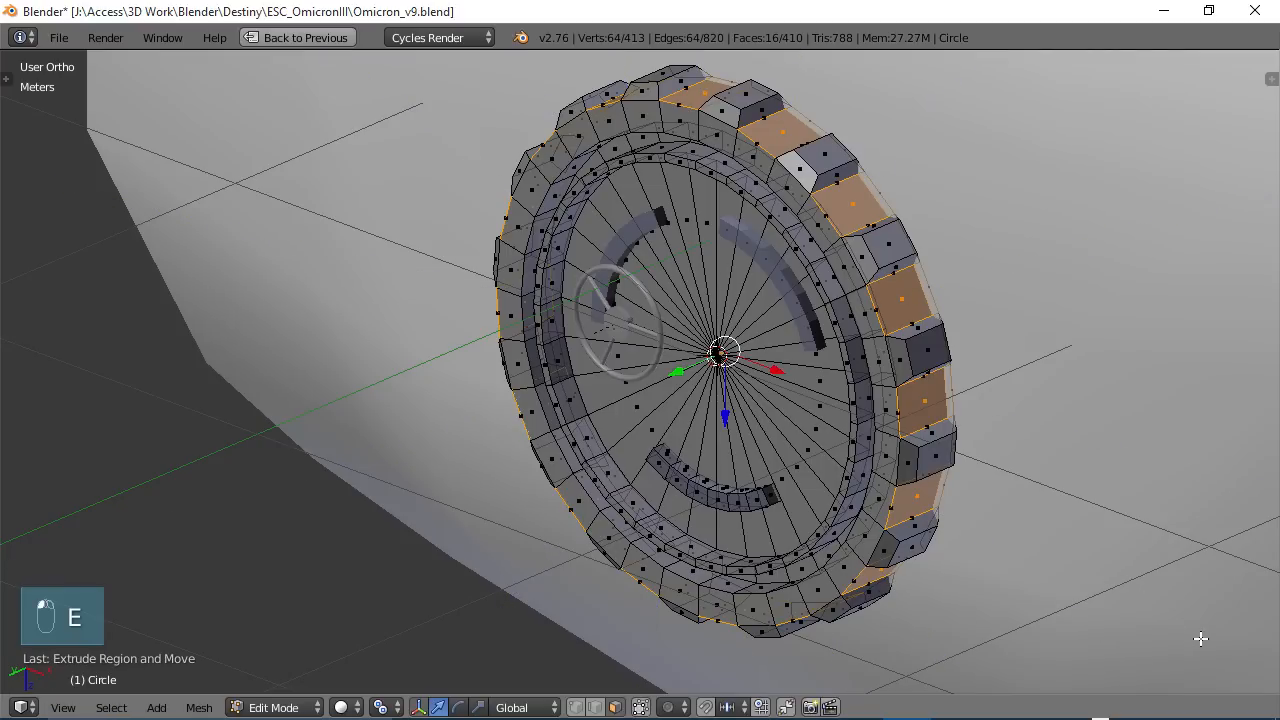
key(s)
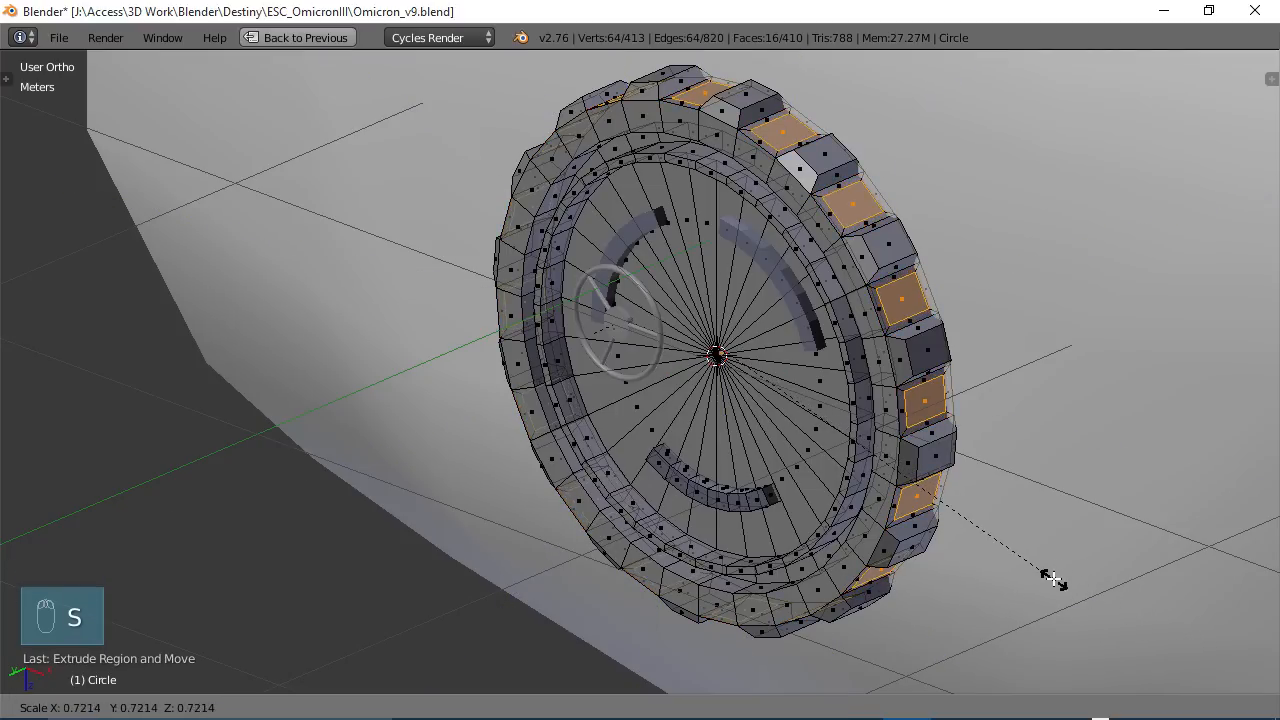
click(1022, 560)
middle_drag(1022, 560, 976, 547)
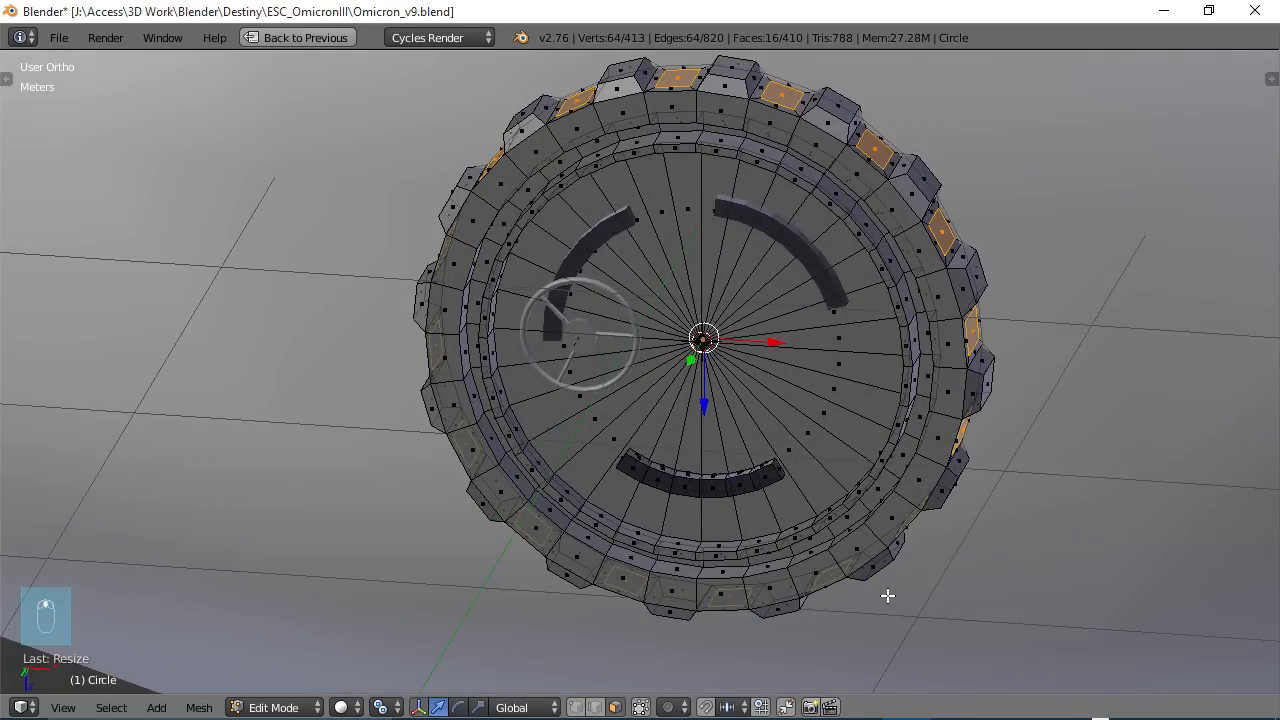
- Extrude the inset rim faces again and scale them inward around the median point to form recesses, then leave mesh editing
click(385, 707)
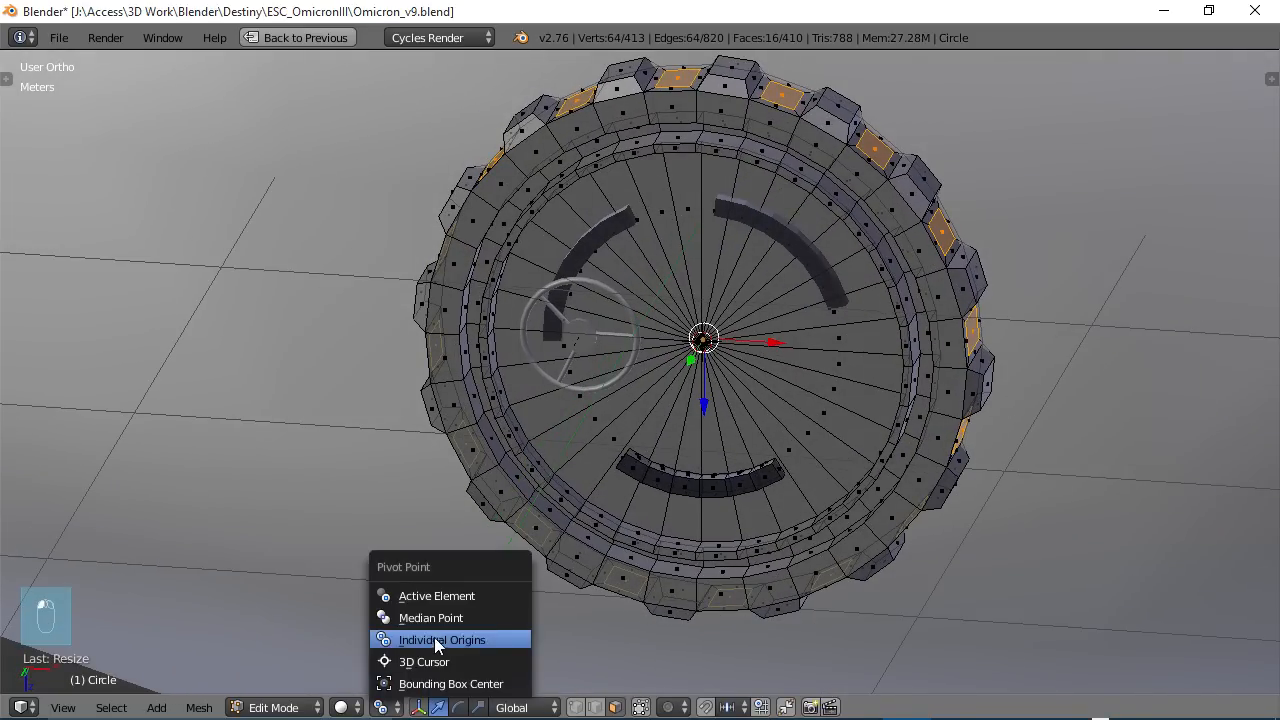
click(414, 614)
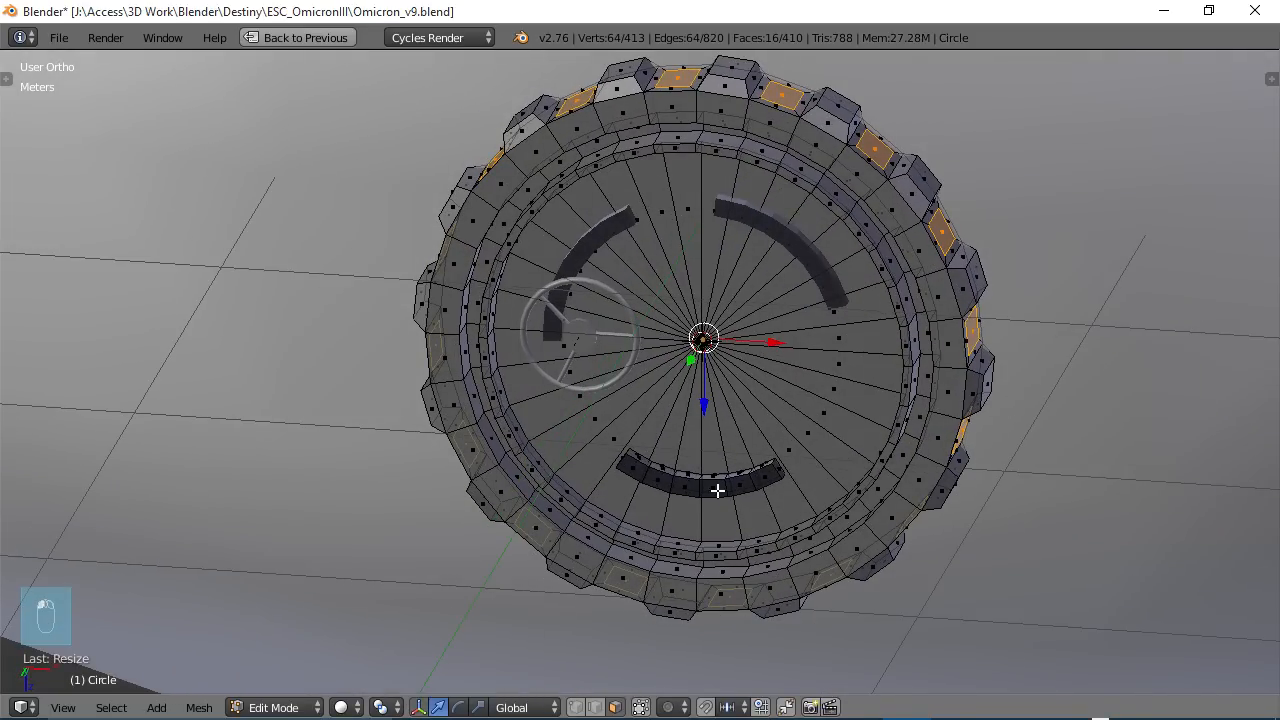
key(e)
right_click(988, 535)
key(s)
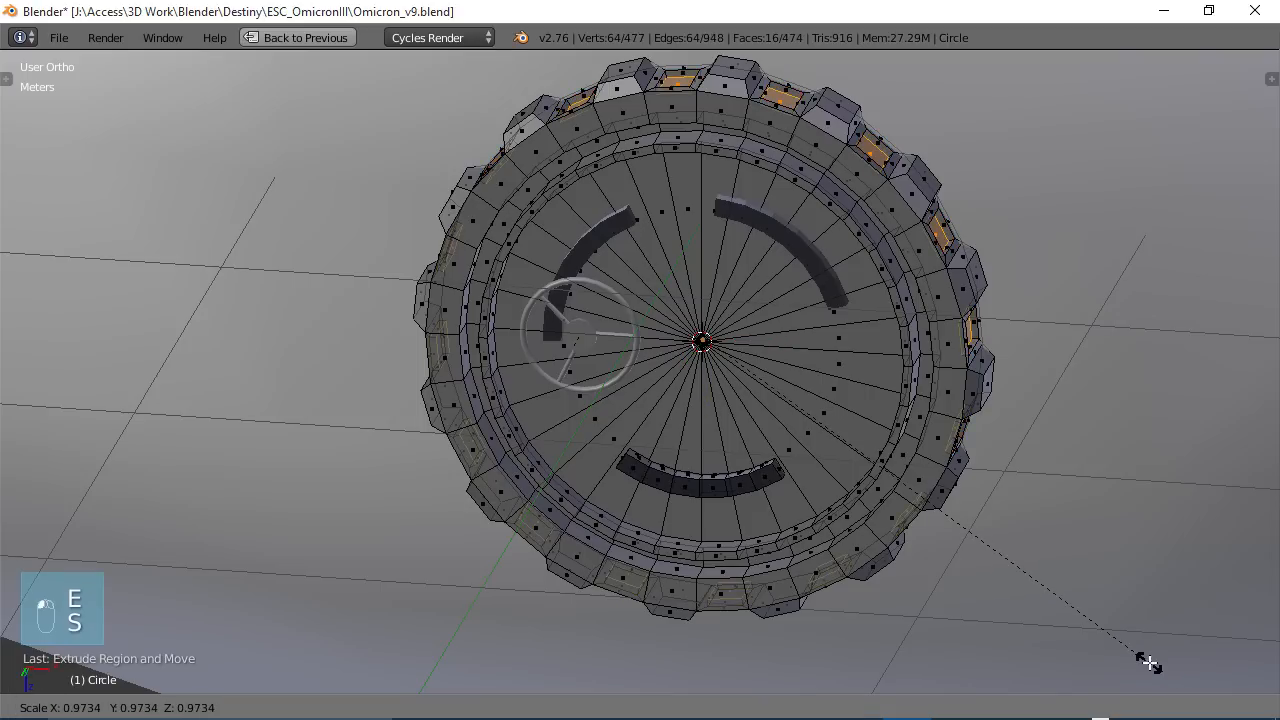
click(1125, 652)
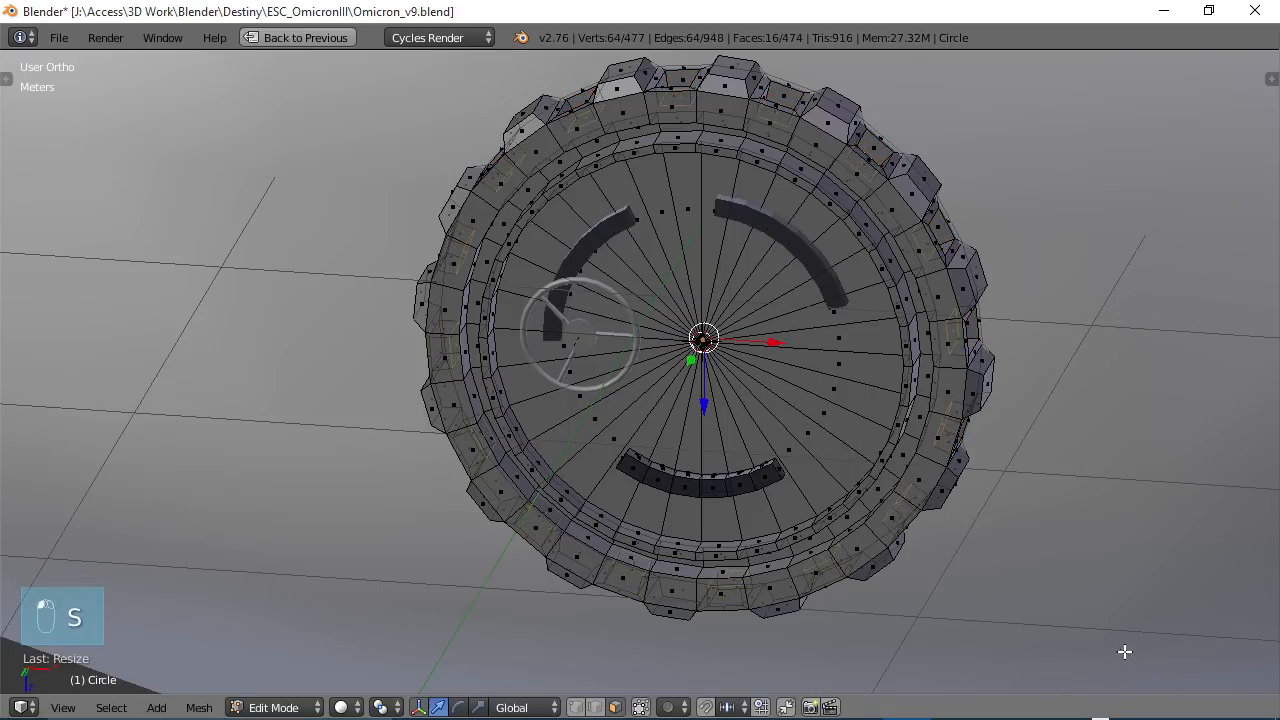
mouse_move(1150, 520)
middle_down()
mouse_move(934, 554)
mouse_move(1066, 526)
mouse_move(1023, 557)
mouse_move(1081, 571)
mouse_move(1071, 421)
mouse_move(982, 451)
mouse_move(1043, 482)
mouse_move(794, 447)
mouse_move(836, 418)
mouse_move(615, 440)
mouse_move(914, 306)
mouse_move(1074, 337)
mouse_move(731, 357)
mouse_move(883, 455)
mouse_move(849, 348)
mouse_move(685, 546)
mouse_move(707, 580)
mouse_move(642, 527)
mouse_move(909, 462)
mouse_move(803, 417)
mouse_move(757, 417)
mouse_move(752, 390)
mouse_move(609, 454)
mouse_move(645, 412)
middle_up()
key(Tab)
scroll(836, 418, down, 3)
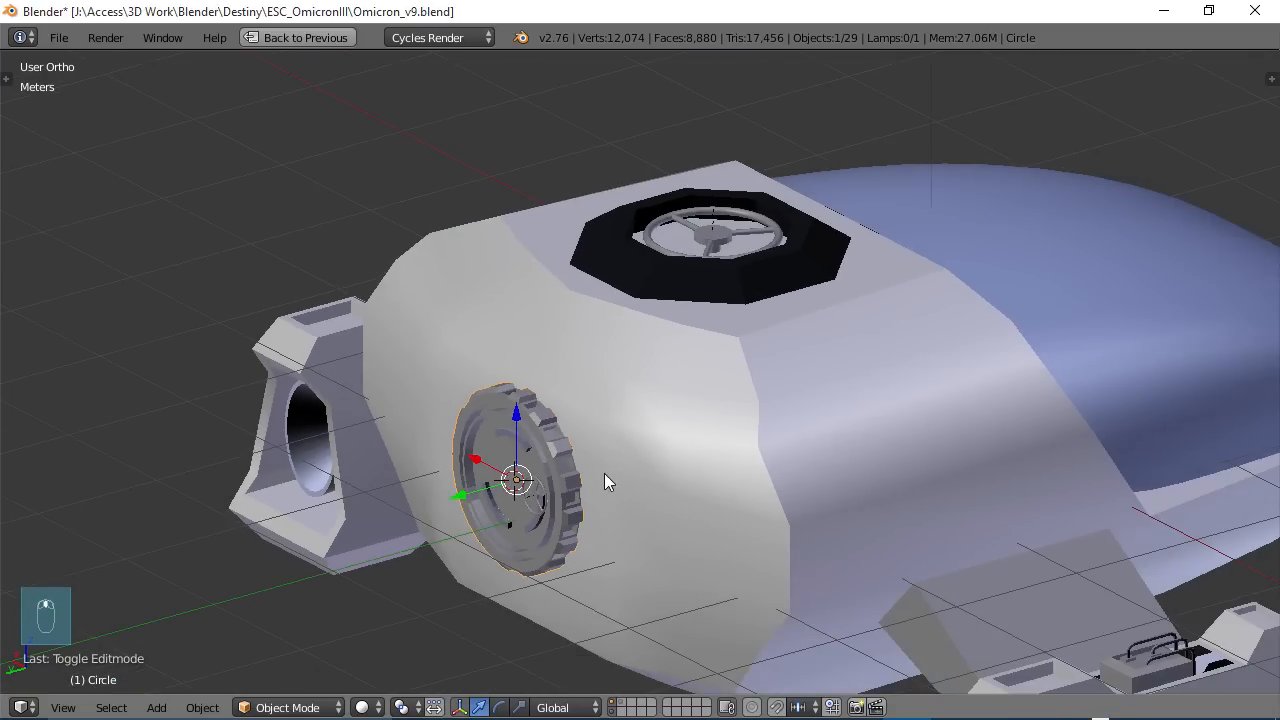
- Edit the ship's body mesh and delete the horizontal edge loop running along the side panel and around the upper rear
middle_drag(605, 474, 786, 386)
right_click(648, 324)
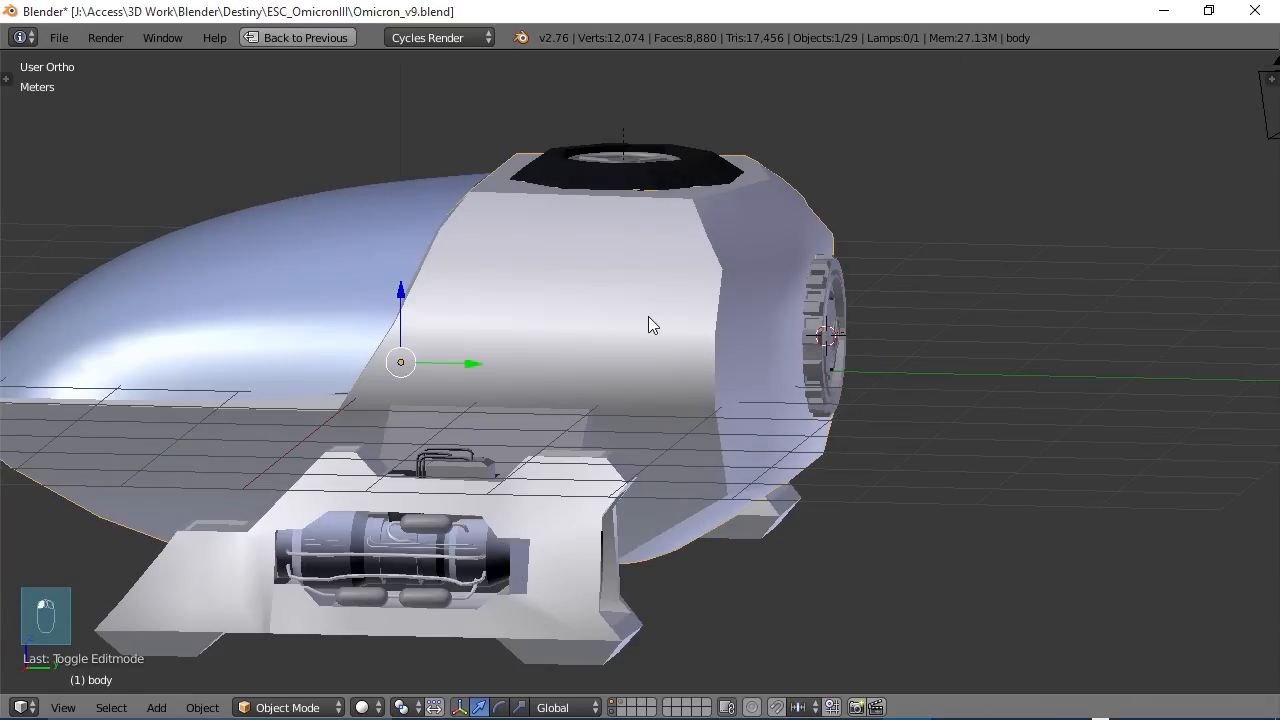
key(Tab)
middle_drag(704, 352, 706, 366)
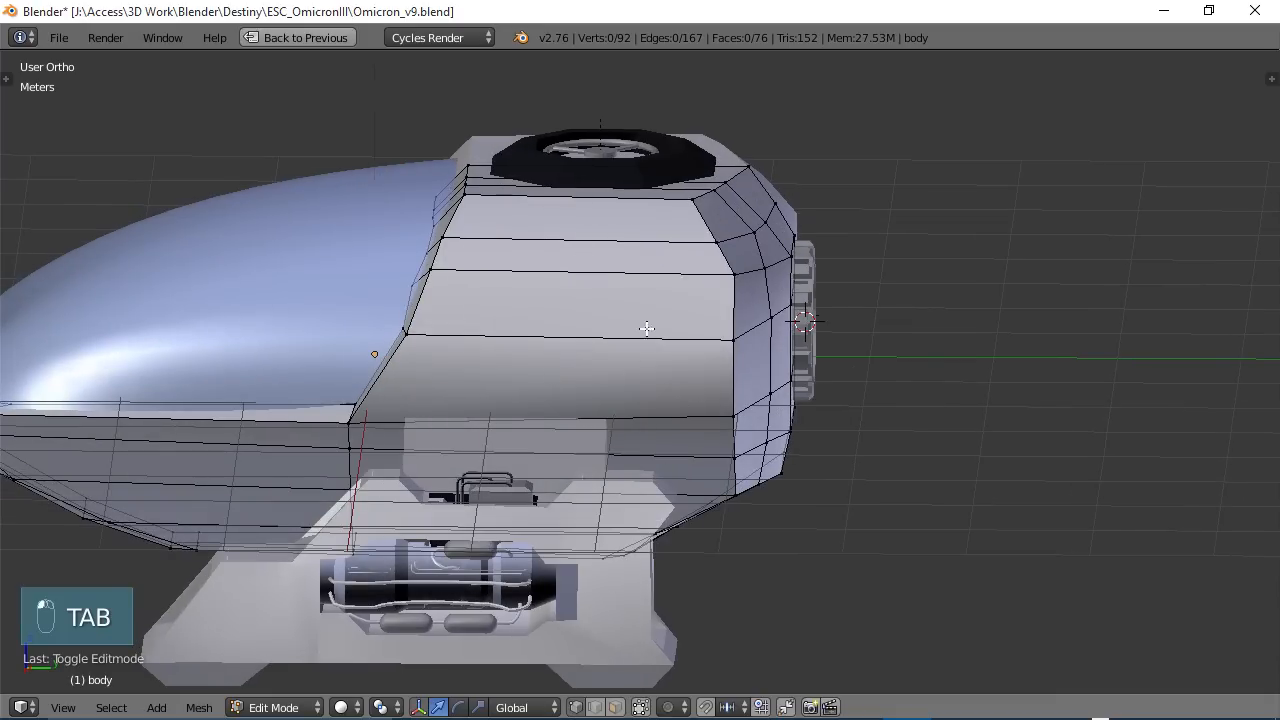
middle_drag(647, 328, 673, 305)
scroll(649, 337, up, 2)
alt+right_click(594, 232)
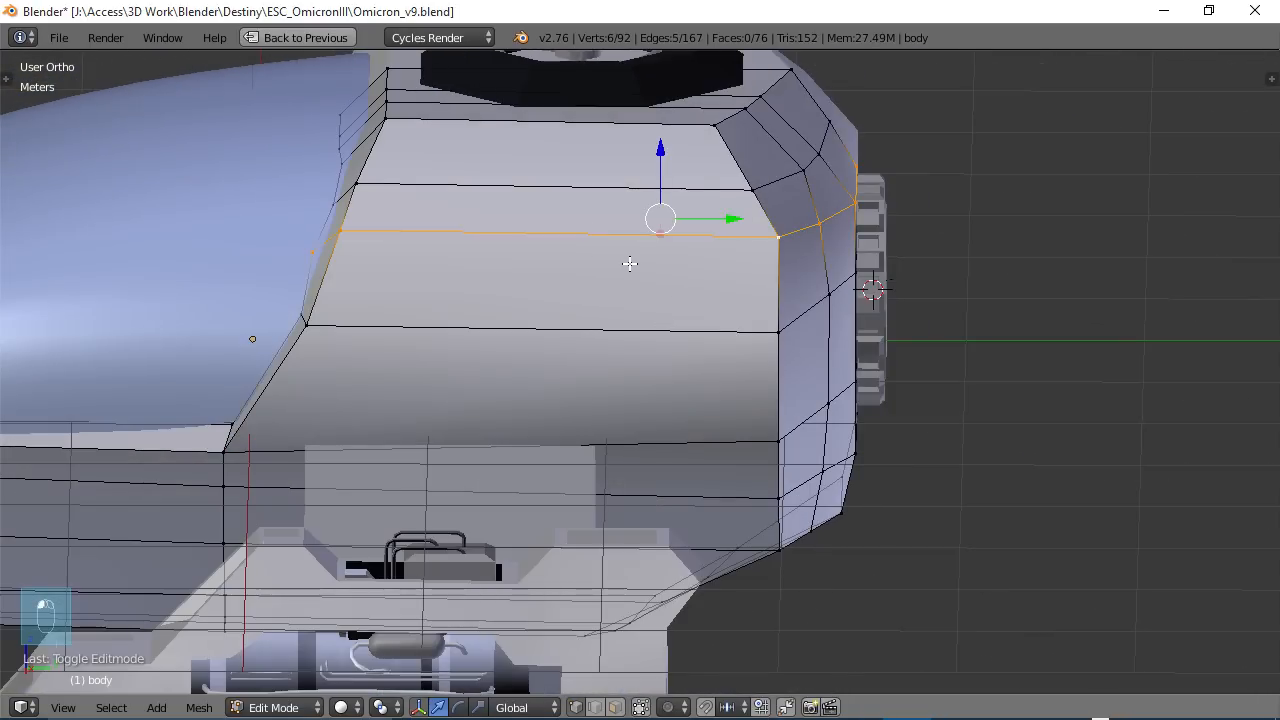
mouse_move(629, 263)
middle_down()
mouse_move(877, 229)
mouse_move(858, 243)
mouse_move(674, 254)
mouse_move(671, 309)
mouse_move(726, 240)
mouse_move(639, 253)
middle_up()
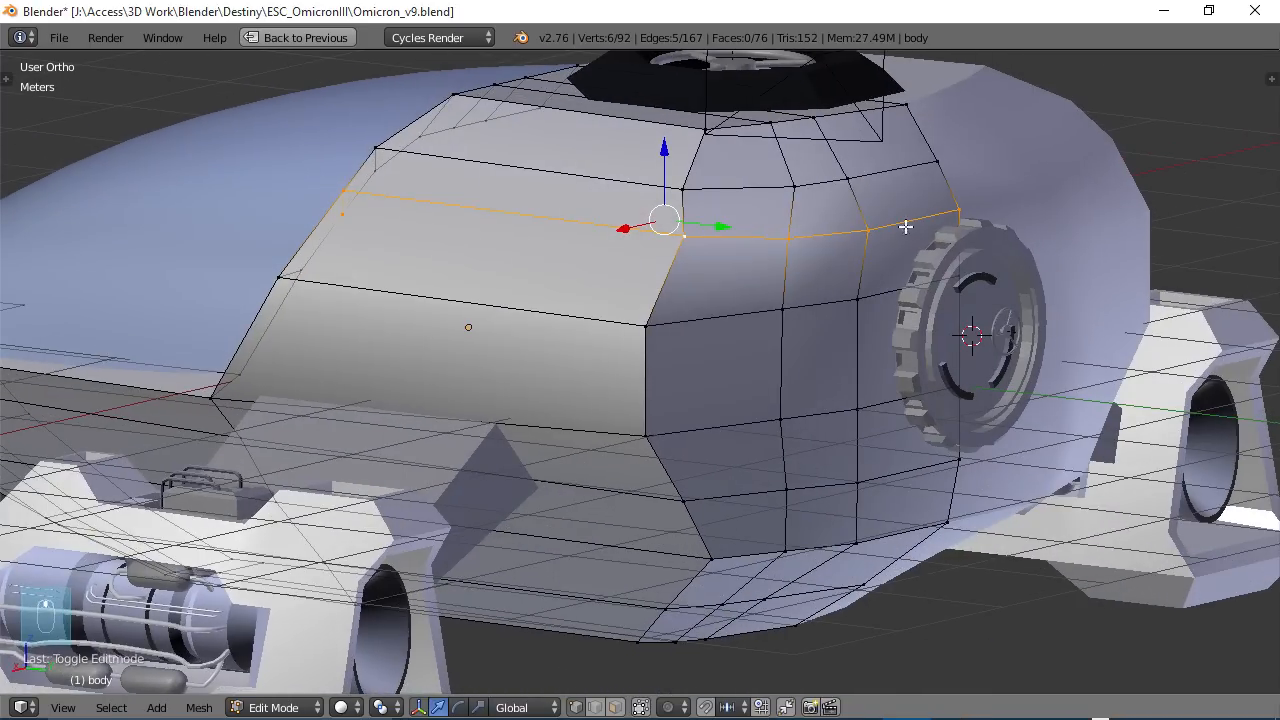
middle_drag(693, 297, 739, 299)
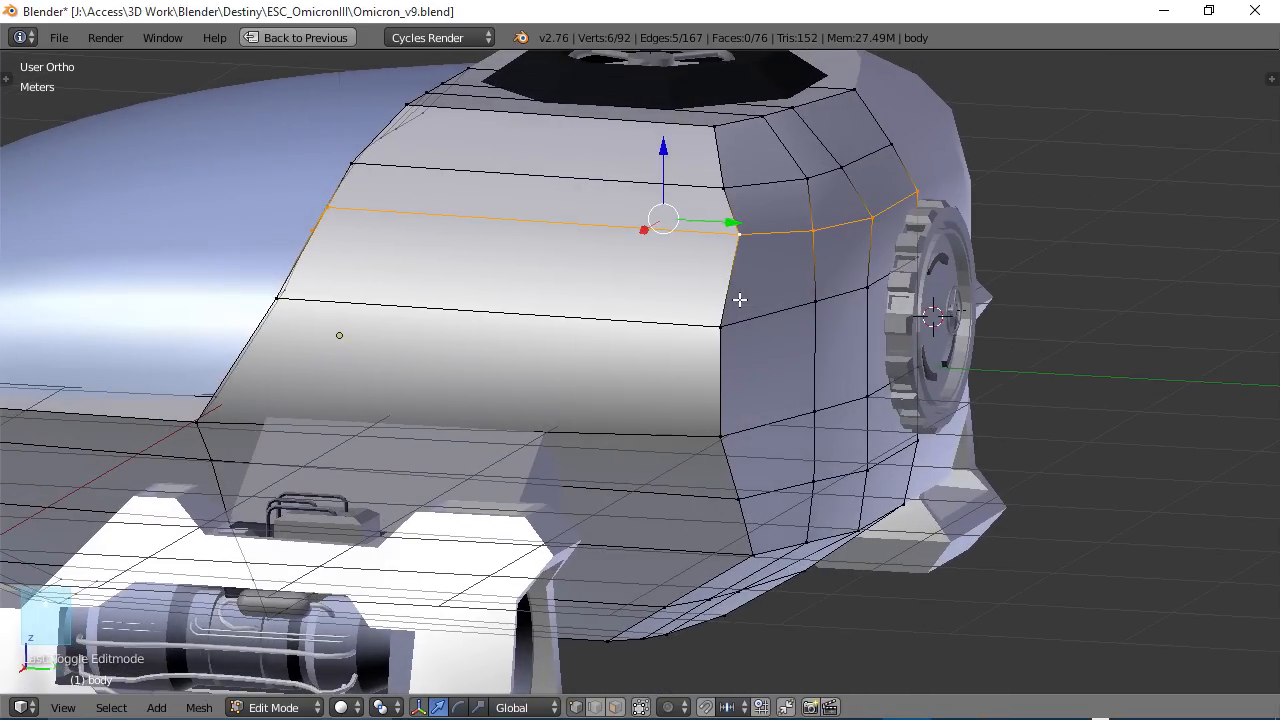
key(x)
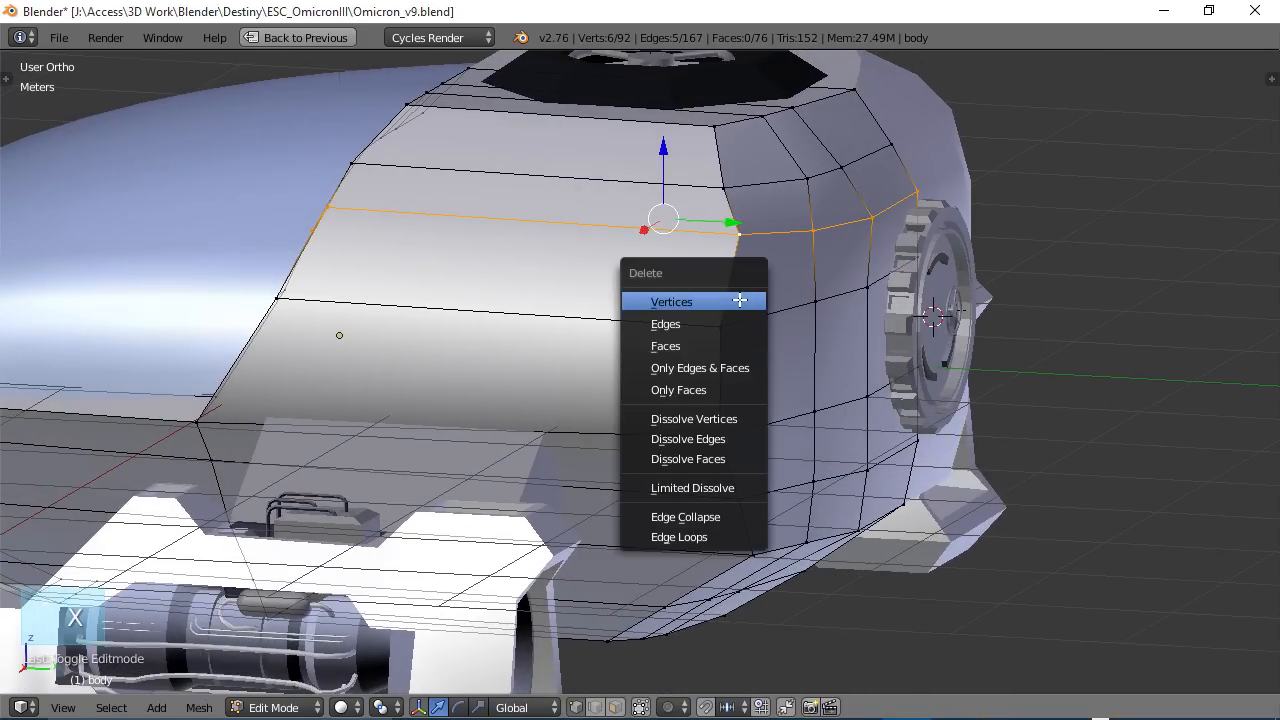
click(695, 538)
- Move the body's two upper rear vertices backward along the Y axis in right view, then nudge the outer one
middle_drag(695, 538, 914, 210)
right_click(845, 218)
key(KP_3)
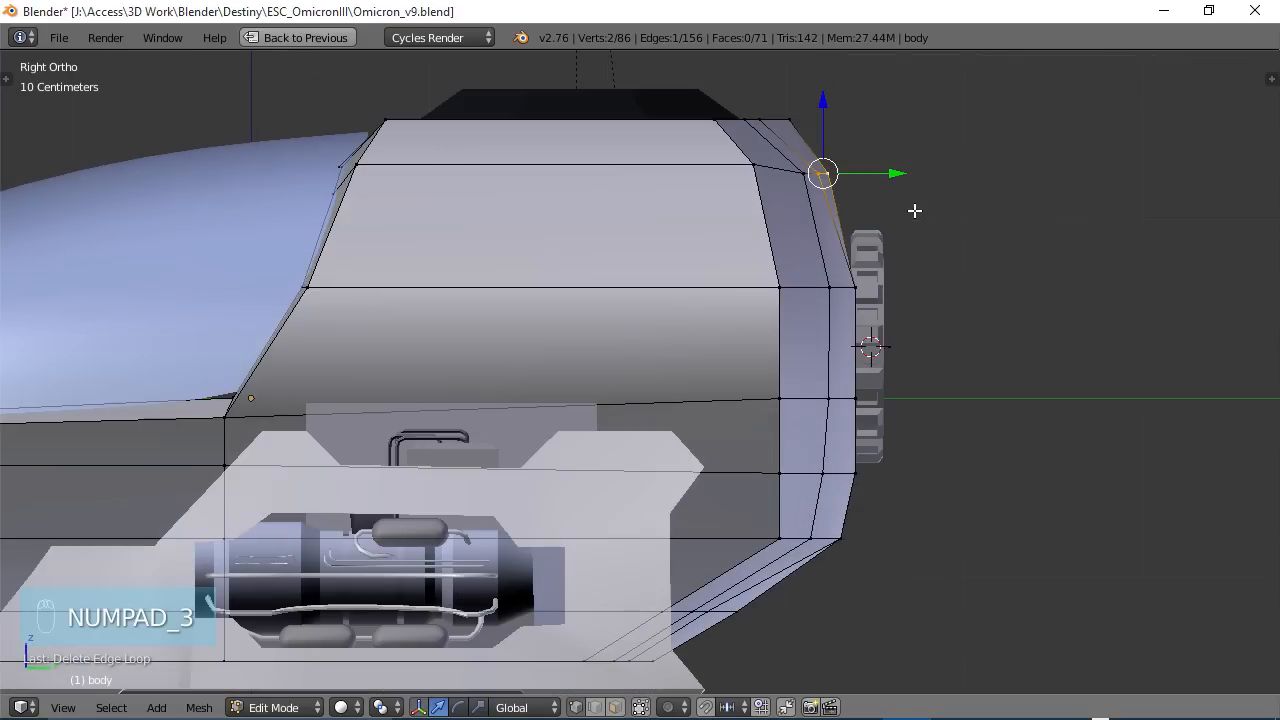
drag(891, 168, 912, 168)
scroll(909, 245, up, 3)
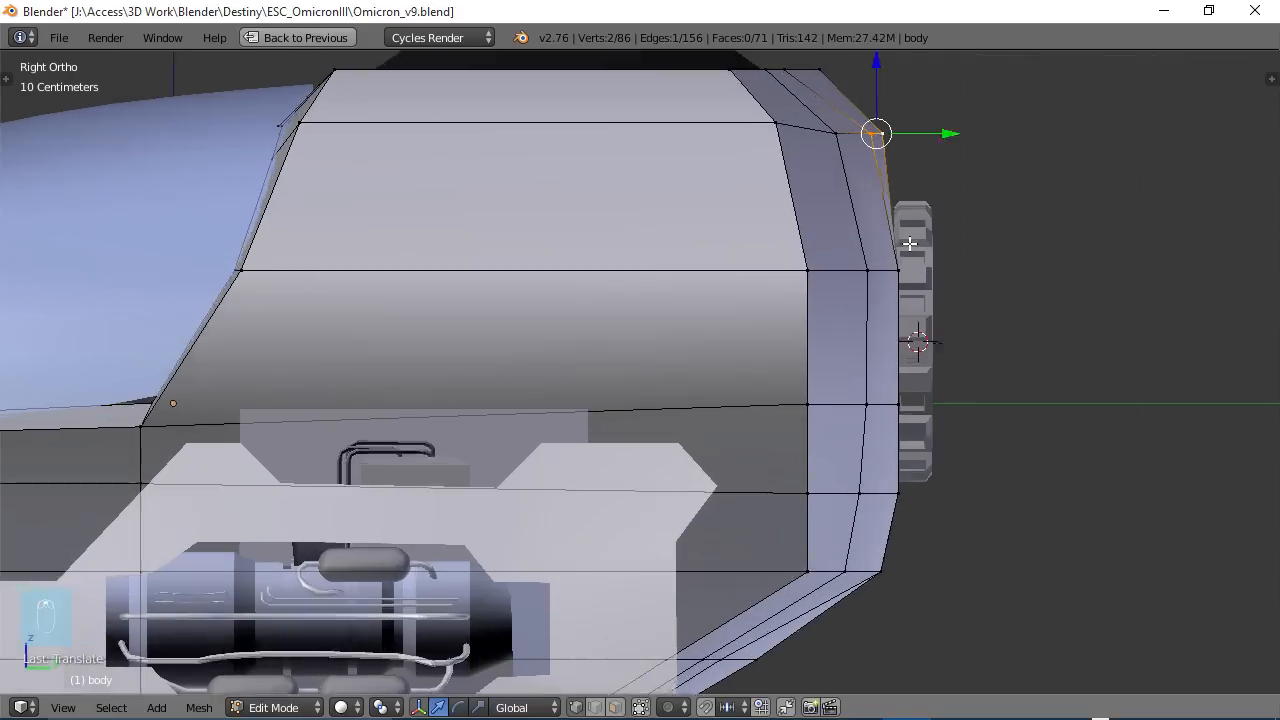
shift+middle_drag(846, 291, 665, 585)
mouse_move(684, 517)
middle_down()
mouse_move(640, 549)
mouse_move(700, 560)
mouse_move(515, 535)
mouse_move(491, 434)
mouse_move(537, 389)
mouse_move(646, 489)
mouse_move(685, 573)
mouse_move(714, 398)
middle_up()
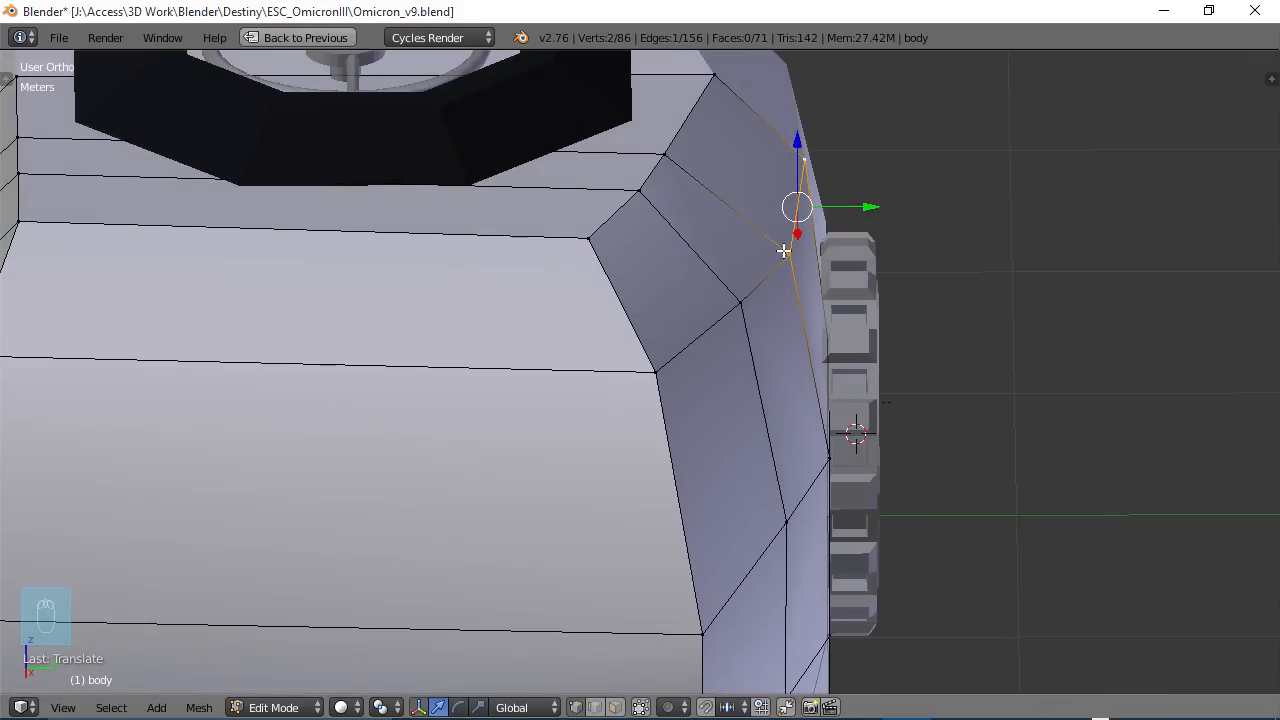
drag(863, 262, 866, 260)
- Move the centre vertex on the rear edge of the body's roof slightly forward along the Y axis
scroll(712, 296, down, 2)
shift+middle_drag(702, 301, 800, 250)
scroll(753, 354, down, 2)
key(Tab)
key(Tab)
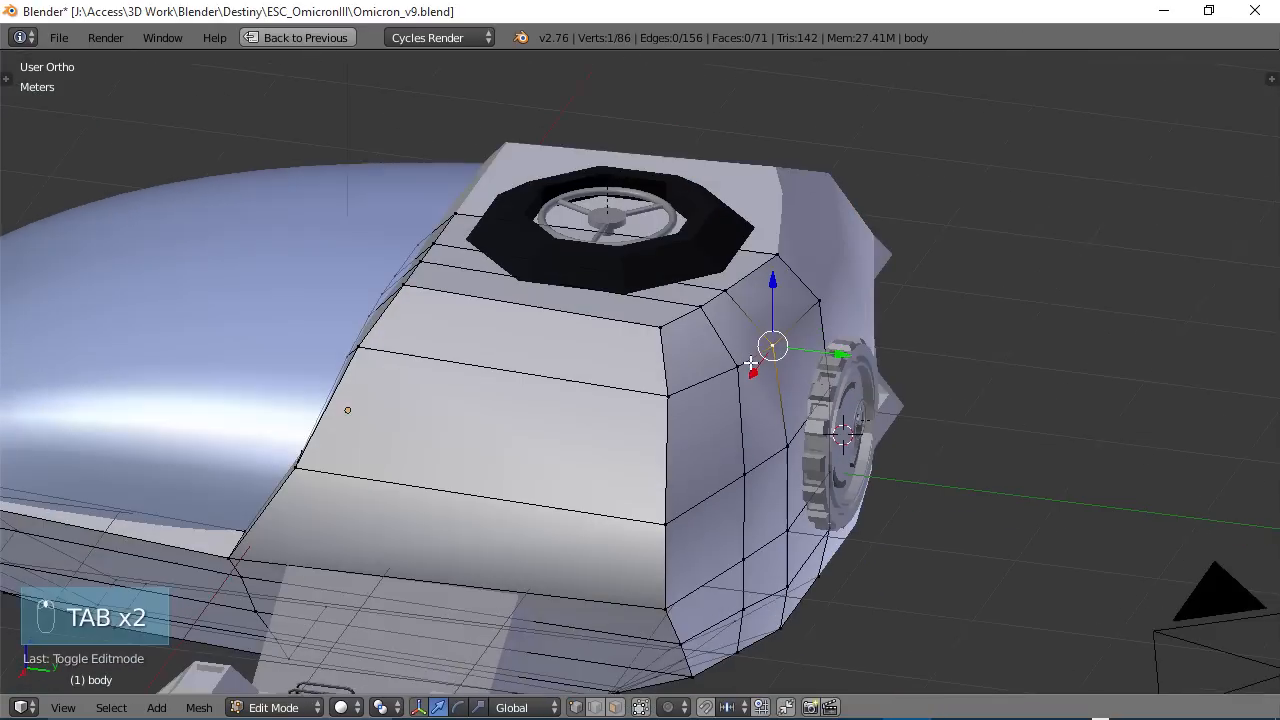
drag(833, 261, 814, 258)
mouse_move(814, 258)
middle_down()
mouse_move(785, 298)
mouse_move(790, 313)
mouse_move(786, 254)
mouse_move(783, 394)
mouse_move(526, 366)
mouse_move(608, 380)
mouse_move(679, 413)
middle_up()
scroll(768, 450, up, 4)
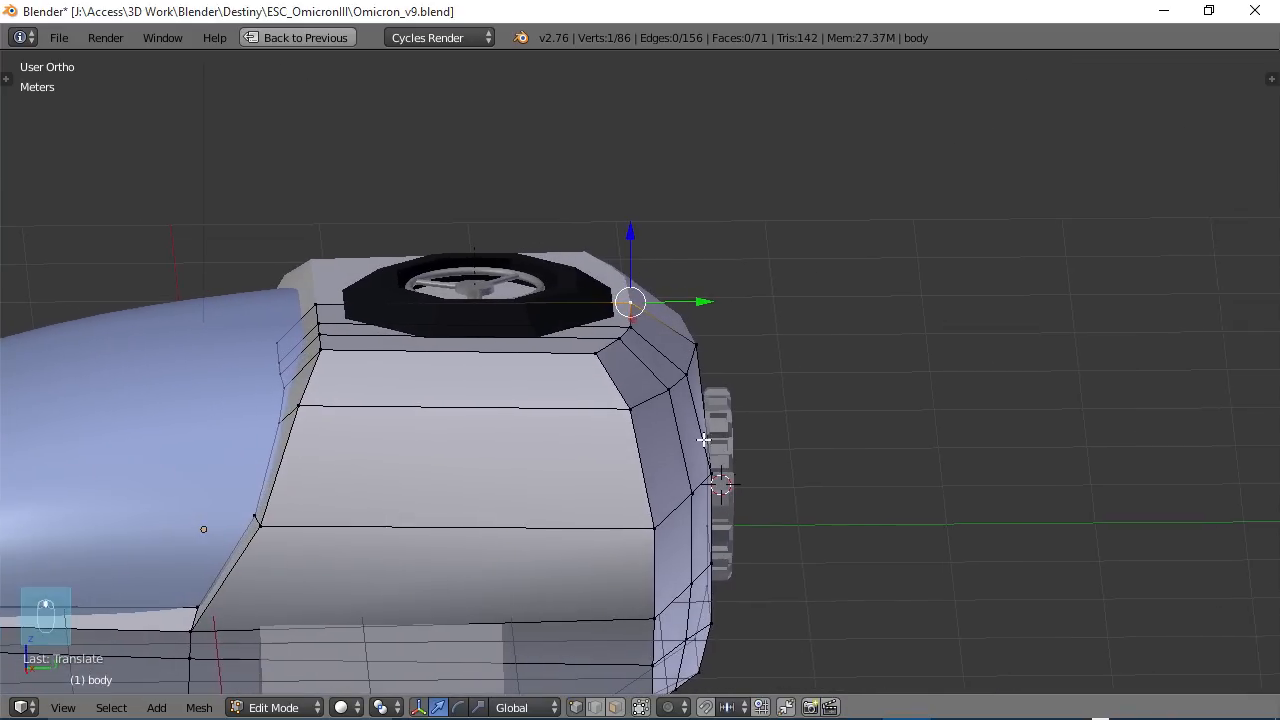
- In right view, move the upper rear centre vertex below the roof edge backward along Y and its neighbouring vertex slightly forward
key(KP_3)
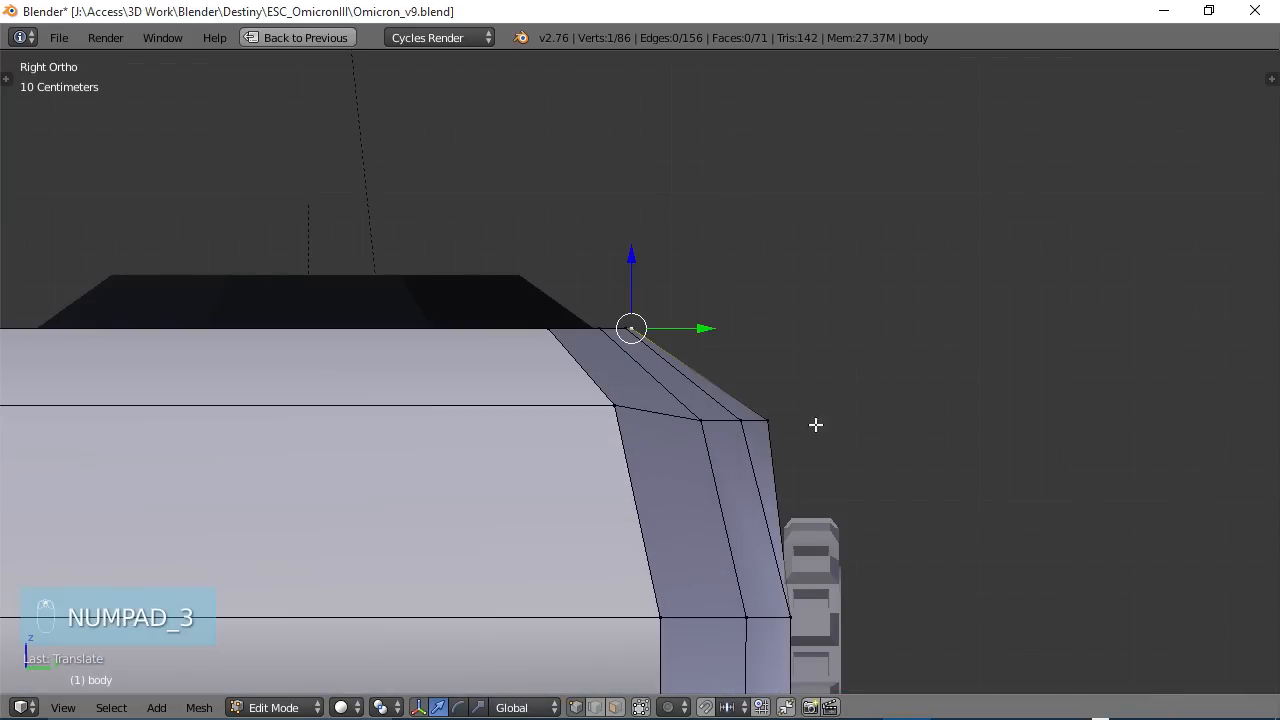
shift+middle_drag(763, 460, 624, 318)
drag(662, 283, 701, 279)
mouse_move(678, 316)
middle_down()
mouse_move(620, 317)
mouse_move(681, 316)
middle_up()
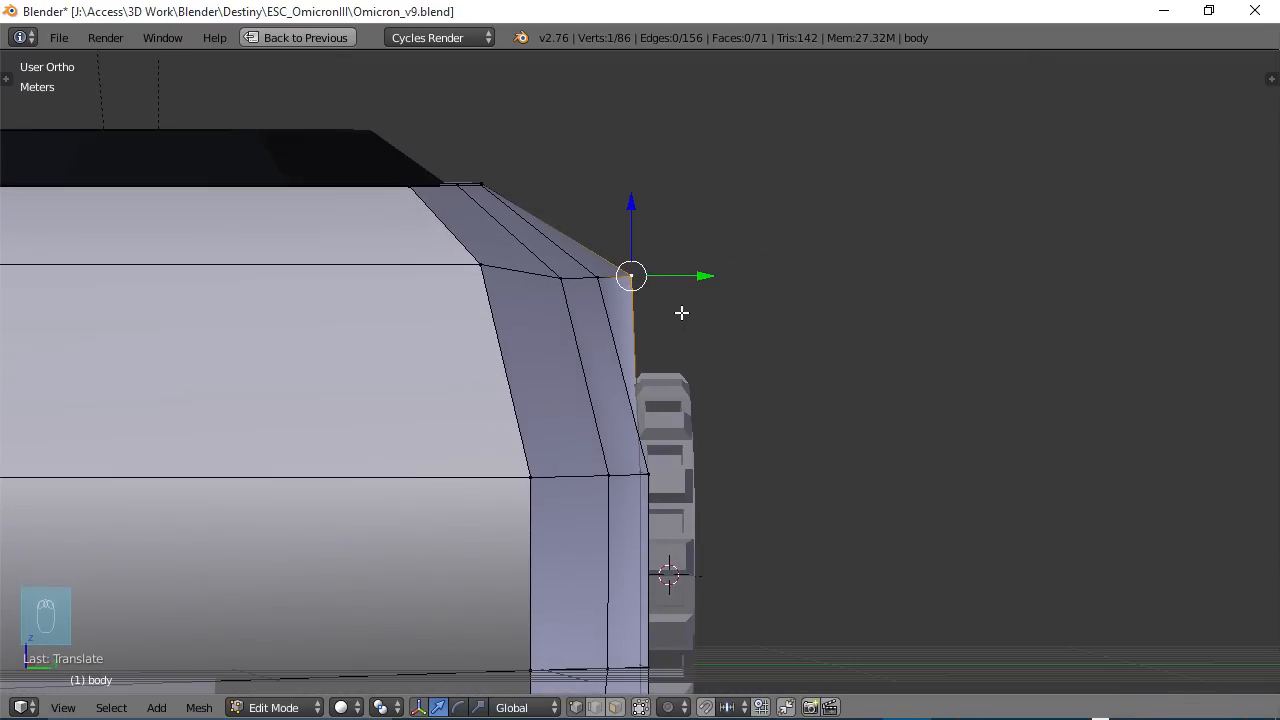
key(KP_3)
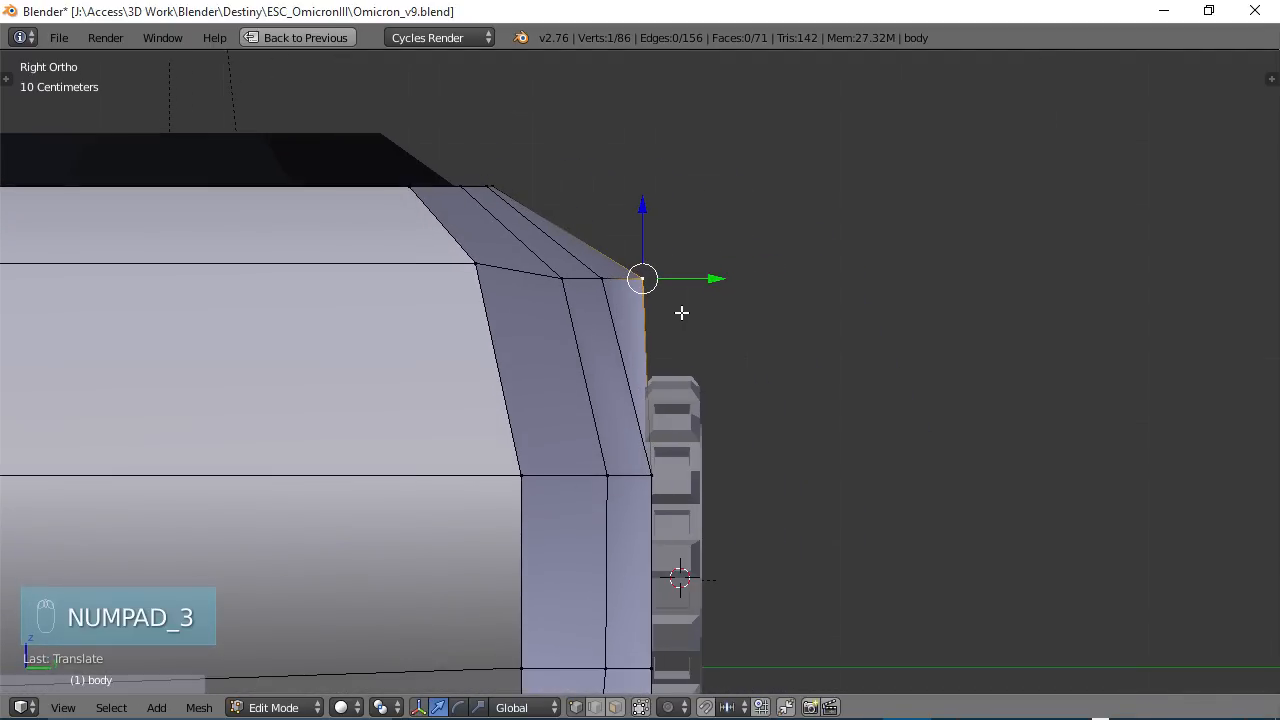
right_click(602, 287)
drag(670, 279, 637, 279)
right_click(558, 282)
scroll(637, 282, down, 4)
middle_drag(637, 284, 550, 392)
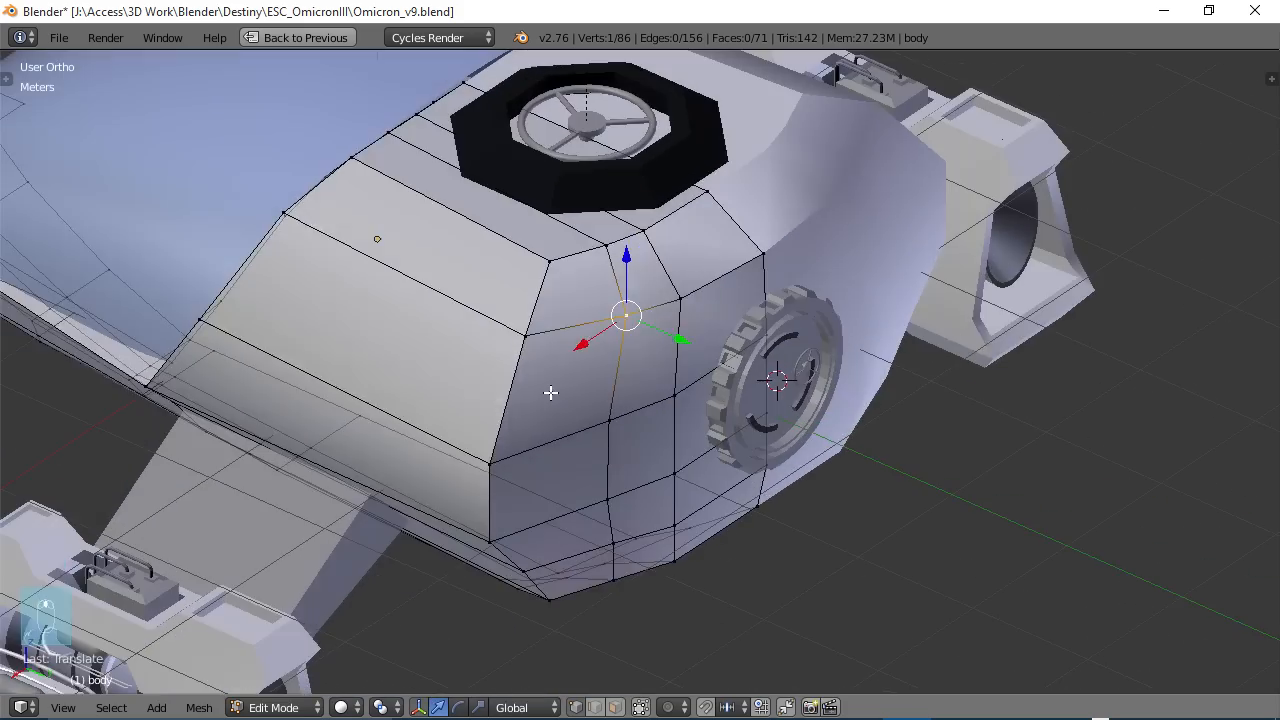
key(Tab)
mouse_move(696, 374)
middle_down()
mouse_move(444, 327)
mouse_move(590, 354)
mouse_move(553, 320)
mouse_move(671, 371)
mouse_move(784, 376)
mouse_move(846, 400)
mouse_move(728, 371)
mouse_move(811, 377)
mouse_move(667, 378)
middle_up()
- Shift the side panel's upper rear corner vertex and the corner vertex below it slightly forward along the Y axis
key(Tab)
right_click(572, 338)
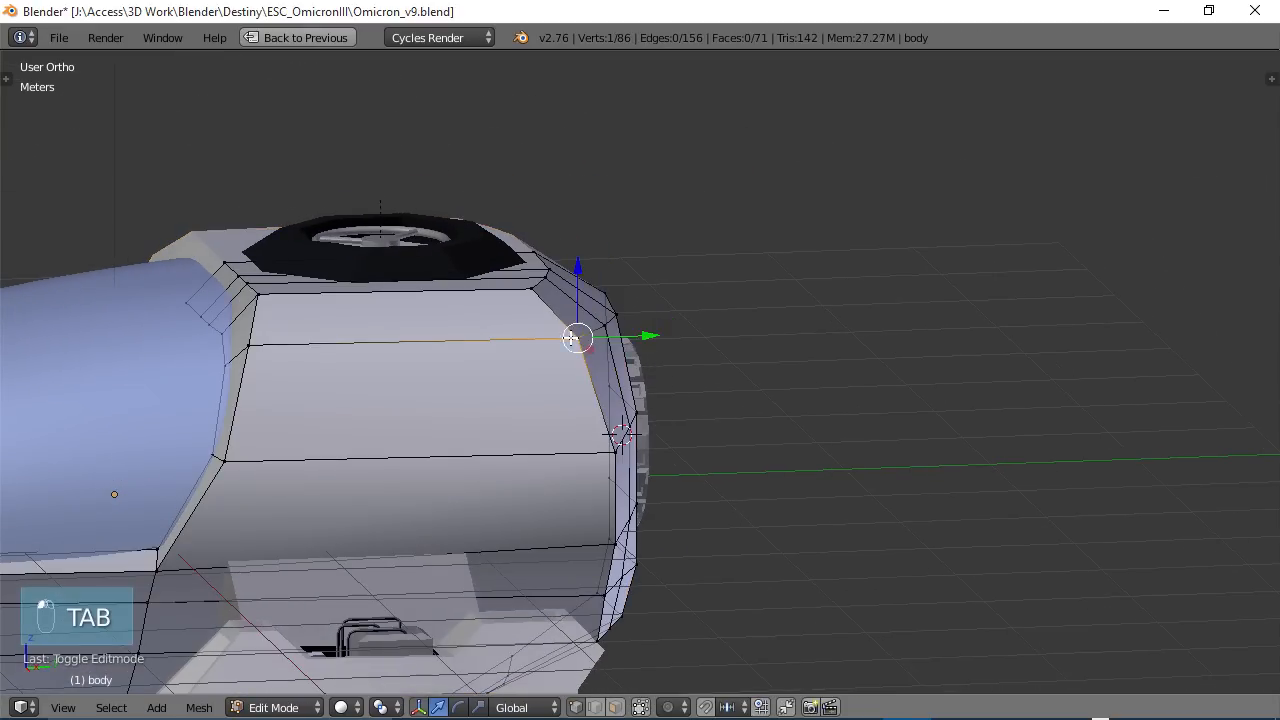
drag(645, 333, 630, 334)
middle_drag(611, 374, 584, 349)
key(Tab)
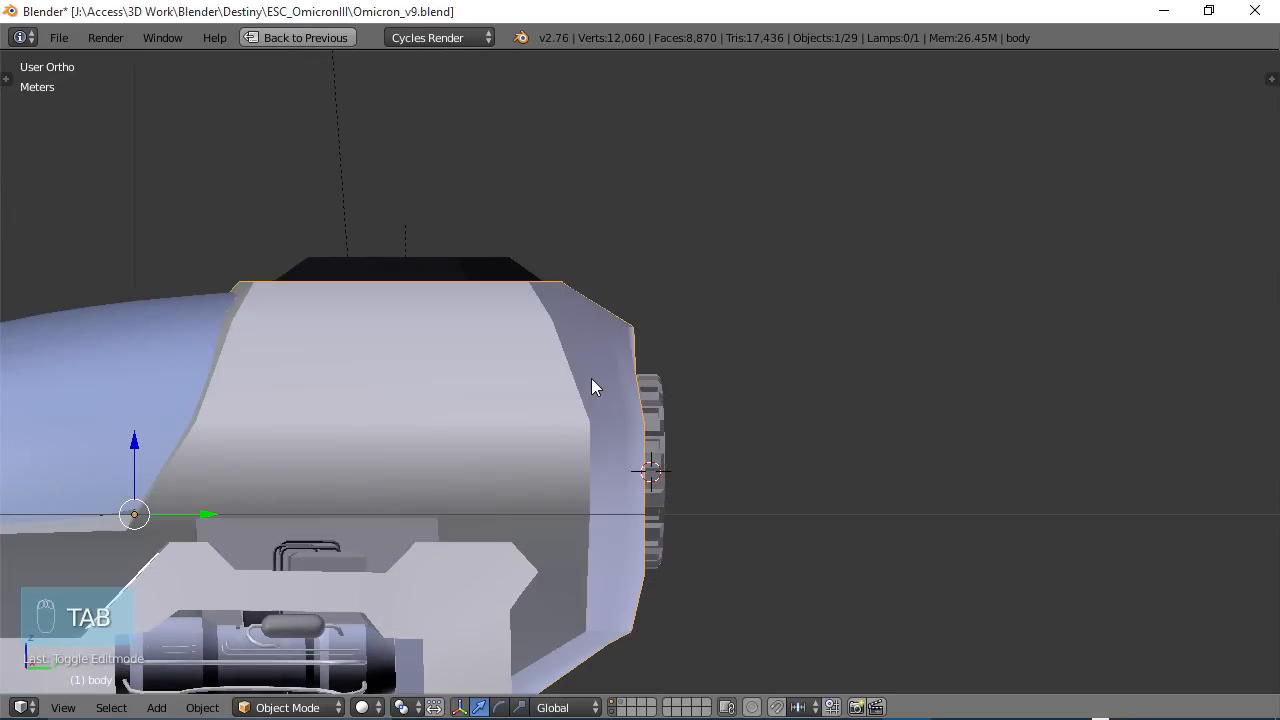
key(Tab)
right_click(588, 422)
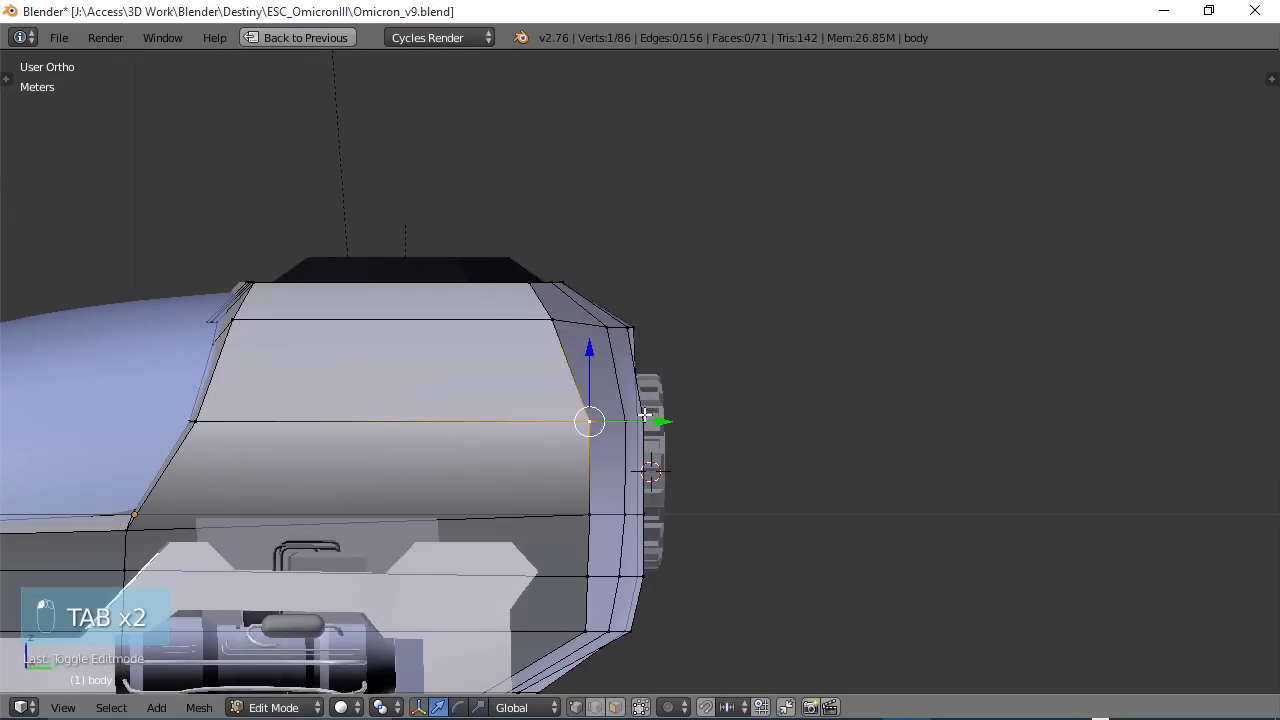
key(g)
key(y)
click(637, 421)
- Move the upper rear vertex beside the body's centre line slightly backward along the Y axis
middle_drag(618, 362, 618, 345)
right_click(628, 320)
key(g)
key(y)
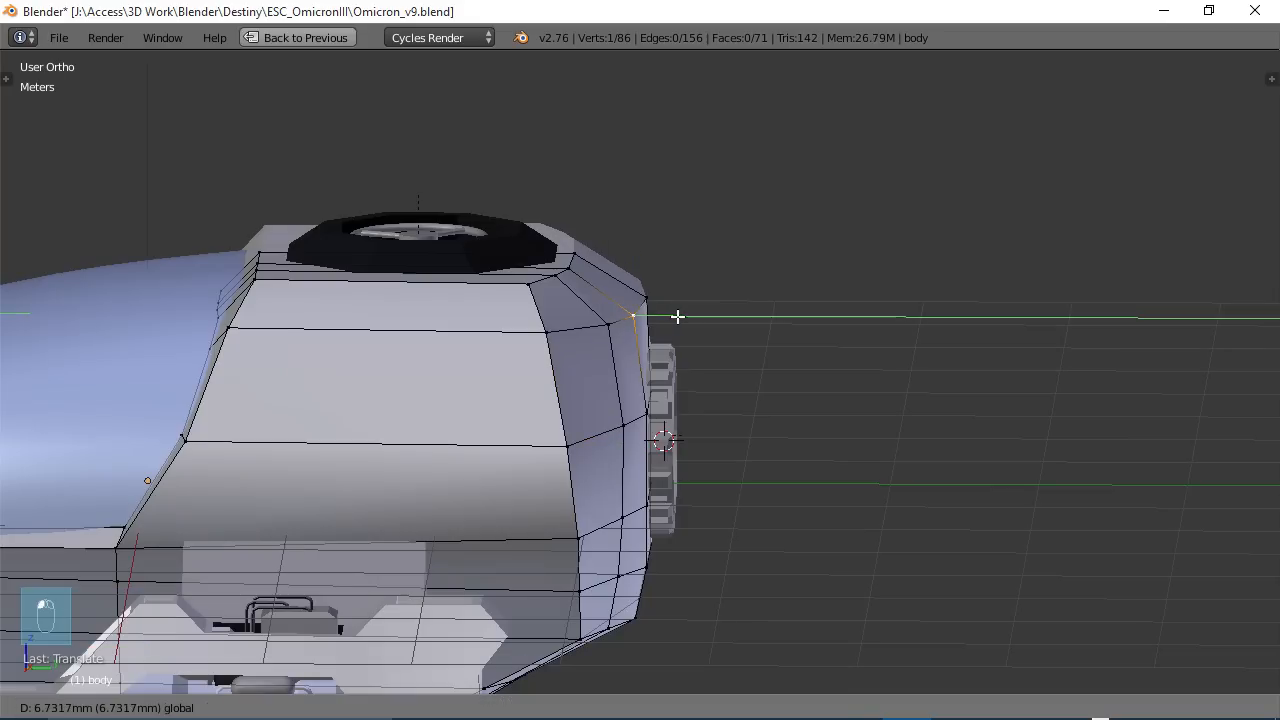
click(681, 316)
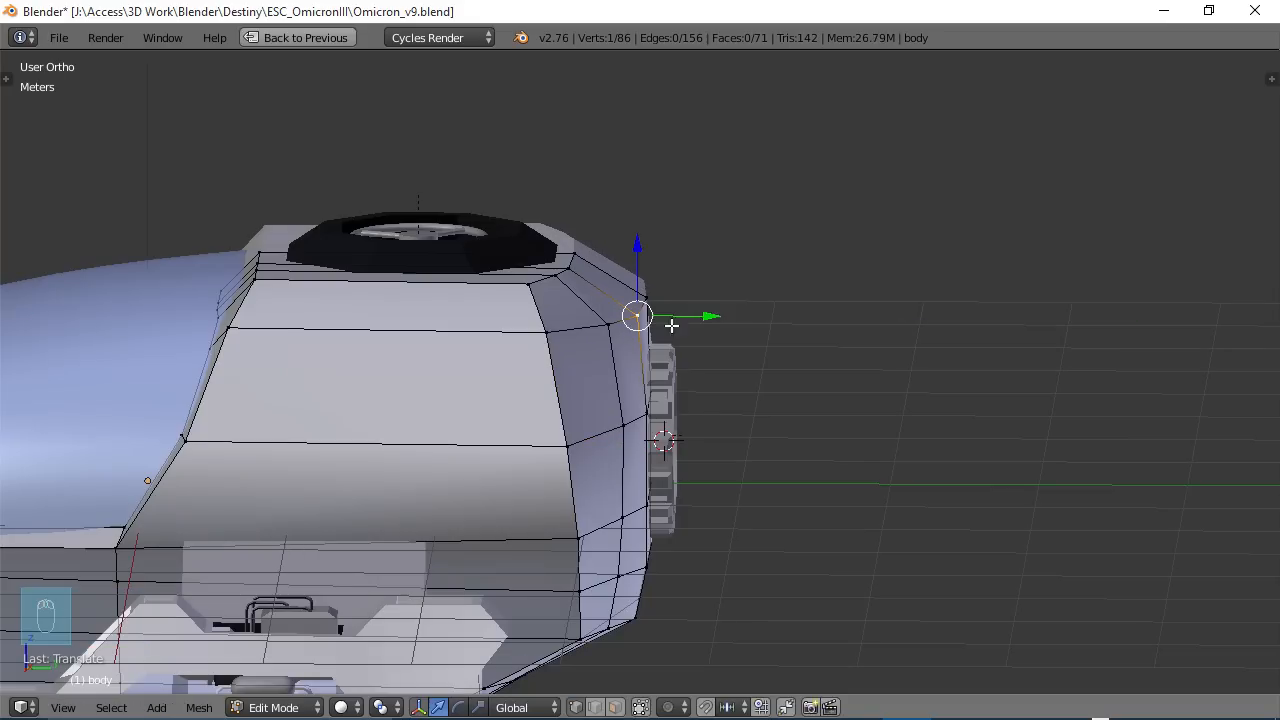
- Move the selected vertex on the body's upper rear corner slightly along the Y axis and save over Omicron_v9.blend
middle_drag(635, 359, 671, 420)
key(g)
key(y)
click(675, 327)
key(Tab)
middle_drag(524, 378, 737, 366)
key(Tab)
scroll(529, 400, down, 3)
scroll(615, 423, up, 5)
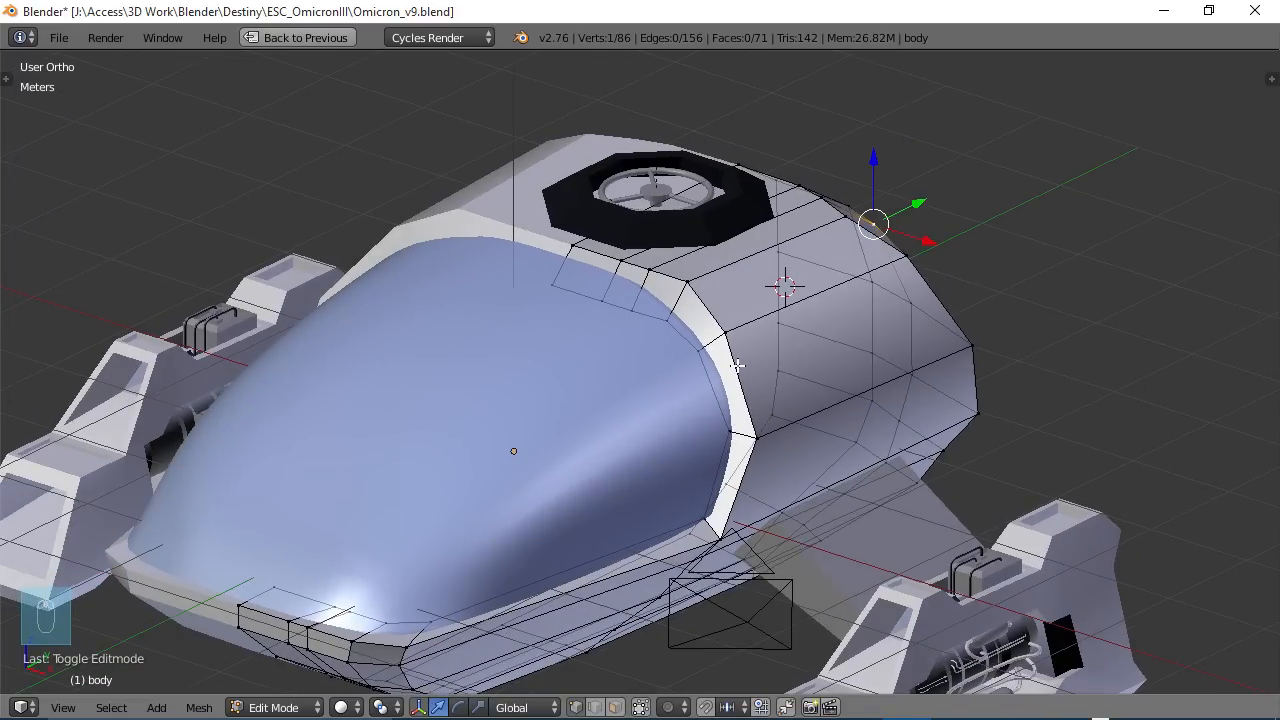
key(ctrl+s)
click(737, 367)
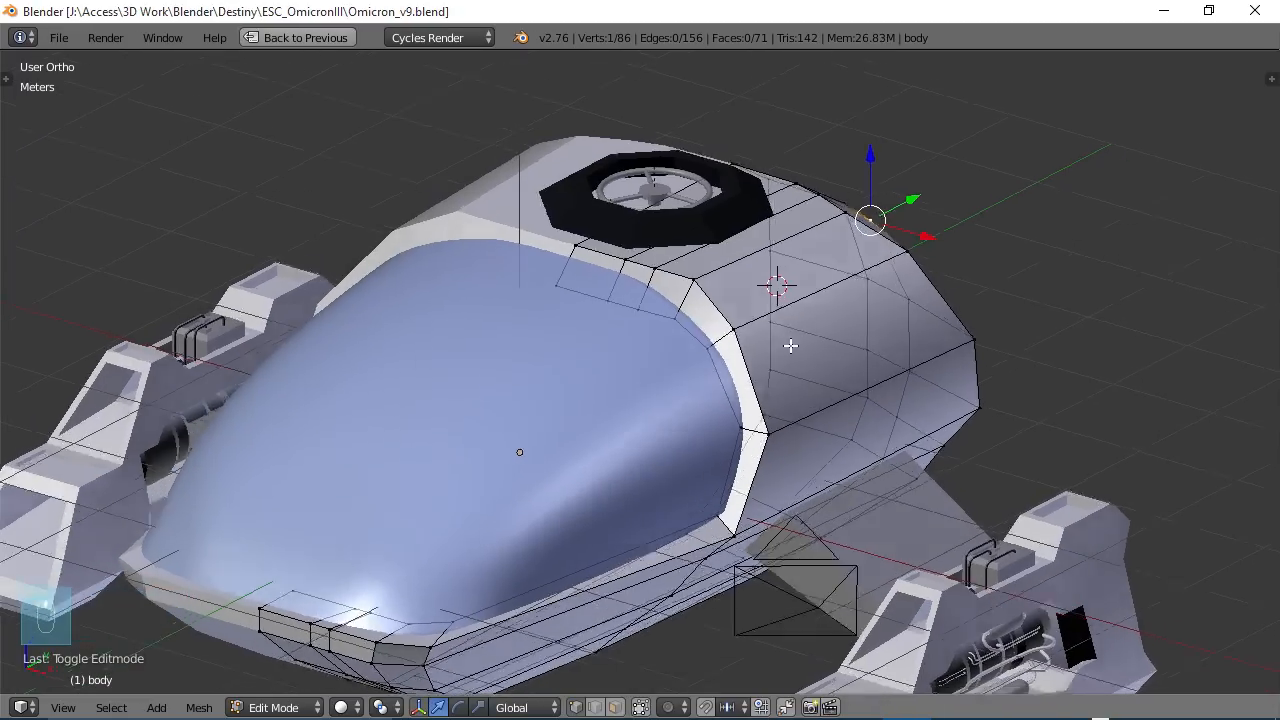
- Add a lengthwise loop cut to the body's side panel just below the hatch, slid 0.9 toward the panel's upper edge
middle_drag(737, 367, 628, 330)
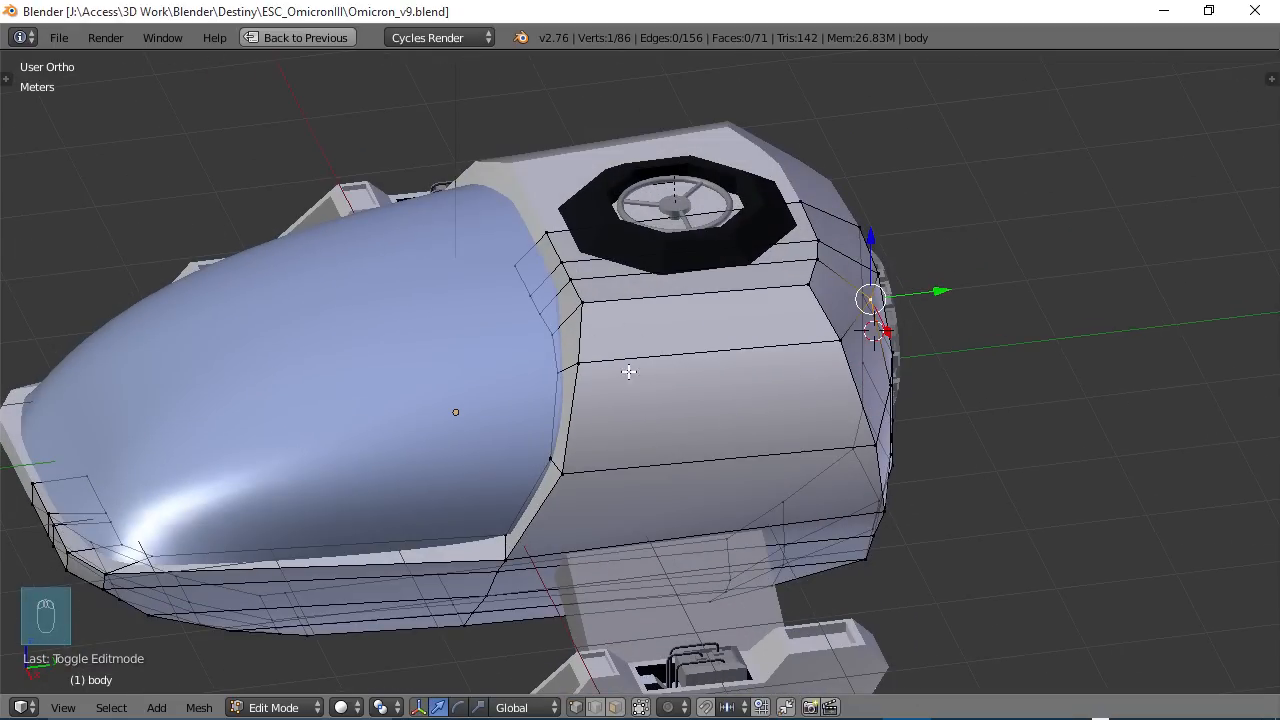
mouse_move(628, 372)
middle_down()
mouse_move(588, 367)
mouse_move(650, 385)
mouse_move(815, 324)
mouse_move(840, 300)
mouse_move(857, 309)
mouse_move(797, 354)
mouse_move(809, 351)
mouse_move(706, 329)
mouse_move(757, 320)
mouse_move(614, 340)
mouse_move(810, 338)
middle_up()
scroll(805, 355, up, 2)
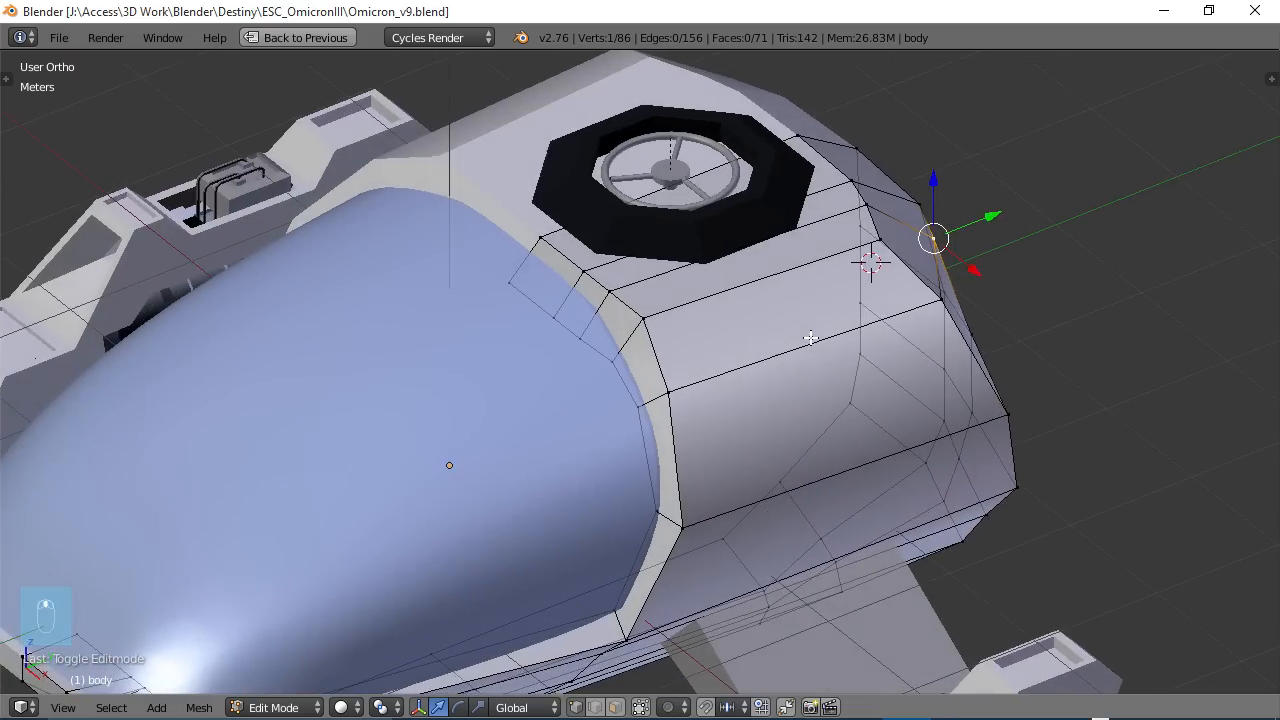
mouse_move(887, 291)
middle_down()
mouse_move(818, 284)
mouse_move(803, 314)
mouse_move(626, 307)
mouse_move(758, 297)
middle_up()
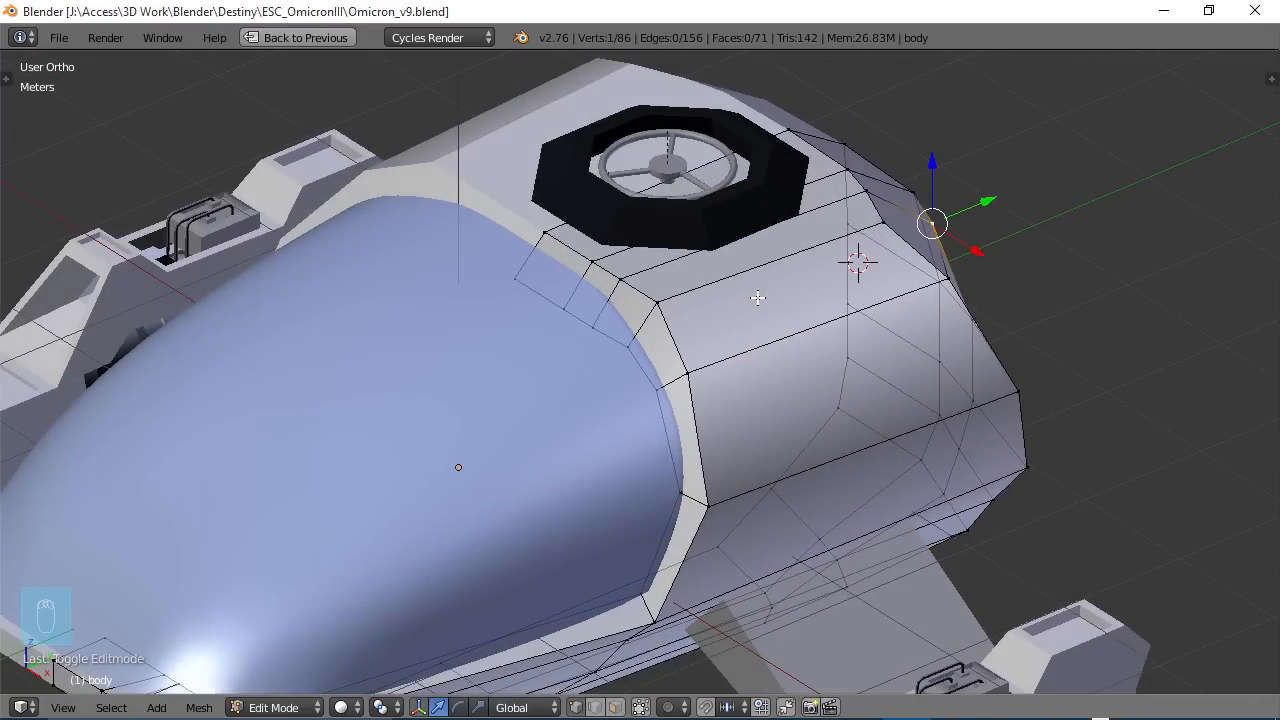
middle_drag(738, 323, 786, 378)
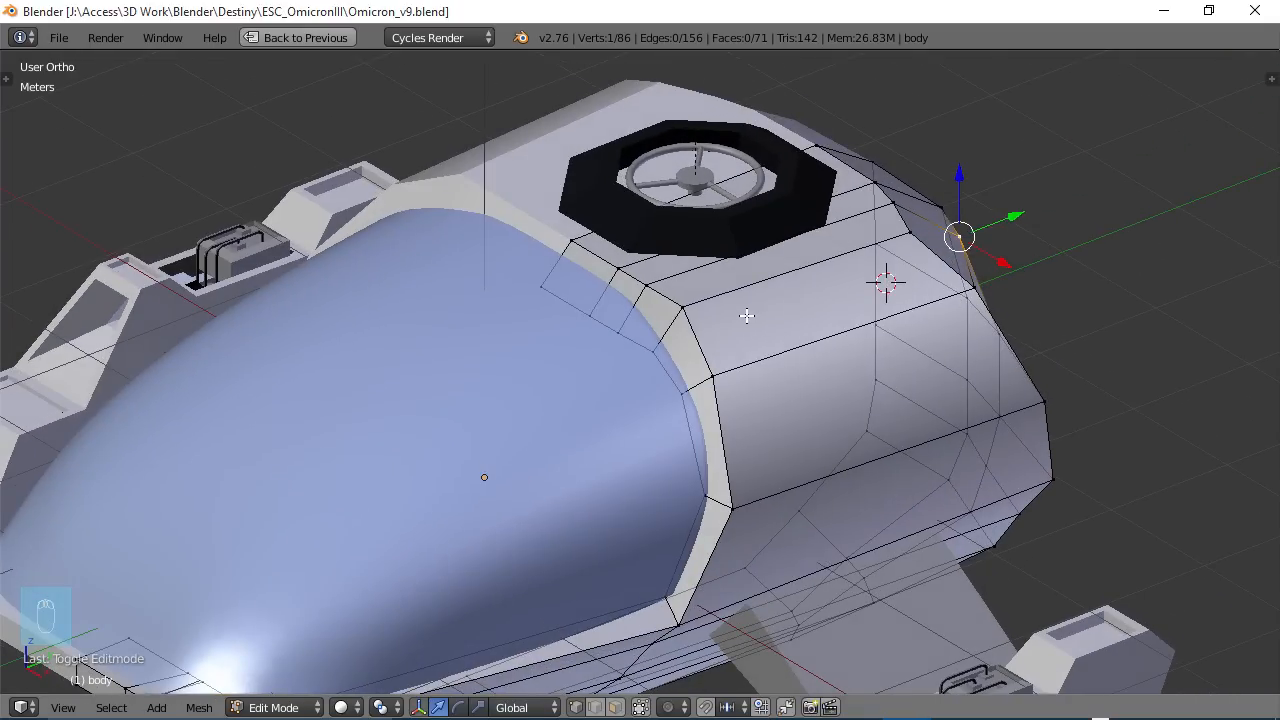
key(ctrl+r)
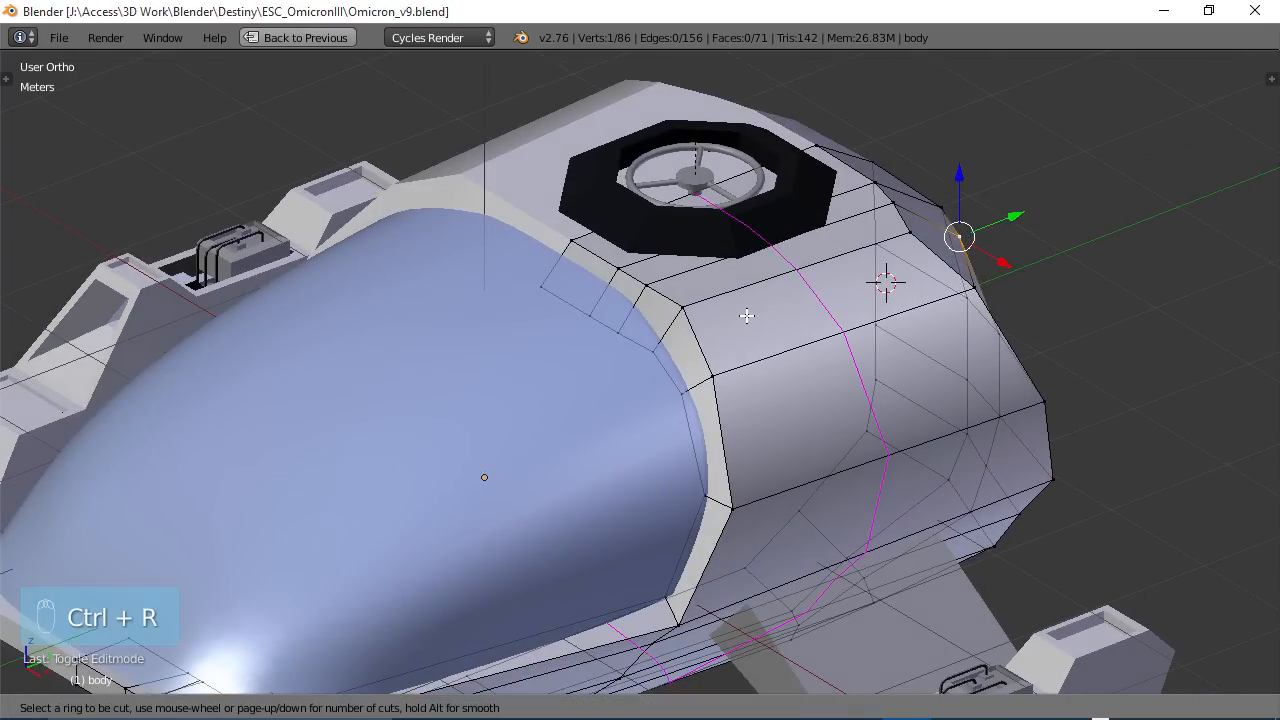
click(691, 325)
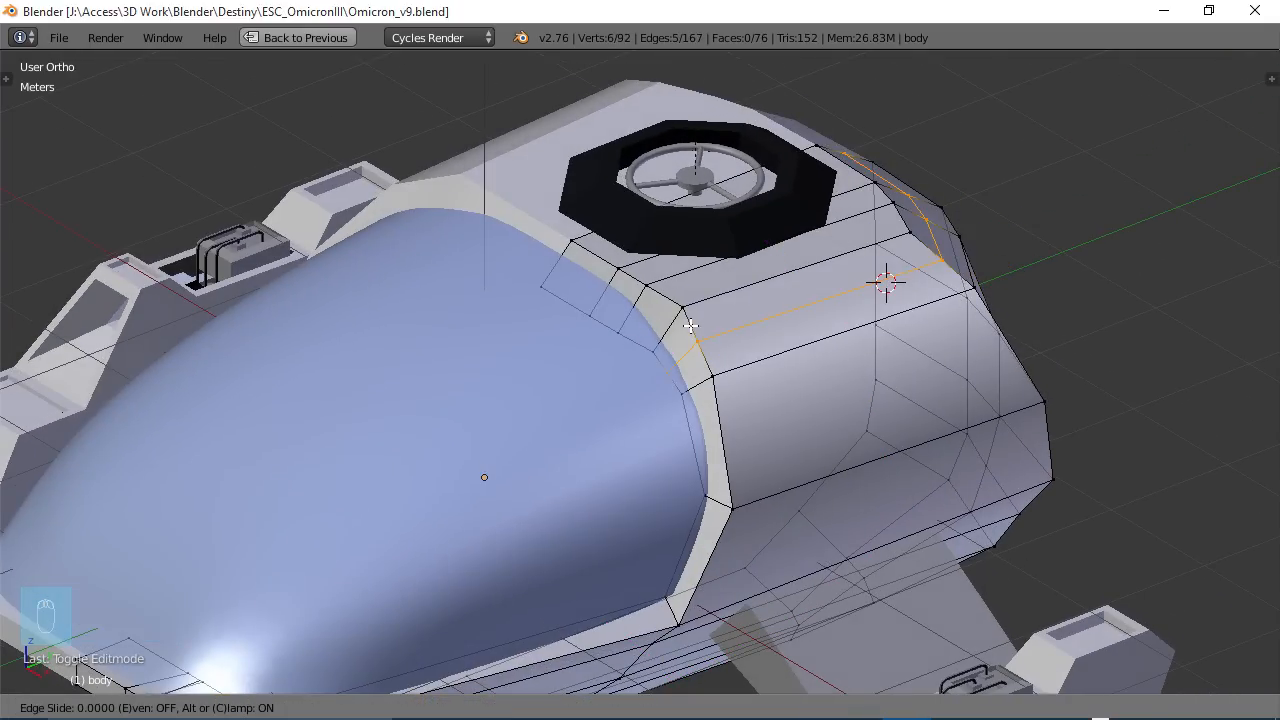
text(.9)
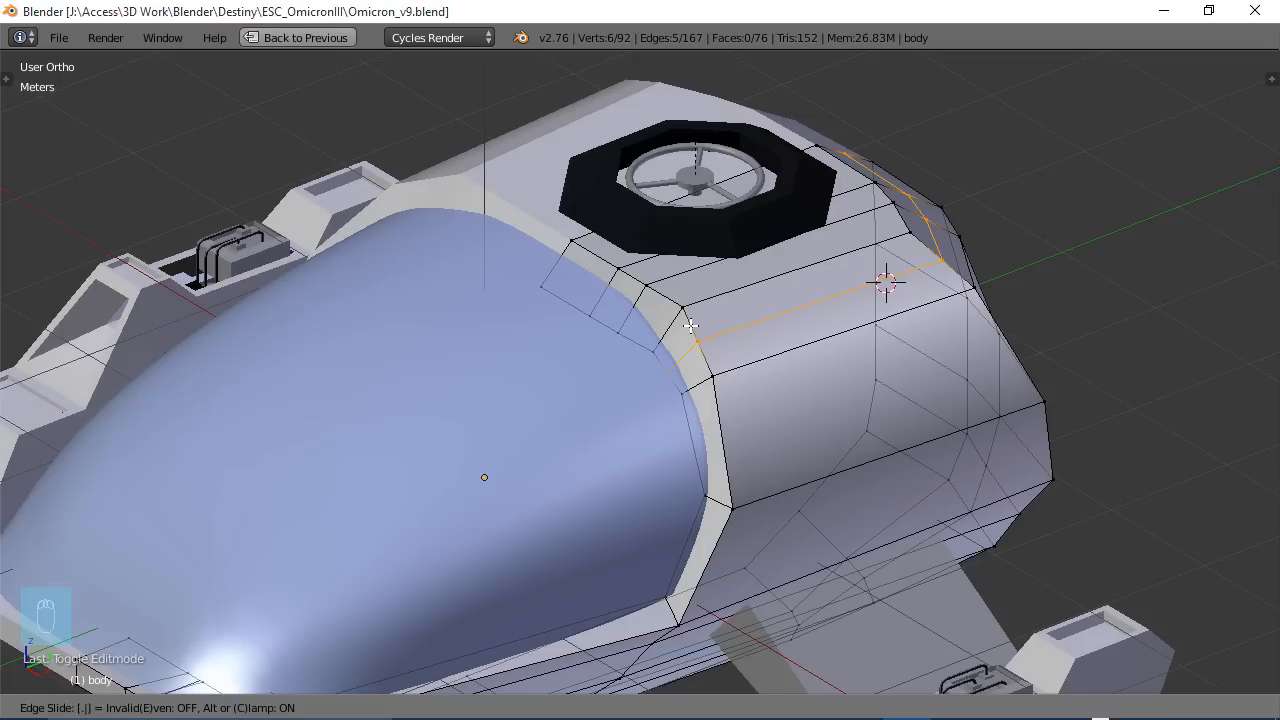
key(Return)
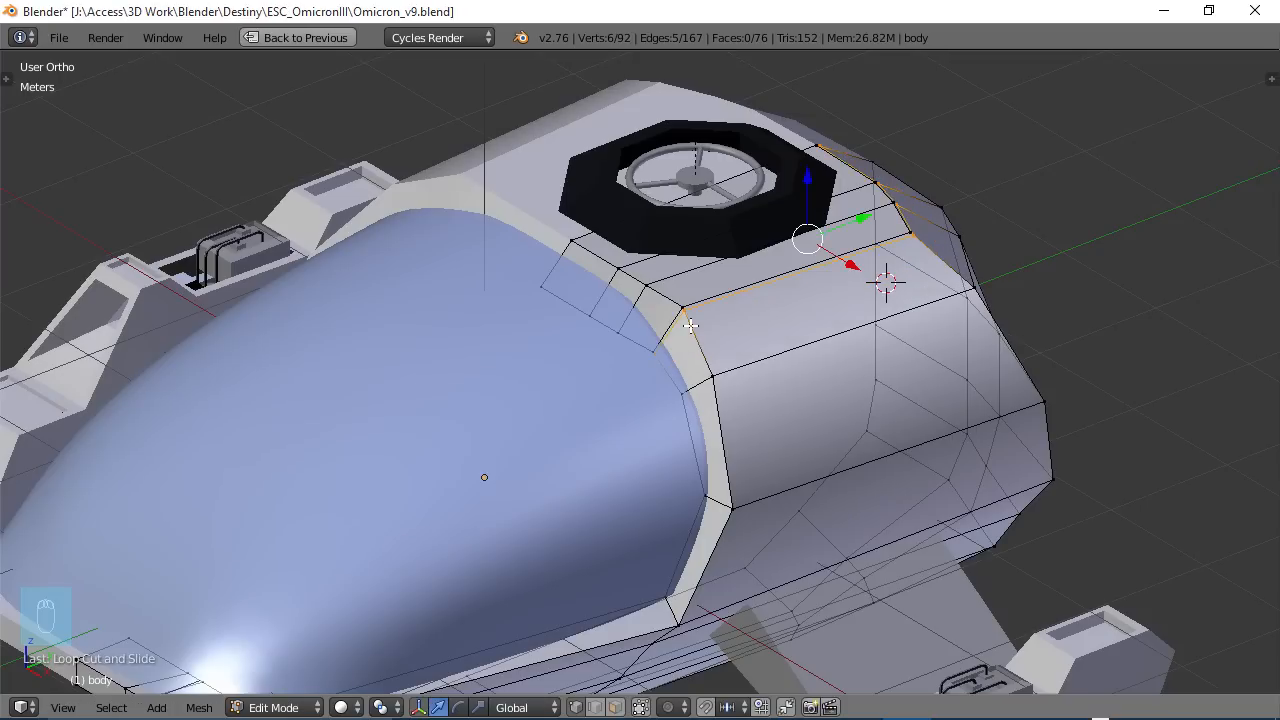
scroll(690, 325, up, 5)
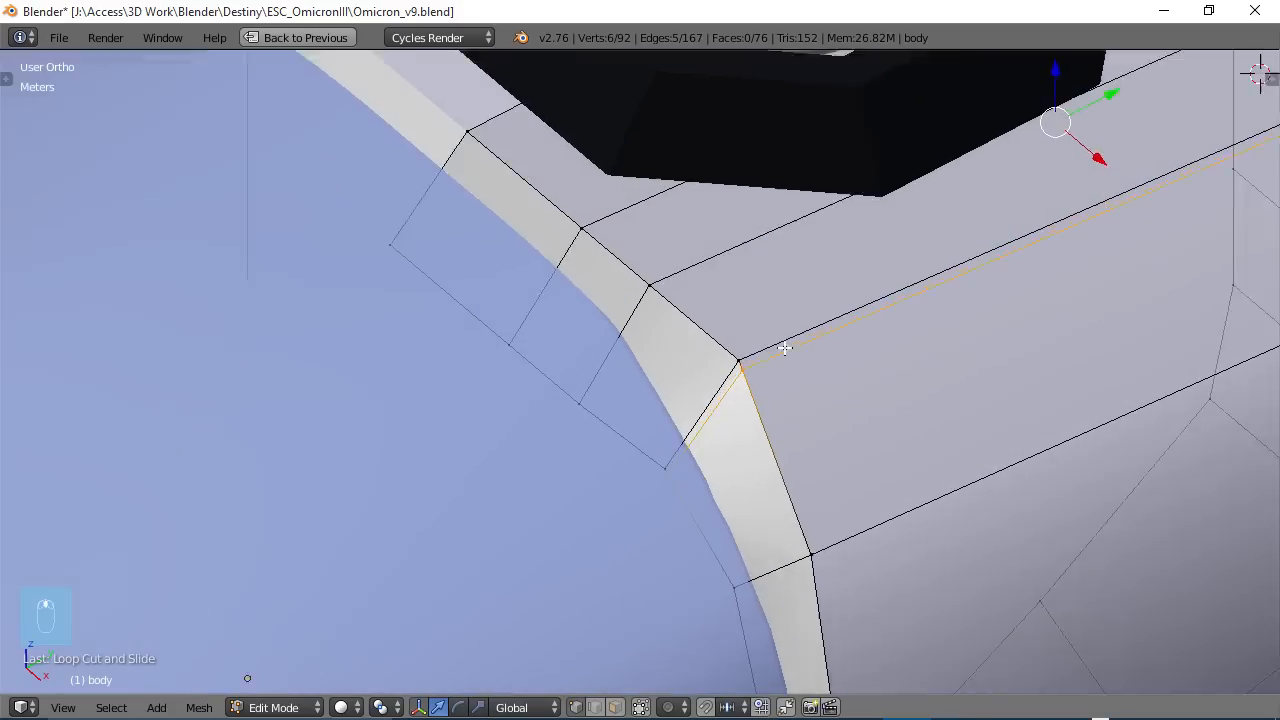
scroll(1026, 257, down, 4)
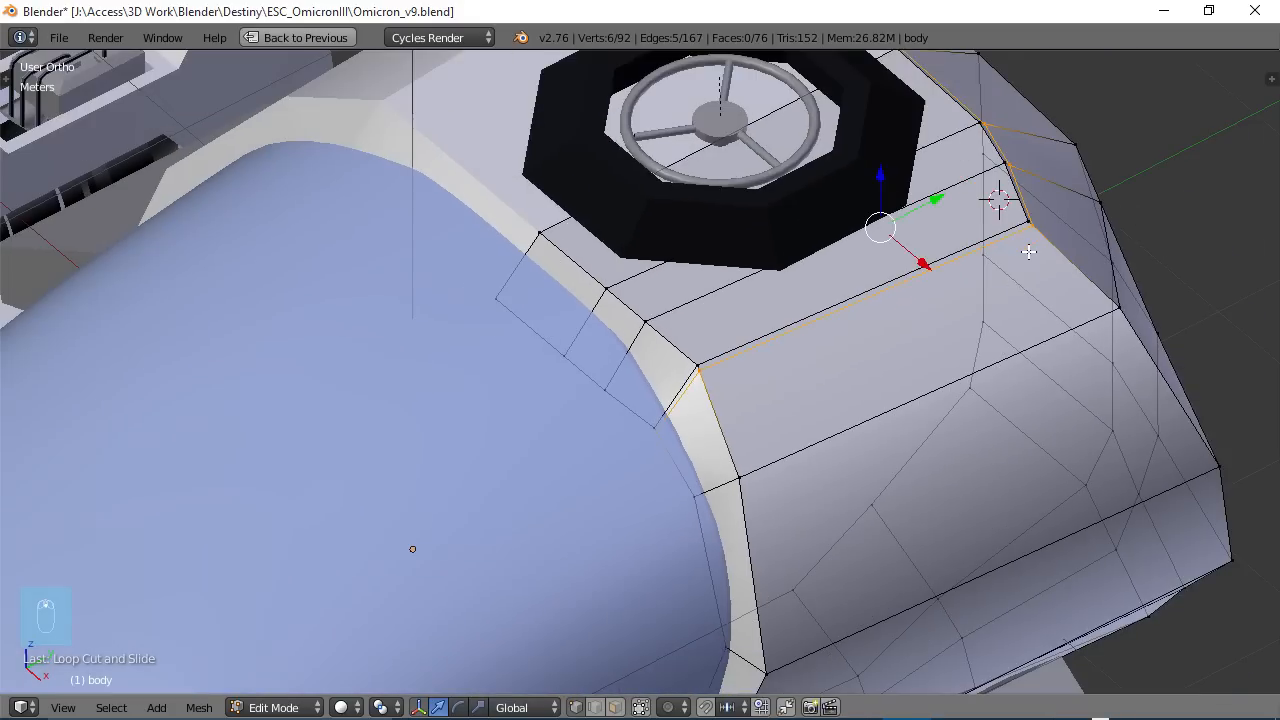
middle_drag(906, 394, 853, 370)
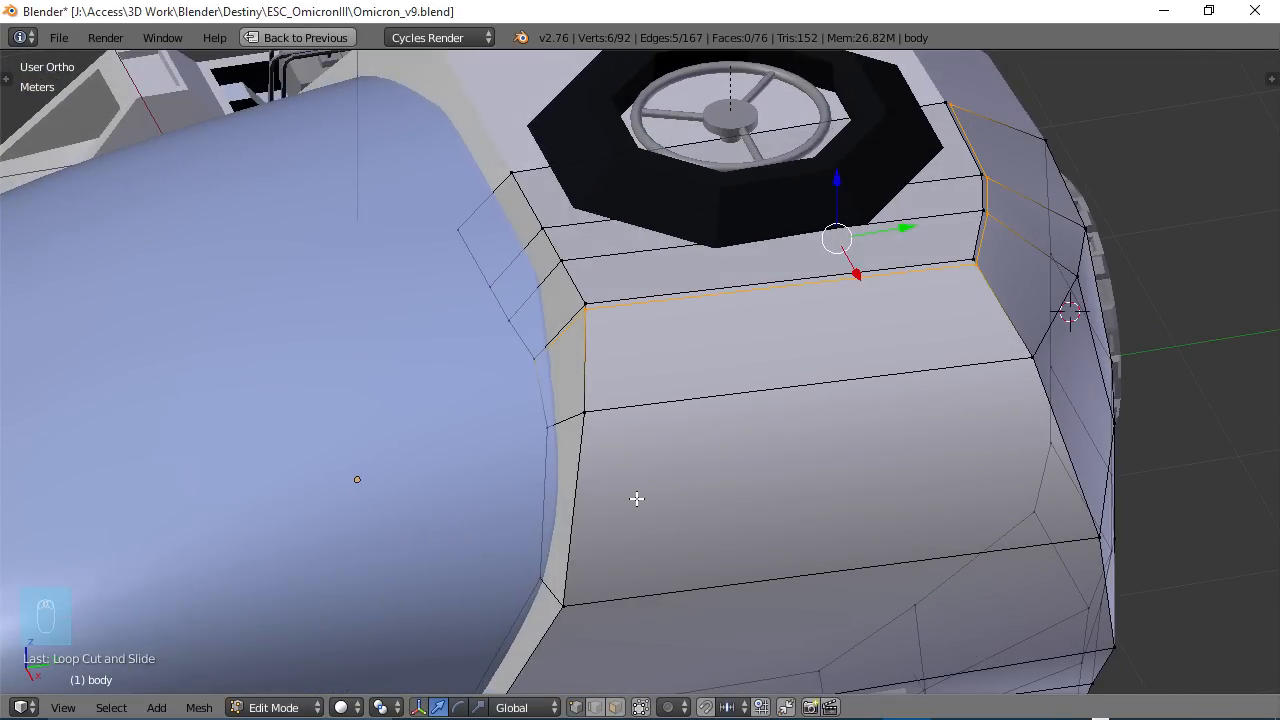
- Restore the multi-editor layout, show the body's material settings, and select the narrow face loop beside the new cut in face mode
key(ctrl+Up)
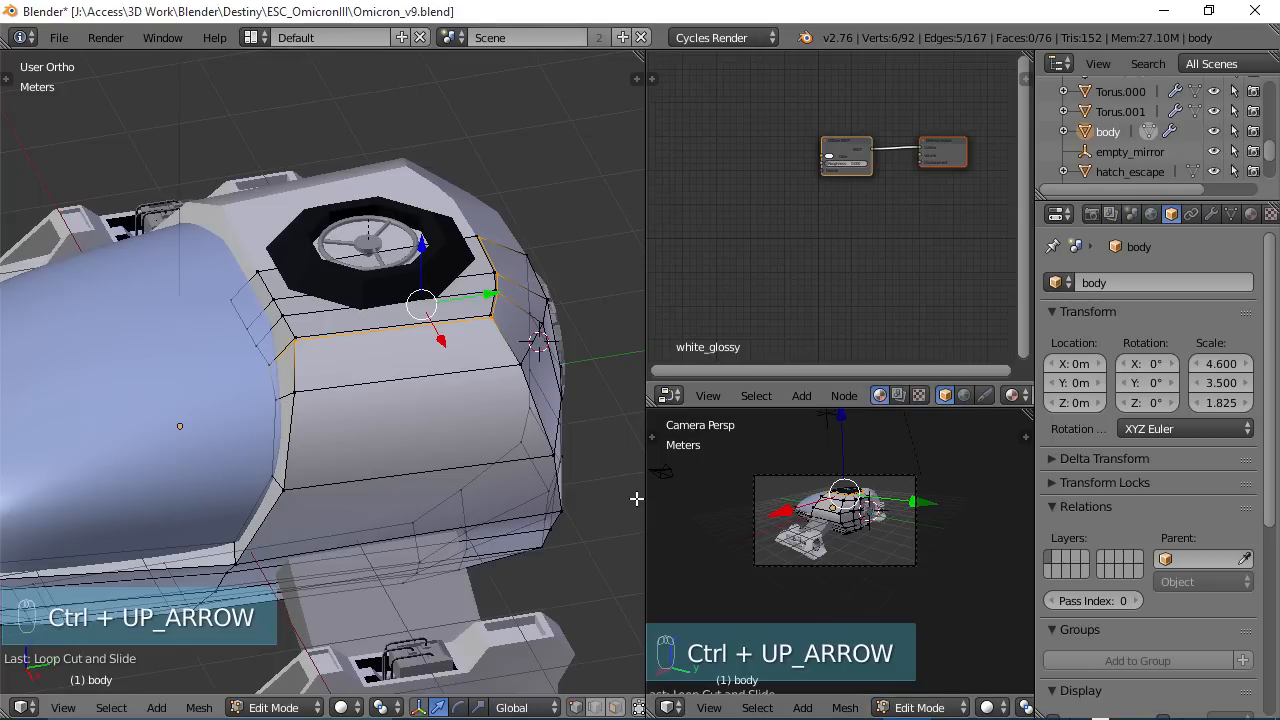
click(1252, 214)
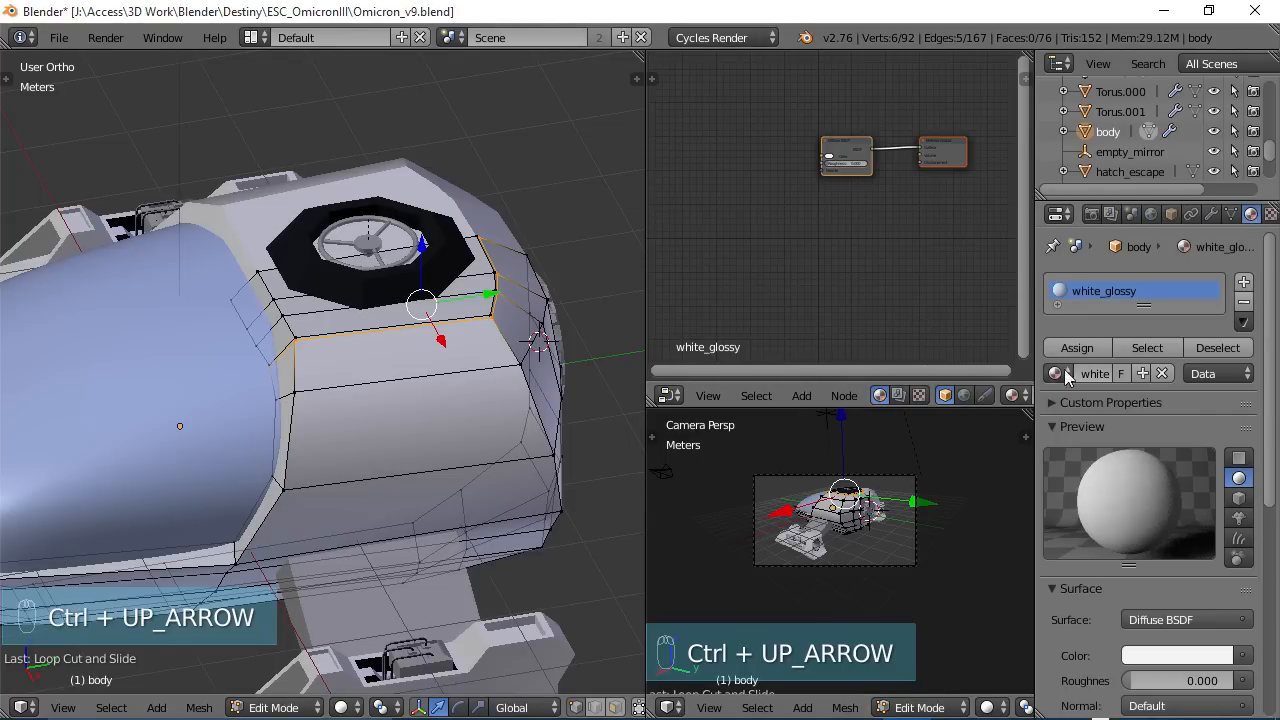
middle_drag(414, 412, 379, 425)
scroll(370, 410, up, 5)
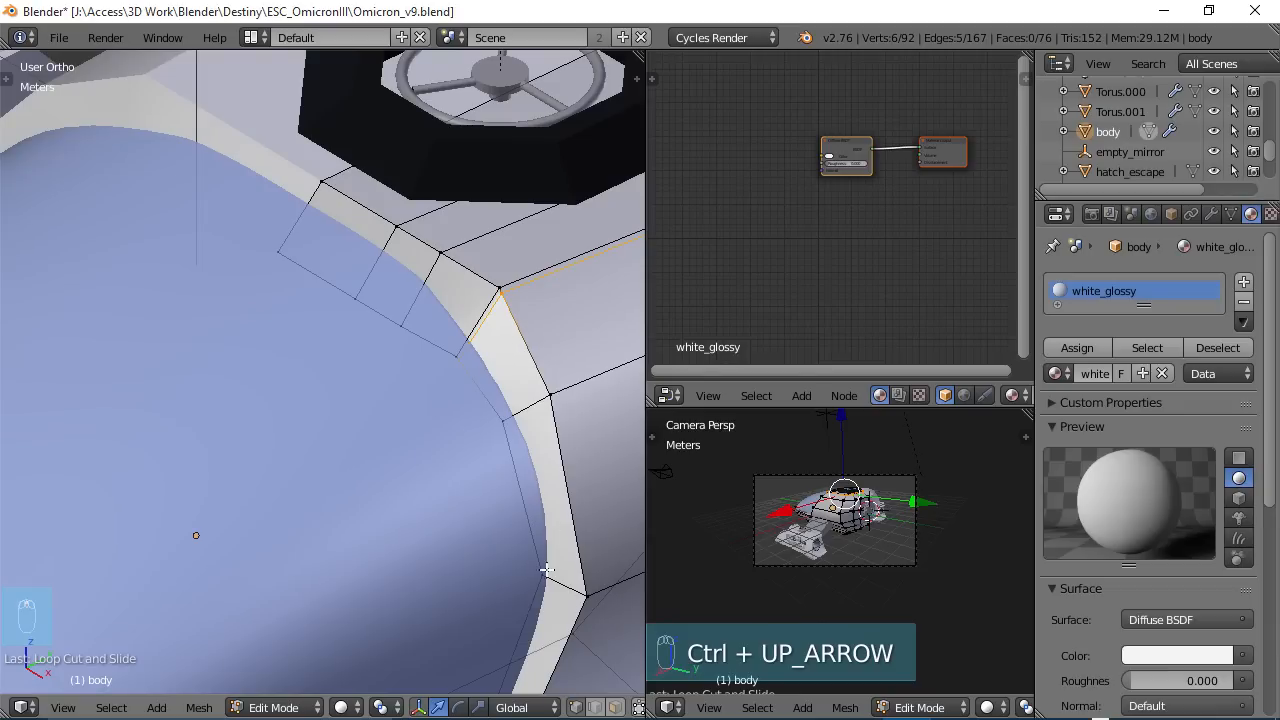
click(616, 707)
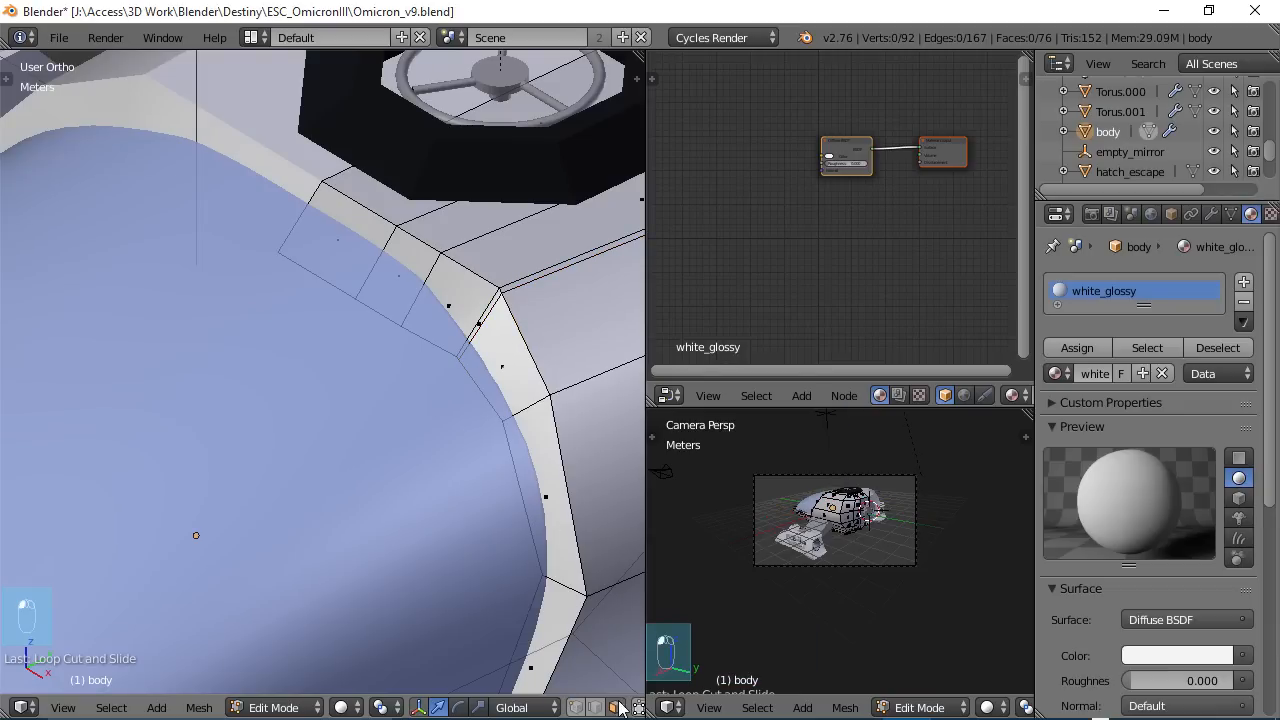
alt+right_click(502, 295)
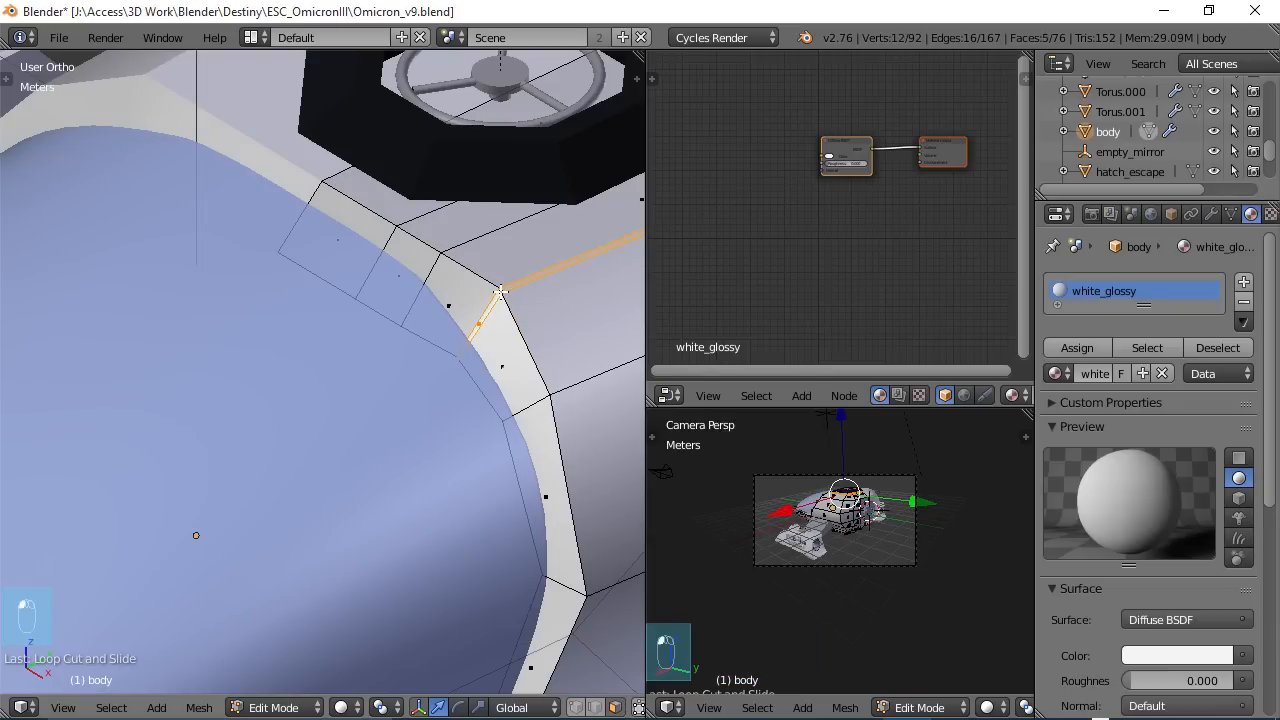
scroll(500, 296, down, 5)
middle_drag(500, 298, 463, 337)
scroll(463, 338, up, 3)
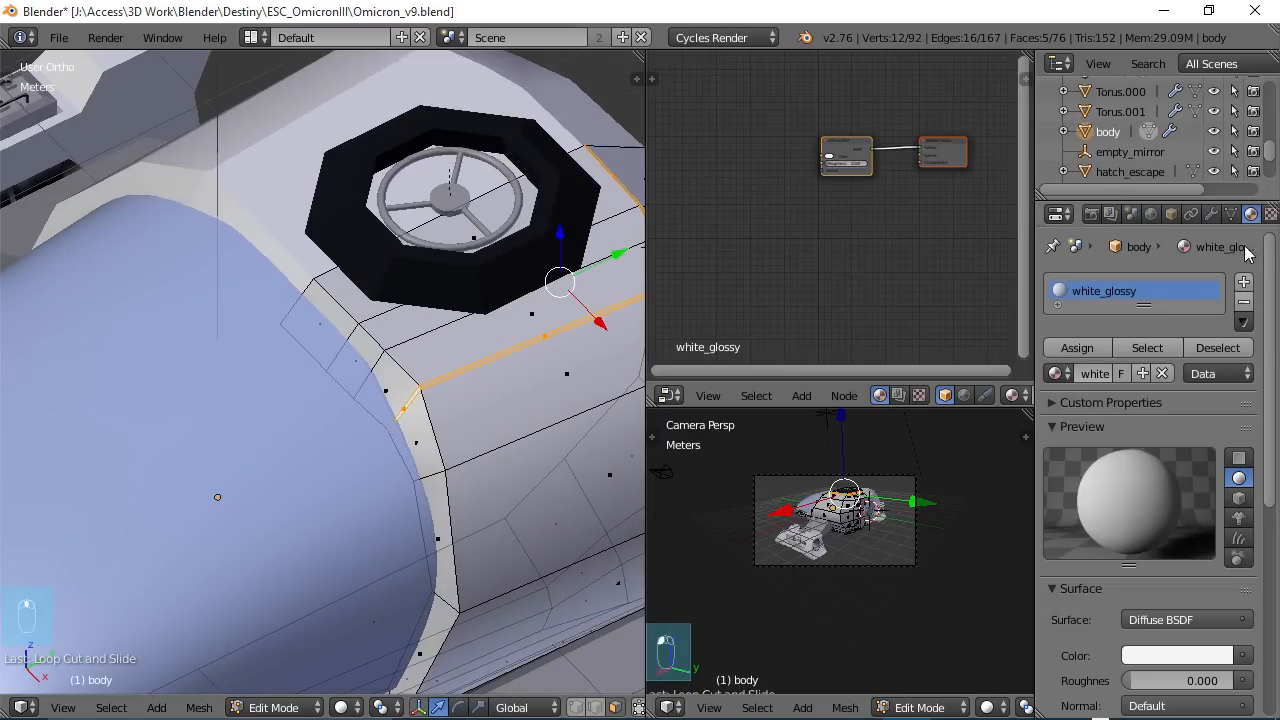
- Add a second material slot to the body with black_glossy and assign it to the selected face loop
click(1245, 284)
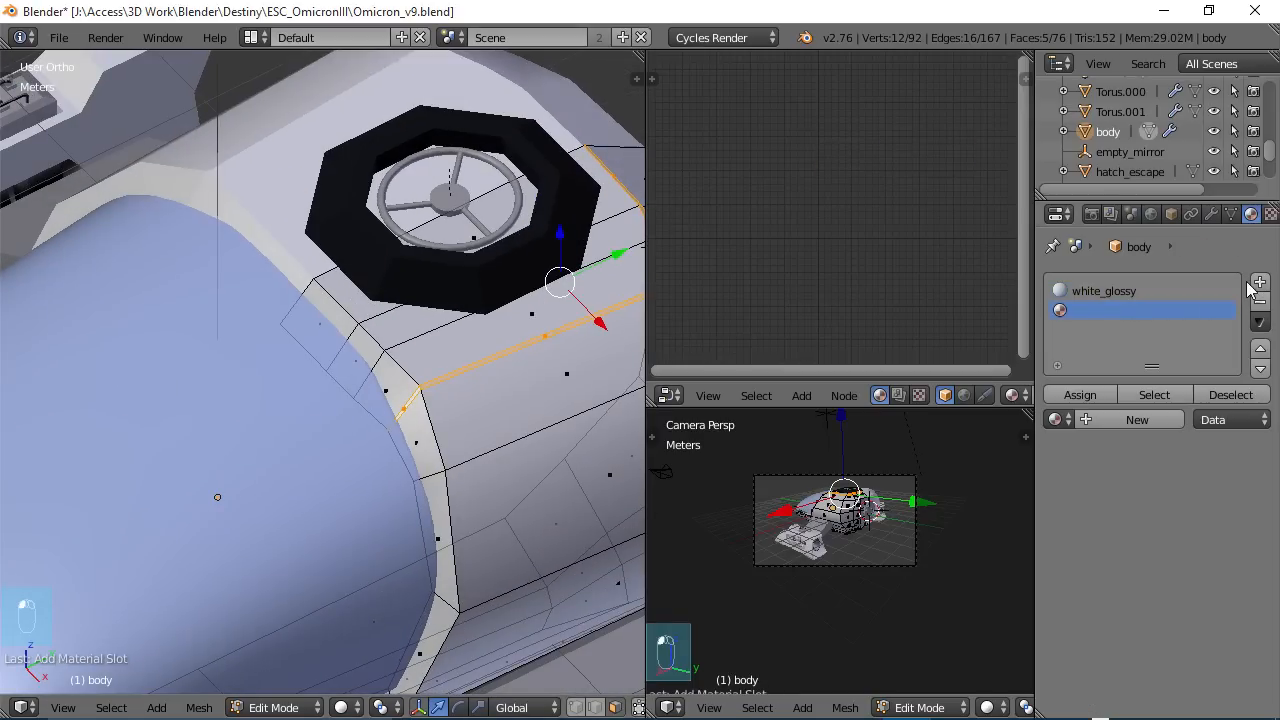
click(1054, 419)
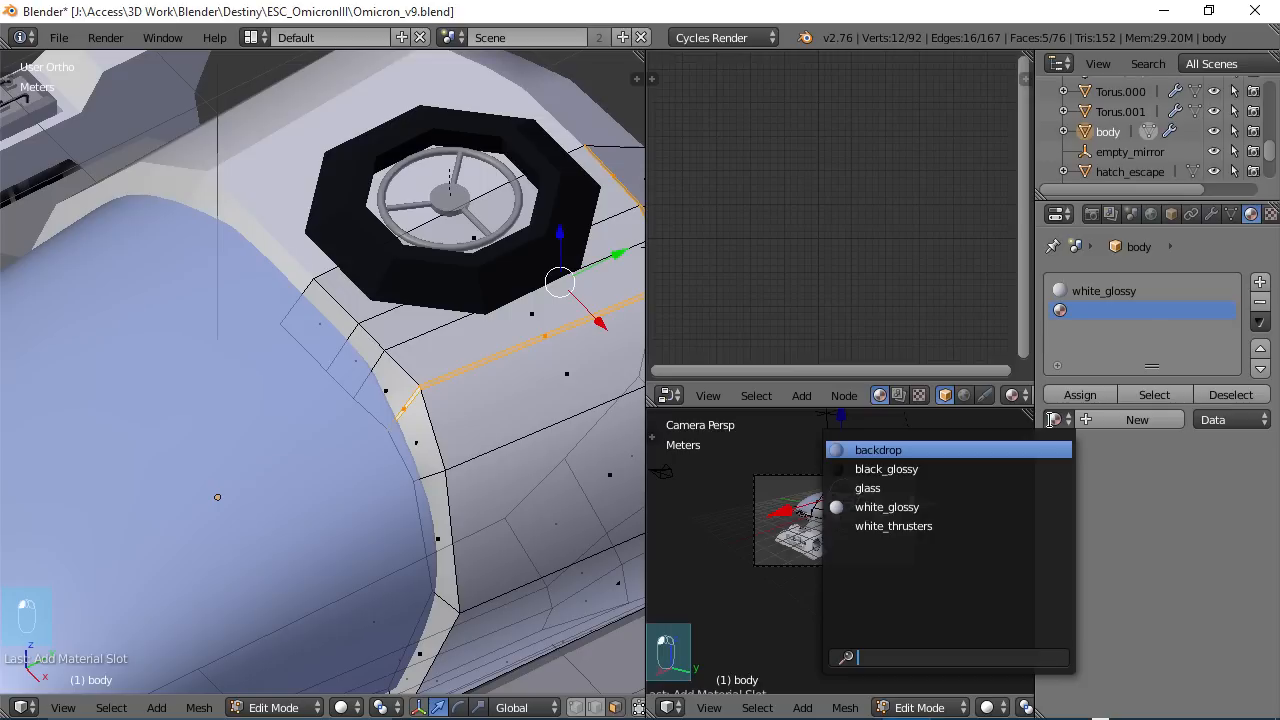
click(893, 467)
click(1076, 395)
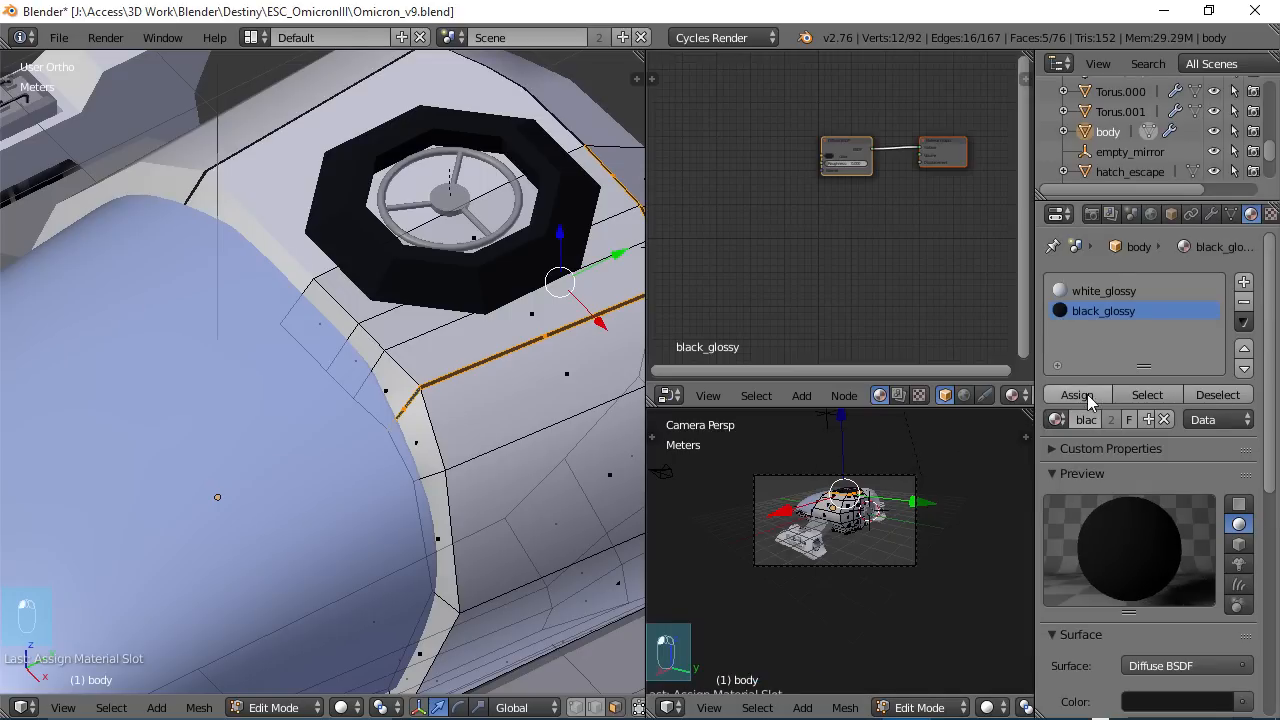
- Extrude the black strip inward about 1.45 cm to form a recessed panel seam, and check it in object mode
key(Tab)
mouse_move(558, 375)
middle_down()
mouse_move(608, 372)
mouse_move(631, 286)
mouse_move(222, 313)
mouse_move(551, 369)
mouse_move(529, 367)
mouse_move(640, 327)
mouse_move(481, 319)
mouse_move(445, 367)
mouse_move(343, 363)
mouse_move(206, 296)
mouse_move(553, 274)
mouse_move(483, 335)
mouse_move(349, 366)
mouse_move(430, 366)
mouse_move(492, 388)
mouse_move(314, 369)
mouse_move(259, 430)
middle_up()
key(Tab)
scroll(480, 387, up, 4)
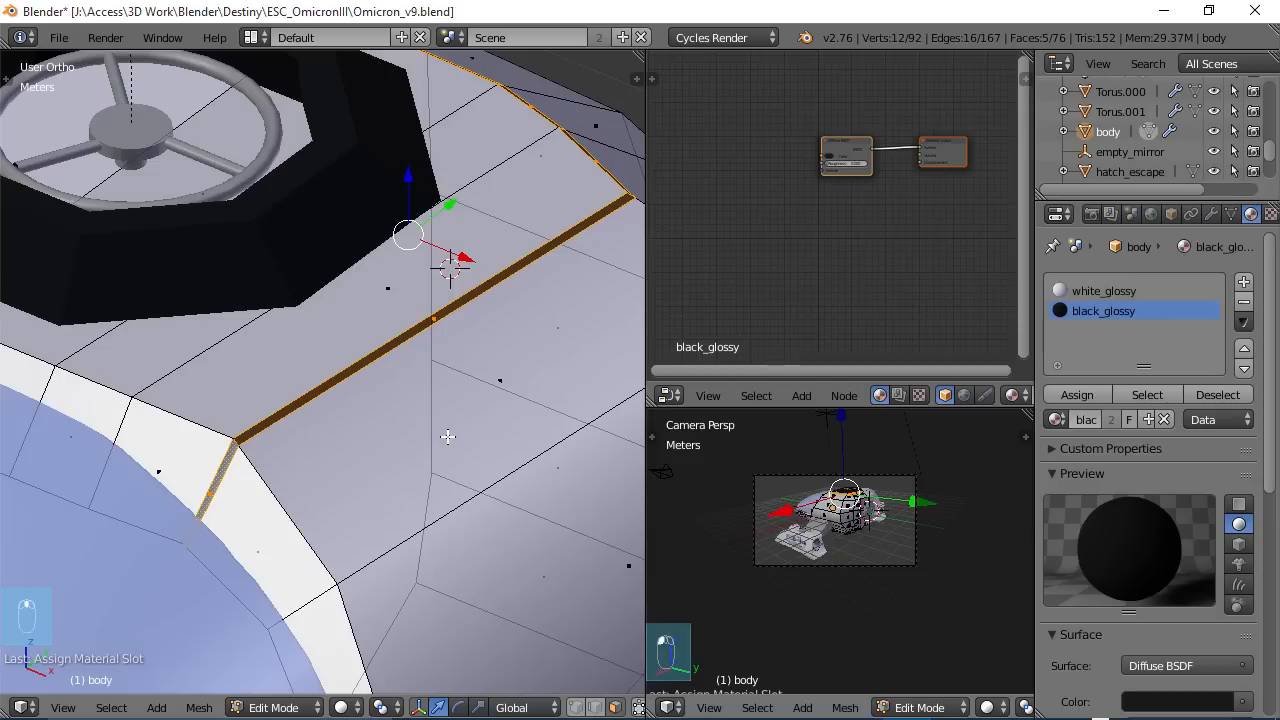
key(e)
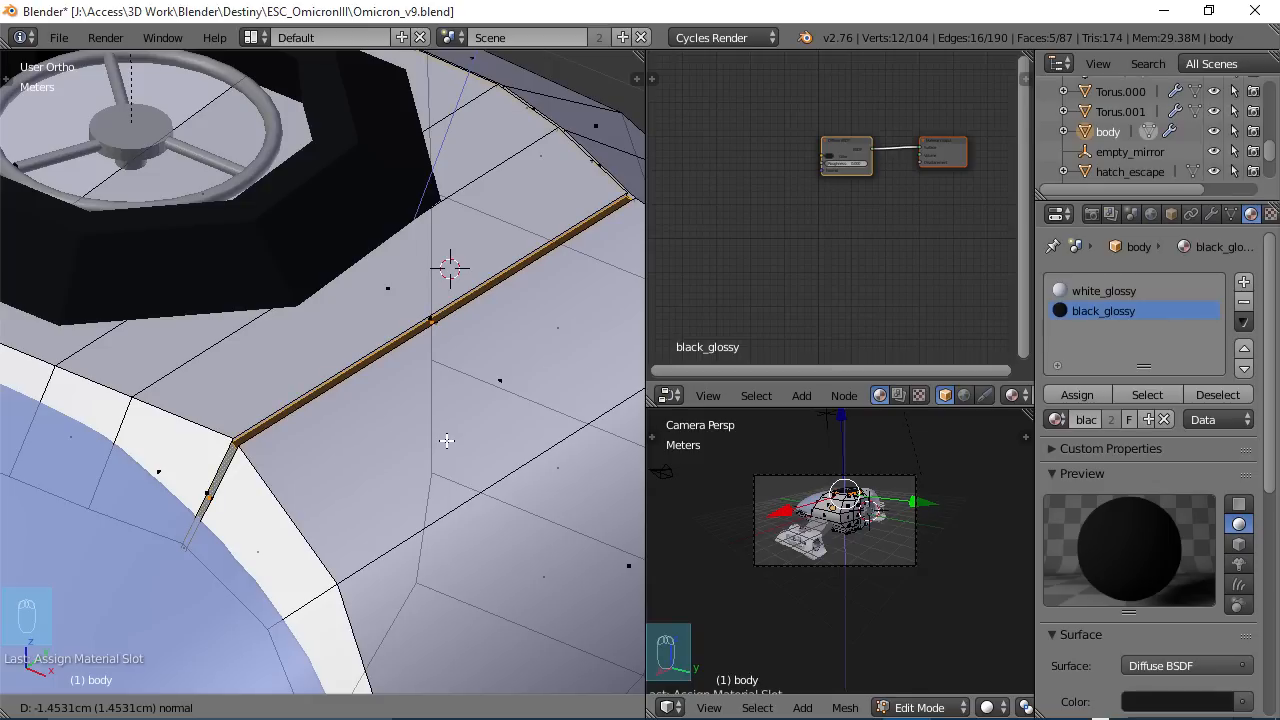
click(446, 440)
mouse_move(446, 440)
middle_down()
mouse_move(414, 523)
mouse_move(471, 380)
mouse_move(509, 369)
mouse_move(398, 412)
mouse_move(230, 434)
mouse_move(354, 432)
mouse_move(430, 387)
mouse_move(423, 371)
mouse_move(466, 409)
mouse_move(269, 466)
mouse_move(130, 395)
mouse_move(323, 340)
mouse_move(400, 340)
mouse_move(363, 349)
mouse_move(427, 387)
mouse_move(433, 370)
middle_up()
key(Tab)
key(Tab)
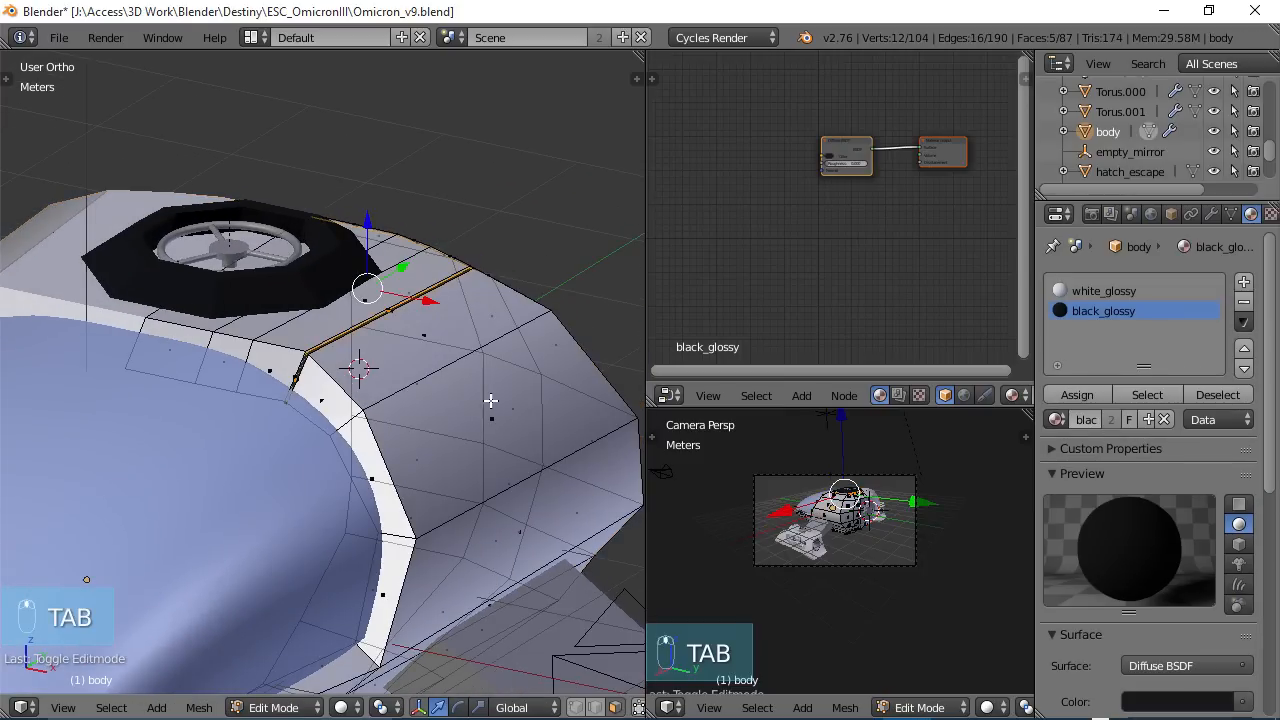
key(Tab)
middle_drag(491, 401, 428, 375)
key(Tab)
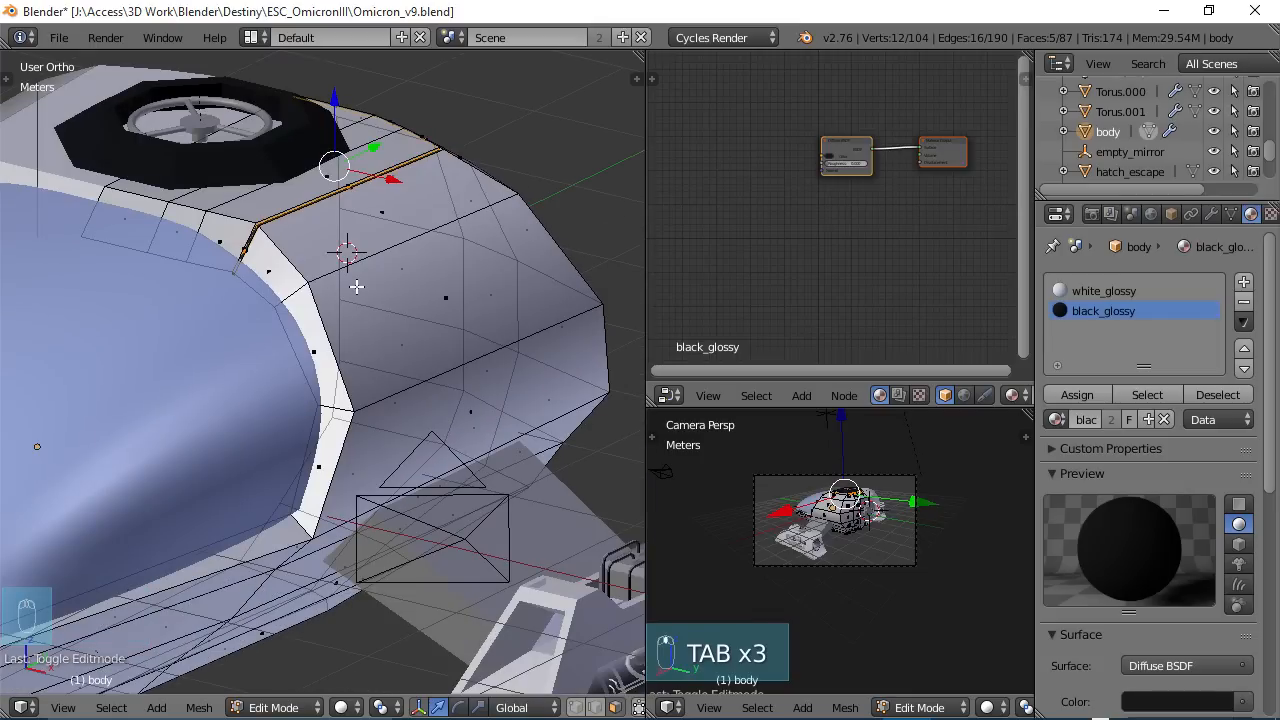
- Add a lengthwise loop cut to the large middle side panel of the body, slid 0.9 toward its upper edge
key(ctrl+r)
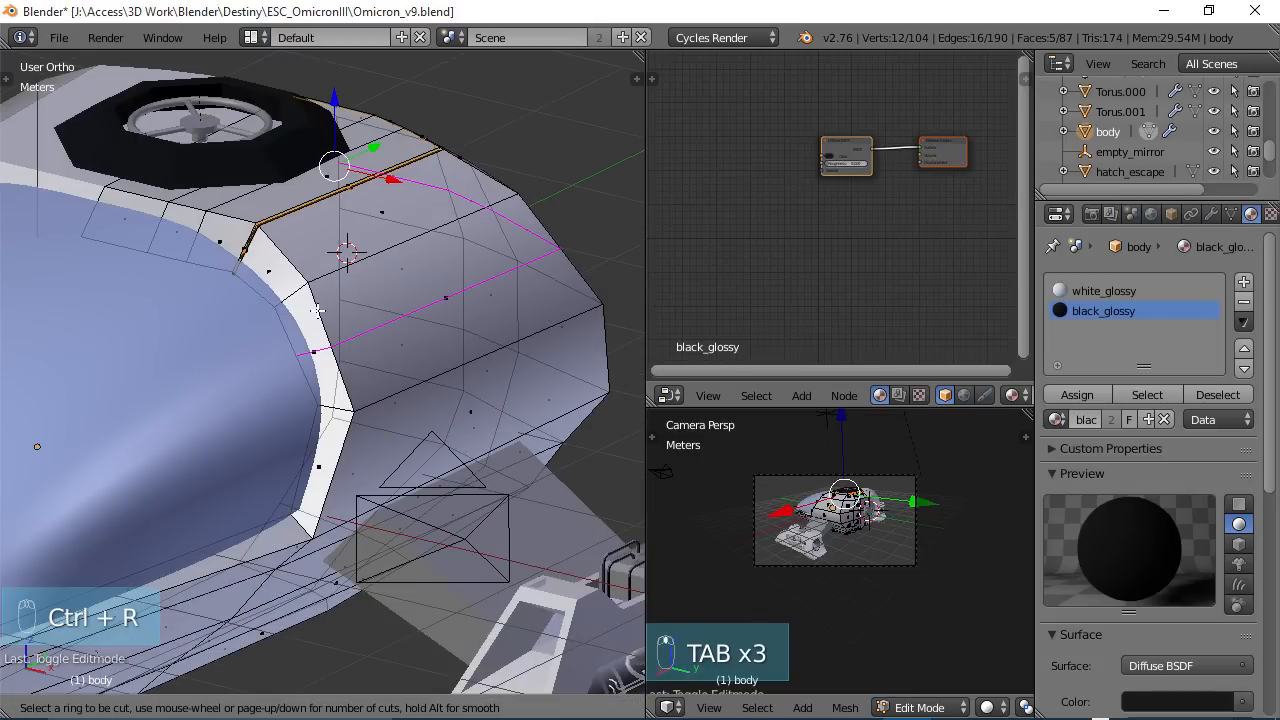
click(316, 311)
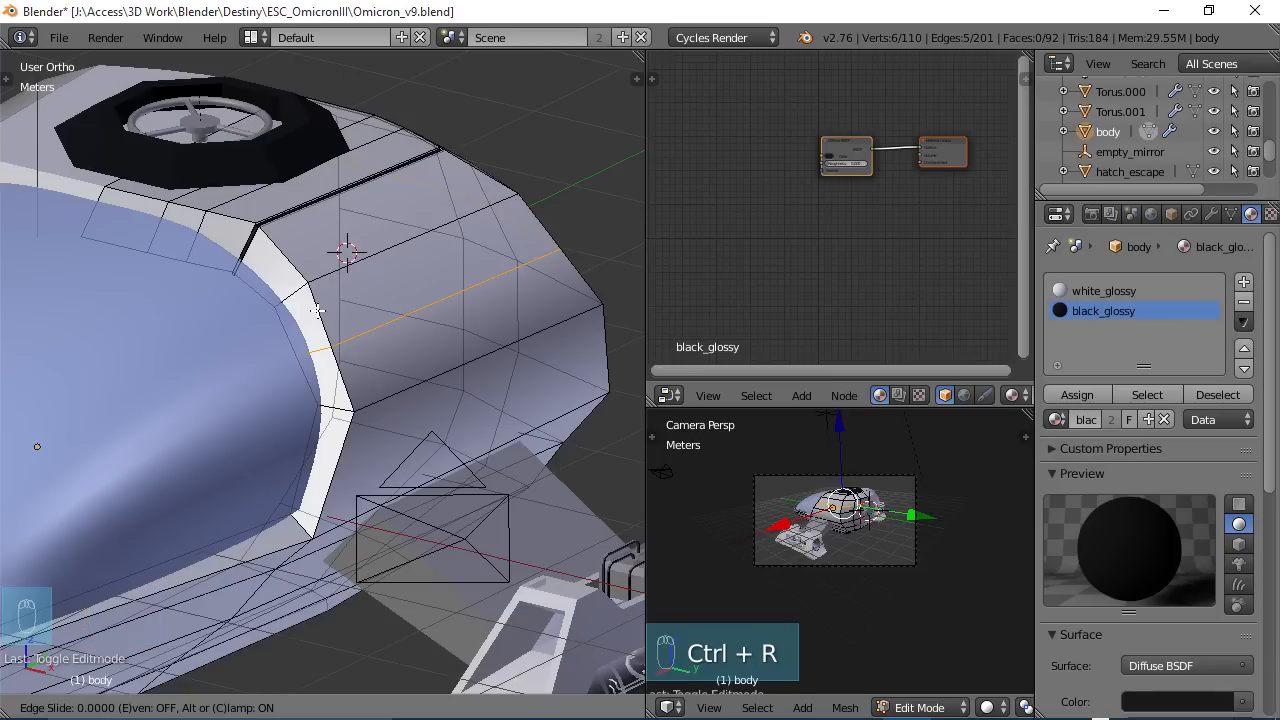
text(.95)
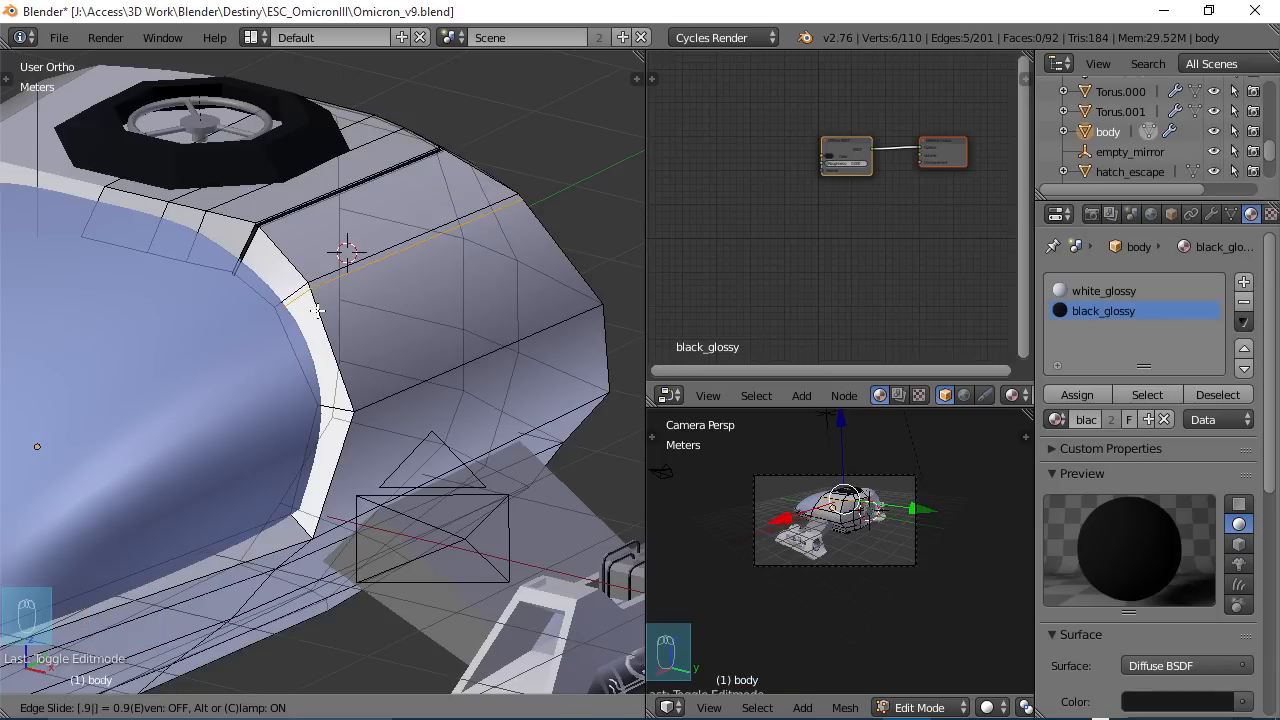
key(Return)
- Add a lengthwise loop cut to the lower side panel of the body, slid 0.9 toward its upper edge
mouse_move(316, 311)
middle_down()
mouse_move(469, 366)
mouse_move(408, 367)
middle_up()
key(ctrl+r)
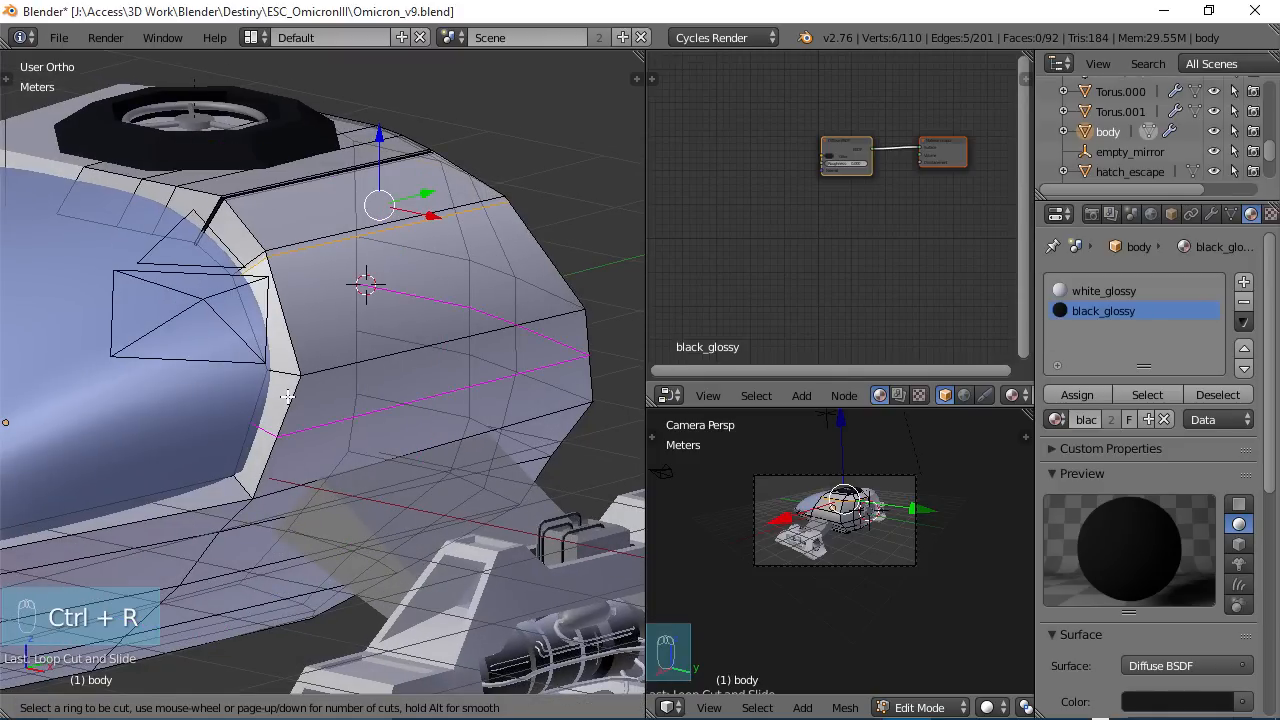
click(287, 396)
text(.9)
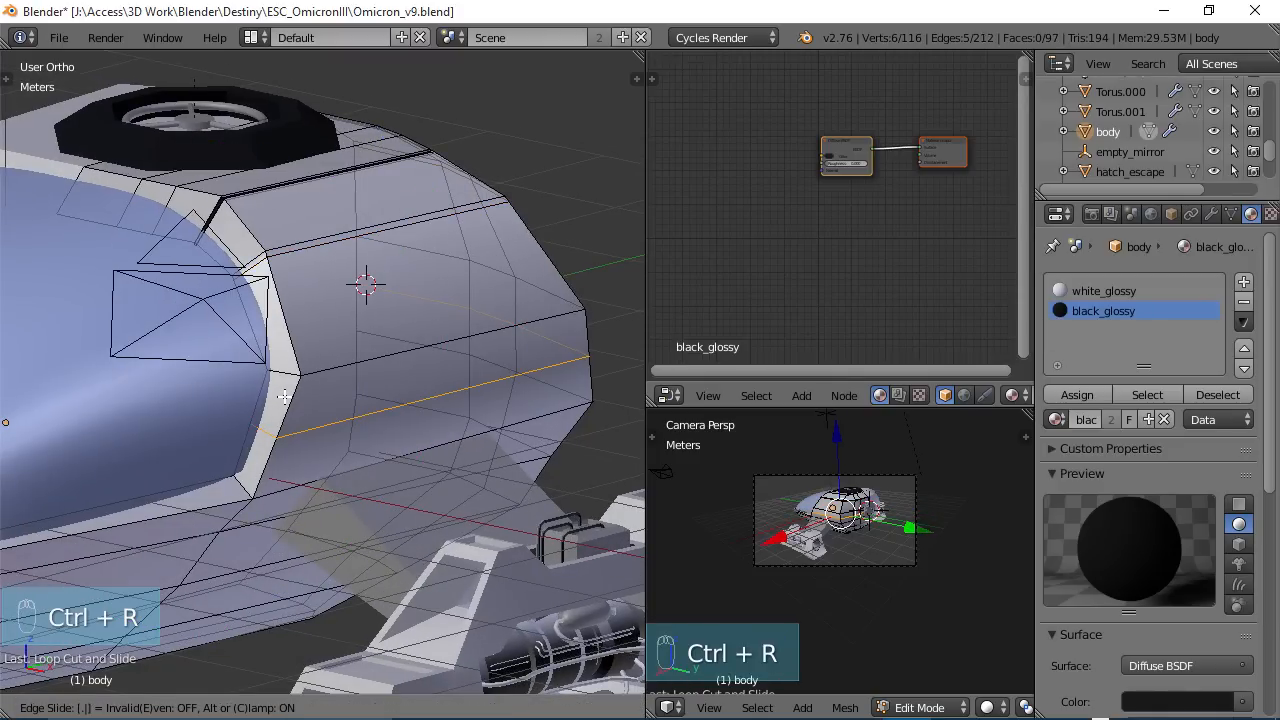
key(Return)
mouse_move(286, 440)
middle_down()
mouse_move(287, 476)
mouse_move(391, 415)
mouse_move(337, 357)
mouse_move(300, 410)
mouse_move(210, 472)
mouse_move(351, 466)
mouse_move(414, 429)
mouse_move(387, 501)
mouse_move(283, 525)
middle_up()
scroll(363, 488, up, 2)
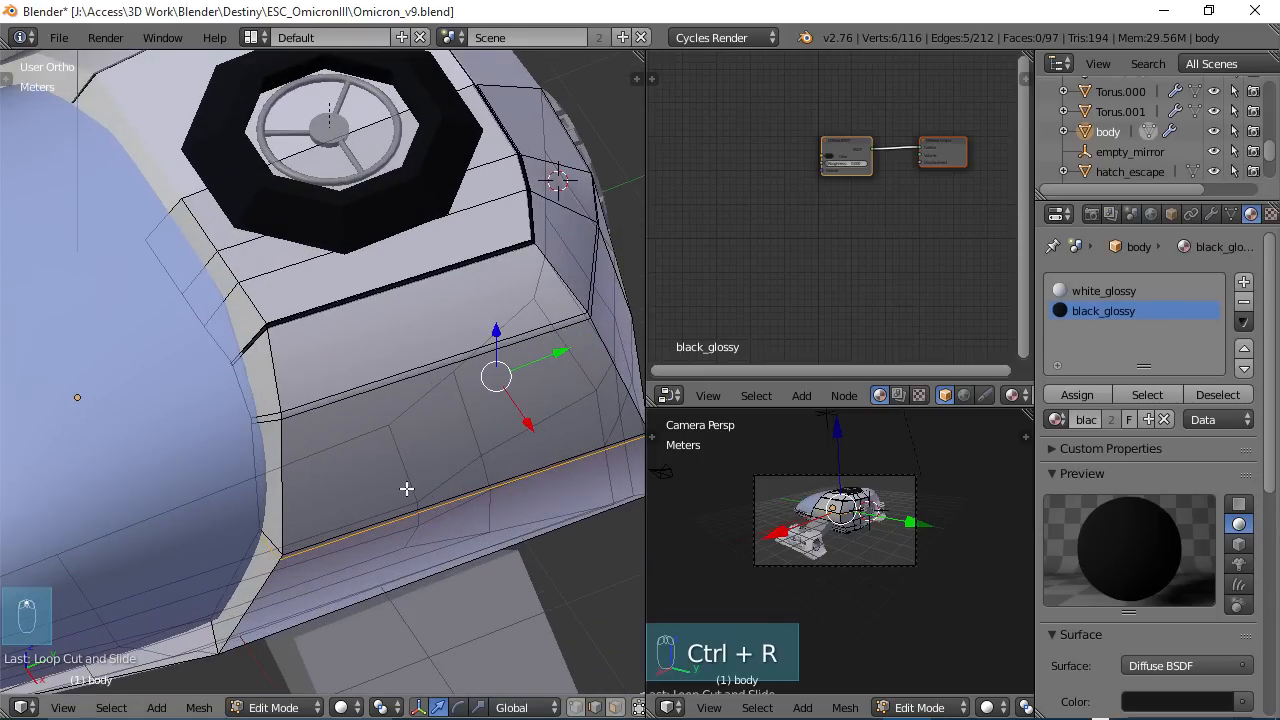
- Select the narrow face loop along the upper edge of the body's middle side panel and assign black_glossy to it
scroll(406, 489, down, 1)
middle_drag(406, 480, 434, 444)
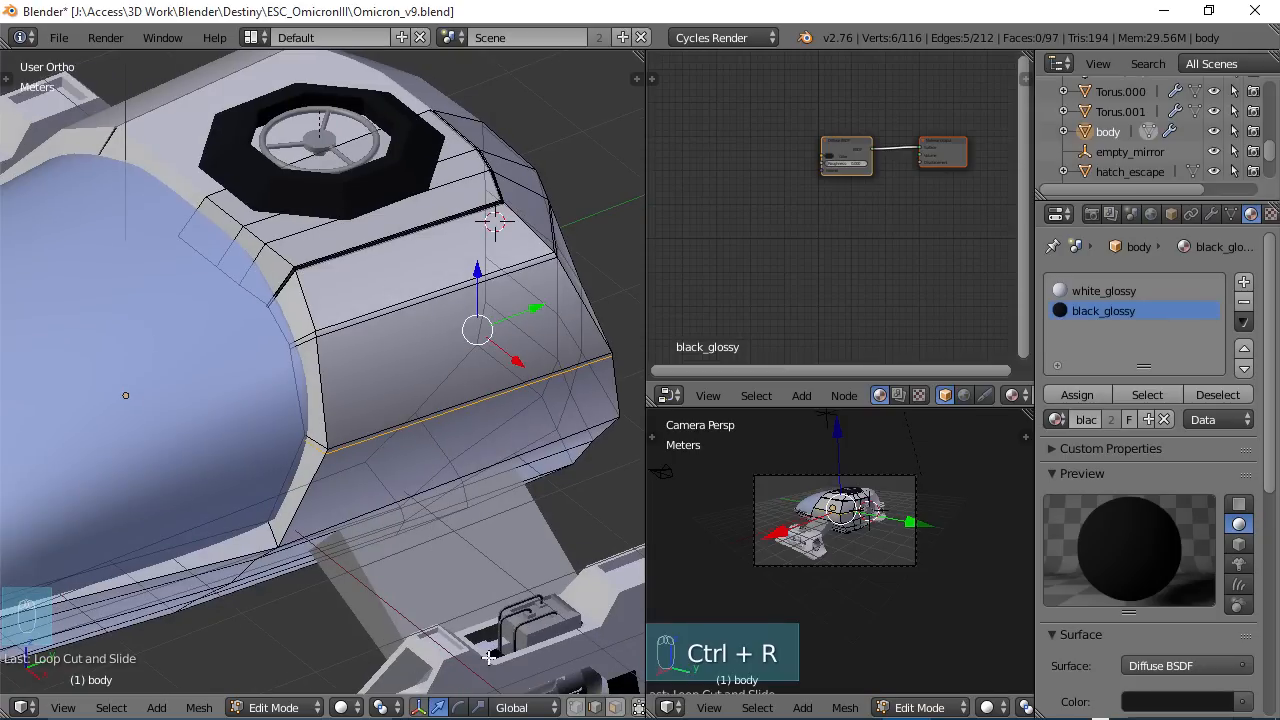
key(a)
scroll(285, 352, up, 4)
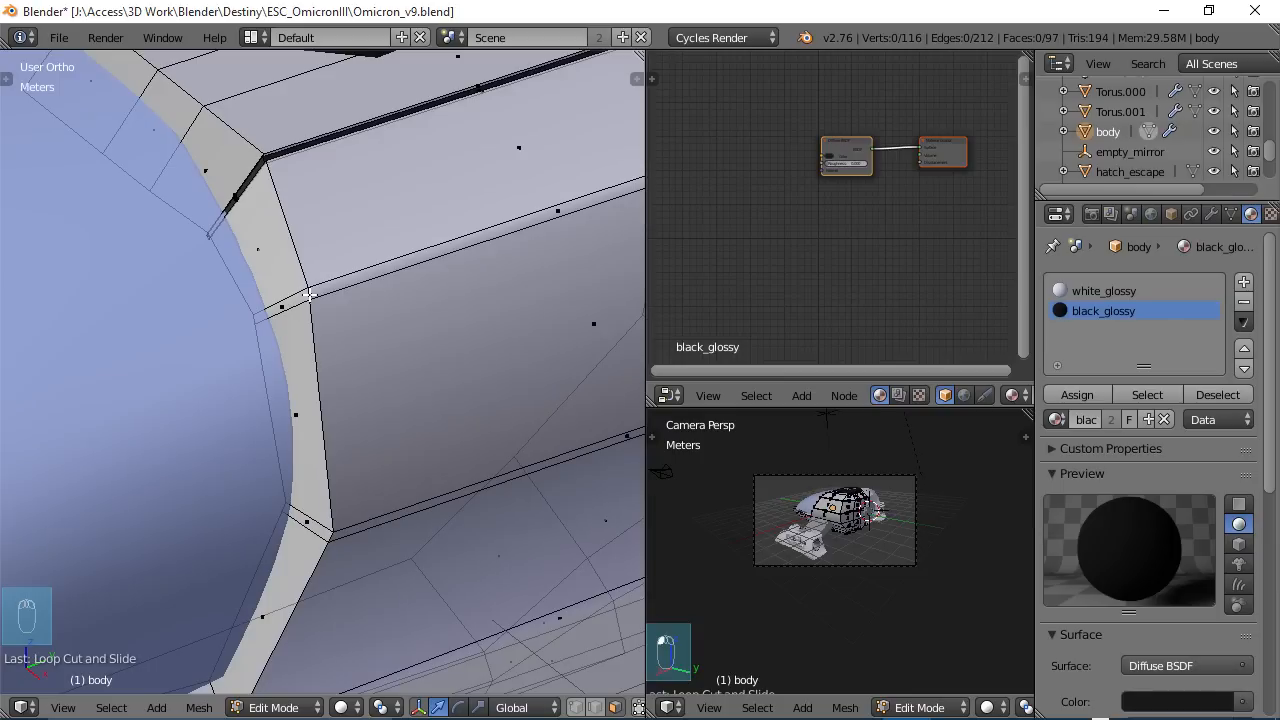
alt+right_click(309, 295)
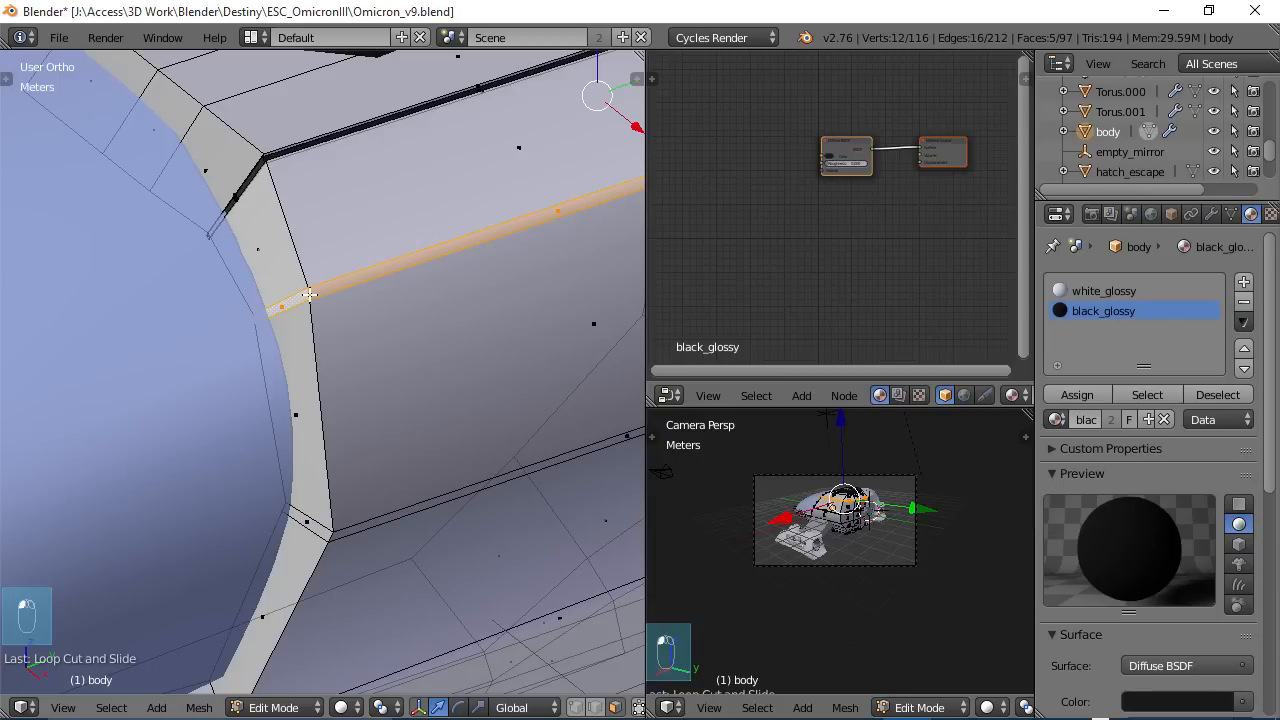
click(1077, 395)
- Try extruding the upper black strip inward about 2.1 cm, and undo the extrusion
middle_drag(454, 426, 400, 335)
key(e)
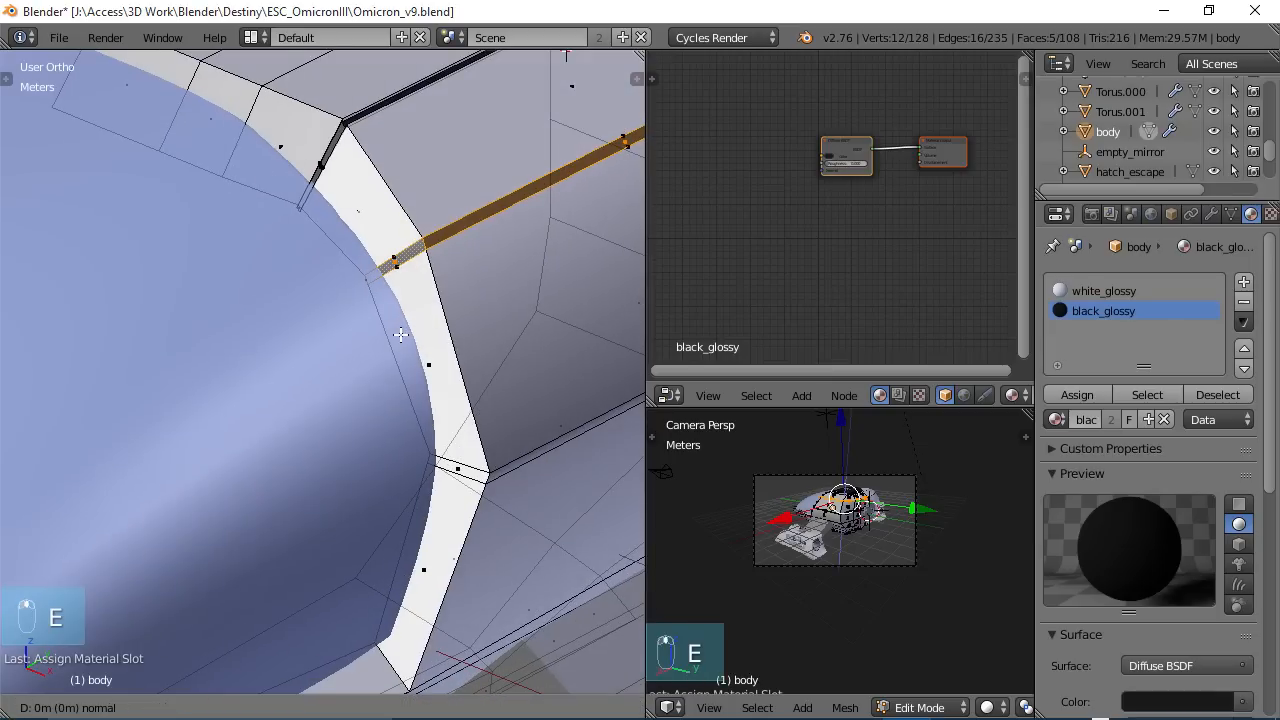
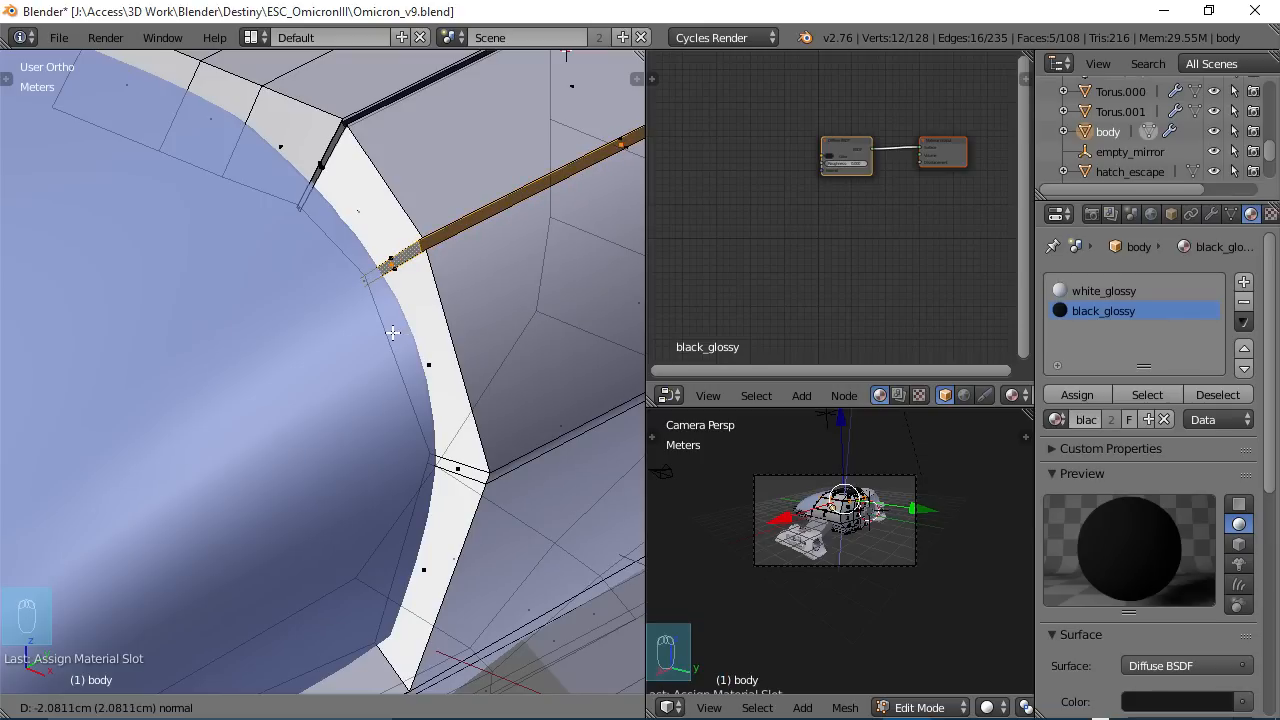
click(396, 333)
shift+middle_drag(398, 333, 480, 274)
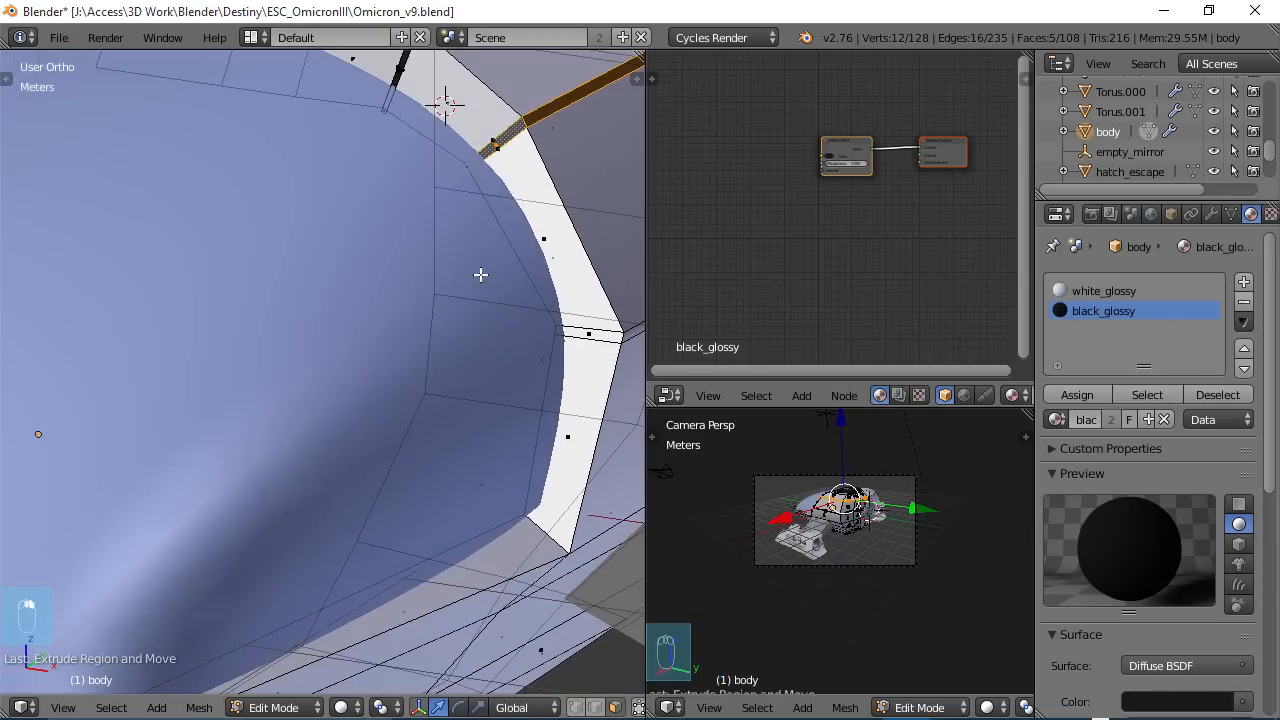
shift+middle_drag(461, 176, 428, 347)
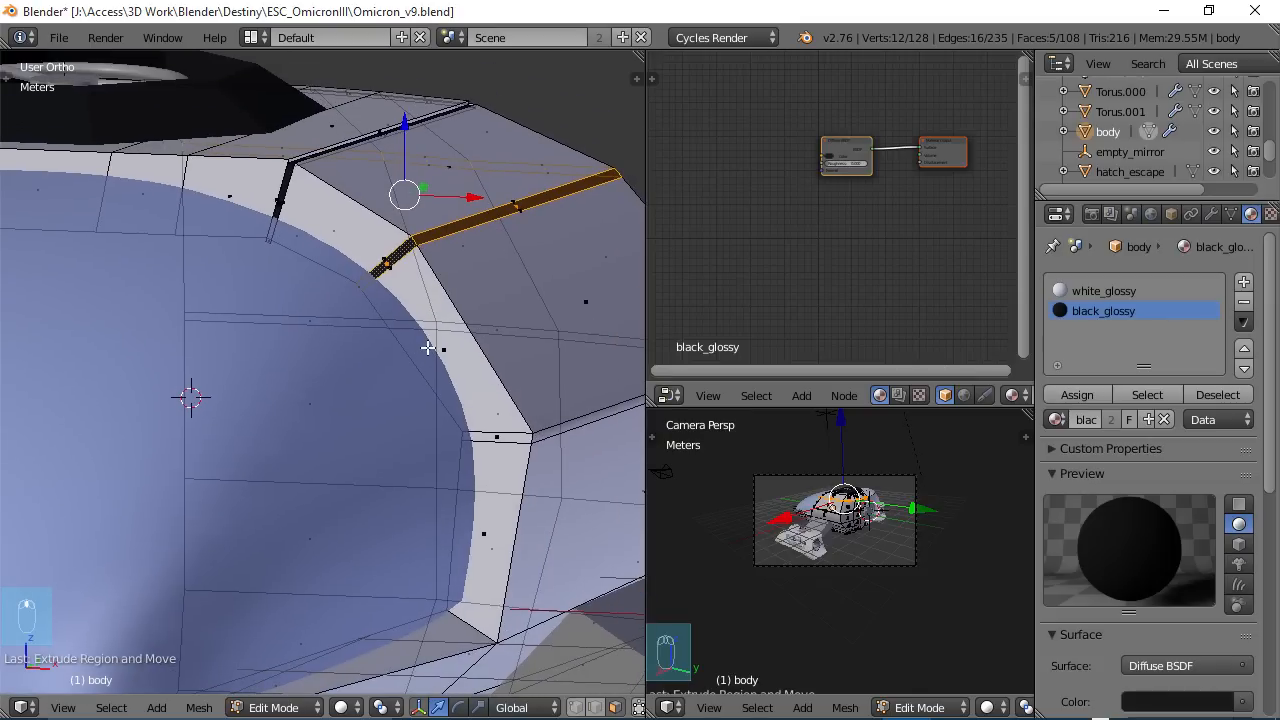
key(ctrl+z)
- Extrude the upper black strip inward about 1.7 cm to form a recessed panel seam
key(e)
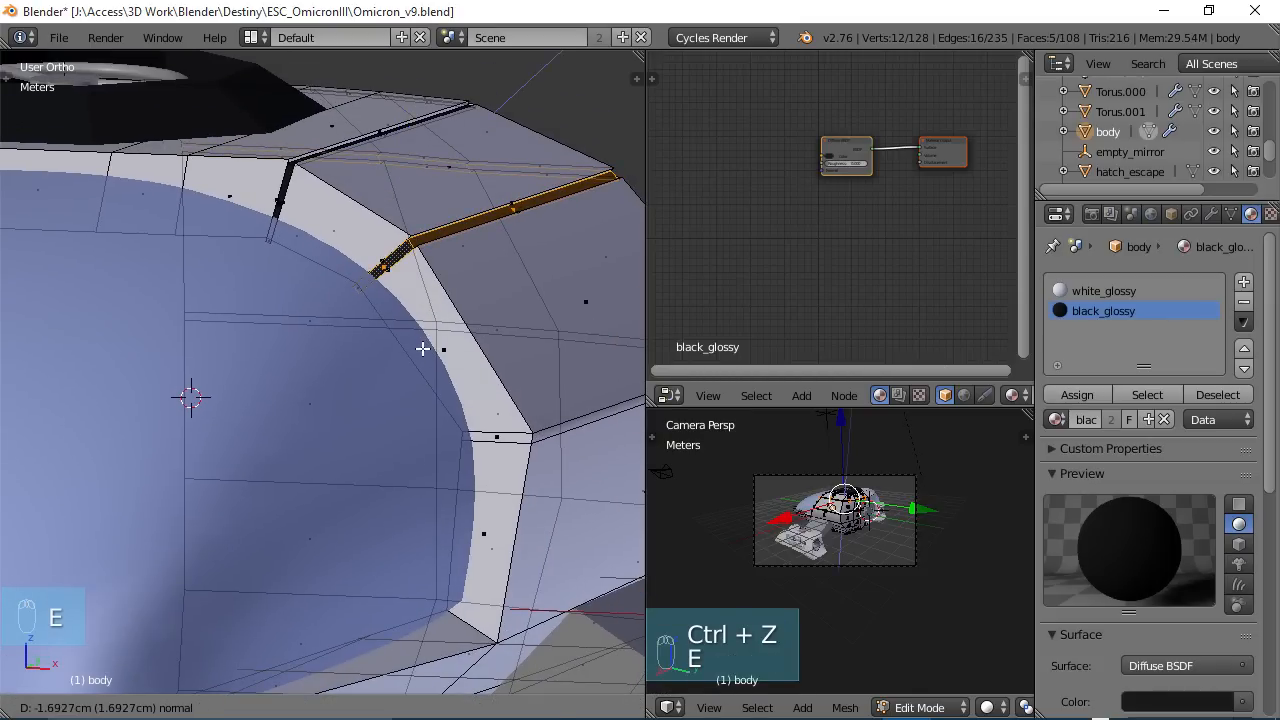
click(420, 348)
middle_drag(420, 348, 506, 309)
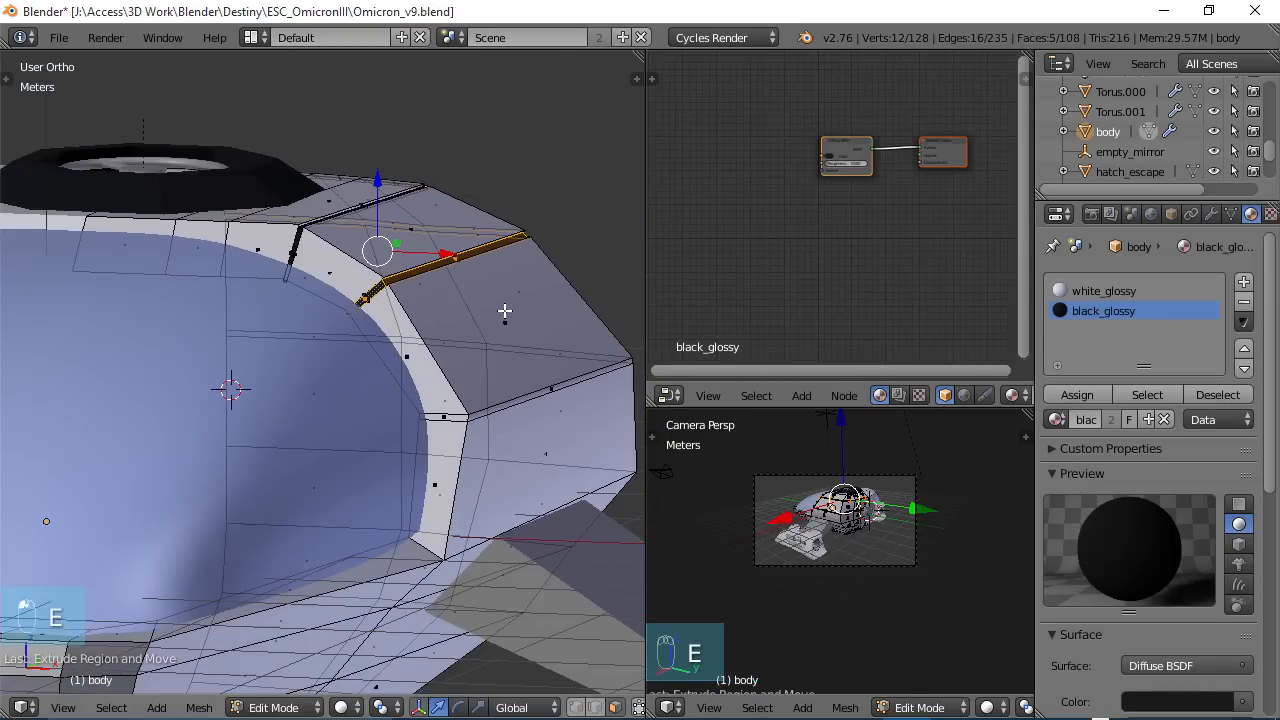
- Select only the narrow face loop along the upper edge of the lower side panel and assign black_glossy to it
alt+click(463, 420)
alt+click(467, 418)
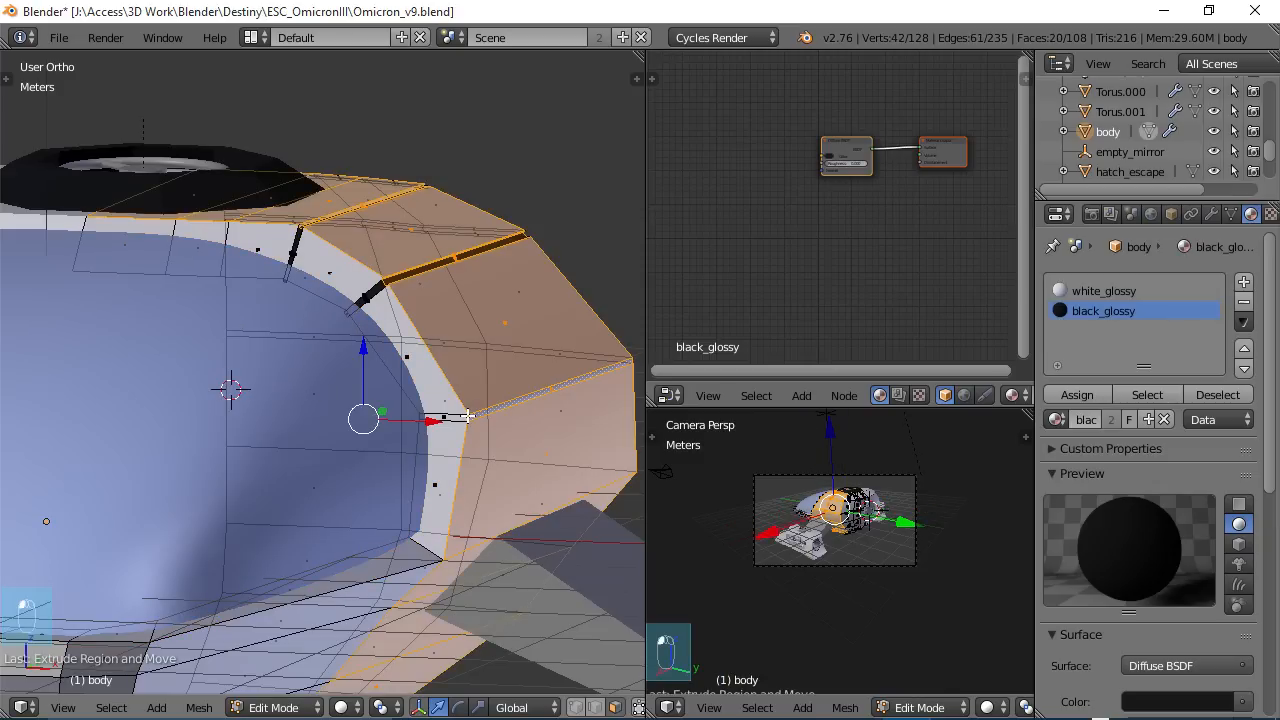
alt+click(467, 418)
scroll(485, 411, up, 3)
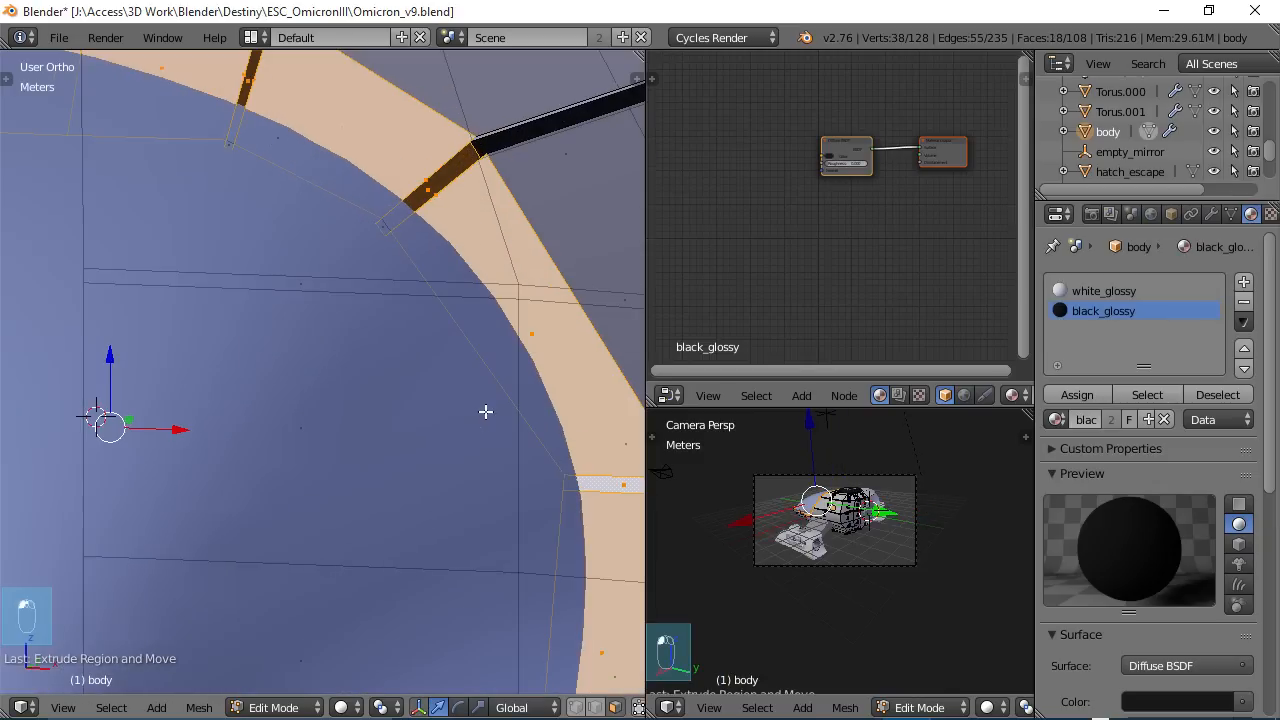
middle_drag(554, 404, 350, 510)
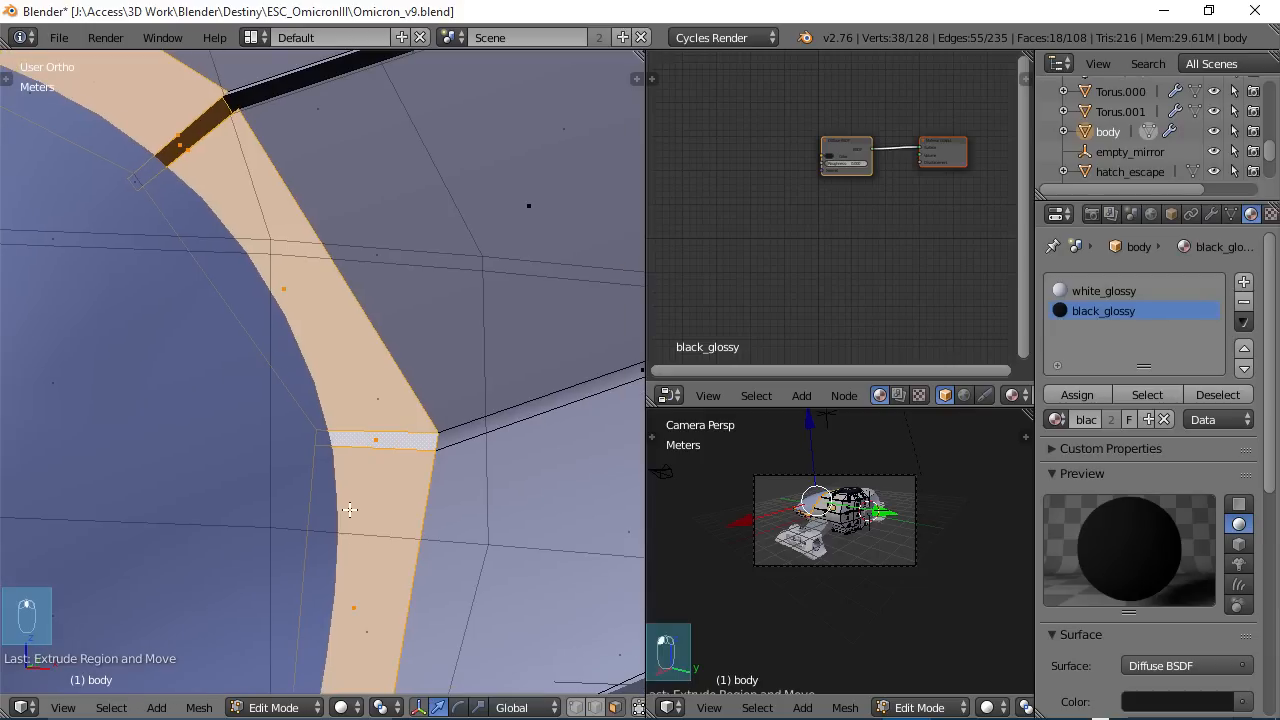
alt+click(433, 442)
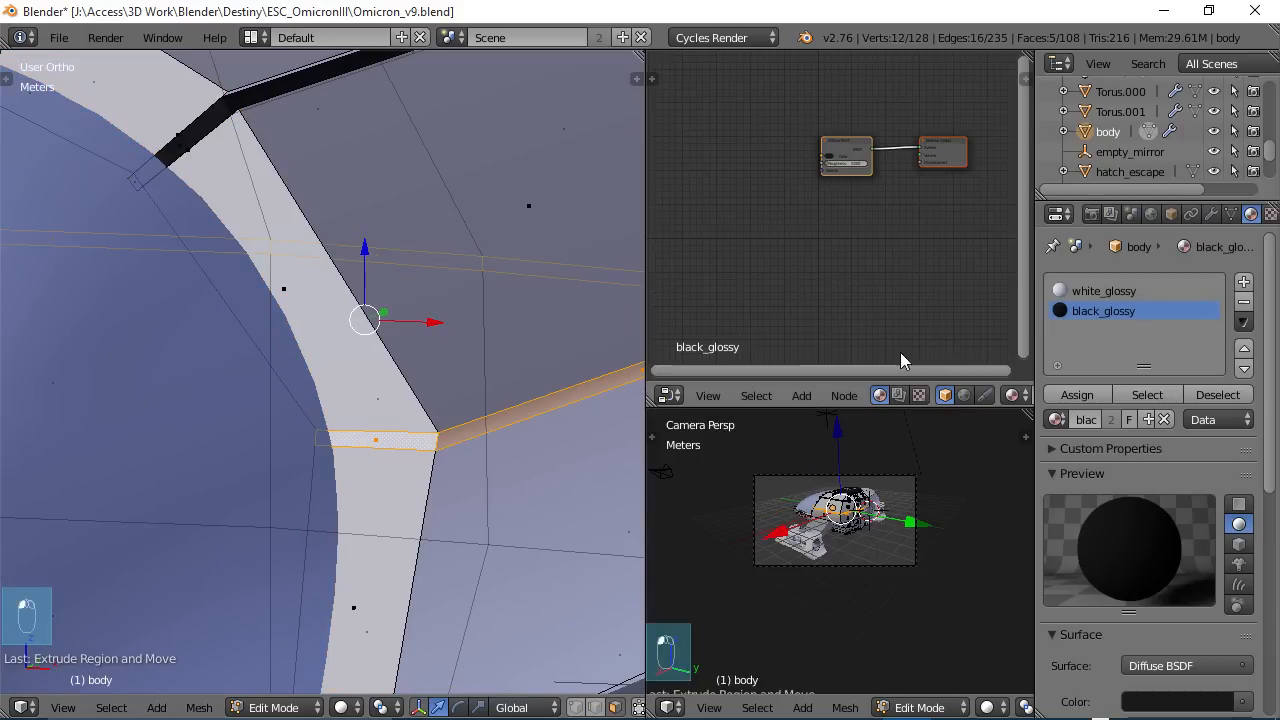
click(1073, 398)
- Extrude the lower black strip slightly inward as a recessed seam, and return to object mode to view the whole ship
scroll(412, 302, down, 4)
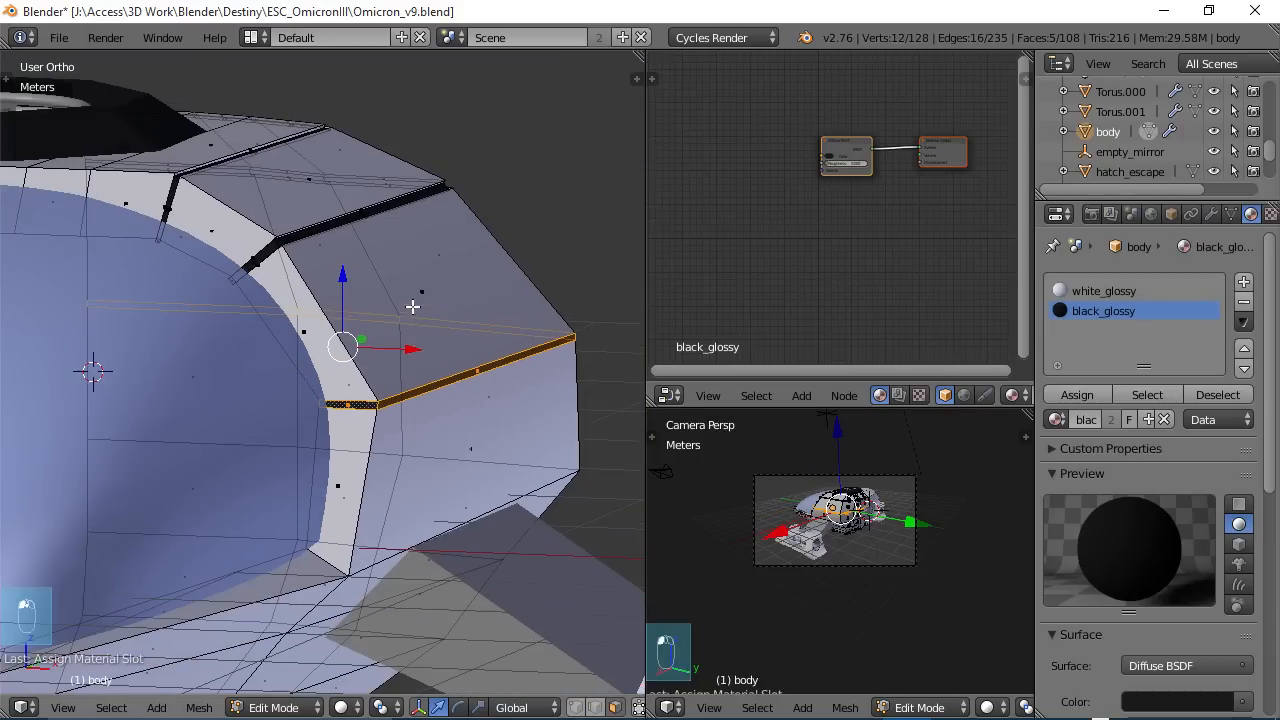
mouse_move(403, 377)
middle_down()
mouse_move(383, 374)
mouse_move(388, 360)
middle_up()
scroll(388, 360, up, 4)
key(e)
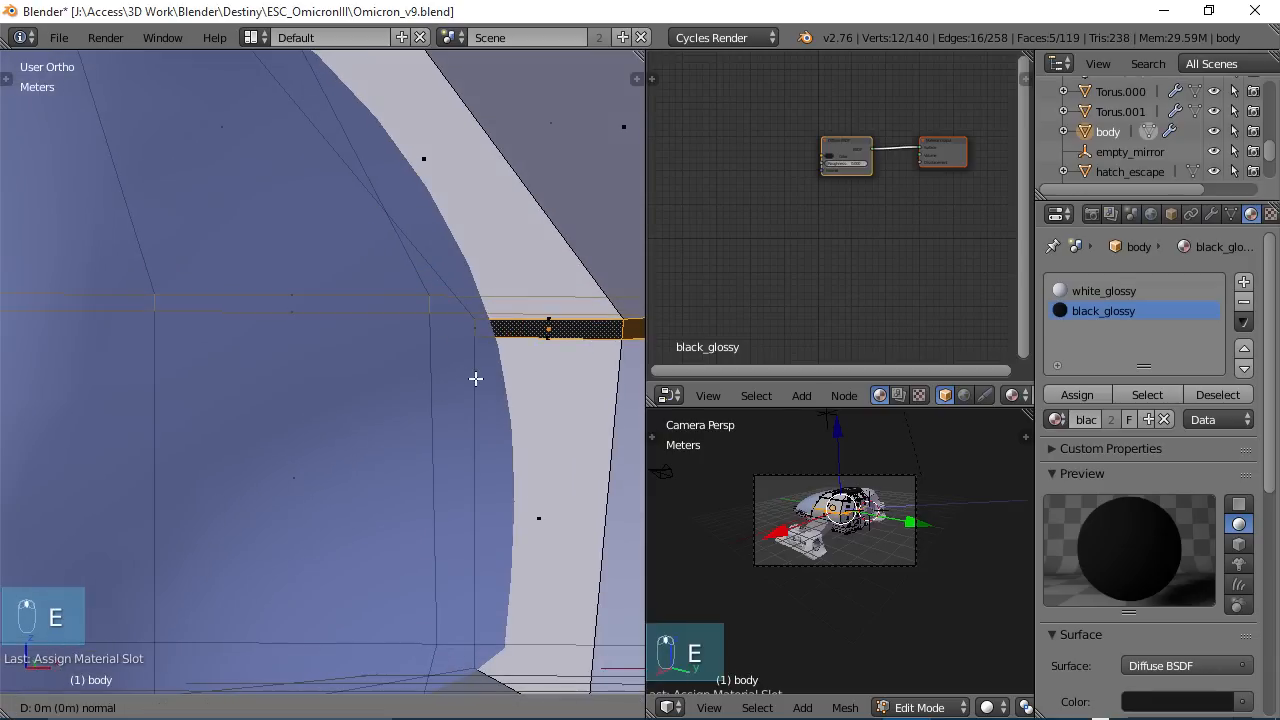
click(468, 379)
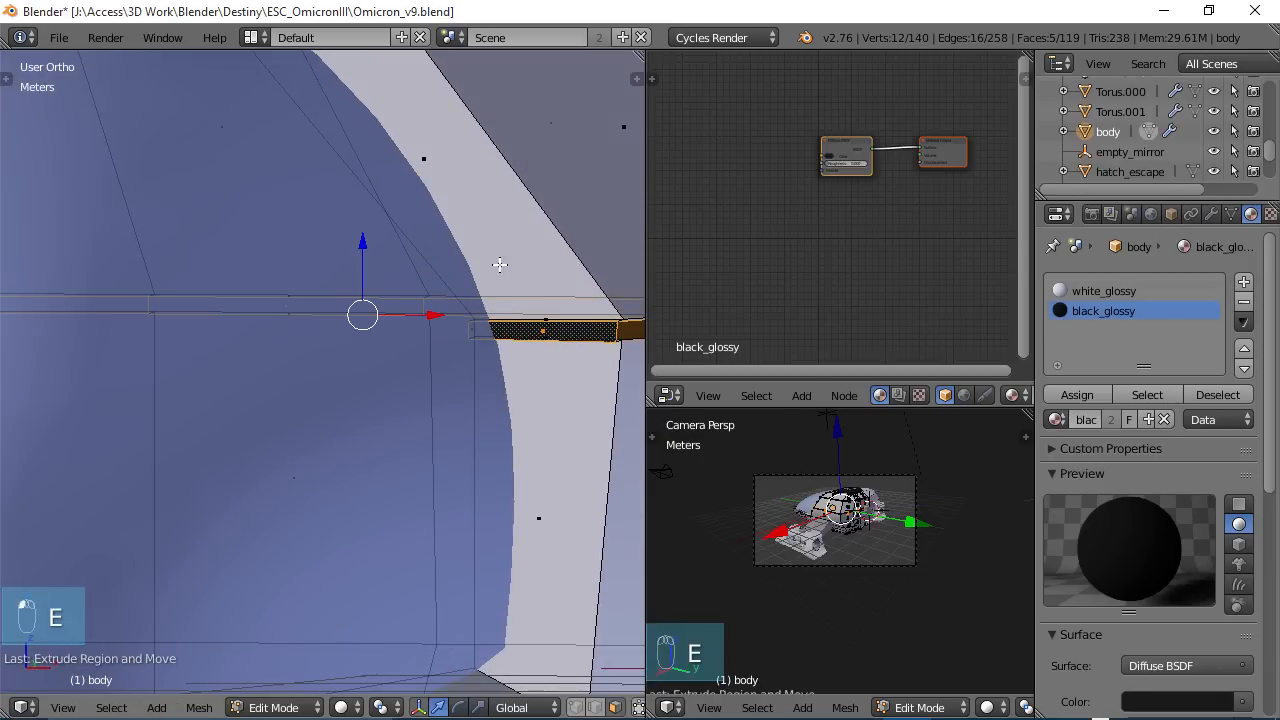
scroll(500, 265, down, 3)
mouse_move(503, 289)
middle_down()
mouse_move(419, 348)
mouse_move(289, 379)
mouse_move(126, 367)
mouse_move(414, 337)
mouse_move(302, 328)
mouse_move(303, 317)
mouse_move(374, 323)
mouse_move(237, 300)
mouse_move(355, 362)
mouse_move(456, 346)
mouse_move(388, 348)
mouse_move(488, 420)
mouse_move(498, 453)
middle_up()
key(Tab)
scroll(417, 348, down, 4)
- Duplicate the strut block connecting the body to the side pod and raise the copy along Z above the ship
right_click(410, 482)
middle_drag(410, 482, 405, 453)
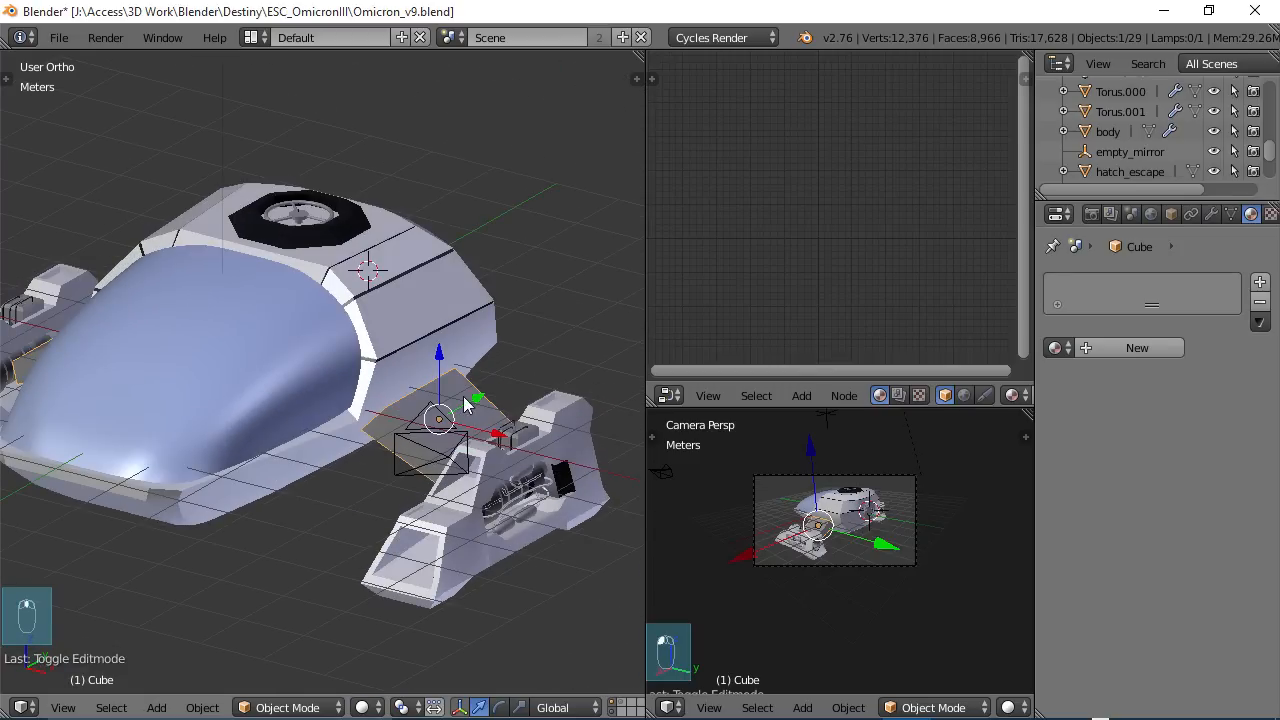
middle_drag(468, 406, 497, 395)
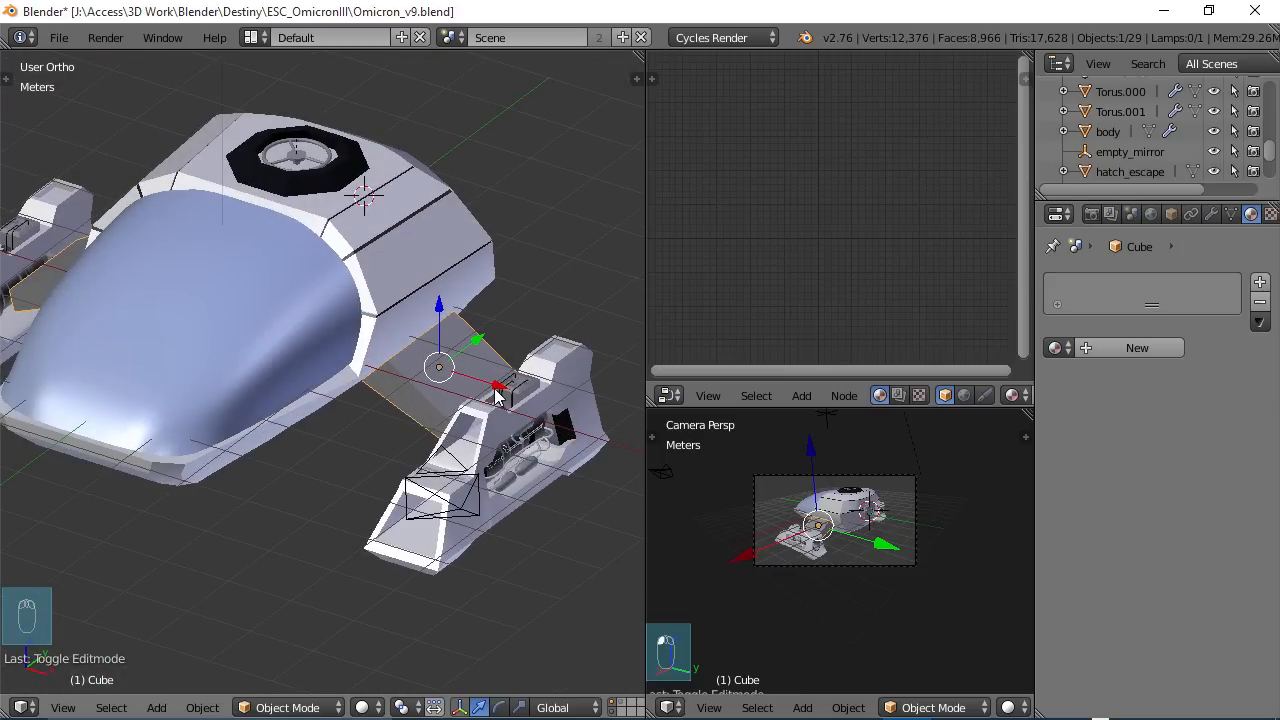
middle_drag(432, 316, 405, 375)
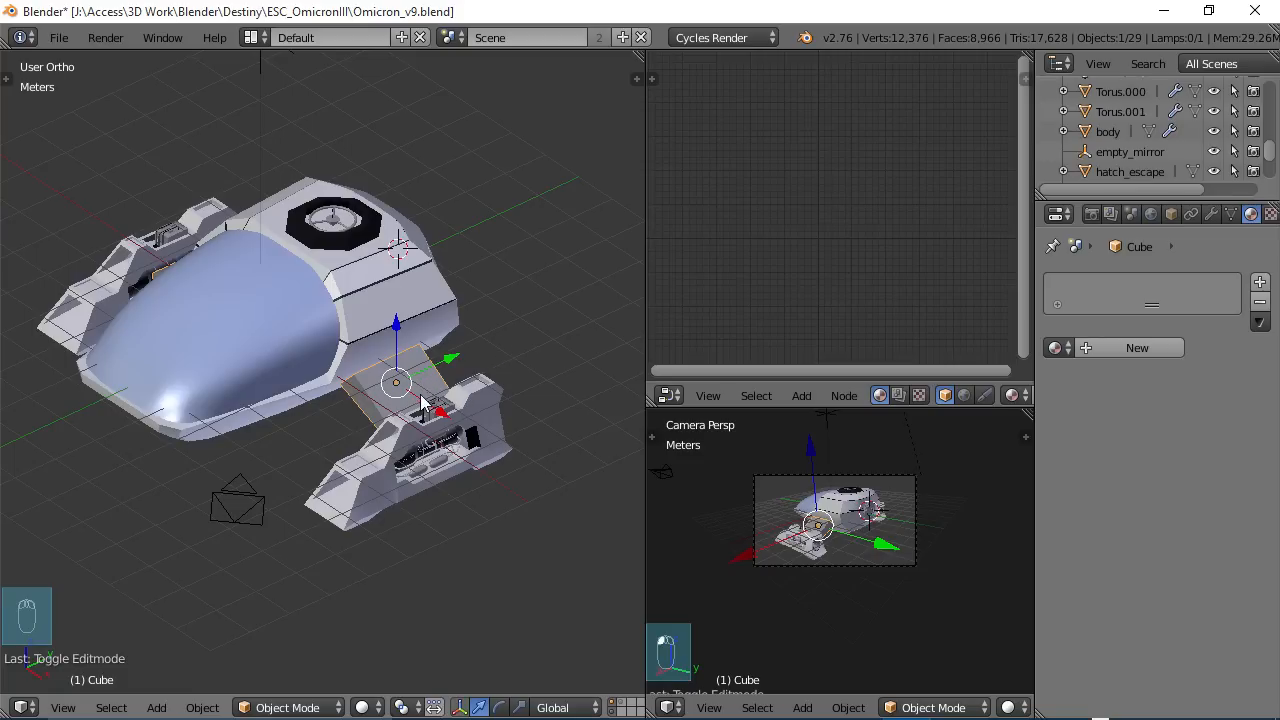
middle_drag(418, 412, 437, 386)
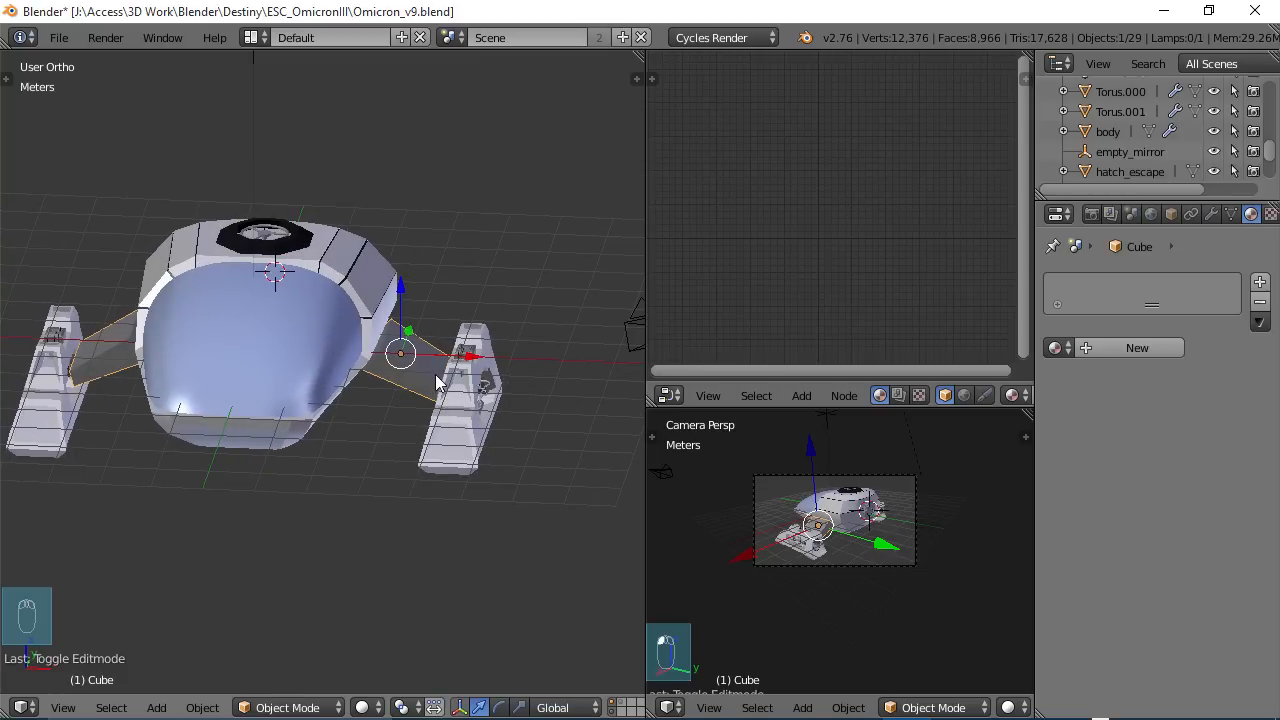
key(shift+d)
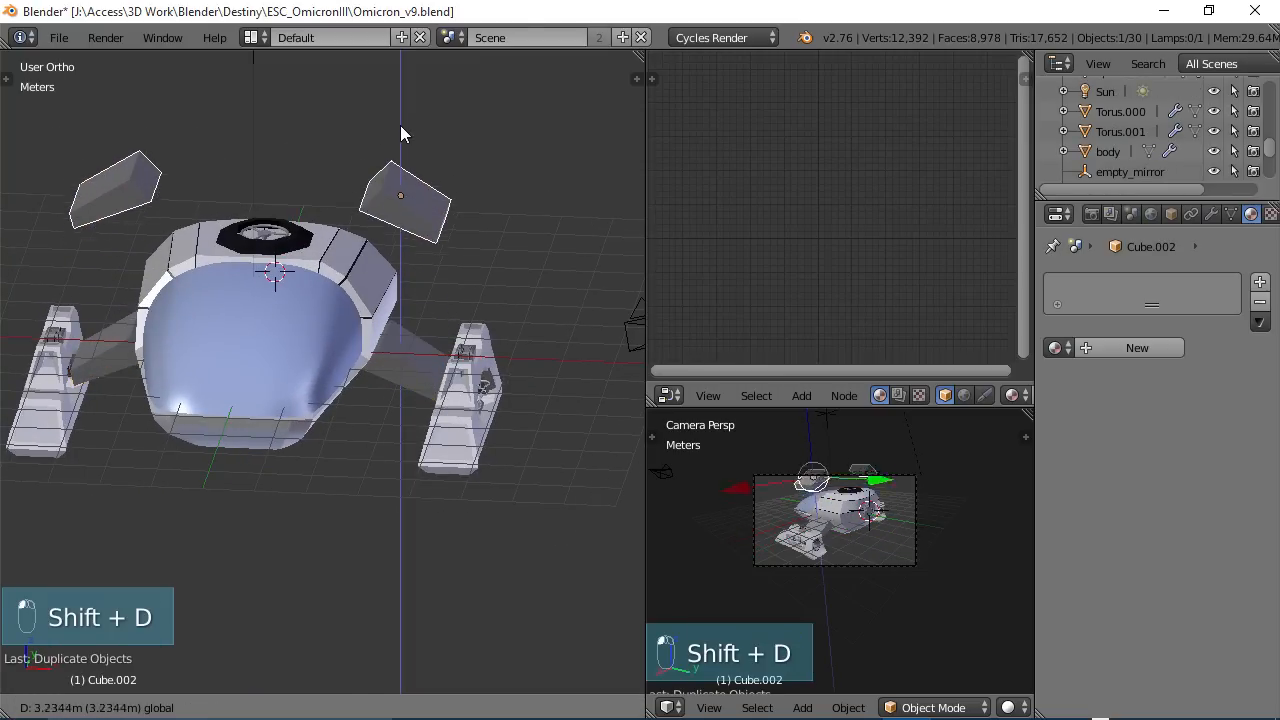
click(402, 125)
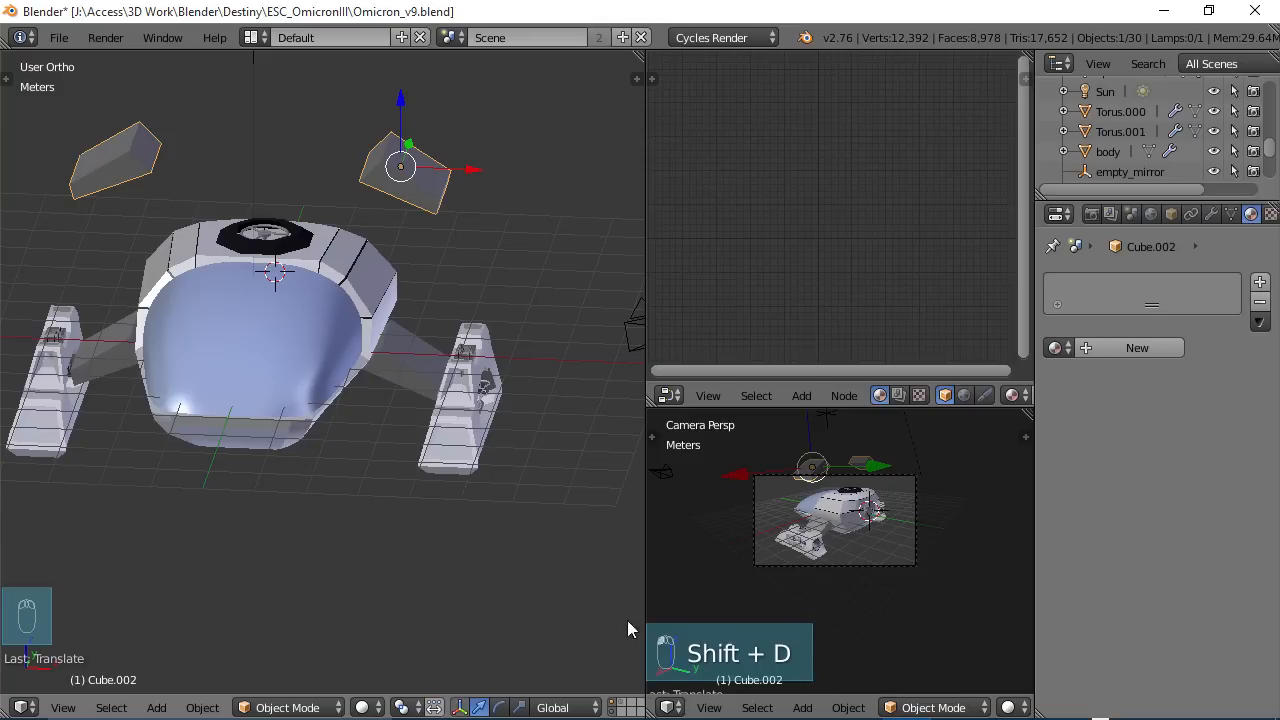
- Move the duplicated strut block to a separate empty layer and show only that layer
scroll(622, 625, down, 1)
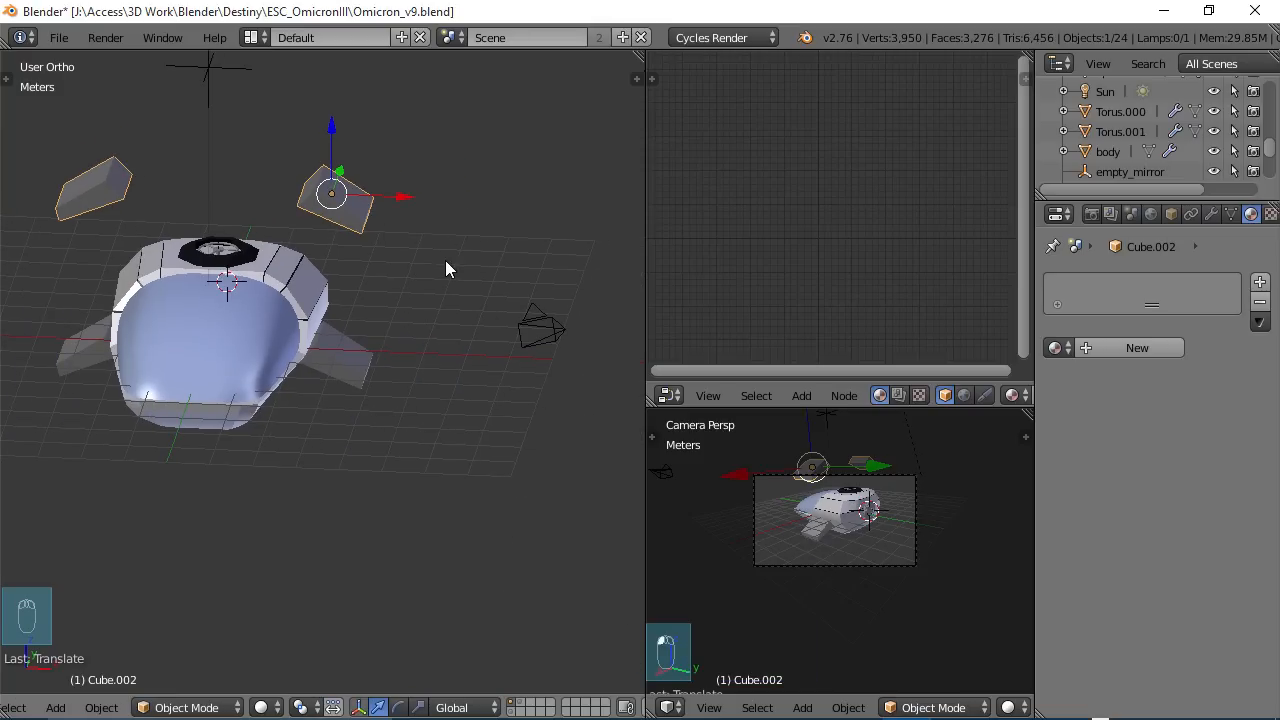
key(m)
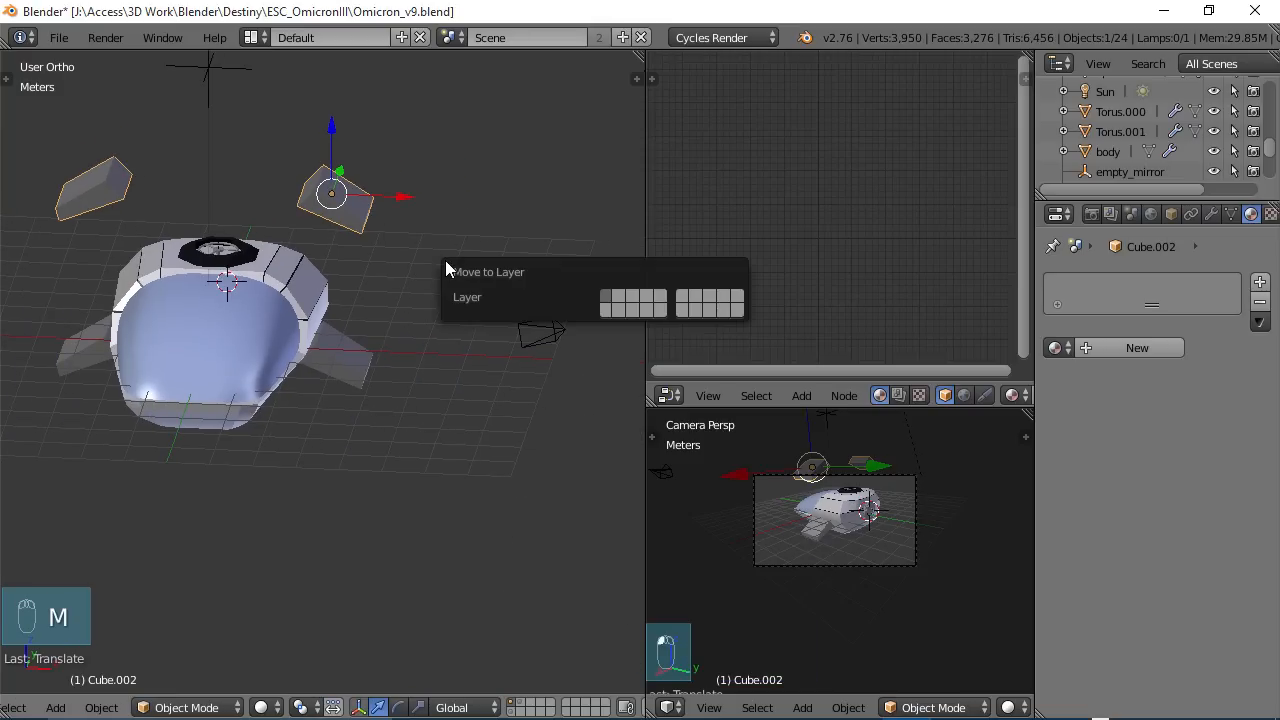
click(624, 300)
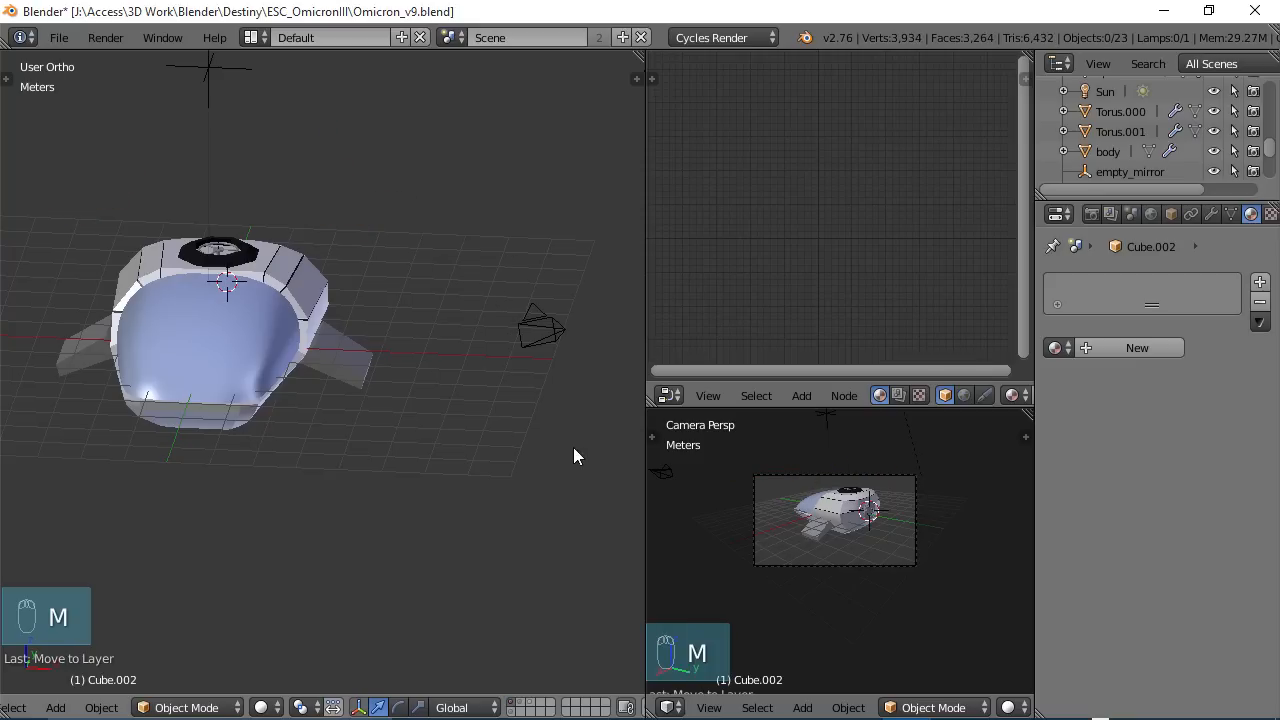
click(530, 703)
shift+middle_drag(443, 418, 462, 462)
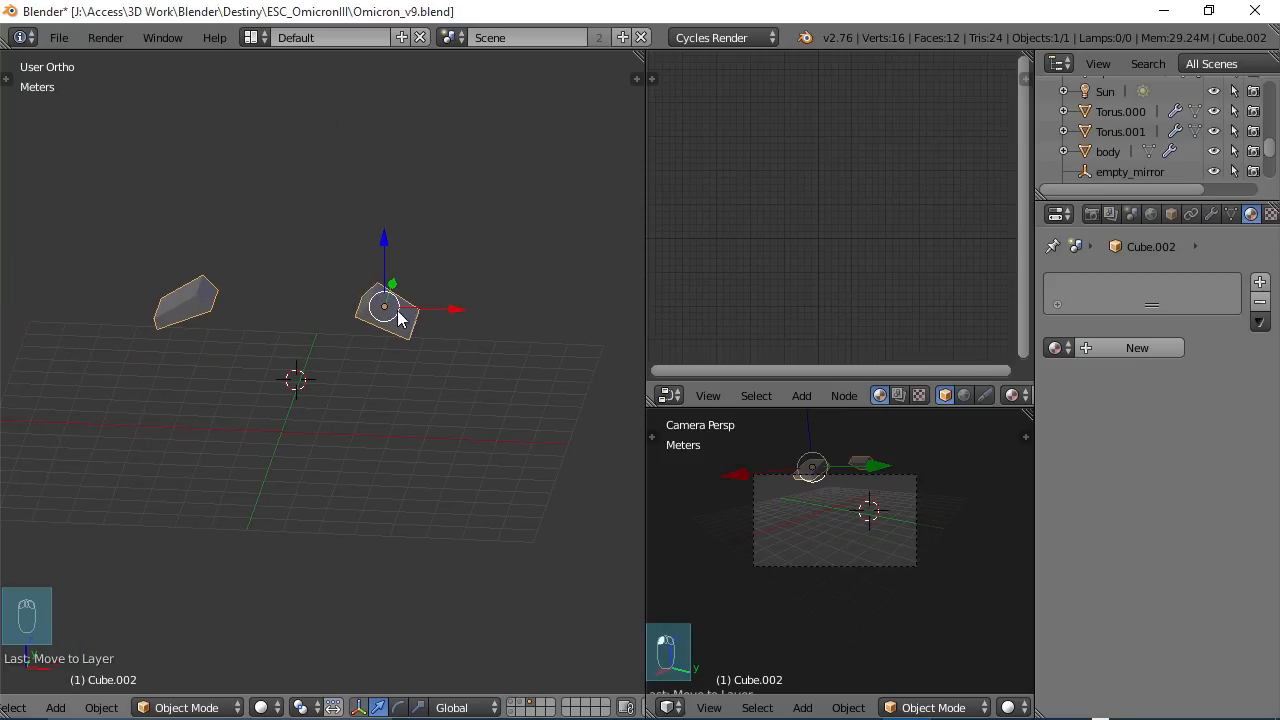
- Add a mesh cylinder beside the strut blocks and set its vertex count to 16
mouse_move(398, 318)
middle_down()
mouse_move(309, 360)
mouse_move(388, 340)
middle_up()
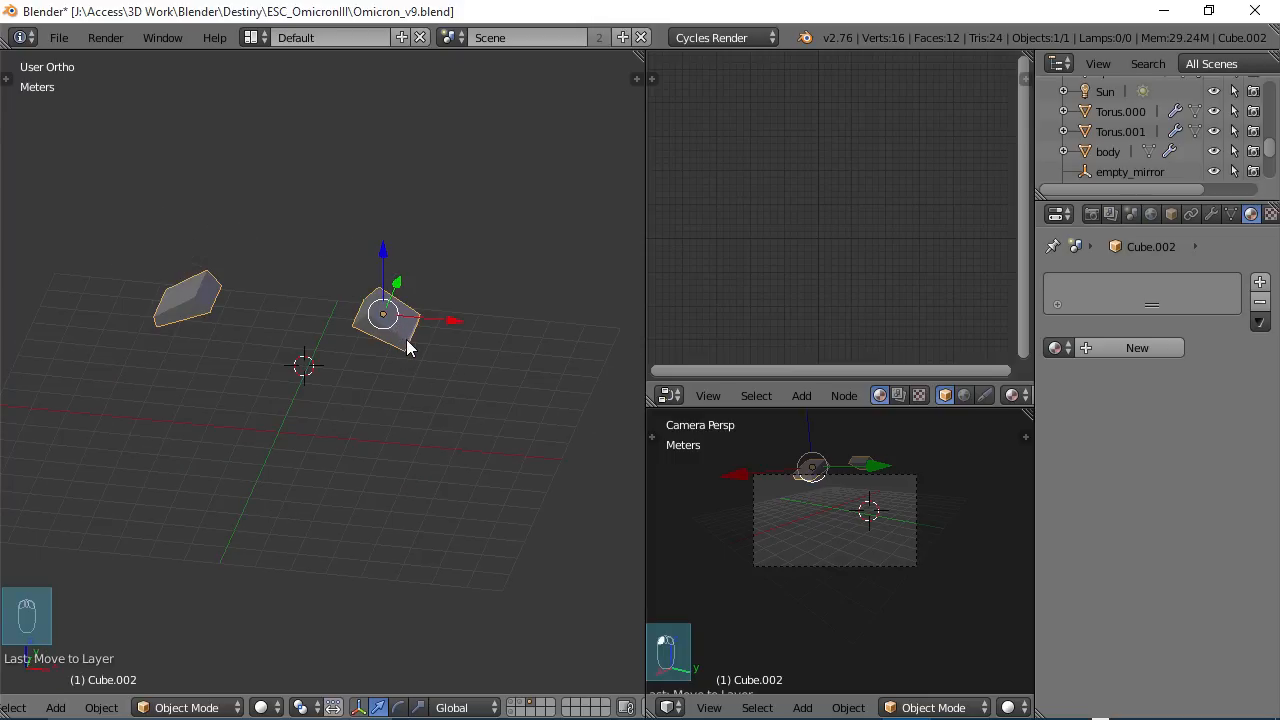
middle_drag(406, 339, 415, 395)
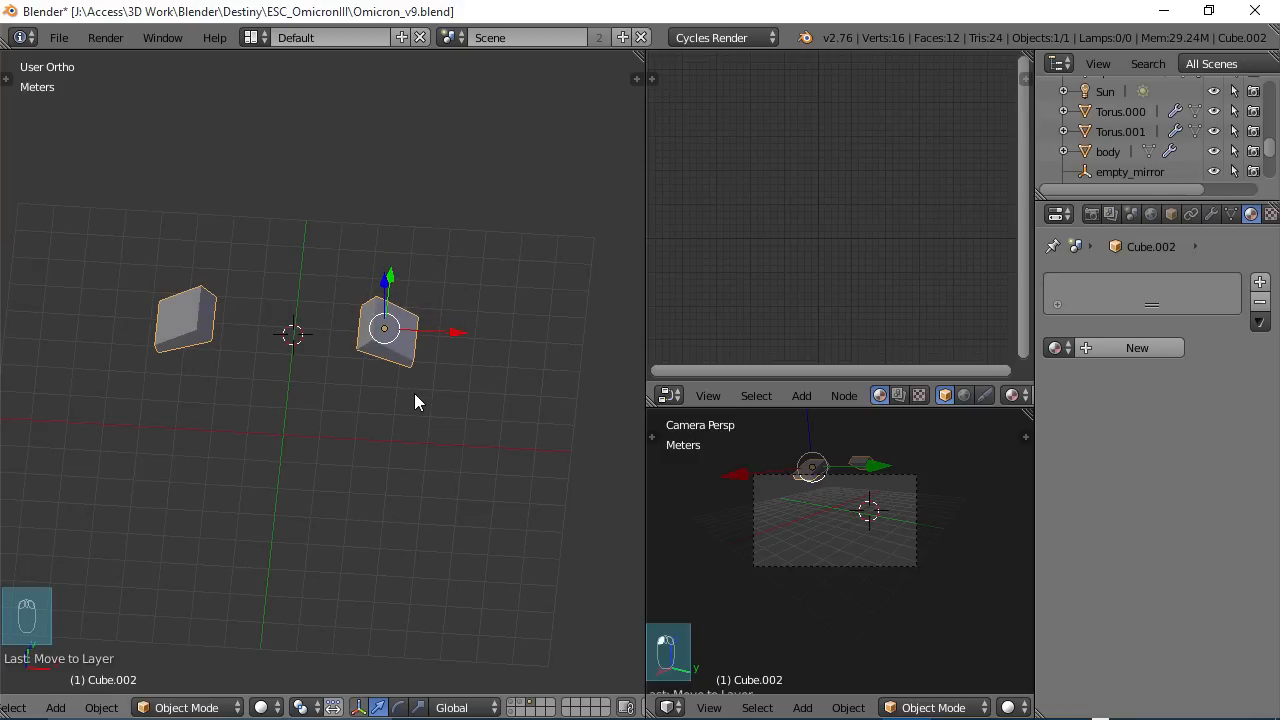
key(shift+a)
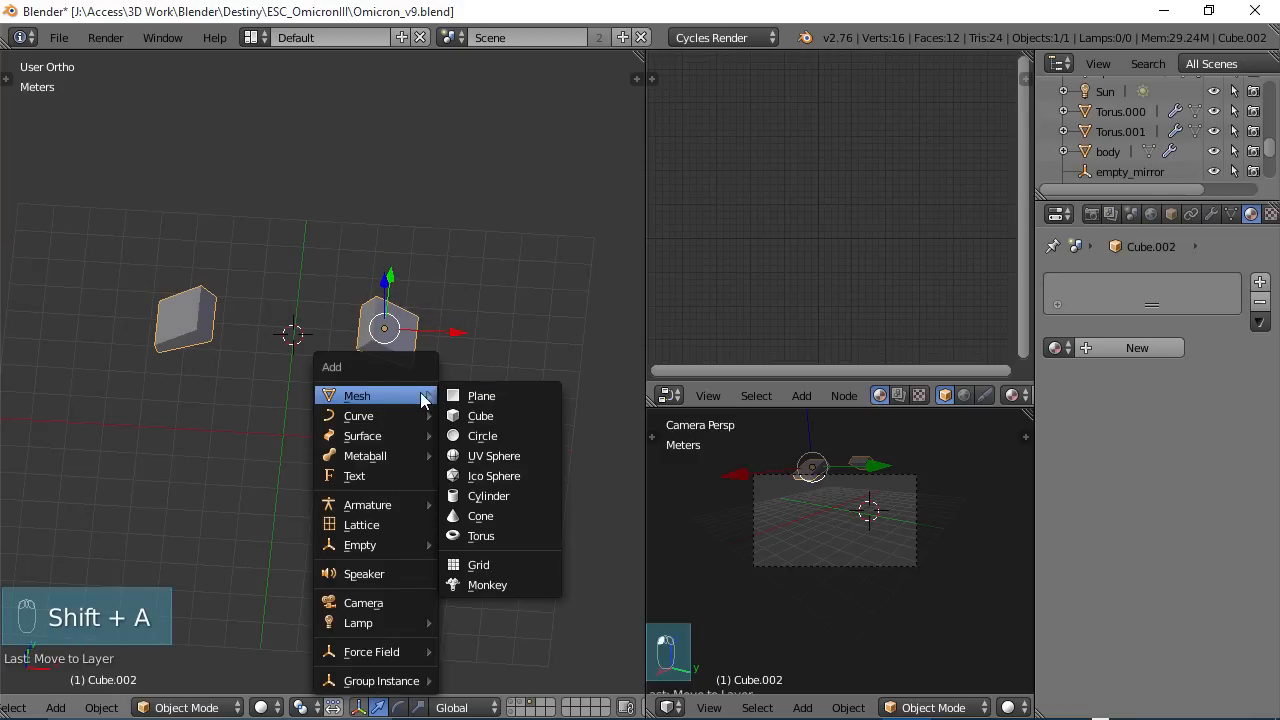
click(500, 495)
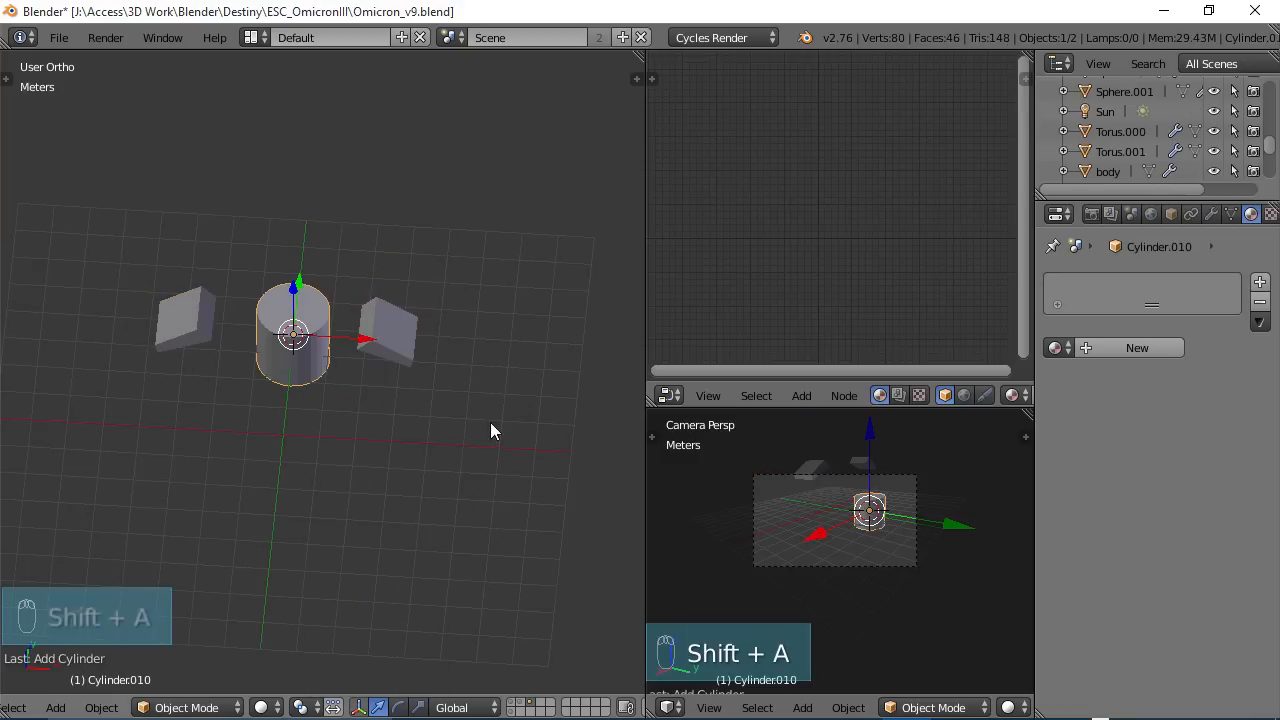
key(t)
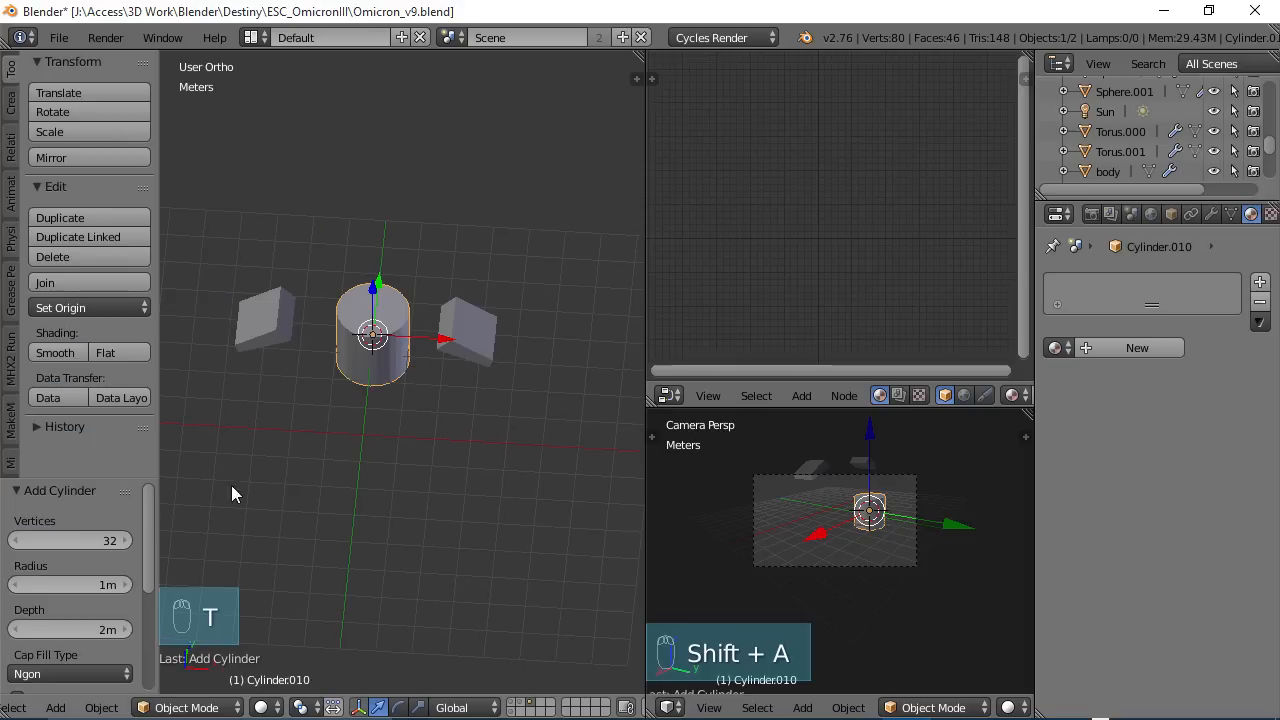
click(106, 539)
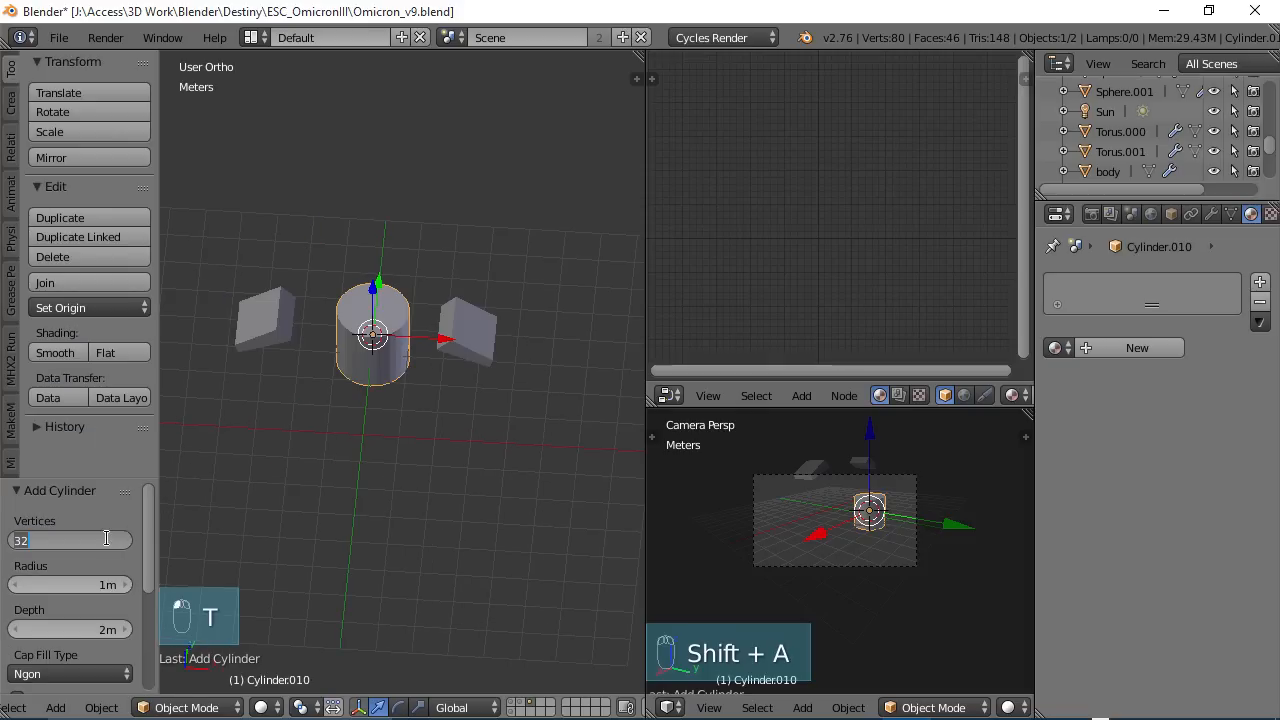
text(16)
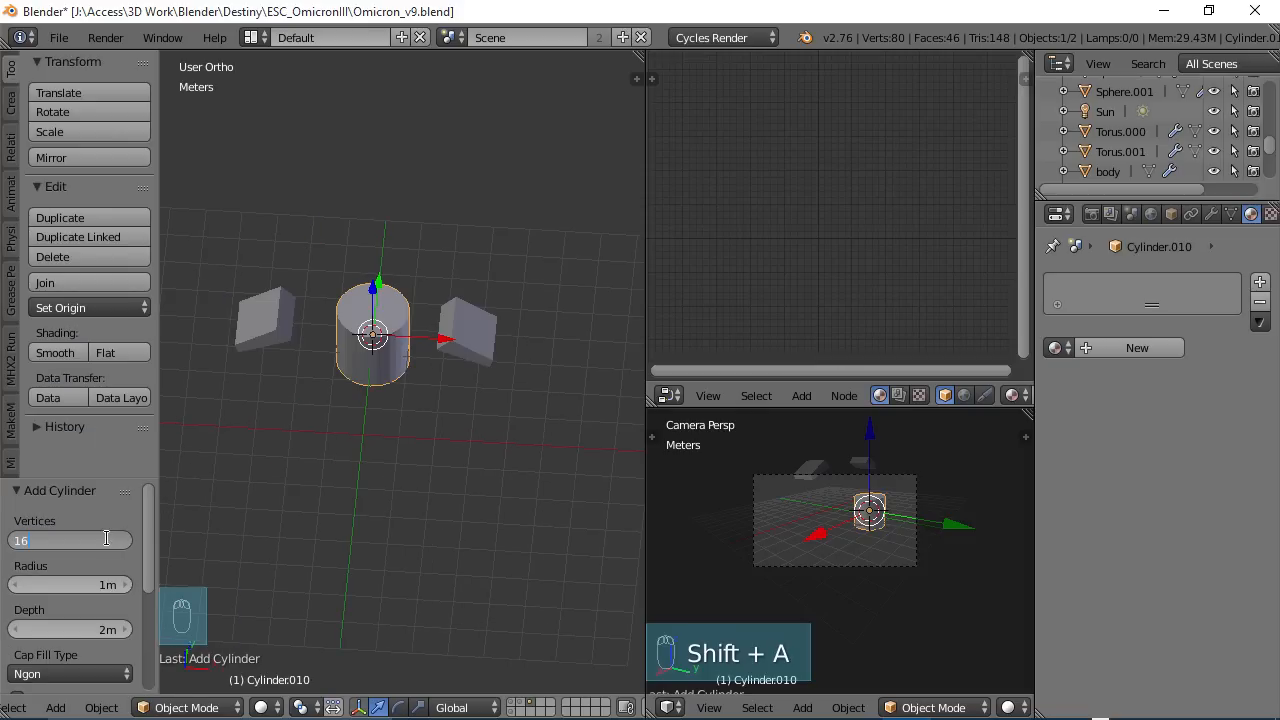
key(Return)
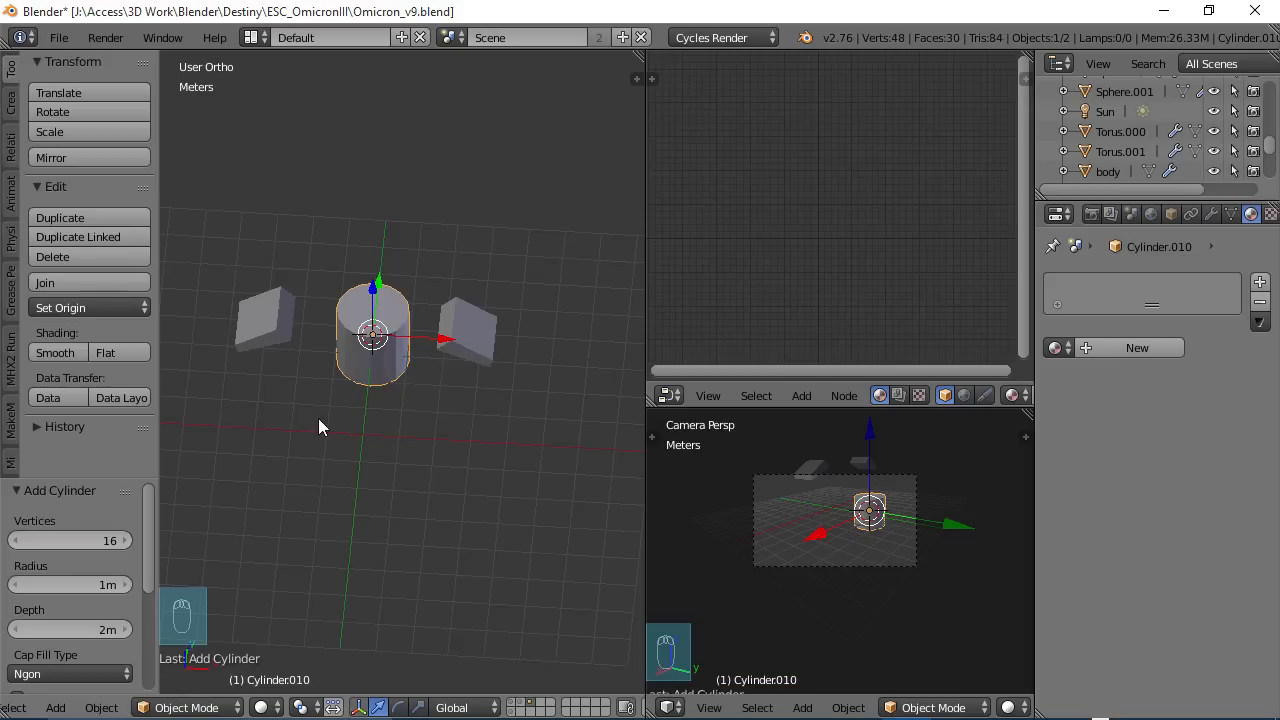
- Set the new cylinder's cap fill type to Nothing and shade it smooth
click(106, 676)
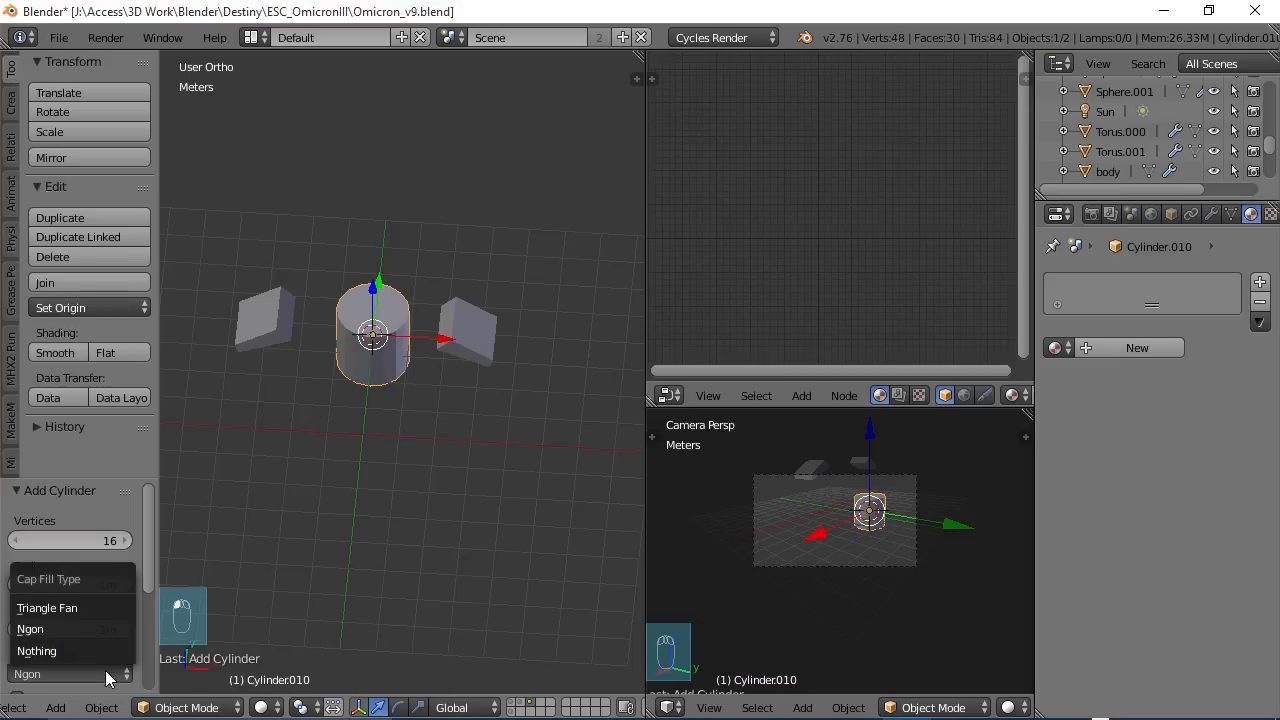
click(49, 649)
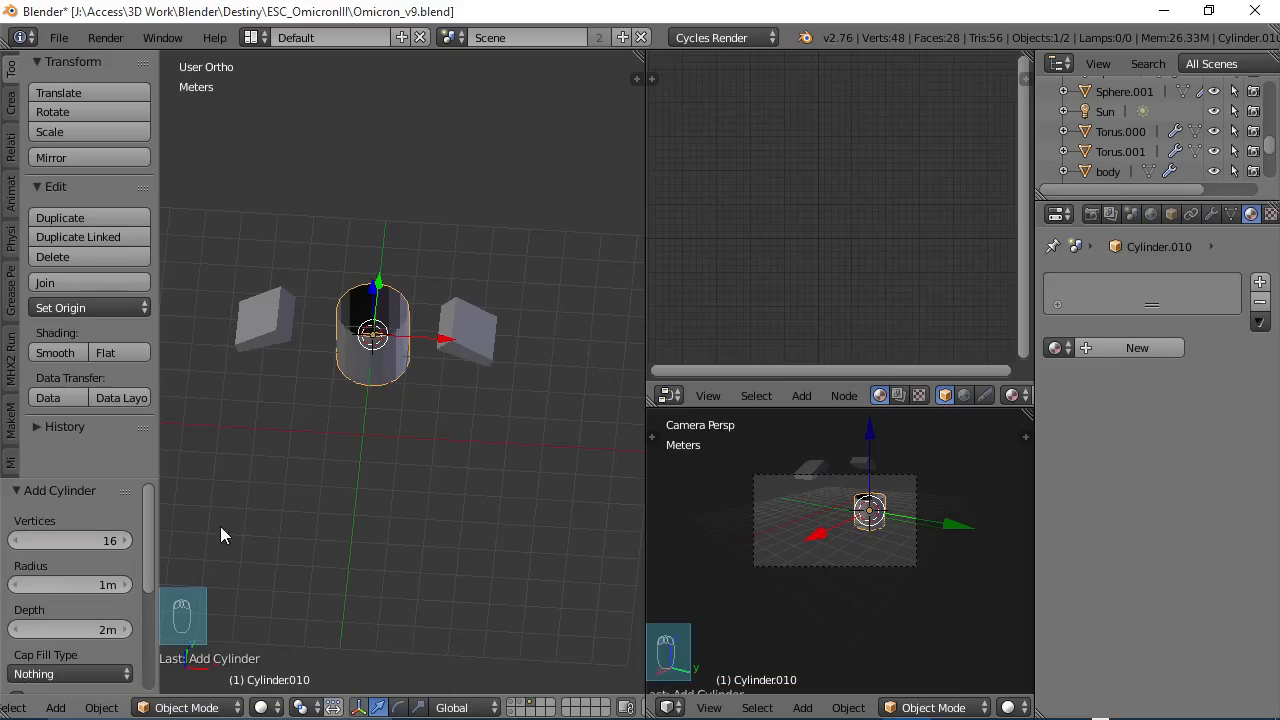
click(81, 353)
- Rotate the open cylinder 90° about the global Y axis so it lies along X
middle_drag(405, 425, 405, 500)
scroll(401, 446, up, 3)
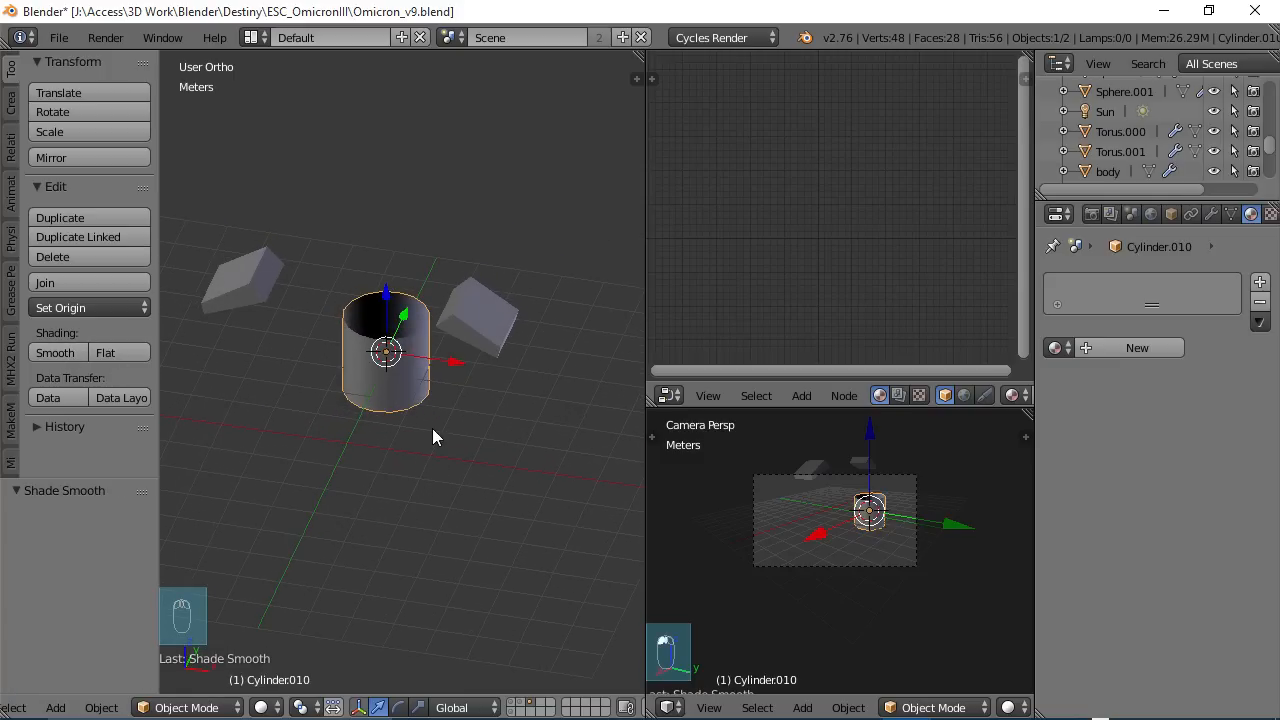
key(r)
key(y)
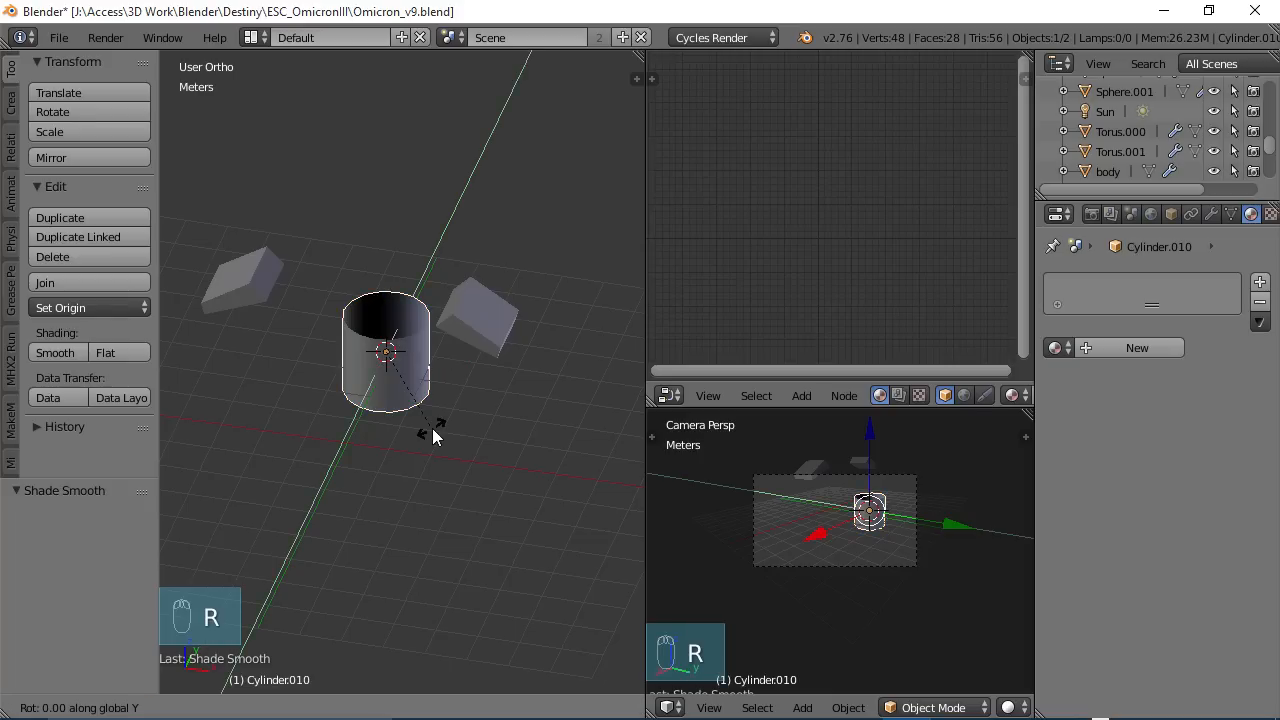
key(9)
key(0)
key(Return)
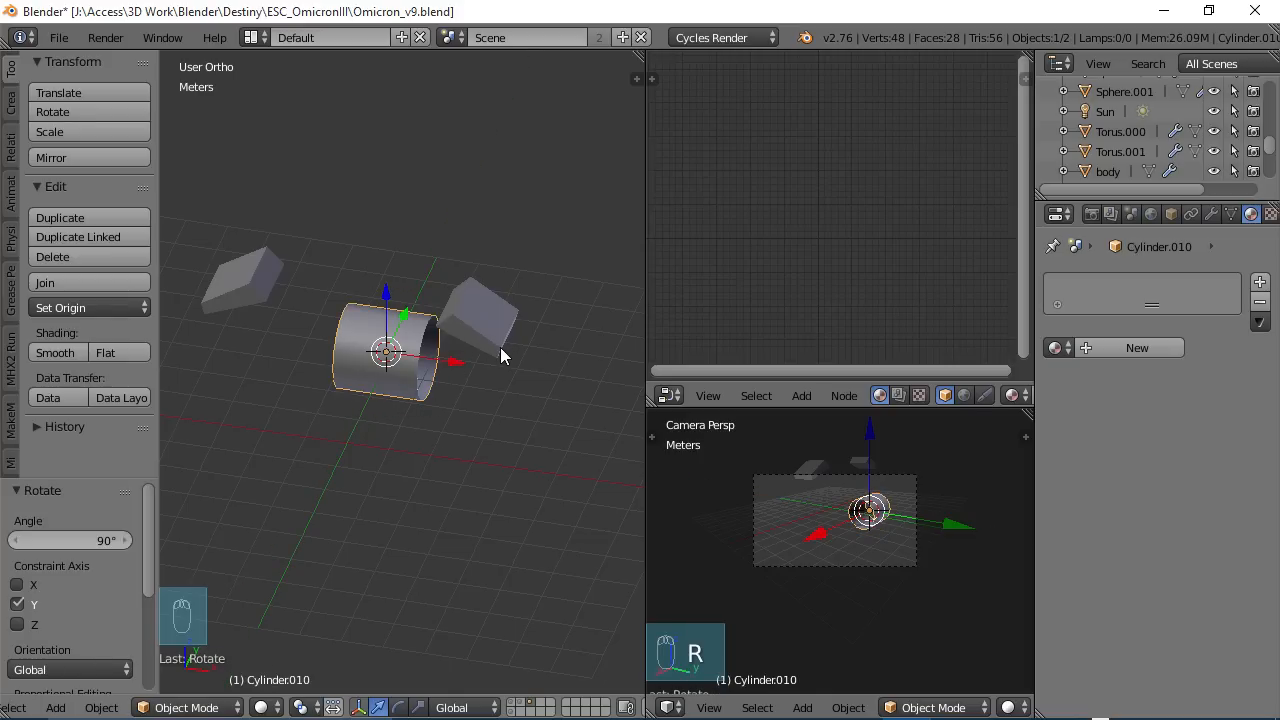
- In front view, rotate the strut block about -23.7° to level its underside, and move it about -29 cm in X and -79 cm in Z
key(KP_3)
key(KP_1)
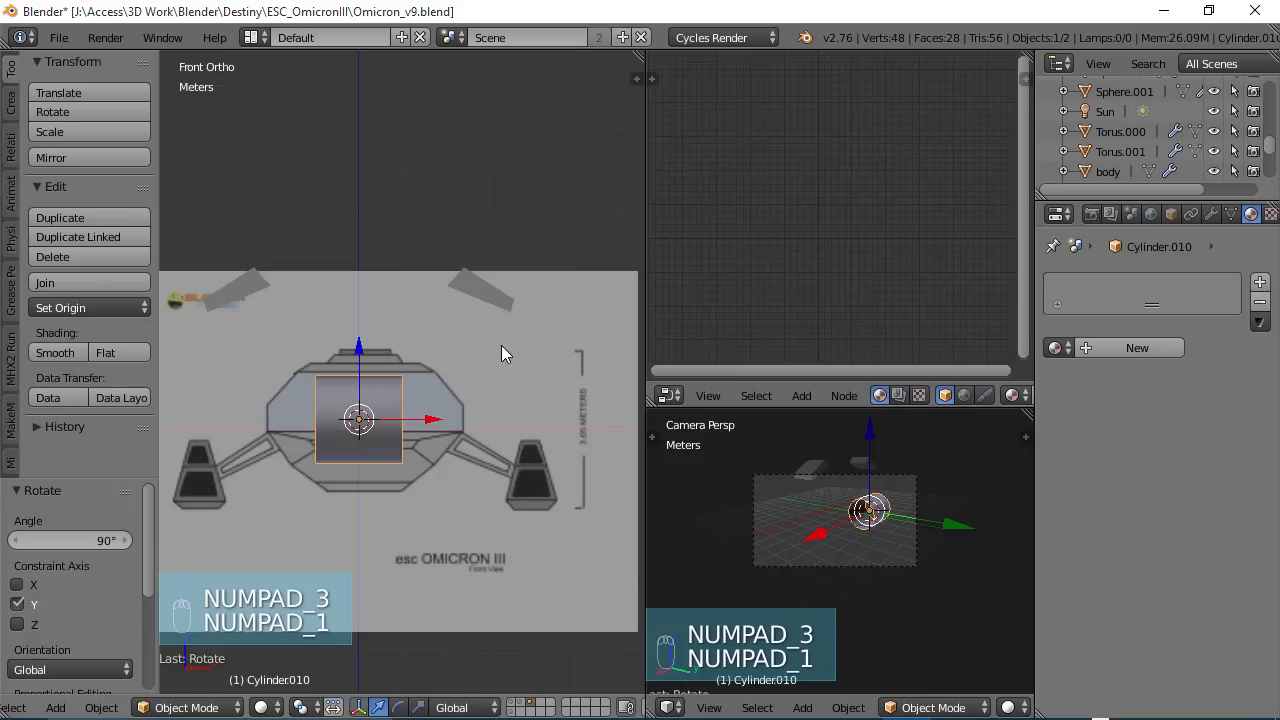
scroll(501, 345, up, 5)
right_click(543, 250)
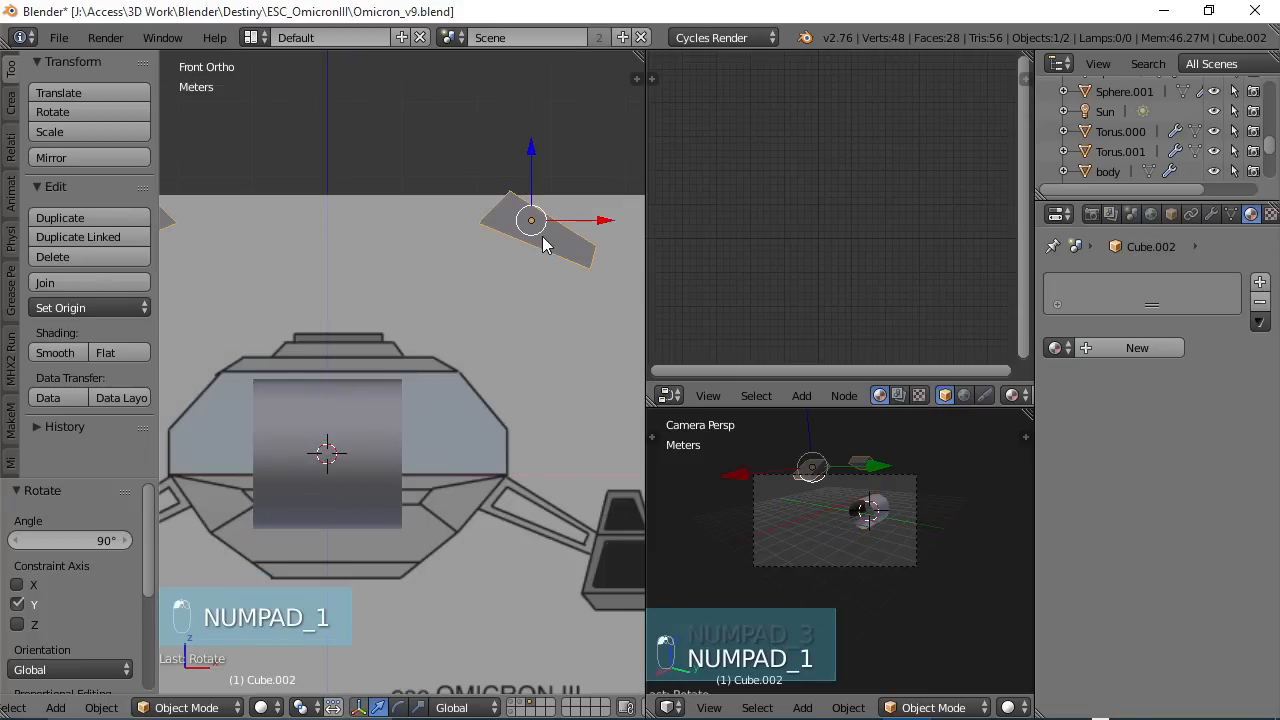
key(r)
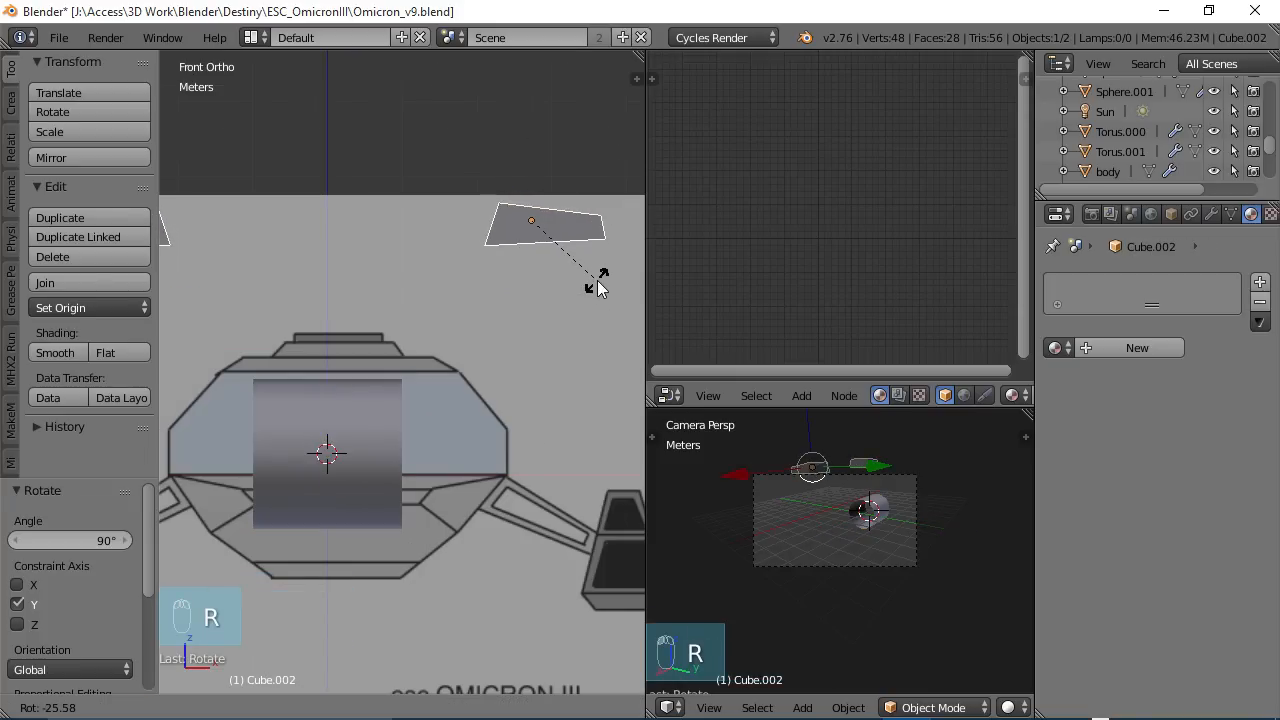
click(598, 292)
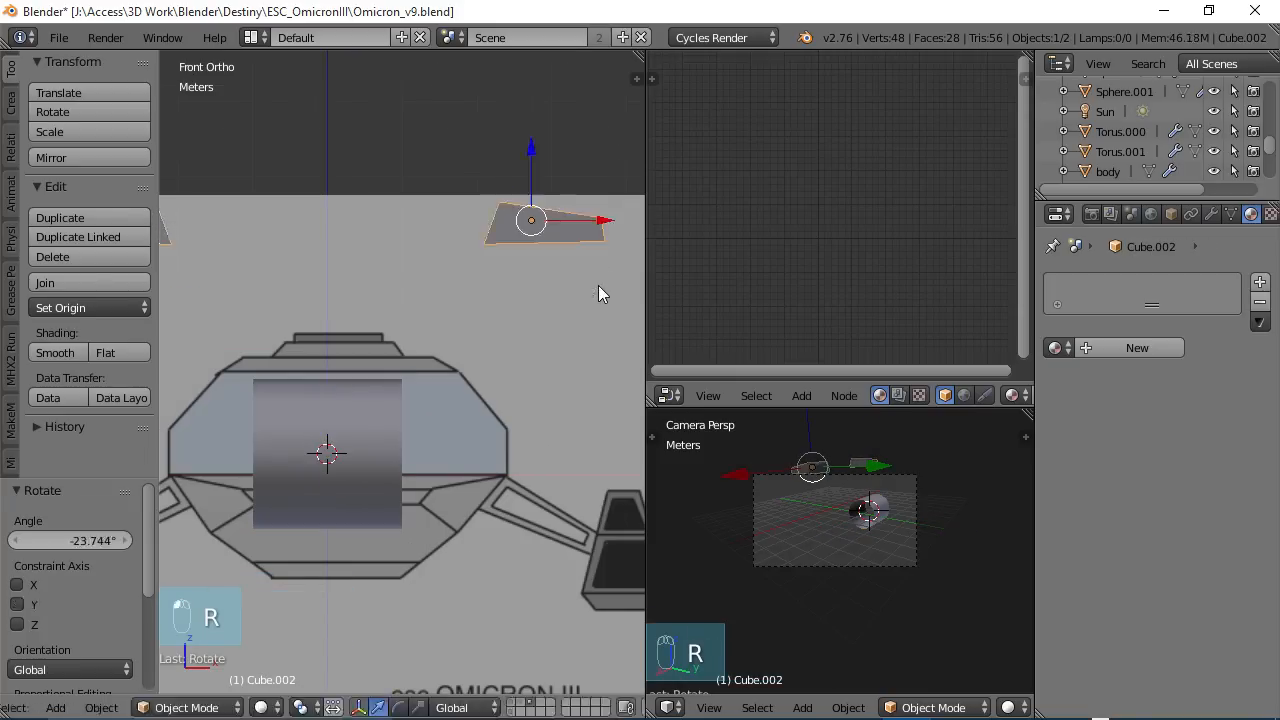
key(g)
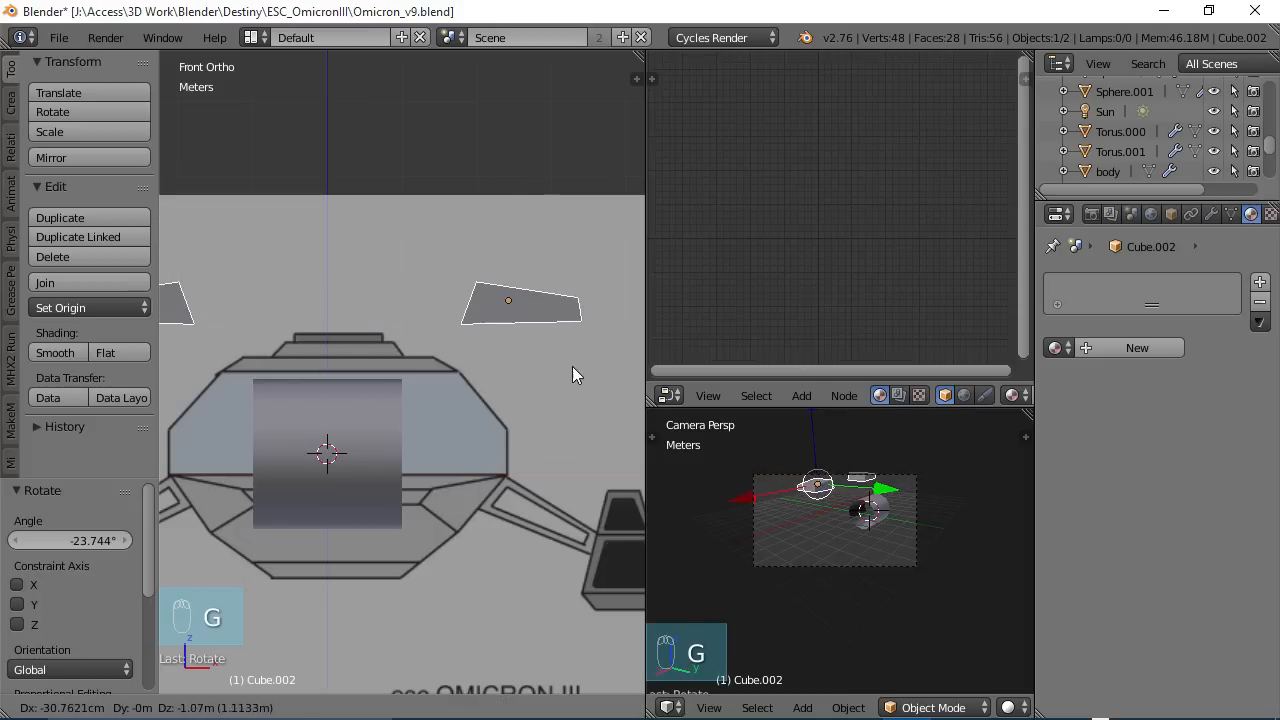
click(573, 347)
- Move the cylinder about 2.62 m in X and 99 cm in Z to below the strut block, and scale it to about 0.83
right_click(366, 416)
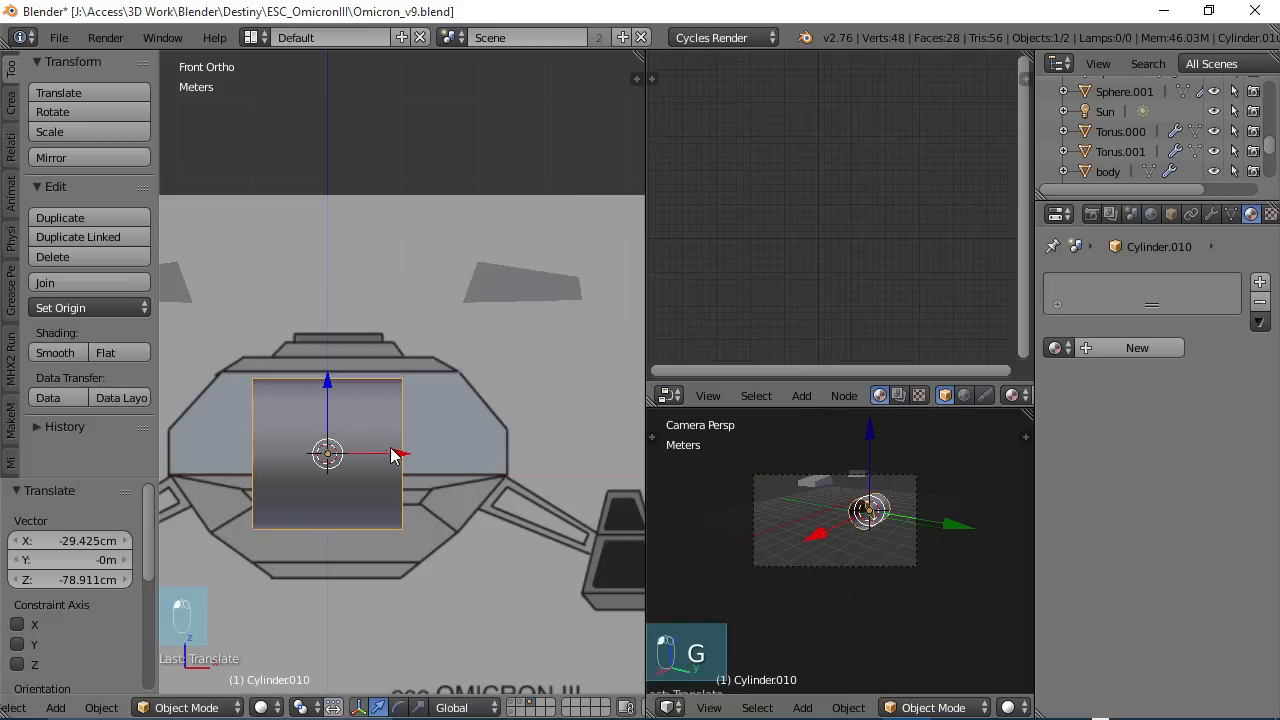
key(g)
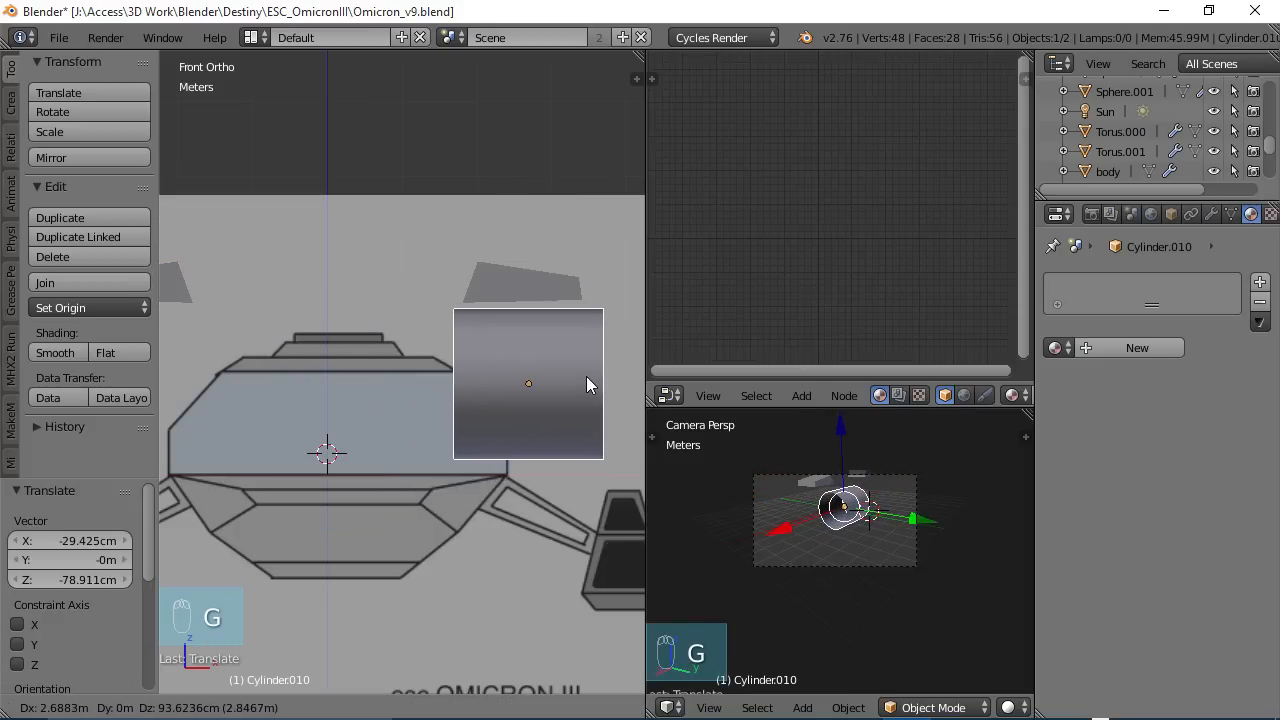
click(583, 372)
key(s)
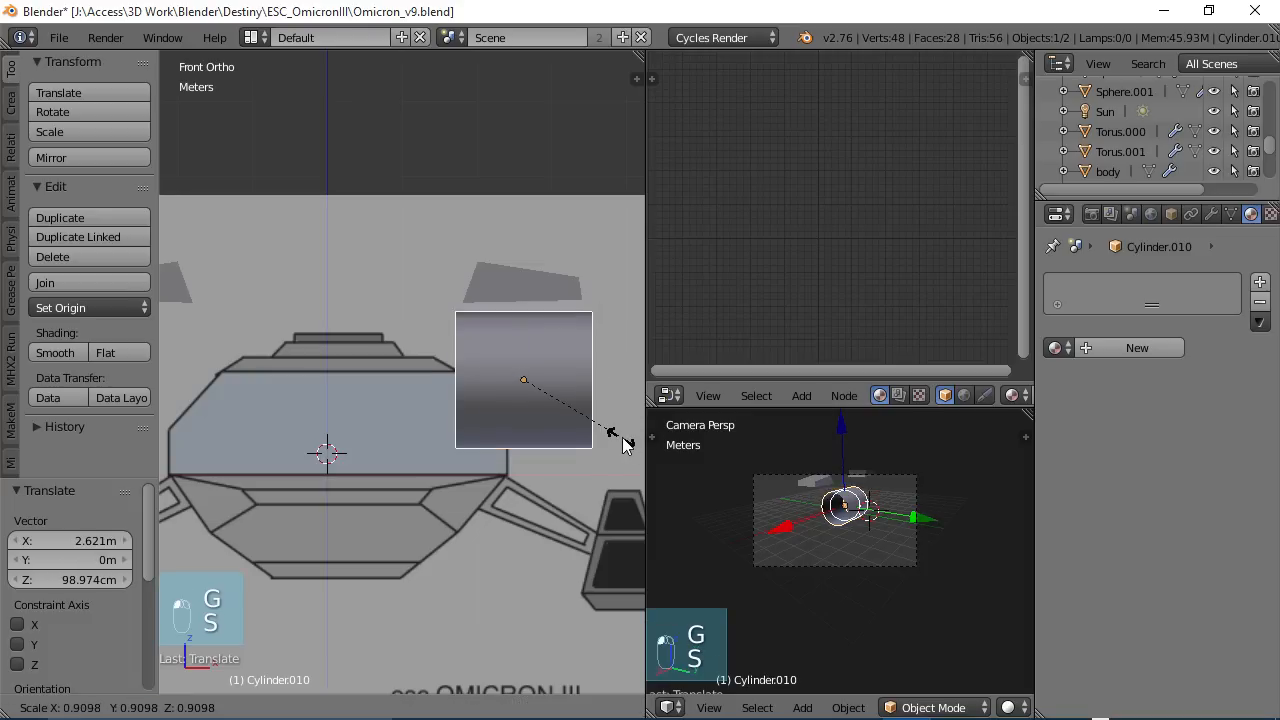
click(613, 435)
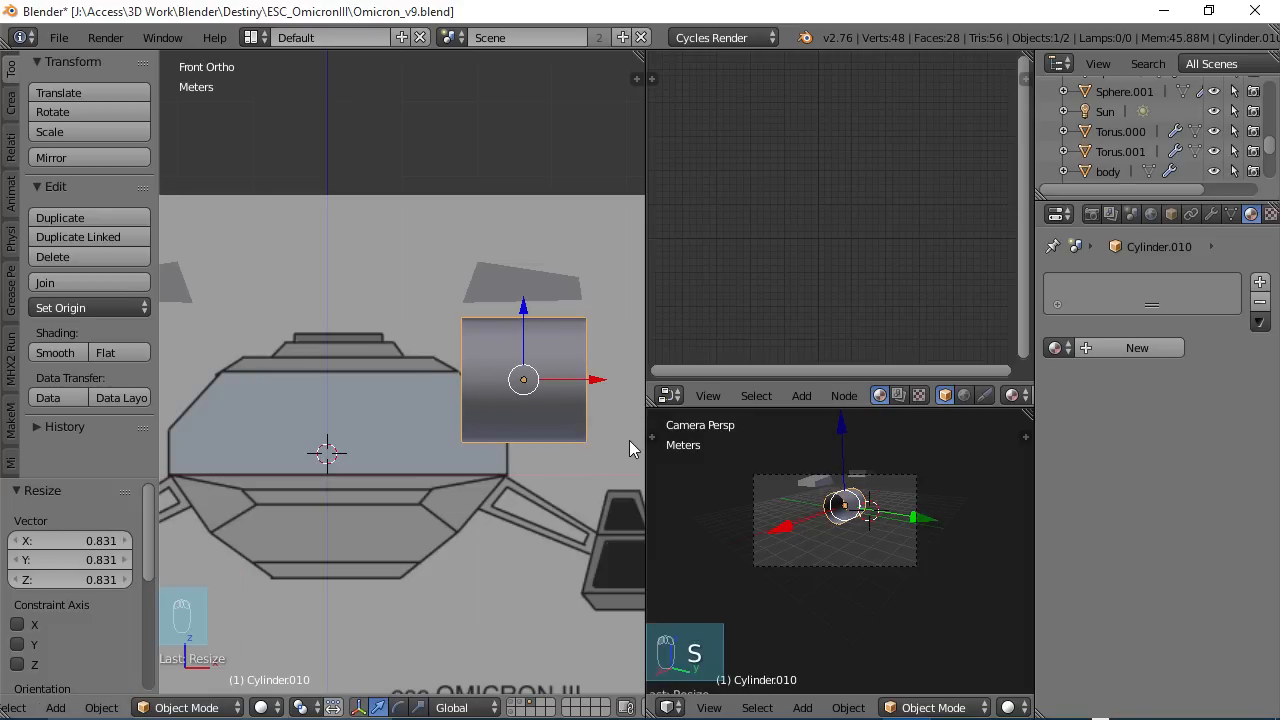
- Shrink the cylinder to a fraction of the strut block's height and raise it along Z to just under the block's lower edge
shift+middle_drag(611, 438, 495, 435)
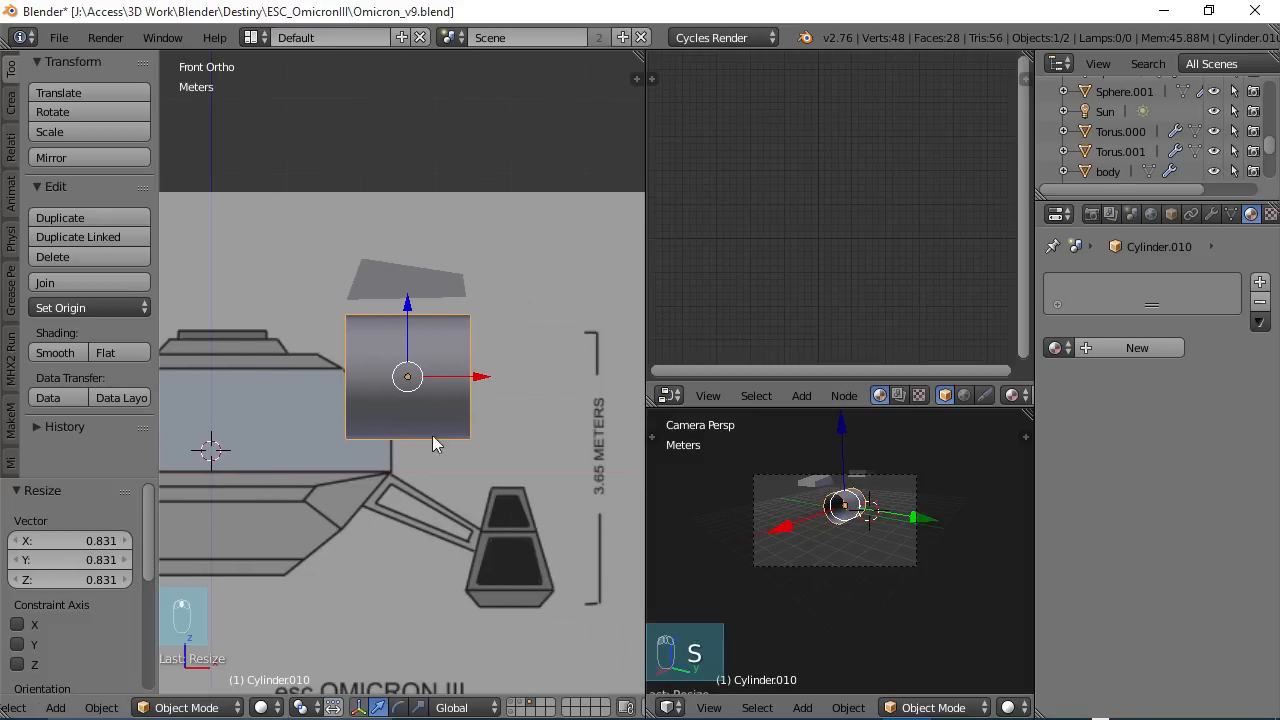
key(t)
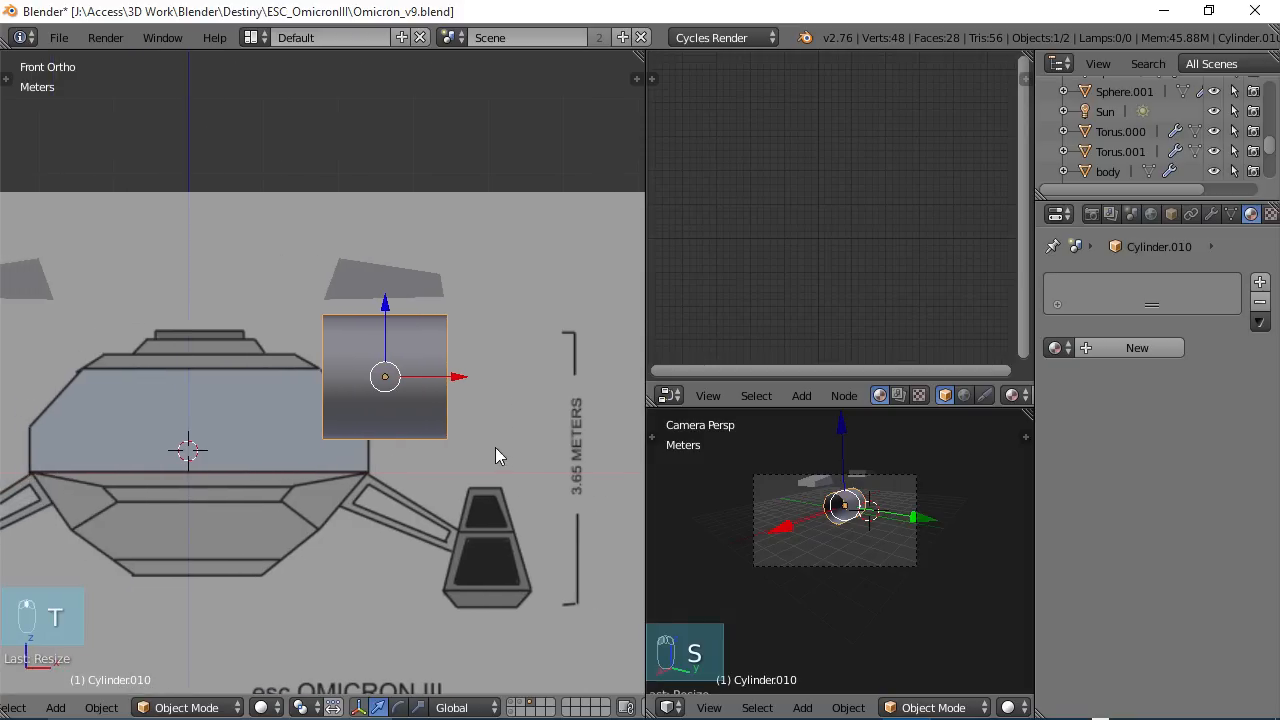
key(s)
click(394, 400)
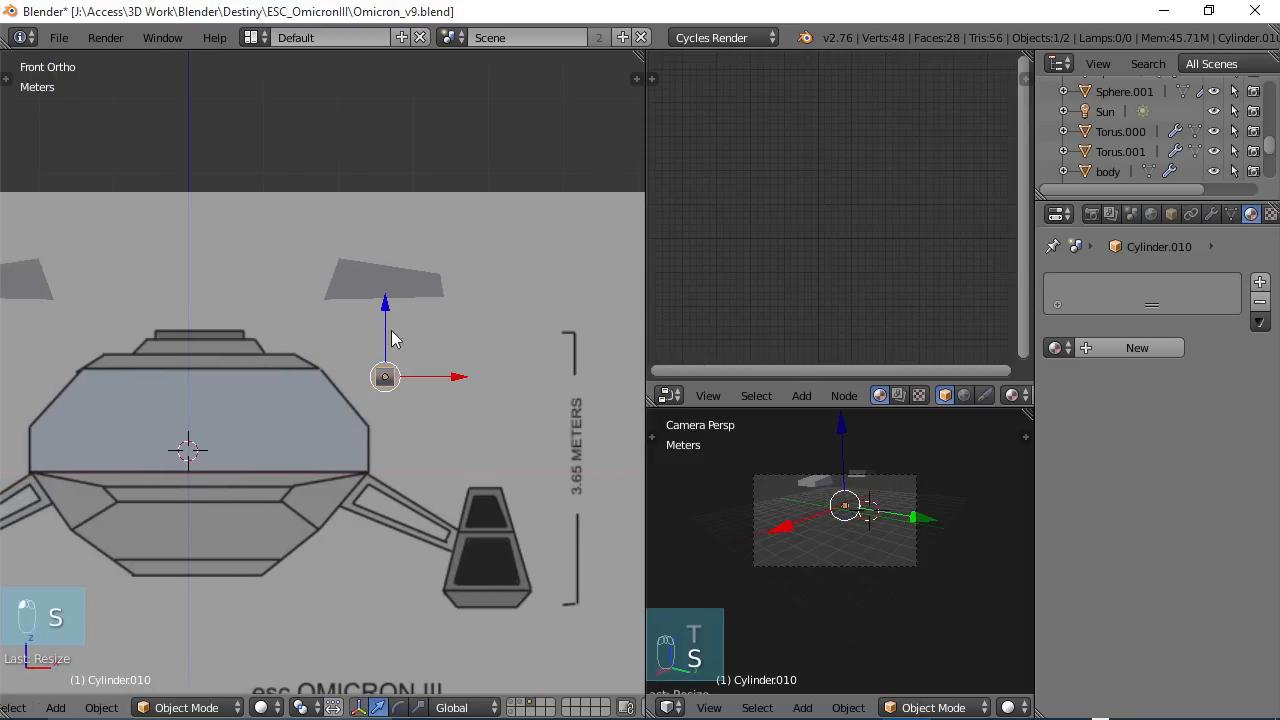
key(g)
key(z)
click(390, 245)
key(s)
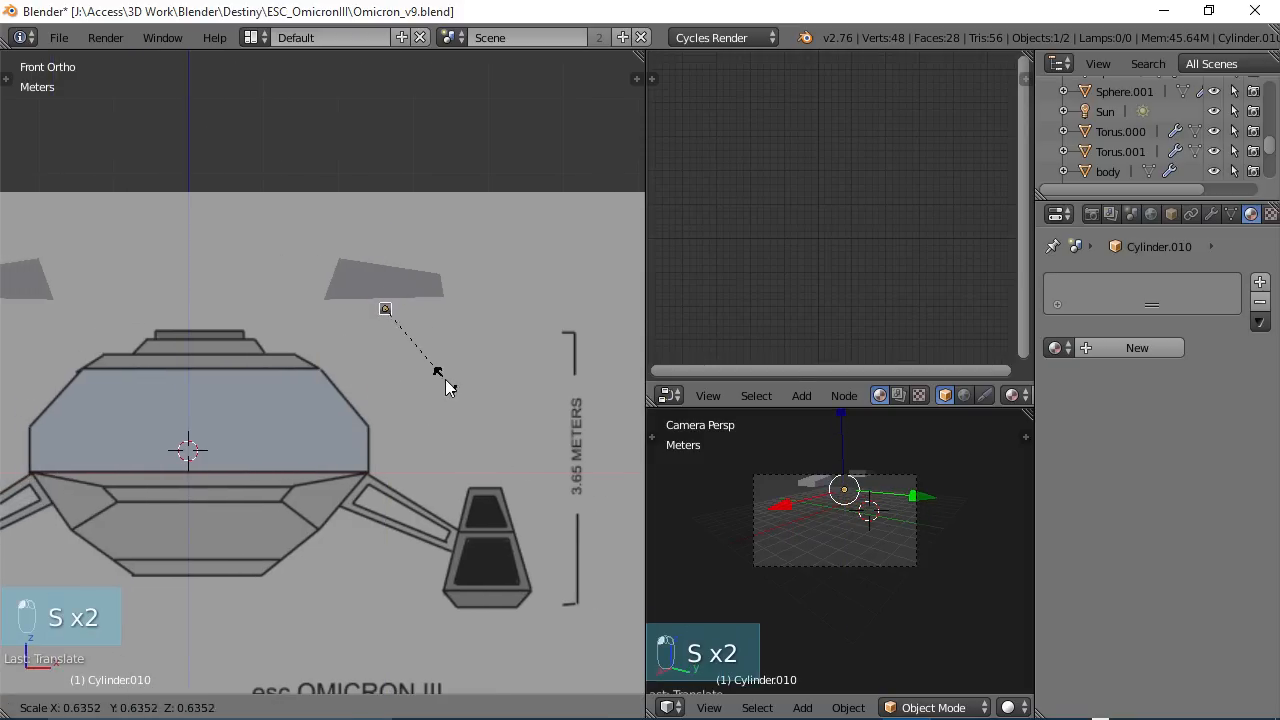
click(452, 386)
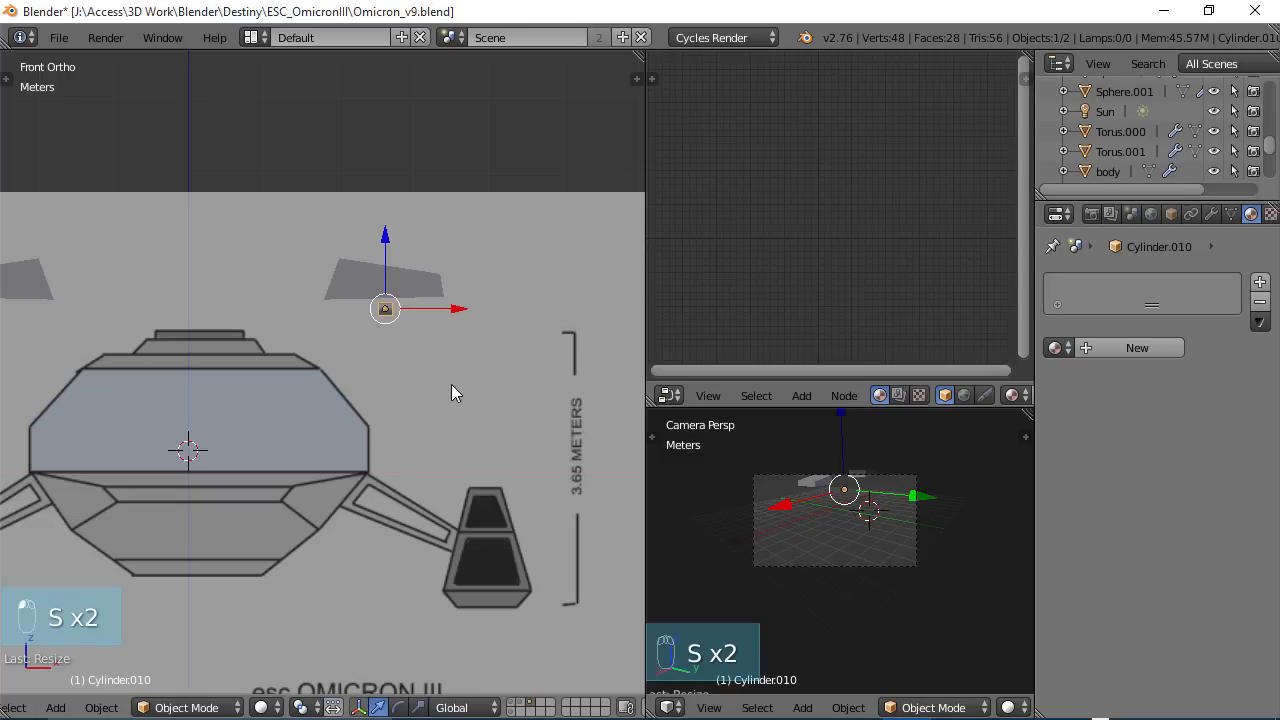
- Stretch the small cylinder along X into a rod extending slightly past both ends of the strut block
key(s)
key(x)
click(964, 403)
key(s)
key(x)
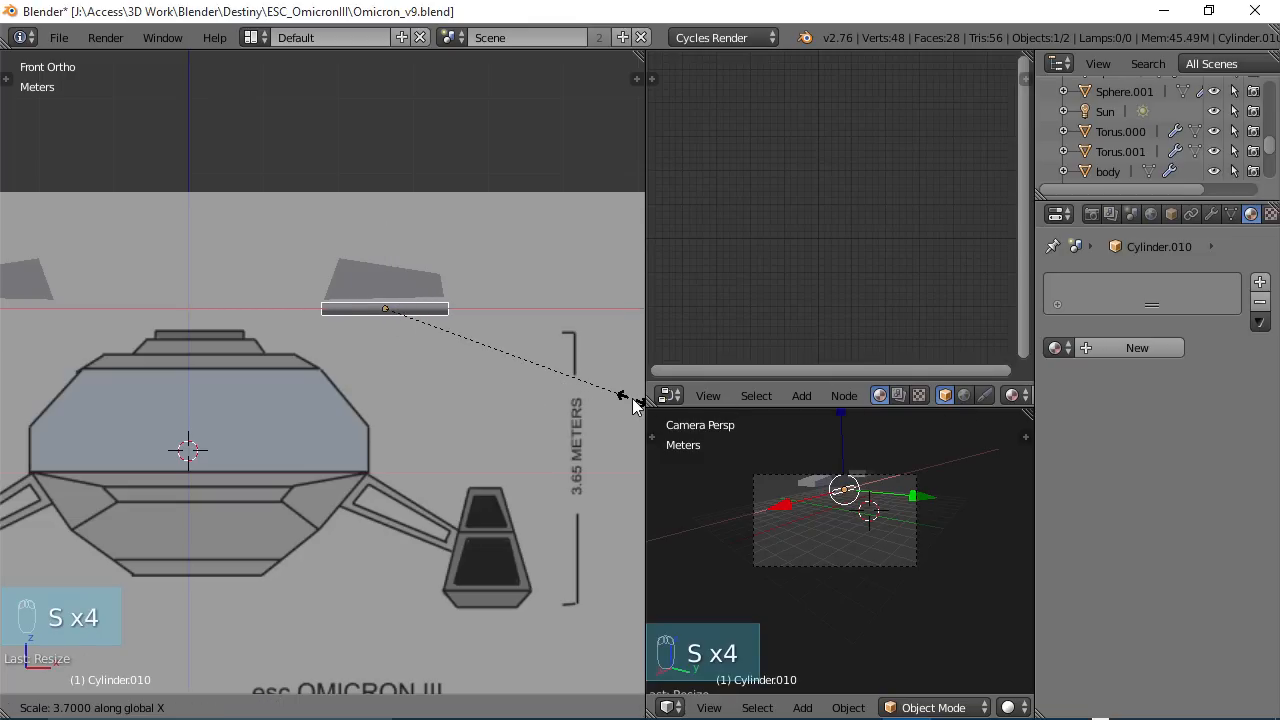
click(660, 401)
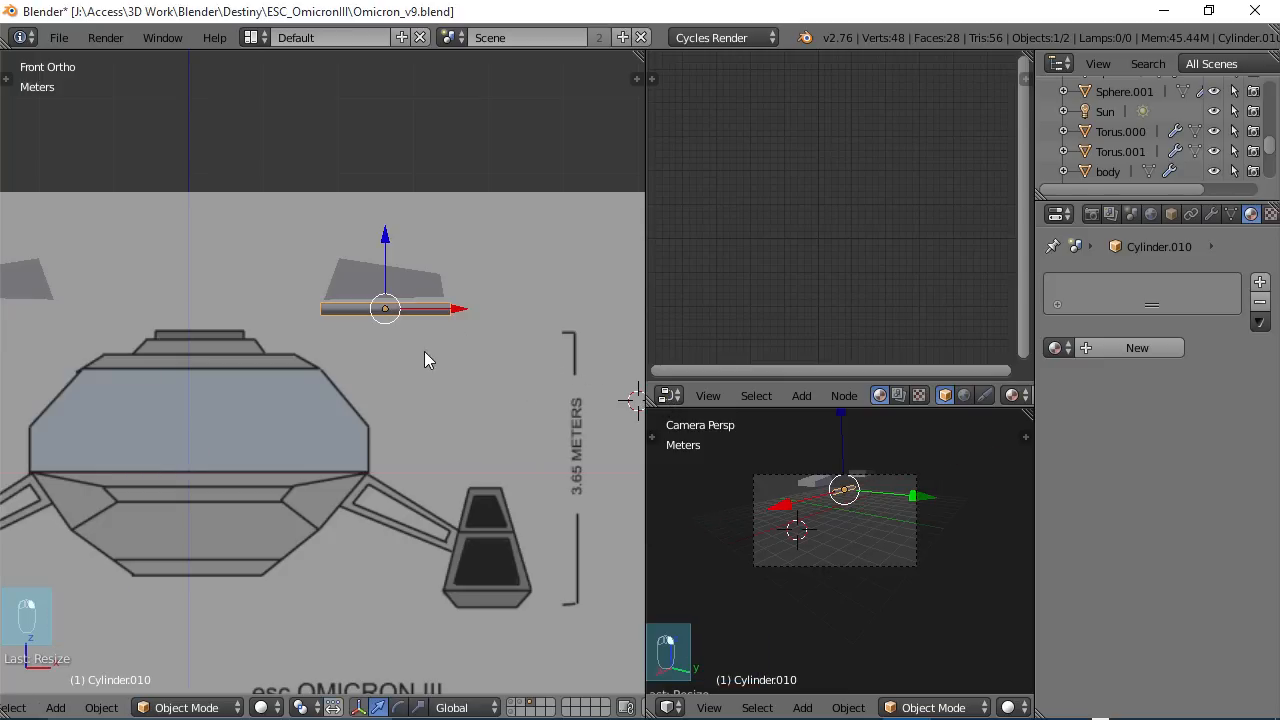
key(s)
key(x)
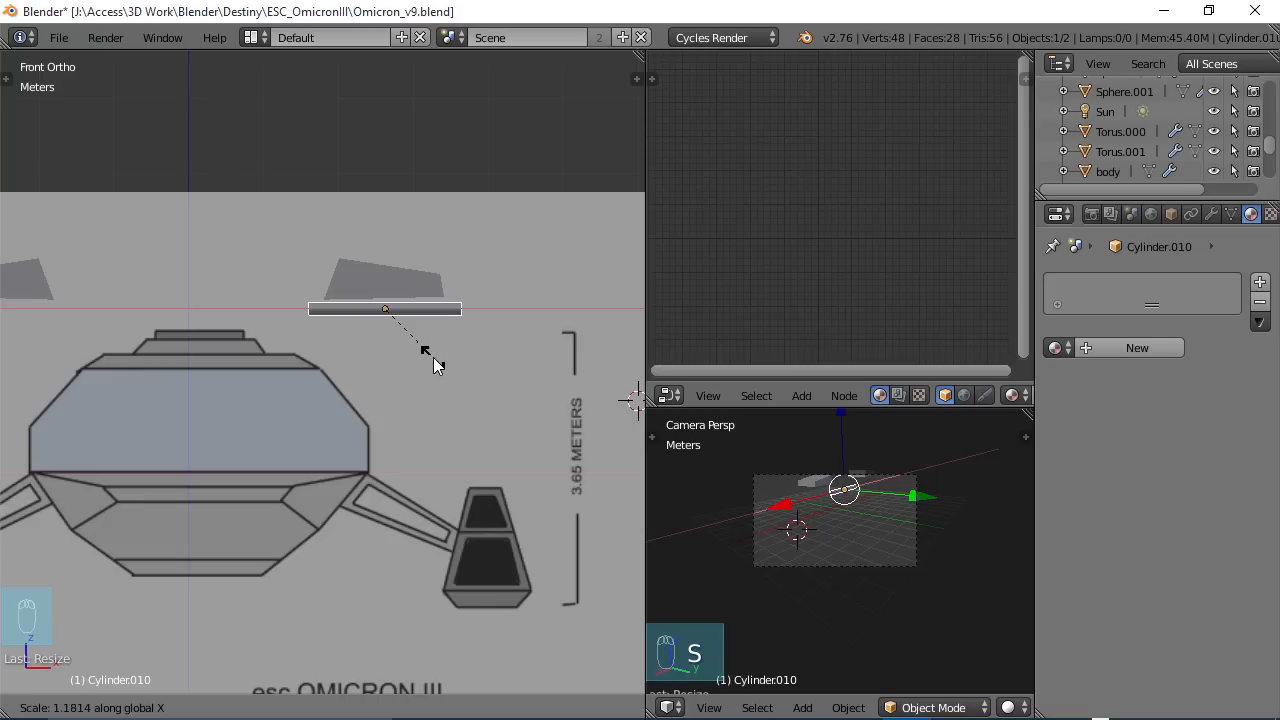
click(437, 365)
- Thin the rod by scaling it uniformly to about 0.6, and stretch it along X to extend past both ends of the strut block again
middle_drag(437, 365, 430, 457)
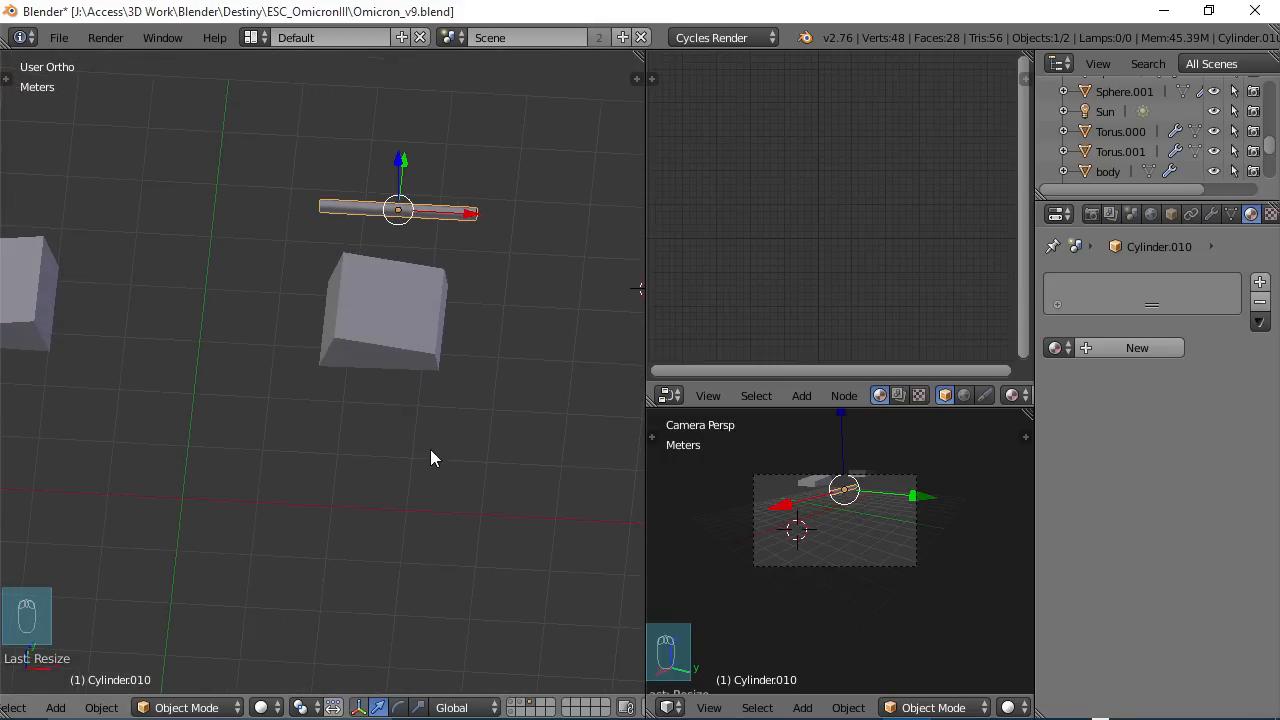
key(KP_3)
key(KP_1)
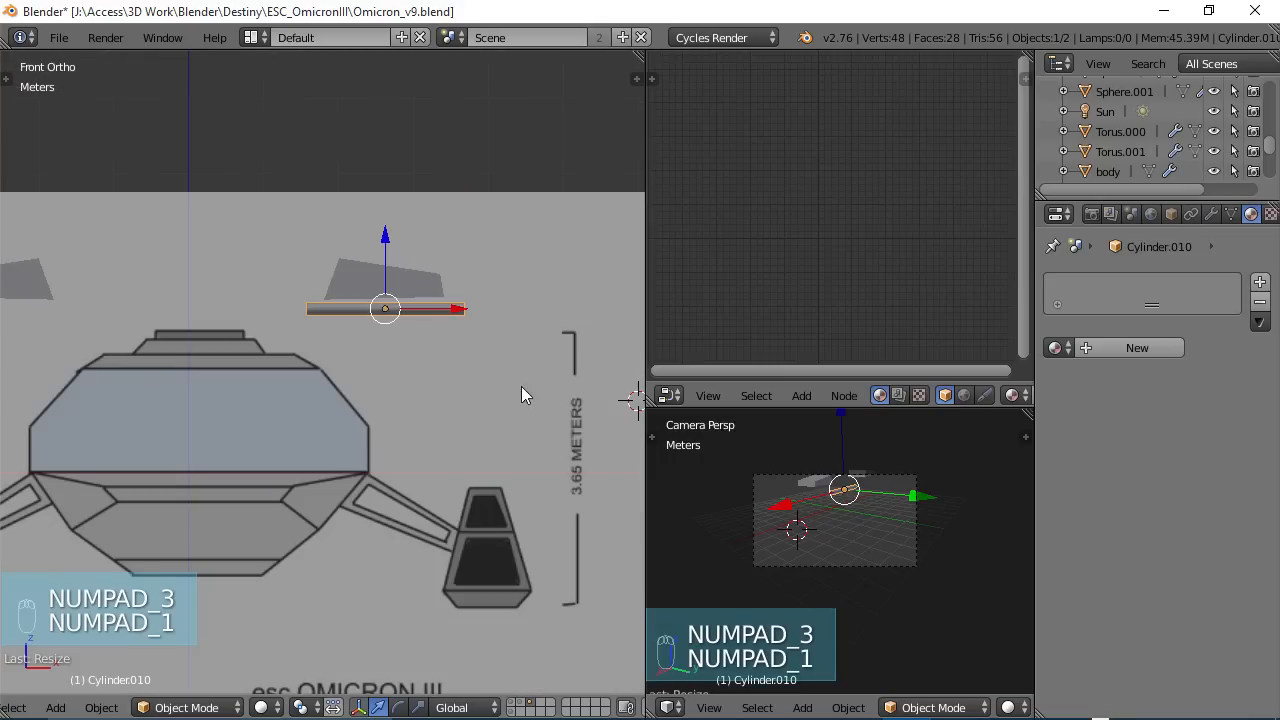
key(s)
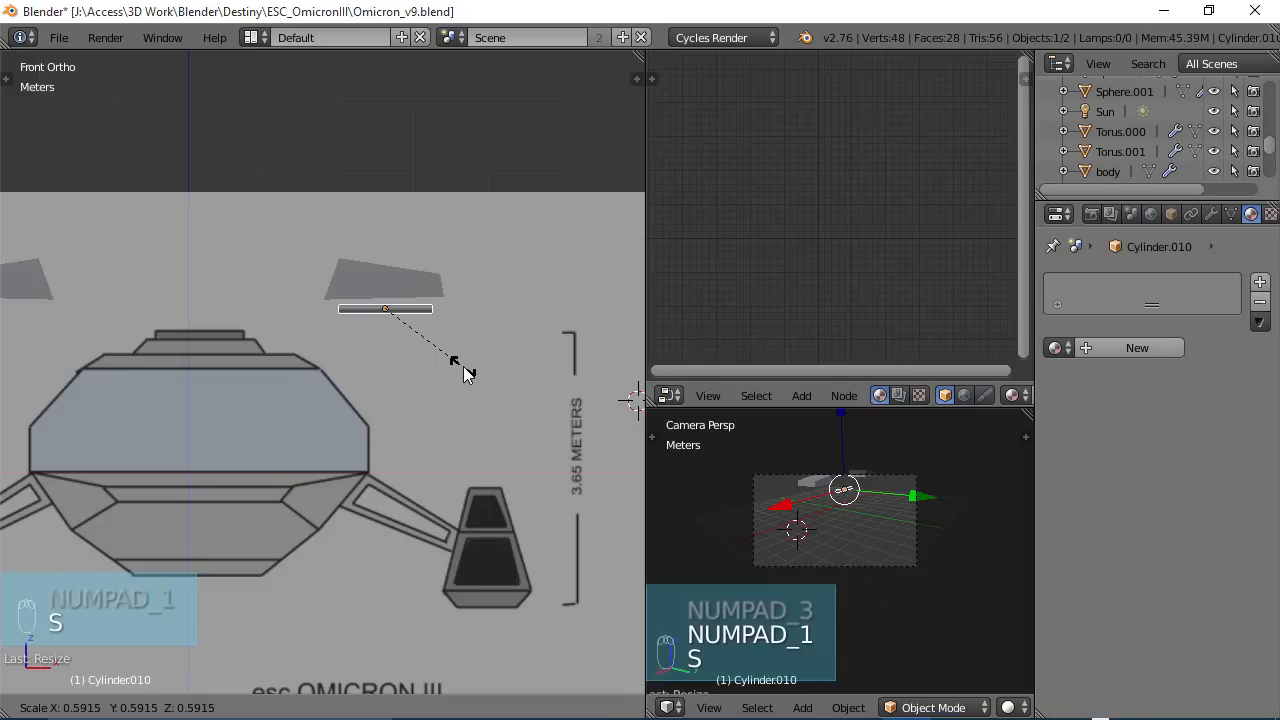
click(463, 366)
key(s)
key(x)
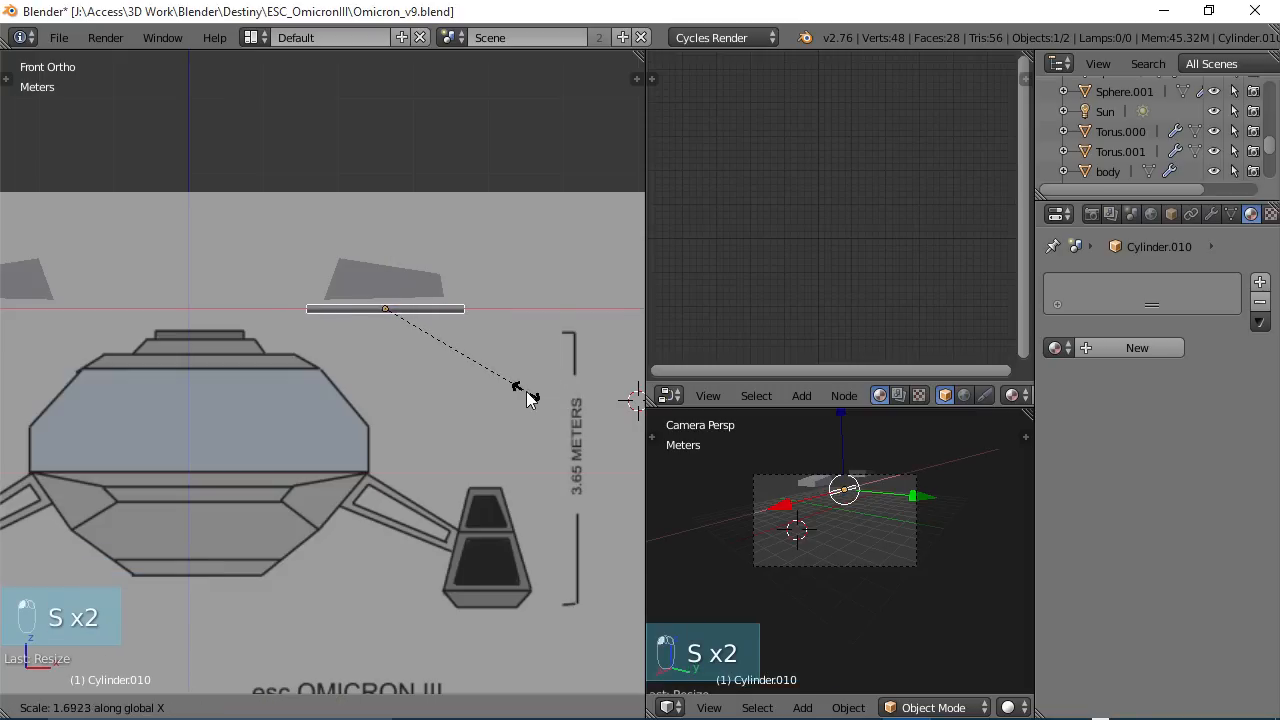
click(513, 391)
middle_drag(513, 391, 278, 482)
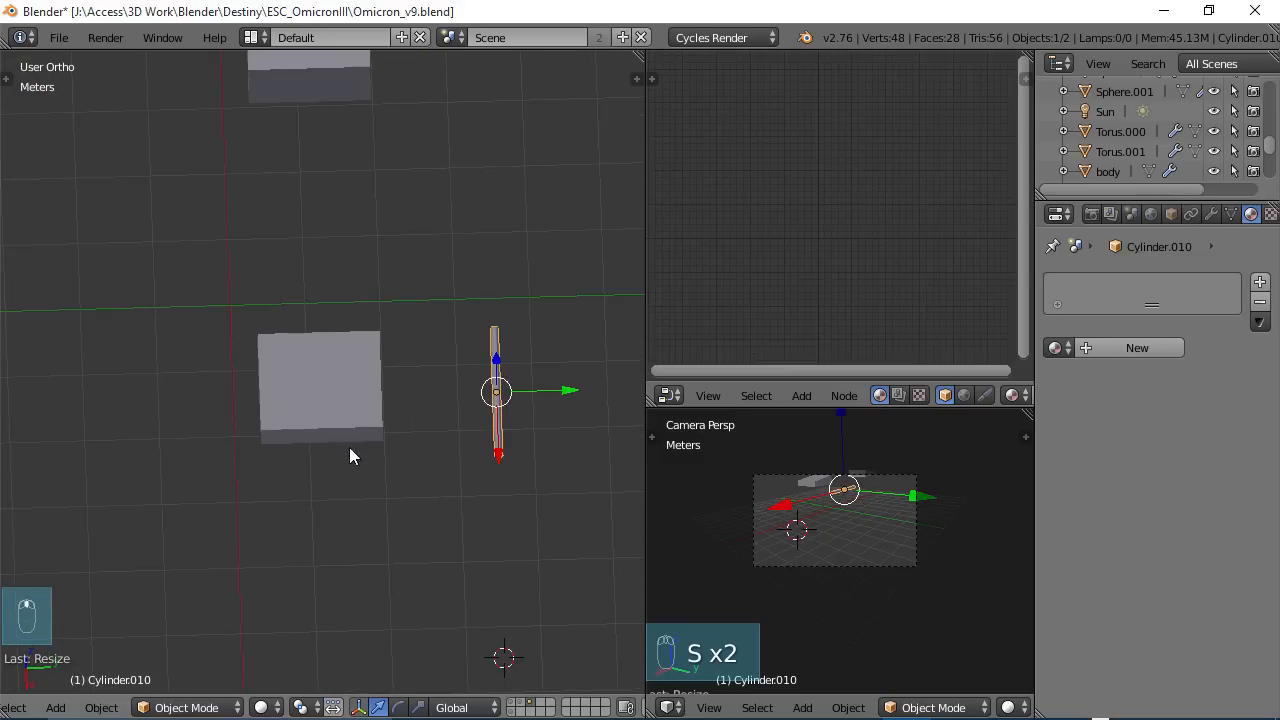
- Switch to the top view, hide the top.png background image, and maximize the 3D viewport
mouse_move(389, 445)
middle_down()
mouse_move(367, 418)
mouse_move(386, 433)
mouse_move(382, 468)
middle_up()
key(KP_7)
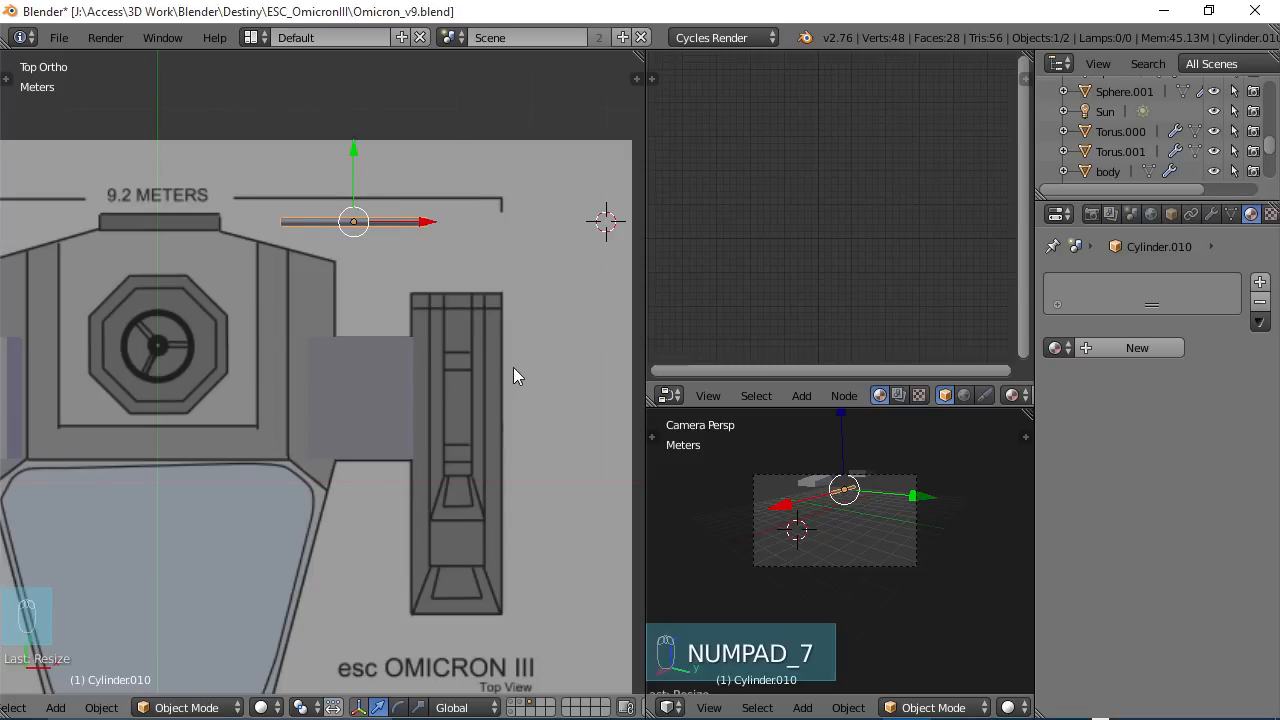
key(n)
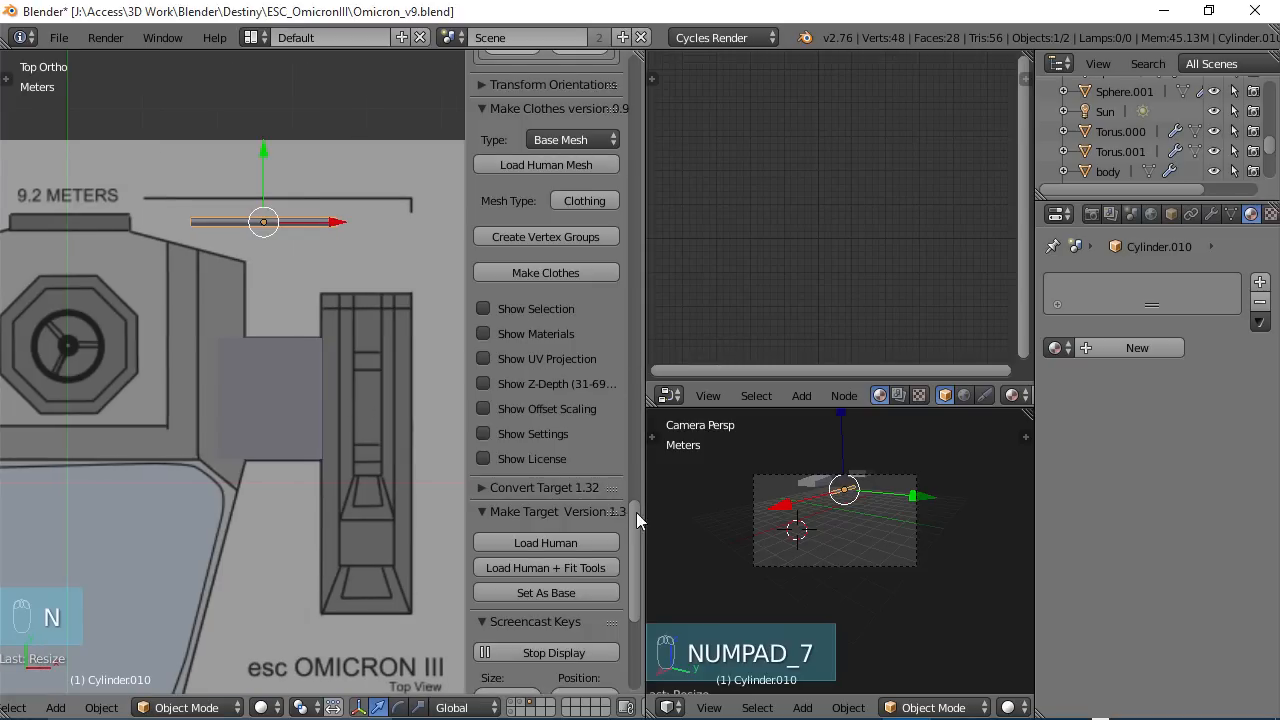
drag(636, 512, 649, 277)
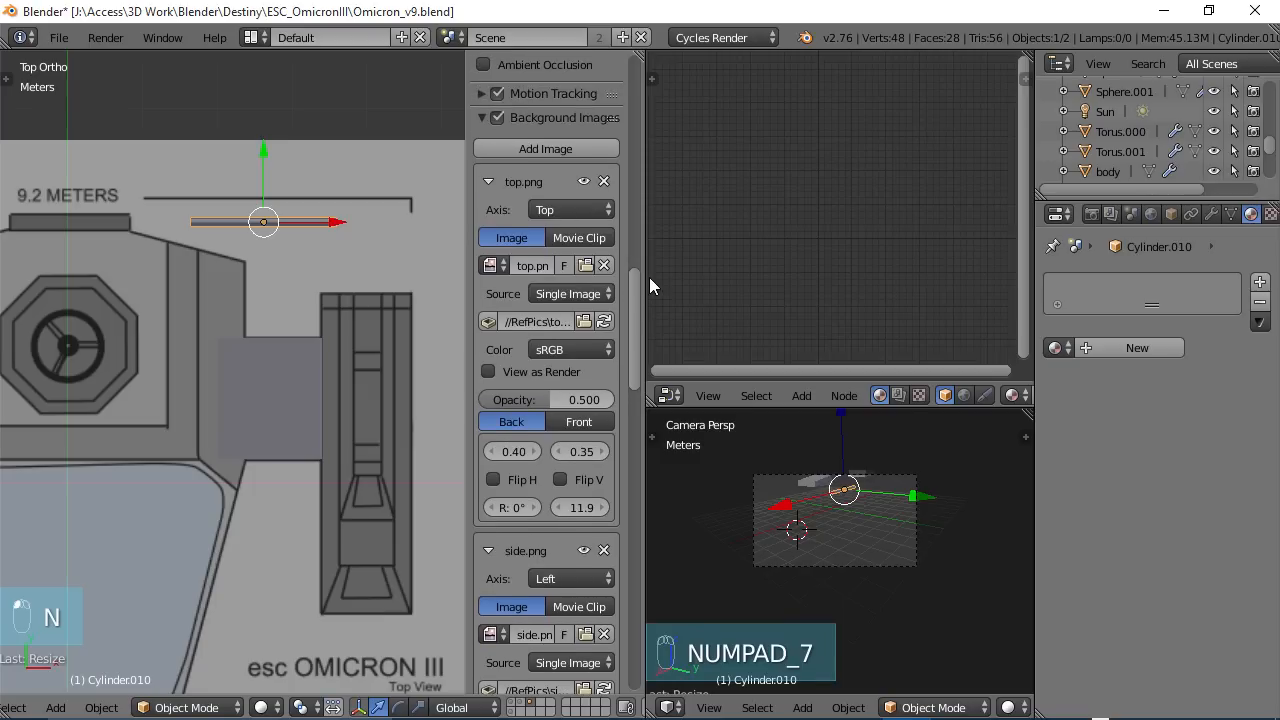
click(584, 183)
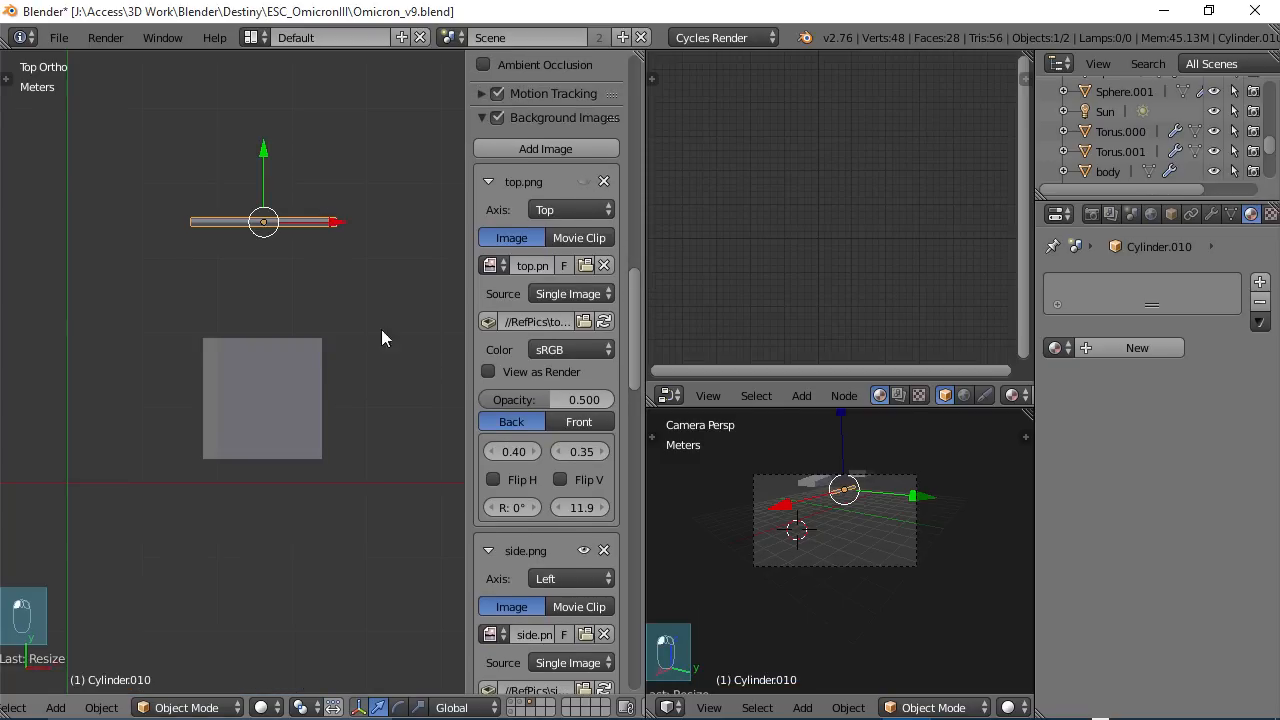
key(n)
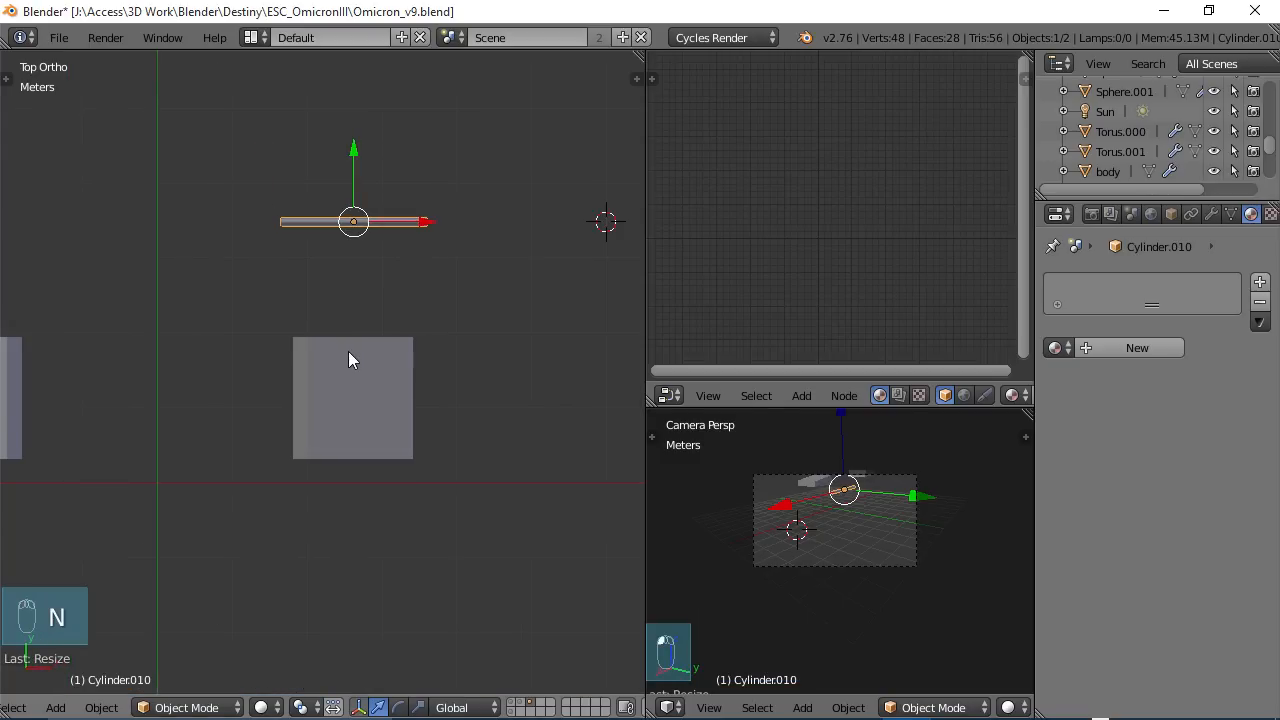
key(ctrl+Up)
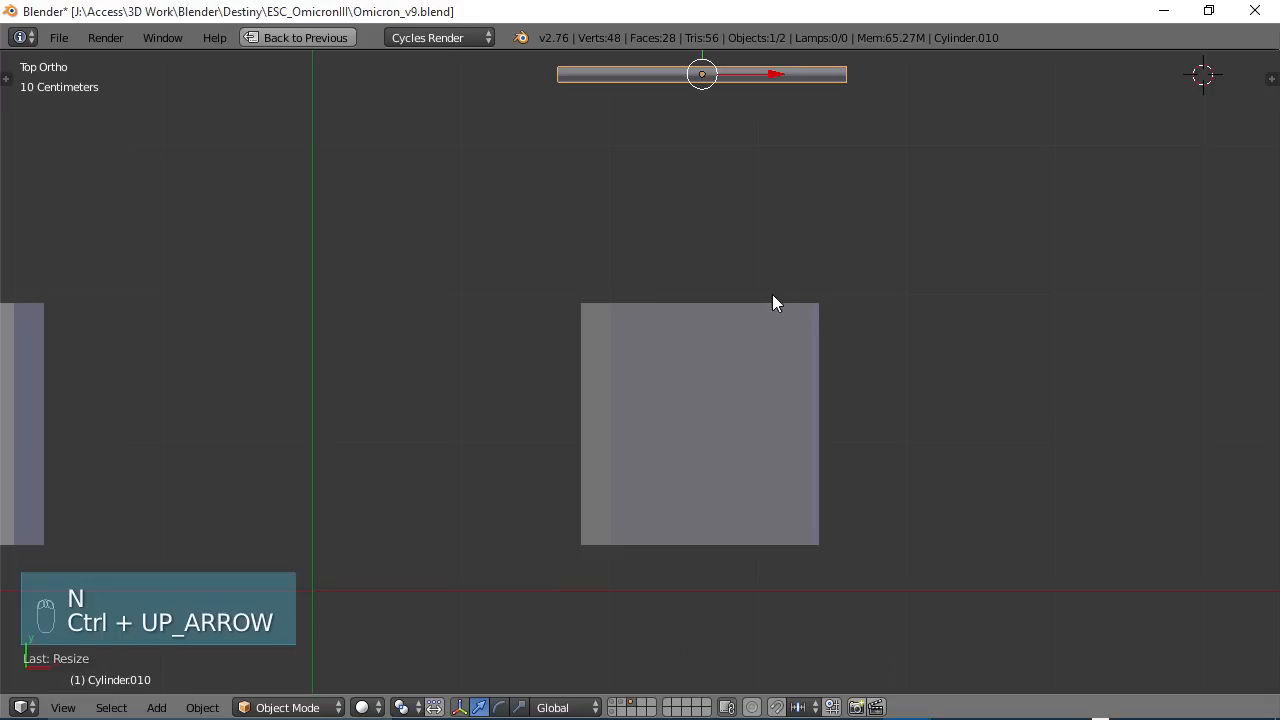
- Duplicate the rod and move the copy along Y to just inside the strut block's +Y edge
shift+middle_drag(757, 246, 677, 451)
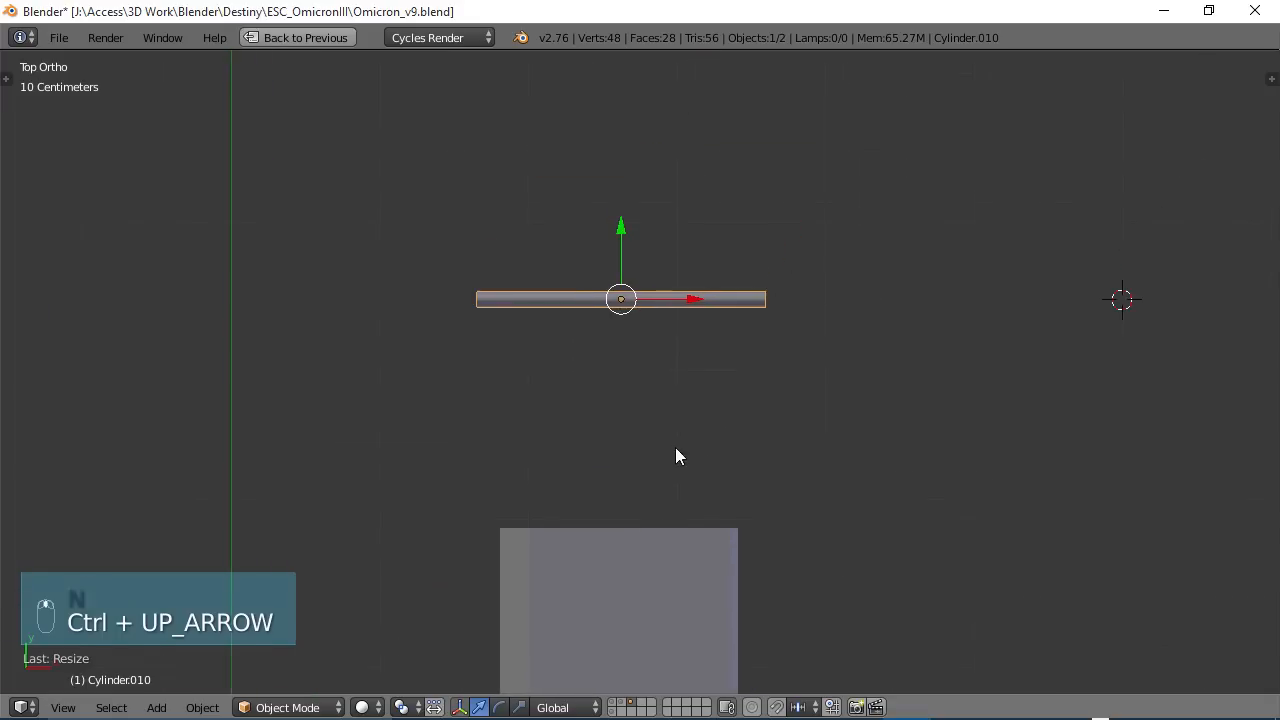
key(shift+d)
right_click(624, 350)
drag(622, 227, 634, 131)
shift+middle_drag(691, 361, 710, 247)
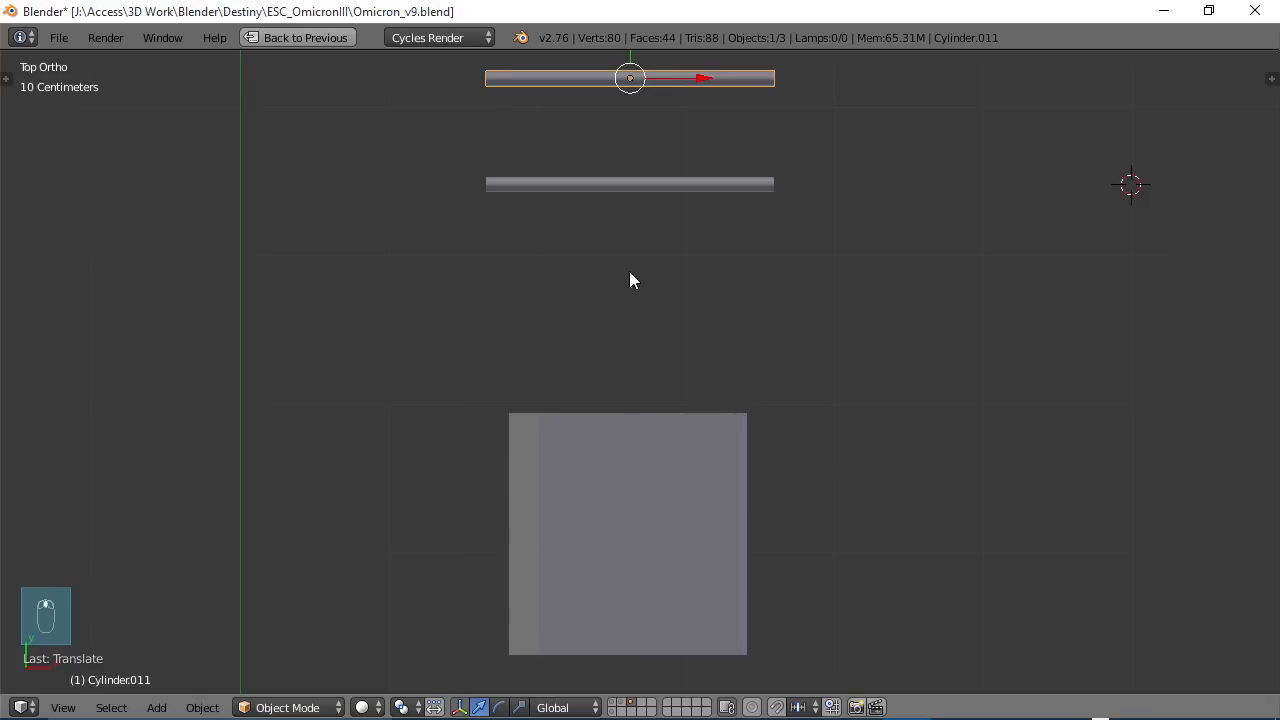
shift+middle_drag(629, 274, 610, 298)
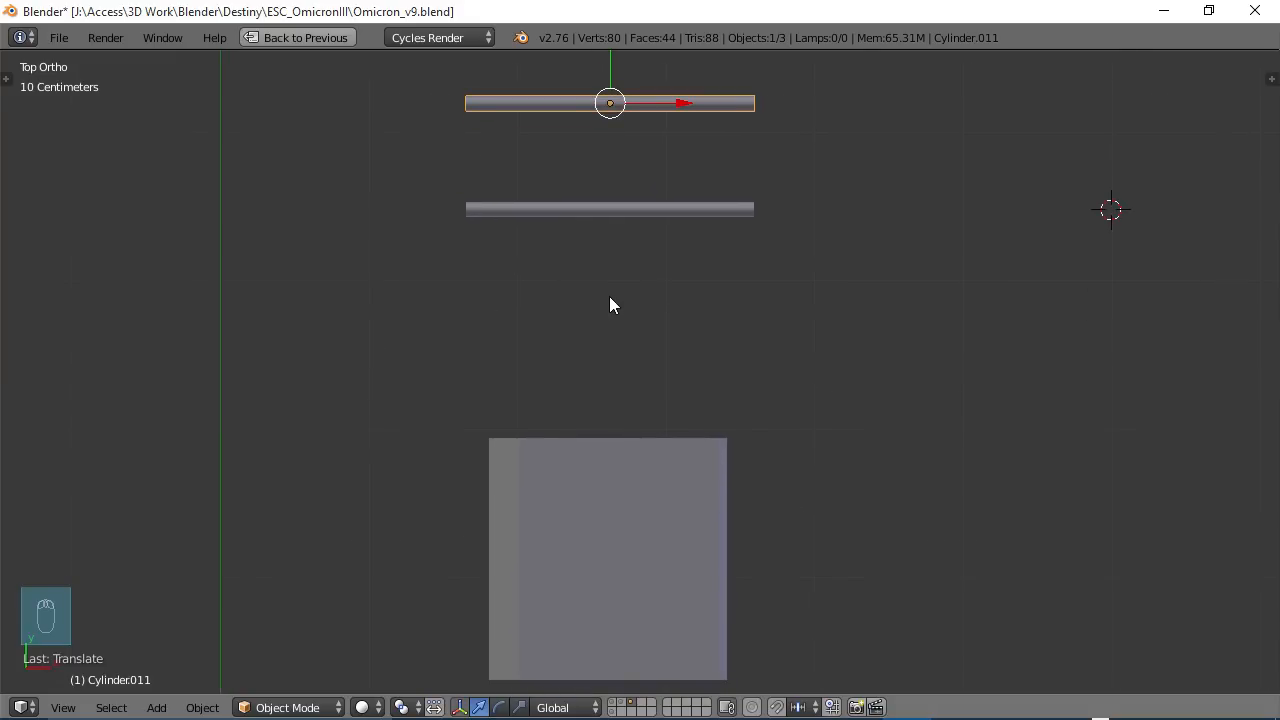
shift+scroll(609, 296, up, 1)
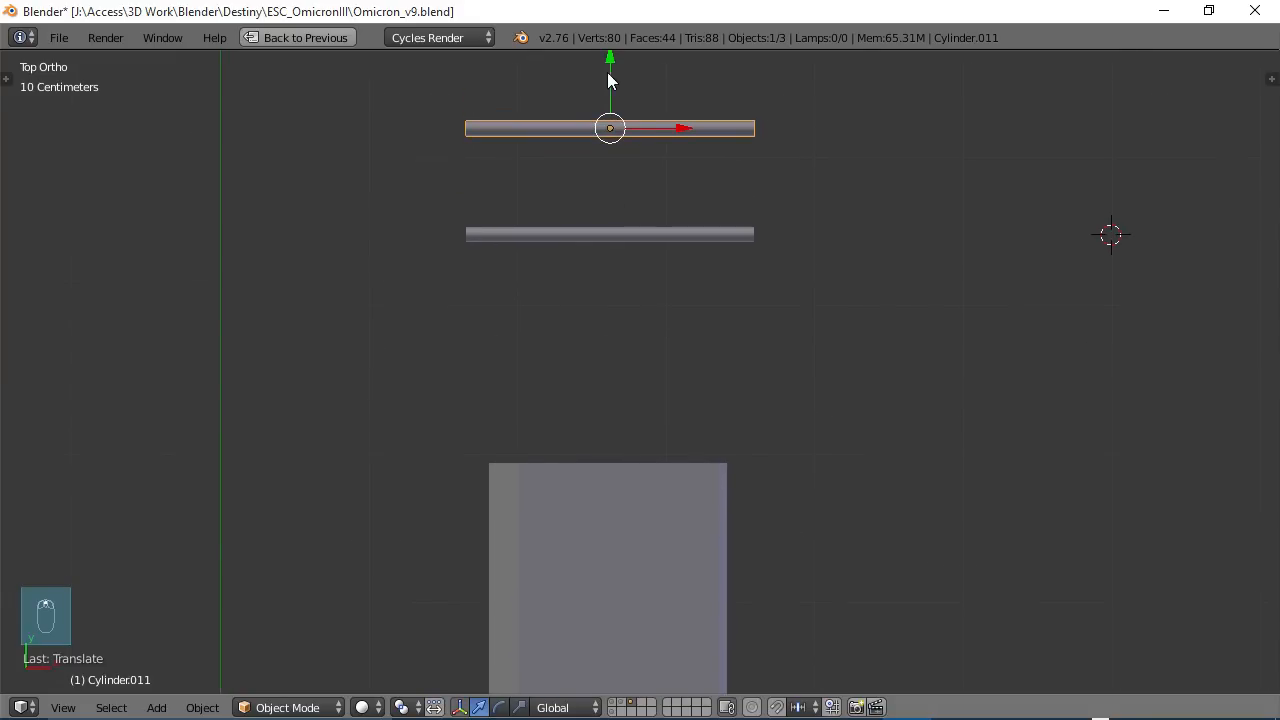
drag(609, 57, 605, 410)
- Move the original rod along Y to just inside the strut block's opposite edge
right_click(623, 238)
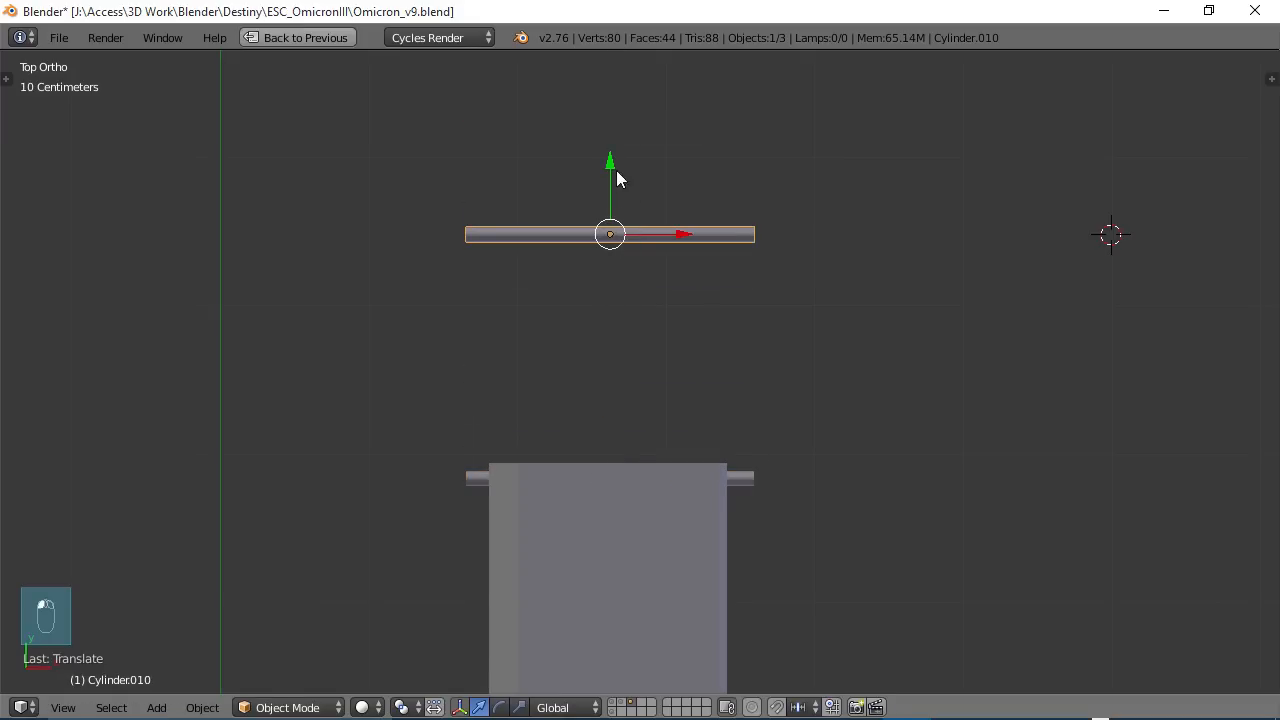
drag(616, 178, 616, 621)
shift+middle_drag(626, 586, 680, 326)
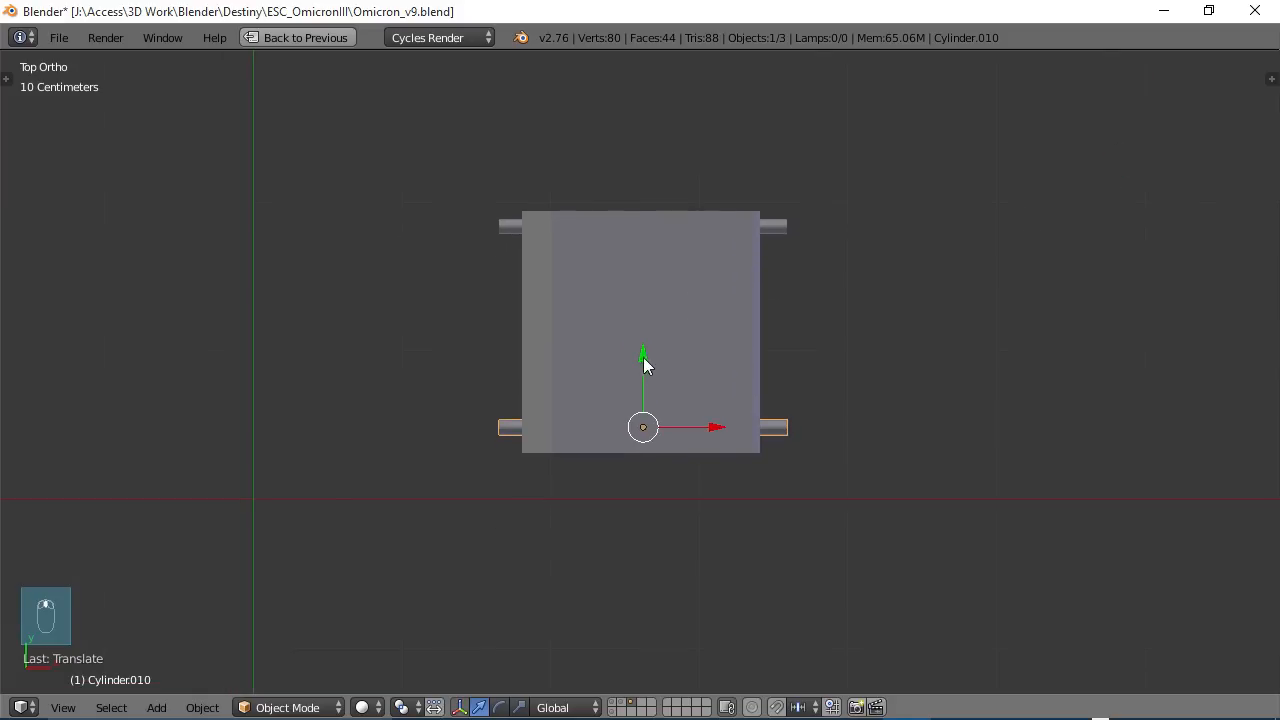
drag(643, 359, 642, 370)
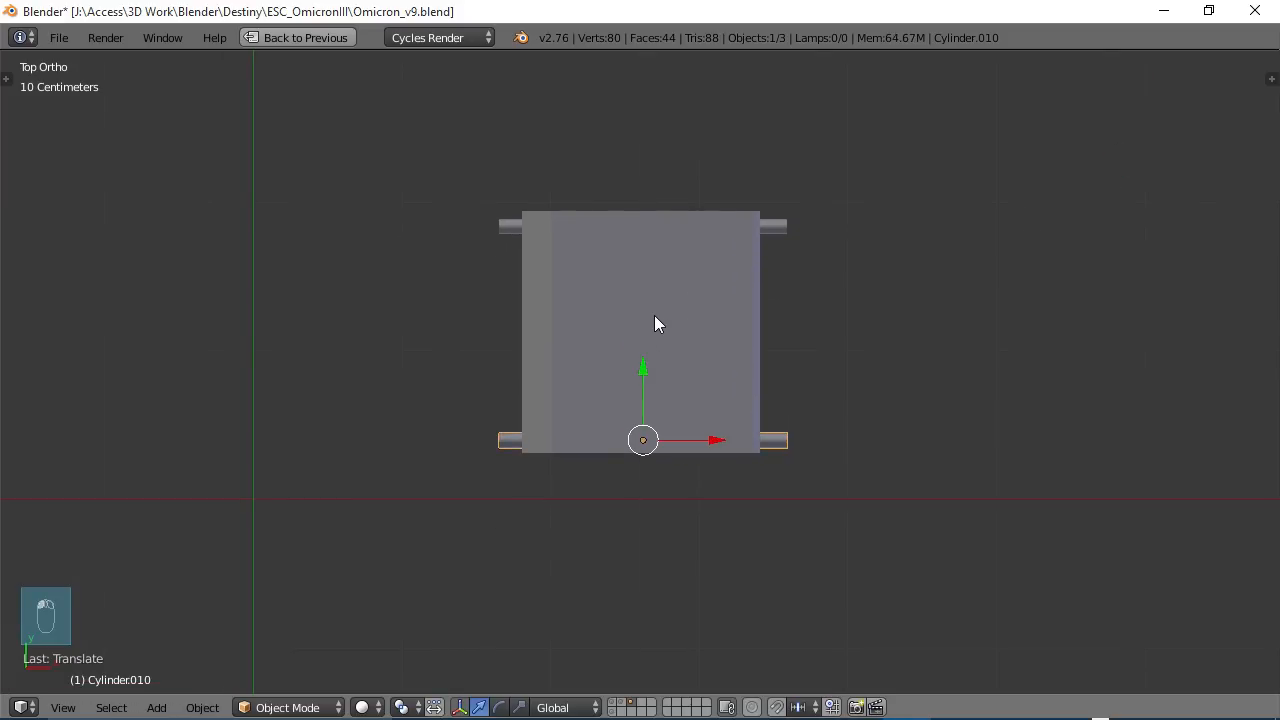
- Duplicate that rod and move the copy along Y to midway between the two outer rods
key(shift+d)
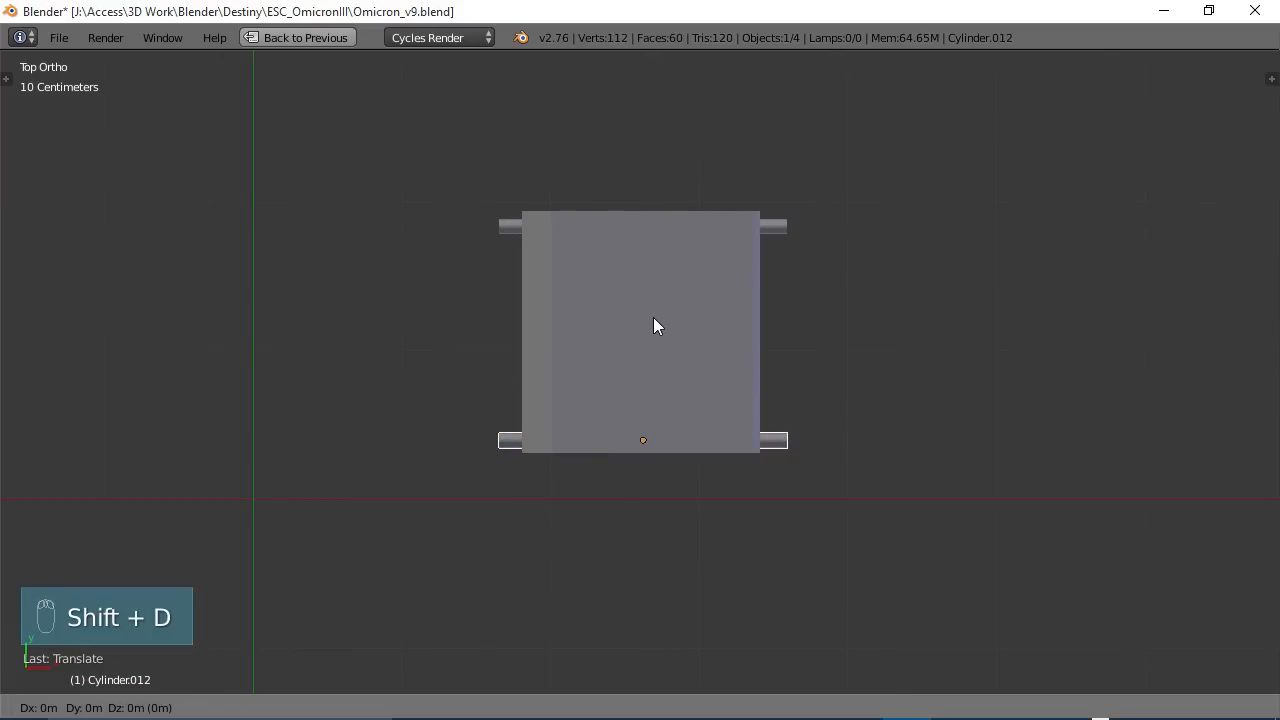
right_click(640, 340)
drag(646, 371, 647, 265)
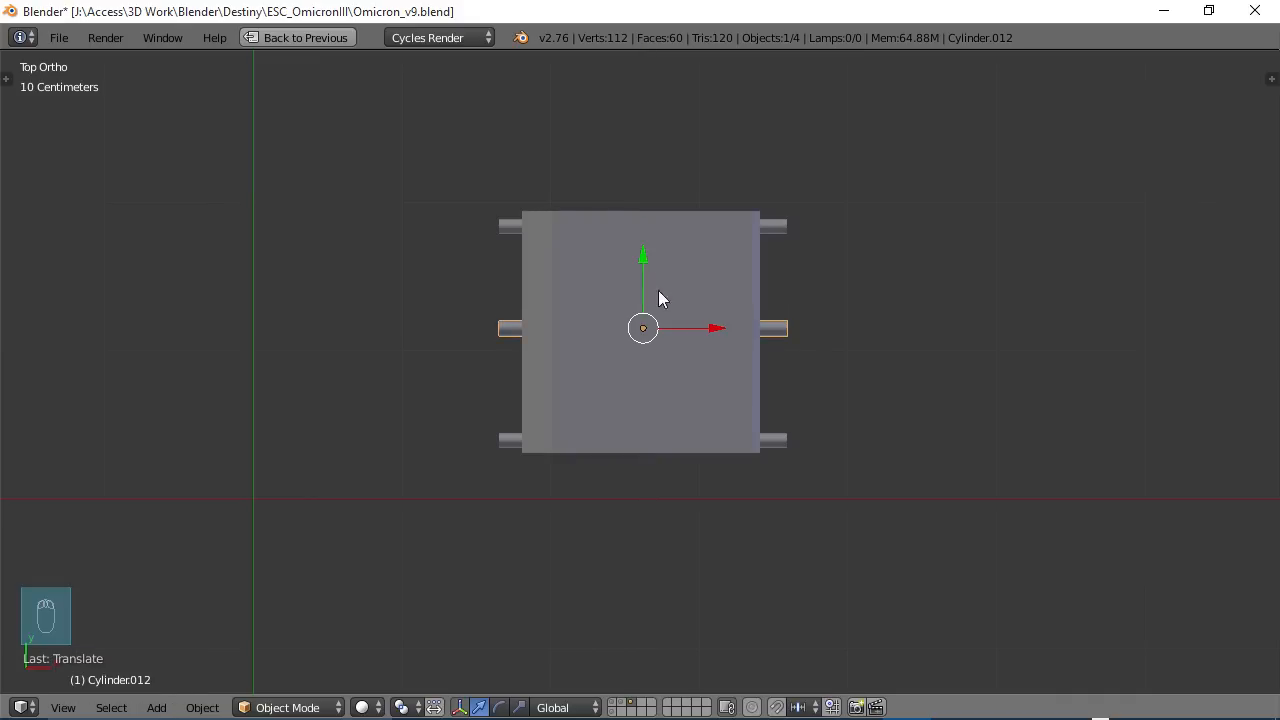
- Delete the strut block covering the three rods
right_click(705, 285)
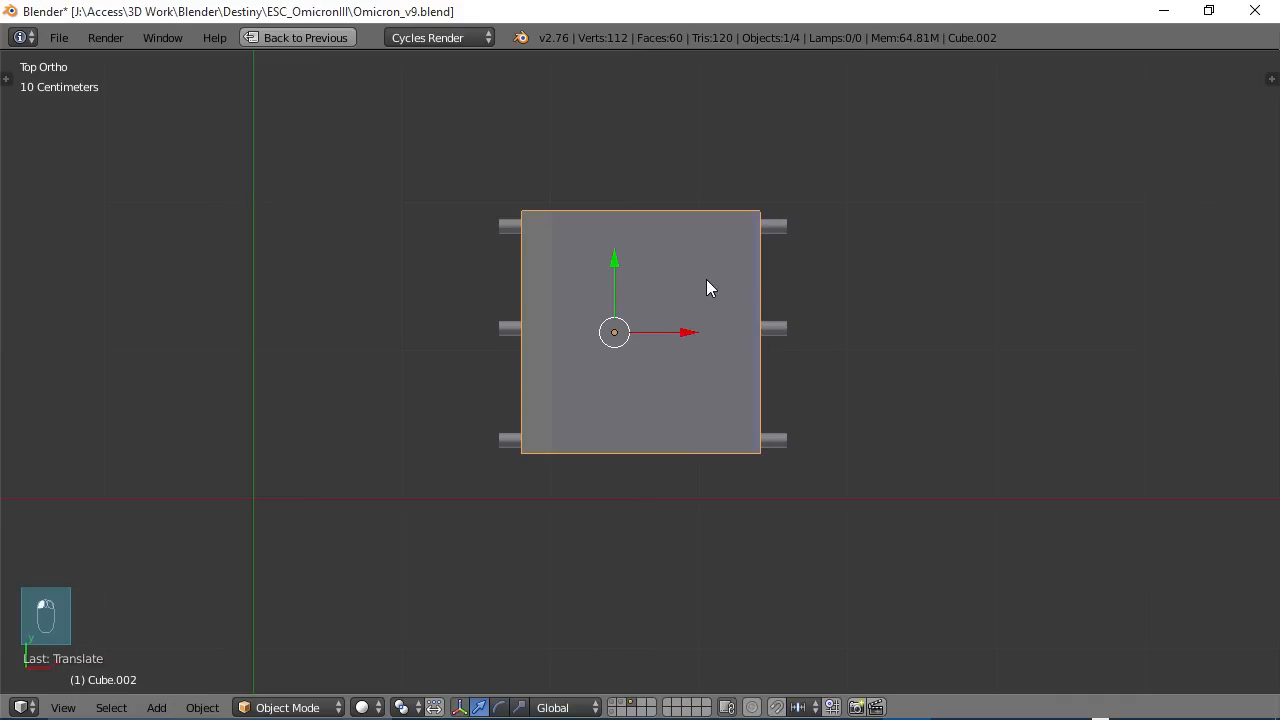
key(x)
click(677, 282)
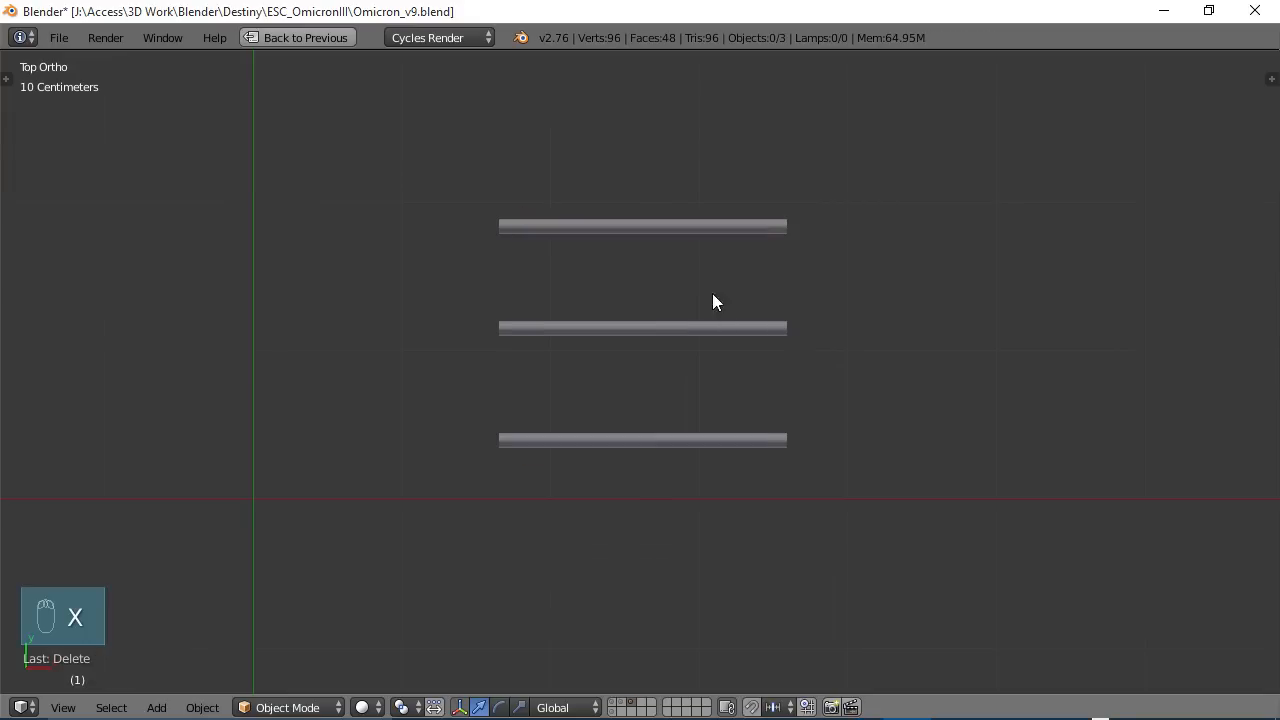
key(a)
- Duplicate the rod at the +Y side and move the copy along Y to between it and the middle rod
right_click(673, 229)
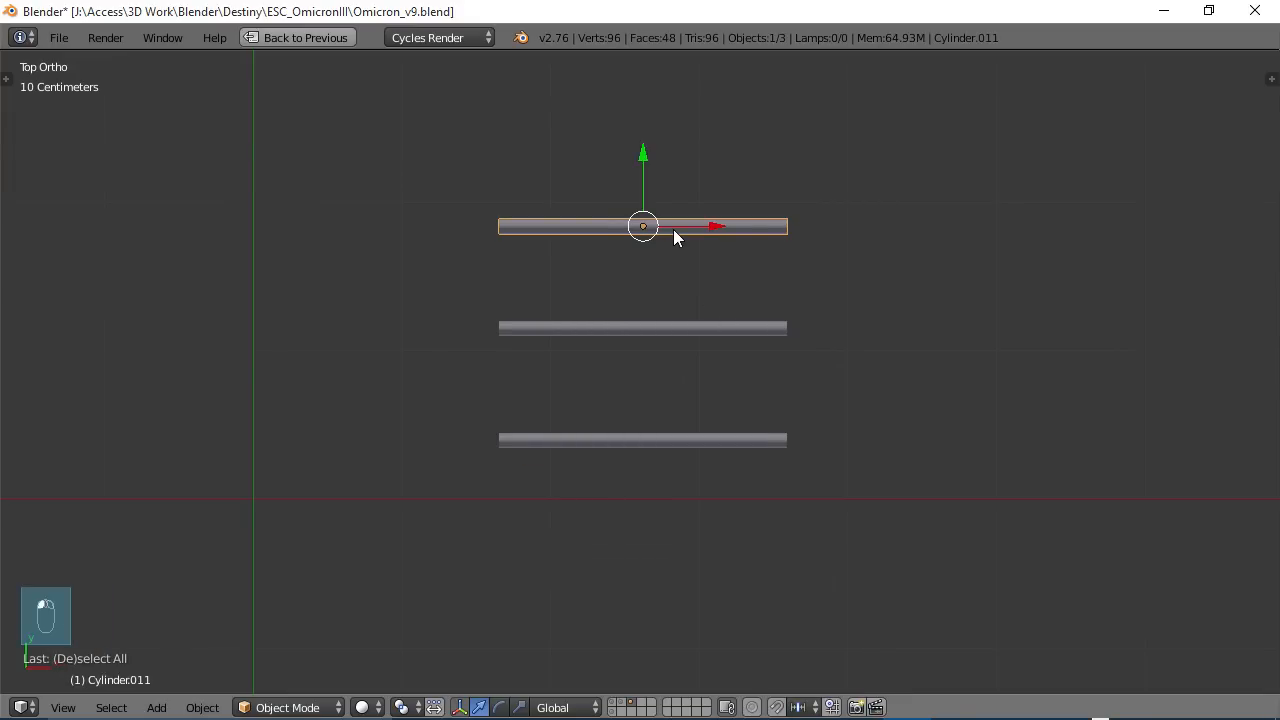
key(shift+d)
right_click(673, 242)
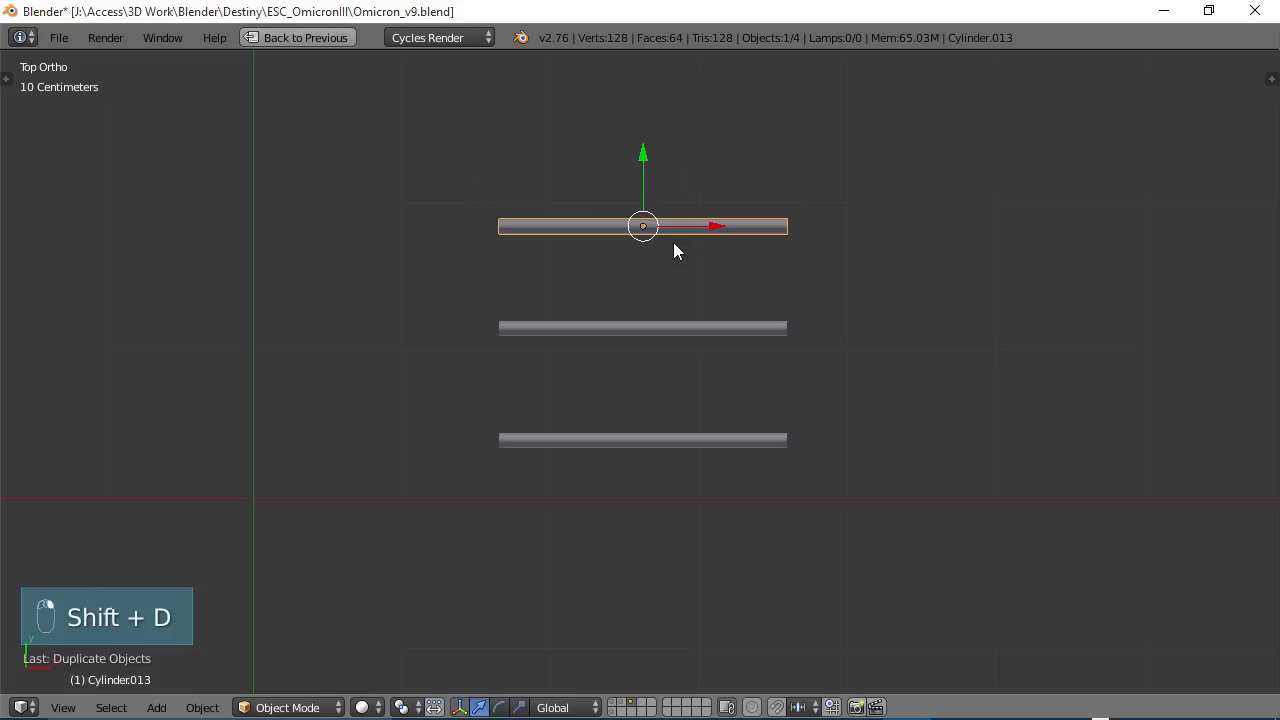
key(g)
key(y)
click(652, 203)
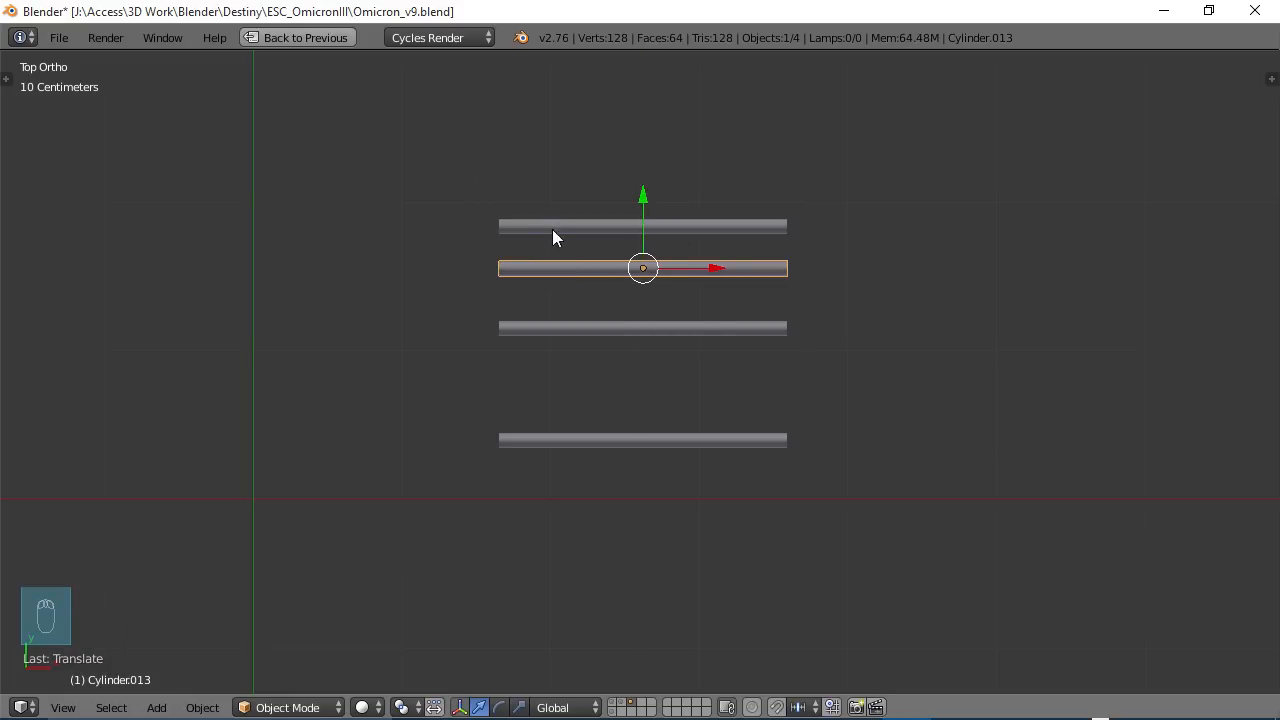
- Thin the new rod by scaling it down uniformly, and shorten it along X to under half the other rods' length
key(s)
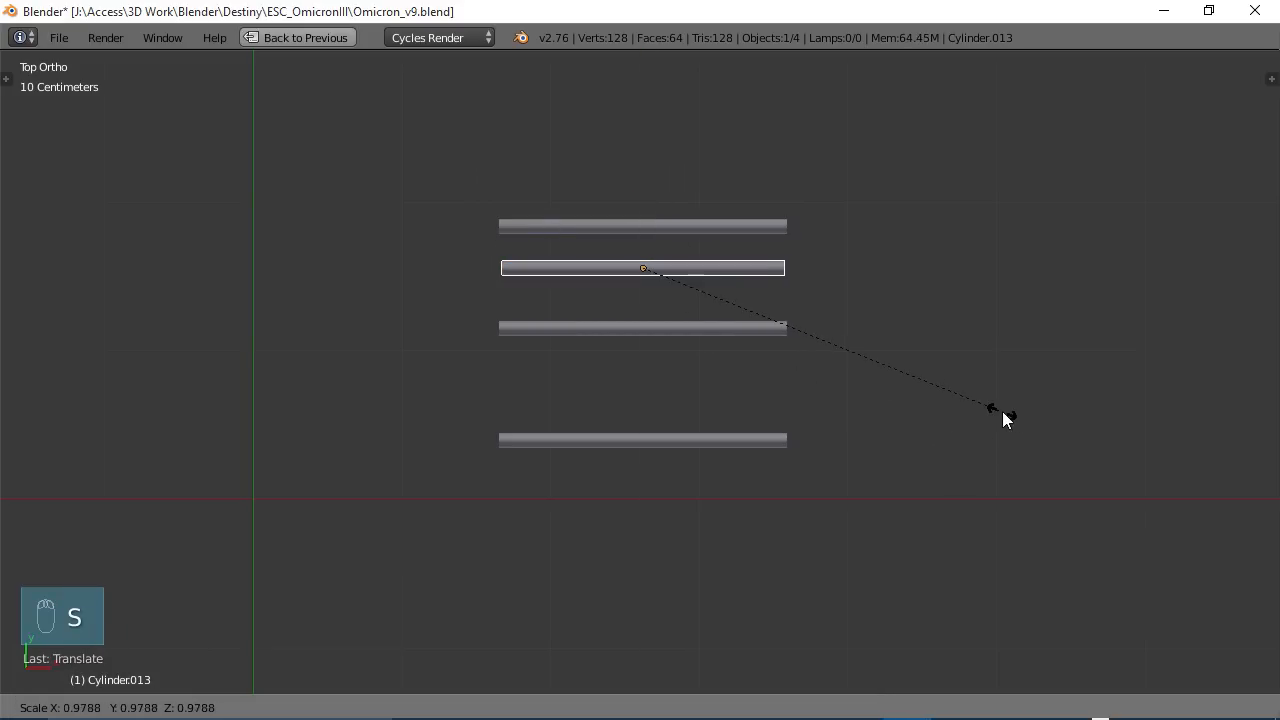
click(901, 387)
key(s)
key(x)
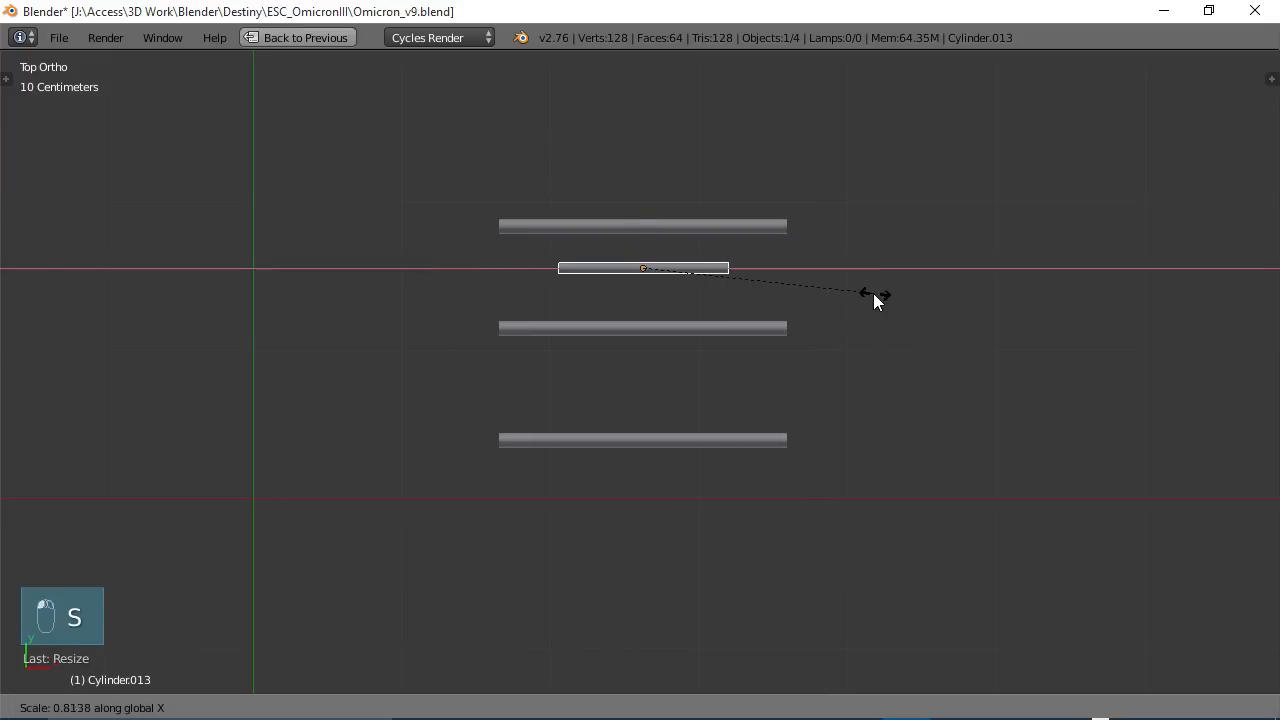
click(823, 288)
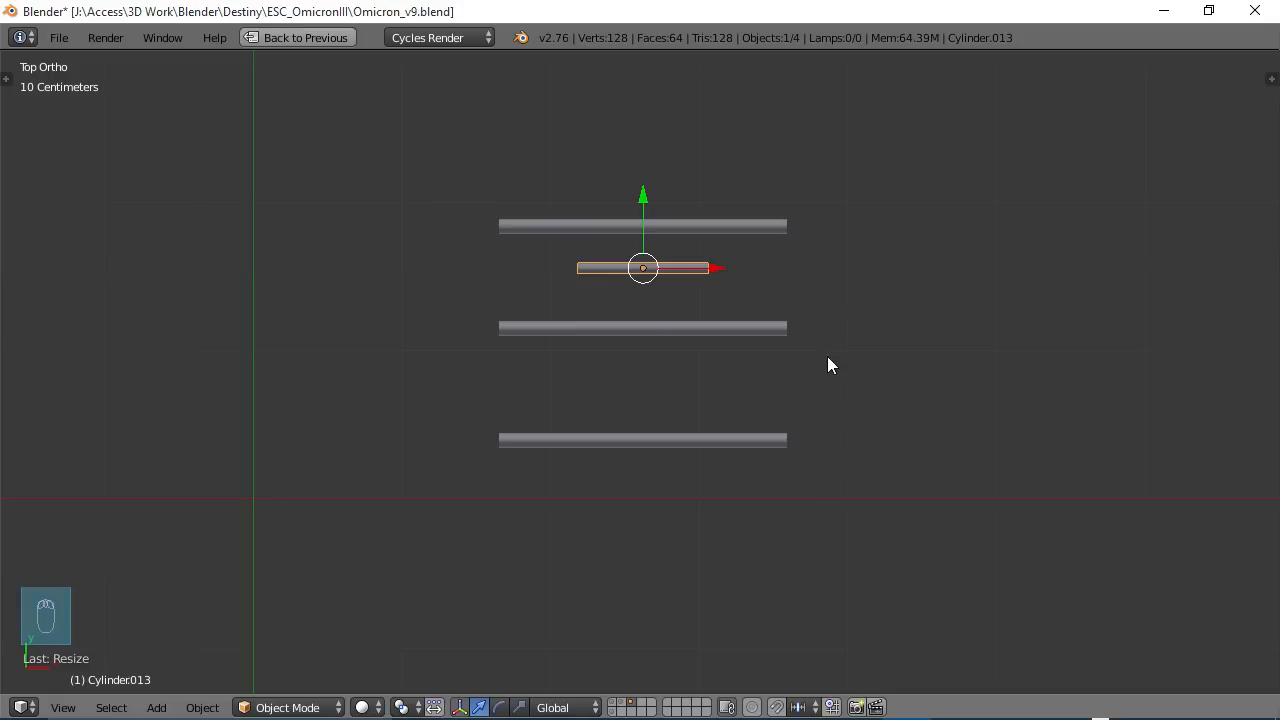
- Rotate the short rod 90° and position it as a crosspiece over the +Y and middle rods, near their -X ends
text(r90)
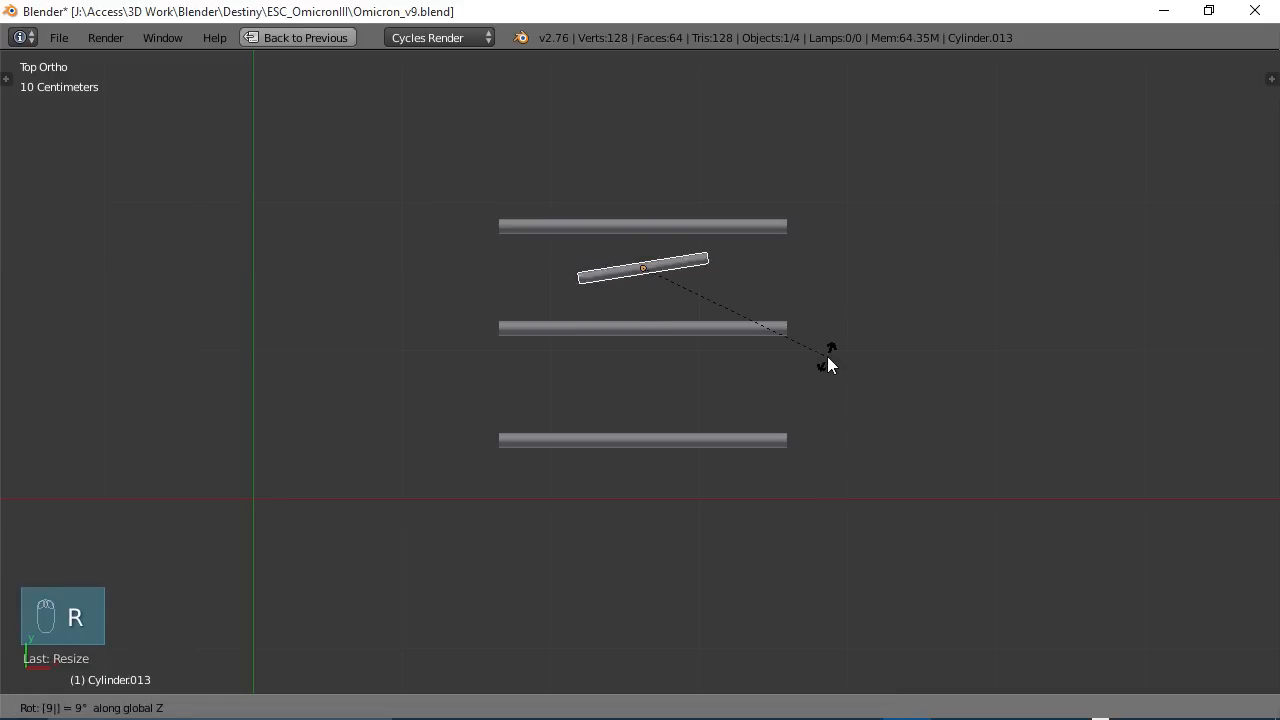
key(Return)
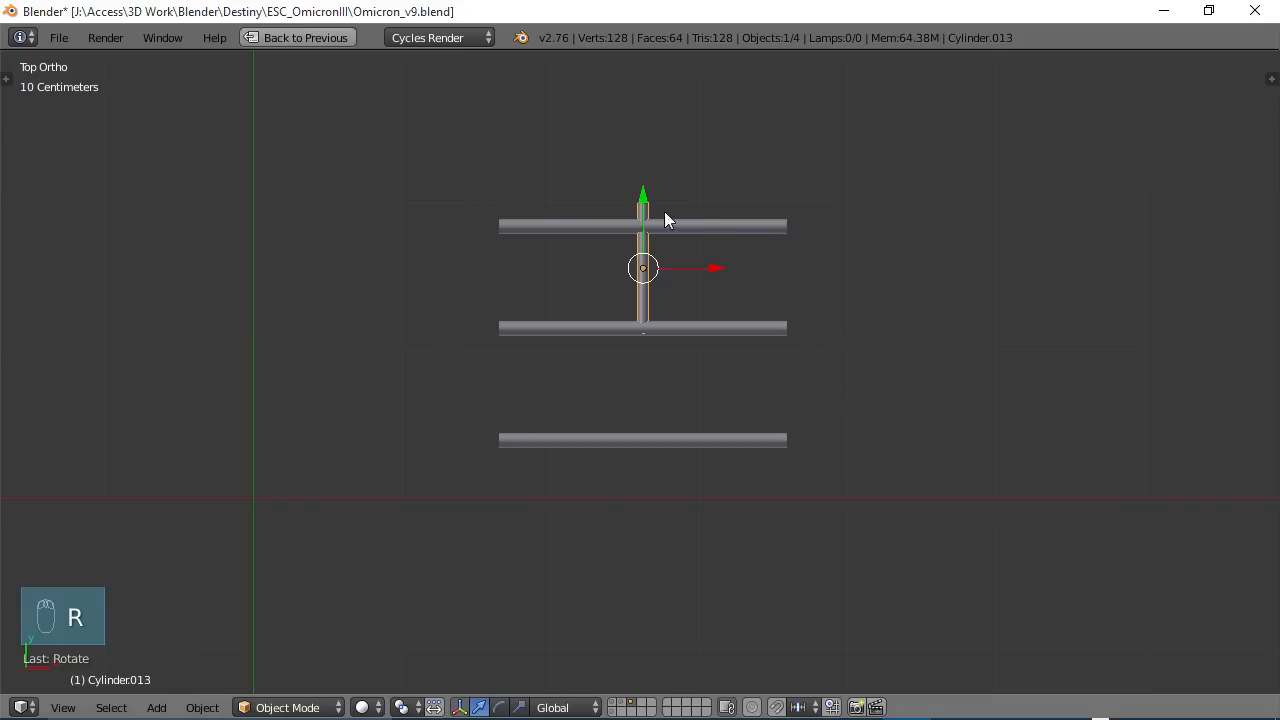
drag(645, 200, 644, 192)
drag(713, 266, 604, 260)
drag(533, 199, 539, 202)
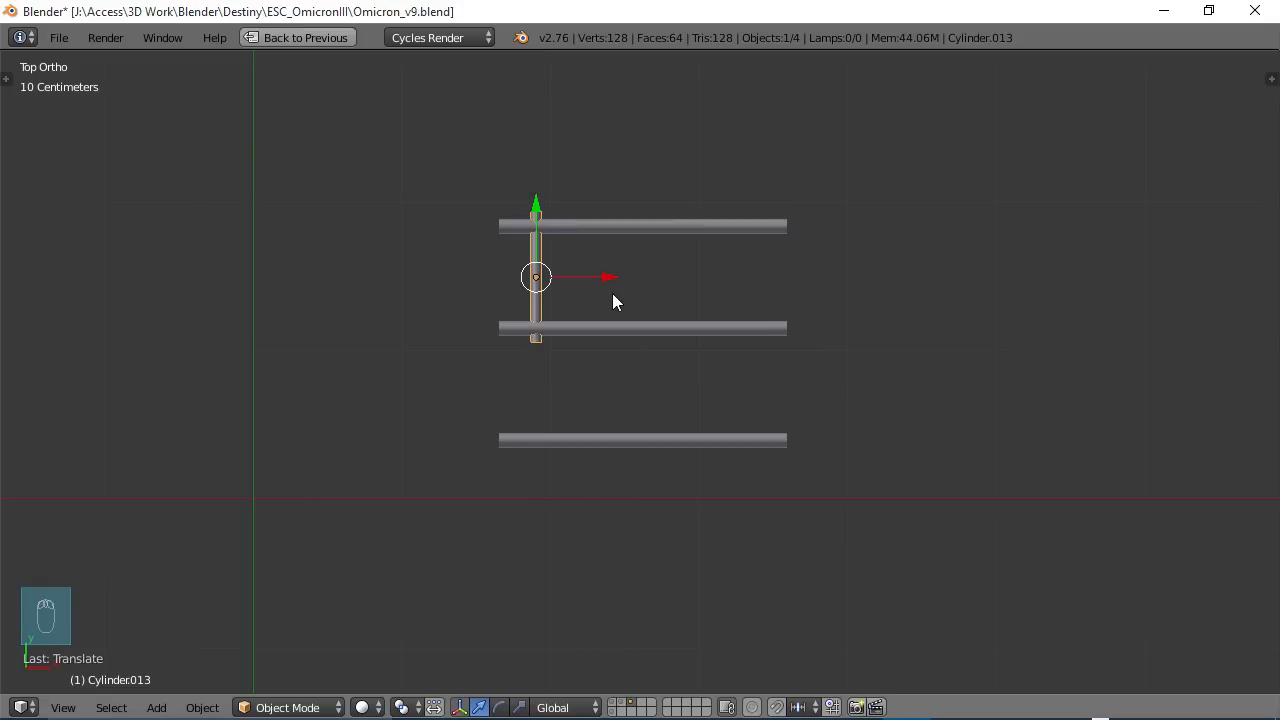
- Duplicate the crosspiece and move the copy a short distance along +X, still spanning the same two rods
key(shift+d)
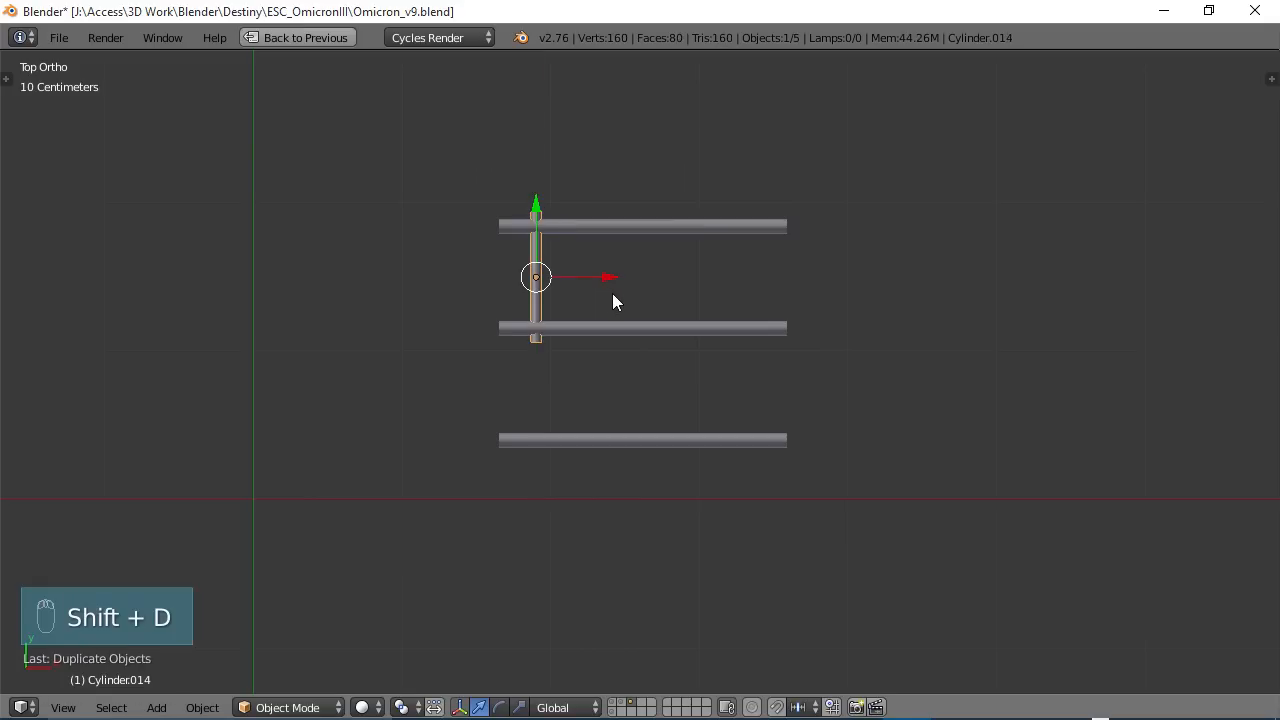
drag(610, 275, 679, 276)
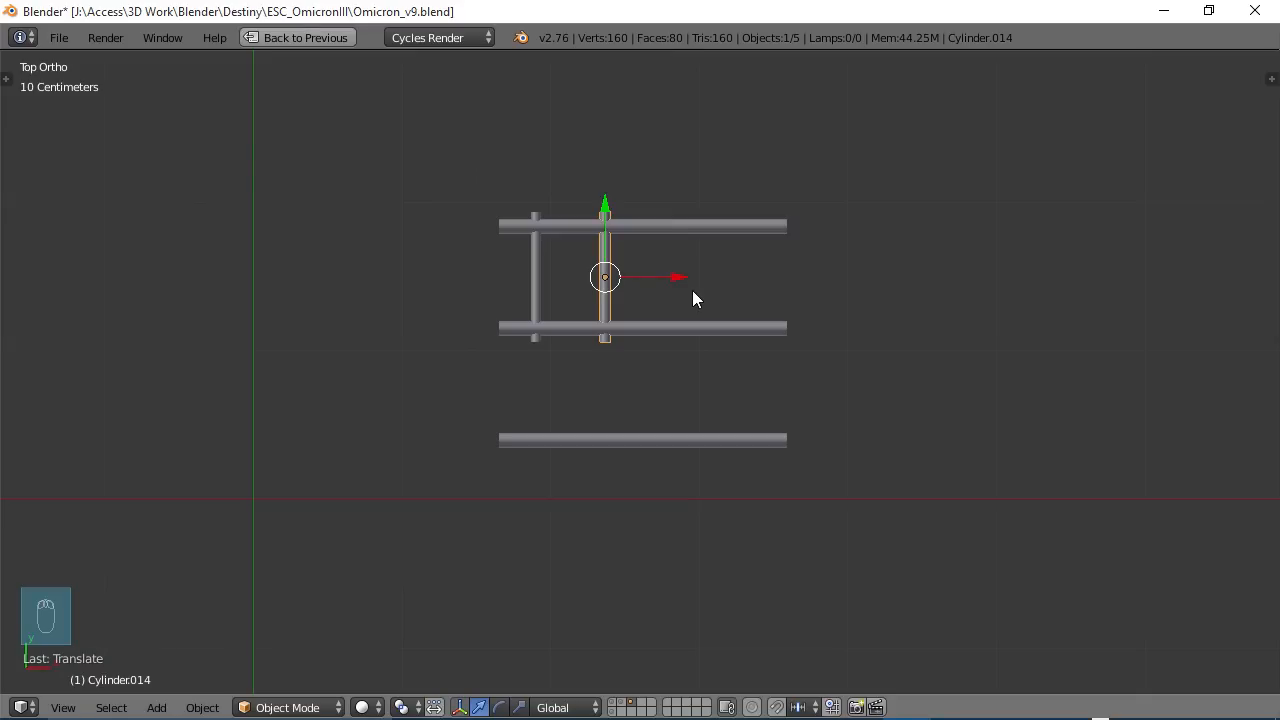
- Try to rotate the second crosspiece 45° about Z and shift it about 16.8 cm along -X as a diagonal brace, and undo both changes
text(rz454)
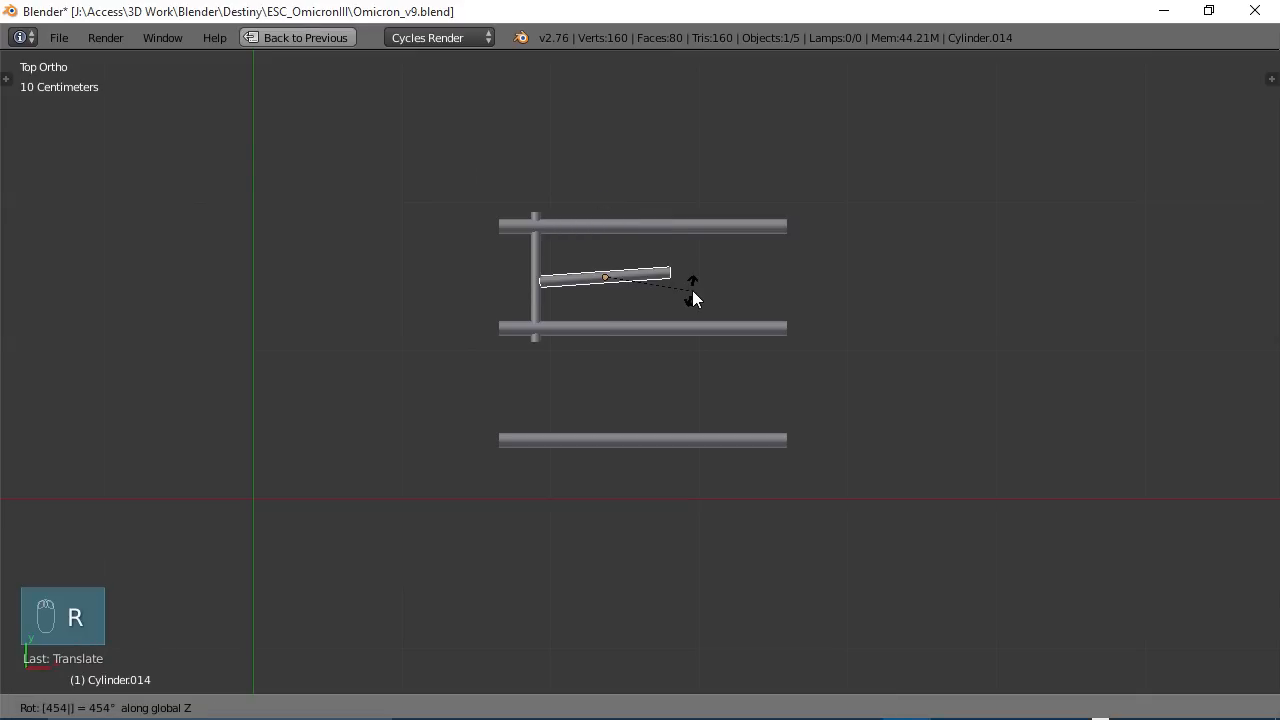
key(Escape)
text(r)
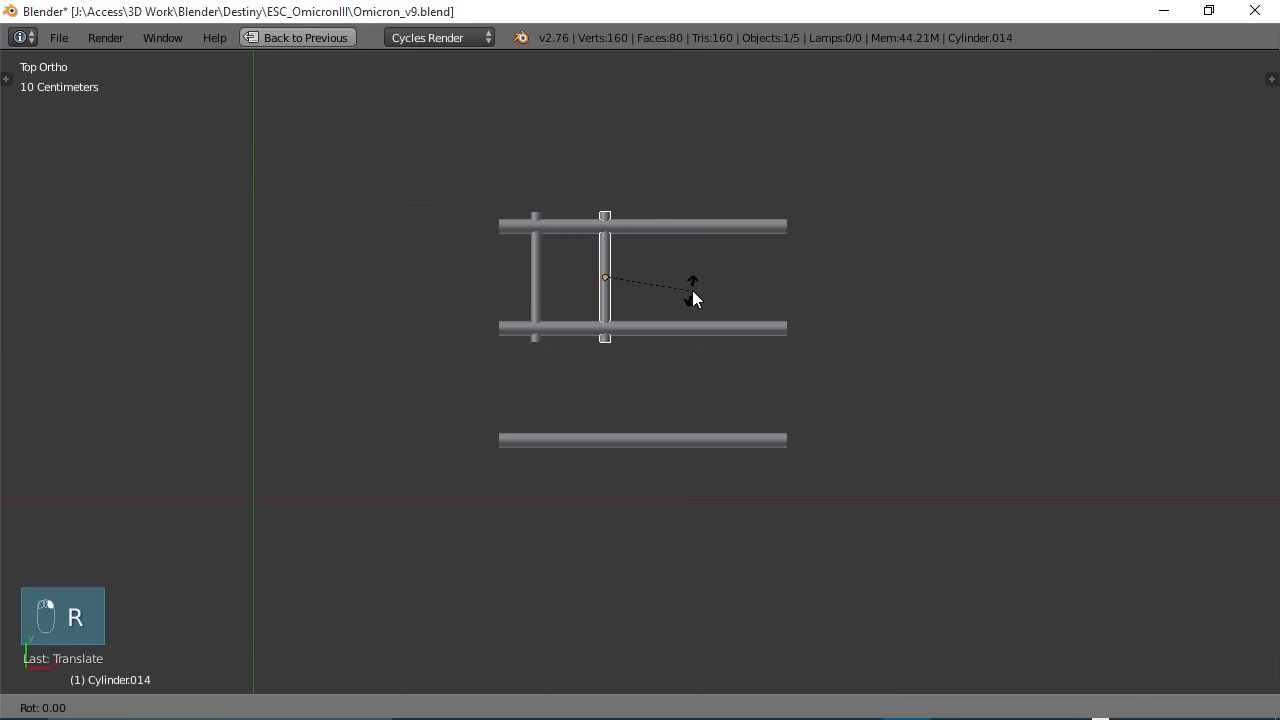
text(z45)
key(Return)
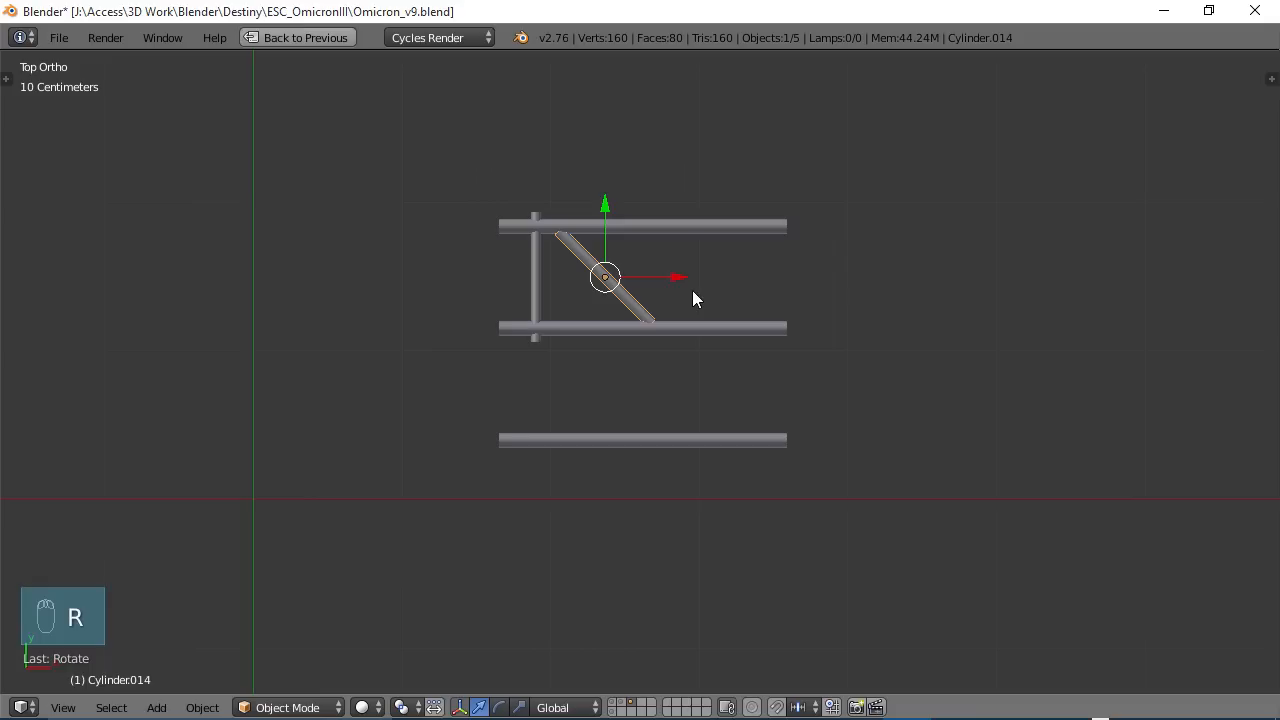
key(g)
key(x)
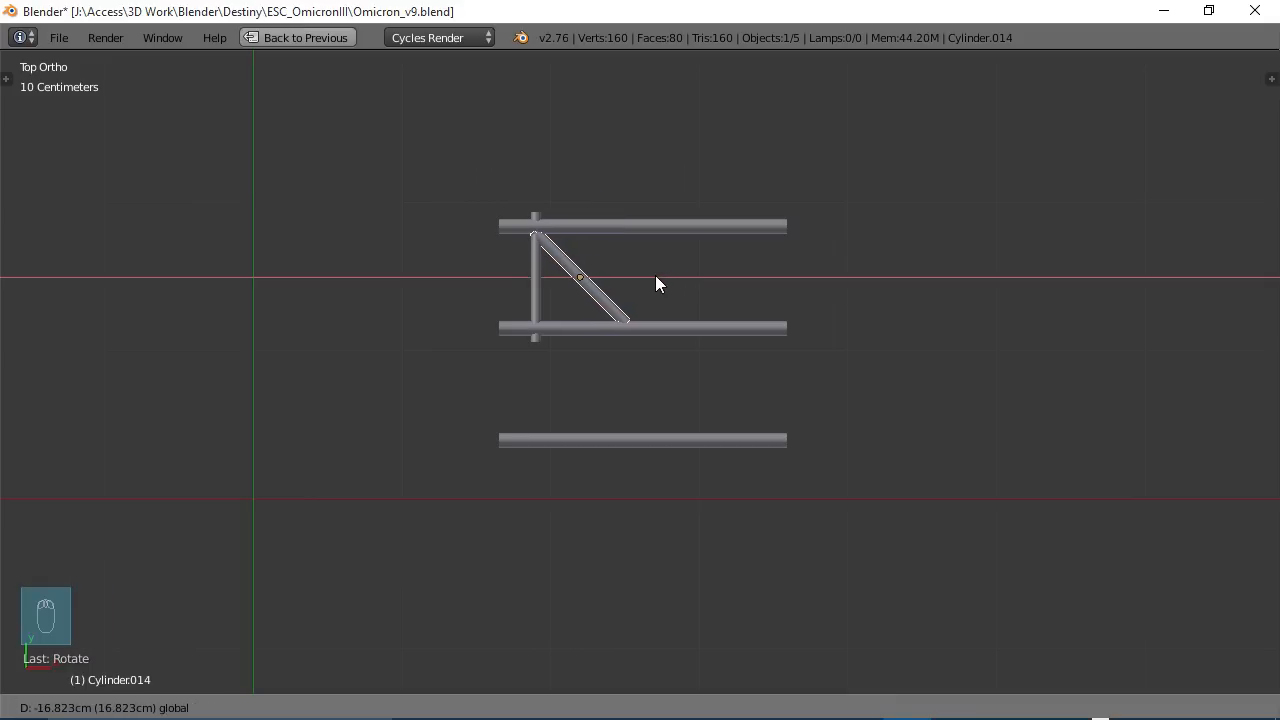
click(656, 277)
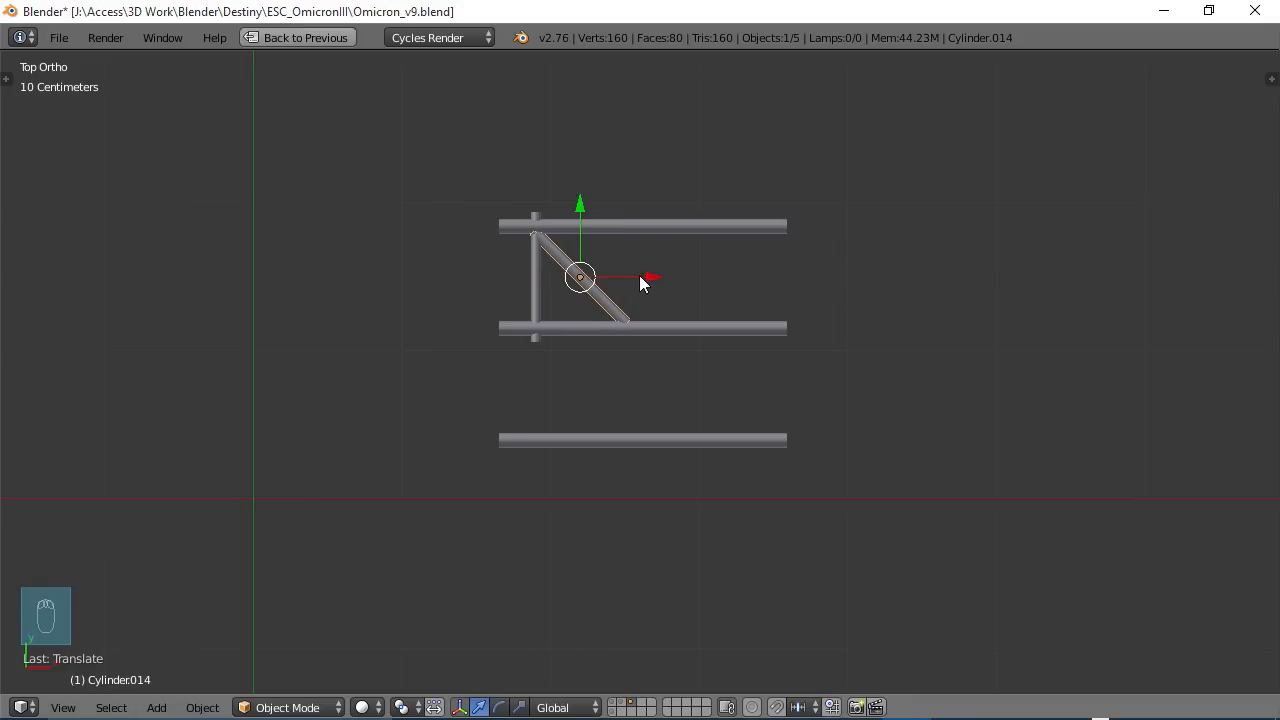
key(ctrl+z)
key(ctrl+z)
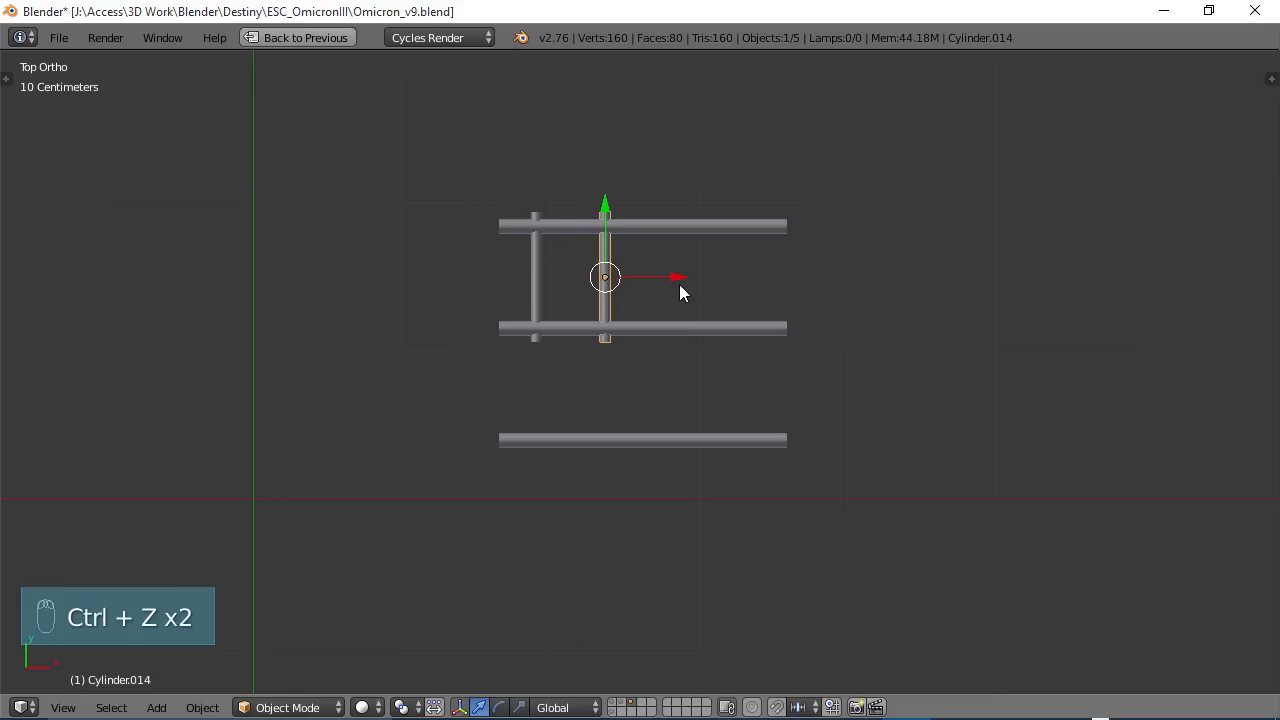
- Stretch the second crosspiece along Y by a factor of about 1.06
key(s)
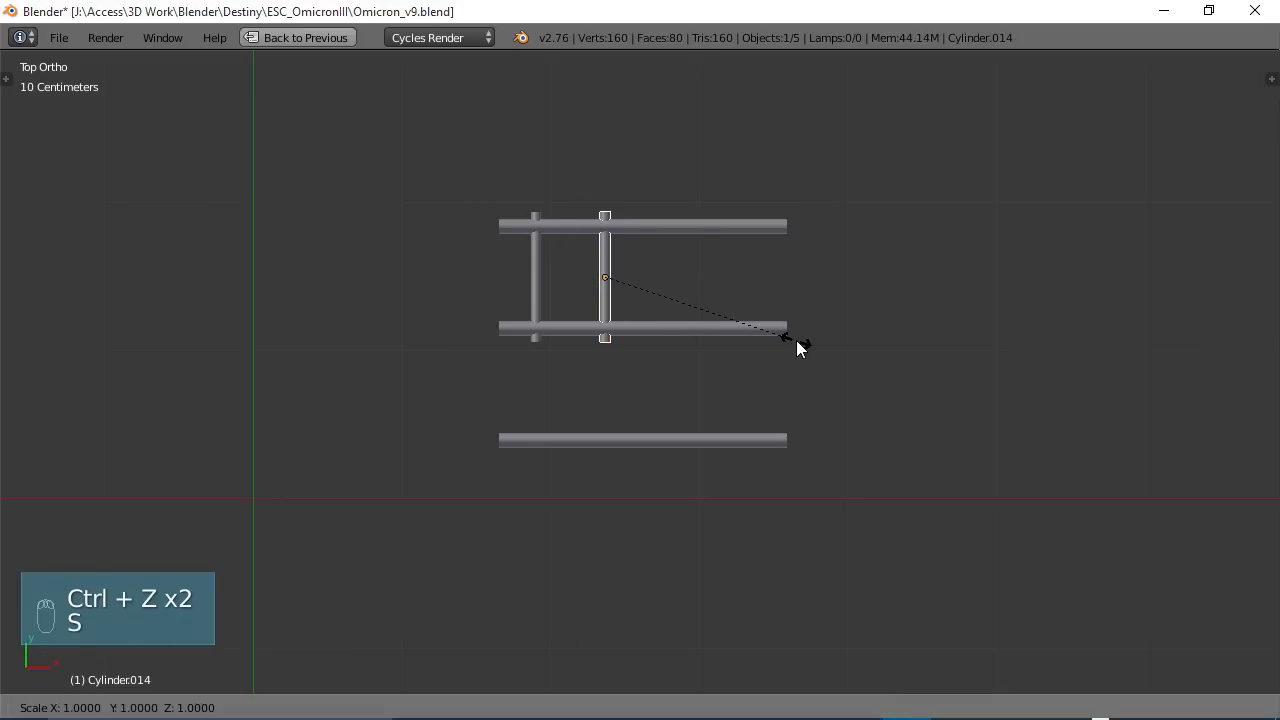
key(y)
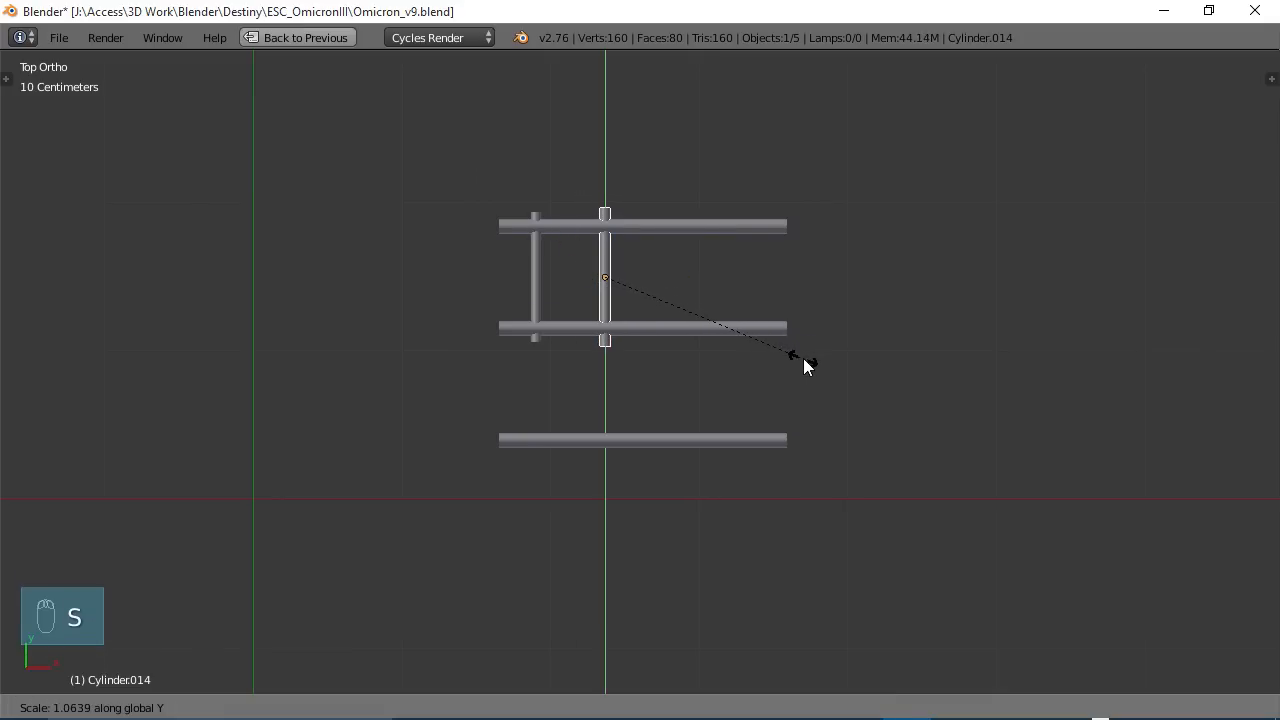
click(804, 359)
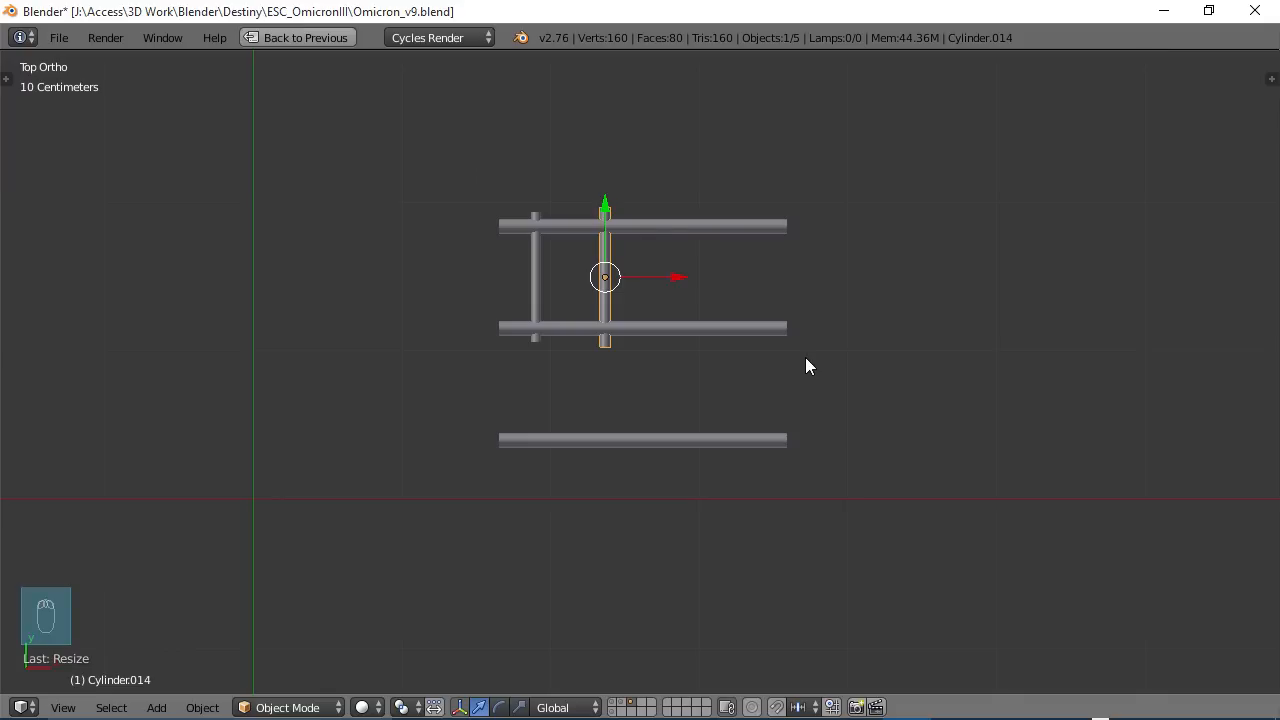
- Rotate the second crosspiece 45° about Z and shift it along -X so its upper end meets the first crosspiece as a diagonal brace
text(rz)
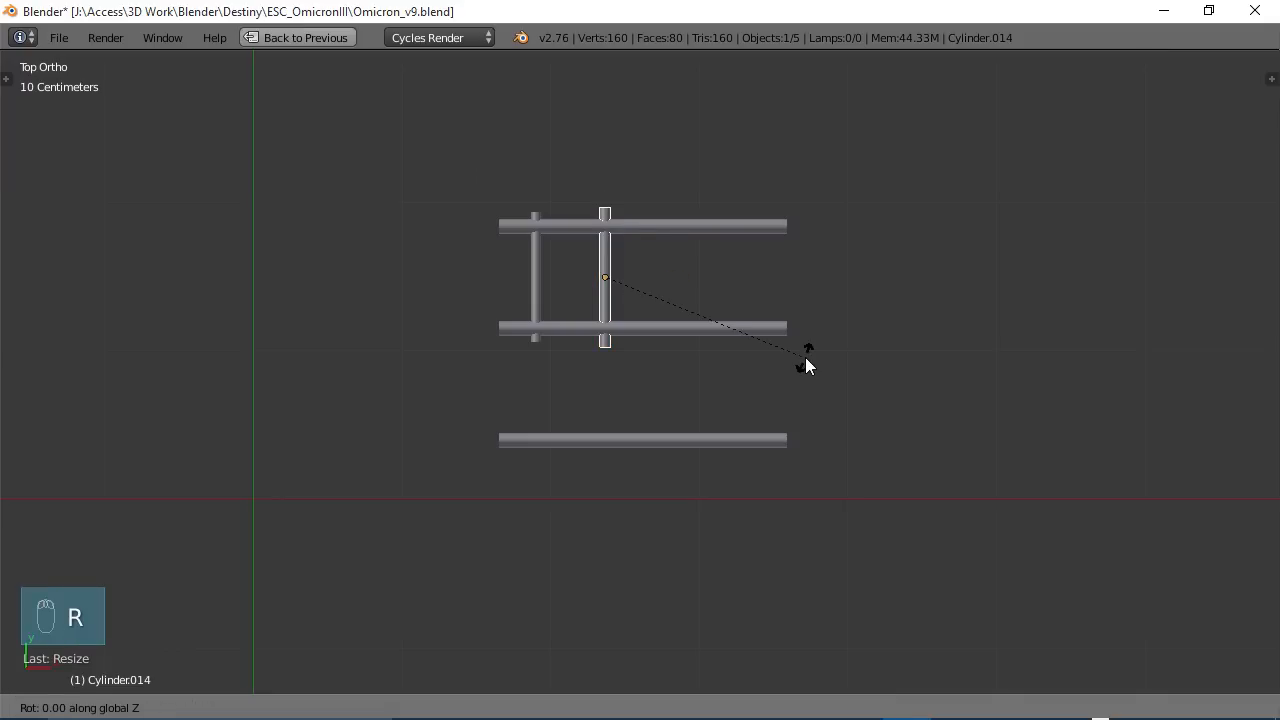
text(45)
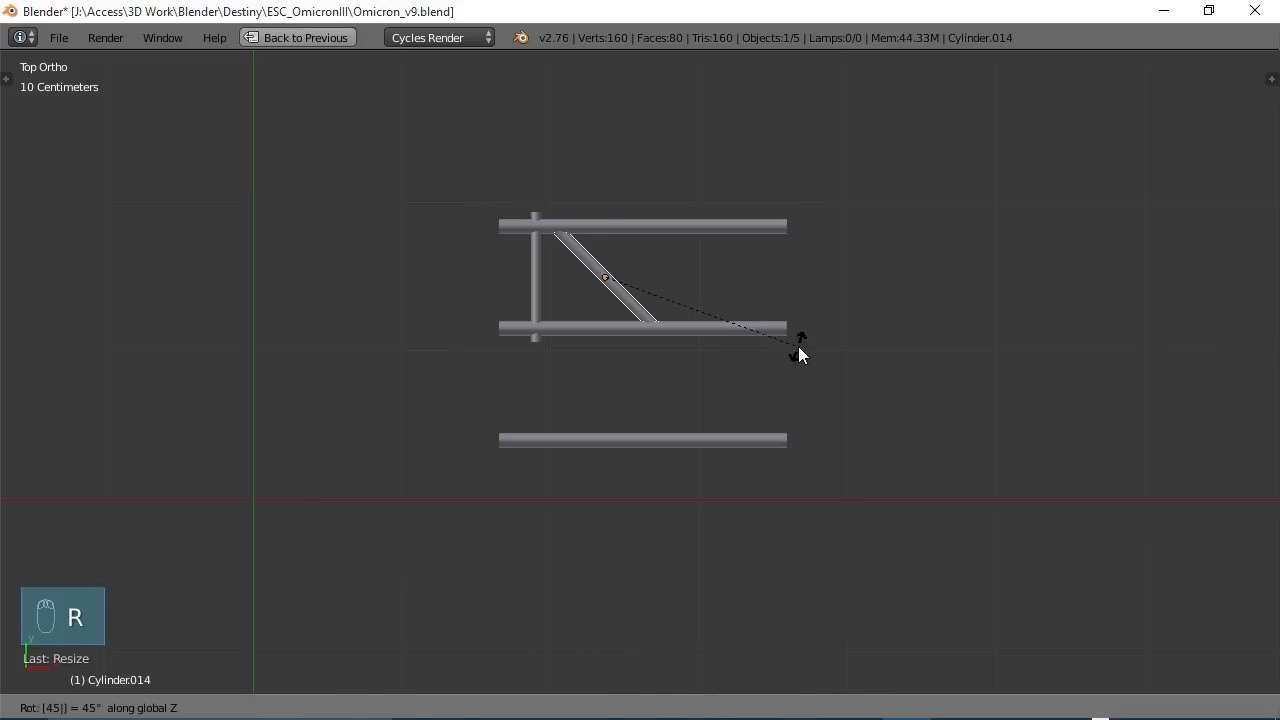
click(798, 346)
drag(695, 276, 651, 280)
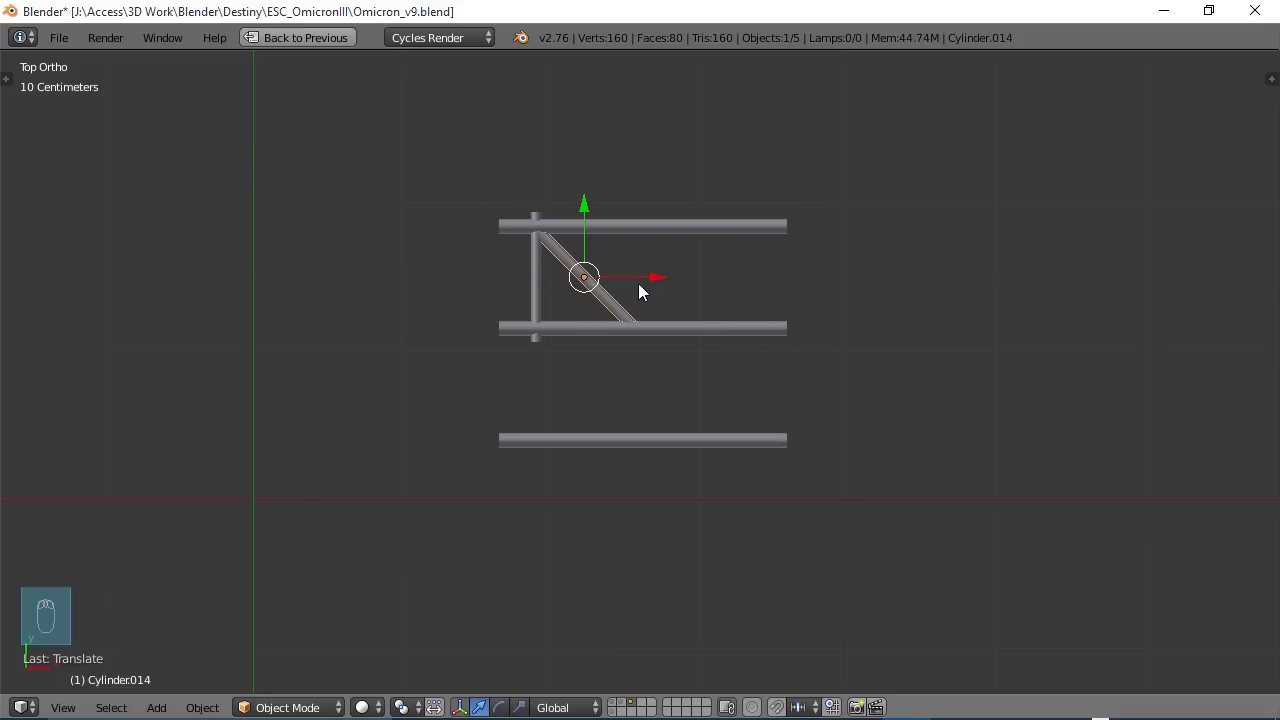
- Shorten the first crosspiece along Y by a factor of about 0.86 so it fits between the two rods
right_click(537, 290)
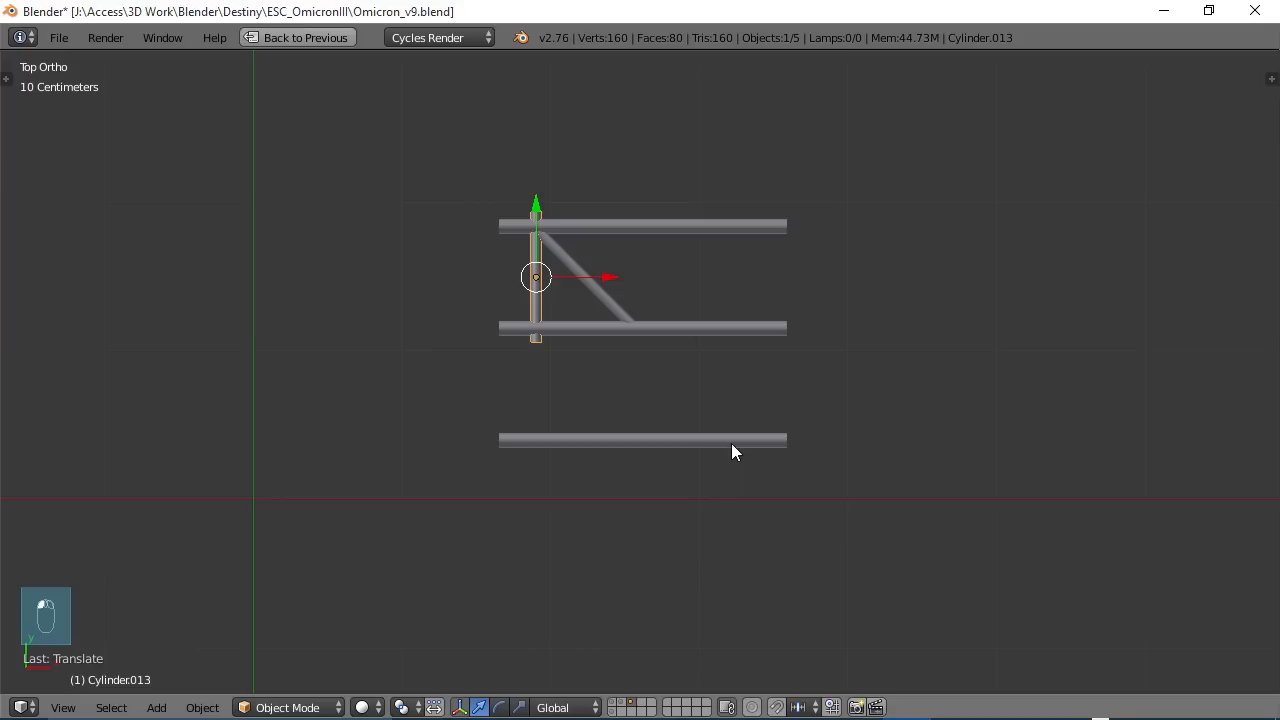
key(s)
key(y)
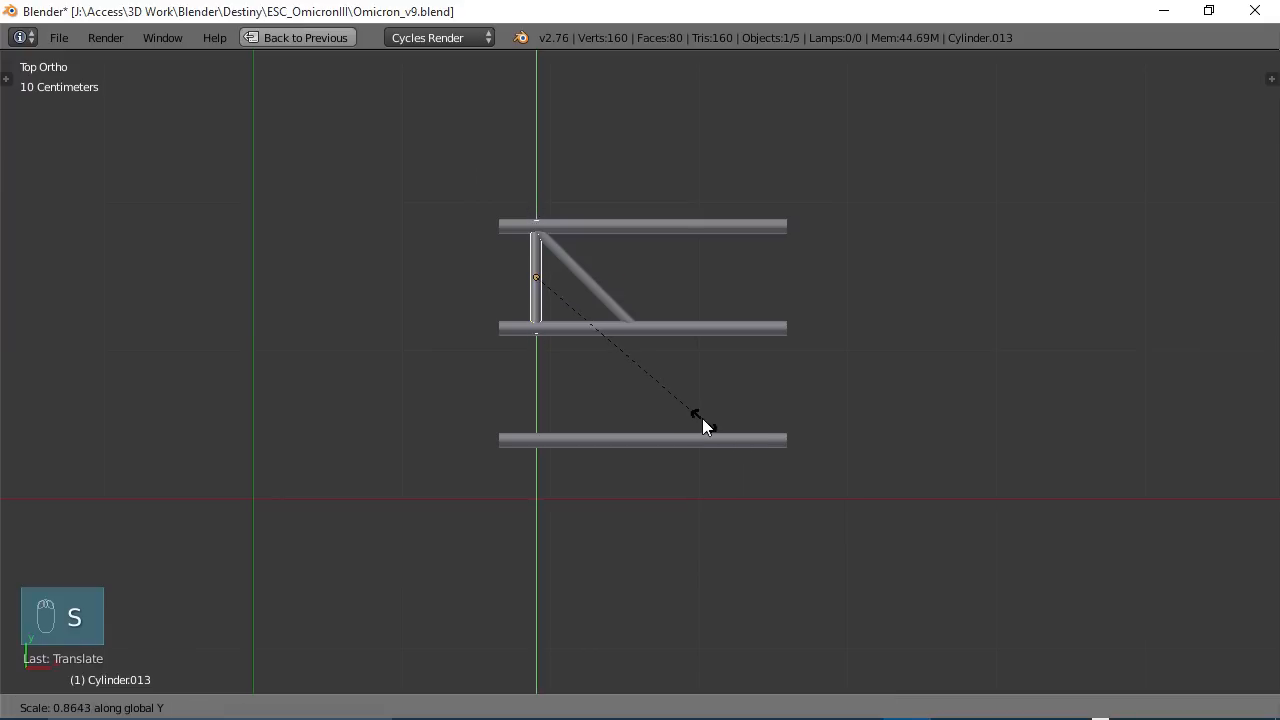
click(698, 414)
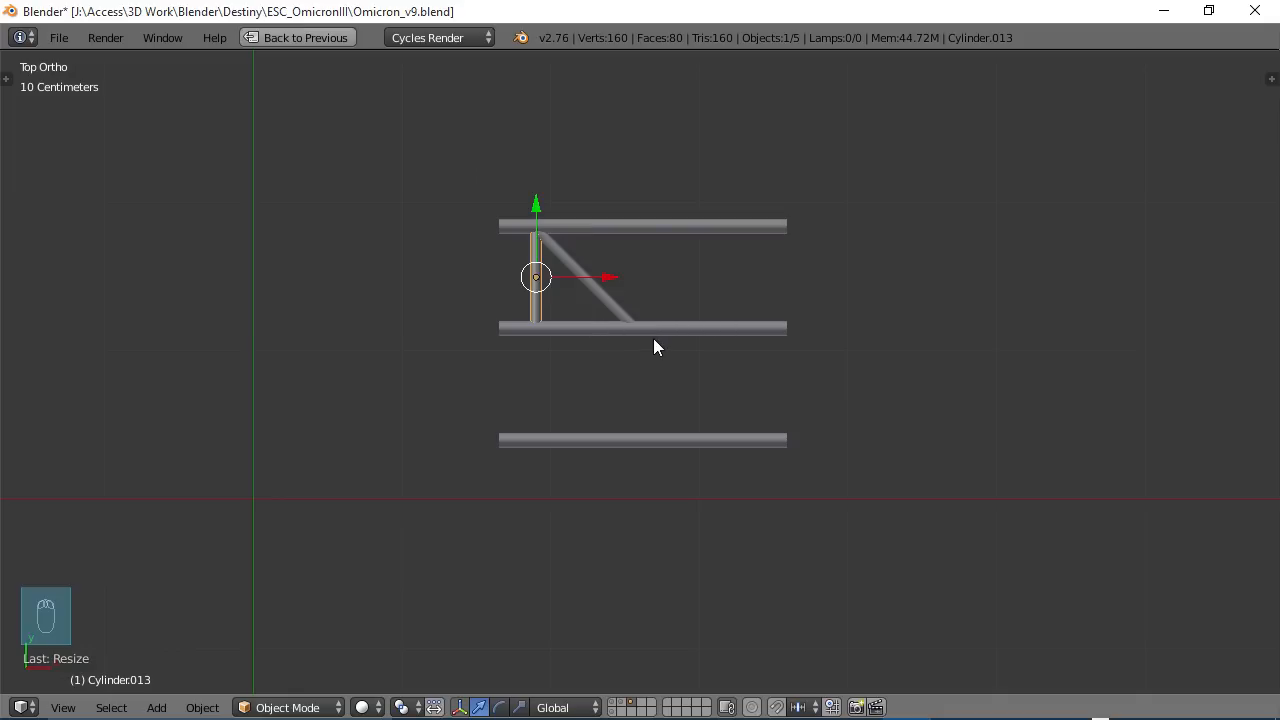
- Duplicate the shortened crosspiece and move the copy about 62.6 cm along +X to the far end of the diagonal brace
key(shift+d)
right_click(601, 290)
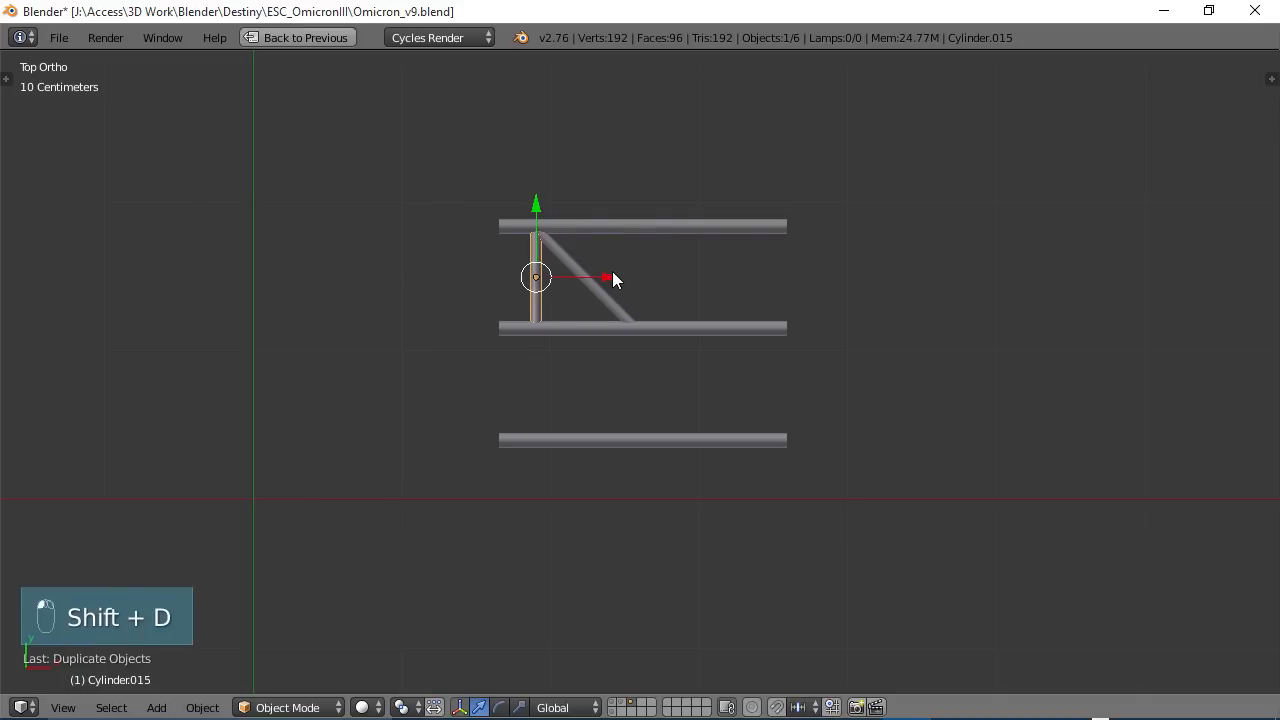
key(g)
key(x)
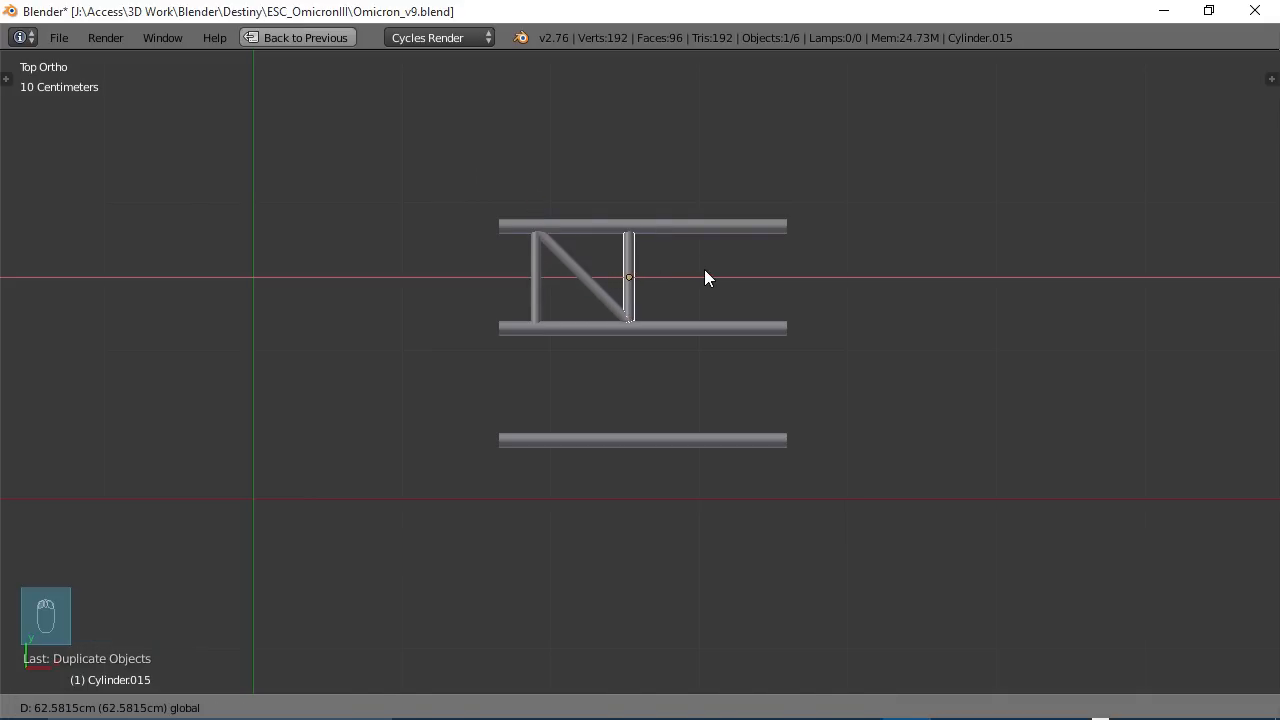
click(704, 269)
- Duplicate the diagonal brace and rotate the copy 90° about Z to form an X between the crosspieces
right_click(585, 276)
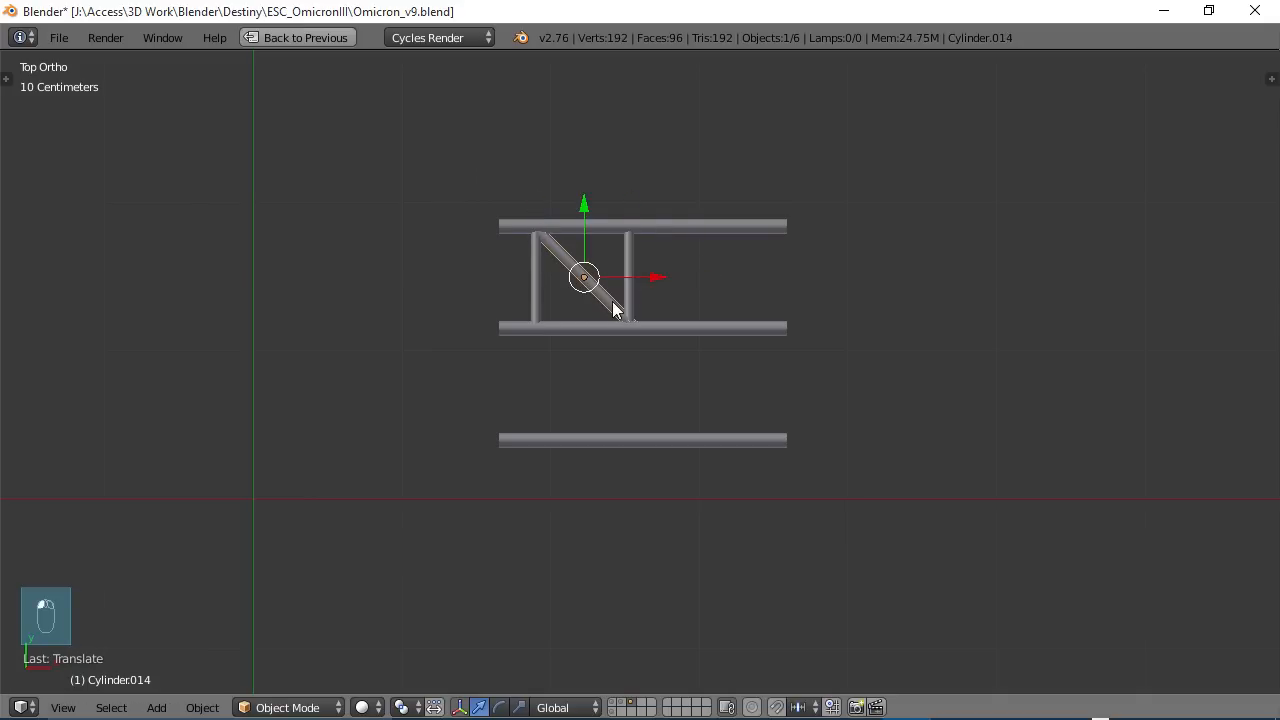
key(shift+d)
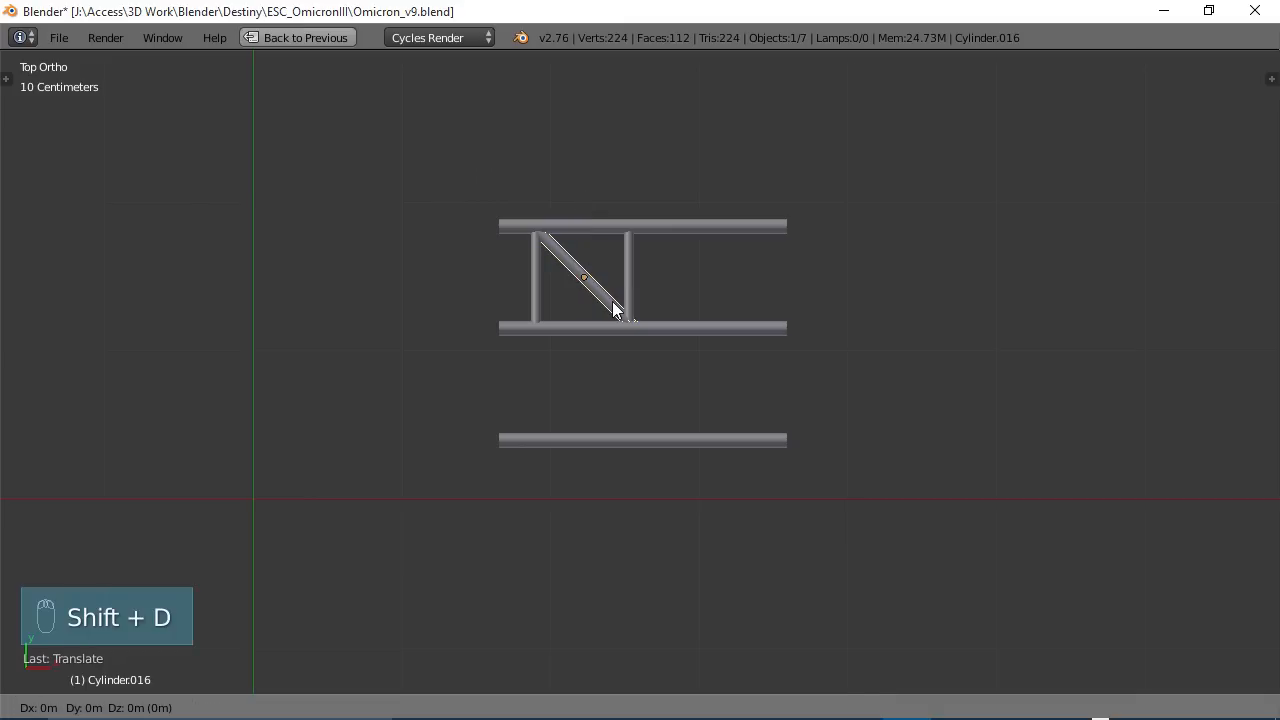
right_click(612, 301)
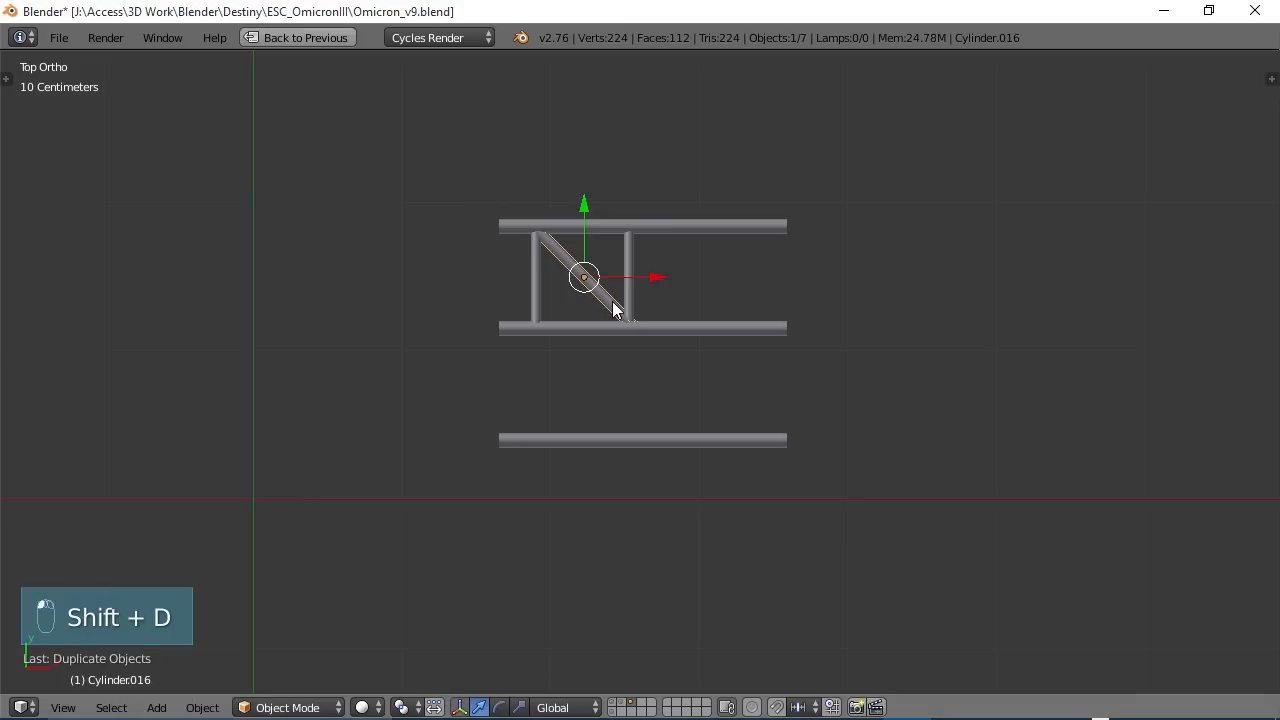
key(r)
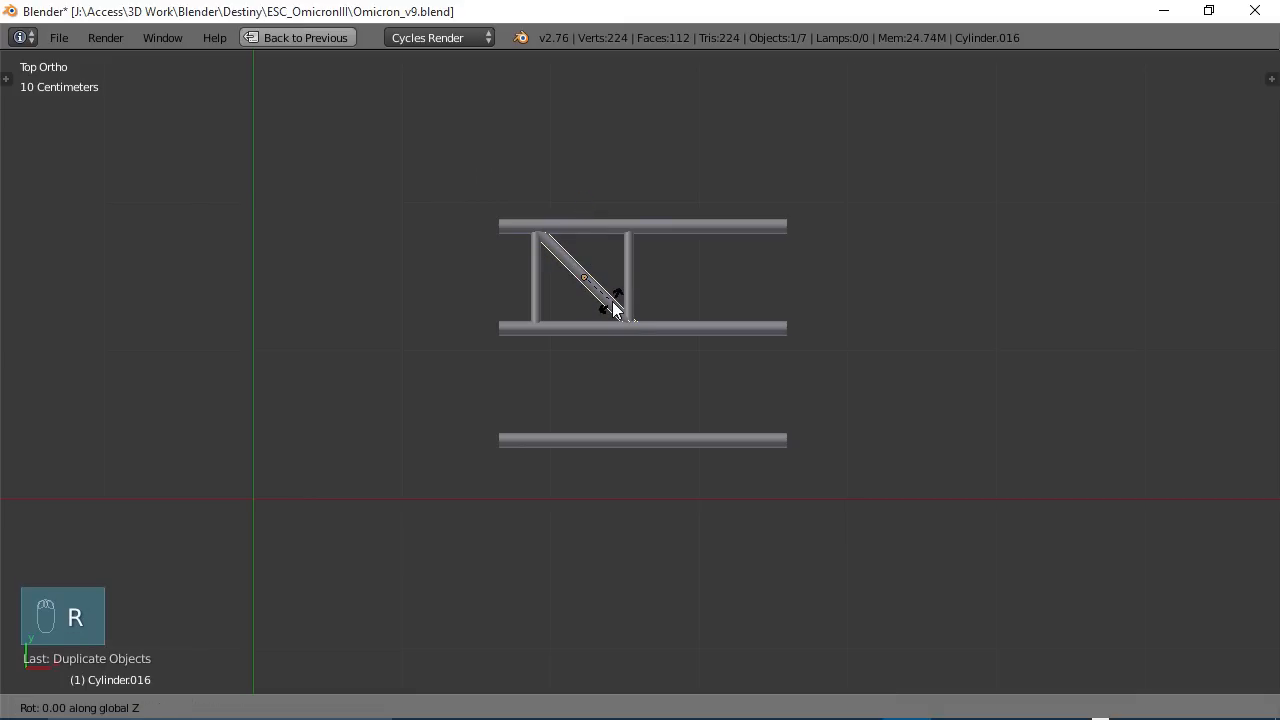
text(90)
key(Return)
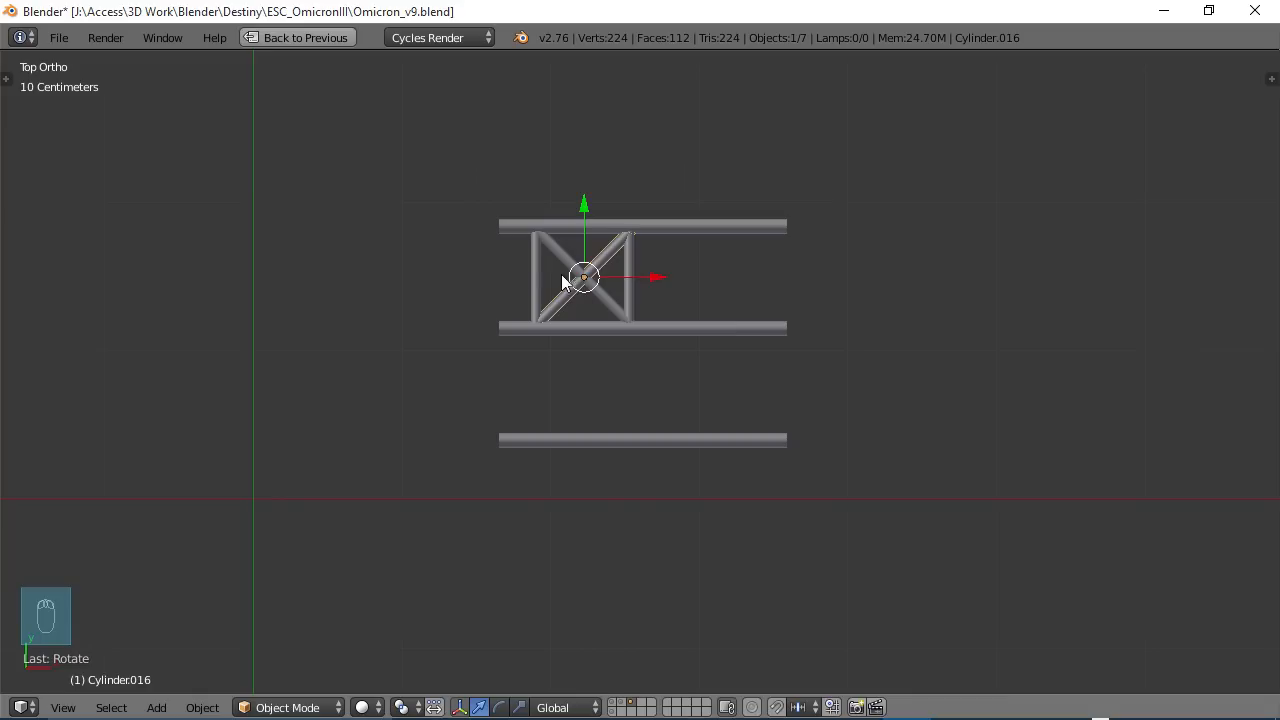
- Duplicate both diagonal braces and the +X crosspiece, and move the copies along +X to form a second X-braced bay
right_click(537, 271)
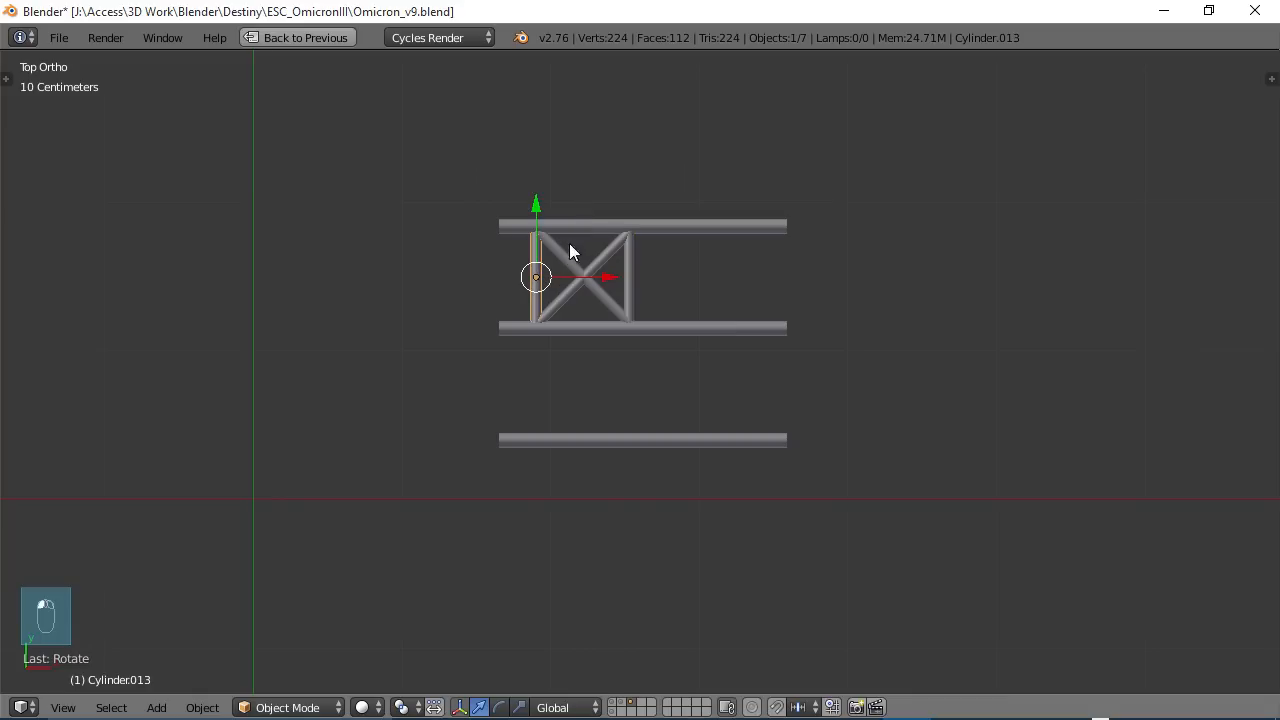
shift+right_click(561, 256)
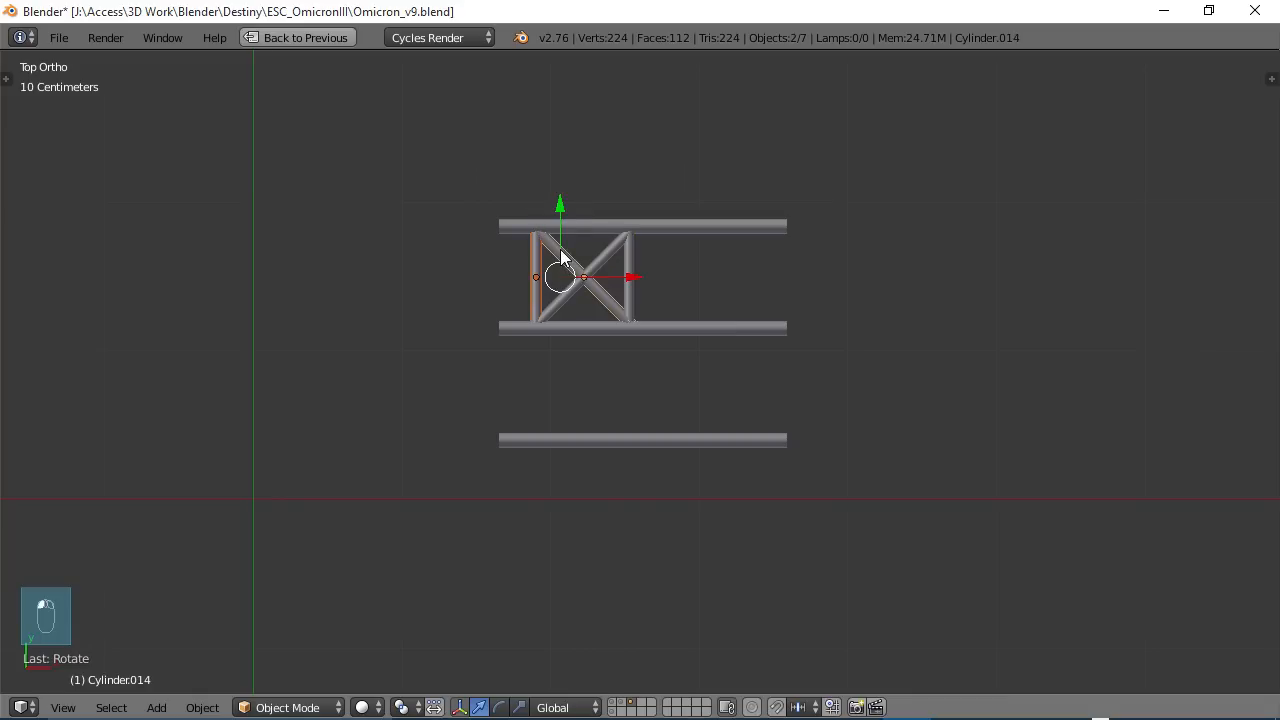
shift+right_click(629, 257)
shift+right_click(629, 257)
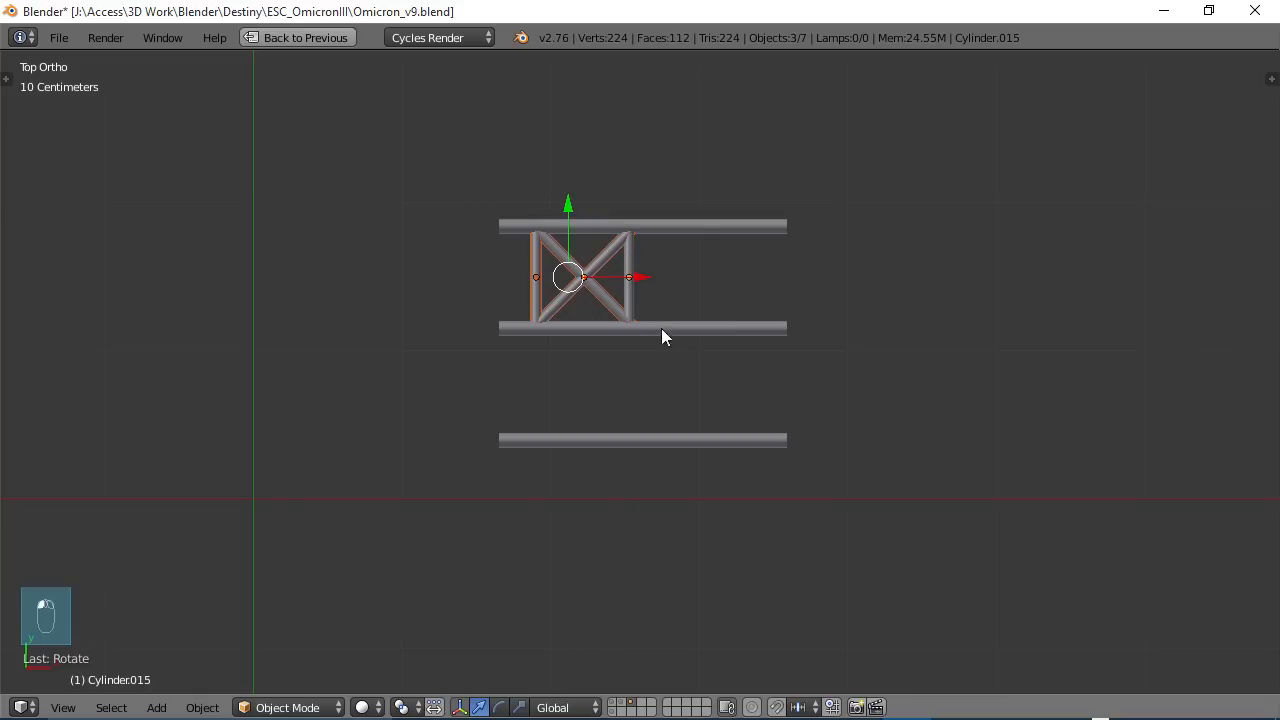
shift+right_click(631, 266)
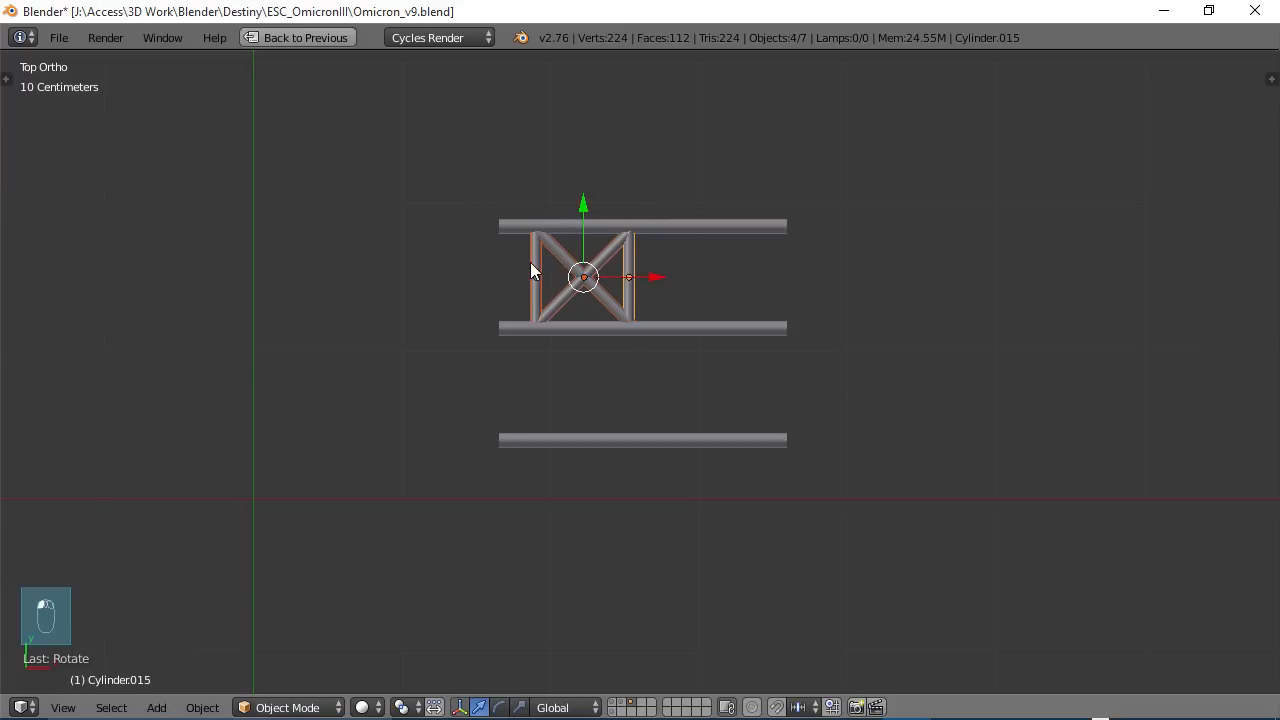
shift+right_click(535, 262)
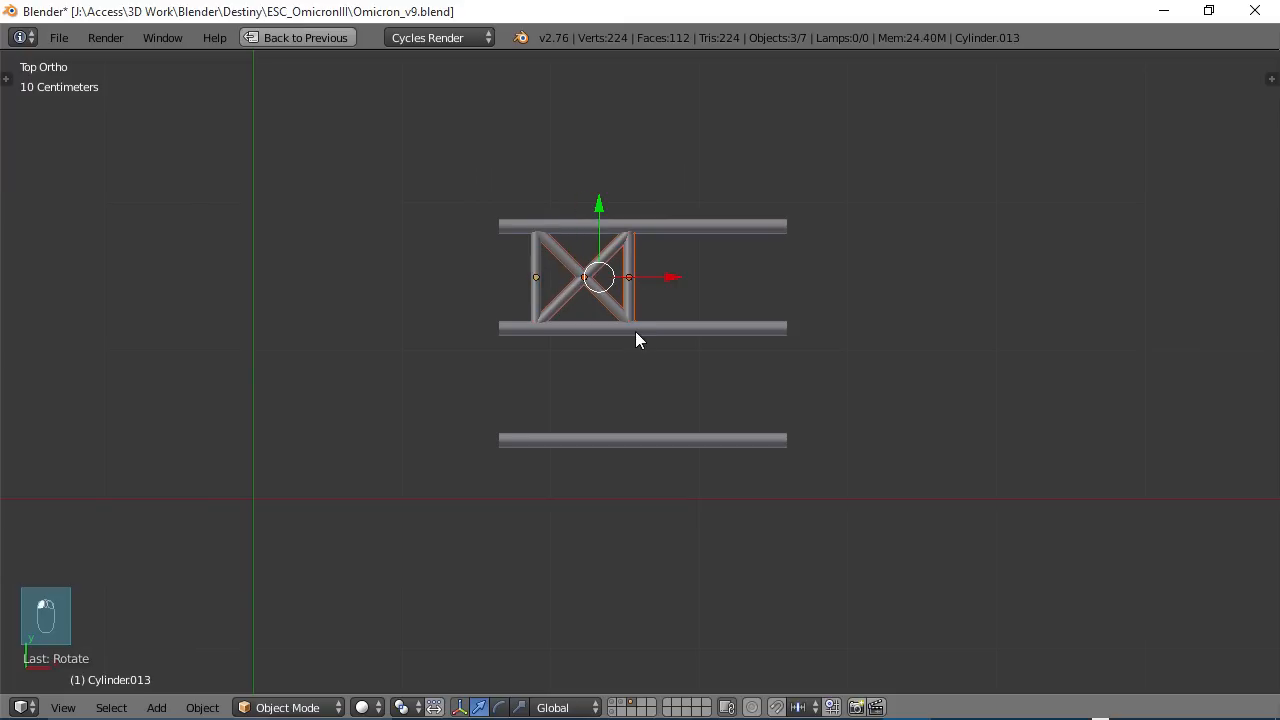
key(shift+d)
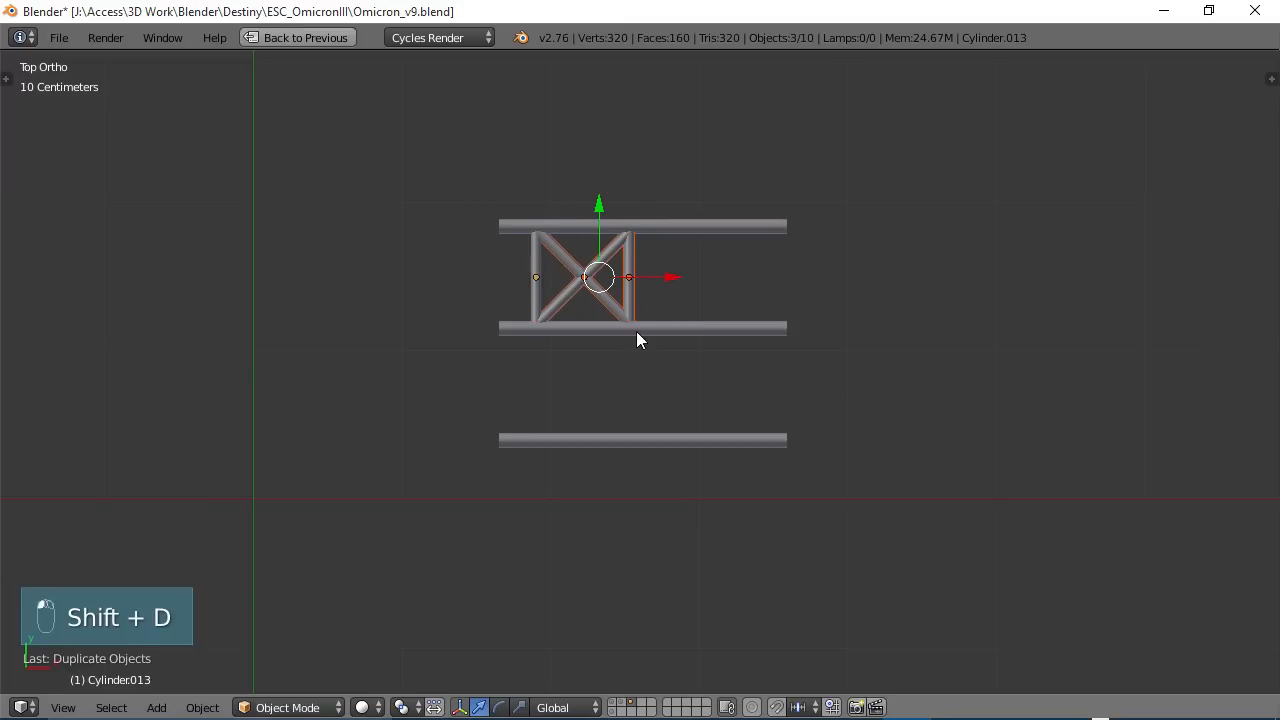
click(760, 277)
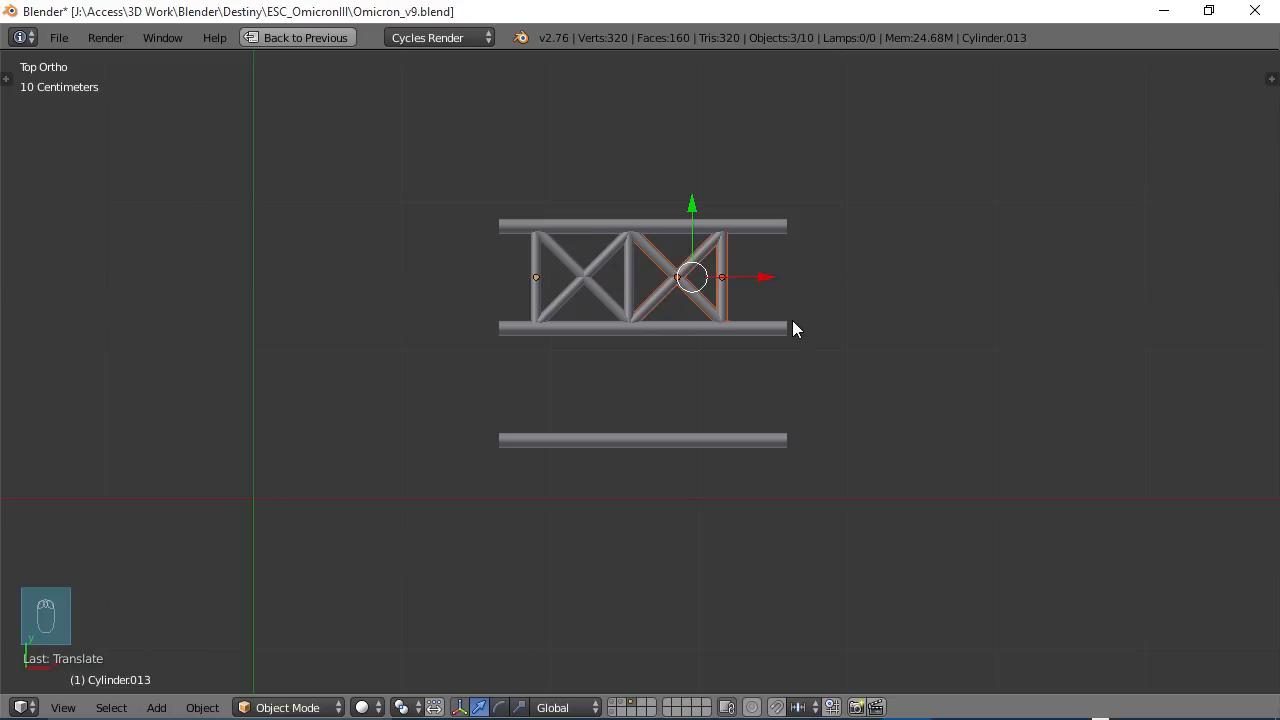
- Duplicate the second bay's braces and crosspiece, and move the copies about 63.9 cm along +X as a third bay
key(shift+d)
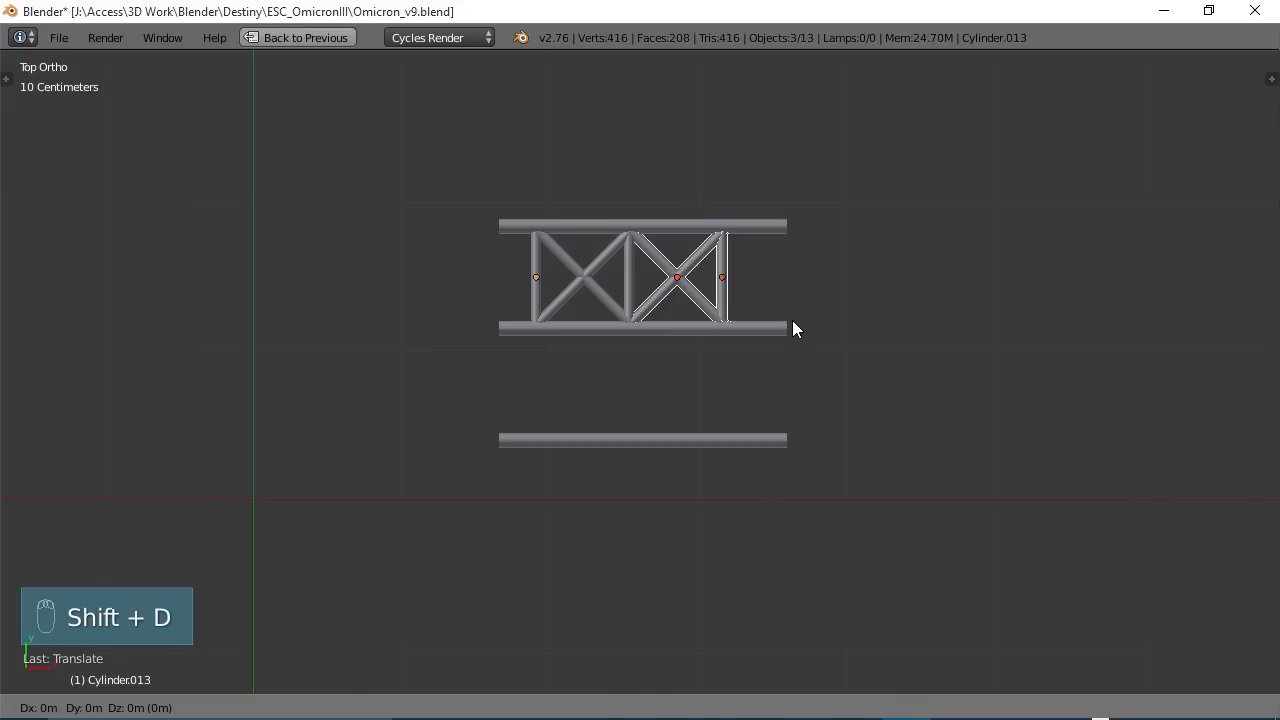
right_click(792, 321)
drag(776, 278, 864, 281)
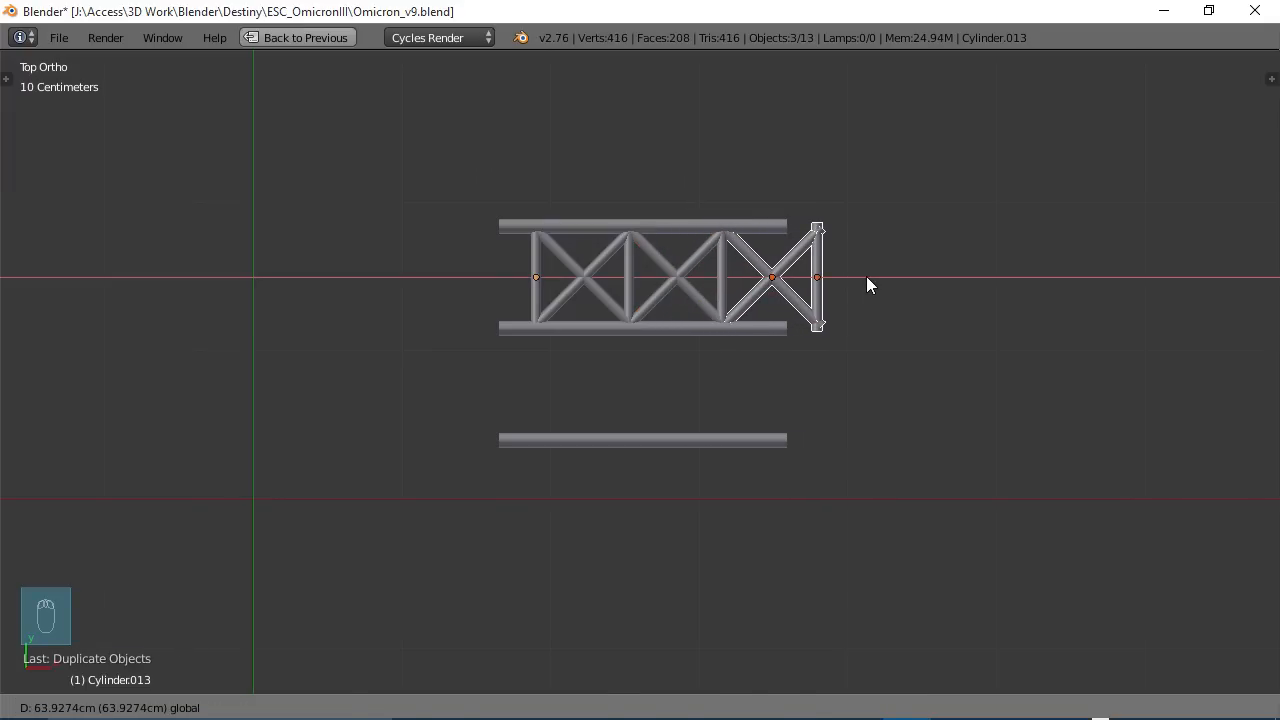
click(866, 277)
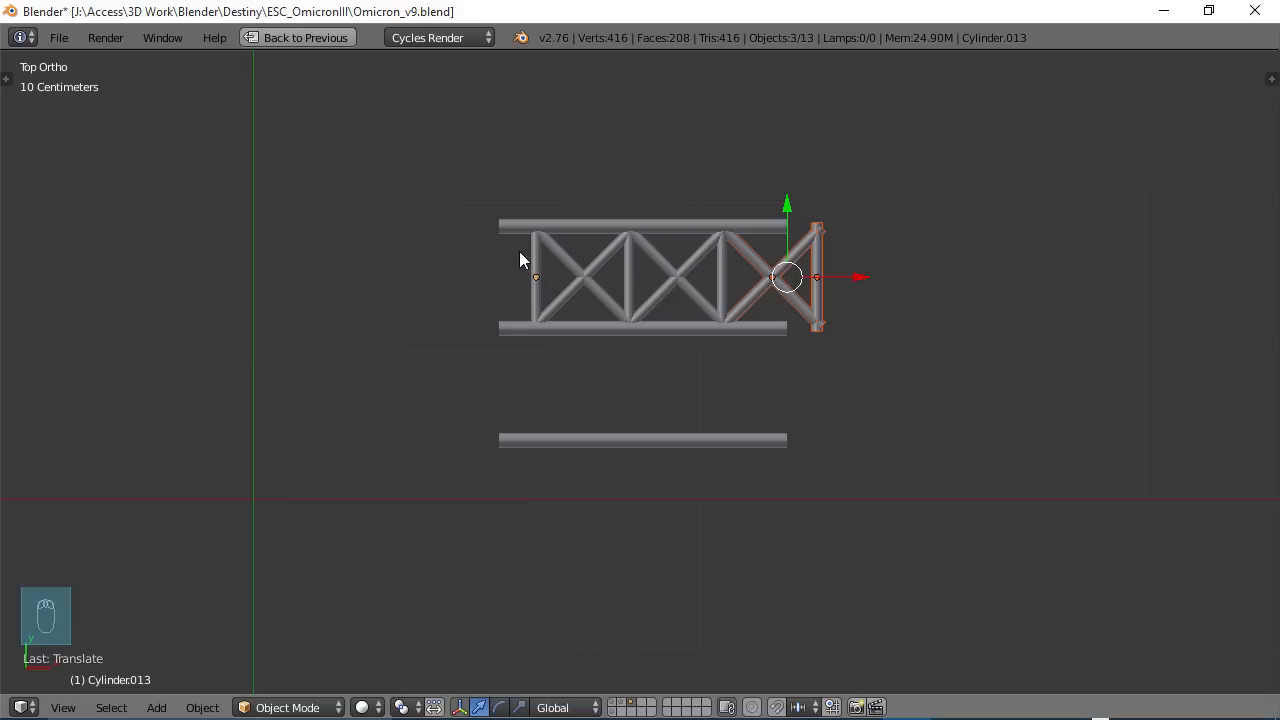
- Select all the crosspieces and braces and shift them about 22.9 cm along -X to line up with the rods' ends
key(b)
drag(512, 249, 918, 272)
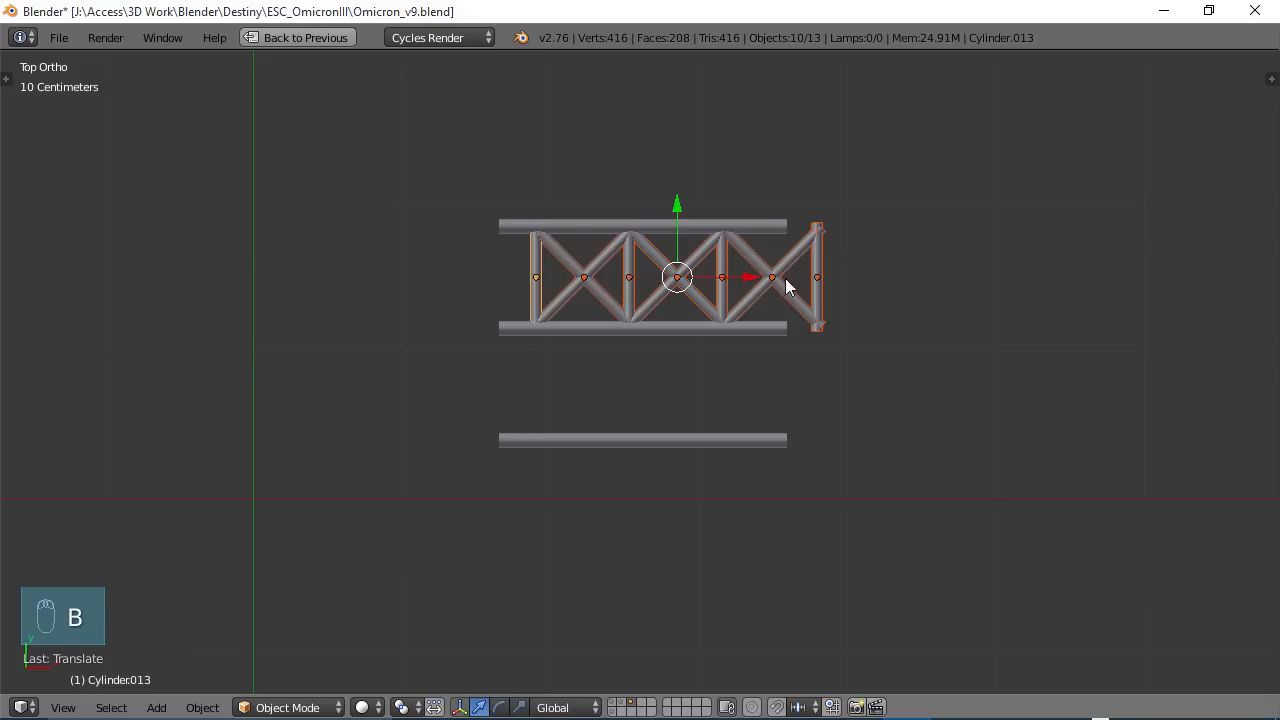
key(g)
key(x)
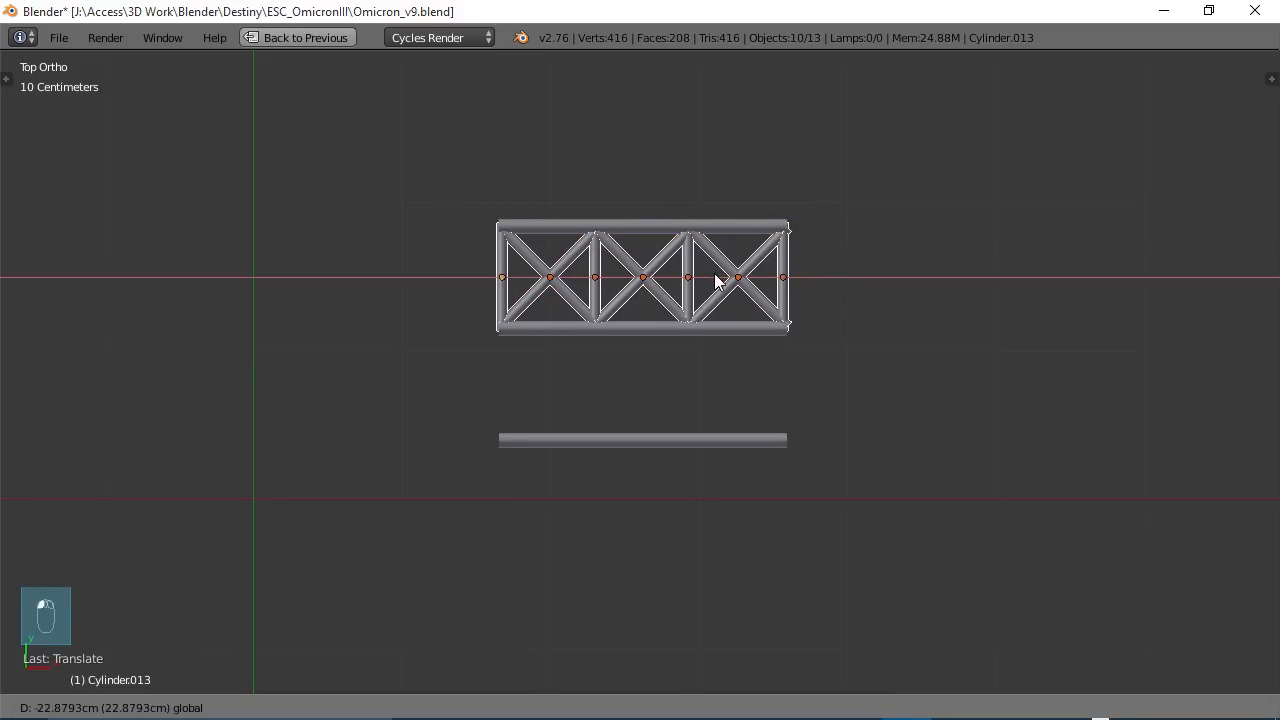
click(716, 281)
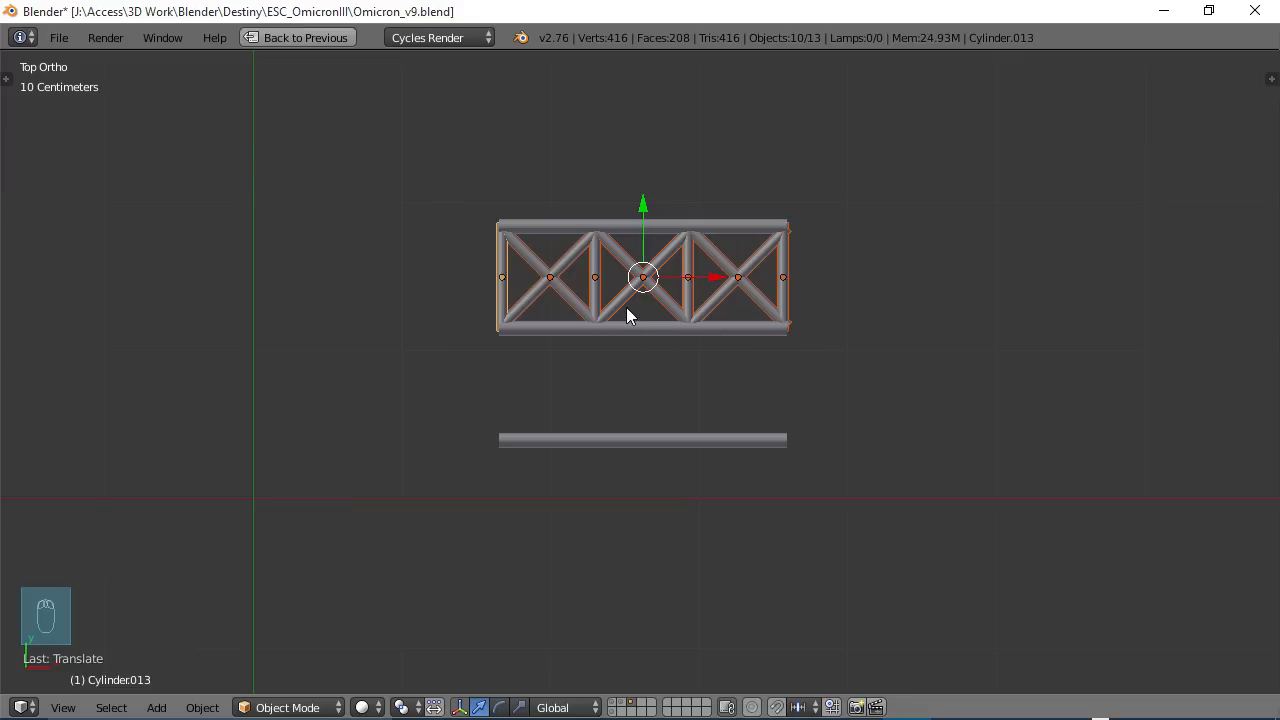
- Duplicate the whole bracing lattice and move the copy along -Y between the middle and -Y rods
key(shift+d)
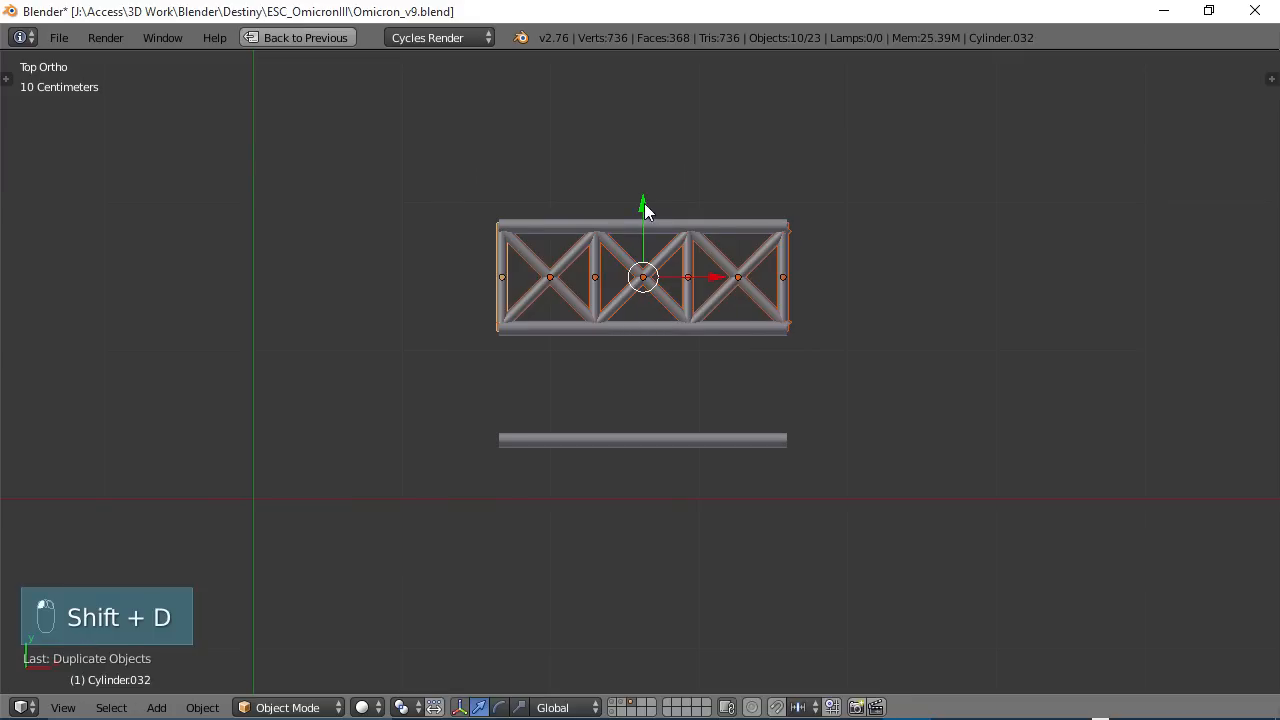
click(655, 313)
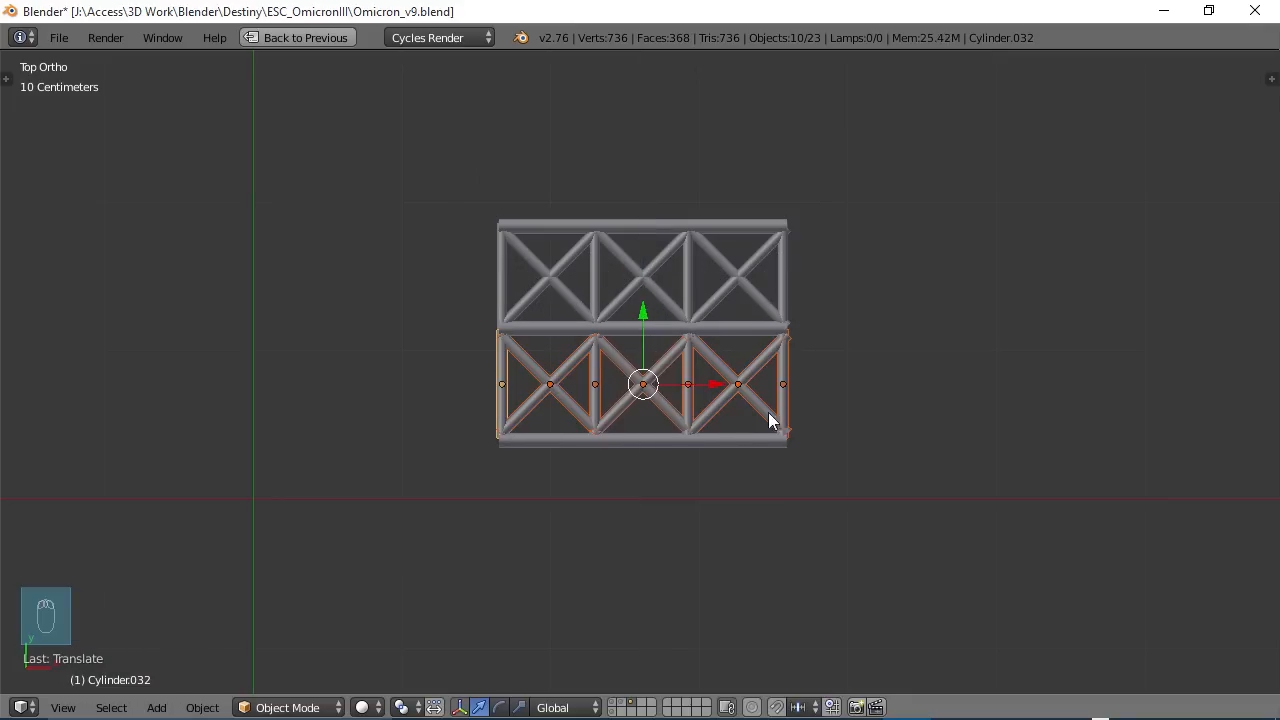
- Delete the copied lattice together with the -Y rod, and return to the top view
middle_drag(772, 446, 707, 427)
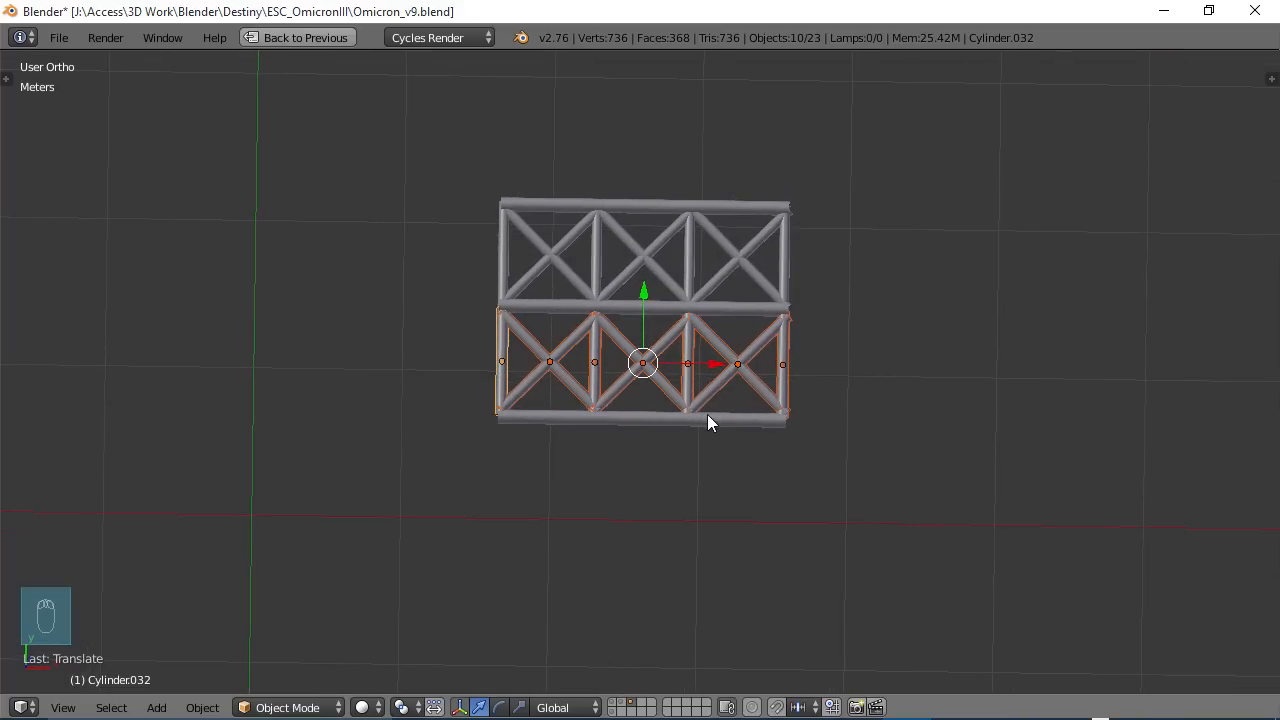
key(b)
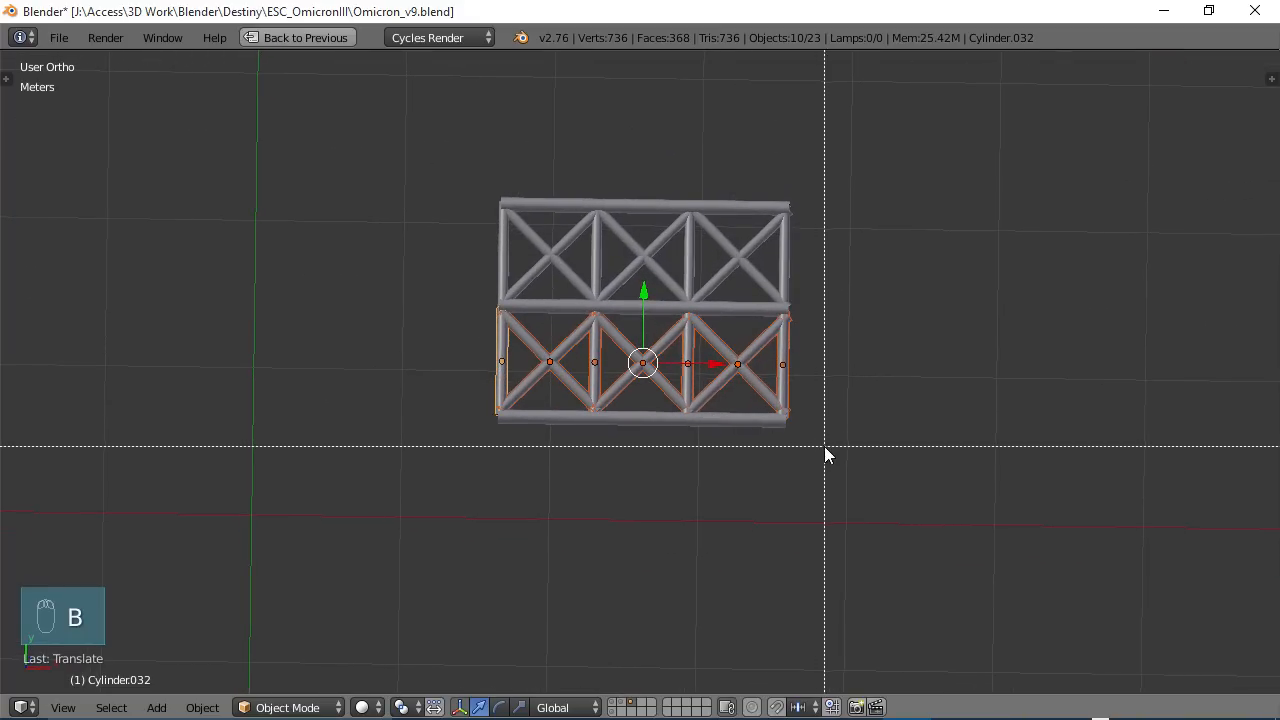
drag(826, 449, 480, 397)
key(x)
click(458, 419)
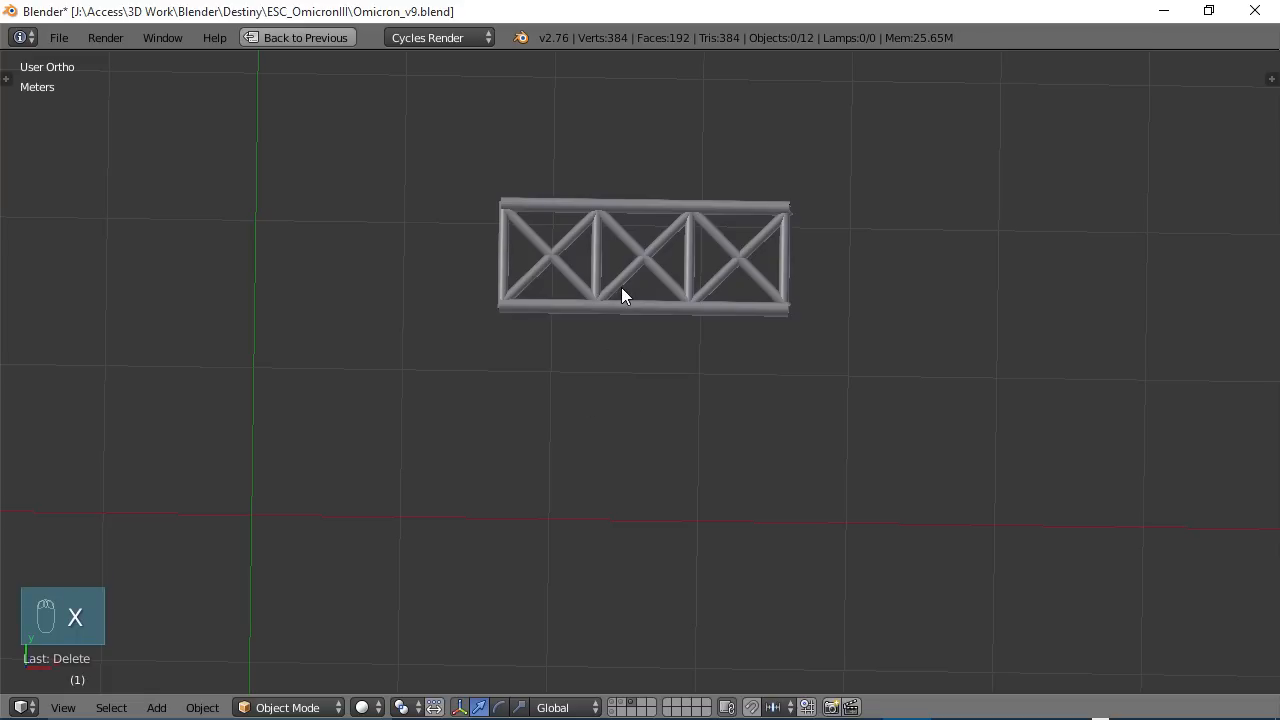
key(KP_7)
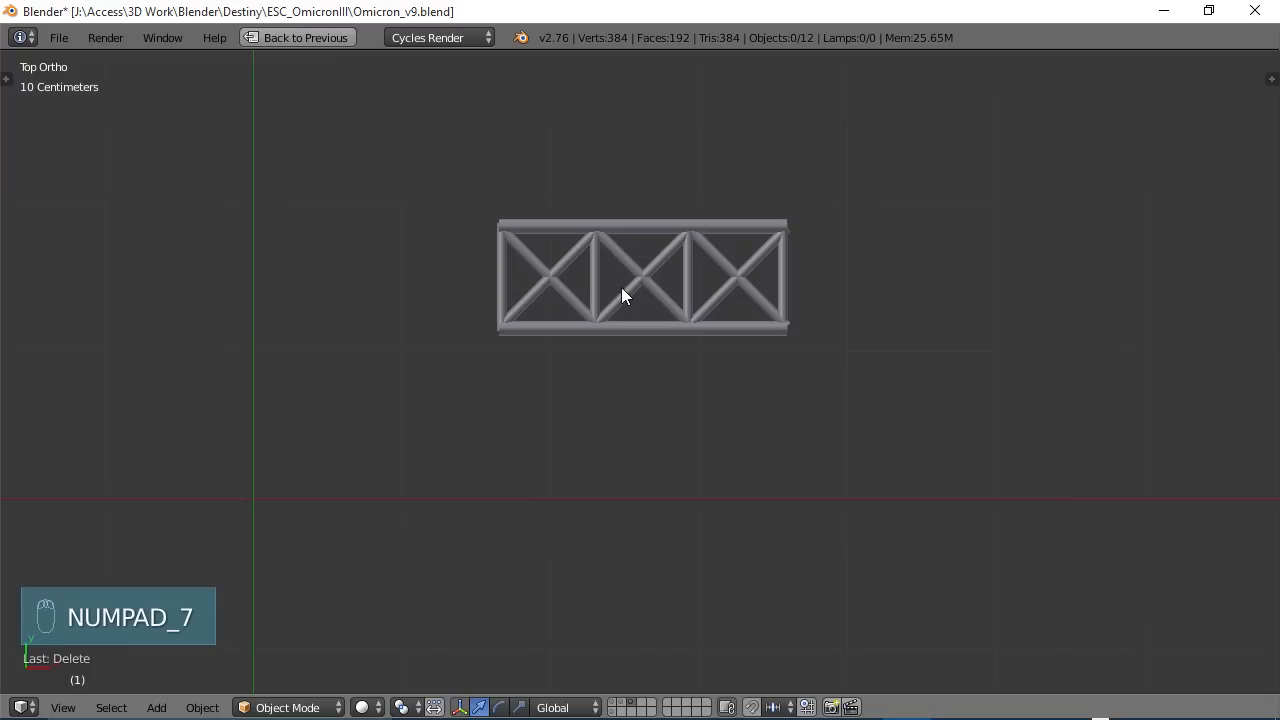
- Select the whole three-bay truss and scale it to about 0.85 along the Y axis
right_click(517, 228)
key(b)
drag(454, 197, 855, 390)
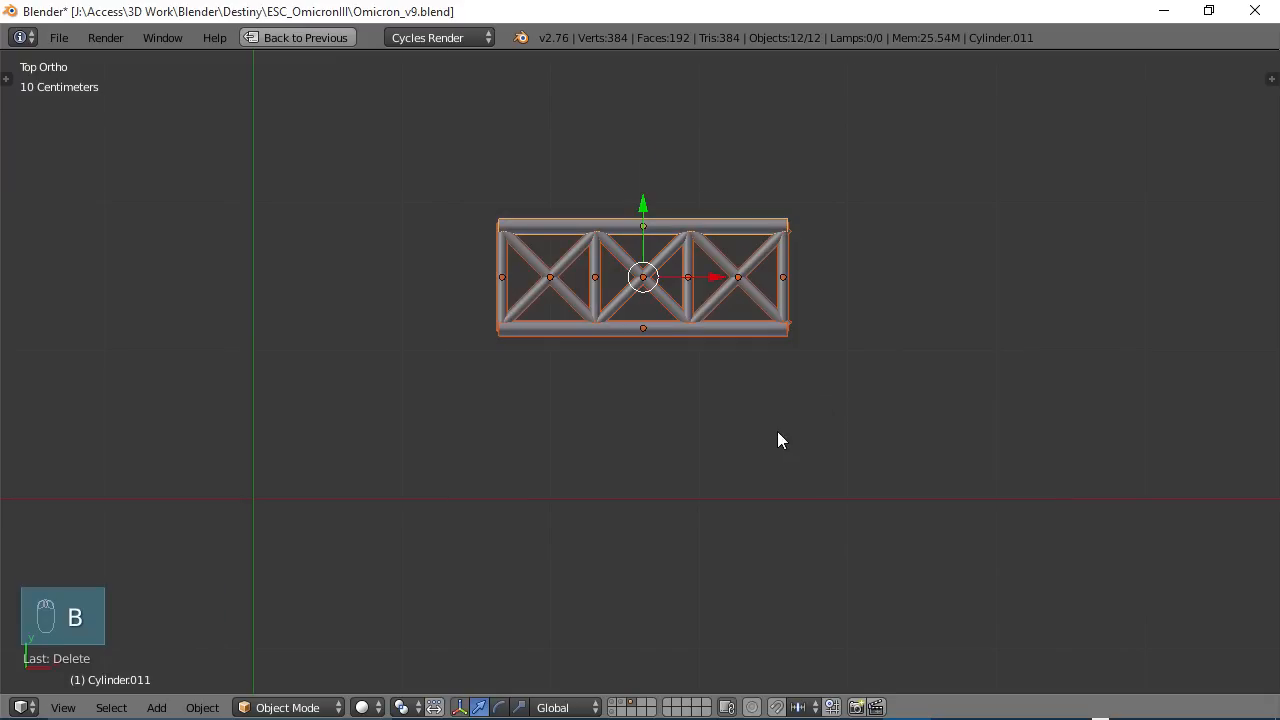
key(s)
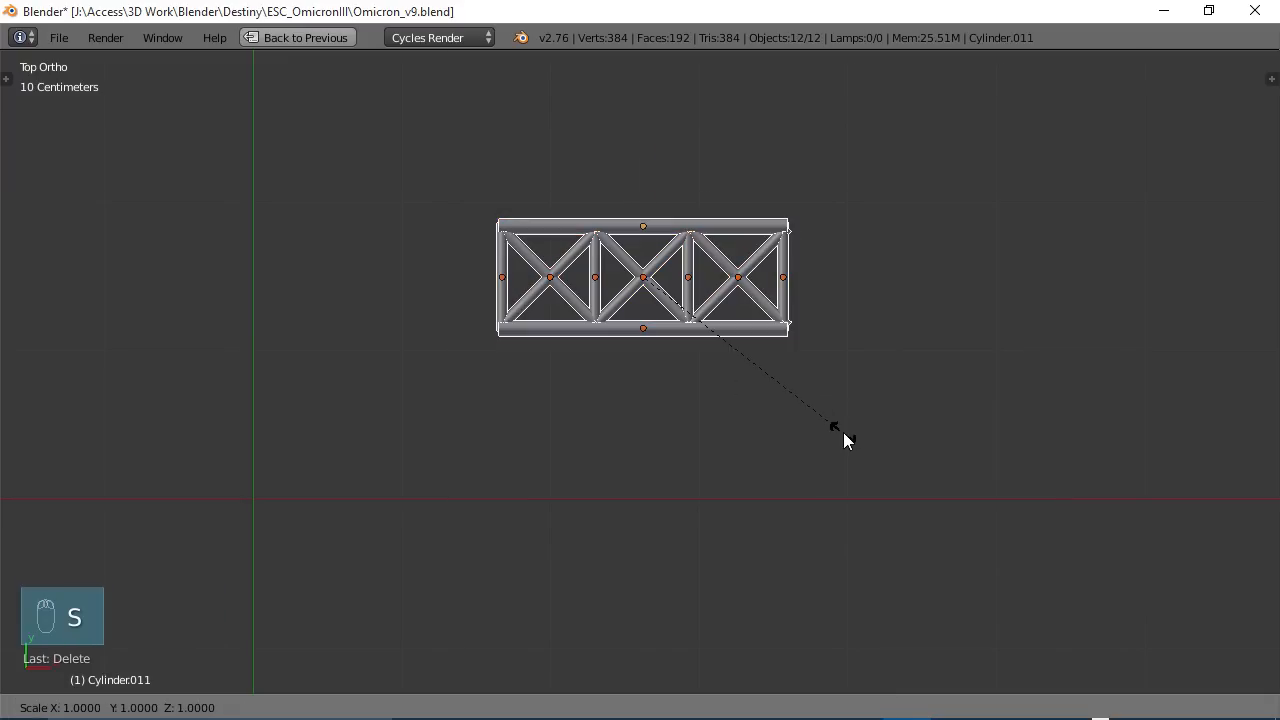
key(y)
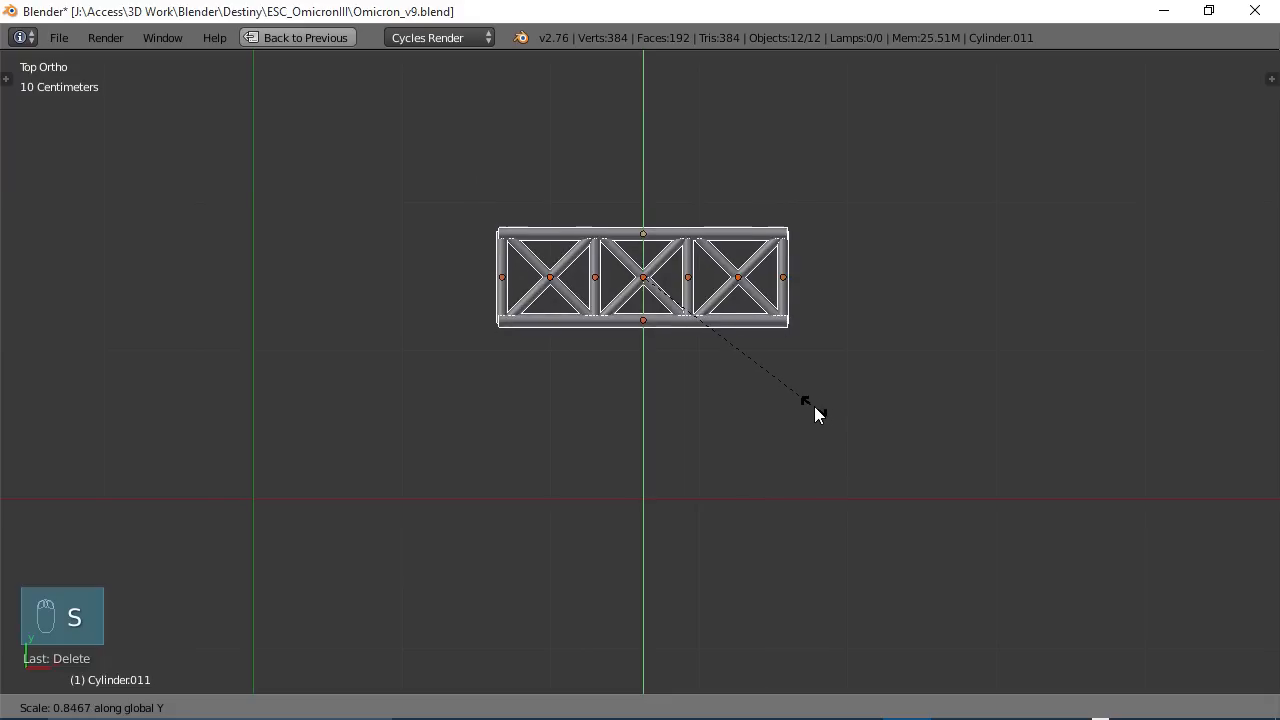
click(814, 414)
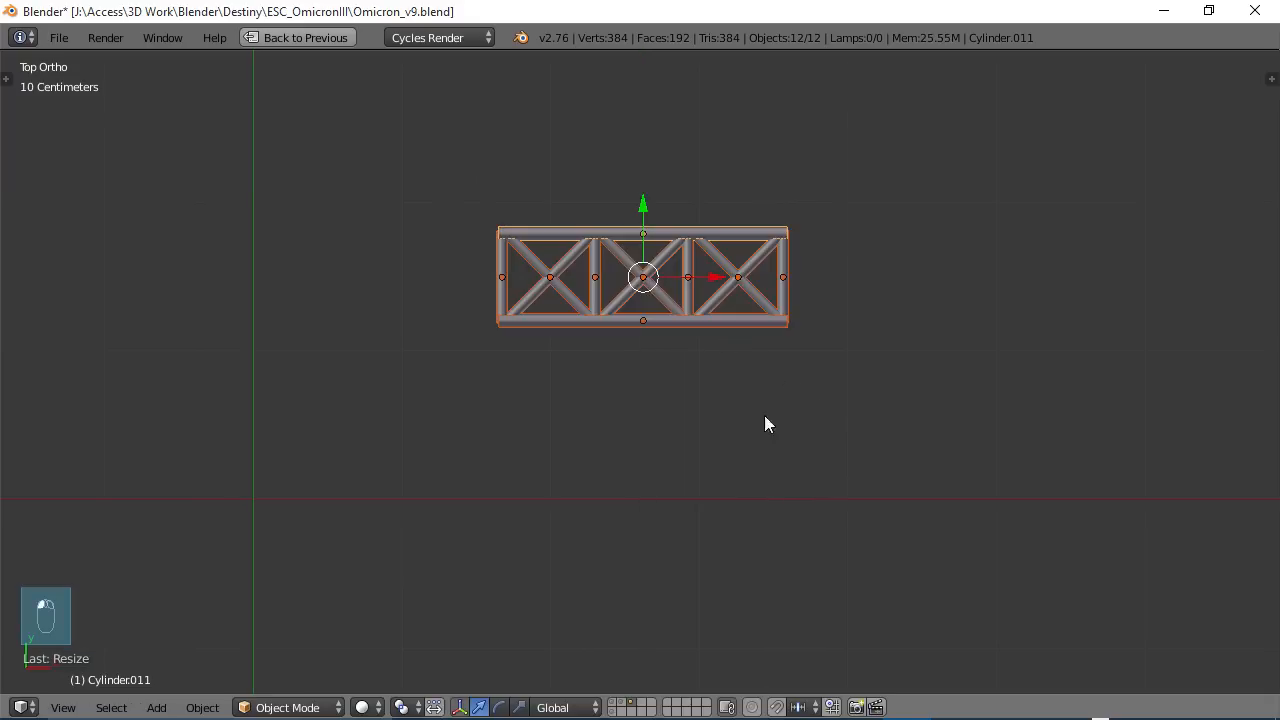
- Duplicate the complete truss and move the copy about 75 cm along -Y, leaving a small gap between the two
mouse_move(766, 423)
middle_down()
mouse_move(709, 74)
mouse_move(663, 211)
mouse_move(518, 204)
mouse_move(723, 357)
mouse_move(769, 411)
mouse_move(760, 420)
mouse_move(767, 410)
middle_up()
key(KP_7)
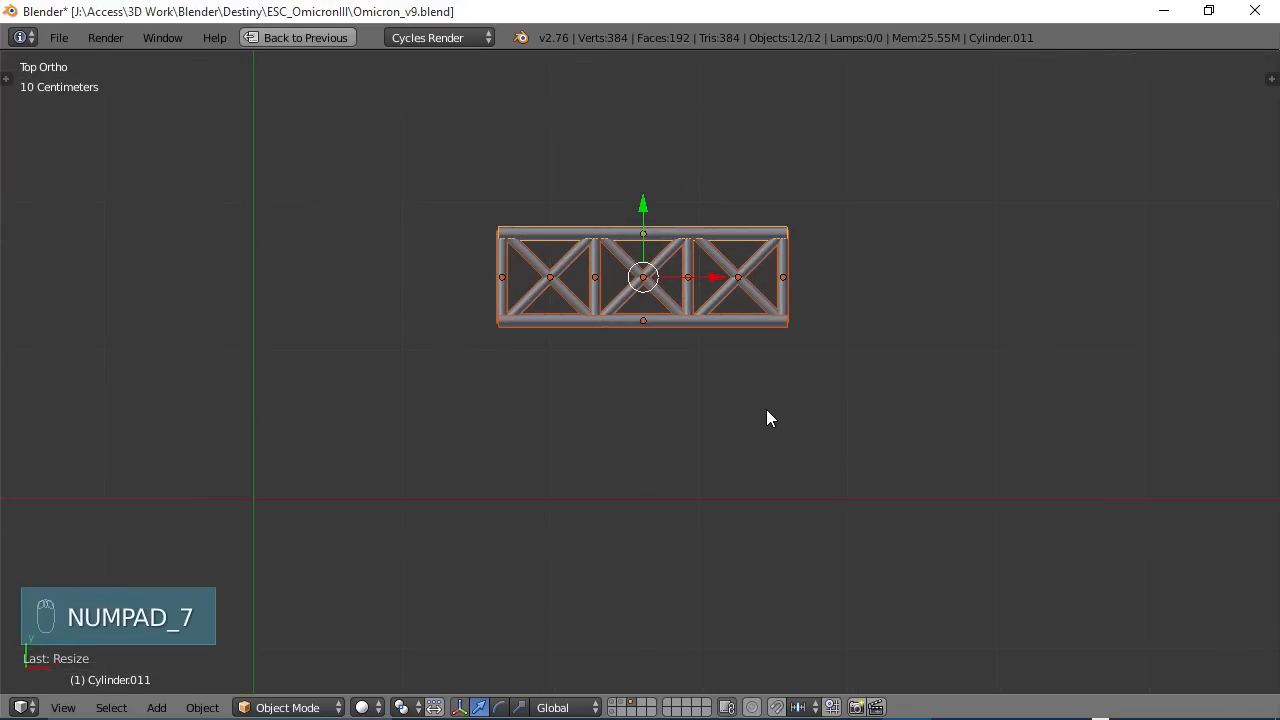
key(shift+d)
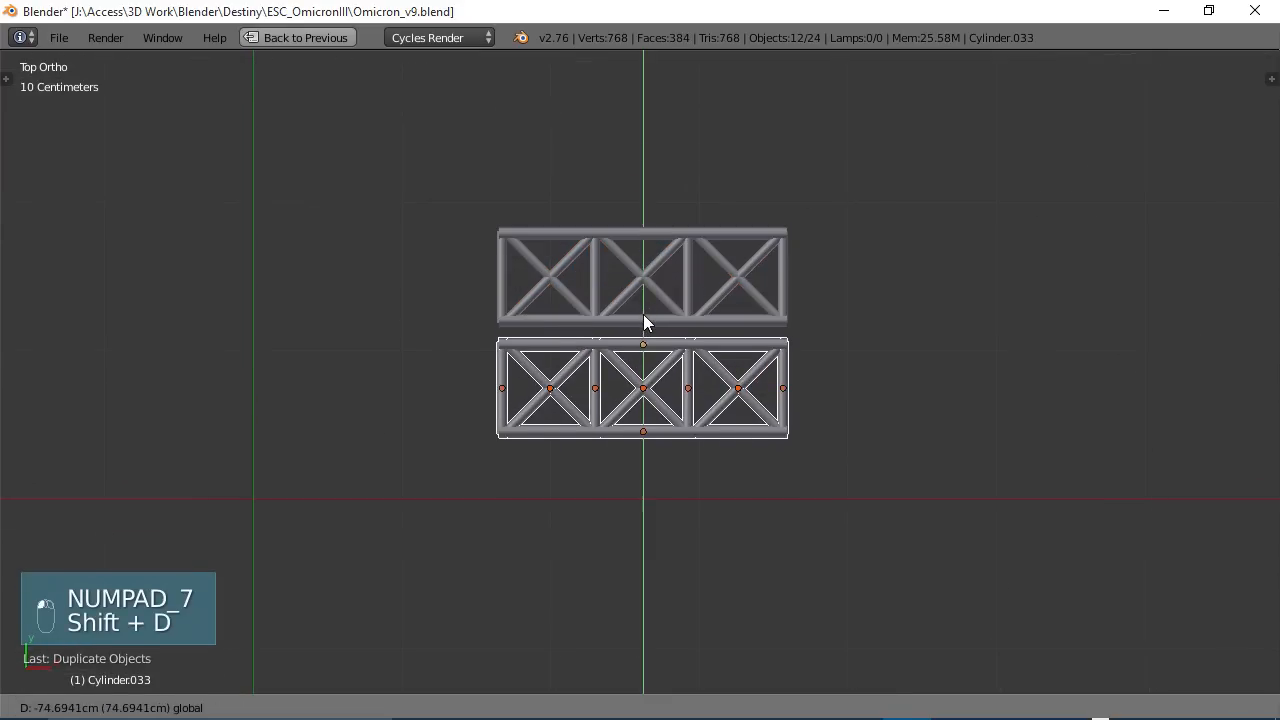
click(643, 318)
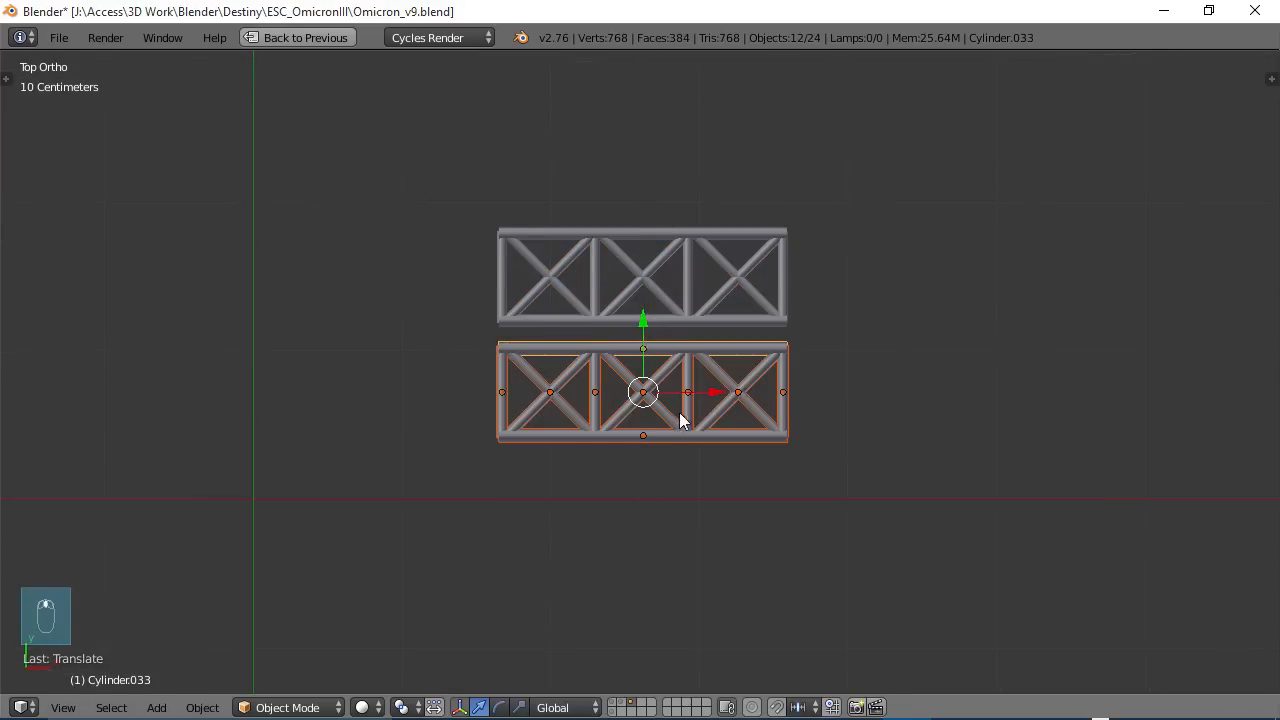
middle_drag(680, 418, 706, 289)
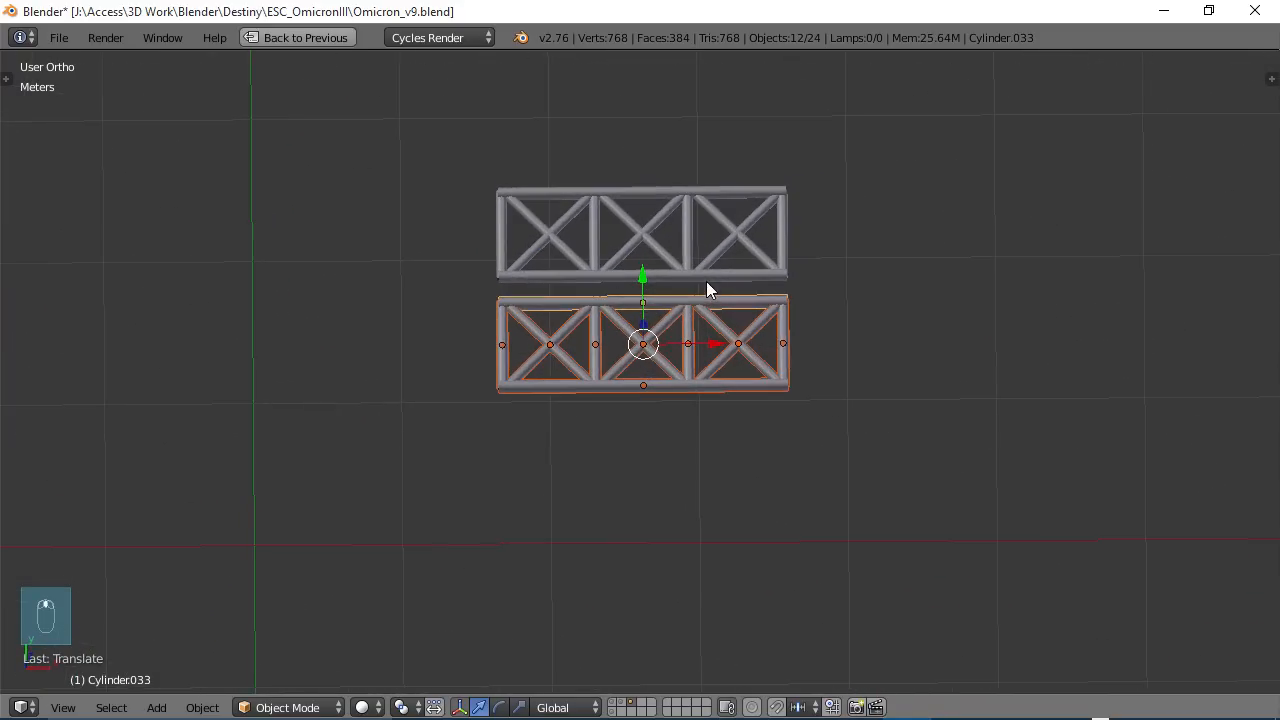
- Select all the rods of both trusses and join them into a single object
key(b)
drag(457, 149, 866, 426)
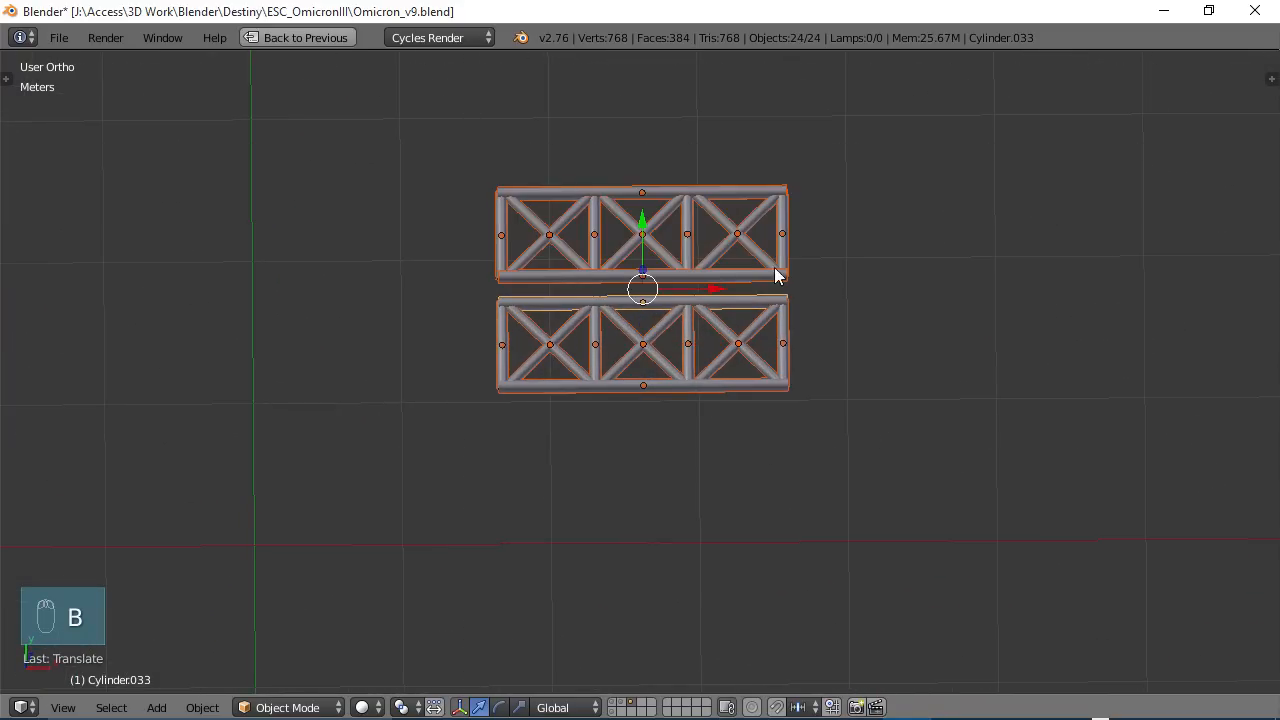
shift+right_click(757, 215)
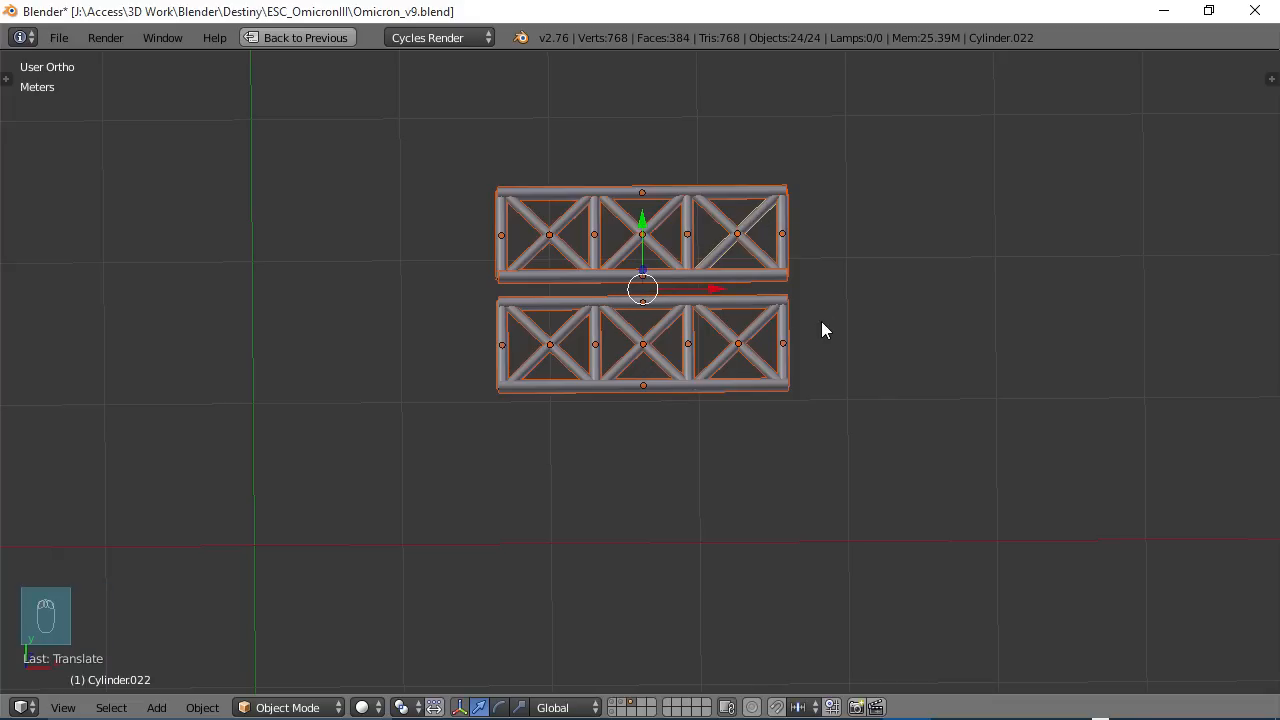
key(ctrl+j)
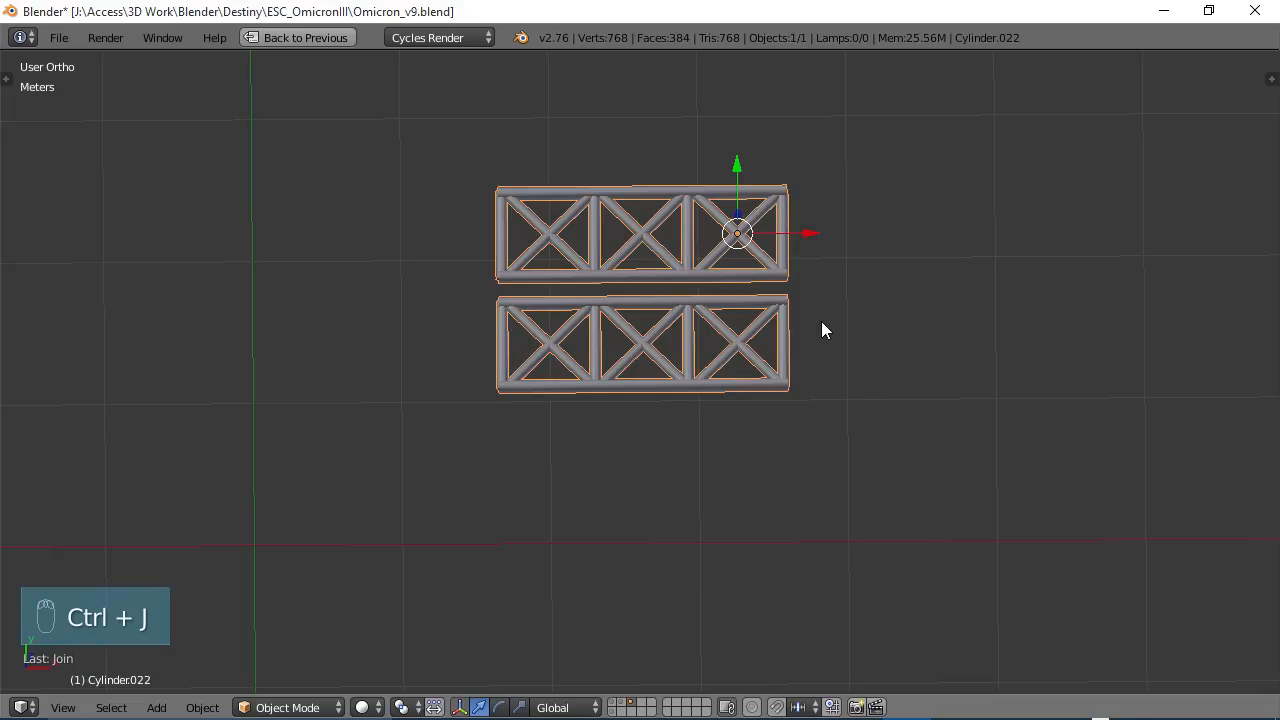
key(Tab)
middle_drag(786, 334, 810, 318)
key(Tab)
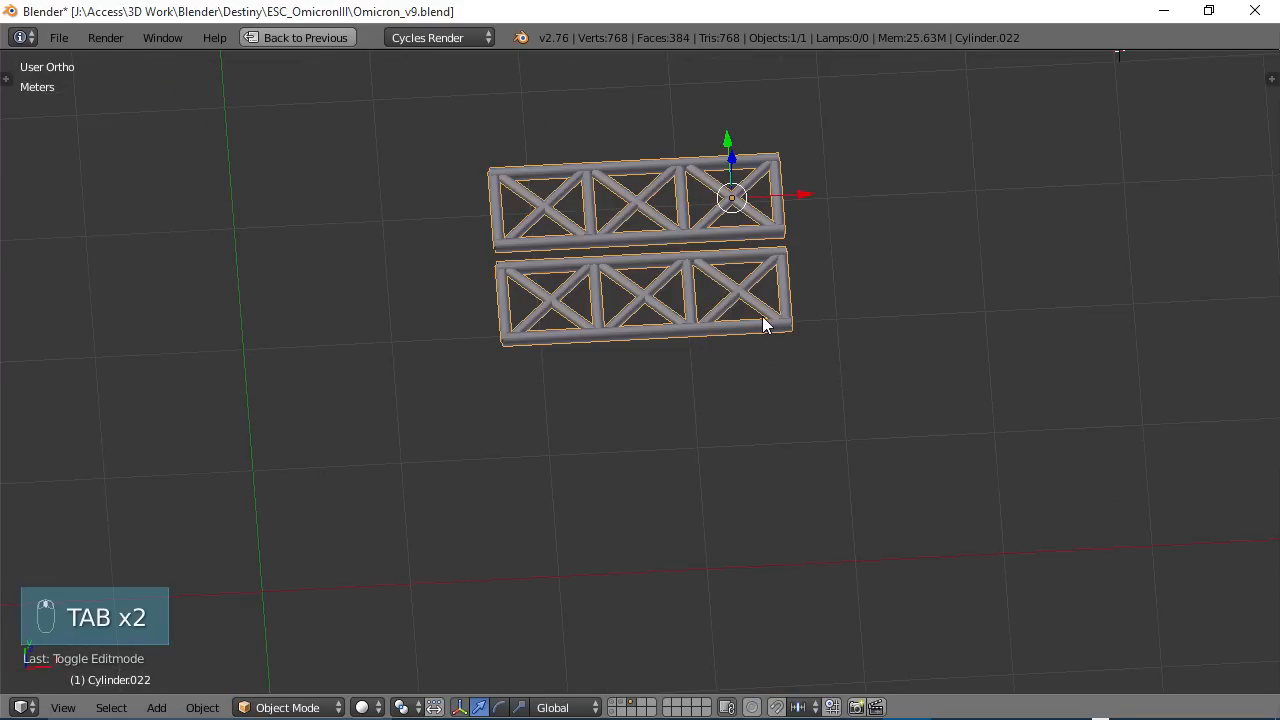
- Move the joined truss to the first layer and display that layer
key(m)
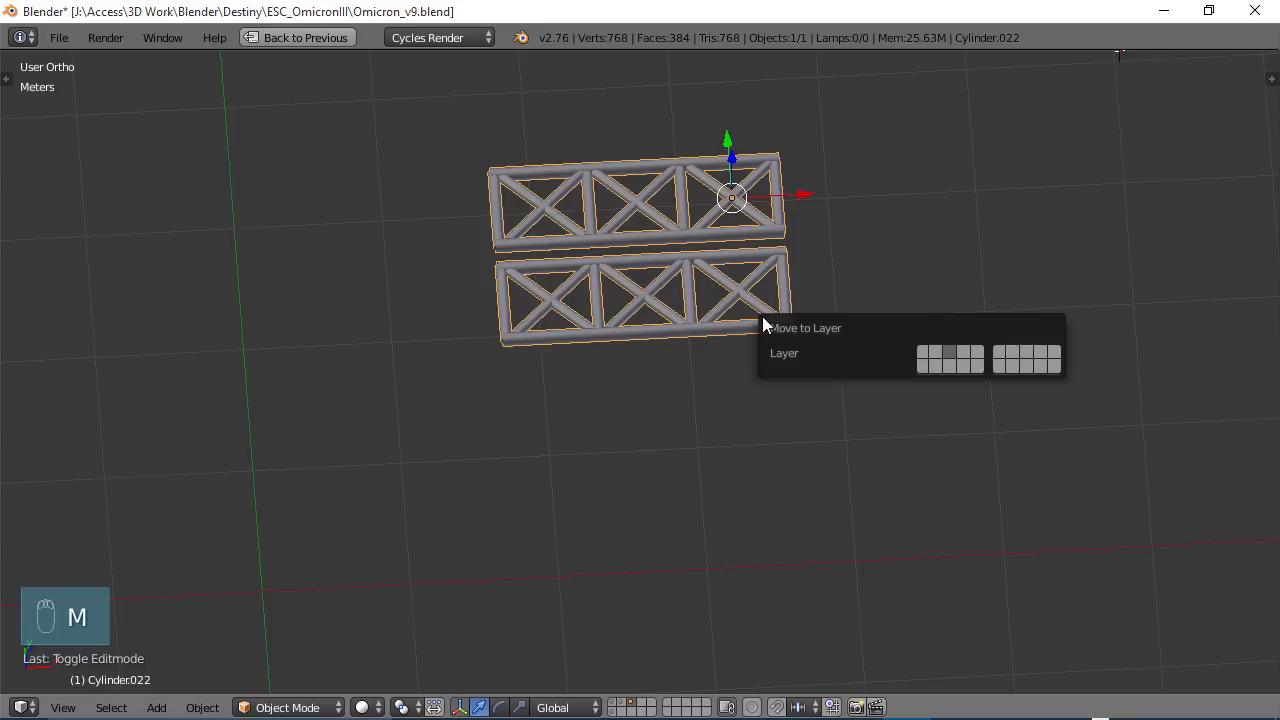
click(924, 354)
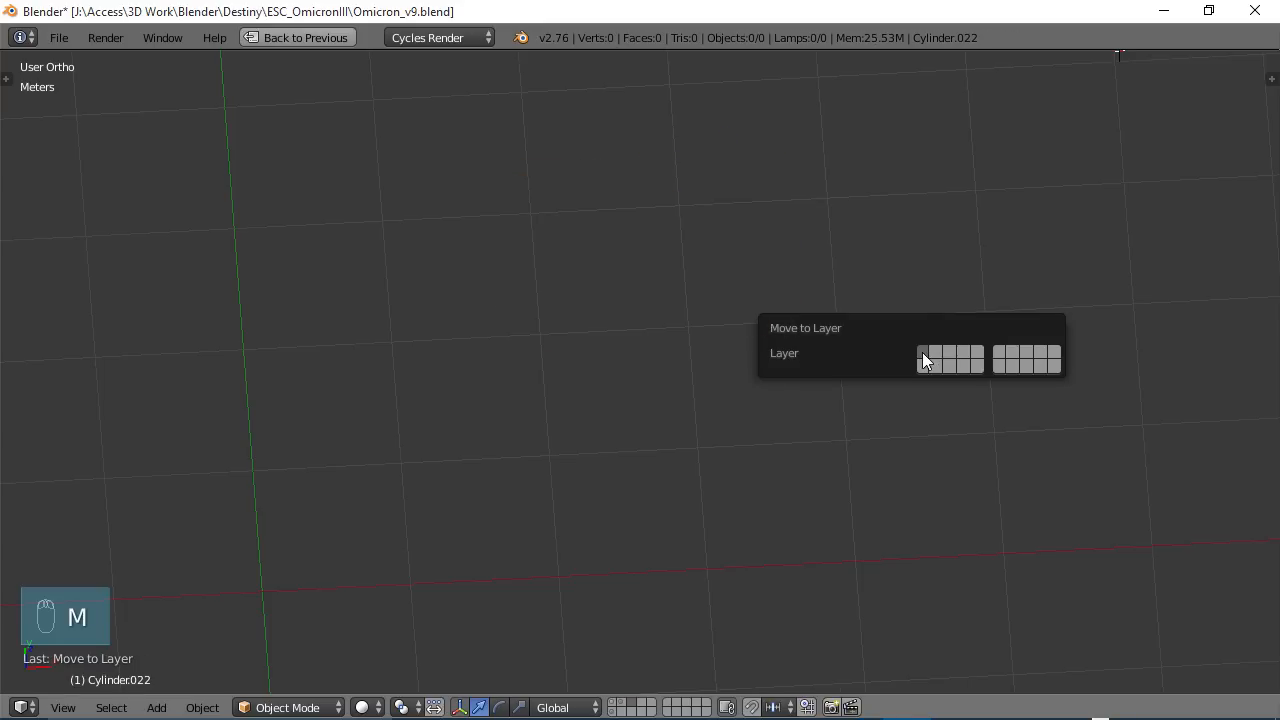
click(620, 702)
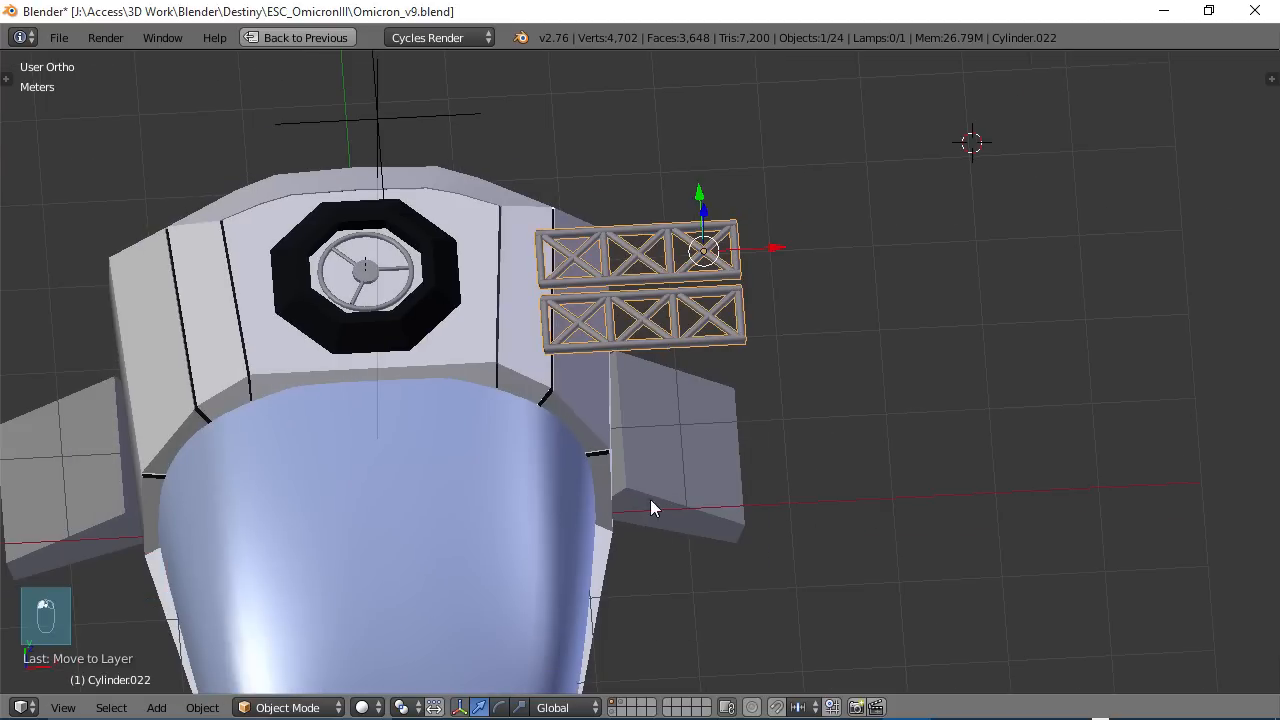
- Show the layer holding the thruster pods, move all pod parts to the first layer, and return to that layer
click(621, 702)
click(613, 708)
scroll(593, 465, down, 3)
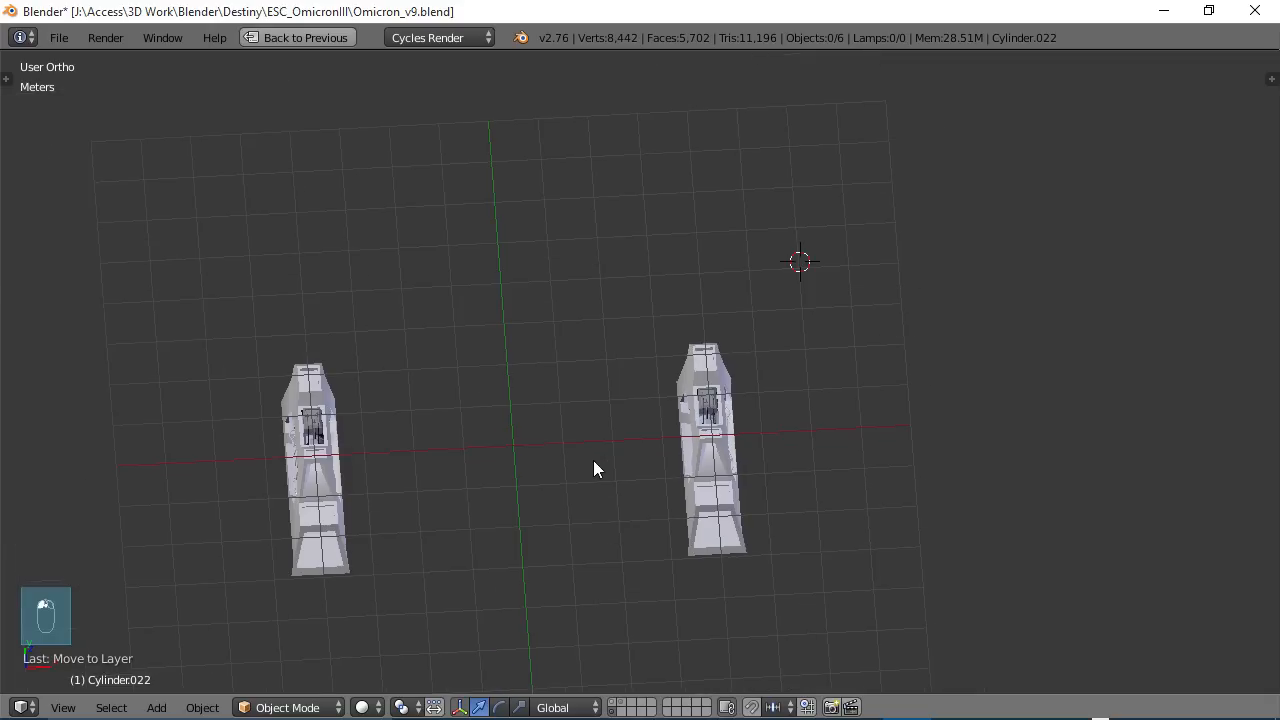
middle_drag(690, 507, 656, 402)
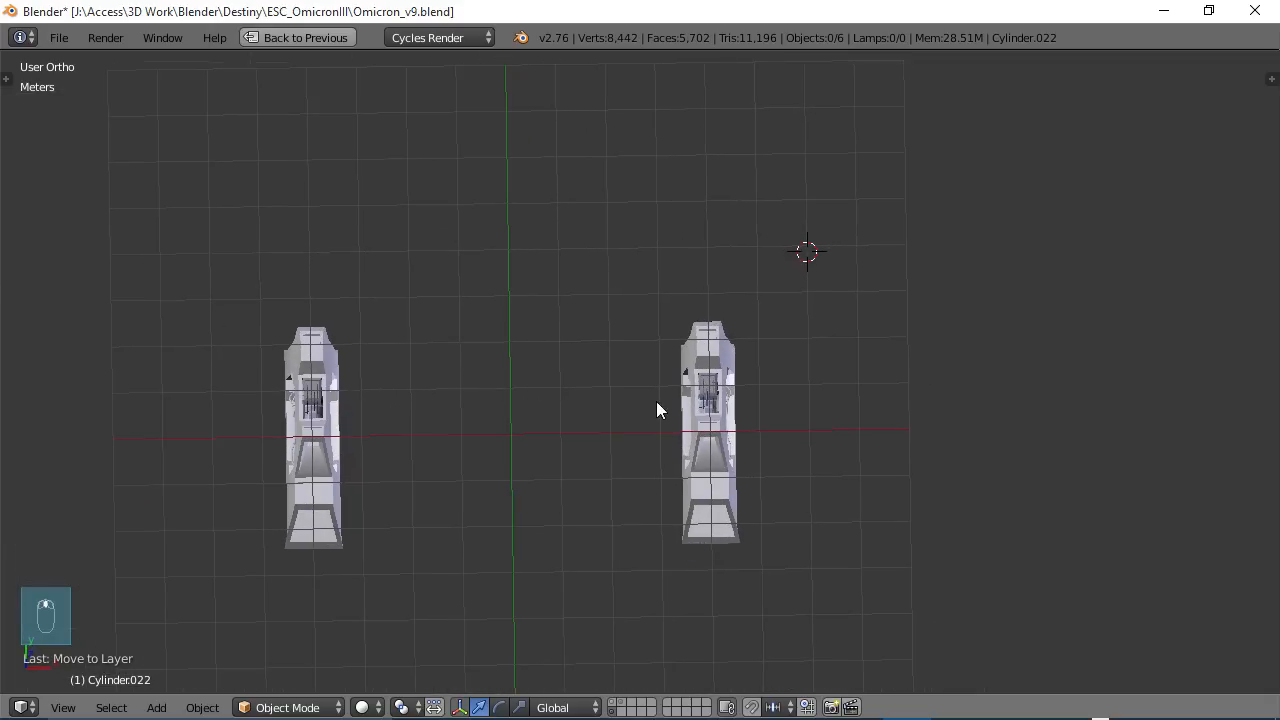
right_click(696, 350)
key(b)
drag(655, 285, 802, 577)
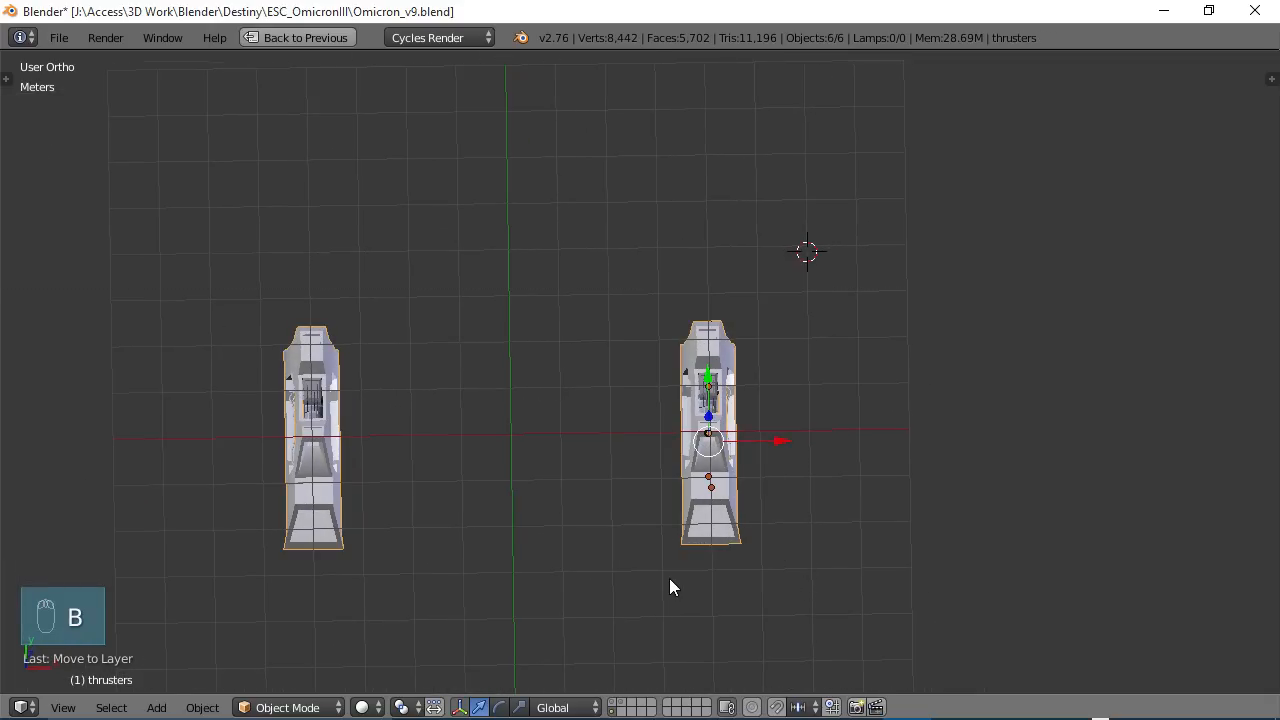
key(m)
click(828, 614)
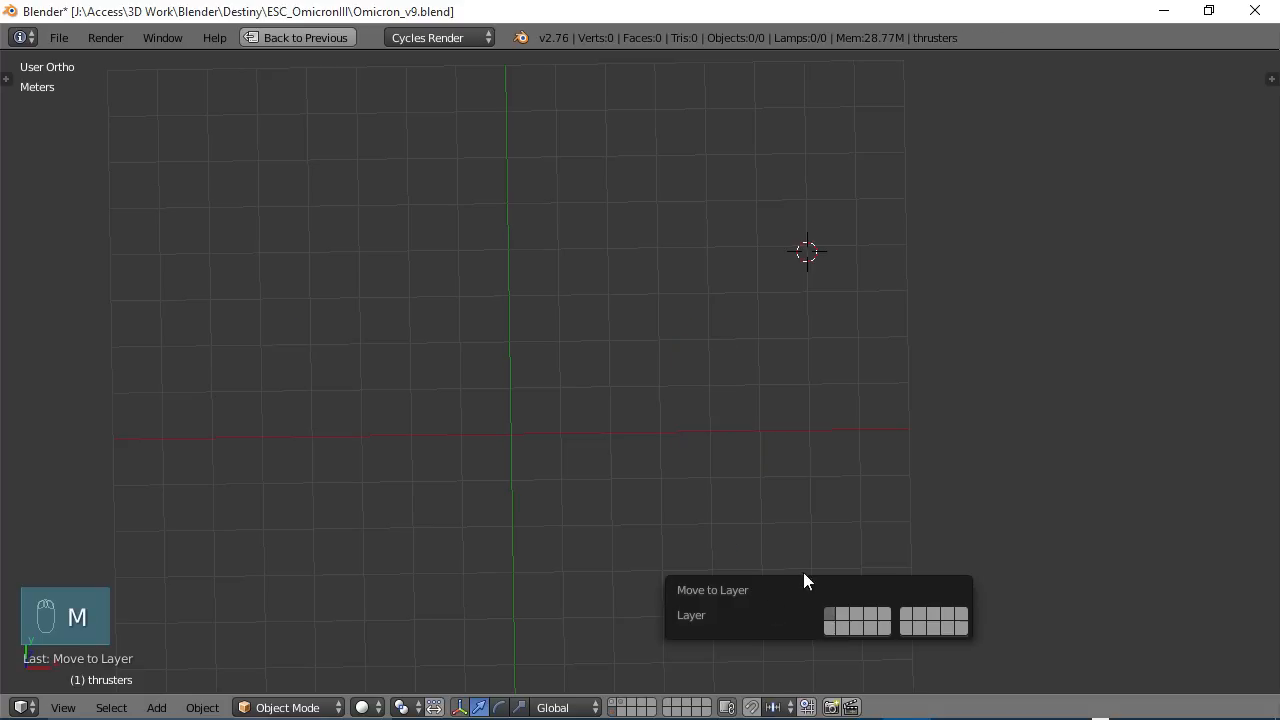
click(614, 702)
scroll(680, 540, down, 2)
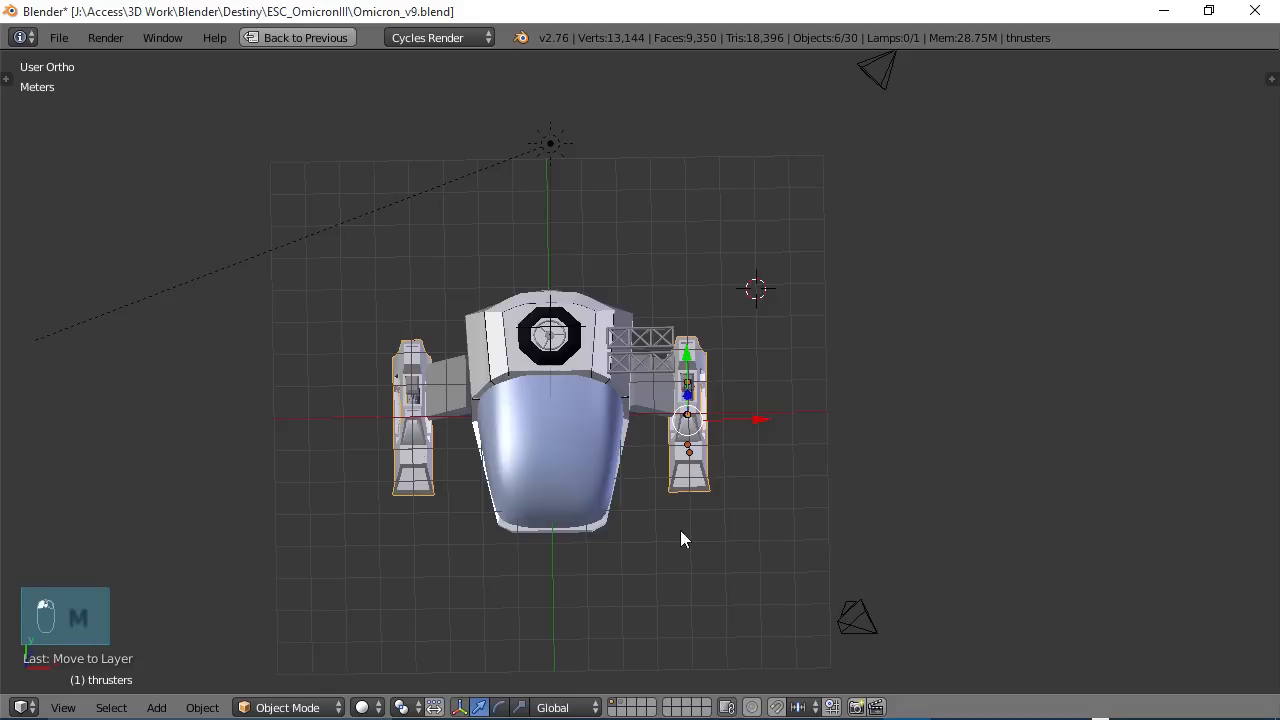
- Hide the solid side struts between the hull and the thruster pods
middle_drag(680, 540, 640, 395)
scroll(707, 452, up, 2)
right_click(703, 387)
middle_drag(637, 388, 668, 235)
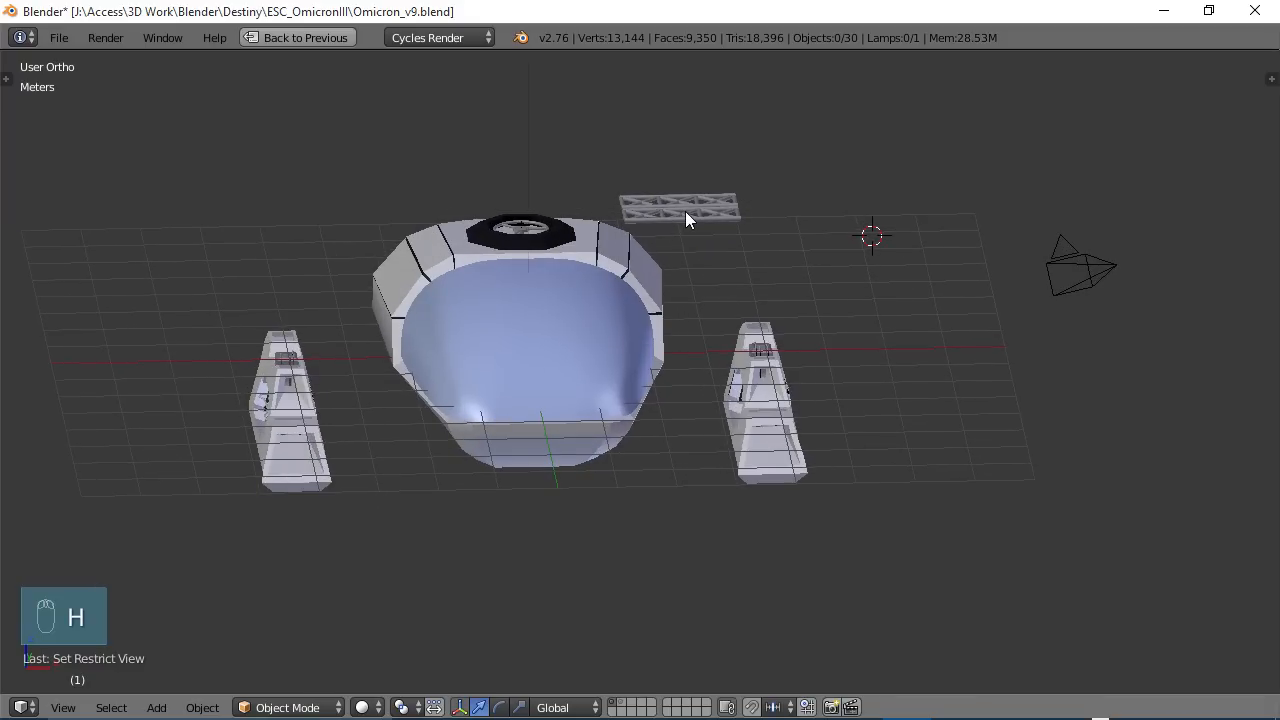
- Move the joined truss about 3.02 m along -Z to the height of the thruster pods, and switch to the front view
right_click(685, 211)
key(g)
key(z)
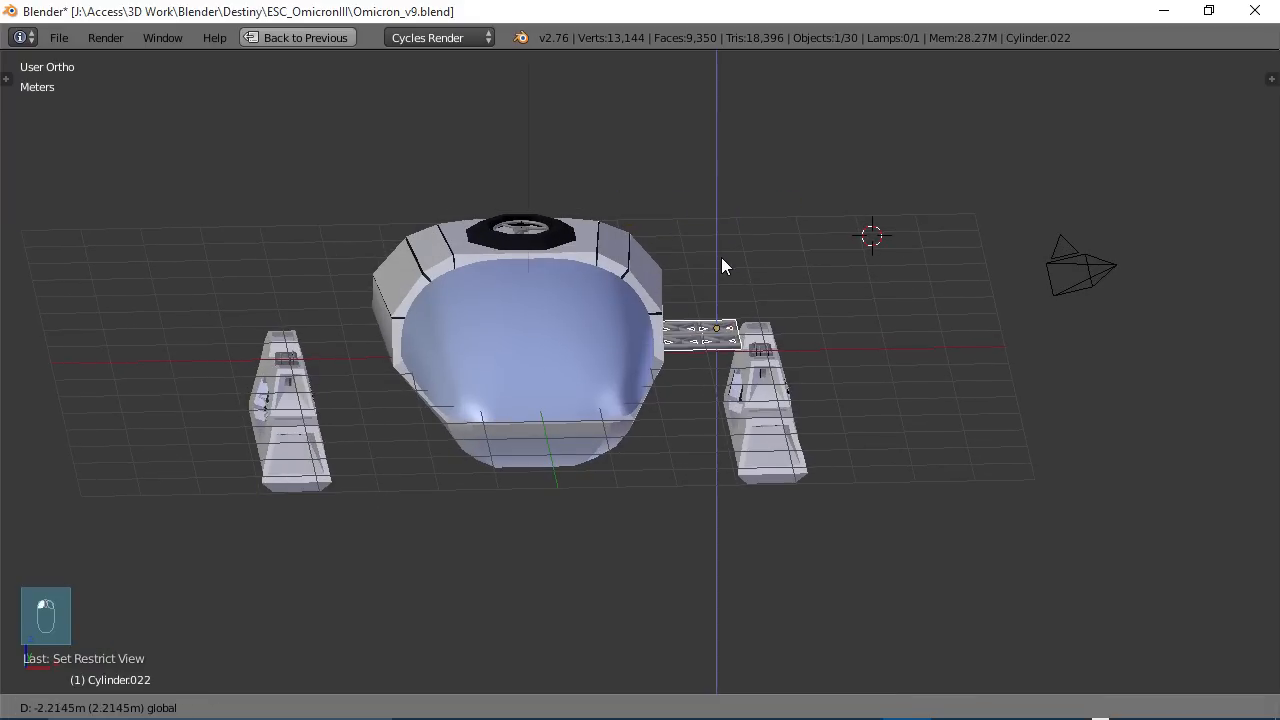
click(721, 298)
key(KP_1)
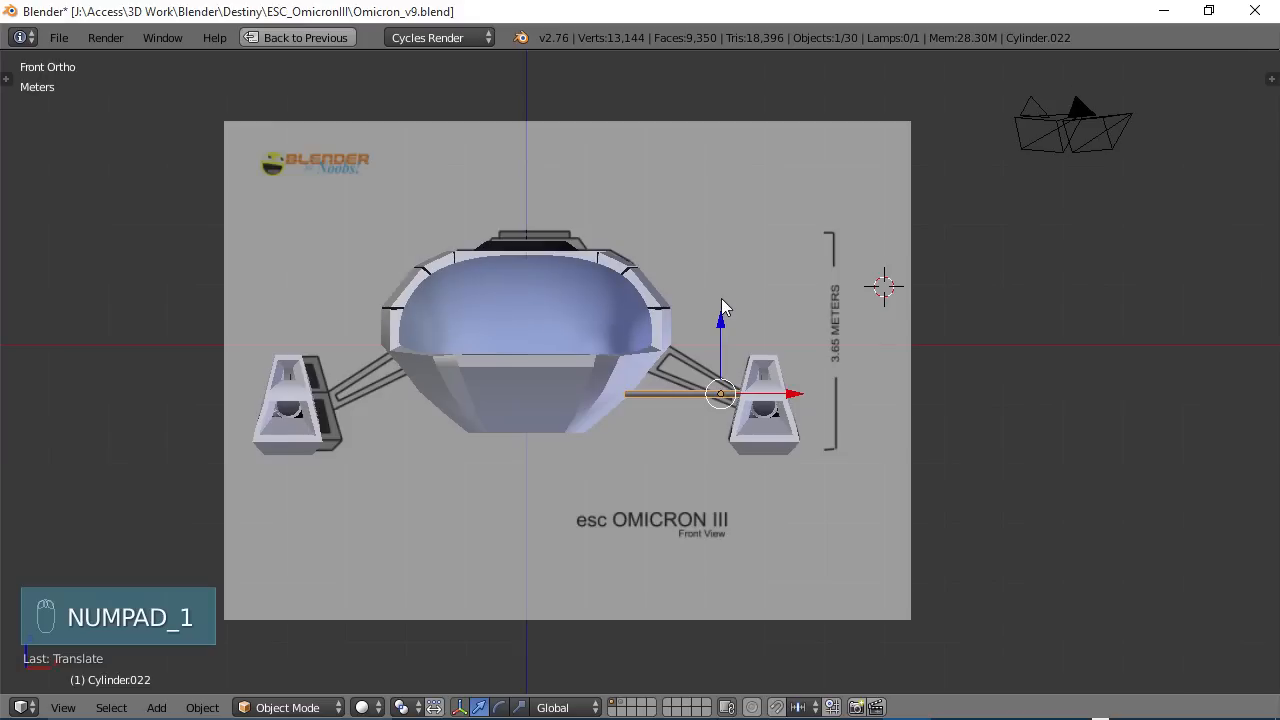
- Set the truss's origin to its geometry
scroll(711, 455, up, 3)
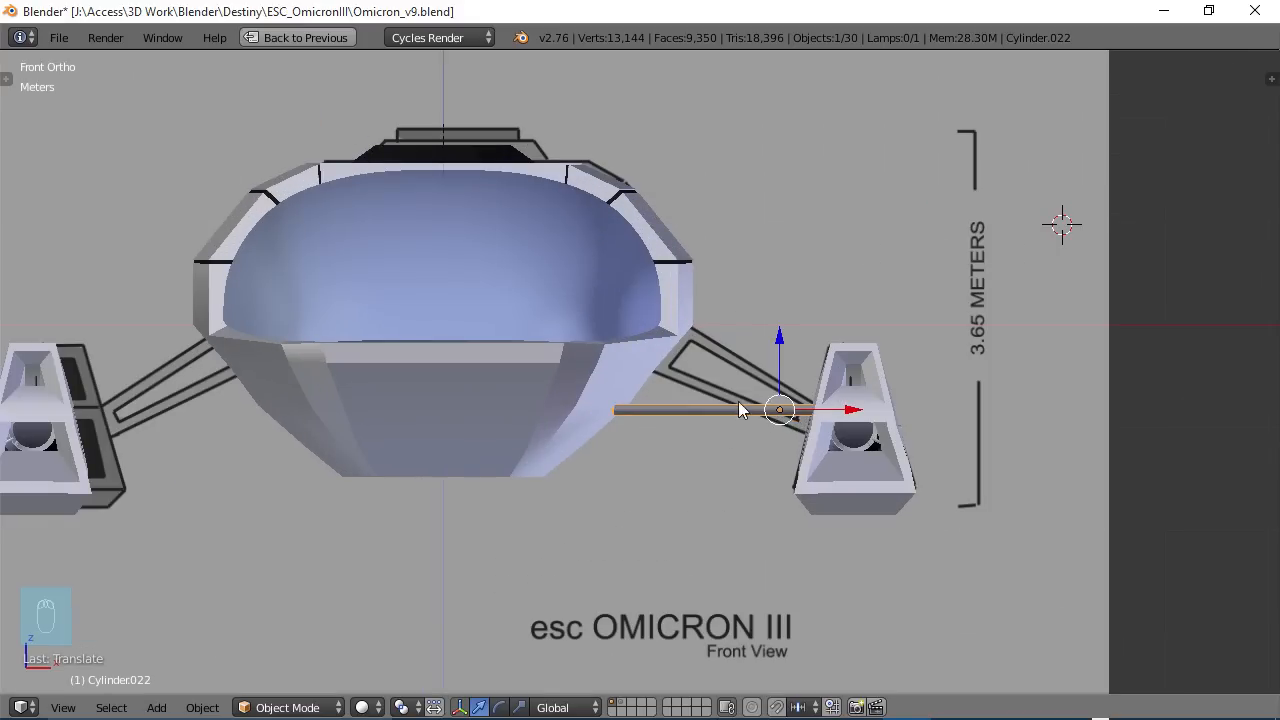
key(t)
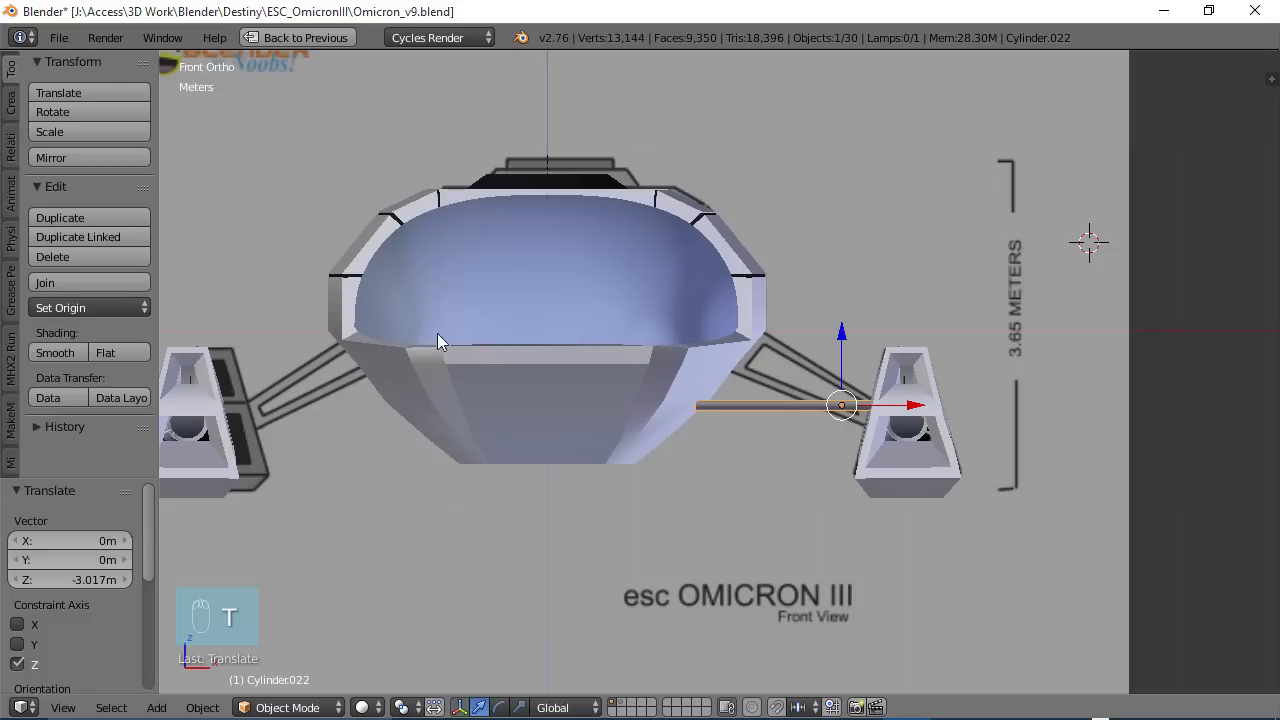
click(100, 310)
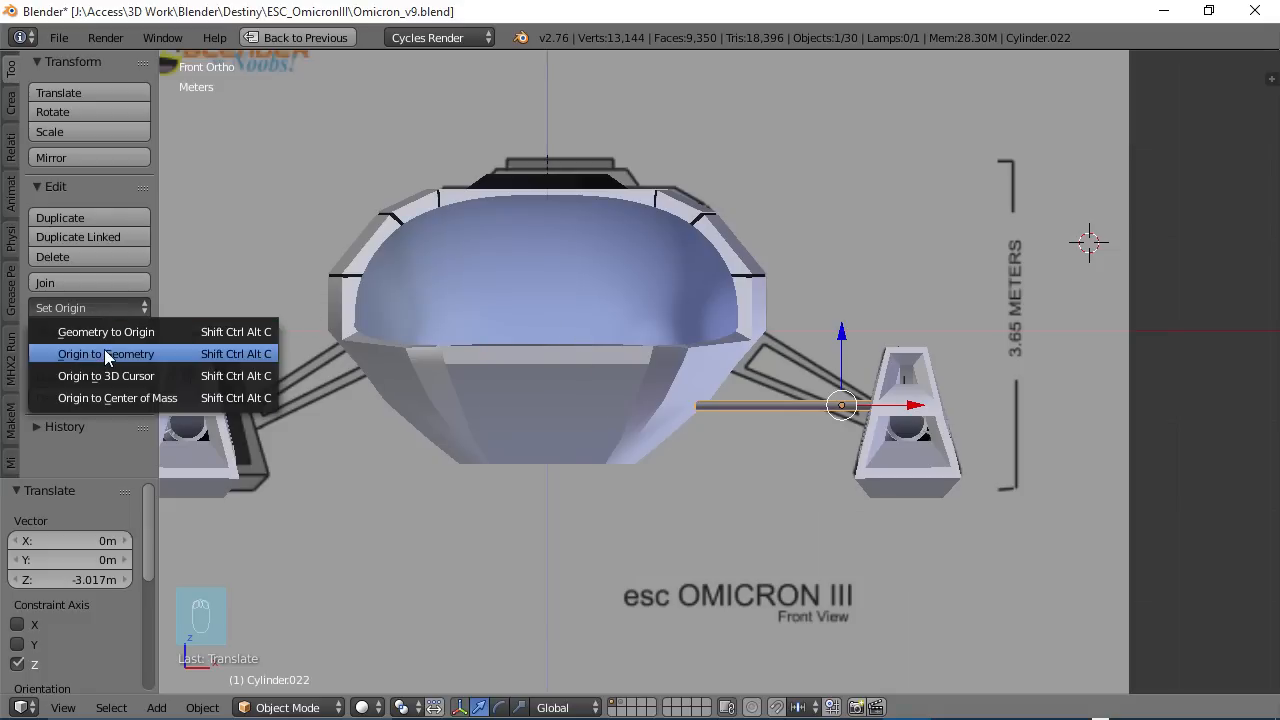
click(105, 353)
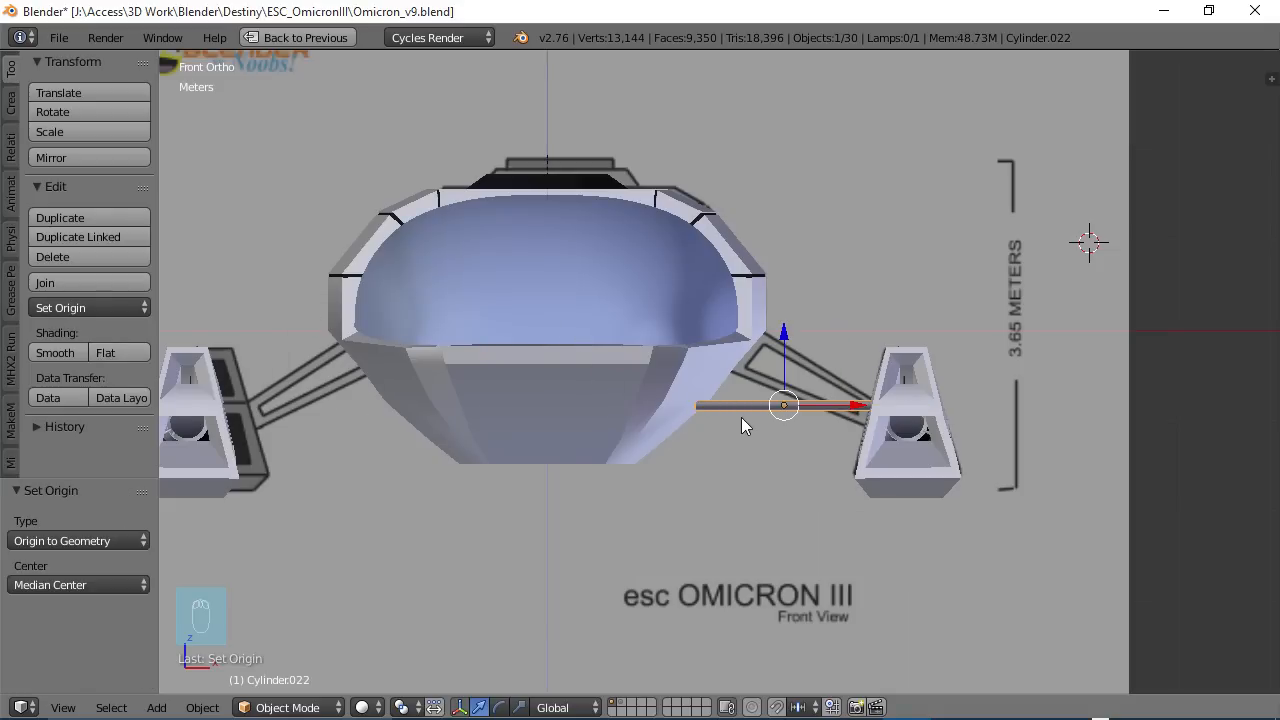
key(t)
- Rotate the truss about 23° and move it about 28 cm up and outward onto the strut in the front reference image
key(r)
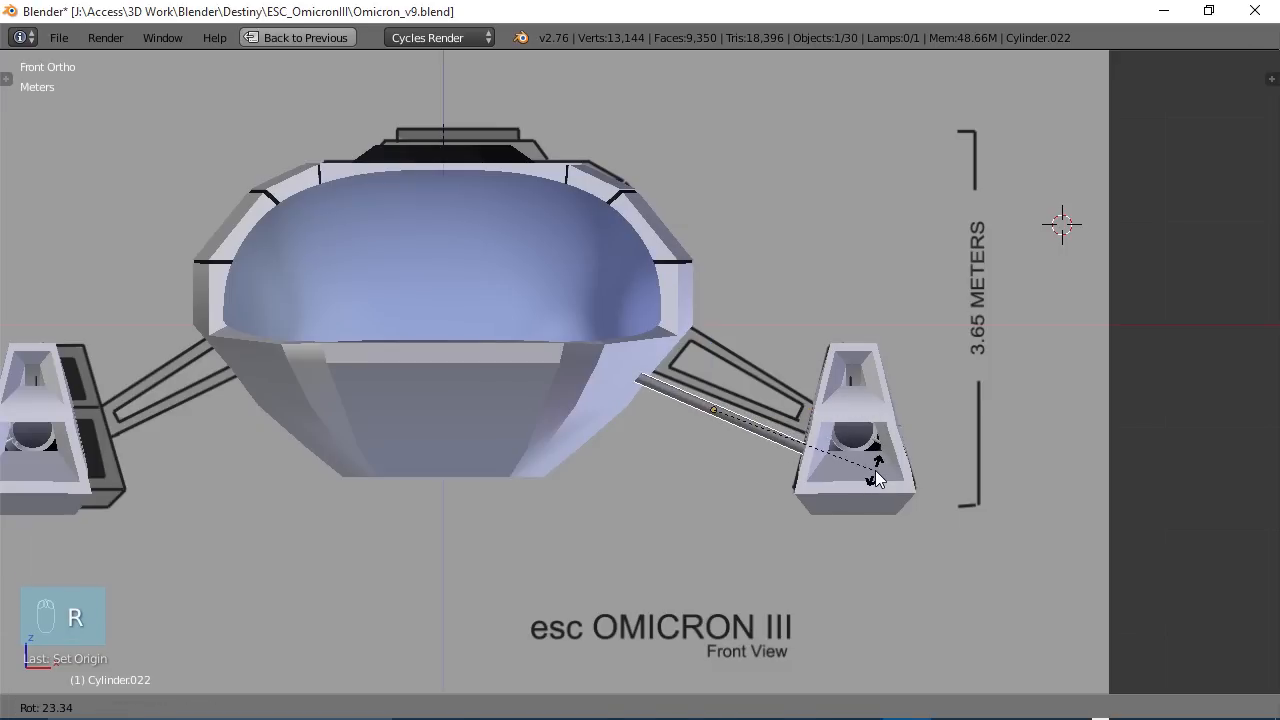
click(875, 470)
key(g)
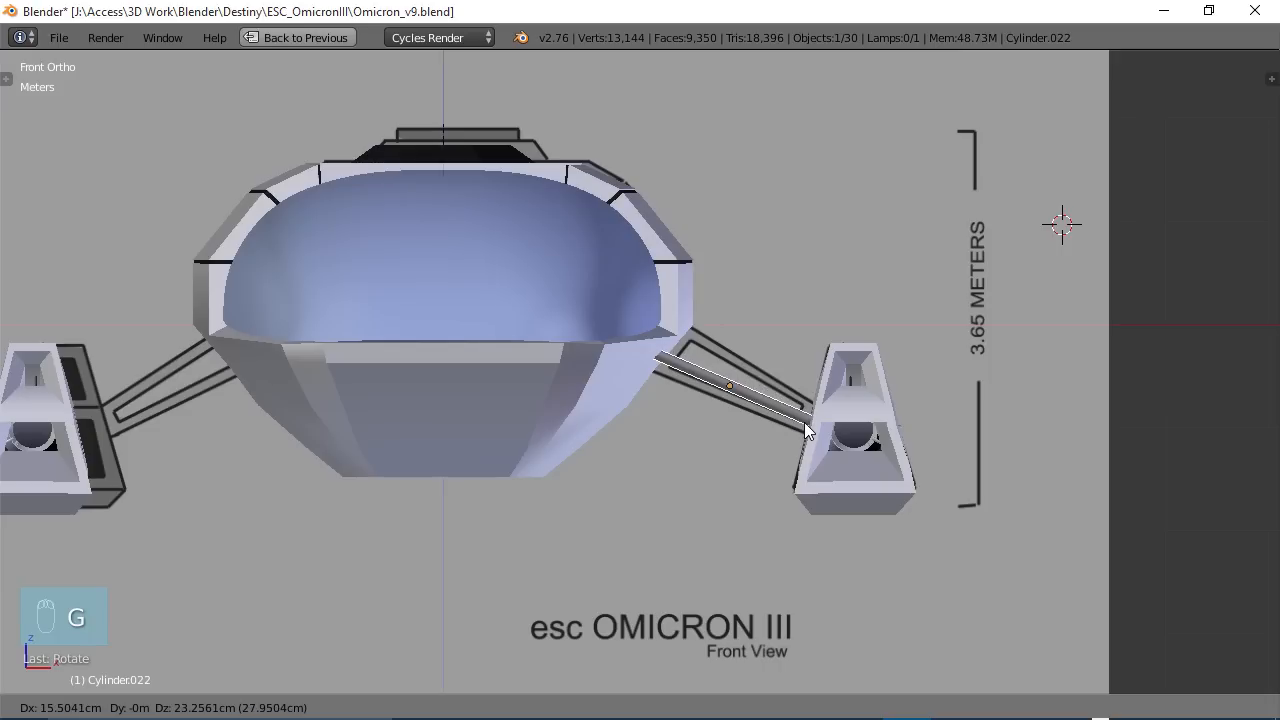
click(806, 422)
- In the hull body's mesh, extrude the narrow side face behind the truss in place and scale it down as an inset
middle_drag(806, 422, 627, 386)
scroll(666, 350, up, 4)
click(687, 290)
key(Tab)
scroll(628, 386, up, 4)
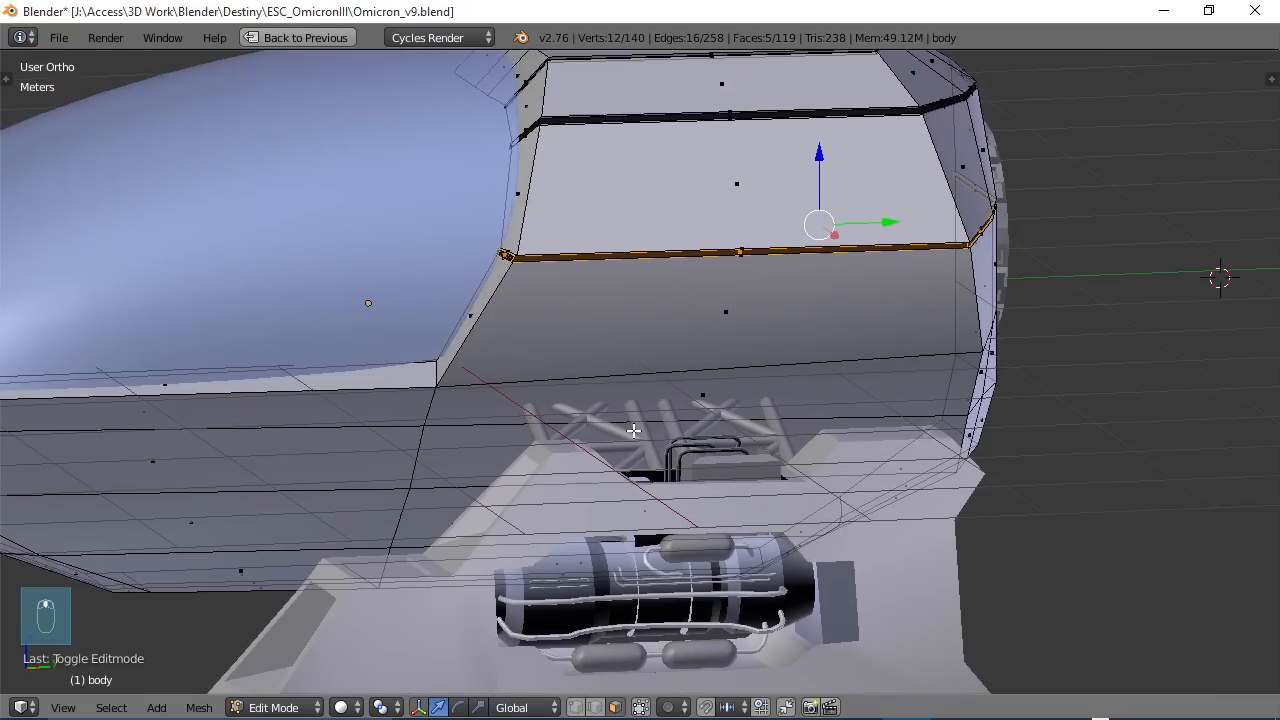
right_click(707, 395)
middle_drag(736, 437, 700, 434)
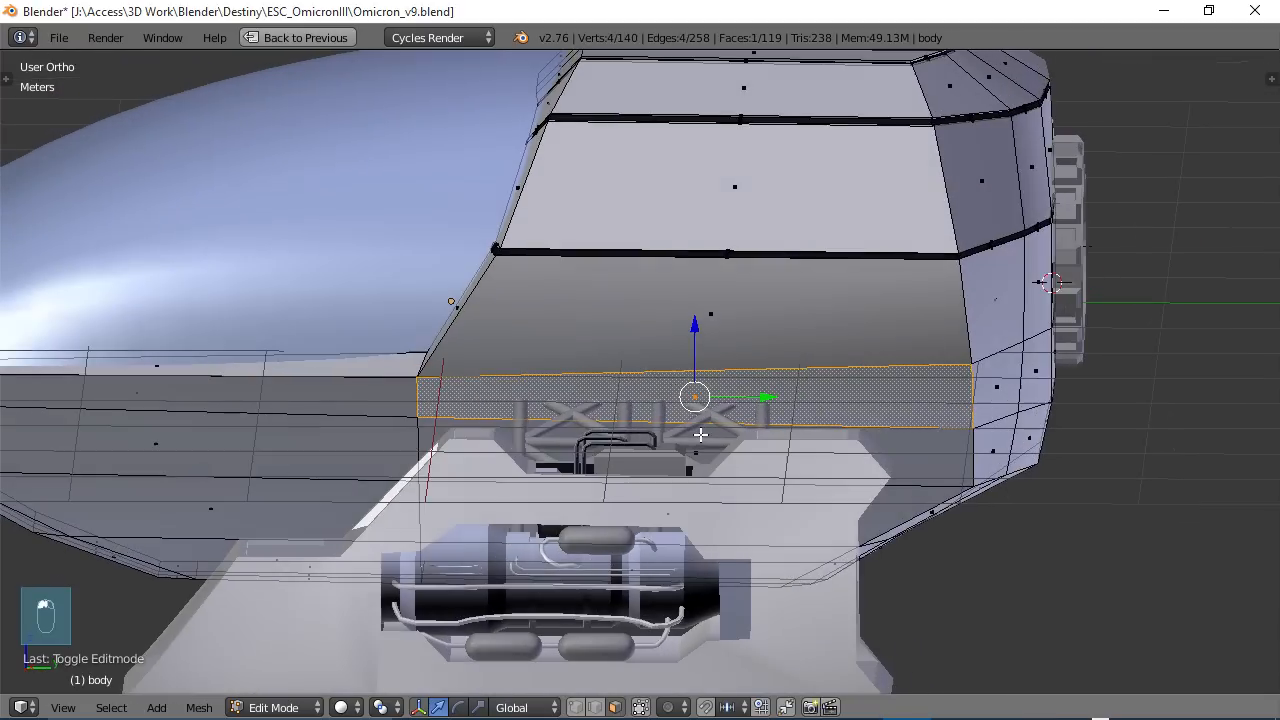
key(e)
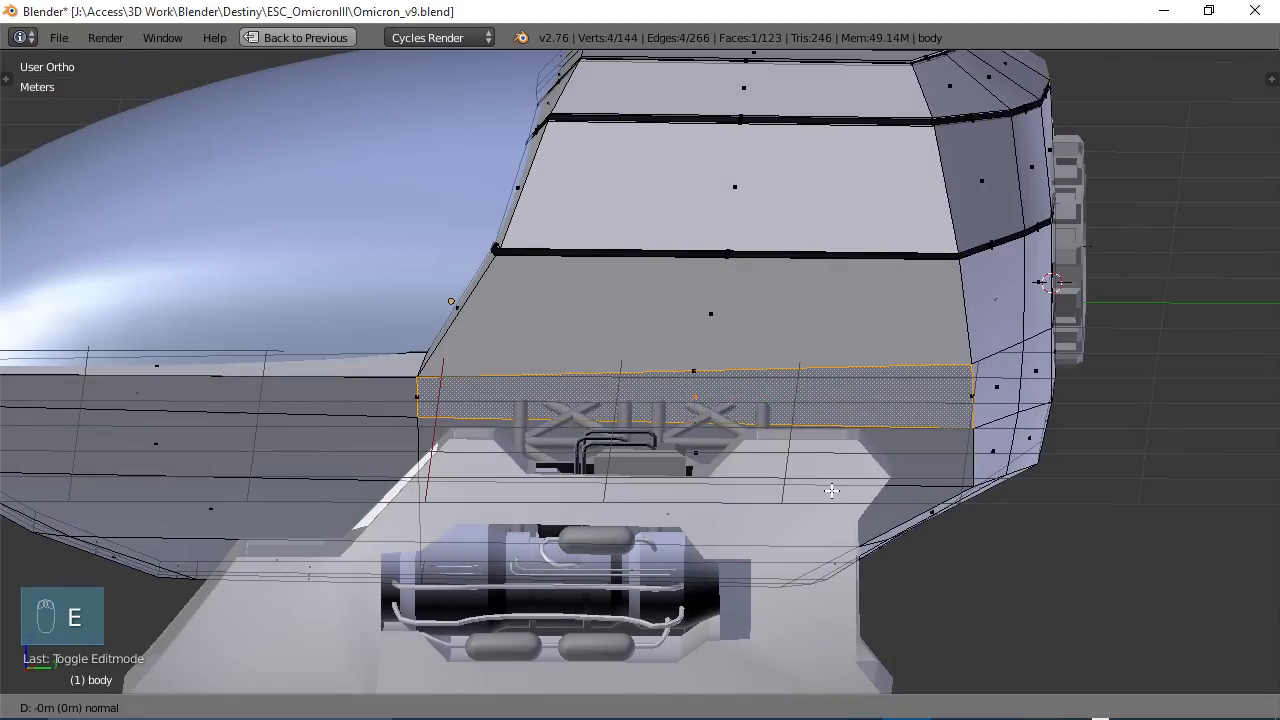
click(831, 490)
key(s)
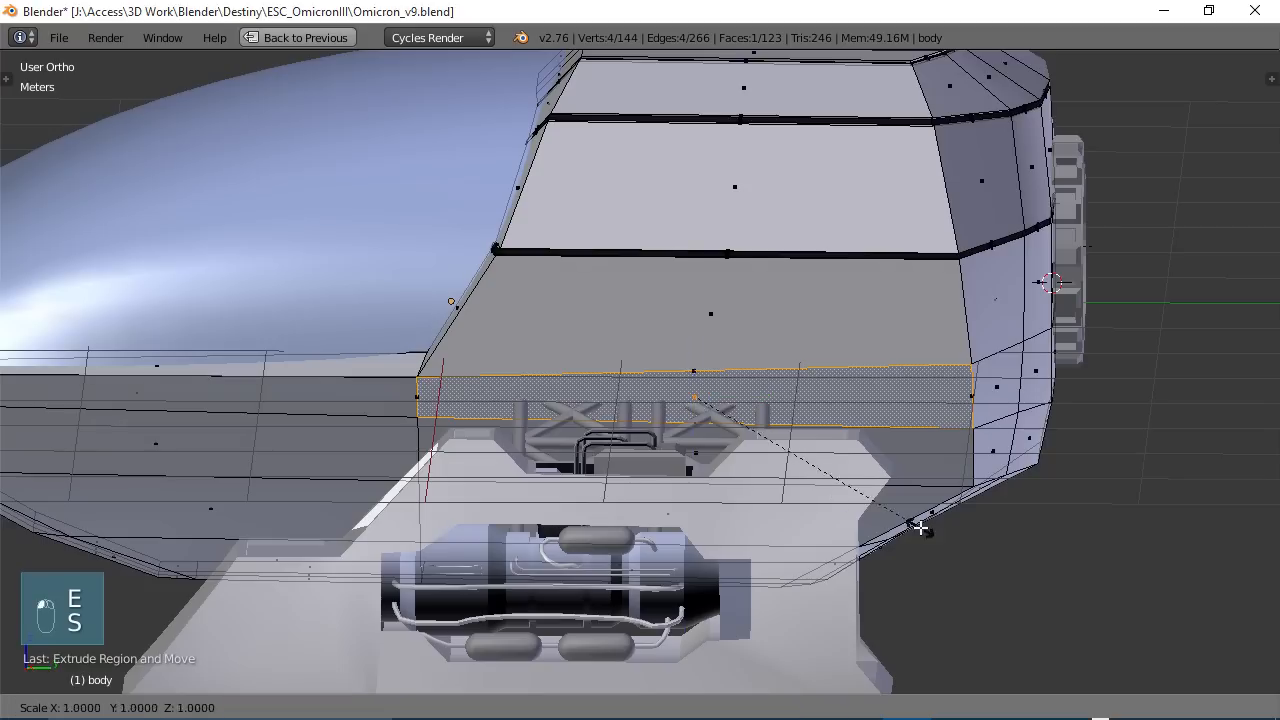
click(874, 518)
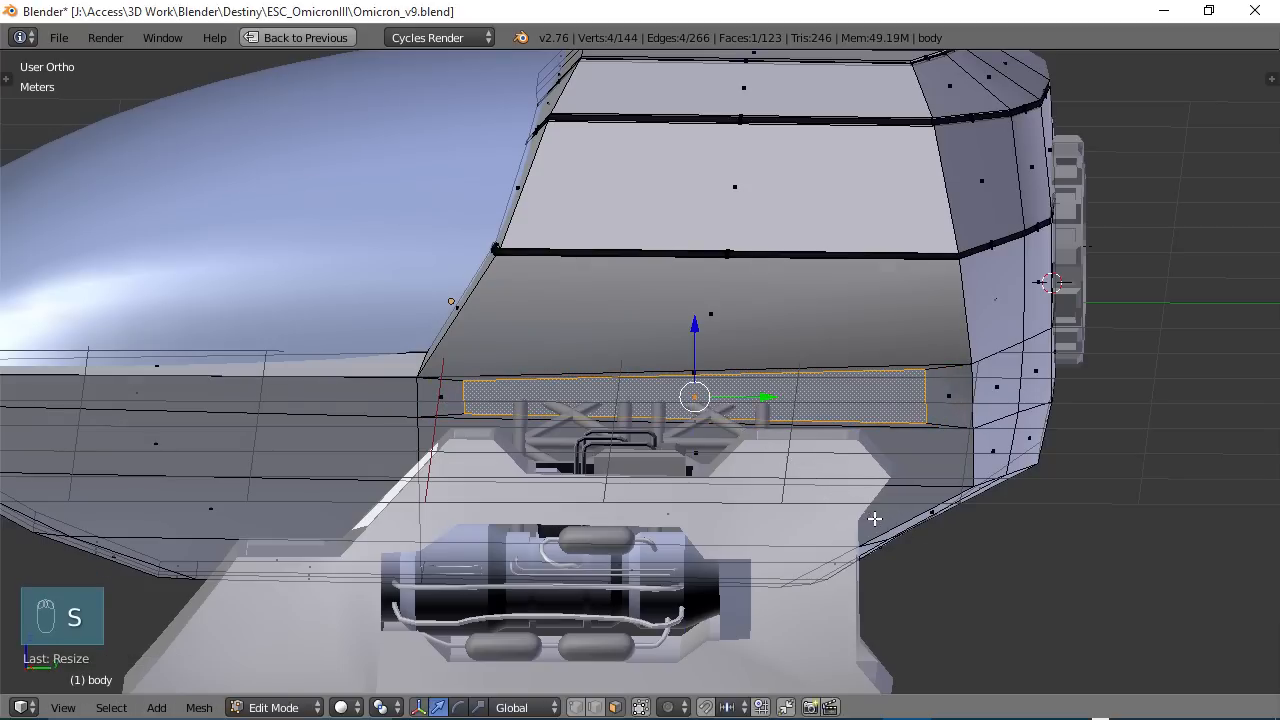
- Scale the selected inset face on the hull's side again so it fits the truss's attachment area
middle_drag(871, 517, 803, 525)
key(s)
click(728, 490)
key(s)
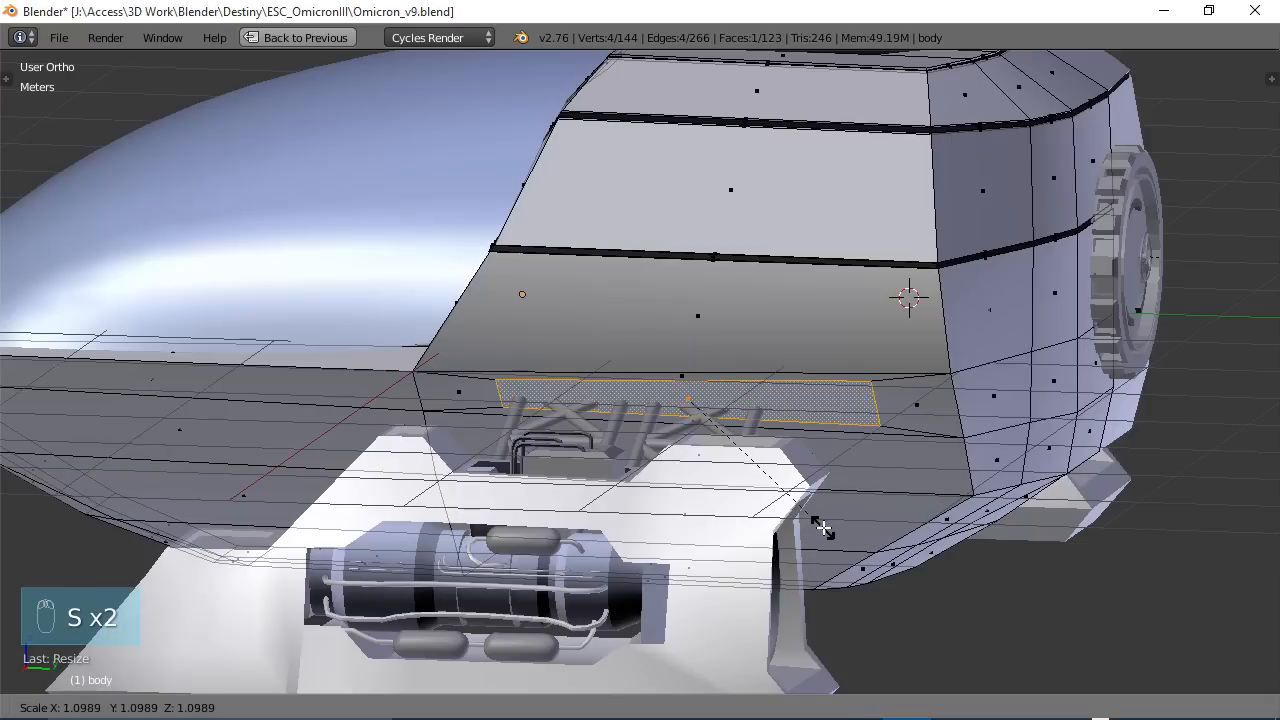
click(880, 420)
middle_drag(880, 420, 722, 516)
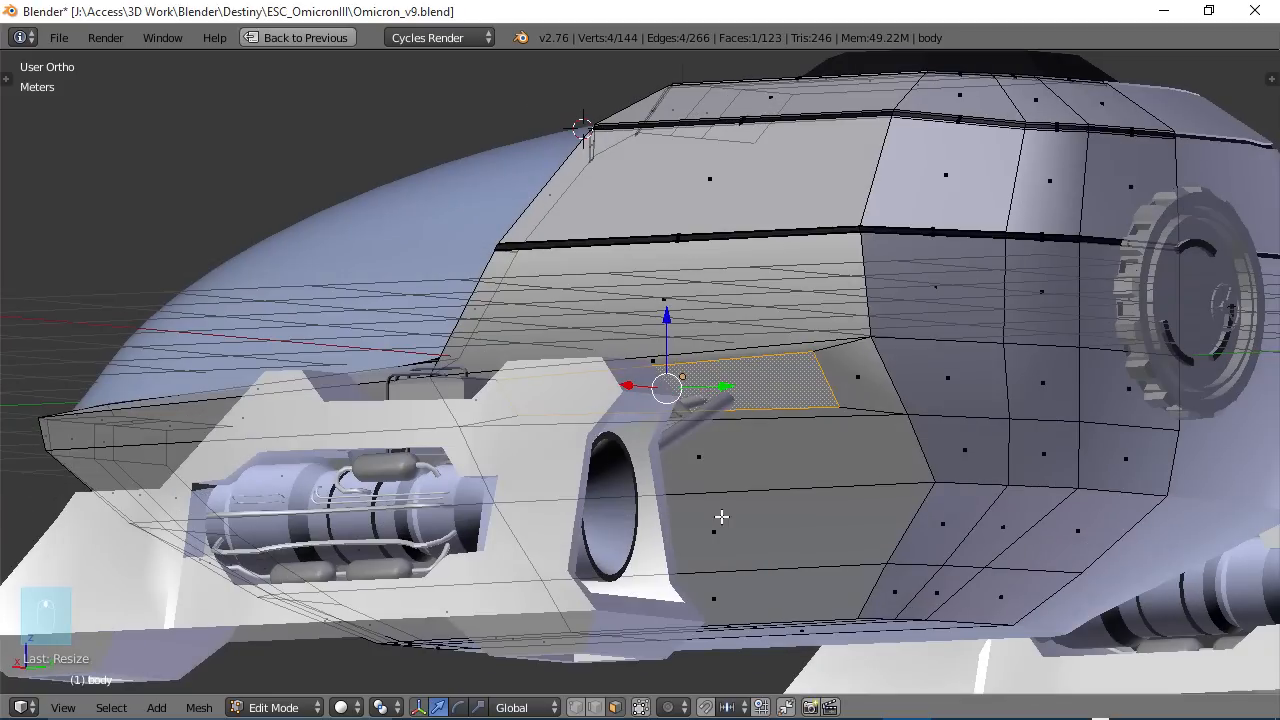
- Edge-slide the inset face's rear vertical edge forward until it sits close behind the end of the truss
click(597, 707)
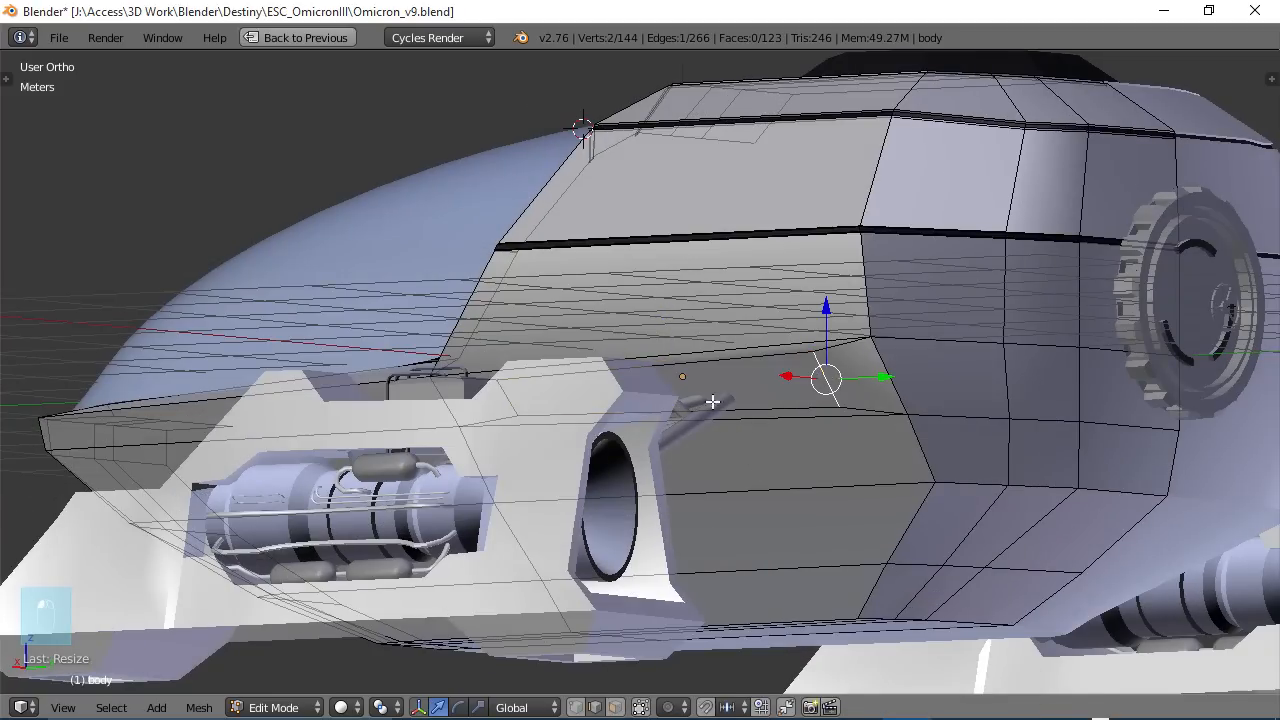
middle_drag(712, 401, 810, 440)
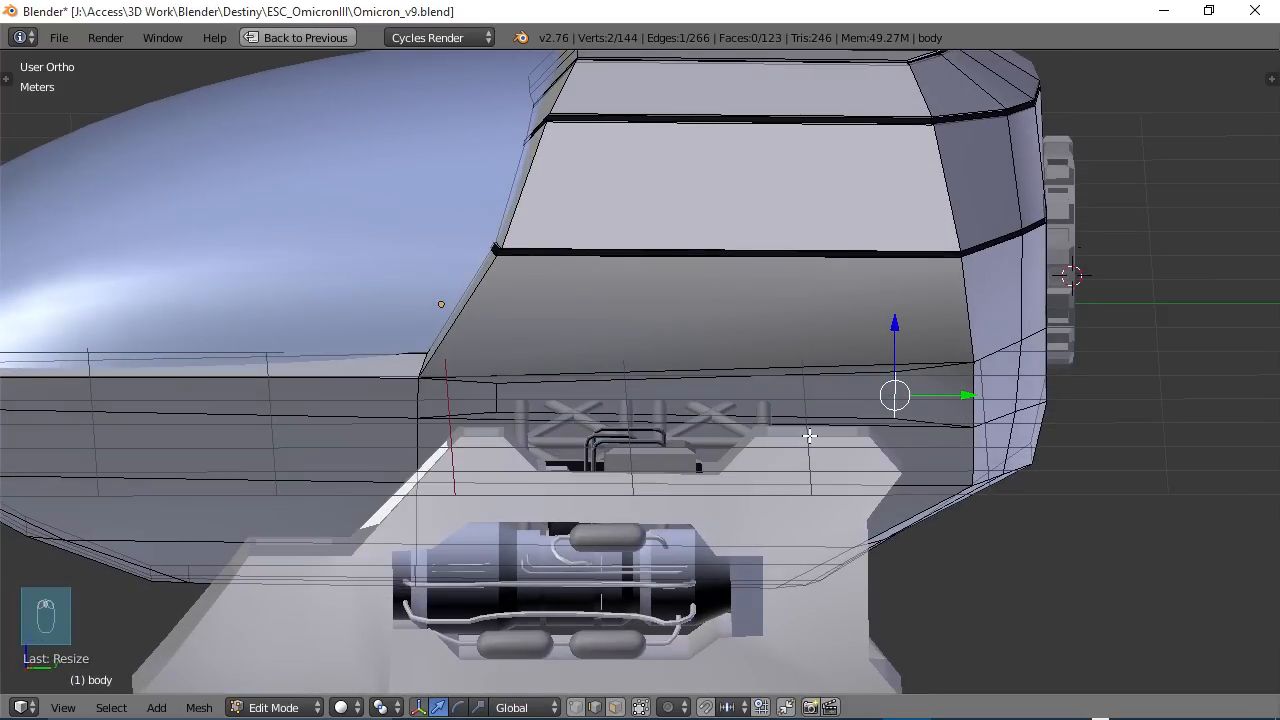
key(g)
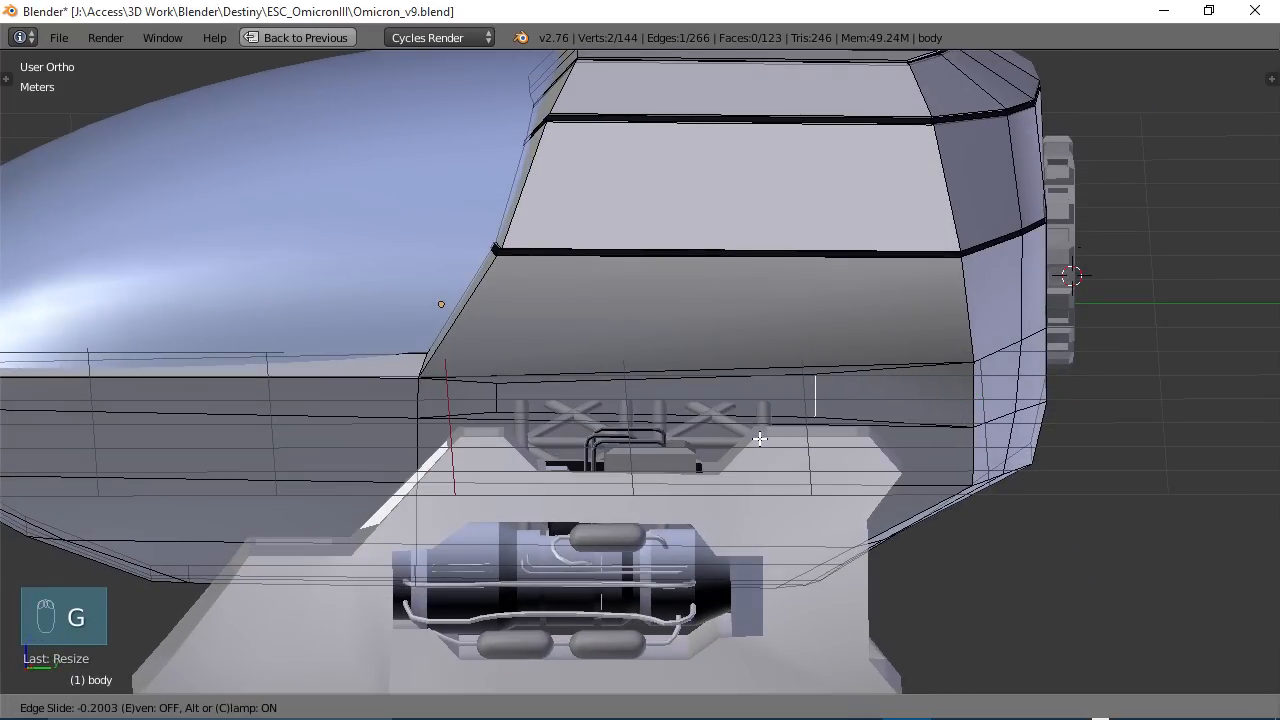
click(750, 438)
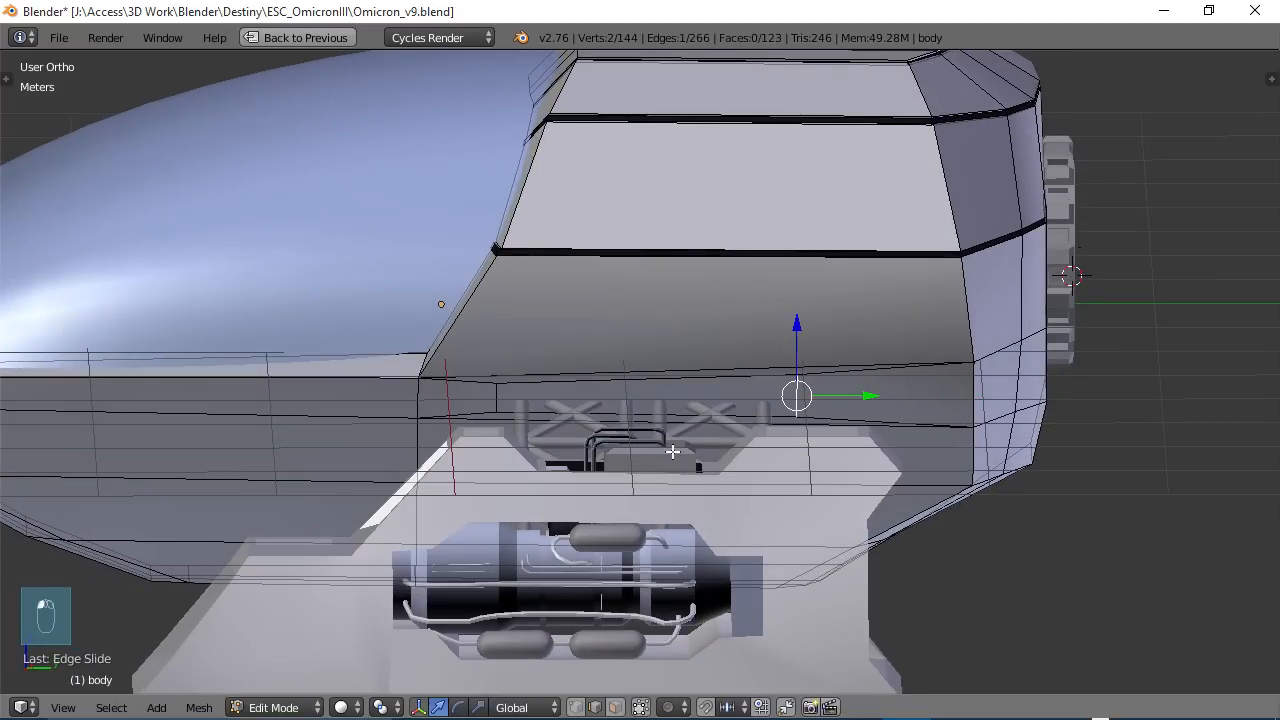
middle_drag(673, 452, 637, 587)
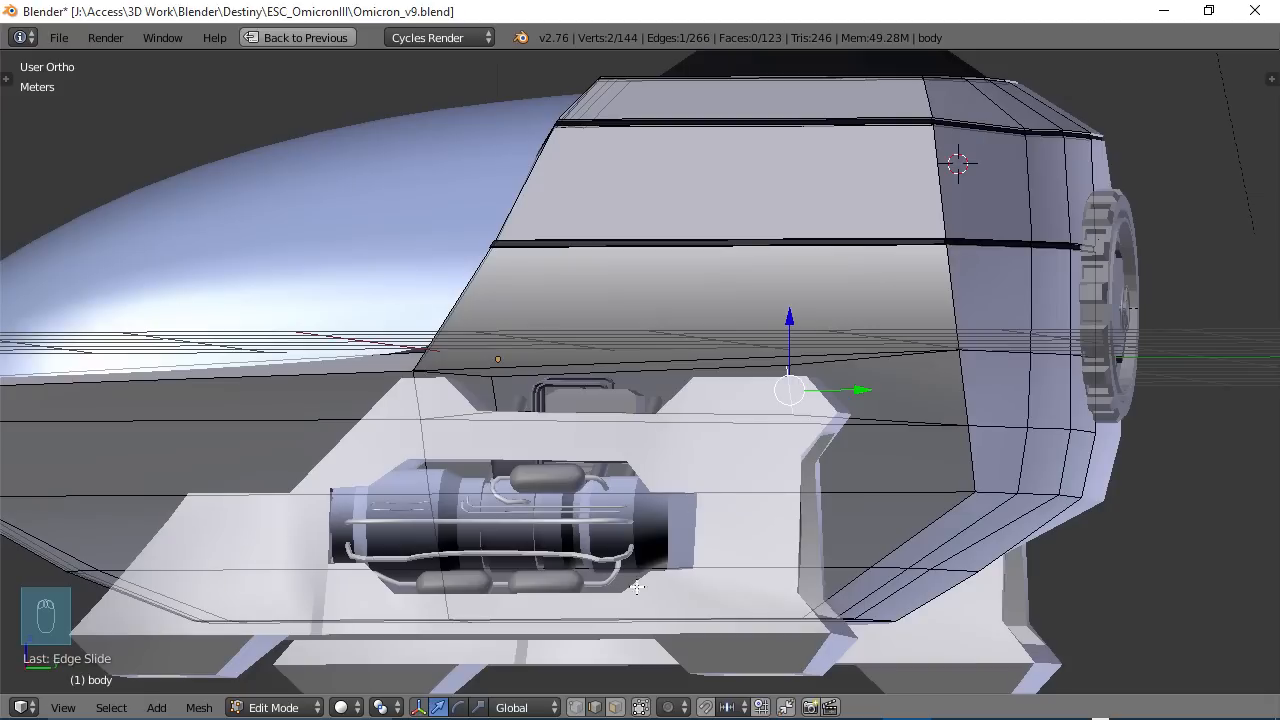
middle_drag(698, 420, 682, 372)
scroll(709, 398, up, 3)
key(g)
key(g)
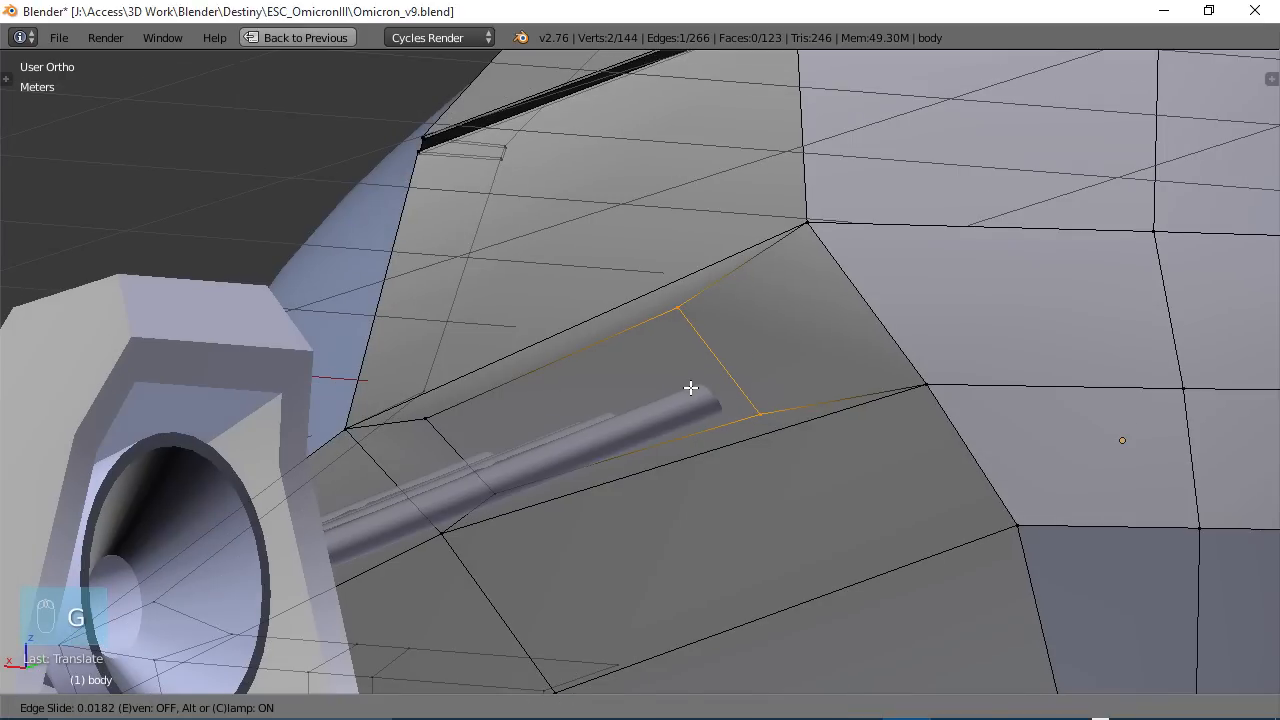
click(690, 387)
- Vertex-slide the inset's upper rear and upper front corners slightly down along their short side edges
right_click(680, 310)
key(g)
key(g)
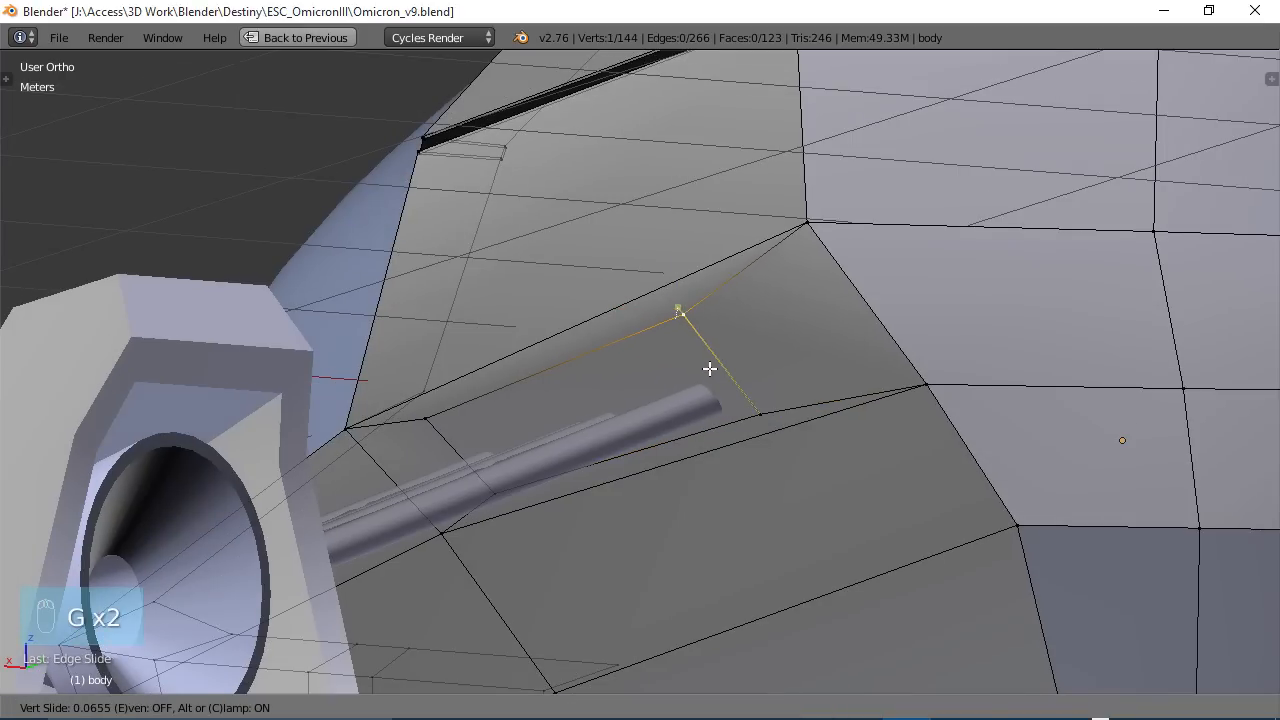
click(716, 388)
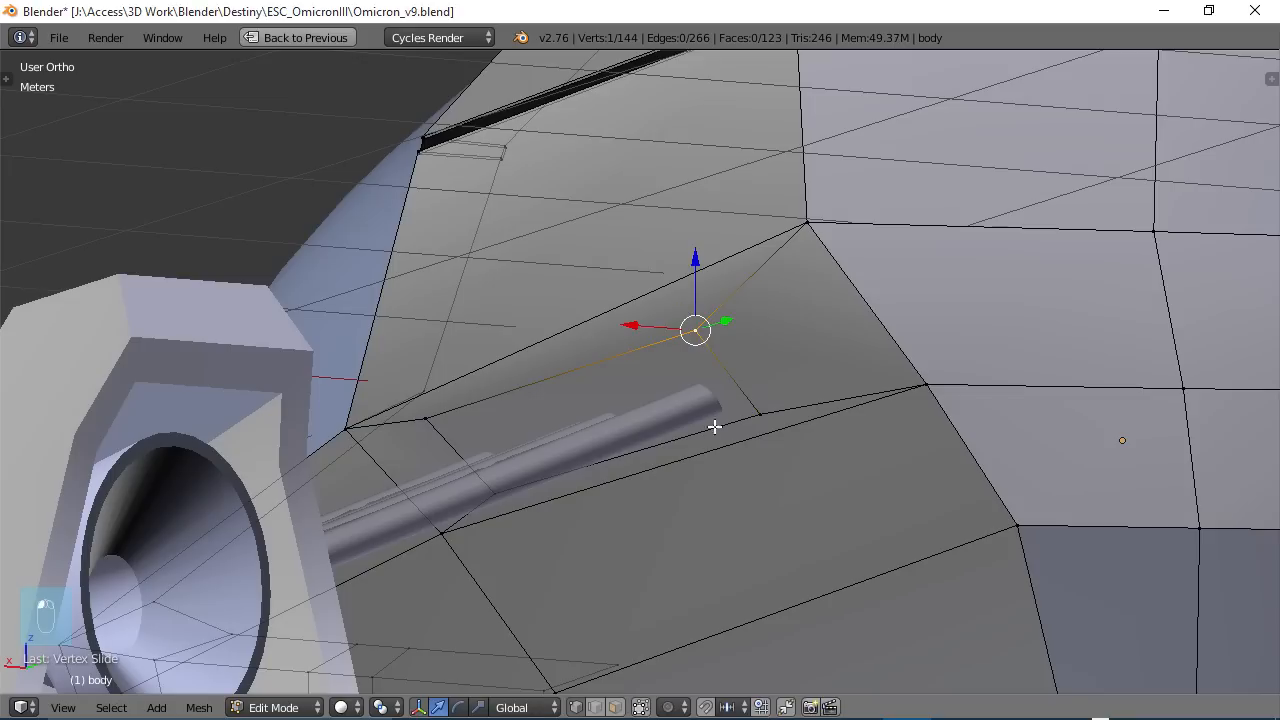
right_click(426, 418)
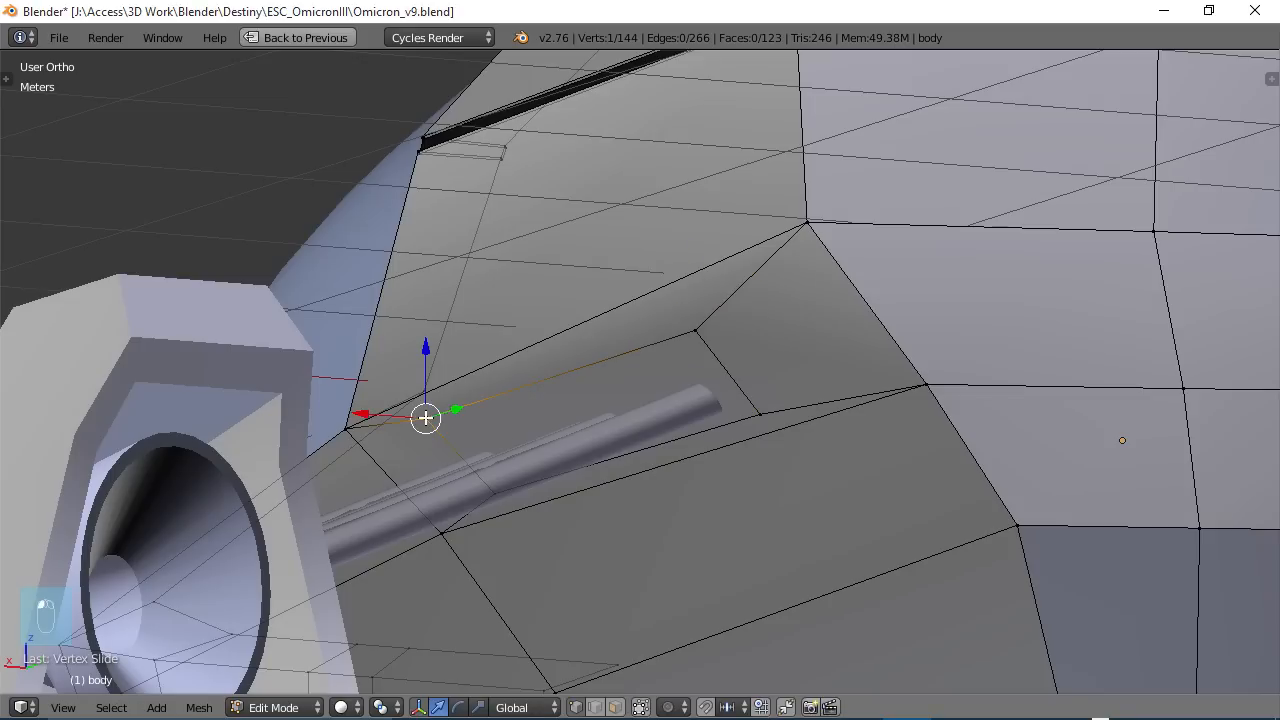
key(g)
key(g)
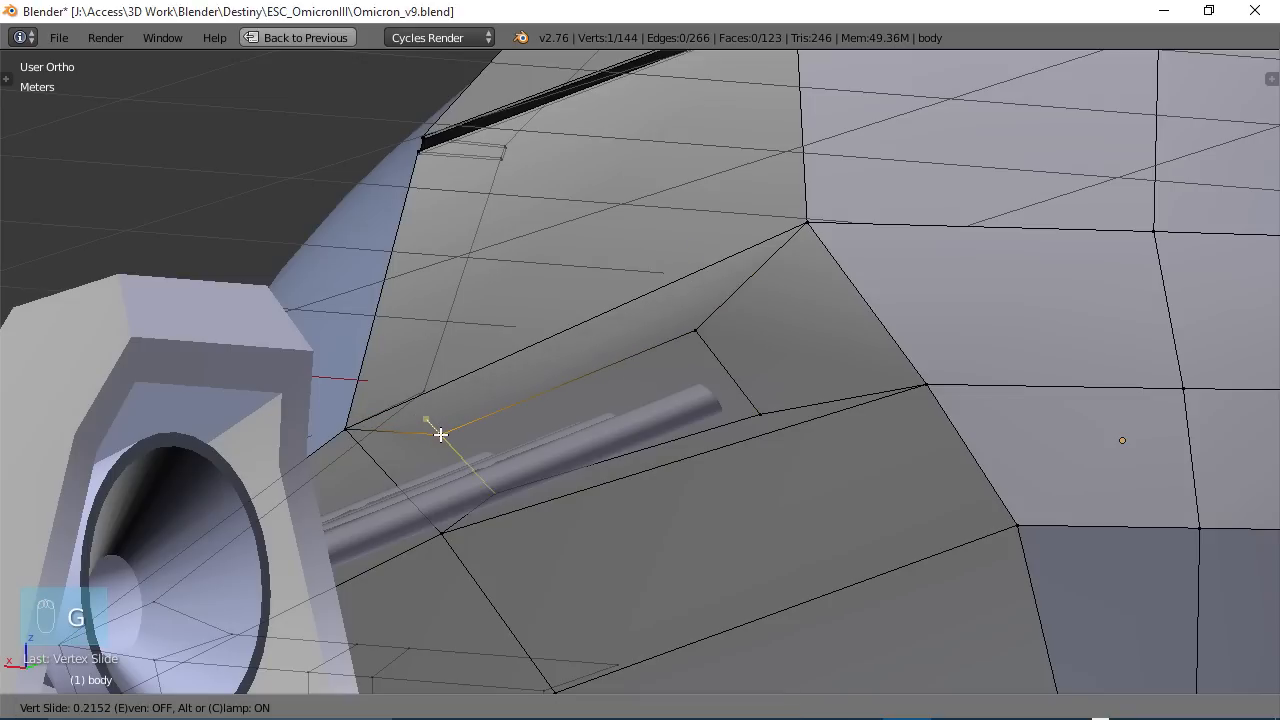
click(433, 426)
- Extrude the inset face about 6.8 cm into the hull and scale the recessed face down slightly
middle_drag(534, 443, 573, 487)
click(615, 707)
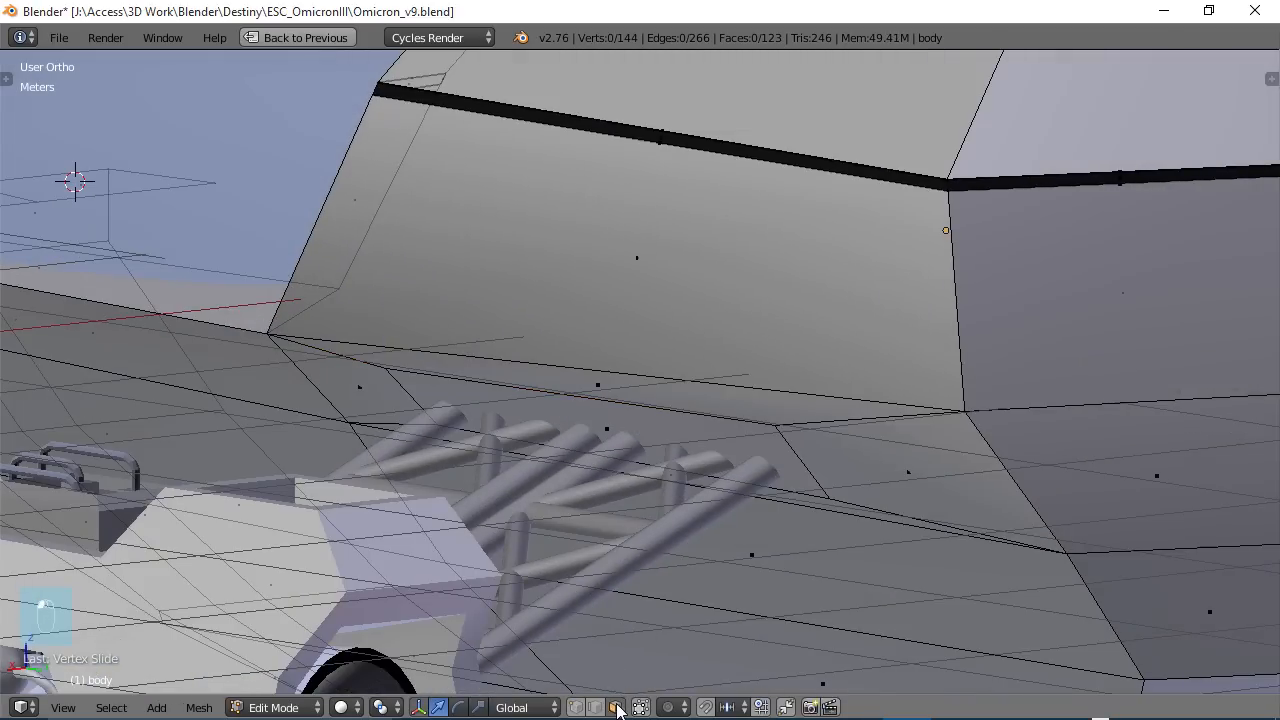
right_click(613, 438)
middle_drag(703, 477, 660, 461)
key(e)
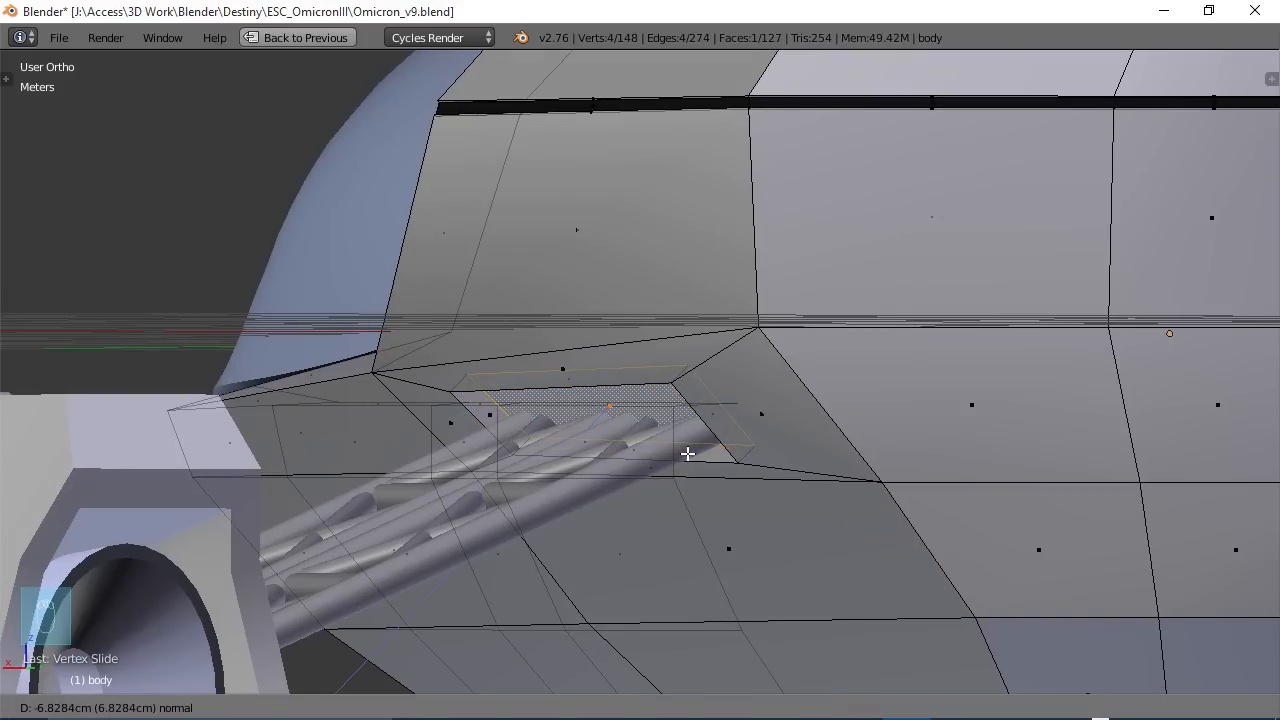
click(687, 453)
key(s)
click(731, 486)
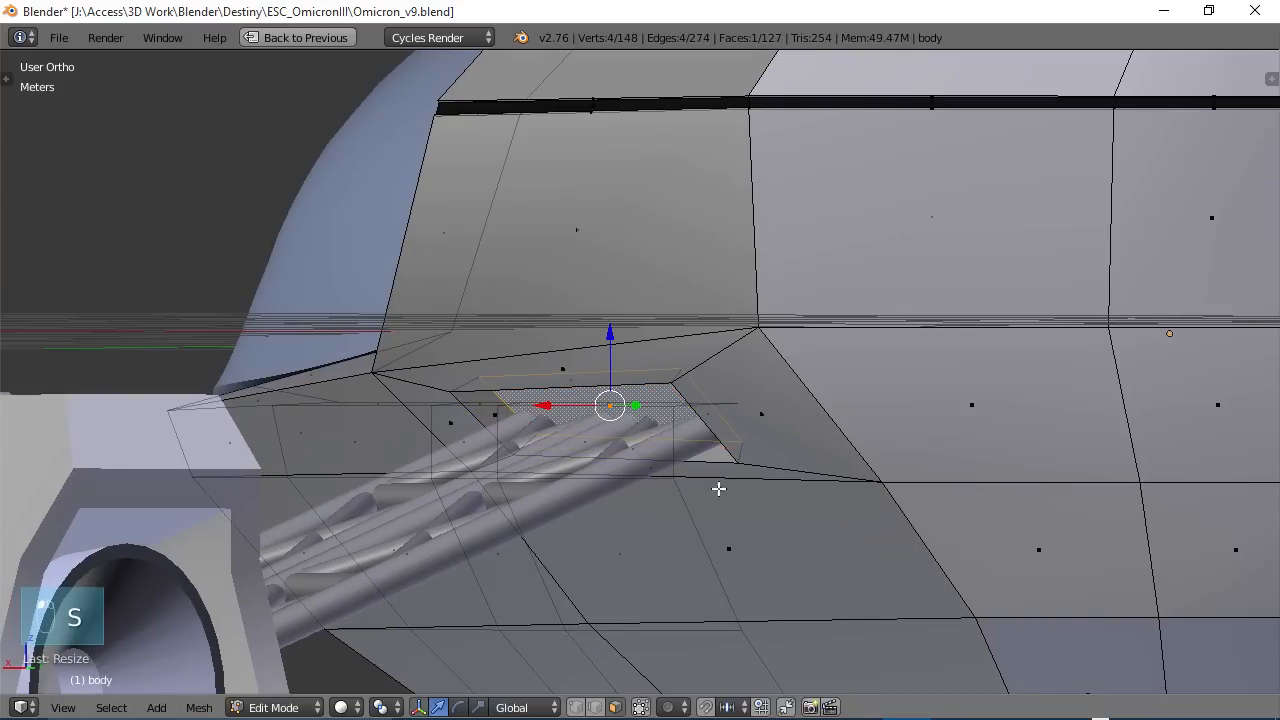
- Finish editing the hull's mesh and move the truss slightly up along Z in the front view
middle_drag(717, 489, 734, 440)
key(a)
key(Tab)
key(KP_1)
right_click(738, 443)
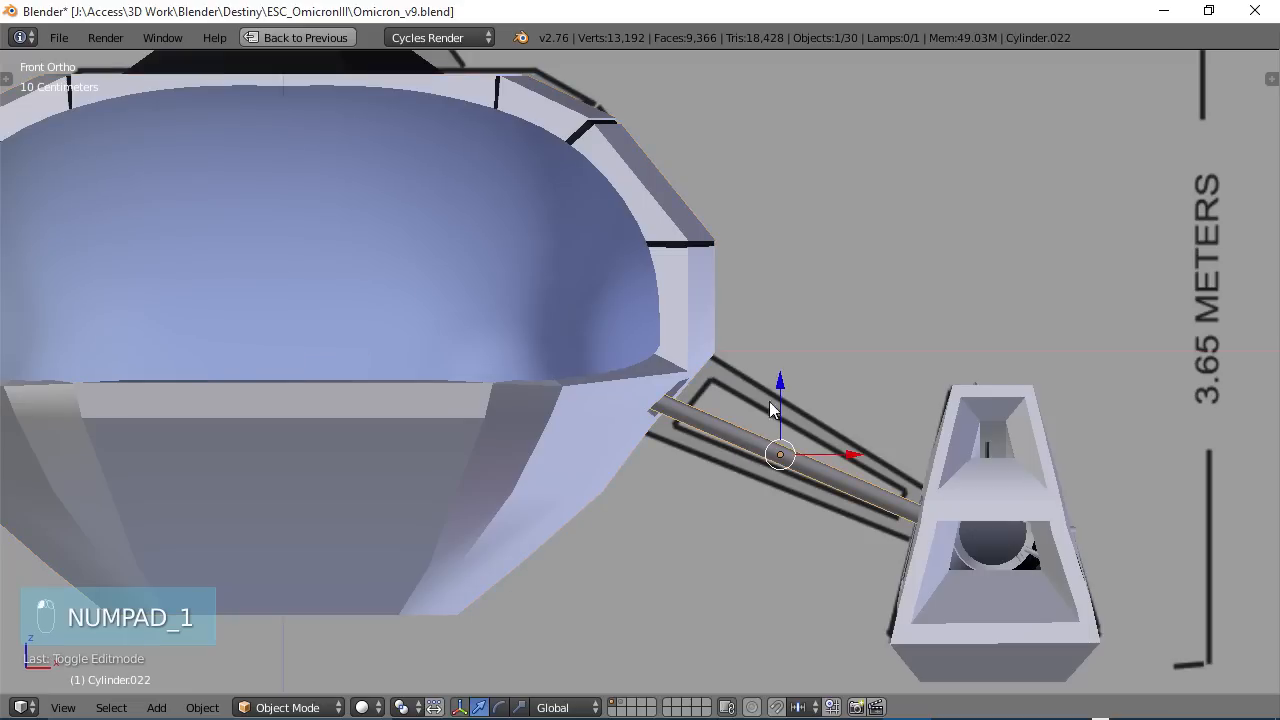
key(g)
key(z)
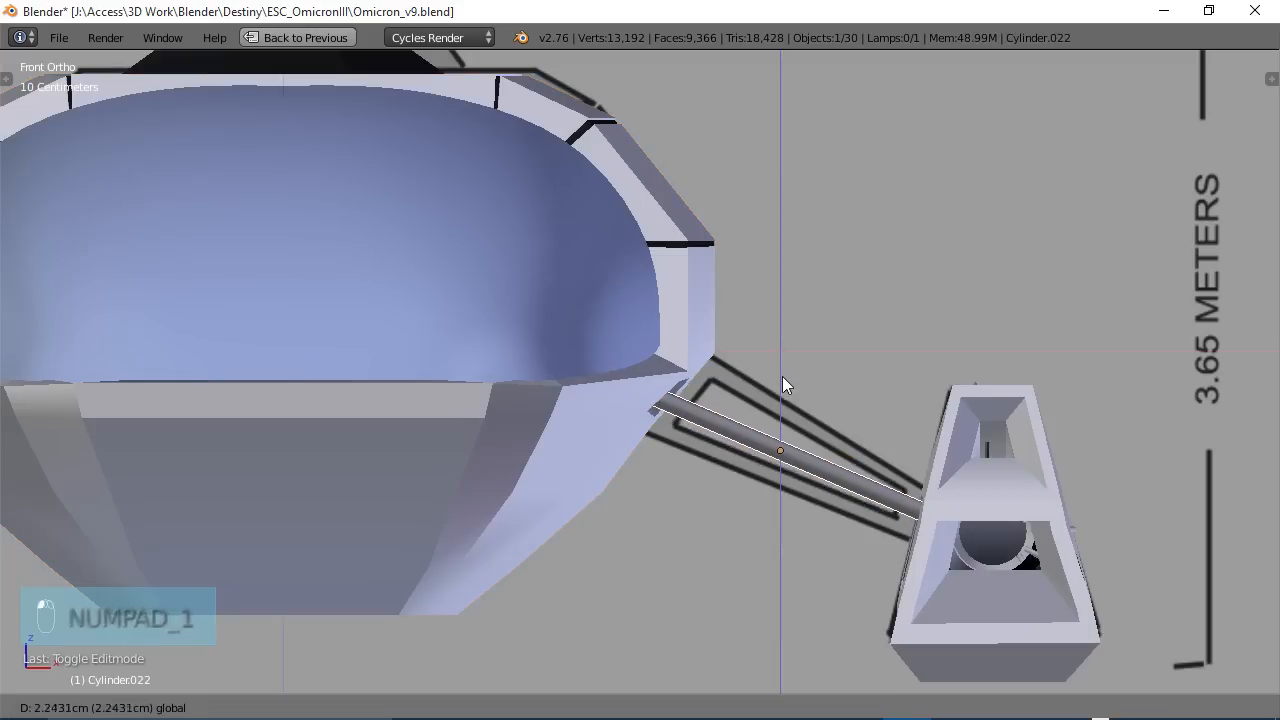
click(782, 372)
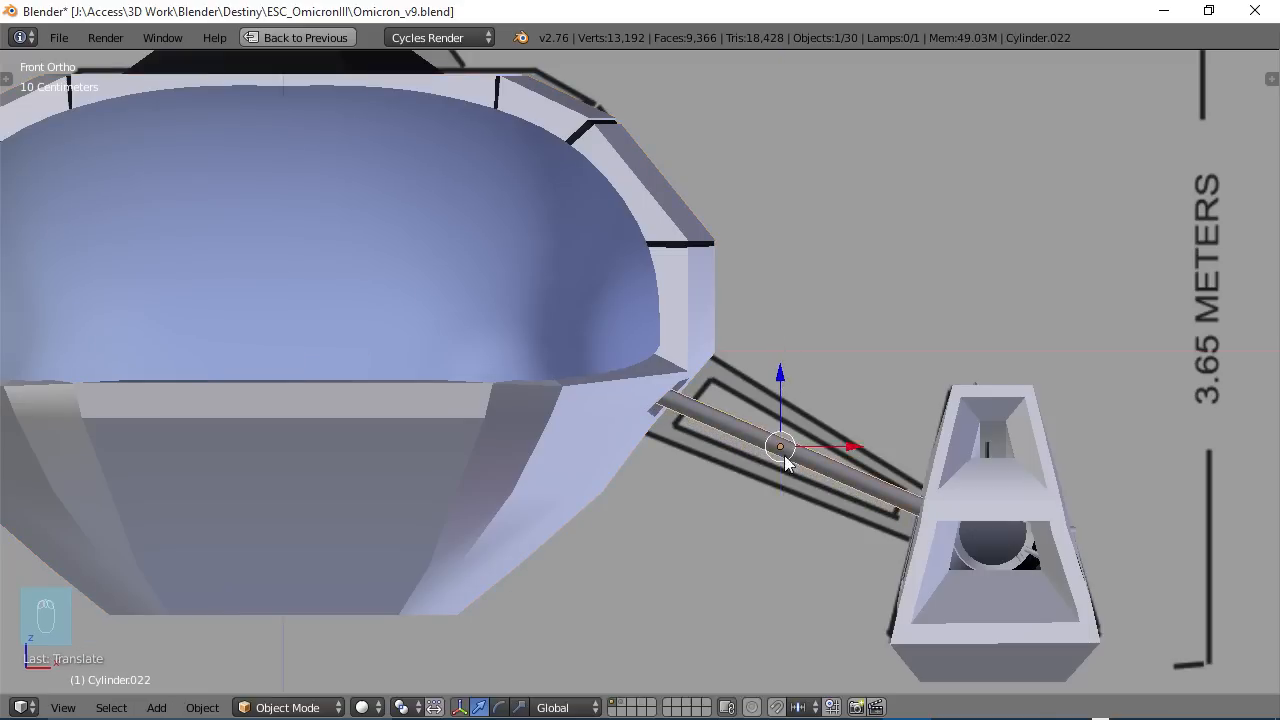
- Examine from below and from the sides how the truss fits between the hull and the thruster pod
middle_drag(782, 372, 828, 377)
middle_drag(901, 339, 647, 341)
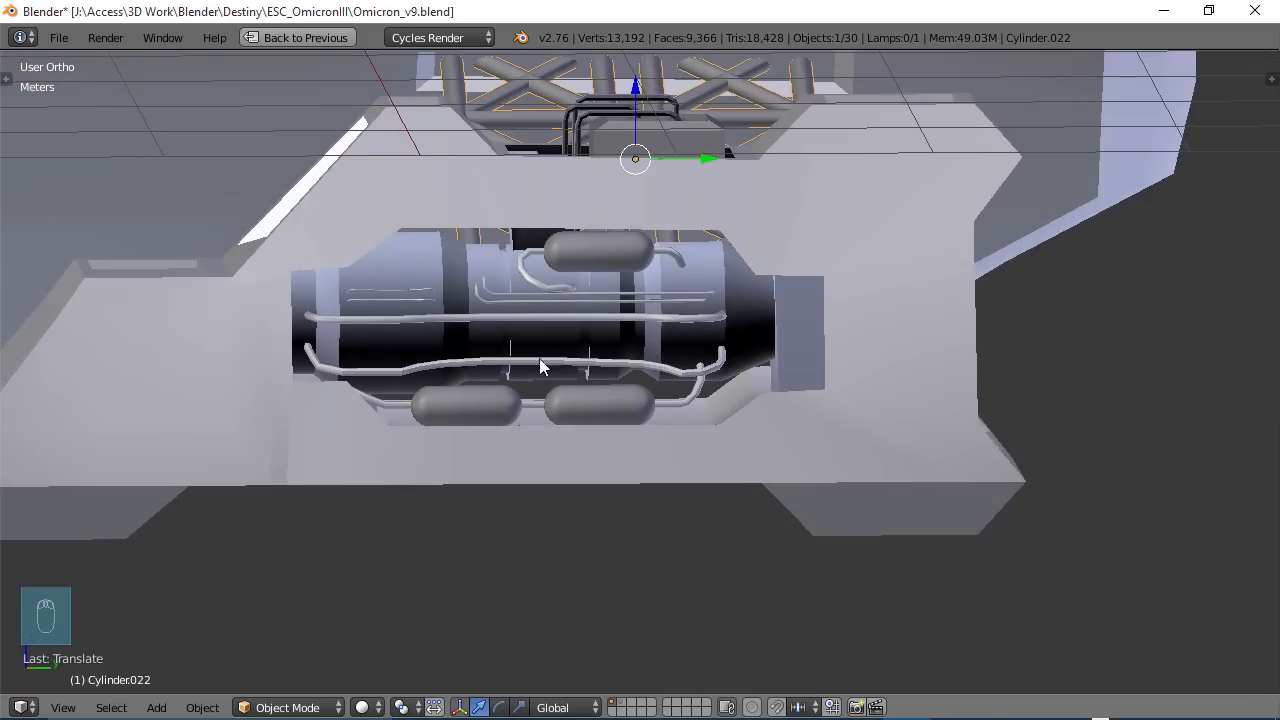
middle_drag(578, 322, 698, 318)
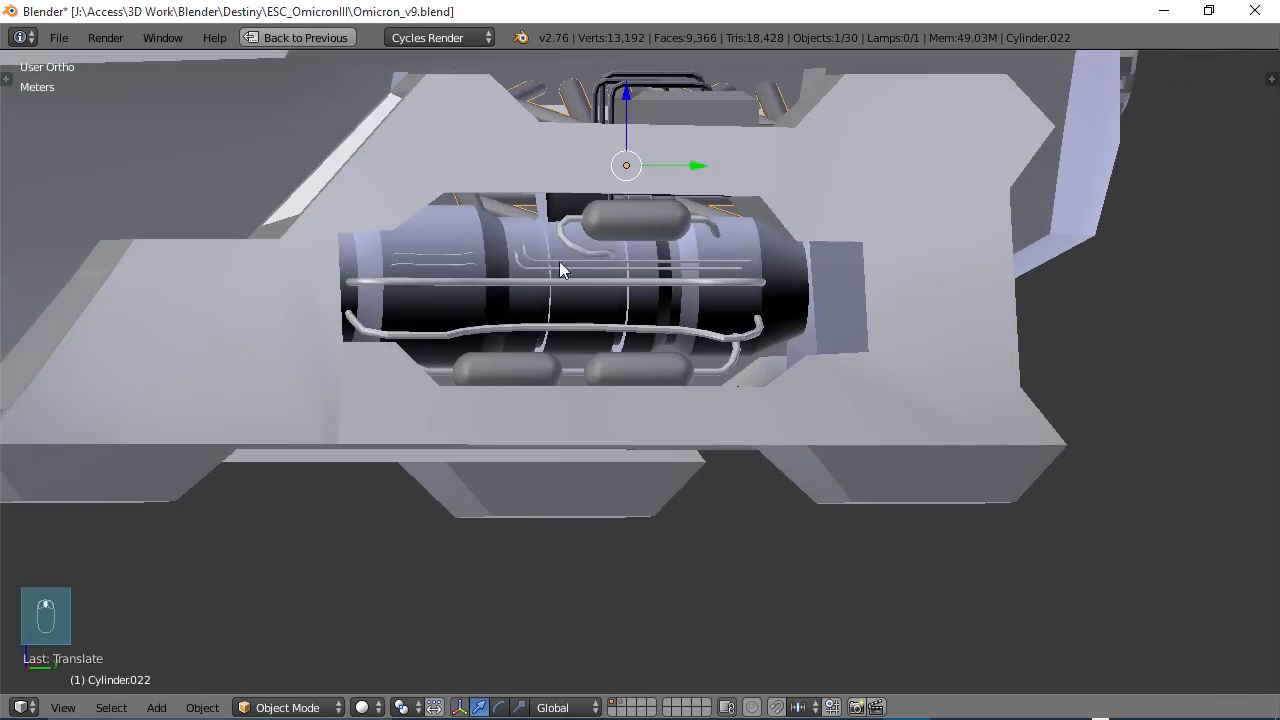
middle_drag(559, 261, 897, 240)
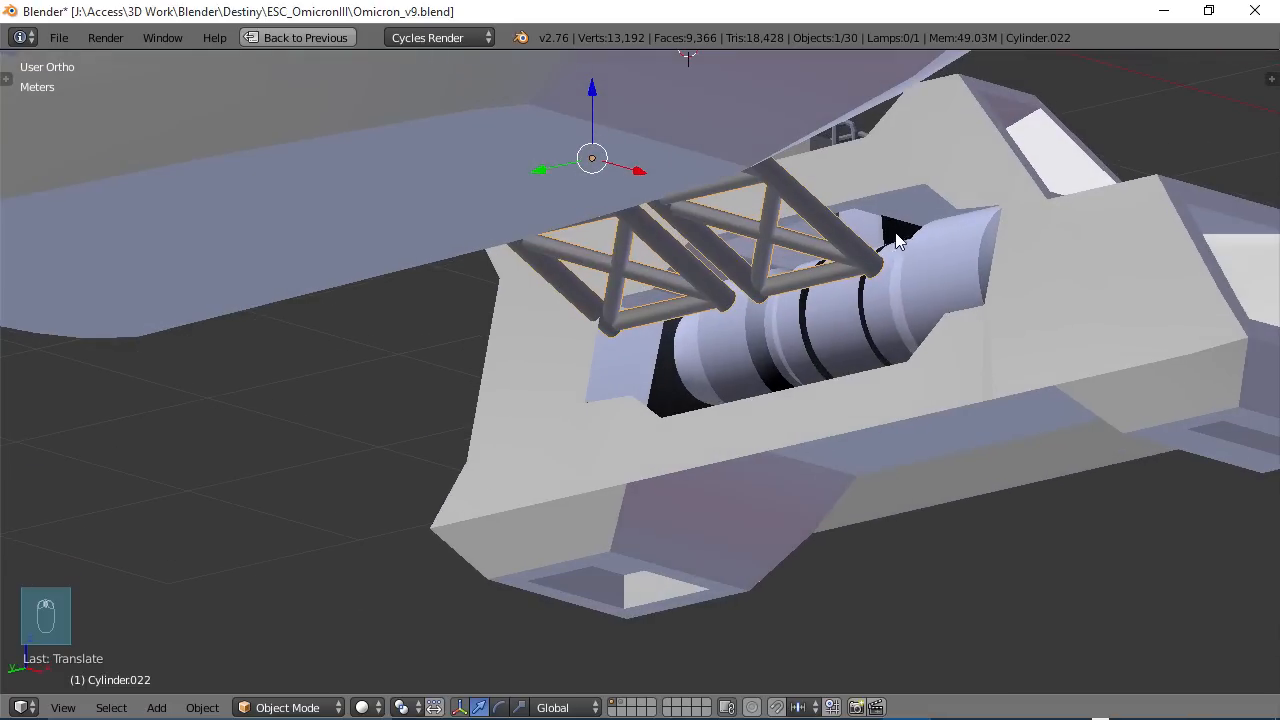
middle_drag(923, 283, 959, 279)
middle_drag(888, 303, 710, 326)
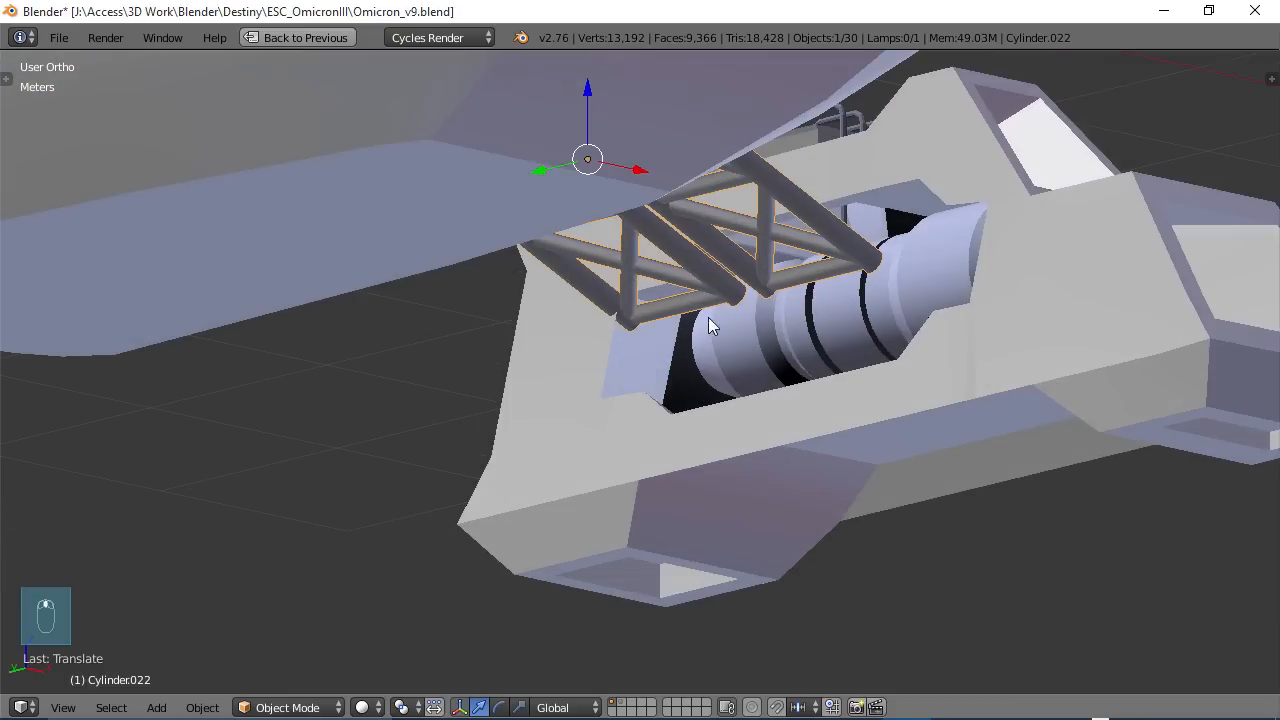
middle_drag(749, 278, 698, 358)
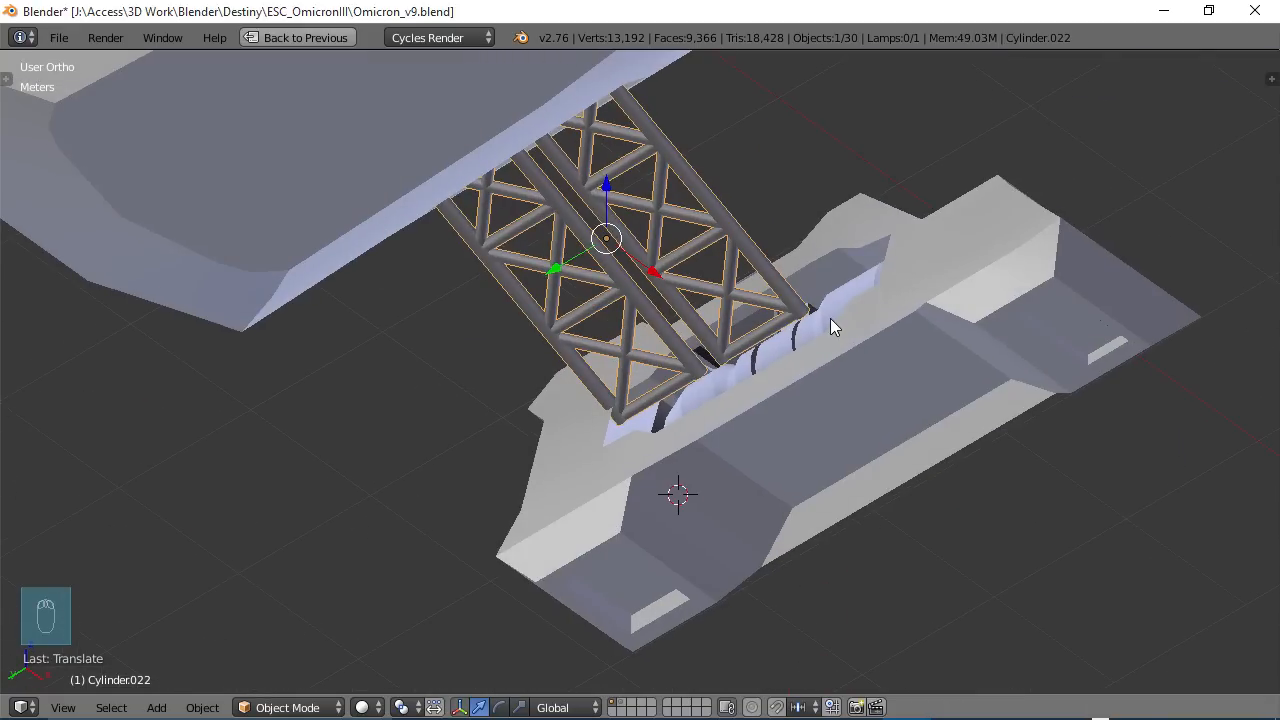
middle_drag(830, 318, 766, 355)
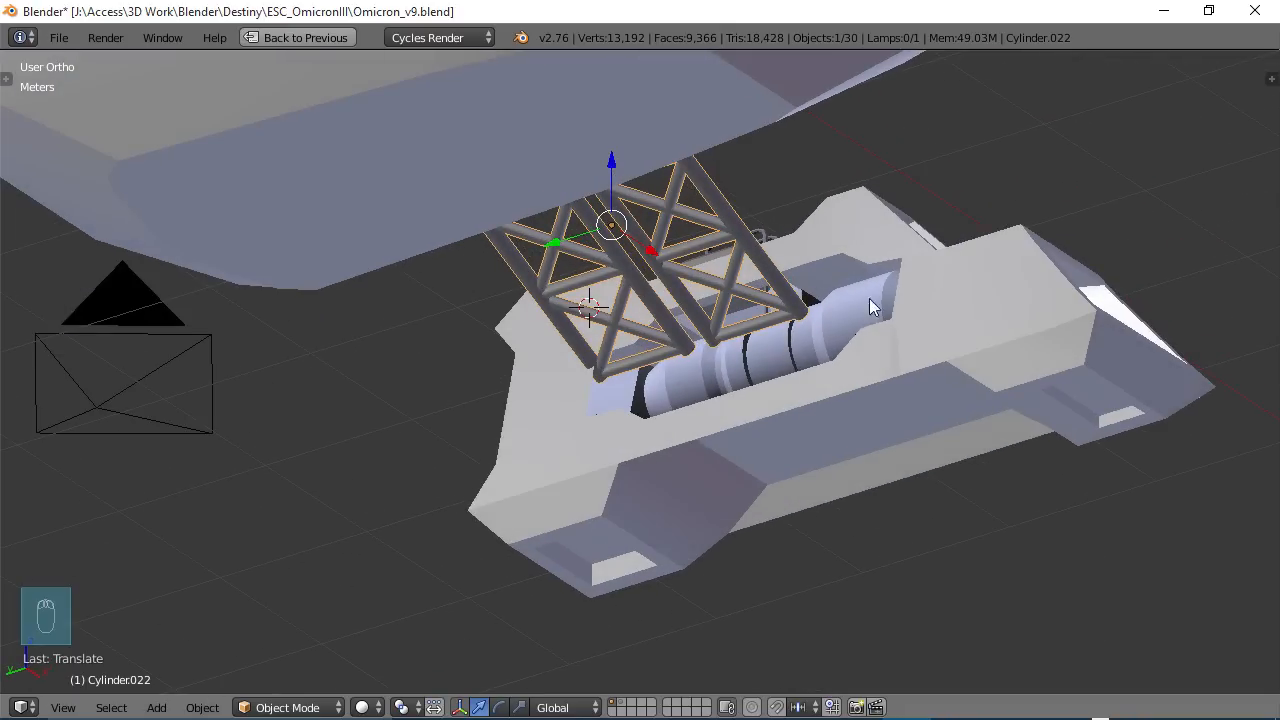
middle_drag(700, 346, 735, 333)
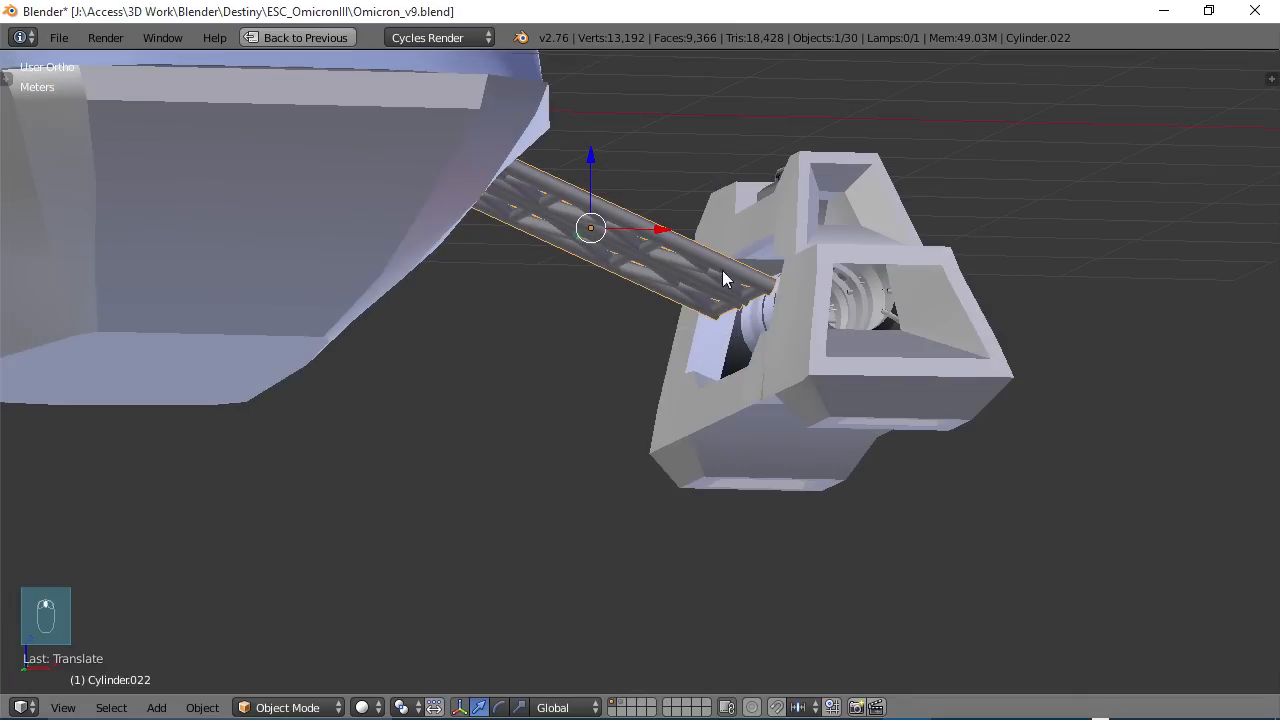
middle_drag(724, 279, 740, 367)
scroll(725, 323, down, 5)
key(a)
scroll(767, 380, down, 4)
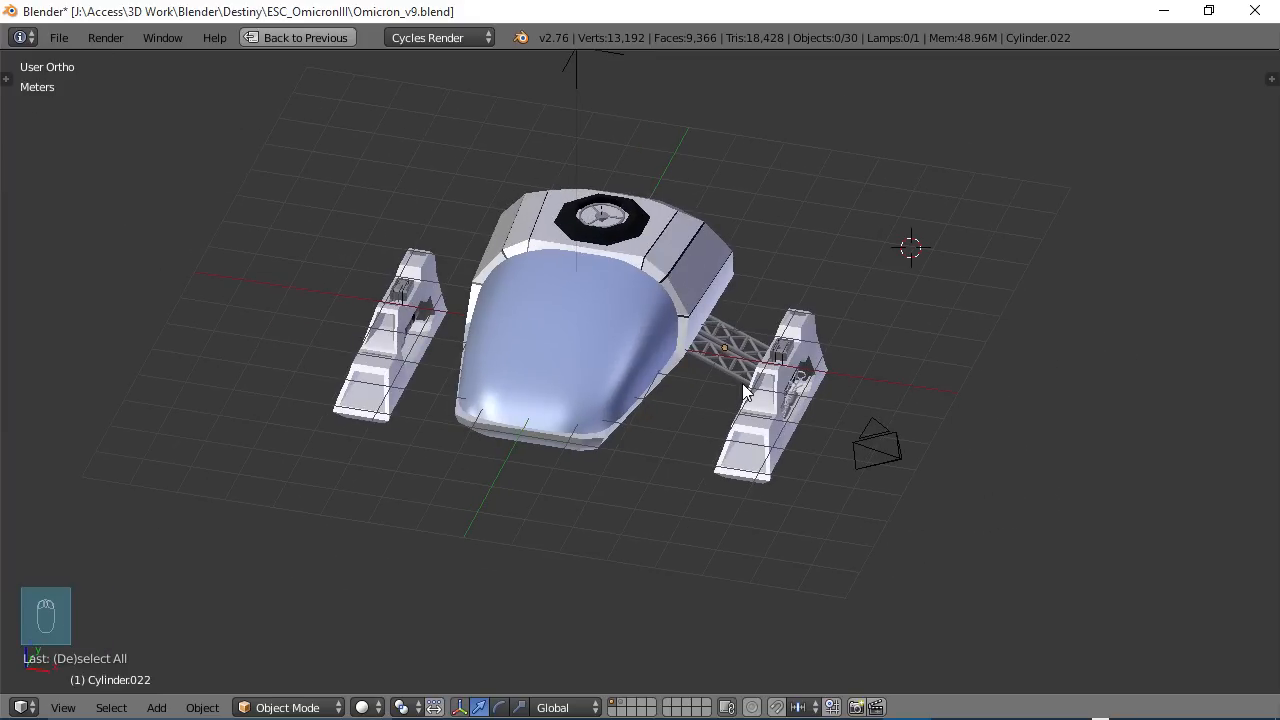
- Add a Mirror modifier on the X axis to the truss with empty_mirror as the mirror object
key(ctrl+Up)
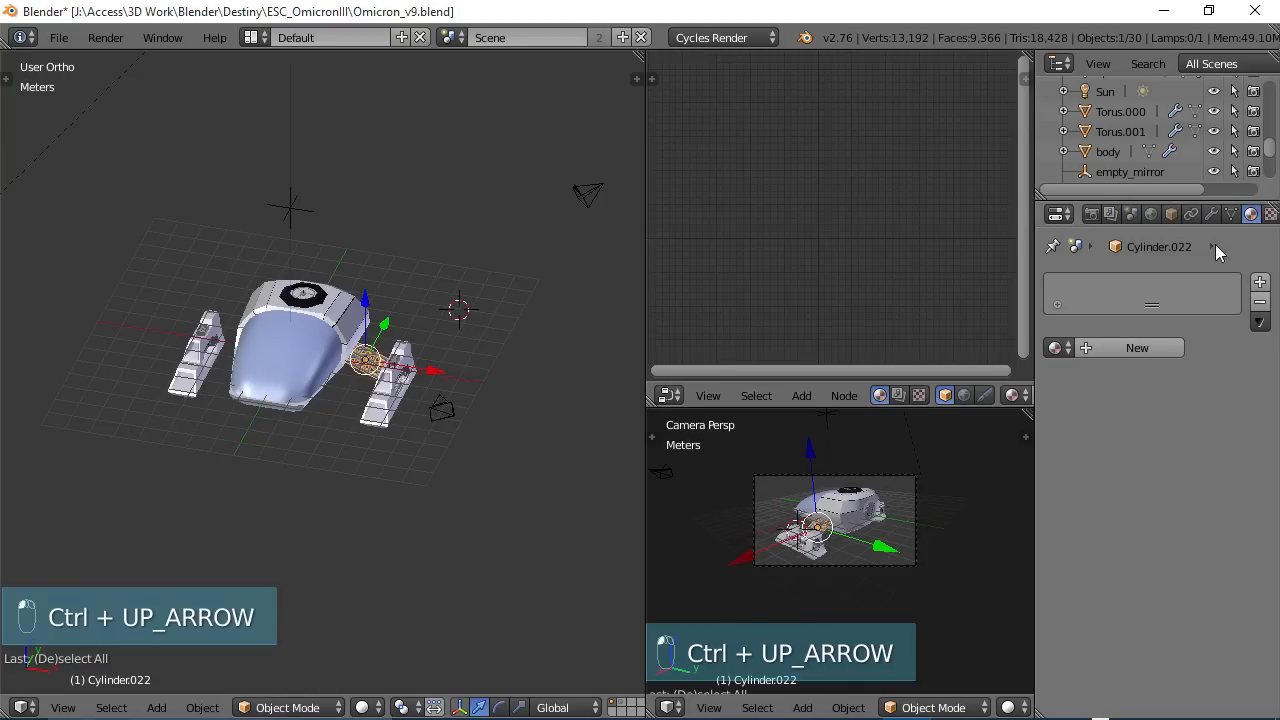
click(1208, 214)
click(1066, 284)
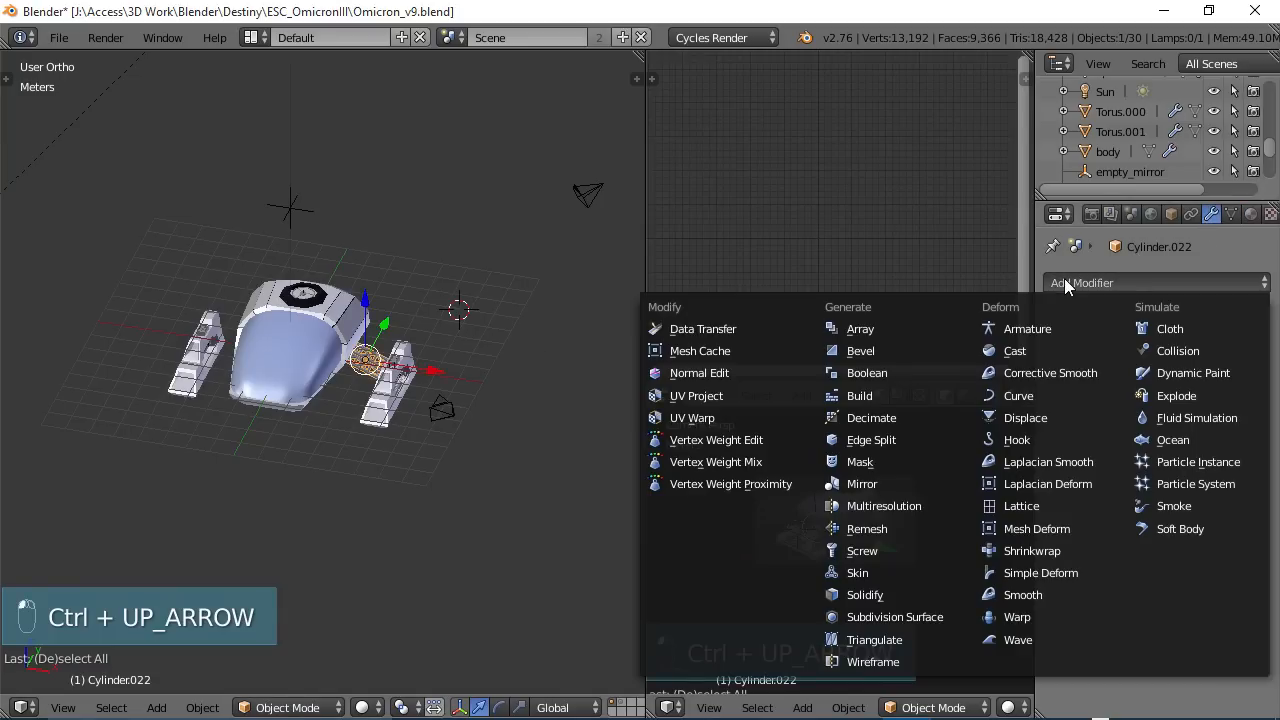
click(888, 478)
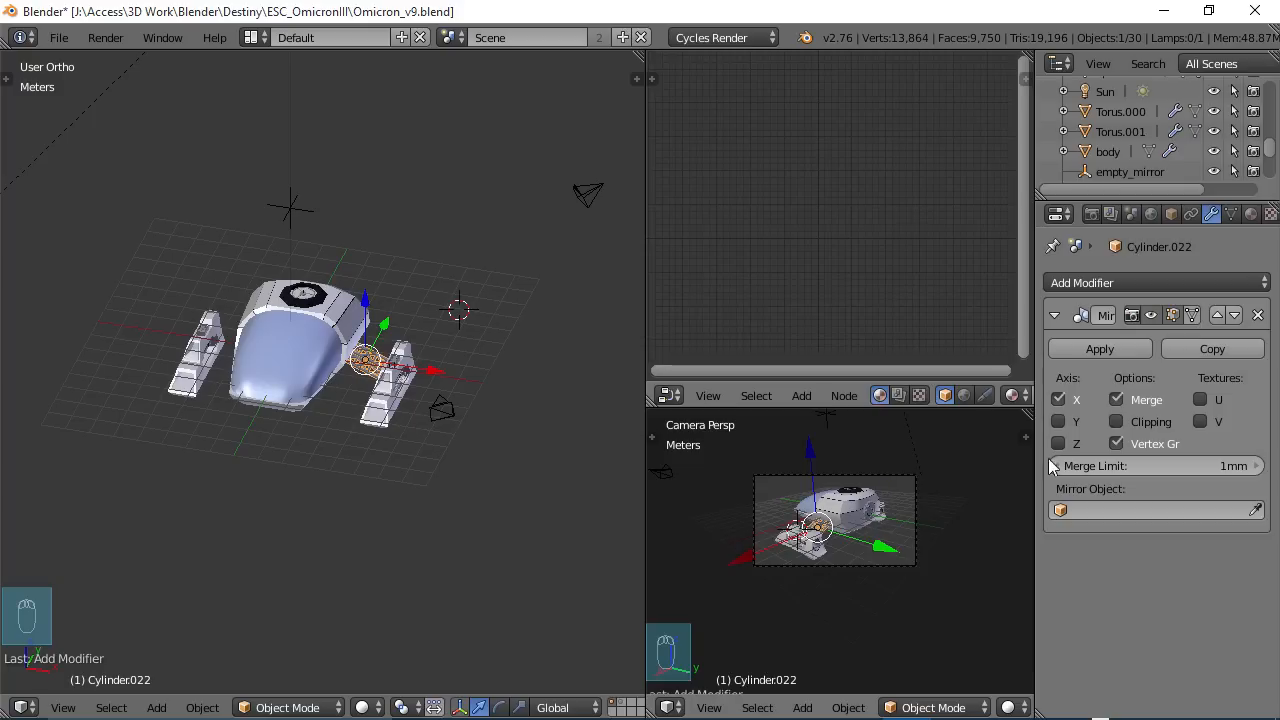
click(1078, 512)
scroll(1087, 463, down, 3)
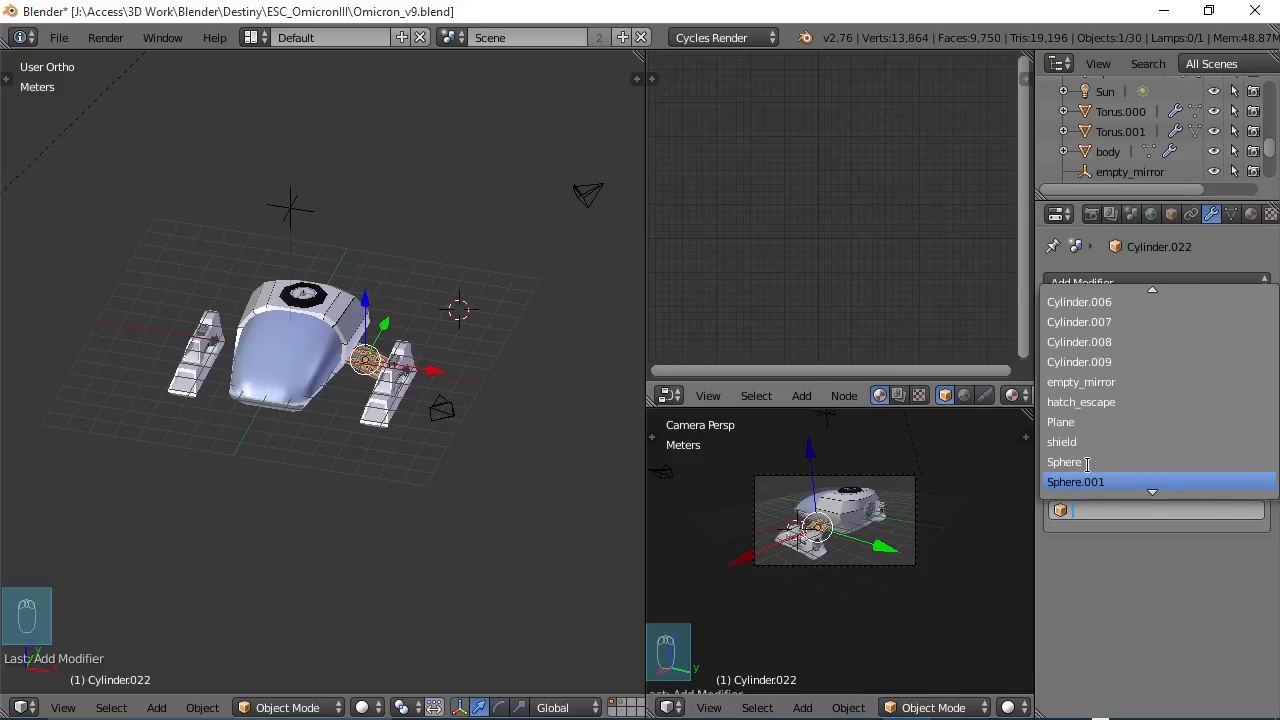
click(1085, 383)
- Save the file over Omicron_v9.blend and maximize the 3D view to show the whole ship
middle_drag(377, 431, 454, 441)
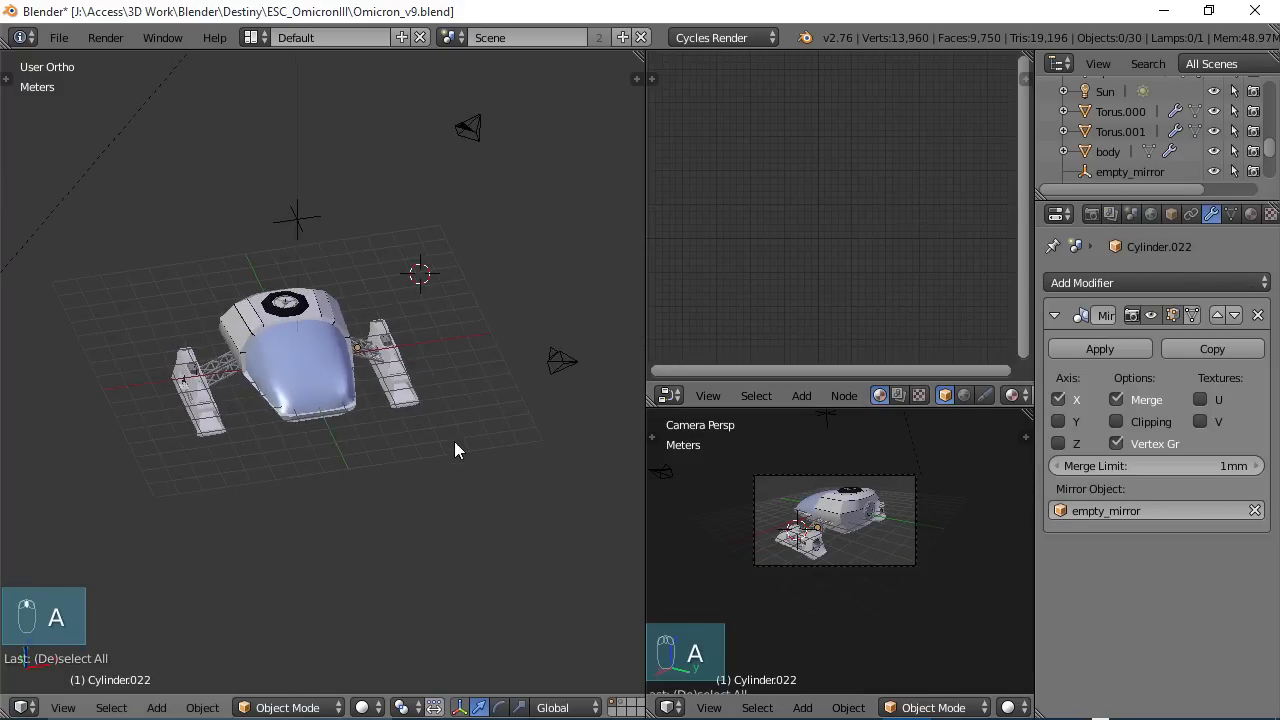
scroll(445, 441, up, 6)
middle_drag(640, 328, 280, 398)
scroll(420, 360, down, 5)
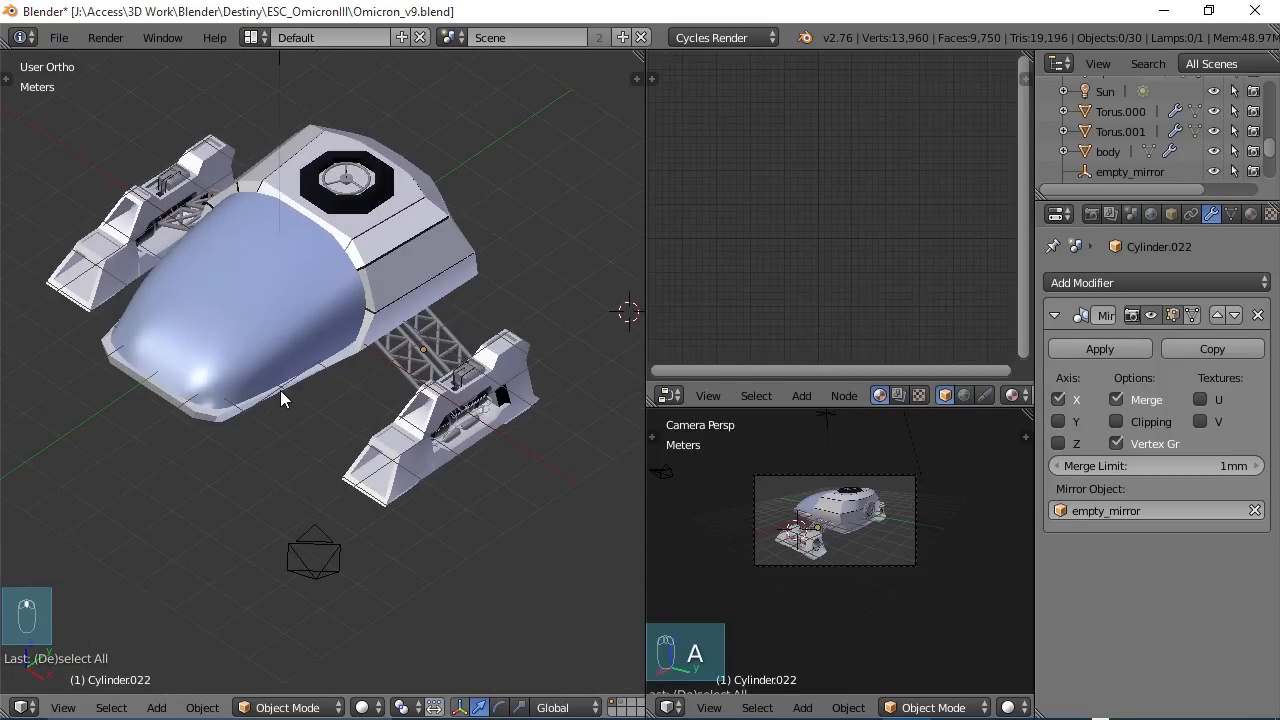
key(ctrl+s)
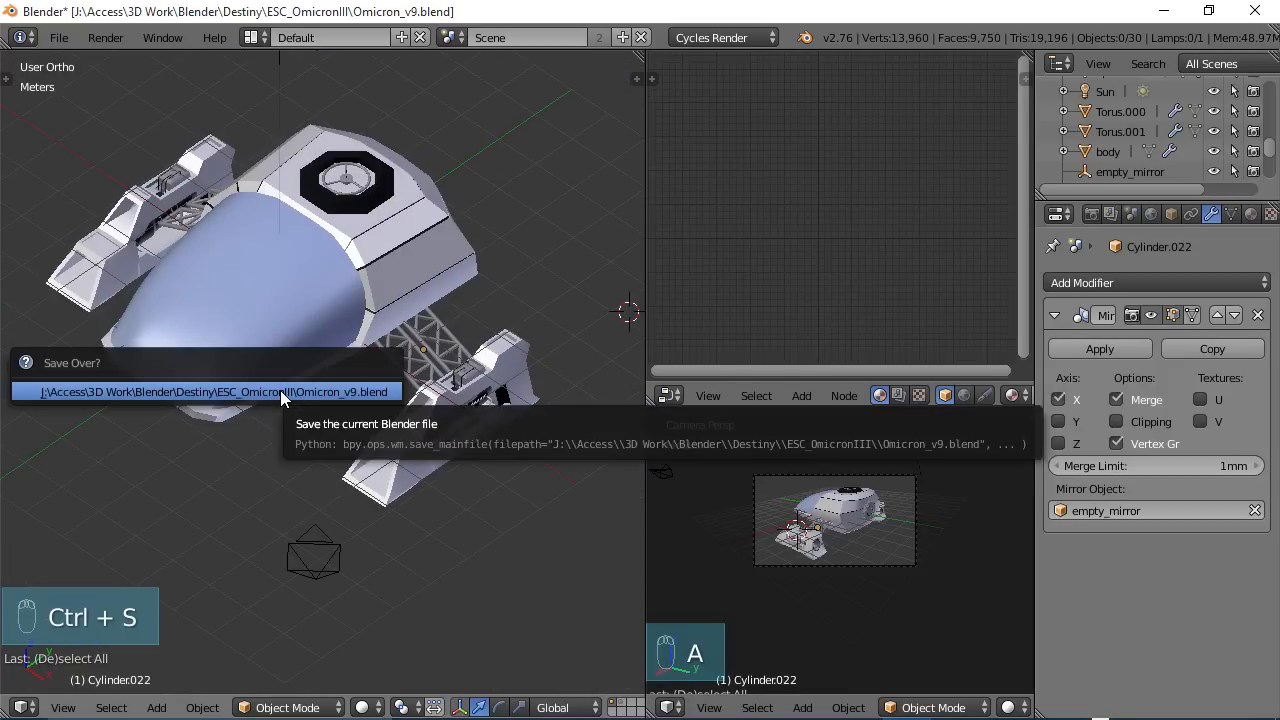
click(280, 390)
key(ctrl+Up)
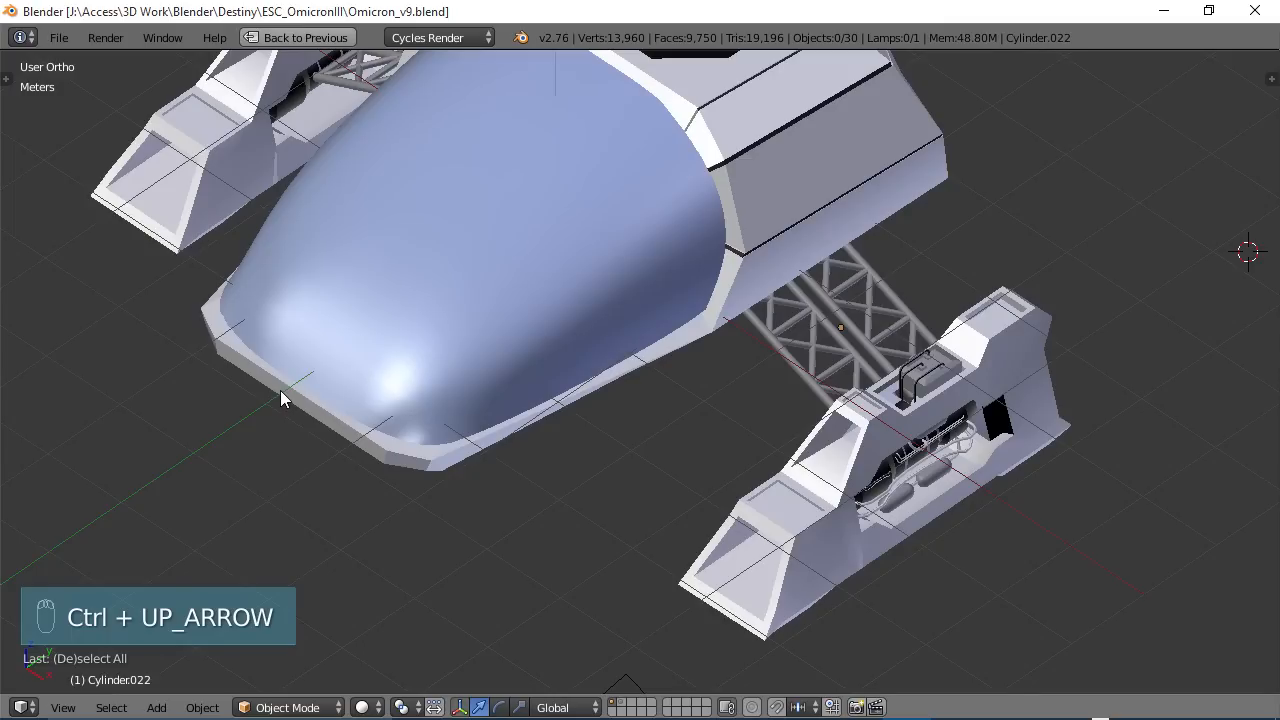
scroll(280, 390, down, 3)
shift+middle_drag(506, 364, 474, 415)
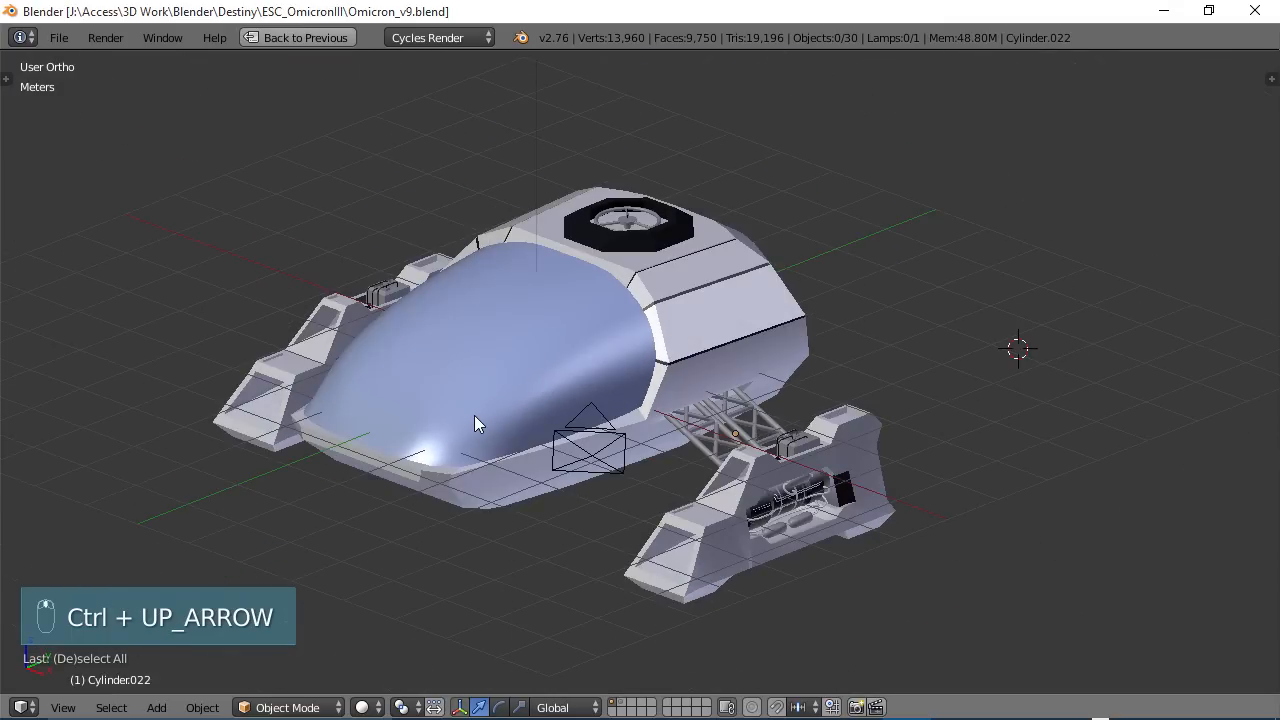
- Run a test render of the ship from the camera and stop it once the strut area shows
key(F12)
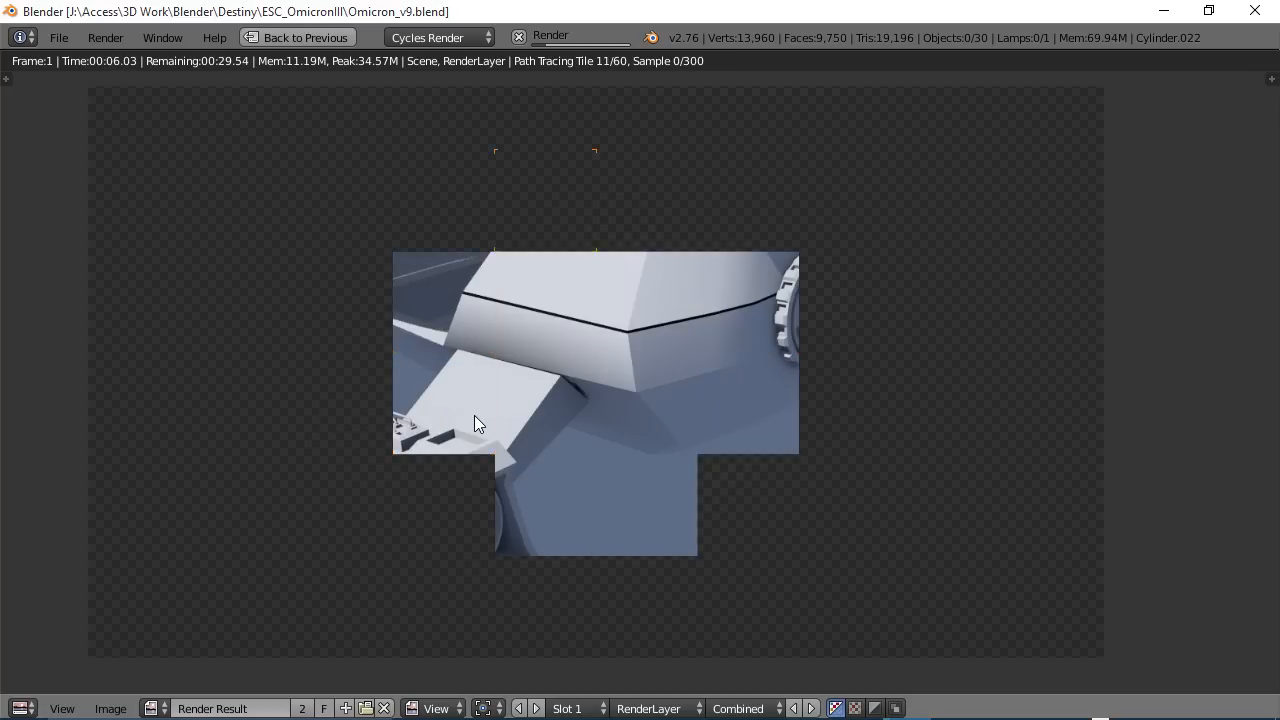
key(Escape)
key(Escape)
middle_drag(520, 405, 574, 410)
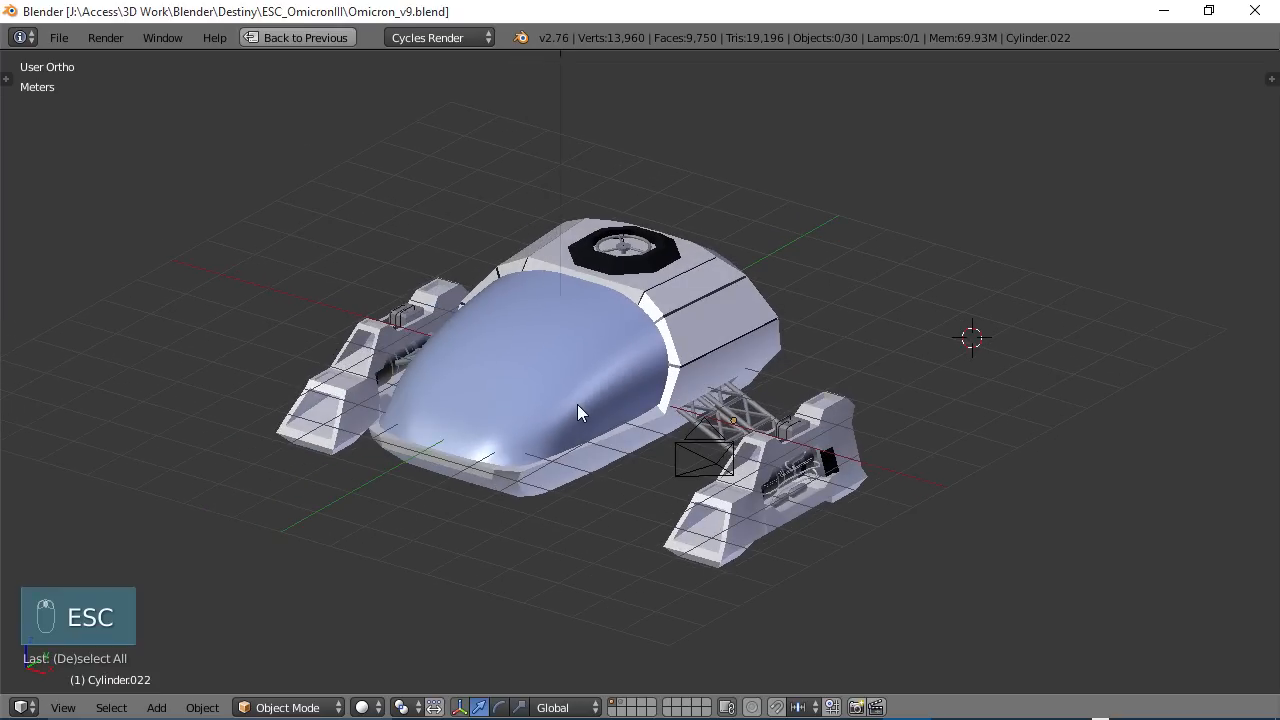
- Unhide and delete the old solid strut between the hull and the thruster pod, and render the scene again
key(alt+h)
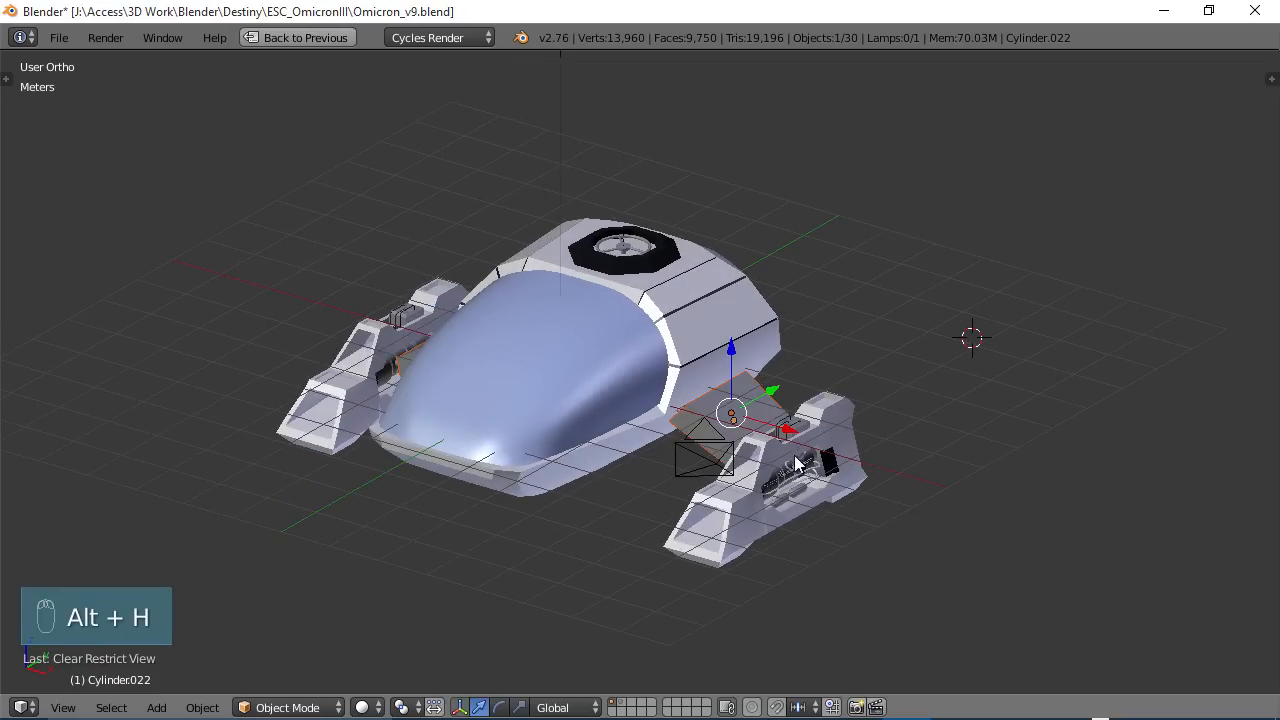
key(x)
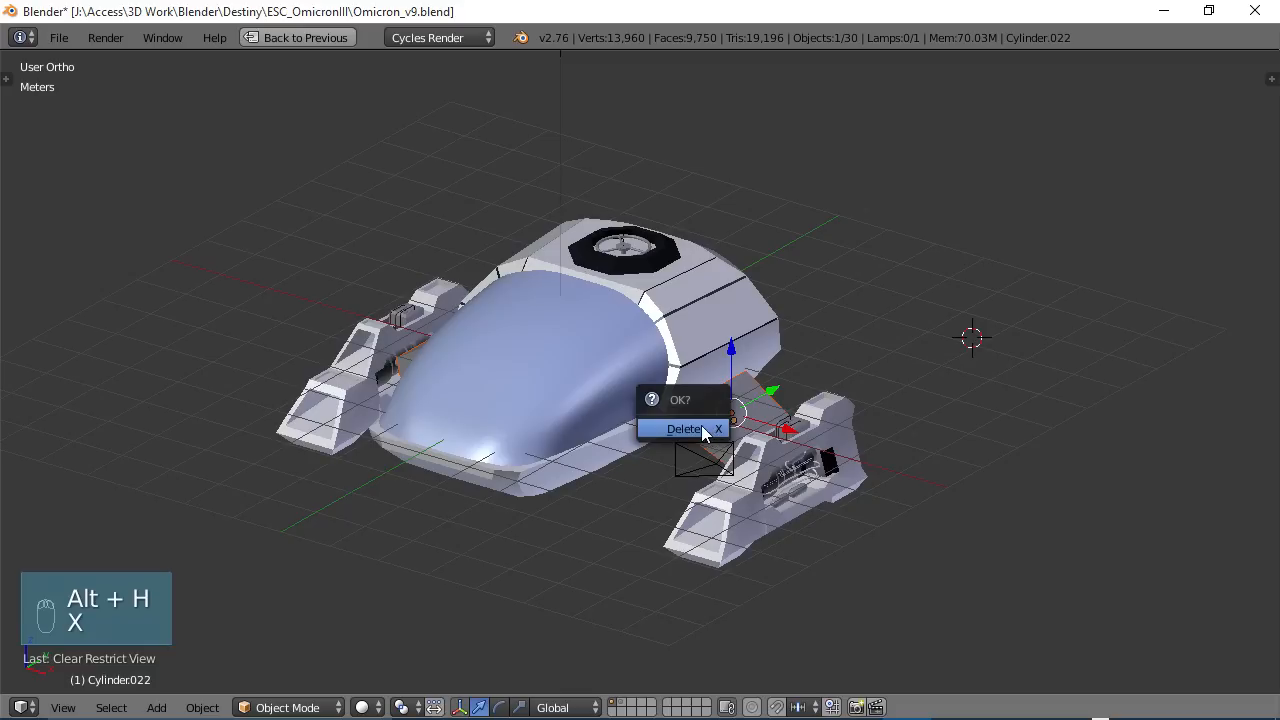
click(708, 428)
middle_drag(708, 428, 637, 456)
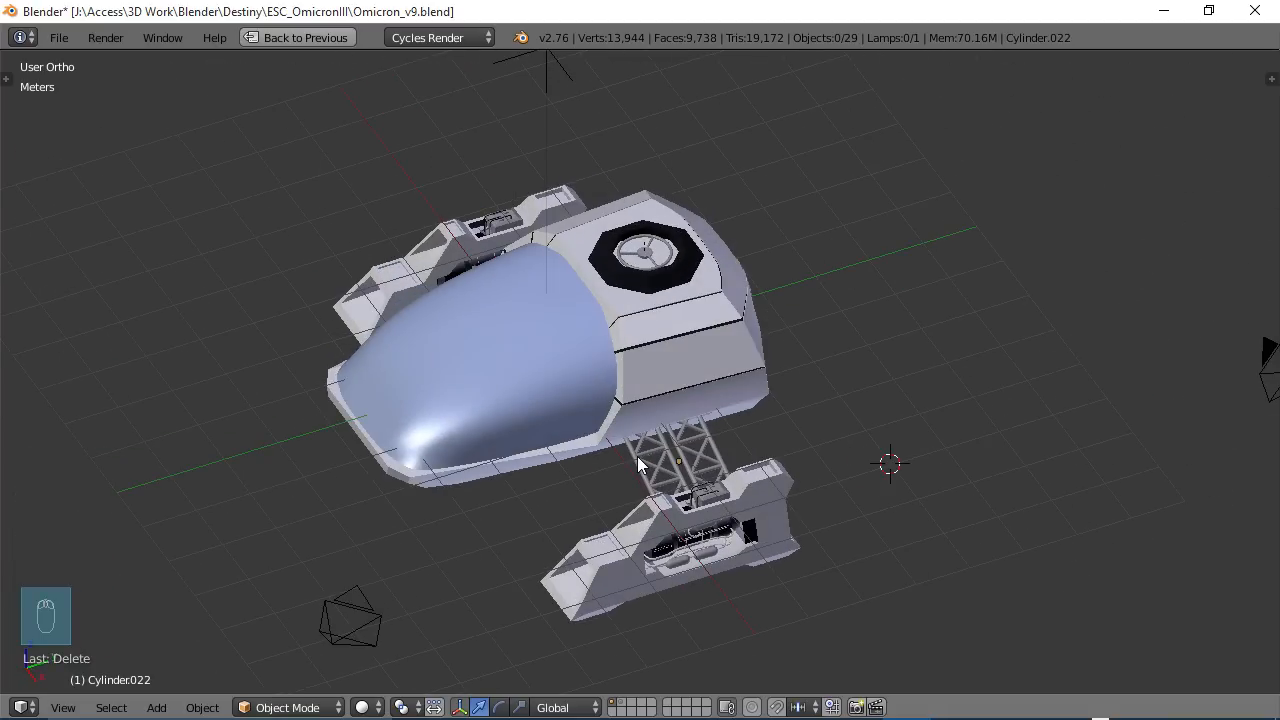
key(F12)
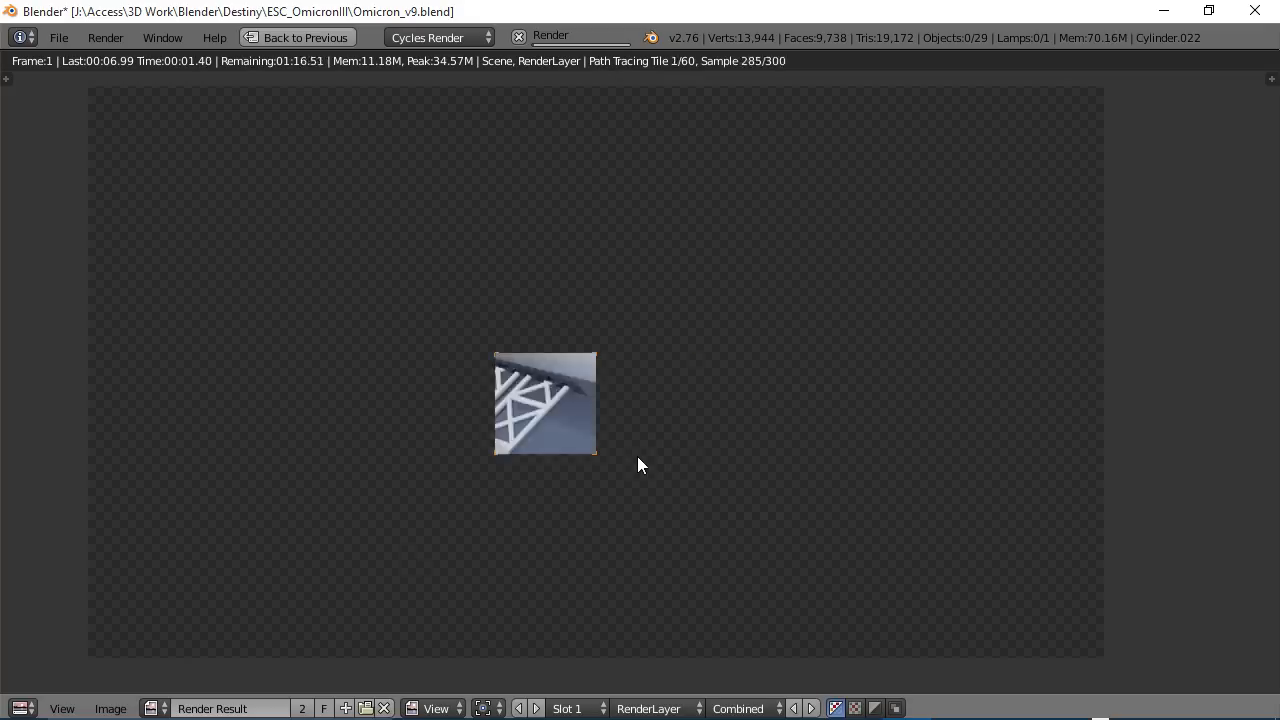